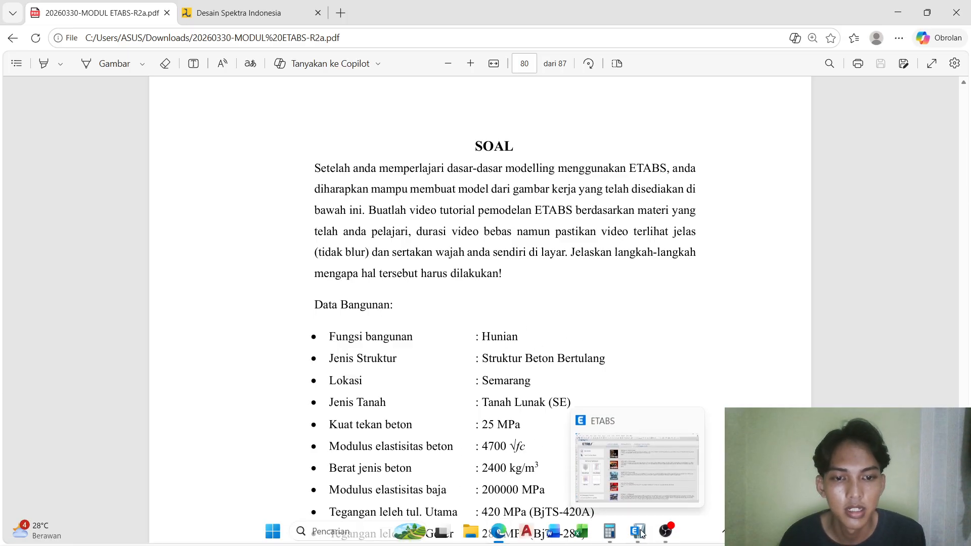
Switch to ETABS and start a new model using built-in settings with Metric SI units and the User materials region.
{"action": "left_click", "coordinate": [639, 529]}
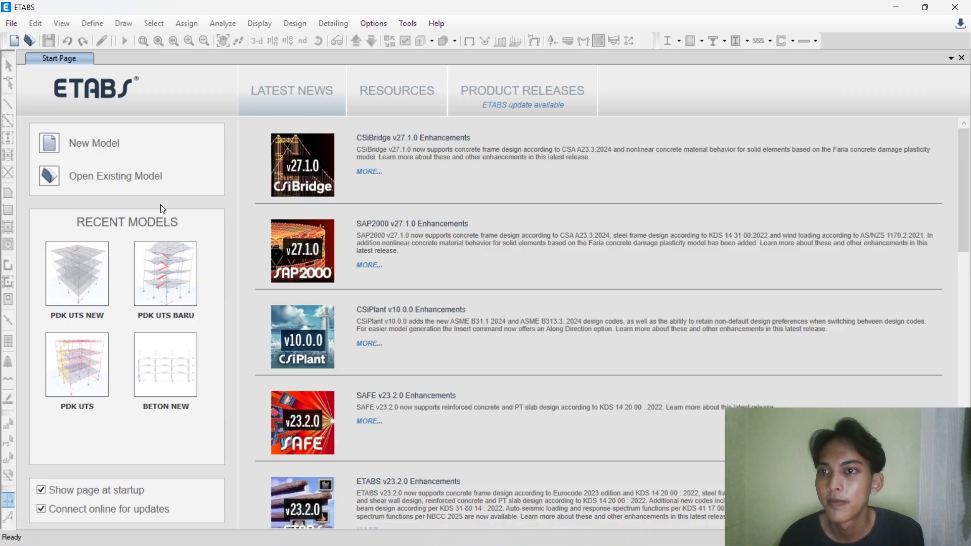
{"action": "left_click", "coordinate": [71, 147]}
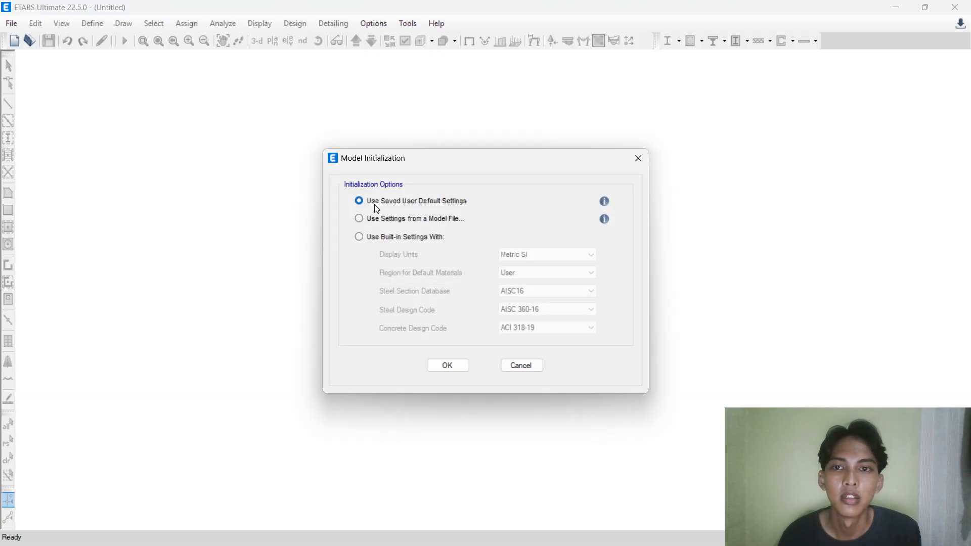
{"action": "left_click", "coordinate": [365, 237]}
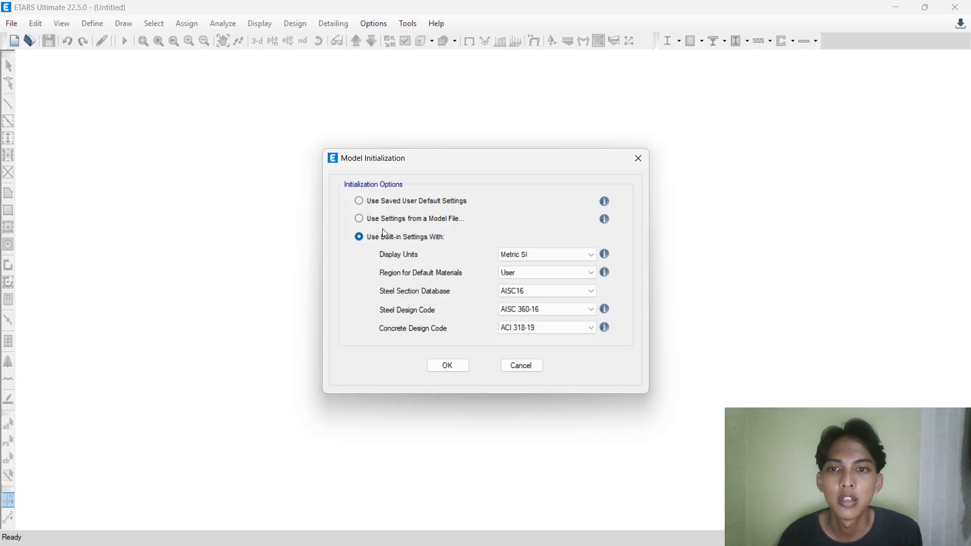
{"action": "left_click", "coordinate": [537, 254]}
{"action": "left_click", "coordinate": [541, 257]}
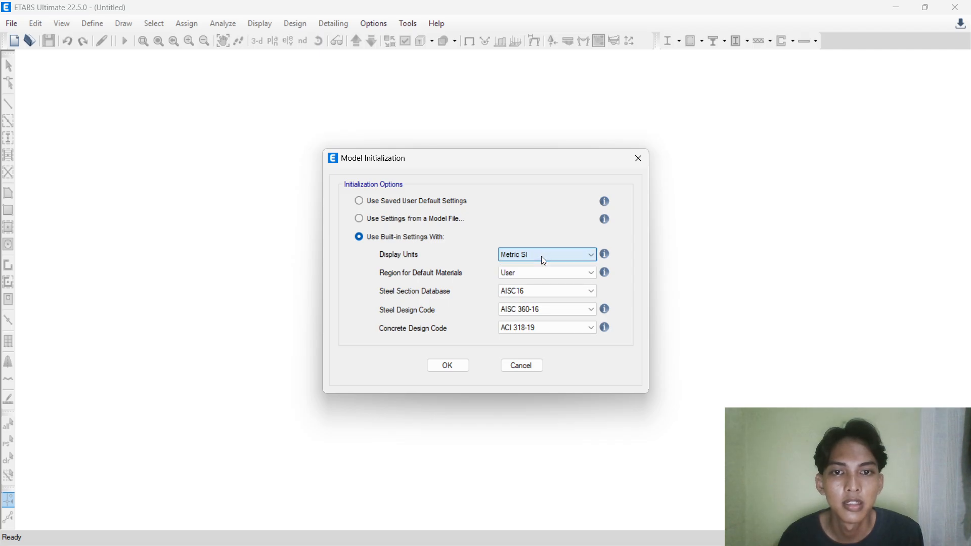
{"action": "left_click", "coordinate": [549, 275]}
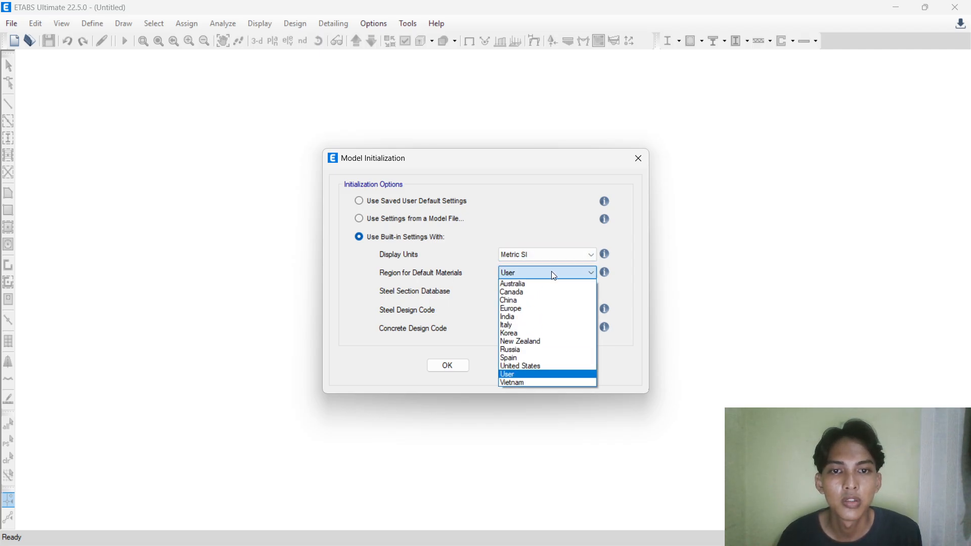
{"action": "left_click", "coordinate": [531, 379]}
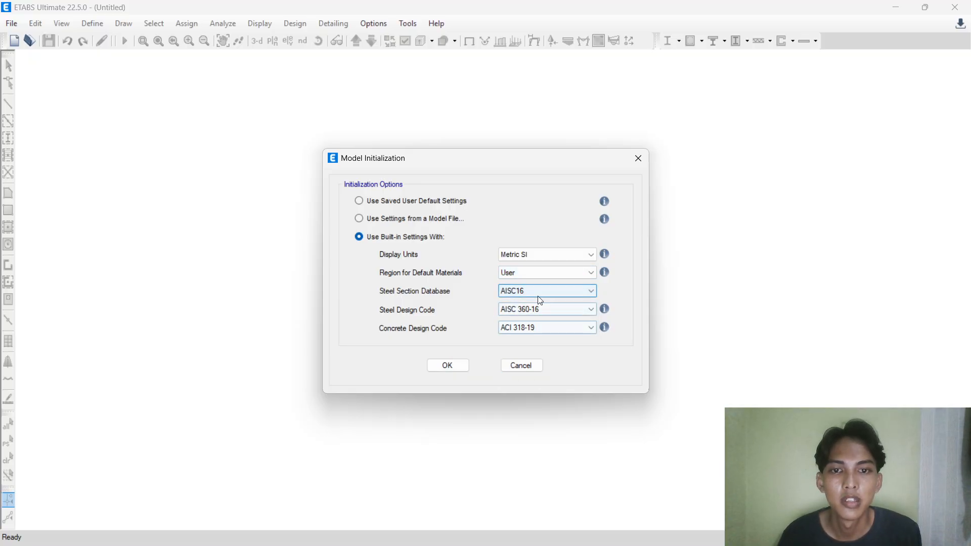
Set the steel design code to AISC 360-16 and the concrete design code to ACI 318-19, and accept the initialization.
{"action": "left_click", "coordinate": [556, 311]}
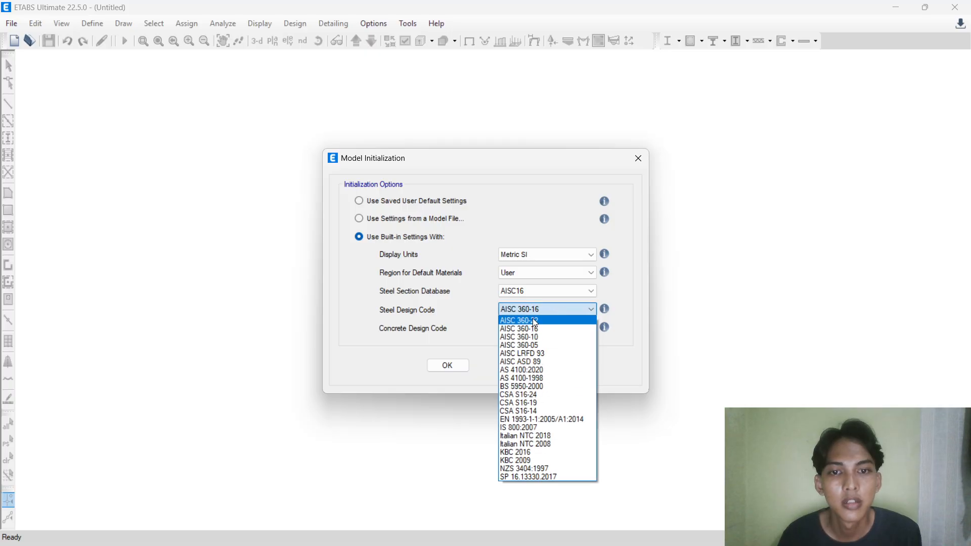
{"action": "left_click", "coordinate": [542, 329]}
{"action": "left_click", "coordinate": [541, 328]}
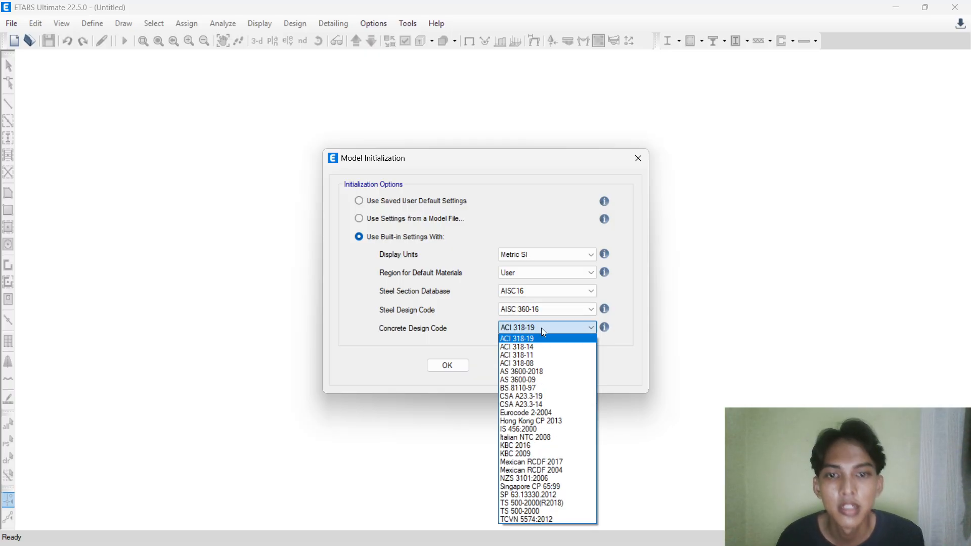
{"action": "left_click", "coordinate": [544, 314]}
{"action": "left_click", "coordinate": [448, 365]}
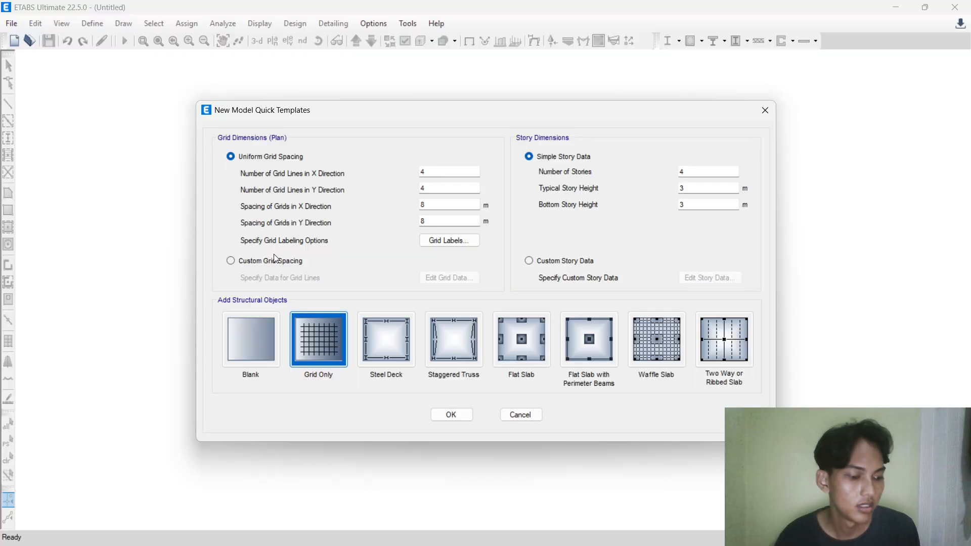
Switch to custom grid spacing and delete X grid lines D and C from the grid data.
{"action": "left_click", "coordinate": [235, 263]}
{"action": "left_click", "coordinate": [462, 279]}
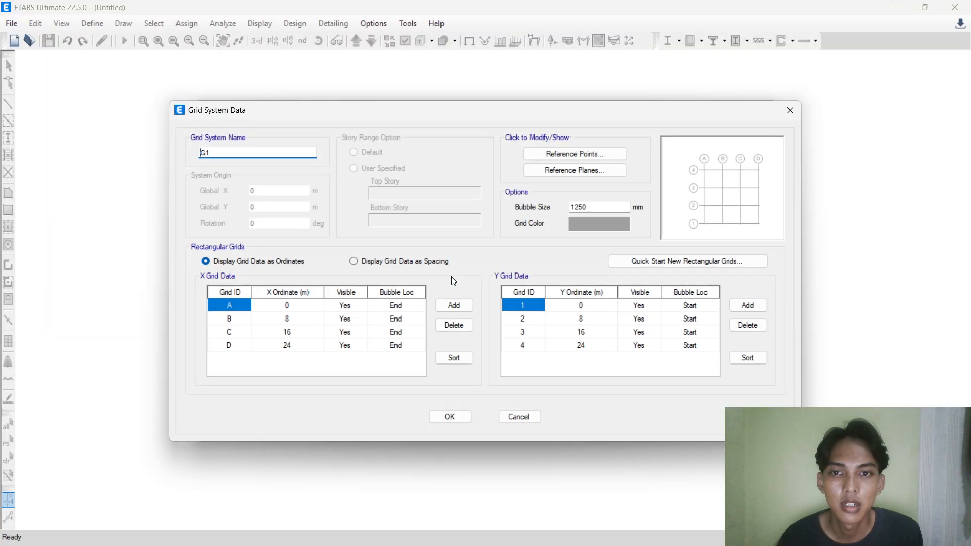
{"action": "left_click", "coordinate": [238, 347]}
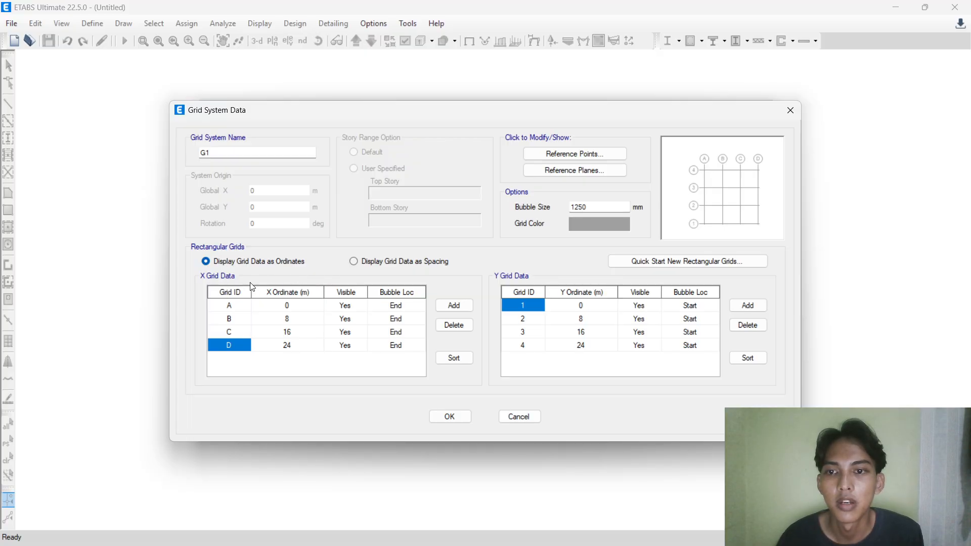
{"action": "left_click", "coordinate": [456, 327]}
{"action": "left_click", "coordinate": [456, 327]}
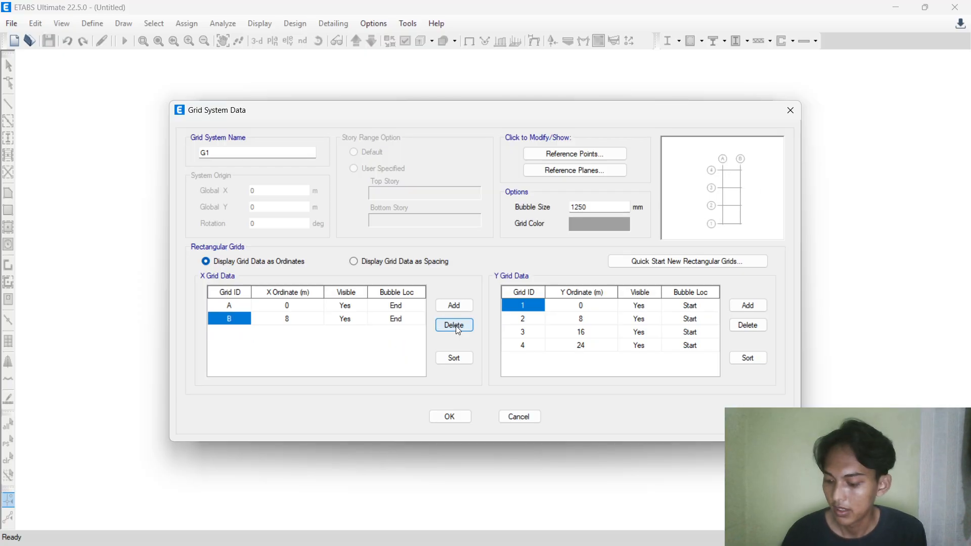
Consult the ground-floor column plan in the PDF module, set X grid B to 6 m, and add grid C at 12 m.
{"action": "mouse_move", "coordinate": [499, 532]}
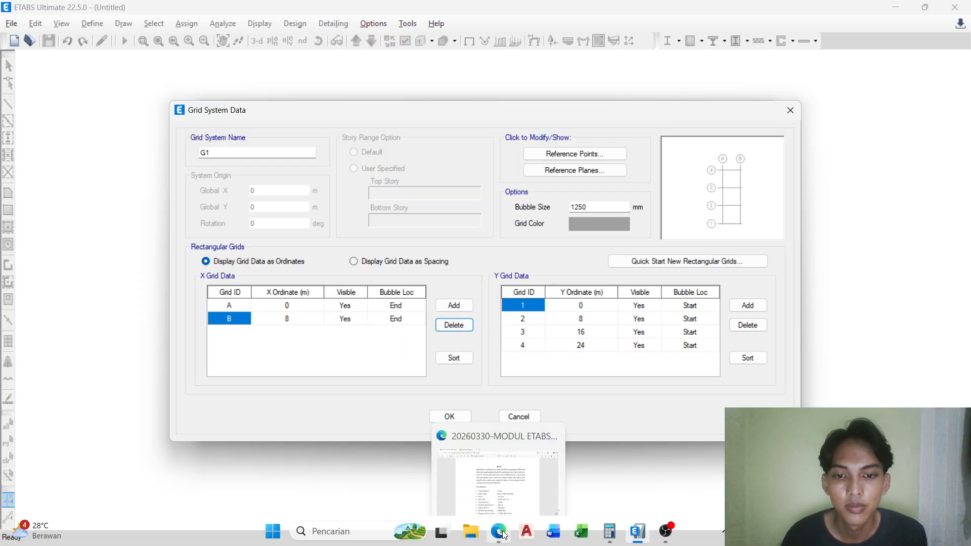
{"action": "left_click", "coordinate": [498, 478]}
{"action": "scroll", "coordinate": [372, 405], "scroll_direction": "down", "scroll_amount": 15}
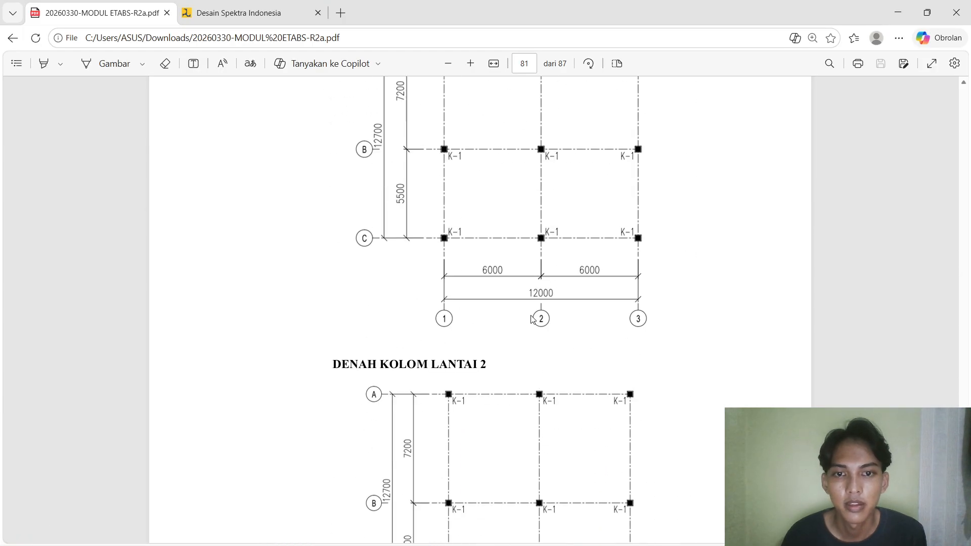
{"action": "scroll", "coordinate": [534, 321], "scroll_direction": "up", "scroll_amount": 1}
{"action": "scroll", "coordinate": [535, 320], "scroll_direction": "down", "scroll_amount": 2}
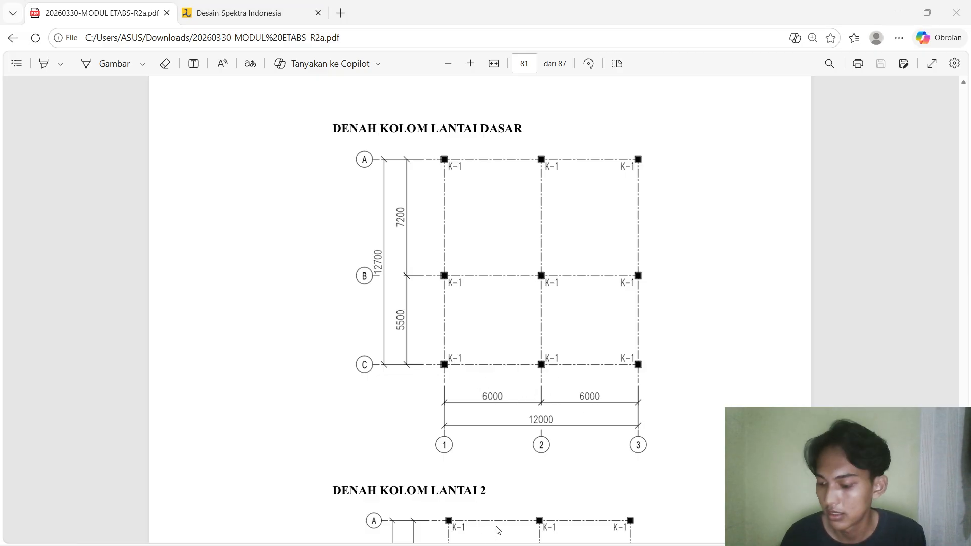
{"action": "key", "text": "alt+Tab"}
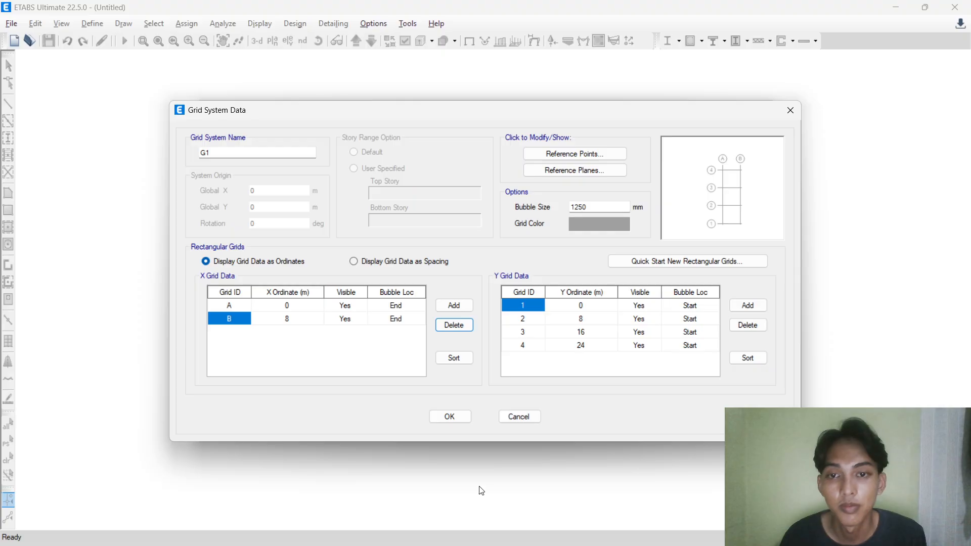
{"action": "left_click", "coordinate": [291, 323]}
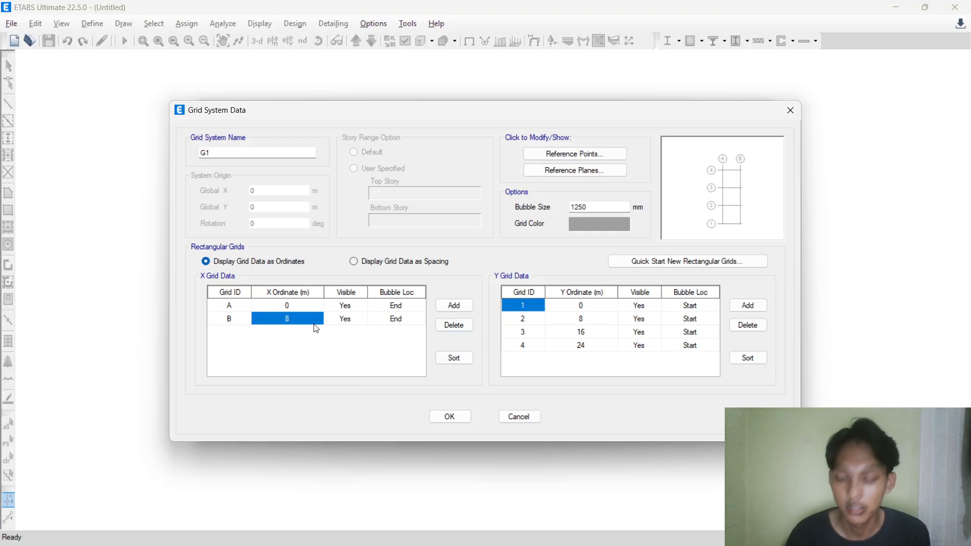
{"action": "type", "text": "6"}
{"action": "left_click", "coordinate": [454, 306]}
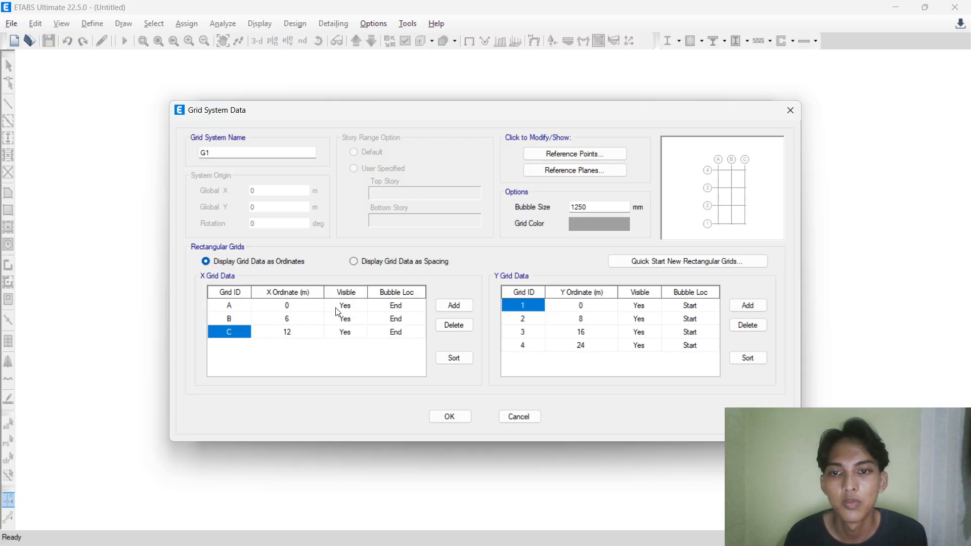
Delete Y grid lines 4 and 3, and set grid 2's ordinate to 5,5 m per the column plan.
{"action": "left_click", "coordinate": [538, 346]}
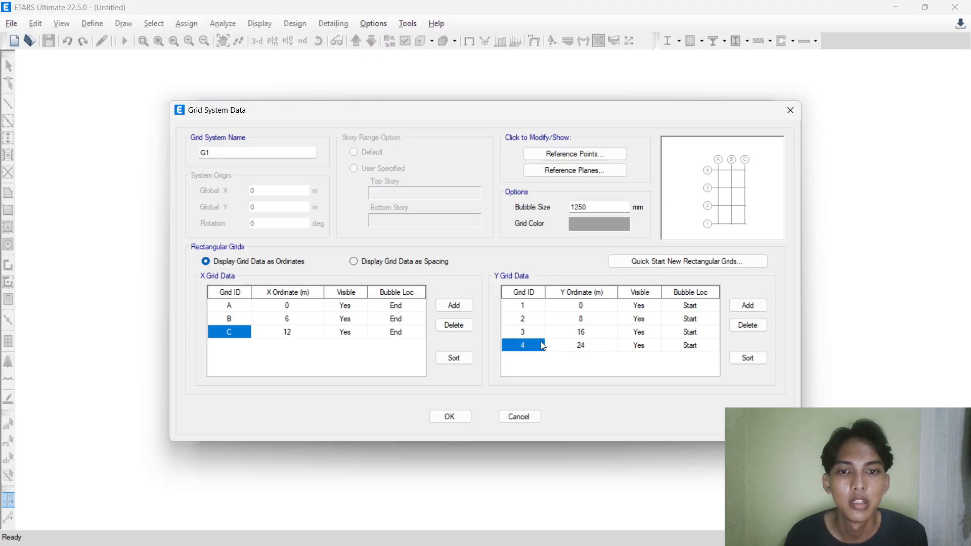
{"action": "left_click", "coordinate": [743, 323]}
{"action": "left_click", "coordinate": [744, 324]}
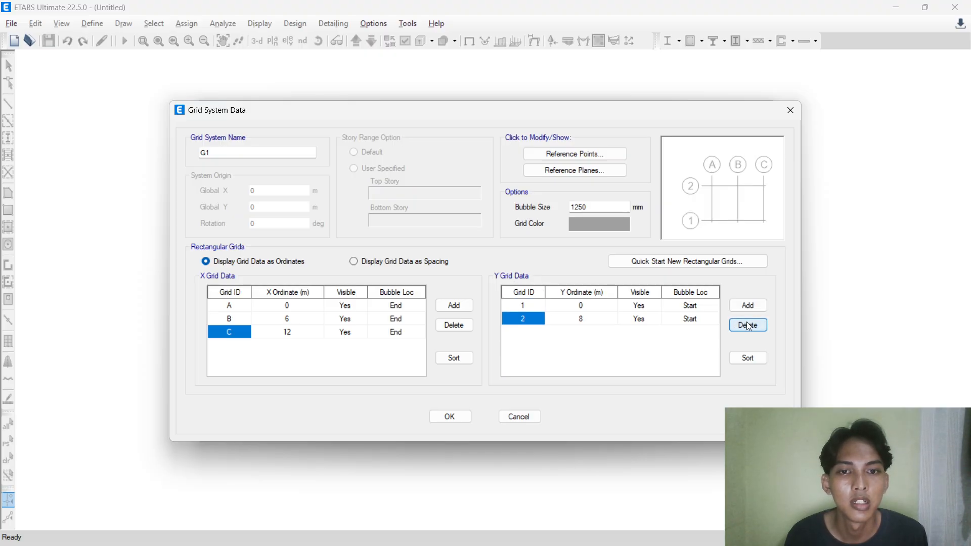
{"action": "left_click", "coordinate": [603, 322]}
{"action": "key", "text": "alt+Tab"}
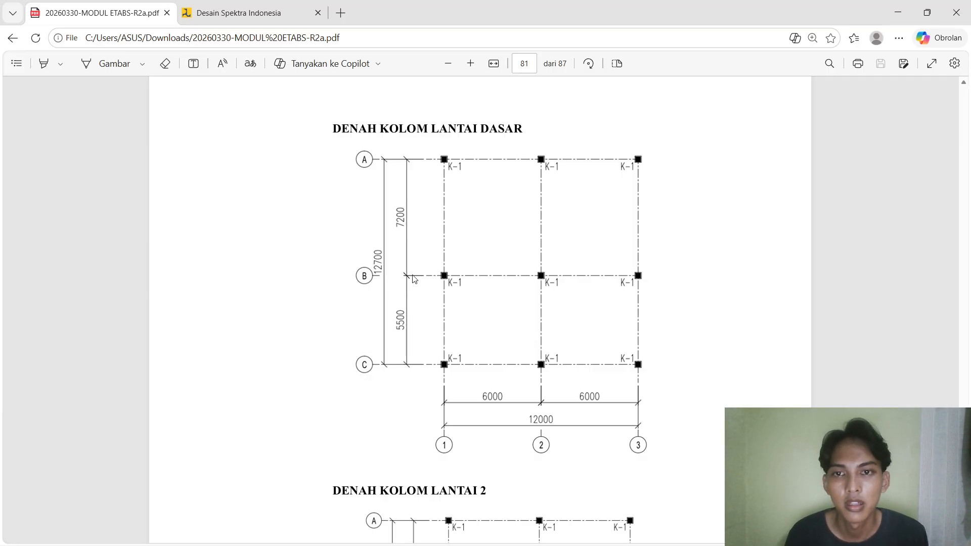
{"action": "key", "text": "alt+Tab"}
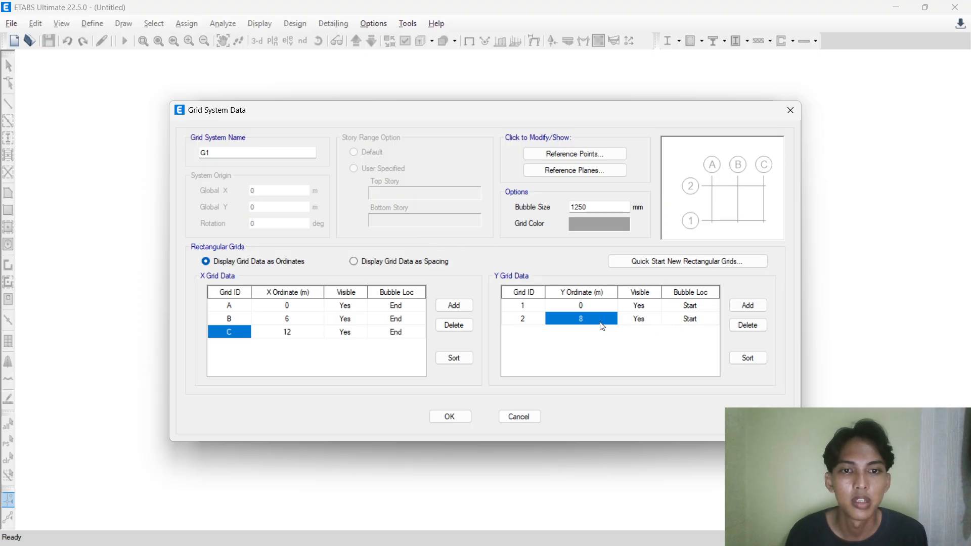
{"action": "type", "text": "5,5"}
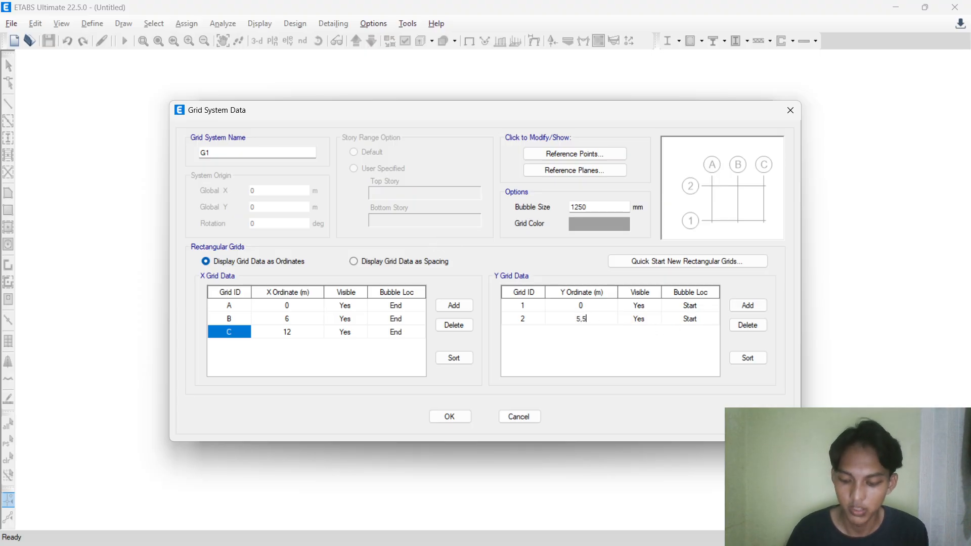
Add Y grid line 3 with its ordinate set to 5,5+7,2 m, and accept the grid data.
{"action": "left_click", "coordinate": [748, 305]}
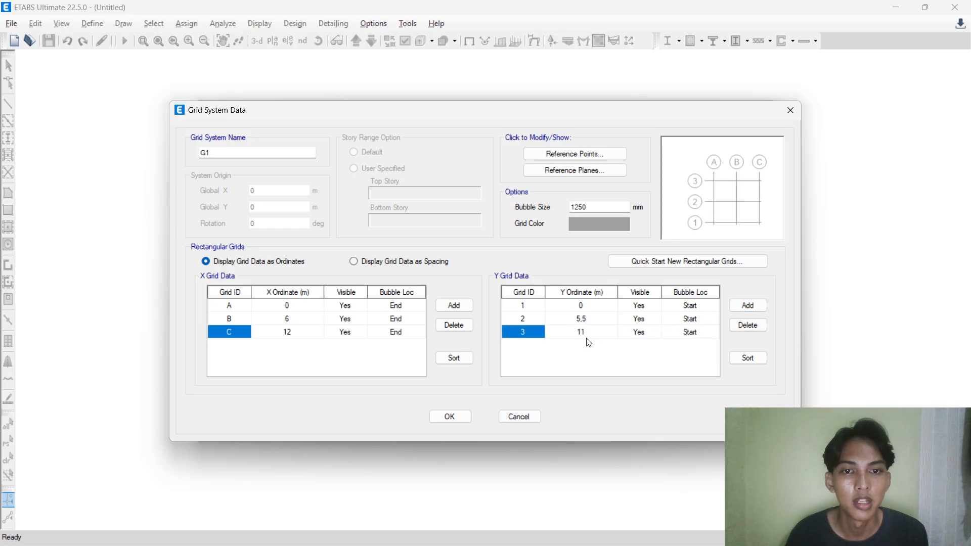
{"action": "left_click", "coordinate": [591, 334]}
{"action": "type", "text": "5,5"}
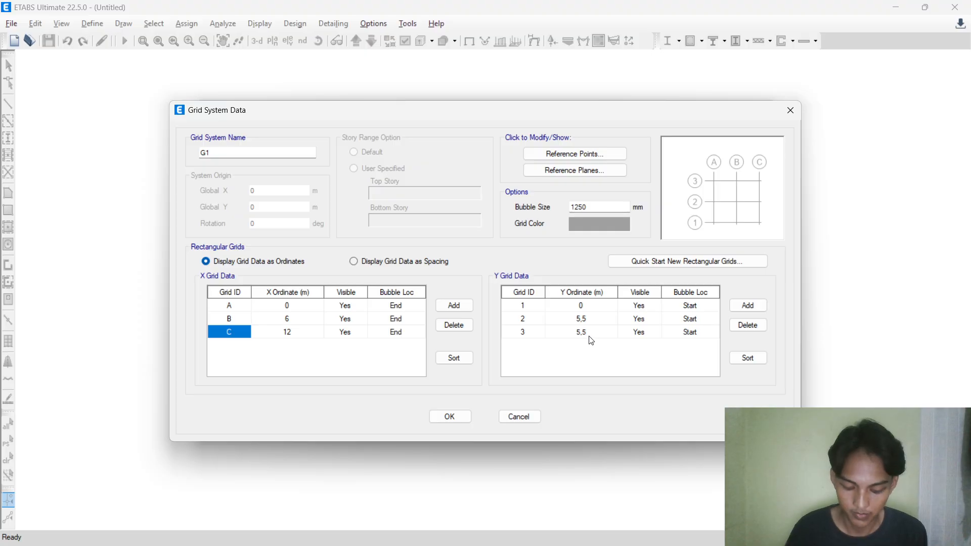
{"action": "type", "text": "+"}
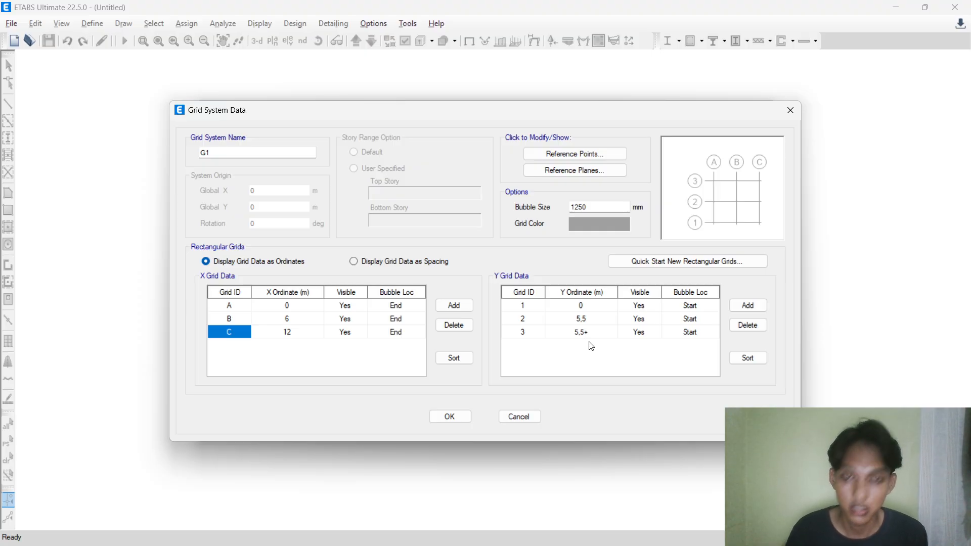
{"action": "type", "text": "7,2"}
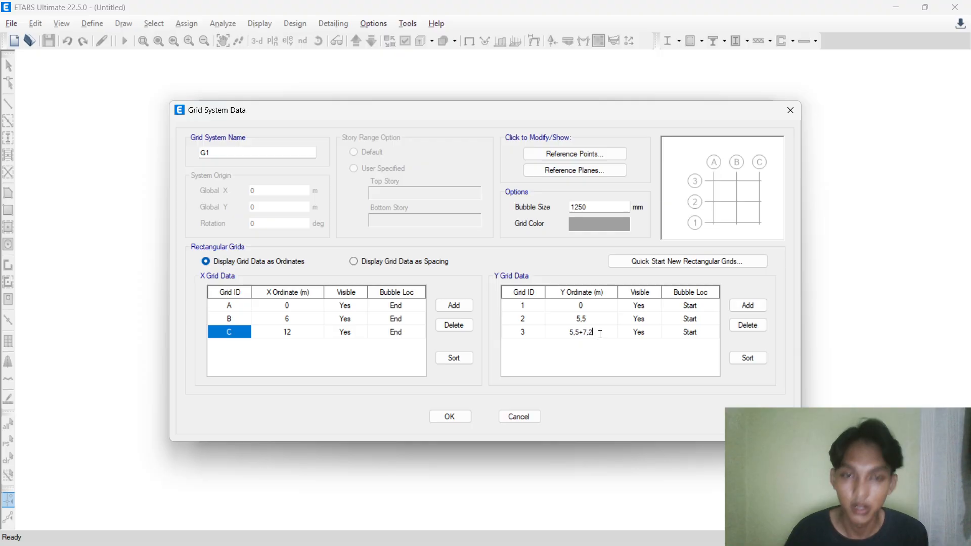
{"action": "key", "text": "Return"}
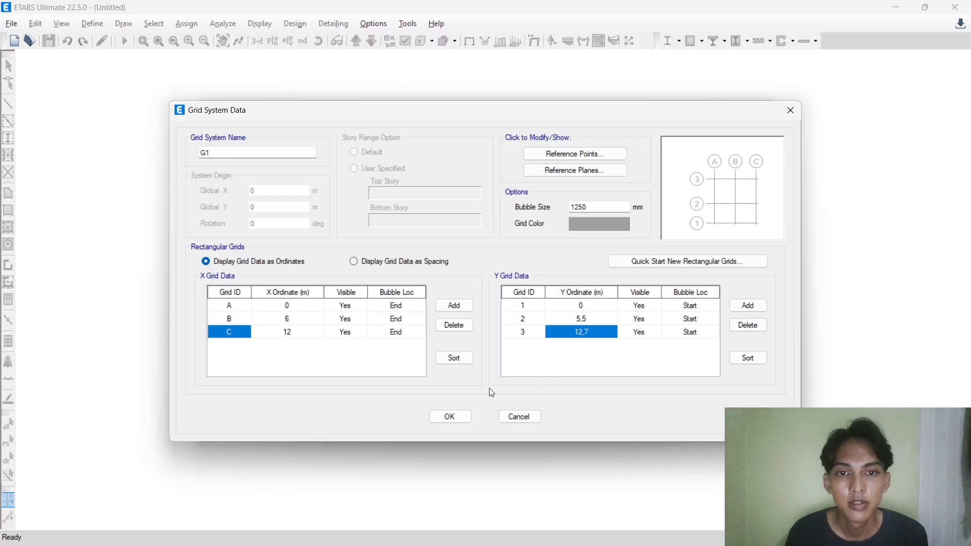
{"action": "left_click", "coordinate": [463, 420]}
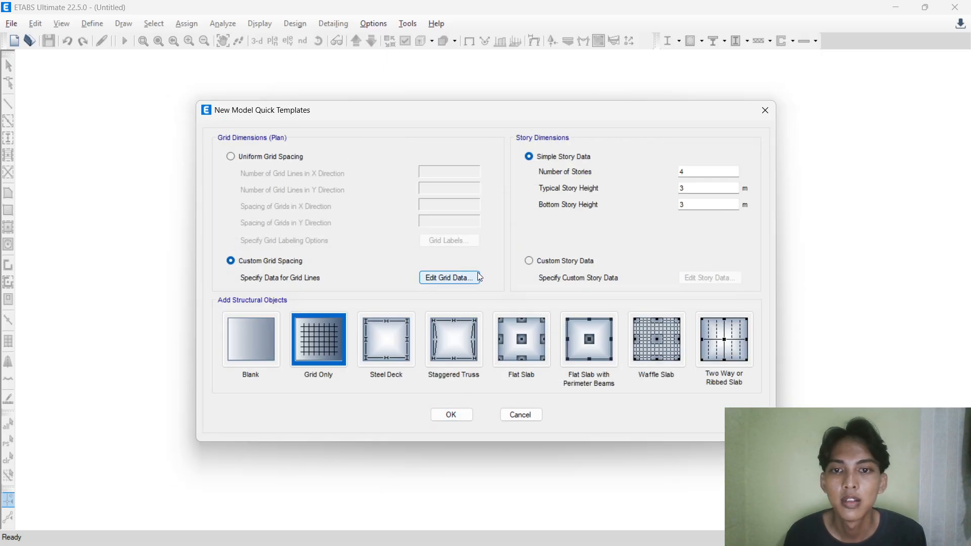
Switch to custom story data and open the story table, selecting Story1's height.
{"action": "left_click", "coordinate": [538, 260]}
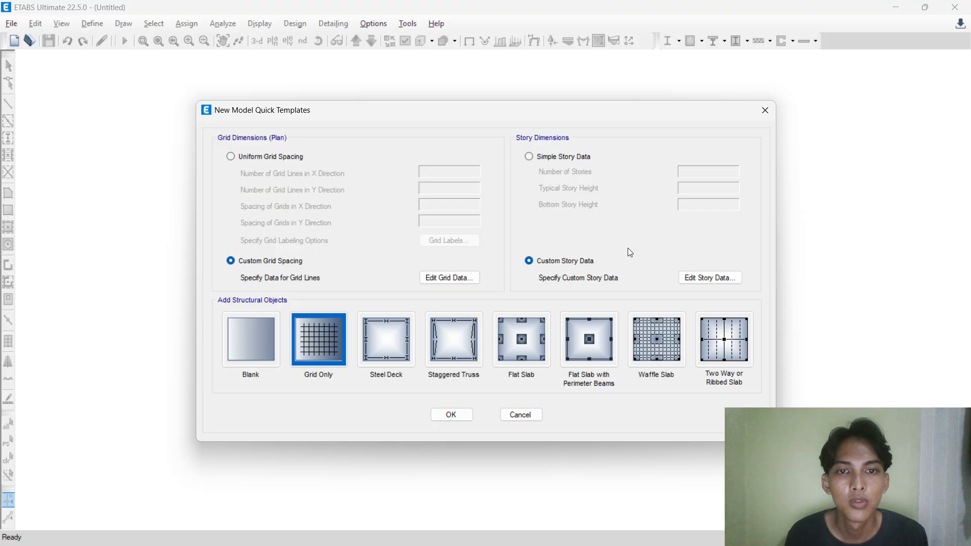
{"action": "left_click", "coordinate": [707, 277]}
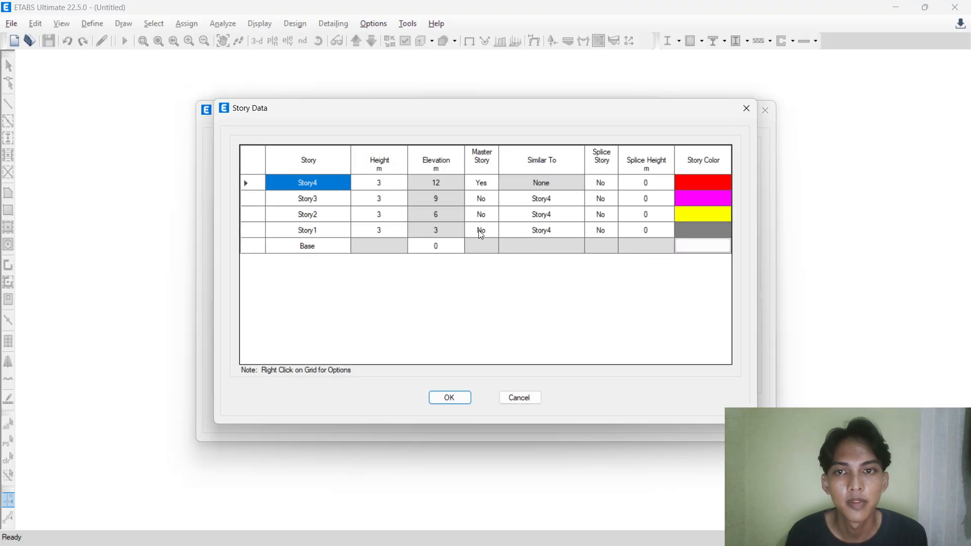
{"action": "left_click", "coordinate": [386, 235]}
Consult the building elevation drawing at the end of the PDF module and set Story1's height to 3,8 m.
{"action": "key", "text": "alt+Tab"}
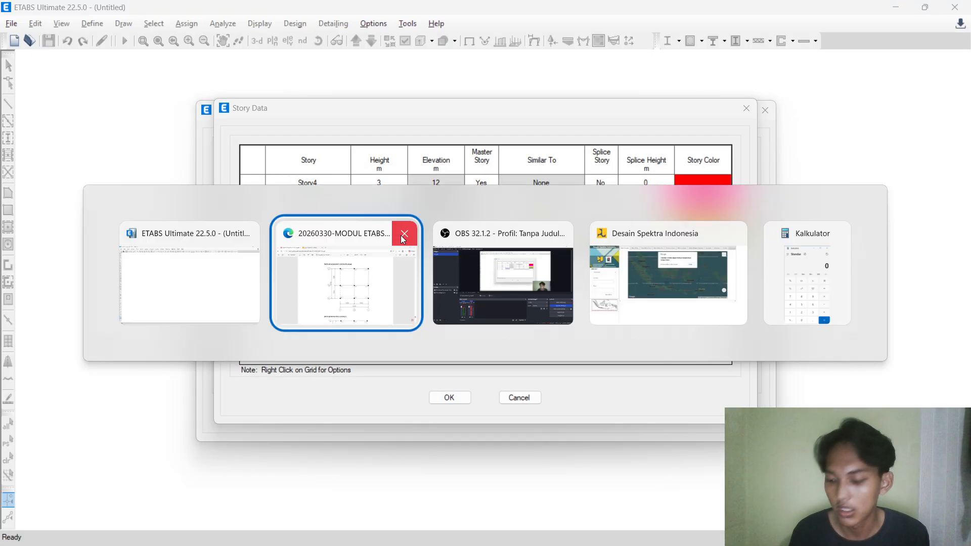
{"action": "scroll", "coordinate": [447, 231], "scroll_direction": "down", "scroll_amount": 20}
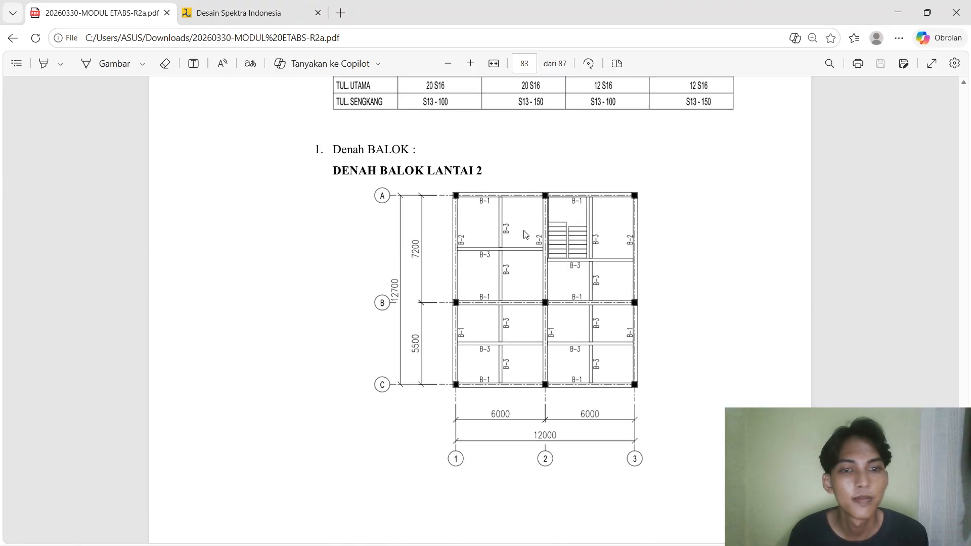
{"action": "scroll", "coordinate": [527, 232], "scroll_direction": "down", "scroll_amount": 20}
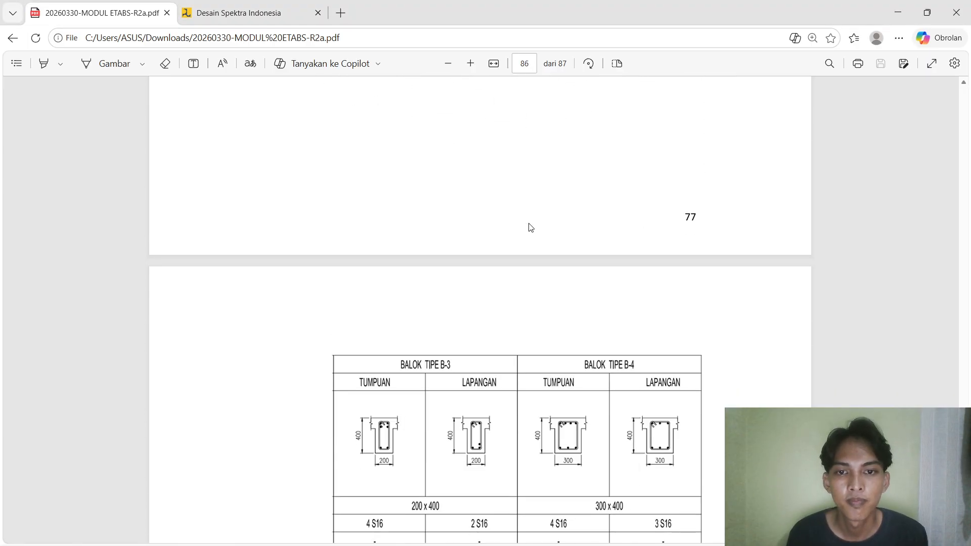
{"action": "scroll", "coordinate": [527, 232], "scroll_direction": "down", "scroll_amount": 10}
{"action": "scroll", "coordinate": [527, 232], "scroll_direction": "up", "scroll_amount": 3}
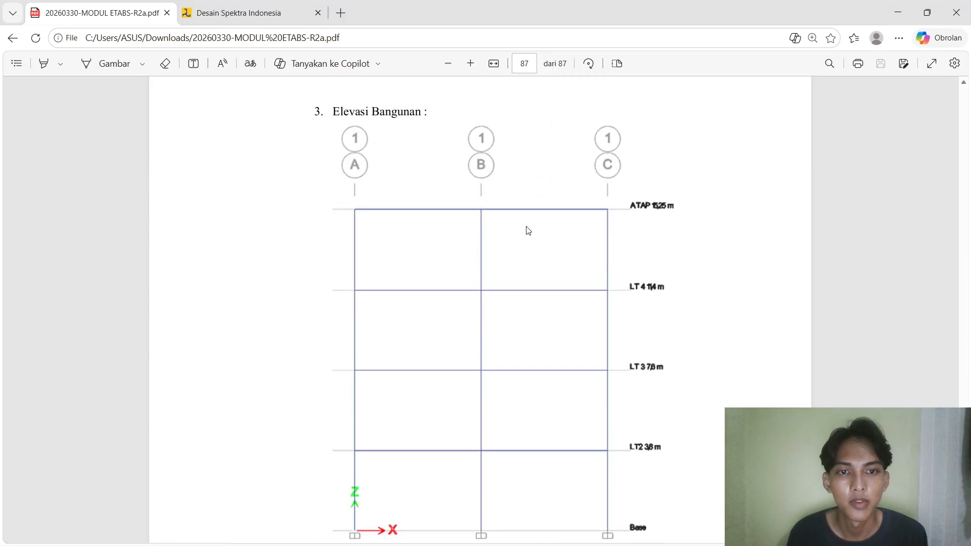
{"action": "scroll", "coordinate": [527, 232], "scroll_direction": "down", "scroll_amount": 1}
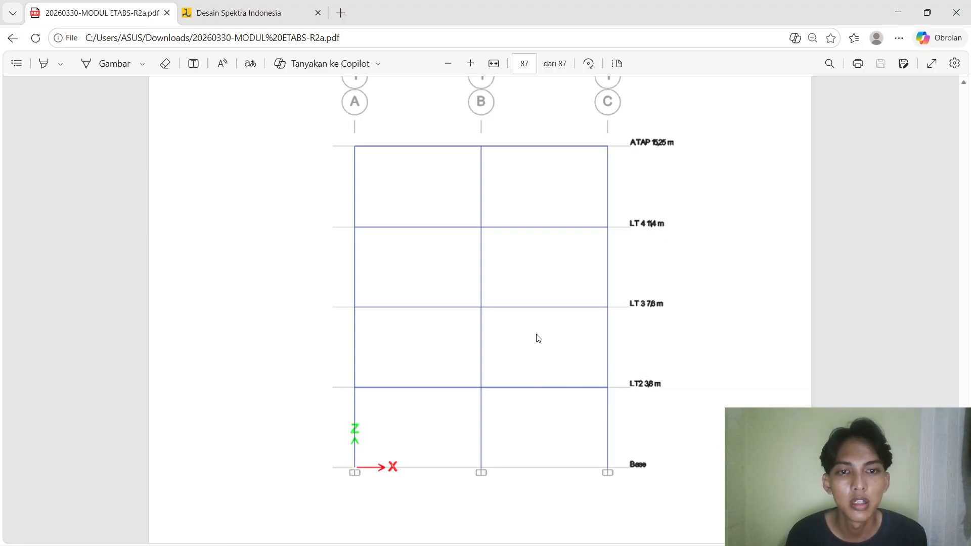
{"action": "key", "text": "alt+Tab"}
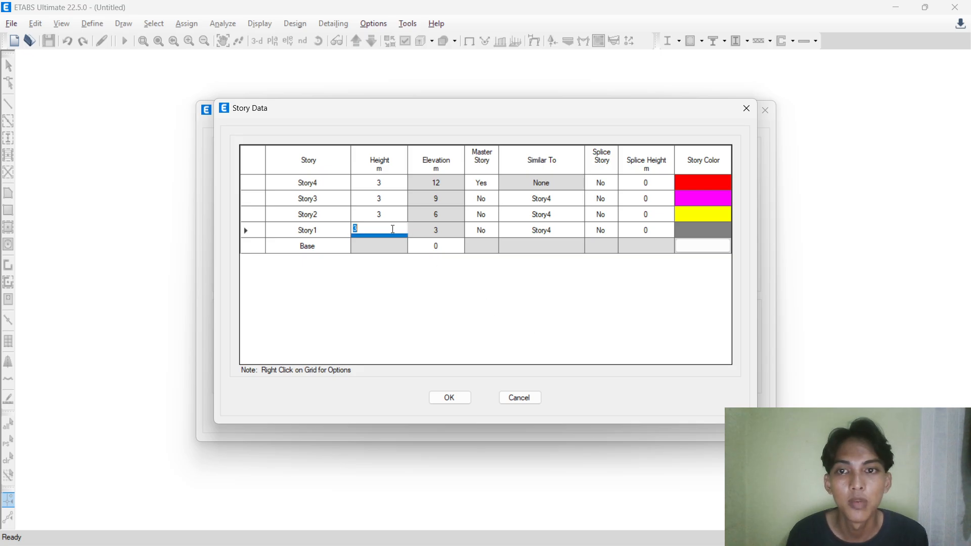
{"action": "type", "text": ".8"}
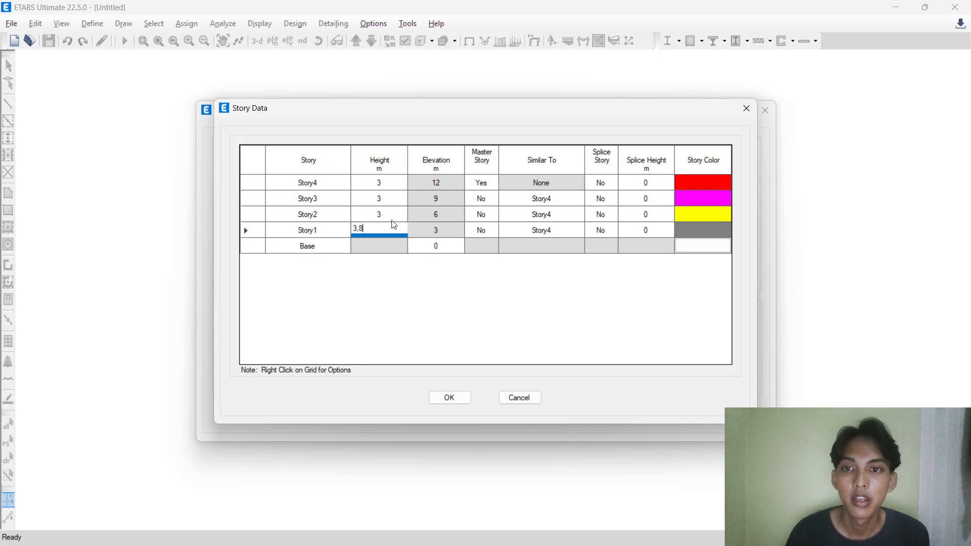
Set the heights of Story2 and Story3 to 3,8 m each.
{"action": "left_click", "coordinate": [388, 212]}
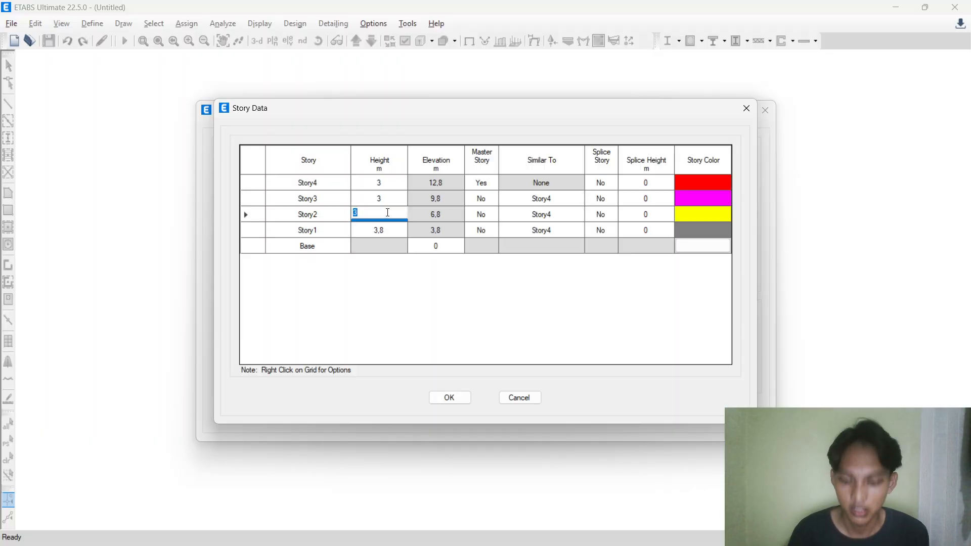
{"action": "type", "text": "3"}
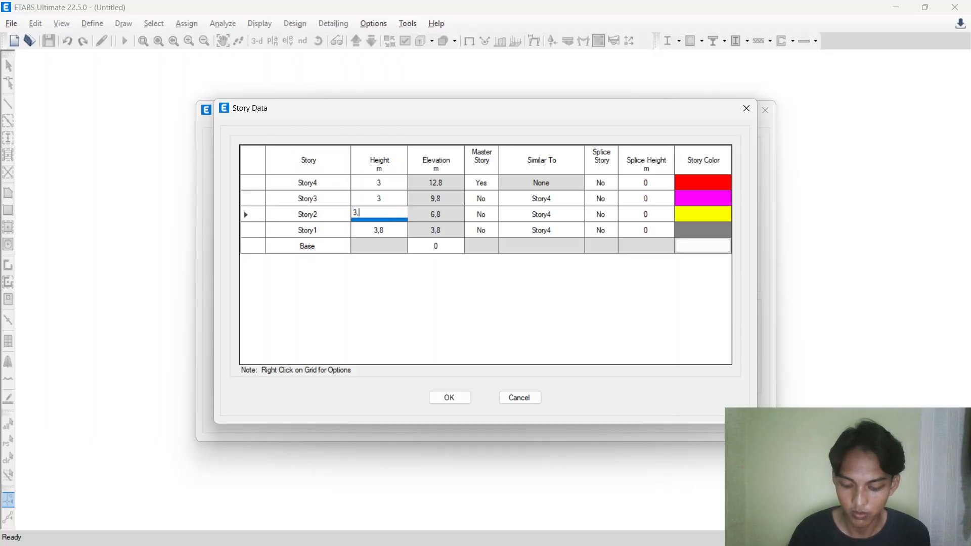
{"action": "left_click", "coordinate": [396, 200]}
{"action": "type", "text": "3,8"}
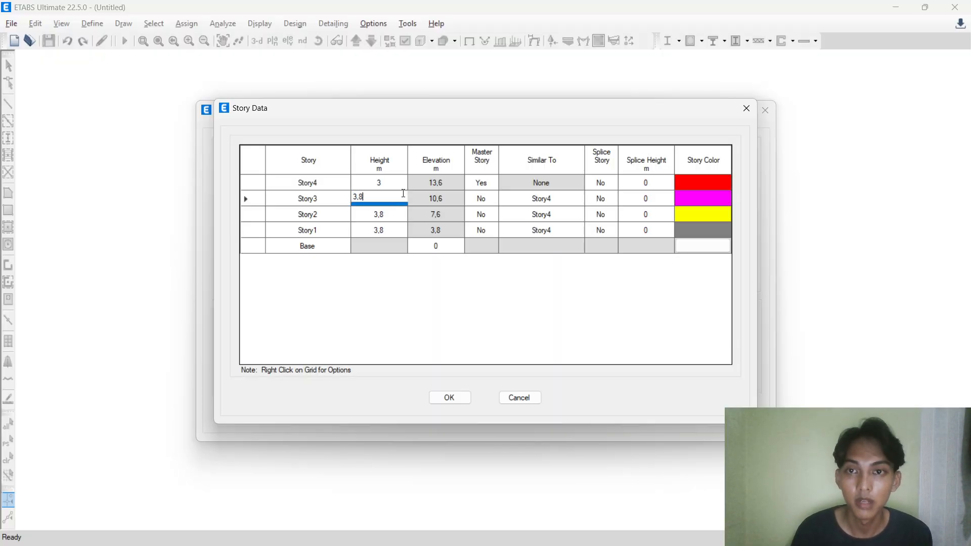
Recheck the elevation drawing, set Story4's height to 3,85 m, and accept the story data to create the grid-only model.
{"action": "left_click", "coordinate": [397, 183]}
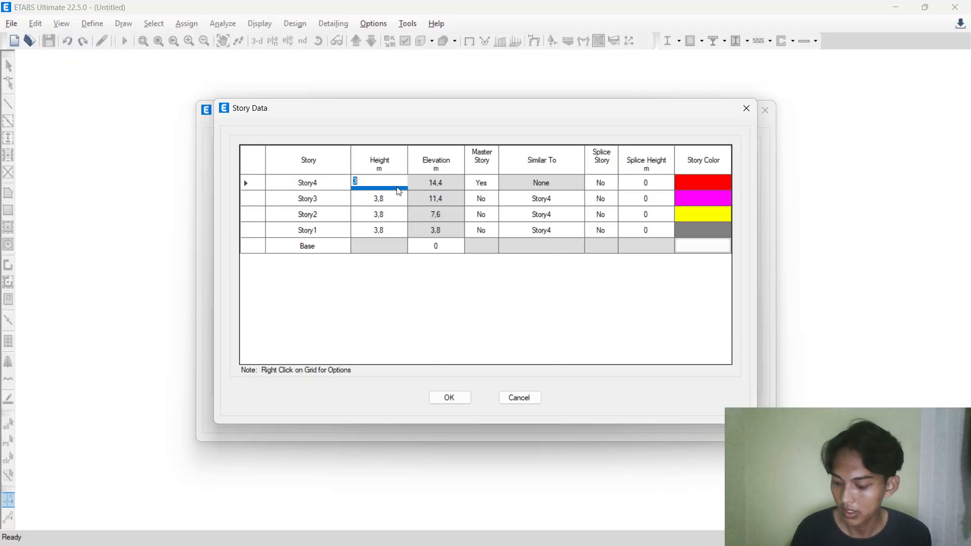
{"action": "key", "text": "alt+Tab"}
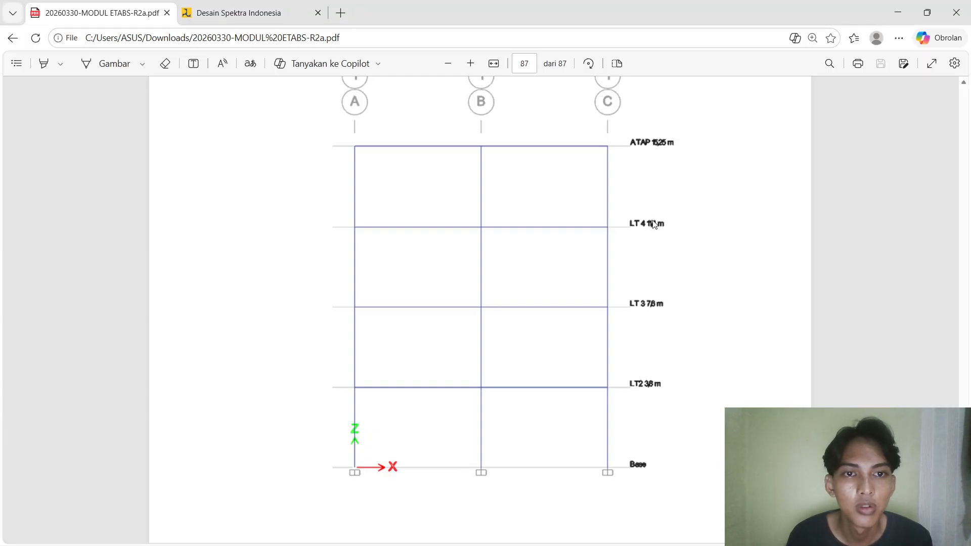
{"action": "key", "text": "alt+Tab"}
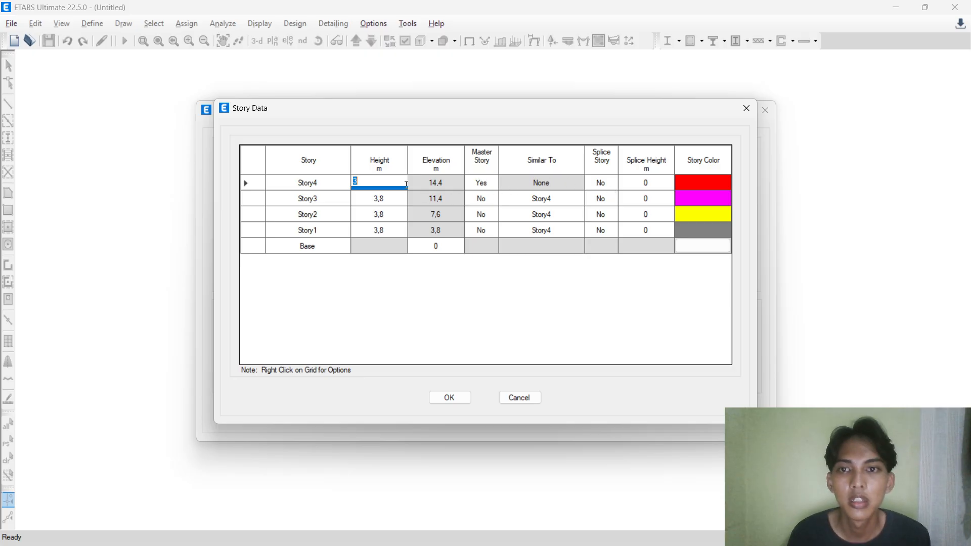
{"action": "type", "text": "85"}
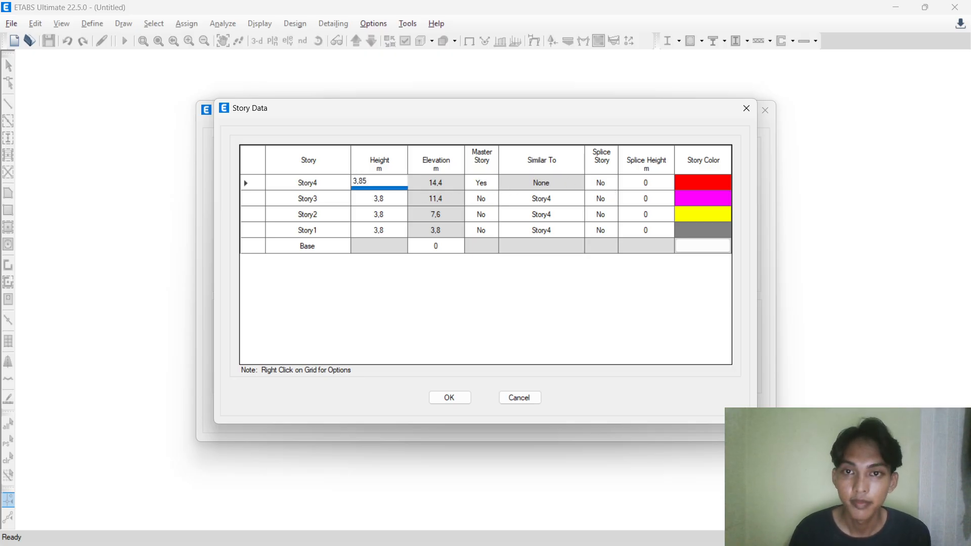
{"action": "key", "text": "Return"}
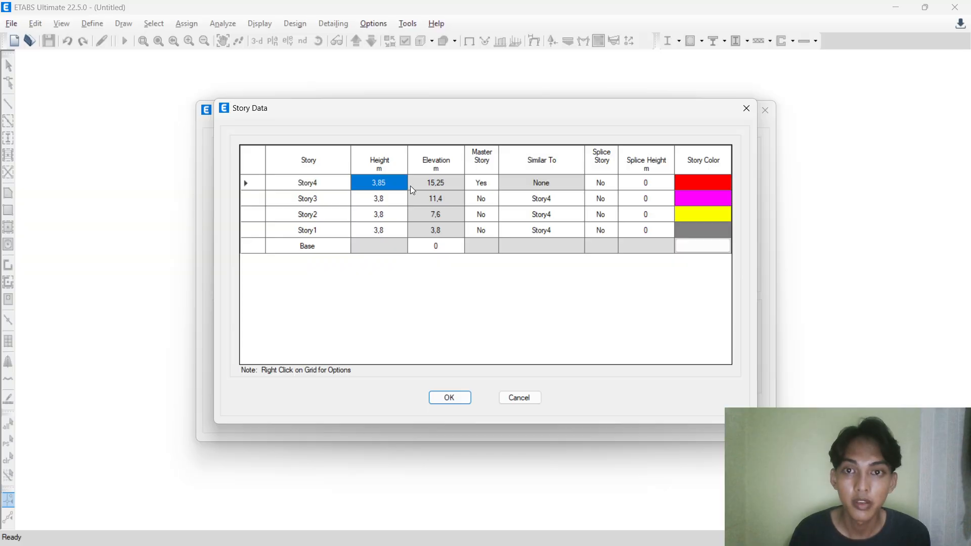
{"action": "left_click", "coordinate": [450, 397]}
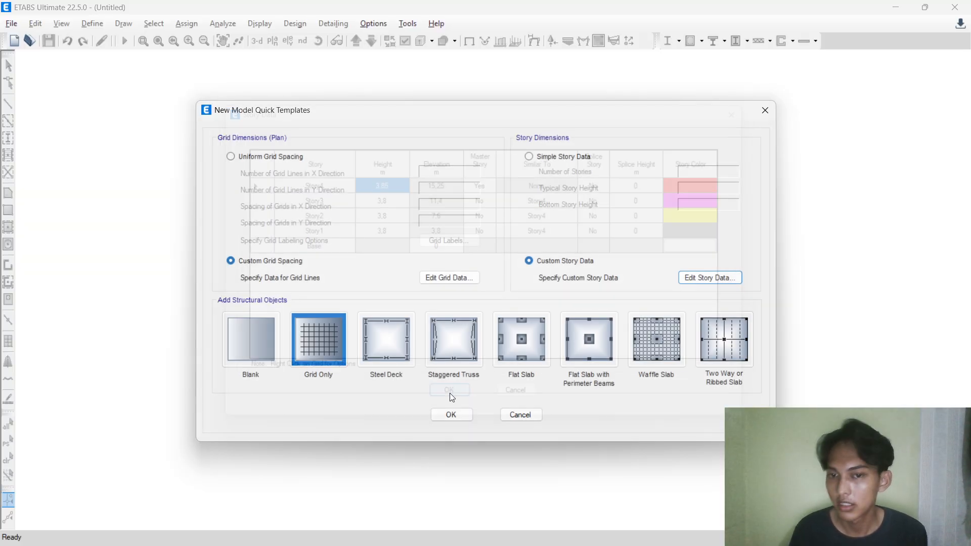
{"action": "left_click", "coordinate": [451, 415]}
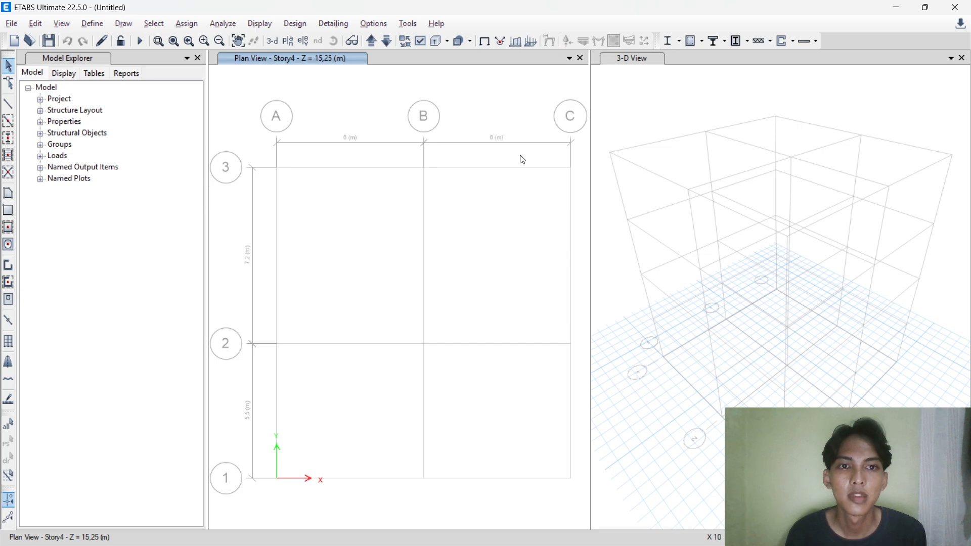
Close the Story4 plan view and show the whole grid in the default 3-D view.
{"action": "left_click", "coordinate": [732, 112]}
{"action": "left_click", "coordinate": [553, 86]}
{"action": "left_click", "coordinate": [609, 80]}
{"action": "left_click", "coordinate": [580, 58]}
{"action": "scroll", "coordinate": [368, 162], "scroll_direction": "up", "scroll_amount": 3}
{"action": "scroll", "coordinate": [451, 165], "scroll_direction": "down", "scroll_amount": 2}
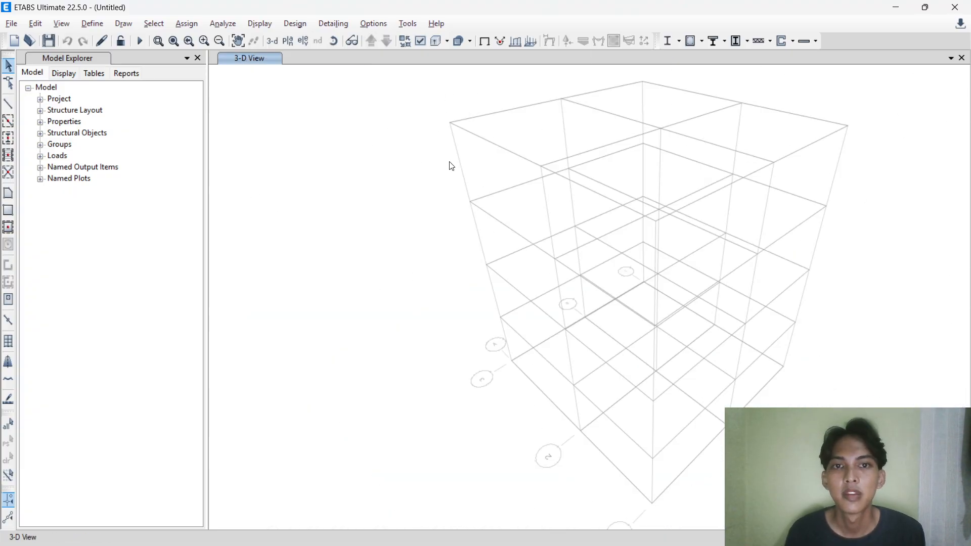
{"action": "left_click", "coordinate": [273, 42]}
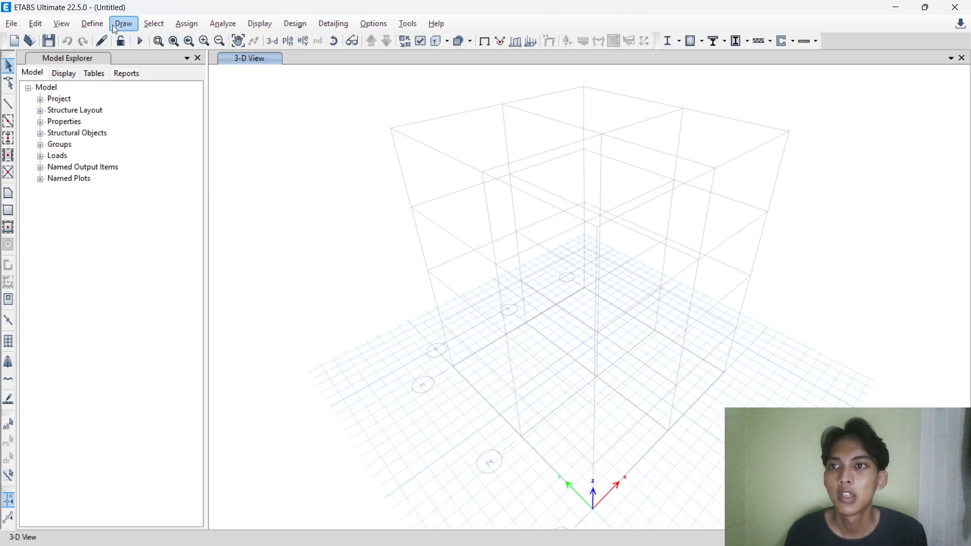
Open the material definitions and select the Concrete material.
{"action": "left_click", "coordinate": [91, 24]}
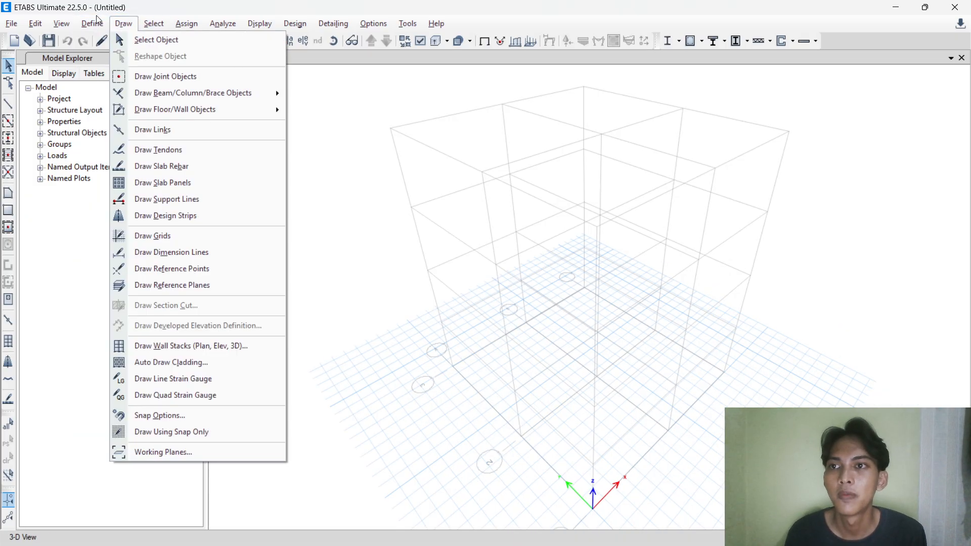
{"action": "left_click", "coordinate": [134, 40]}
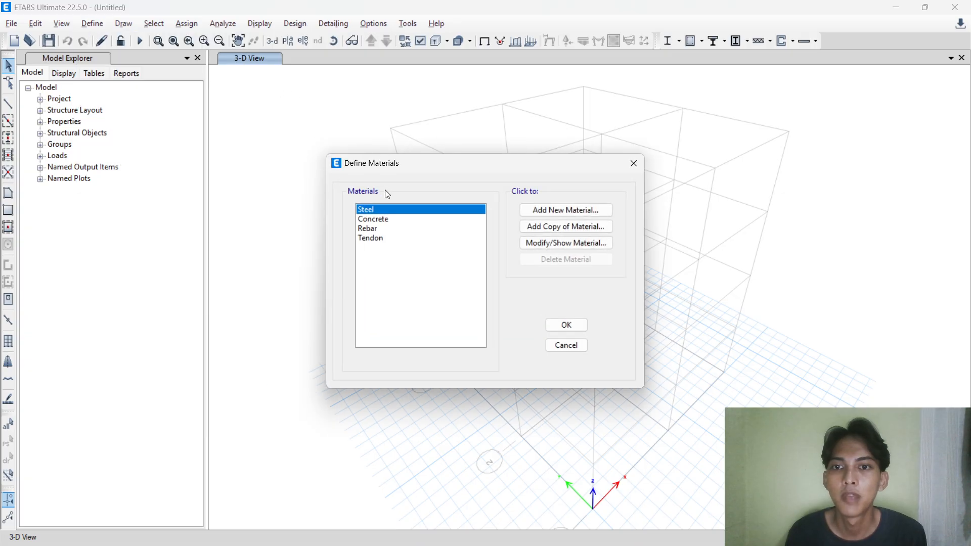
{"action": "left_click", "coordinate": [378, 220]}
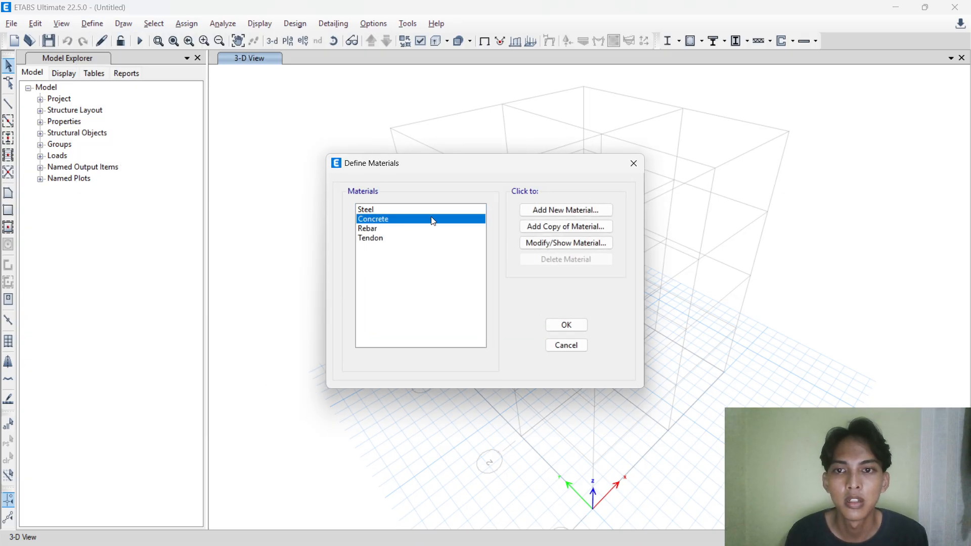
Go back through the PDF module to the building data list and examine the concrete specifications.
{"action": "key", "text": "alt+Tab"}
{"action": "scroll", "coordinate": [460, 211], "scroll_direction": "up", "scroll_amount": 15}
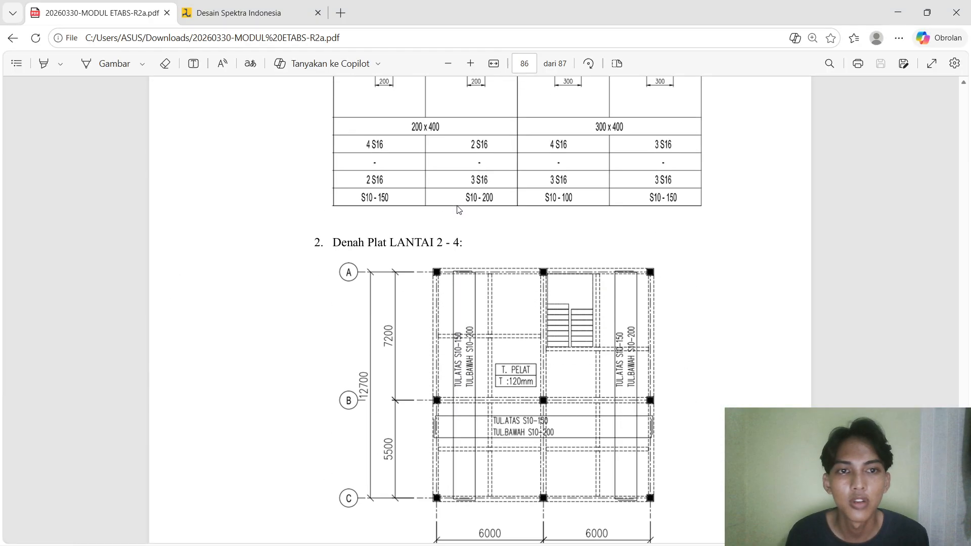
{"action": "scroll", "coordinate": [459, 210], "scroll_direction": "up", "scroll_amount": 20}
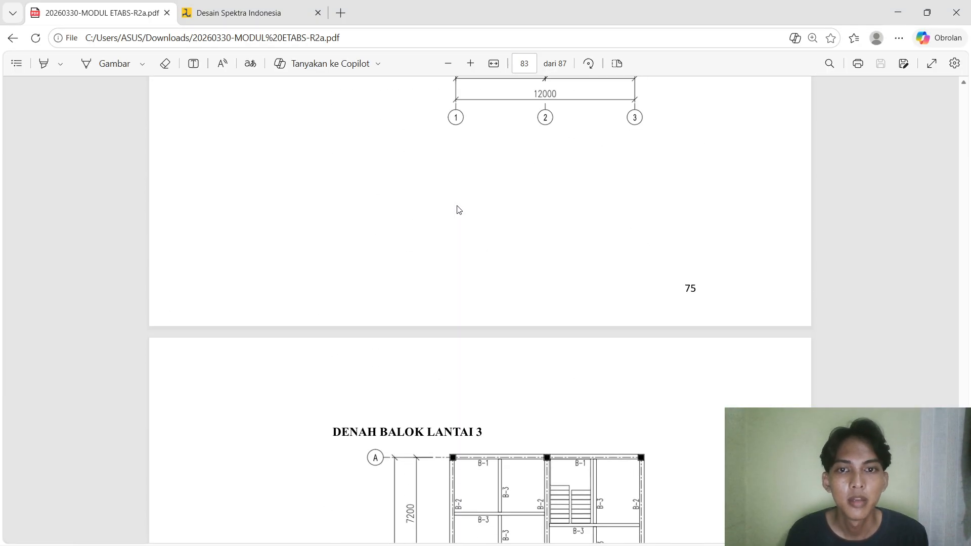
{"action": "scroll", "coordinate": [459, 210], "scroll_direction": "up", "scroll_amount": 20}
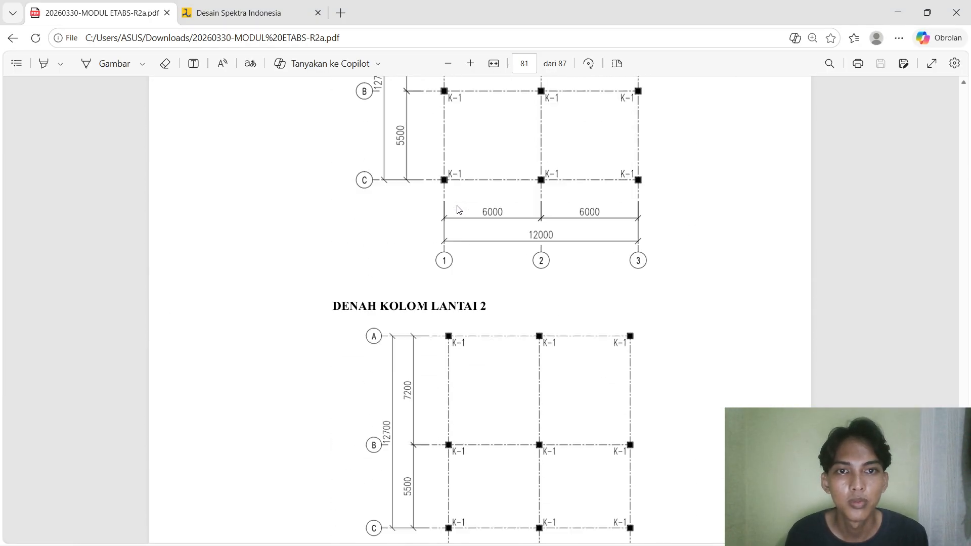
{"action": "scroll", "coordinate": [462, 225], "scroll_direction": "up", "scroll_amount": 10}
{"action": "scroll", "coordinate": [465, 238], "scroll_direction": "down", "scroll_amount": 8}
{"action": "scroll", "coordinate": [470, 238], "scroll_direction": "up", "scroll_amount": 2}
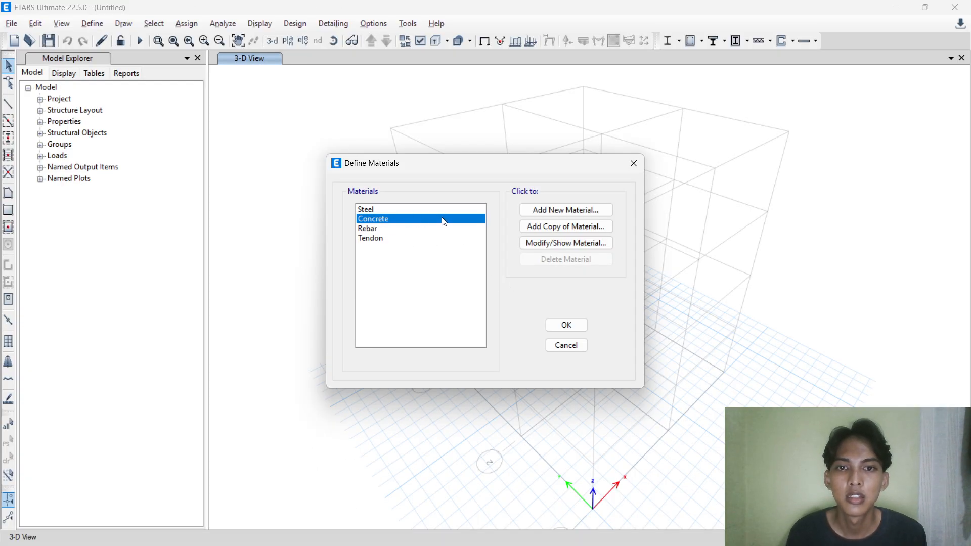
Open the Concrete material's properties and rename it FC 25 MPA, keeping Concrete as the material type.
{"action": "left_click", "coordinate": [558, 246]}
{"action": "left_click_drag", "start_coordinate": [503, 88], "coordinate": [455, 100]}
{"action": "type", "text": "FC 25 MO"}
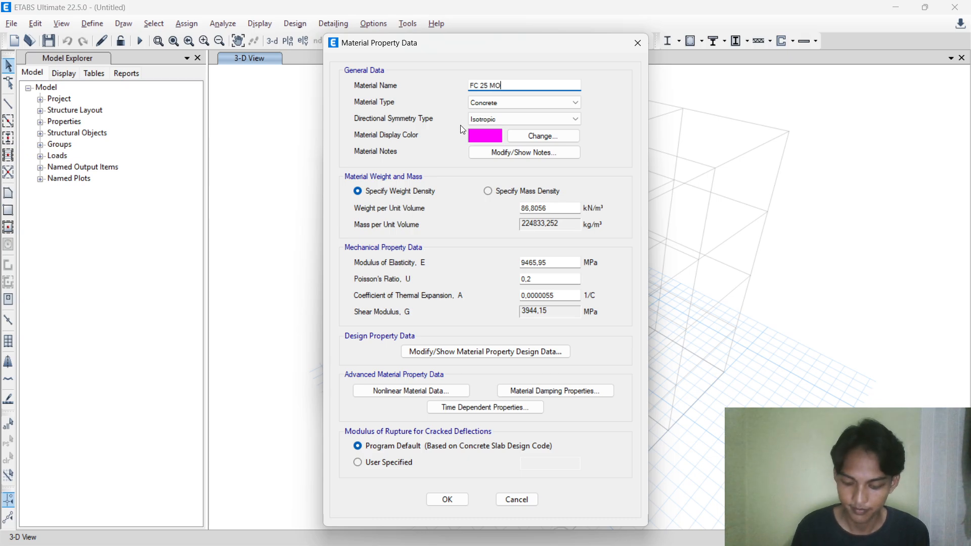
{"action": "key", "text": "BackSpace"}
{"action": "type", "text": "PA"}
{"action": "left_click", "coordinate": [508, 104]}
{"action": "left_click", "coordinate": [509, 105]}
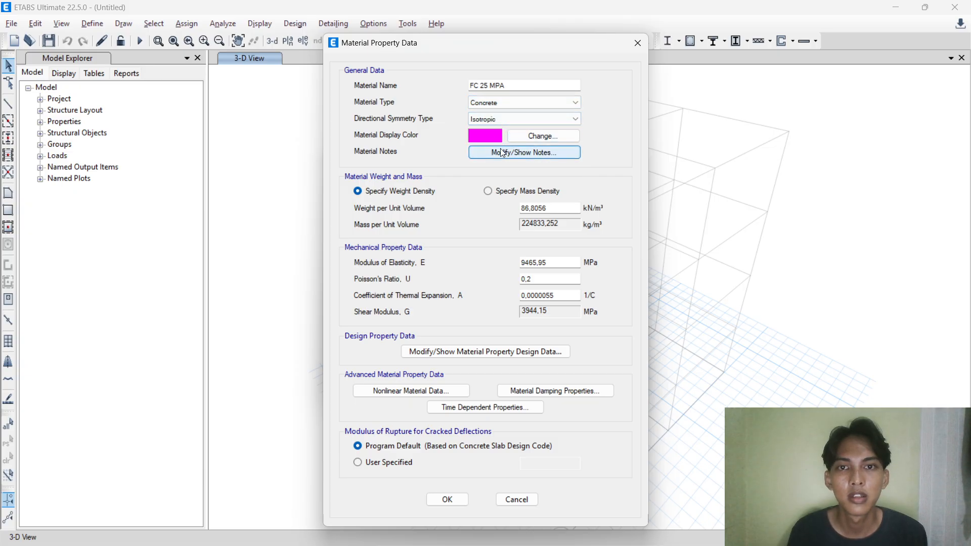
Specify the concrete by mass density and set its mass per unit volume to 2400 kg/m³.
{"action": "left_click", "coordinate": [487, 191]}
{"action": "mouse_move", "coordinate": [558, 225]}
{"action": "left_mouse_down"}
{"action": "mouse_move", "coordinate": [520, 224]}
{"action": "mouse_move", "coordinate": [556, 226]}
{"action": "left_mouse_up"}
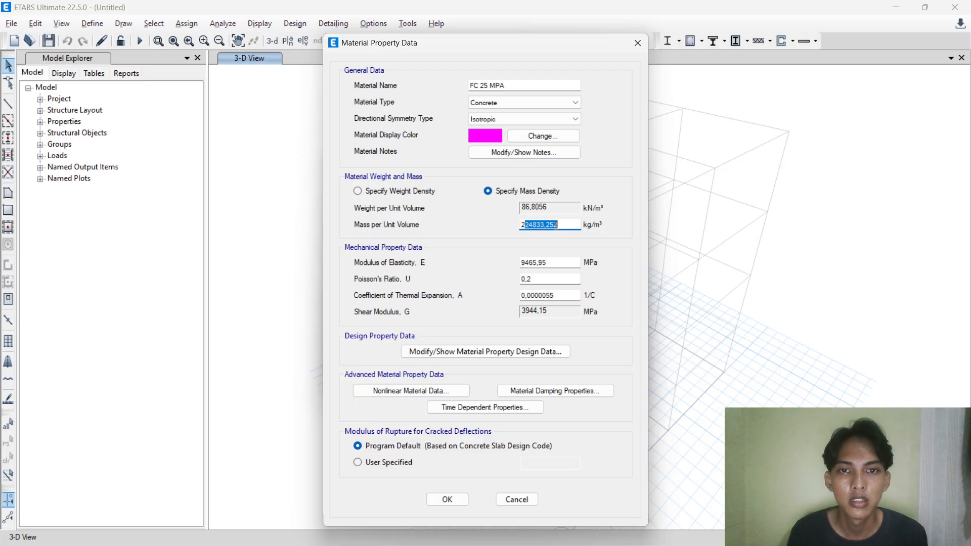
{"action": "type", "text": "3"}
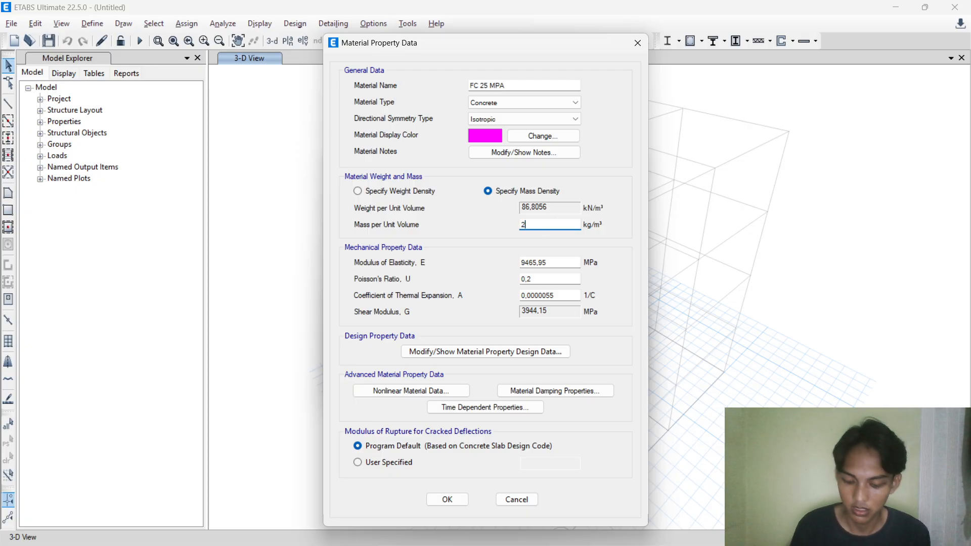
{"action": "type", "text": "4"}
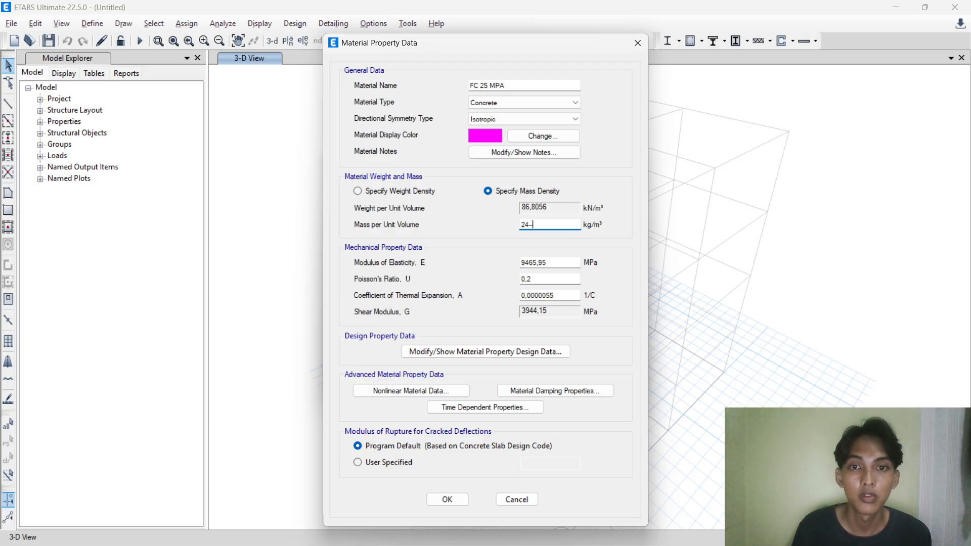
{"action": "type", "text": "00"}
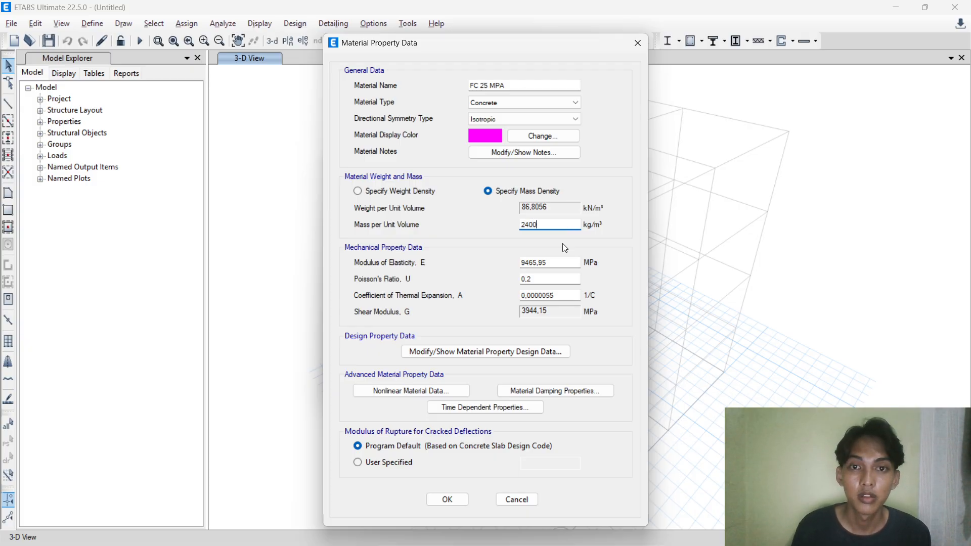
{"action": "key", "text": "Tab"}
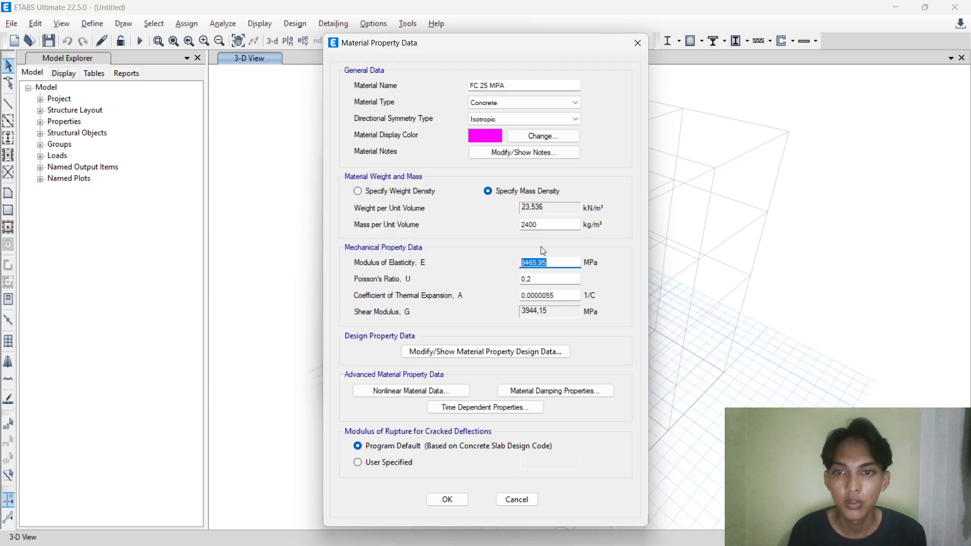
Check the concrete elasticity formula in the PDF module, then set the modulus of elasticity of FC 25 MPA to 4700*SQRT(25) MPa.
{"action": "key", "text": "alt+Tab"}
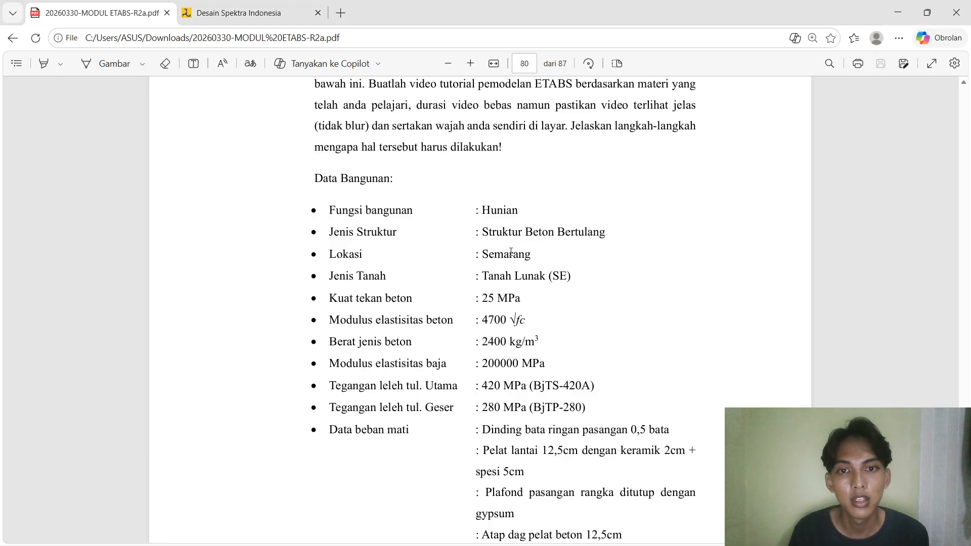
{"action": "mouse_move", "coordinate": [485, 319]}
{"action": "left_mouse_down"}
{"action": "mouse_move", "coordinate": [530, 320]}
{"action": "mouse_move", "coordinate": [495, 319]}
{"action": "left_mouse_up"}
{"action": "left_click", "coordinate": [532, 312]}
{"action": "left_click", "coordinate": [495, 319]}
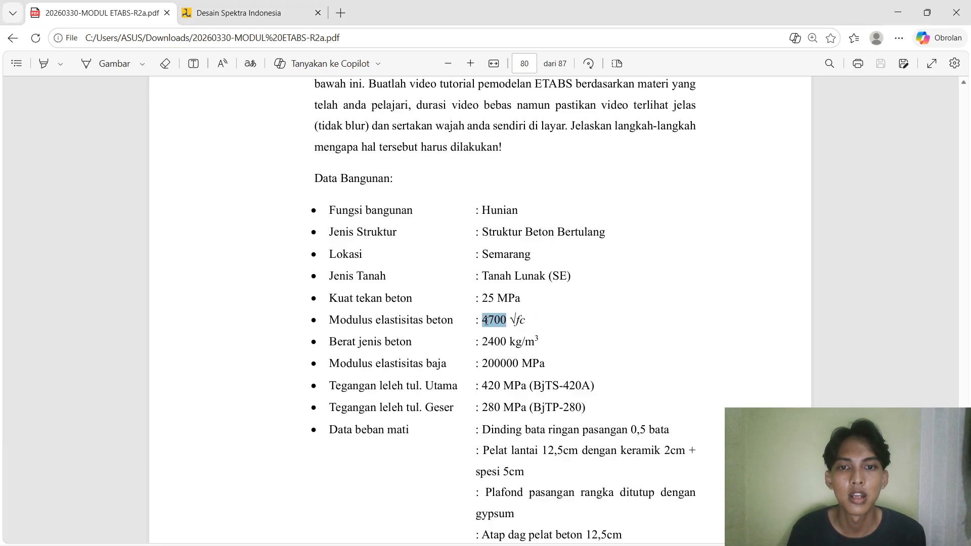
{"action": "key", "text": "alt+Tab"}
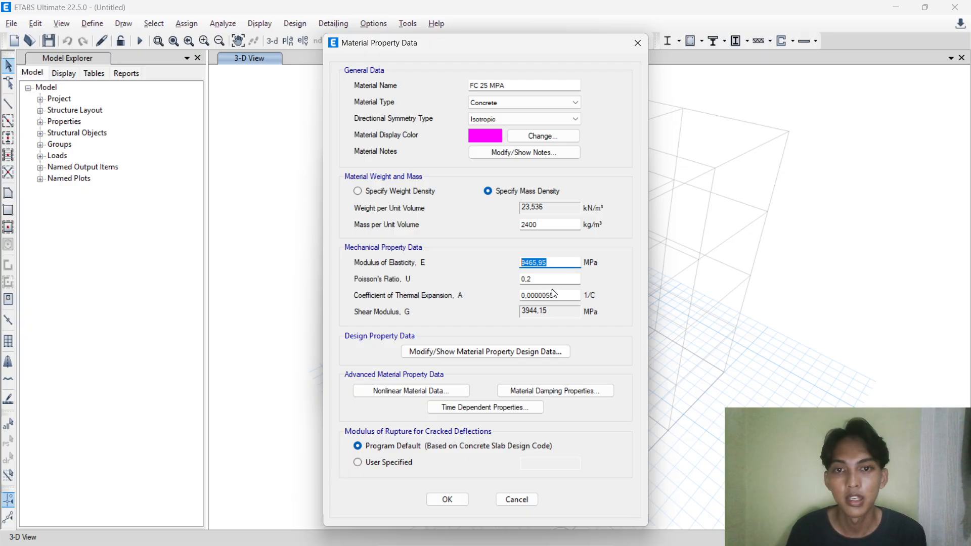
{"action": "type", "text": "4700*SQRT"}
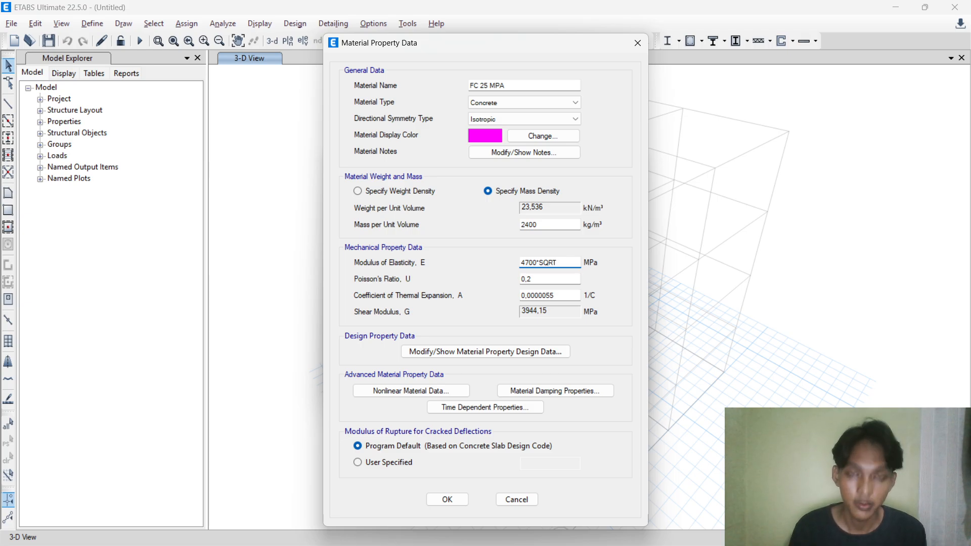
{"action": "type", "text": "(25"}
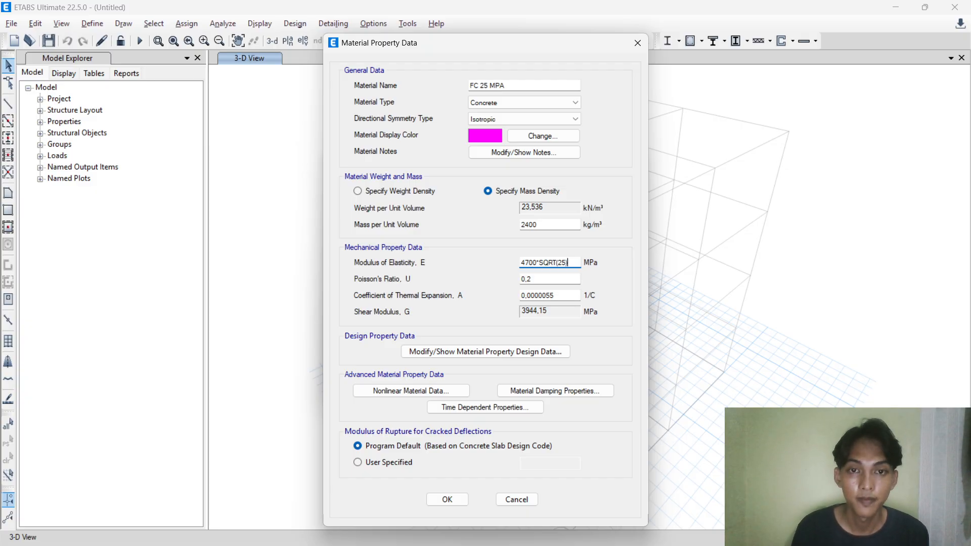
{"action": "key", "text": "Return"}
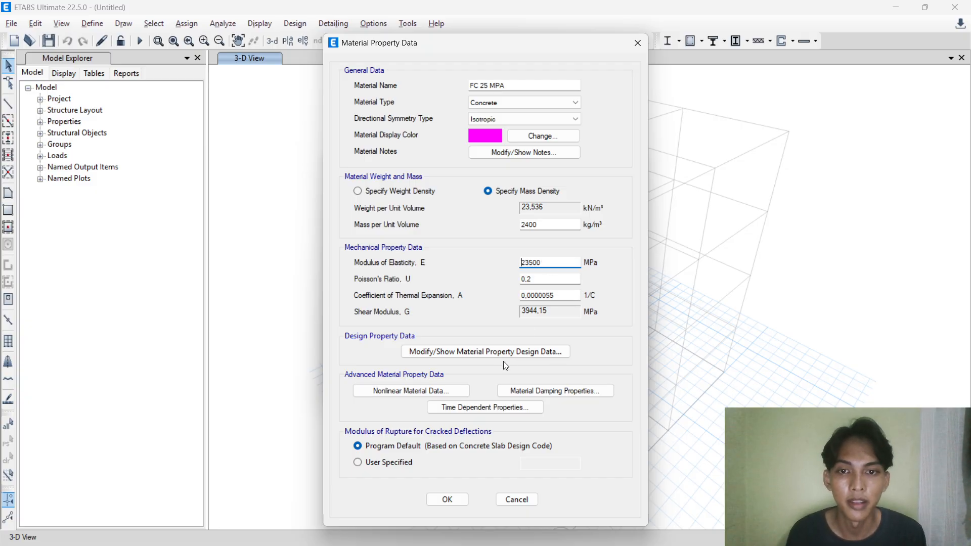
Set the concrete's design grade to 25 MPA and its specified compressive strength to 25 MPa, and accept the material.
{"action": "left_click", "coordinate": [476, 350]}
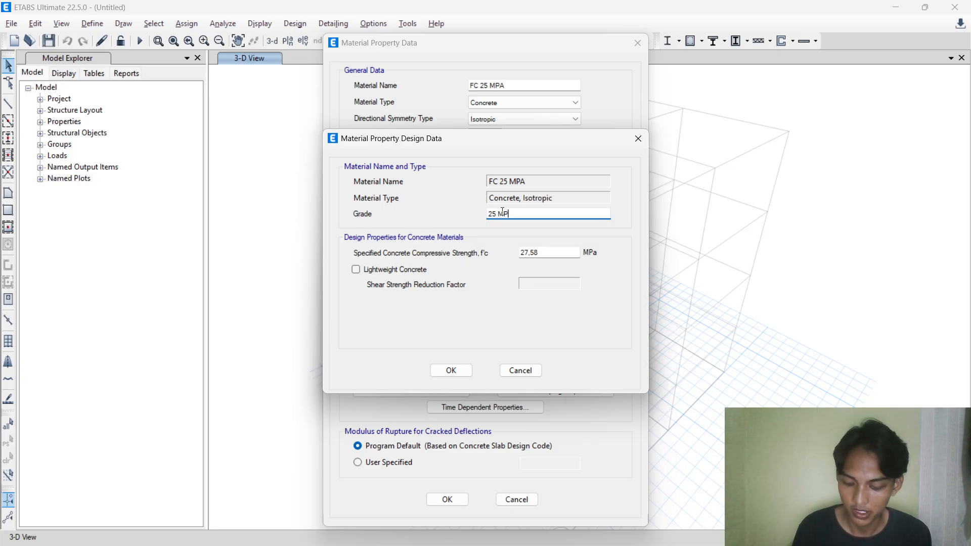
{"action": "double_click", "coordinate": [538, 253]}
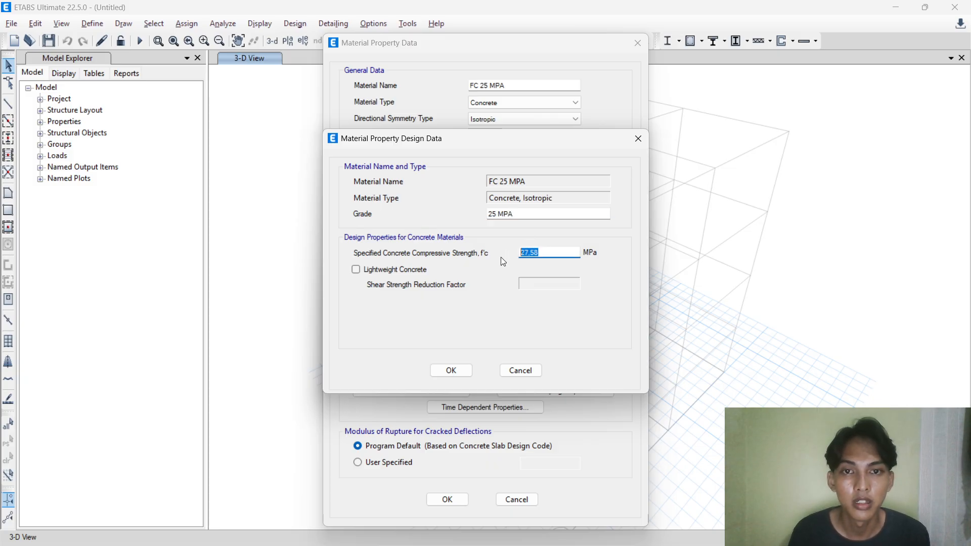
{"action": "type", "text": "25"}
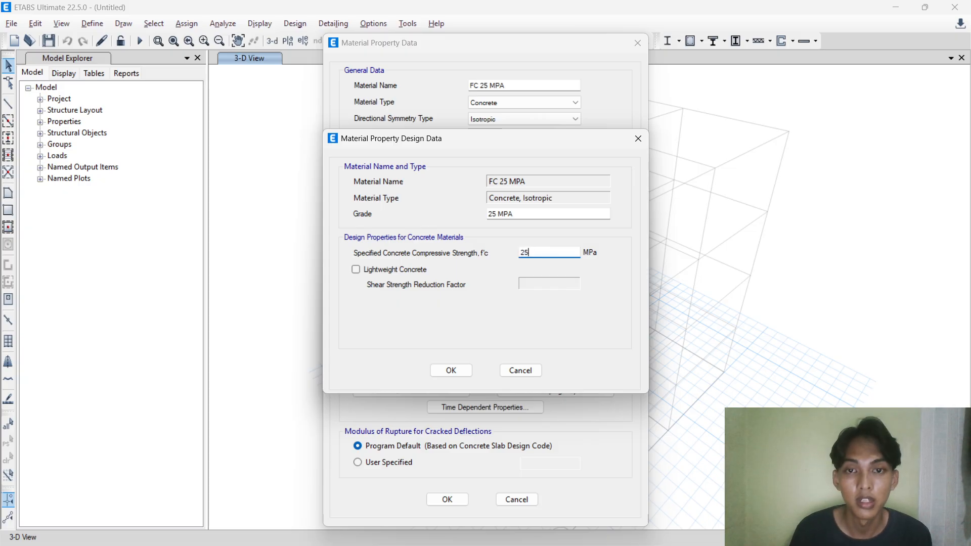
{"action": "left_click", "coordinate": [451, 370]}
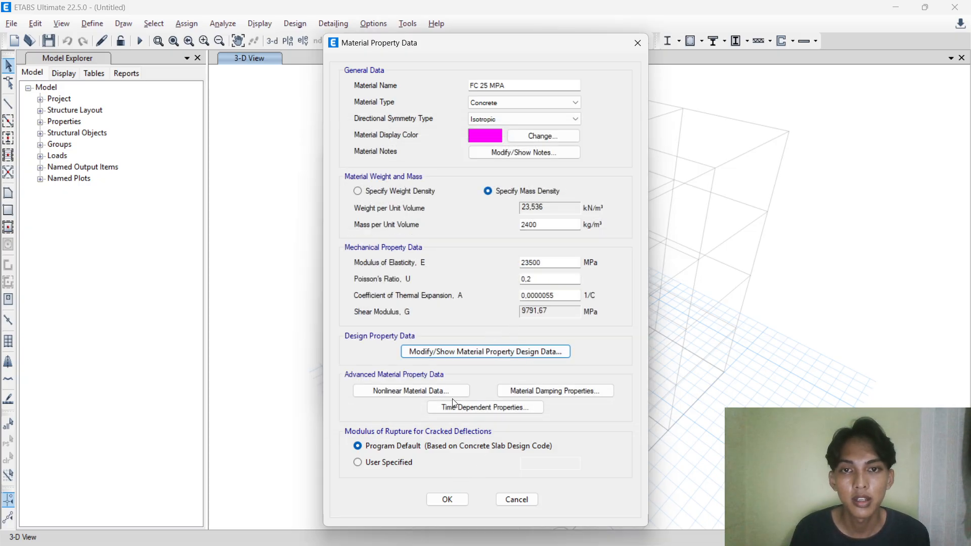
{"action": "left_click", "coordinate": [453, 503]}
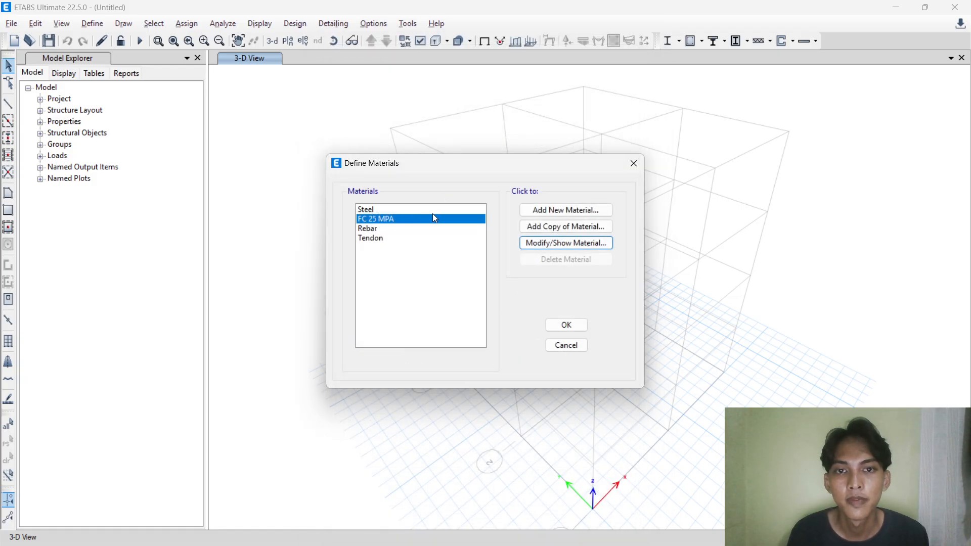
Open the Rebar material's properties, check the main reinforcement grade in the PDF module, and rename the material BJTS 420.
{"action": "left_click", "coordinate": [399, 230]}
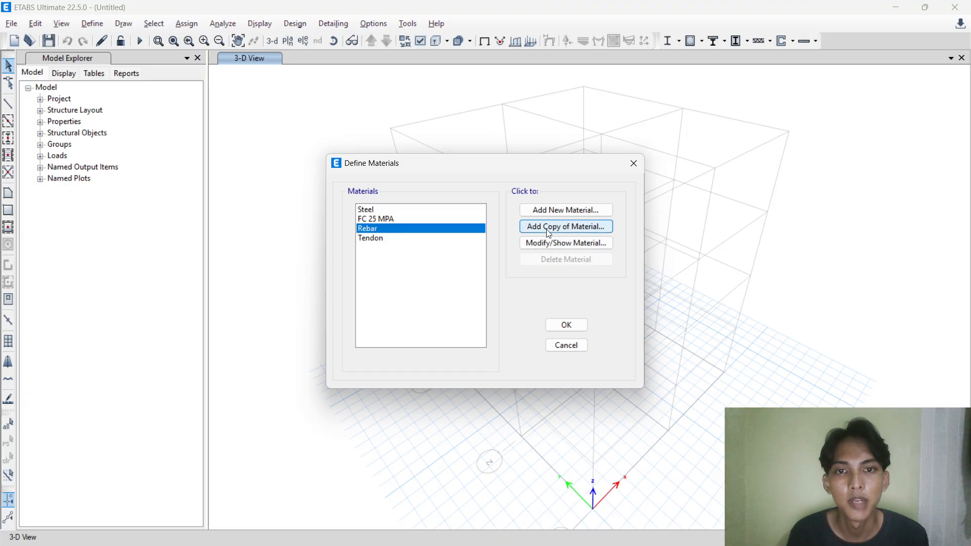
{"action": "left_click", "coordinate": [556, 244]}
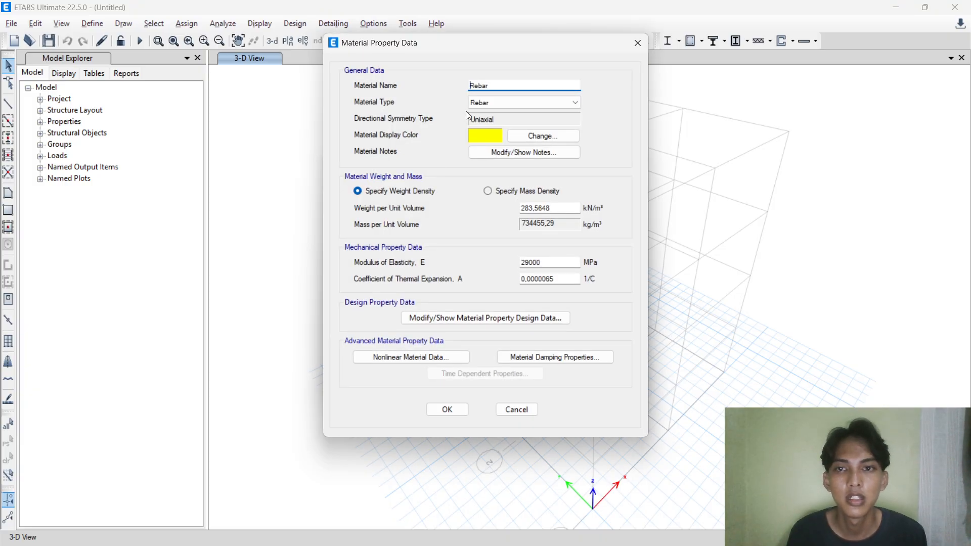
{"action": "key", "text": "alt+Tab"}
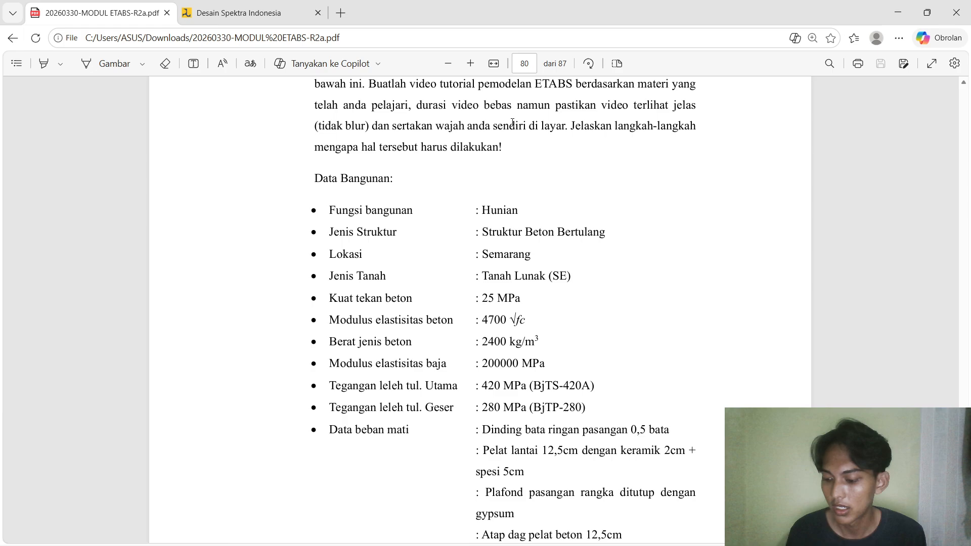
{"action": "scroll", "coordinate": [541, 262], "scroll_direction": "down", "scroll_amount": 1}
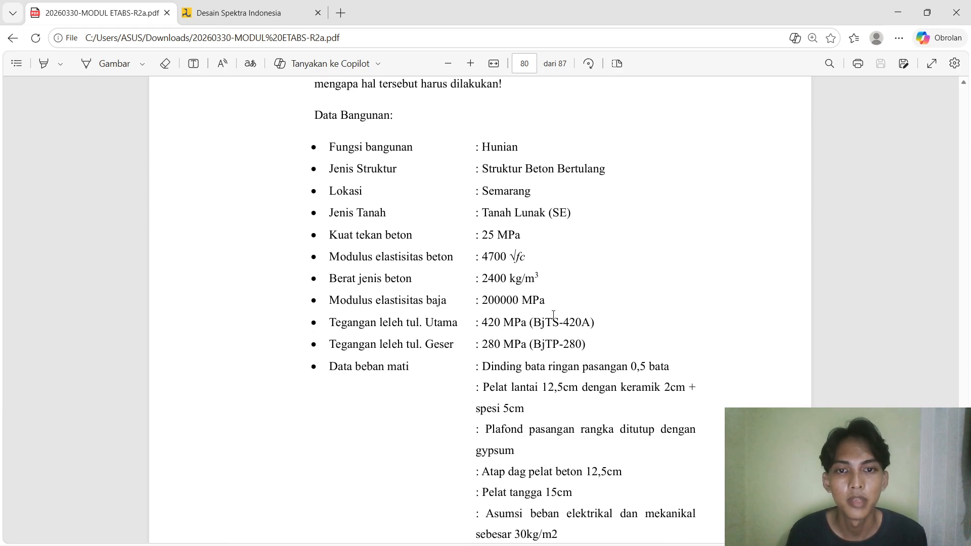
{"action": "key", "text": "alt+Tab"}
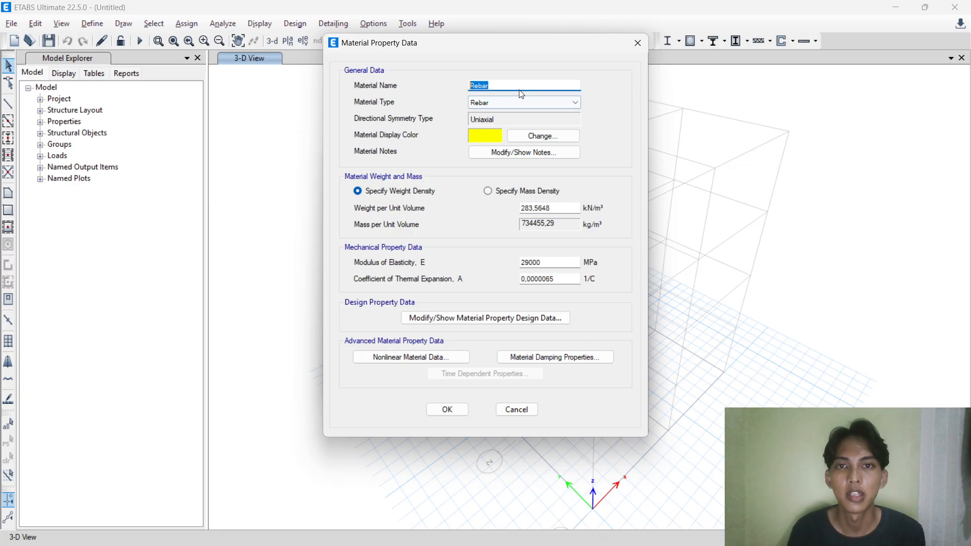
{"action": "type", "text": "BJT"}
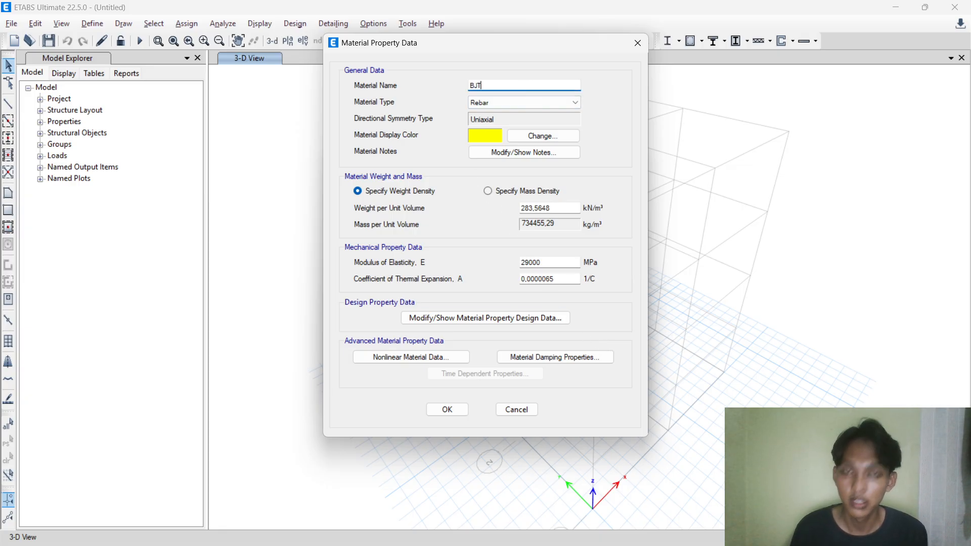
{"action": "type", "text": "S 420"}
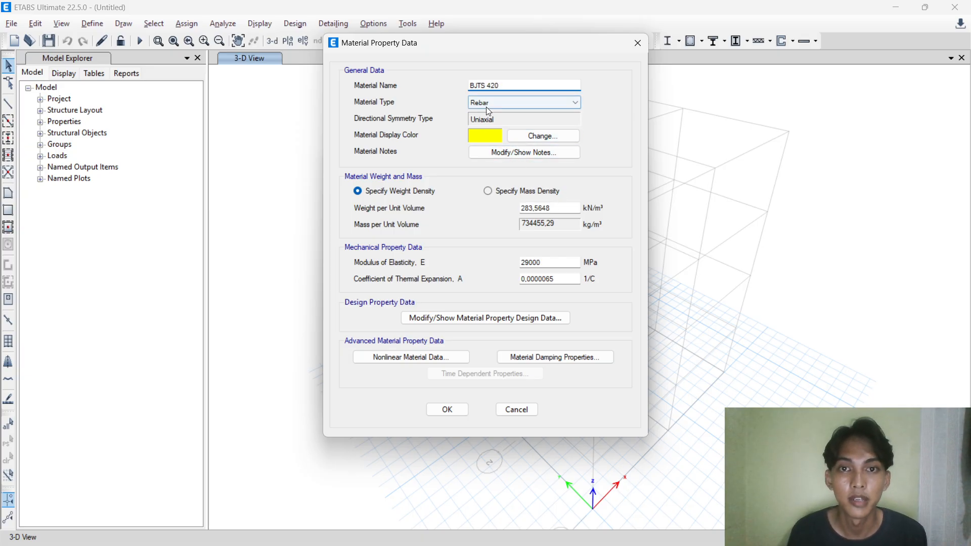
Specify the rebar by mass density at 7850 kg/m³ and set its modulus of elasticity to 200000 MPa.
{"action": "left_click", "coordinate": [491, 192]}
{"action": "left_click_drag", "start_coordinate": [525, 225], "coordinate": [573, 231]}
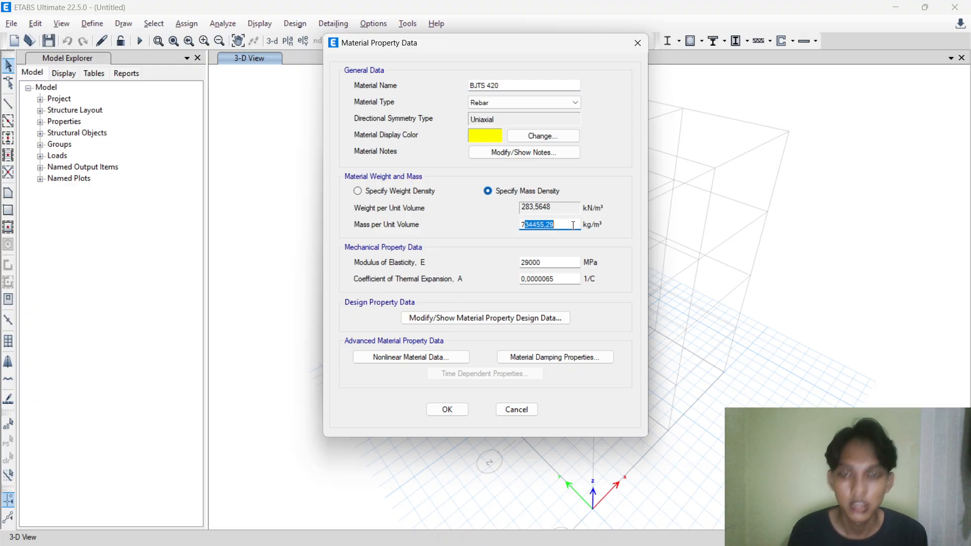
{"action": "type", "text": "850"}
{"action": "key", "text": "Tab"}
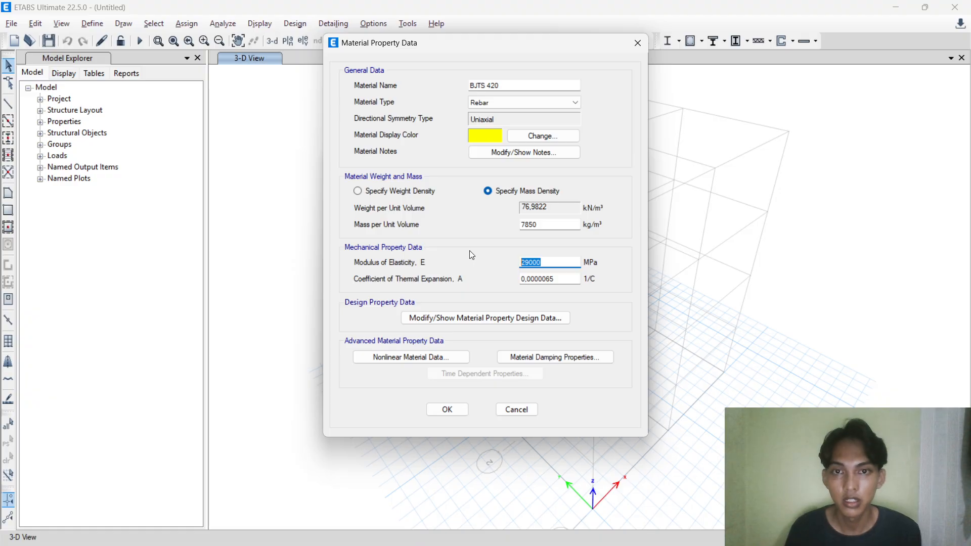
{"action": "type", "text": "2"}
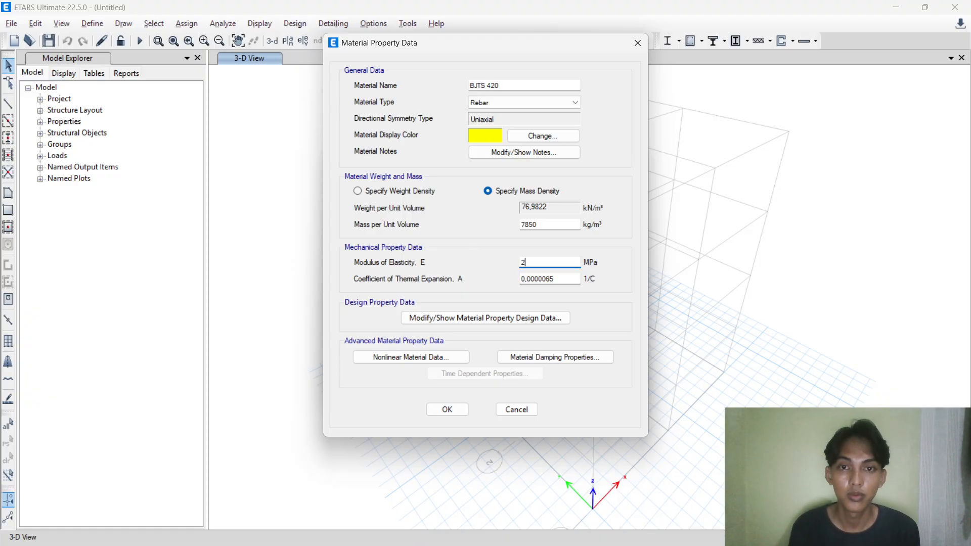
{"action": "type", "text": "00000"}
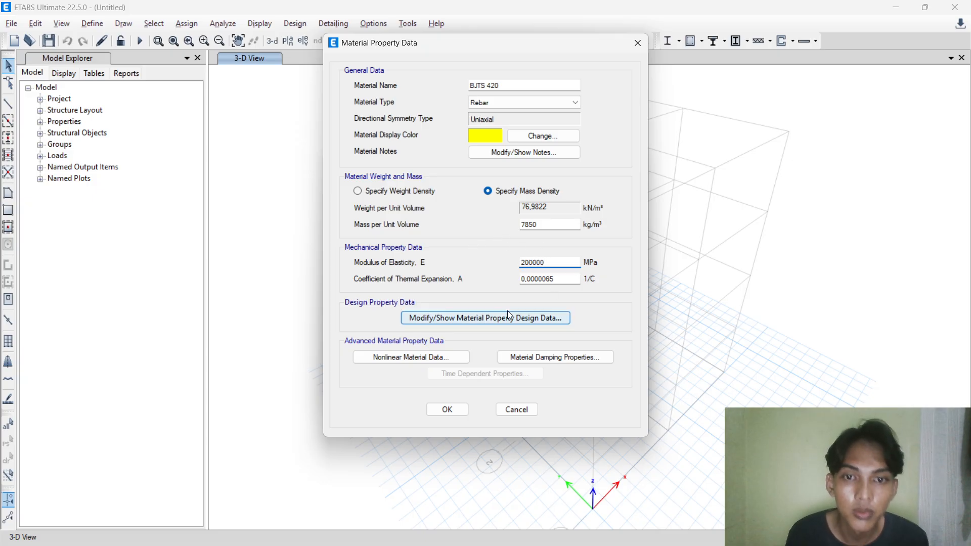
Open the rebar's design data and examine the BjTS 420 yield and tensile strengths in the PDF module's SNI 2052:2024 table.
{"action": "left_click", "coordinate": [496, 318]}
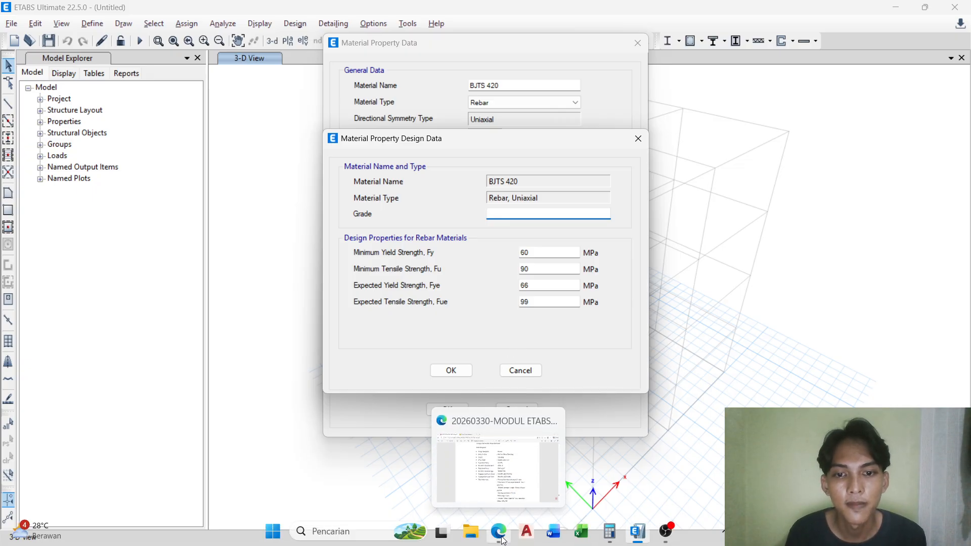
{"action": "left_click", "coordinate": [500, 532]}
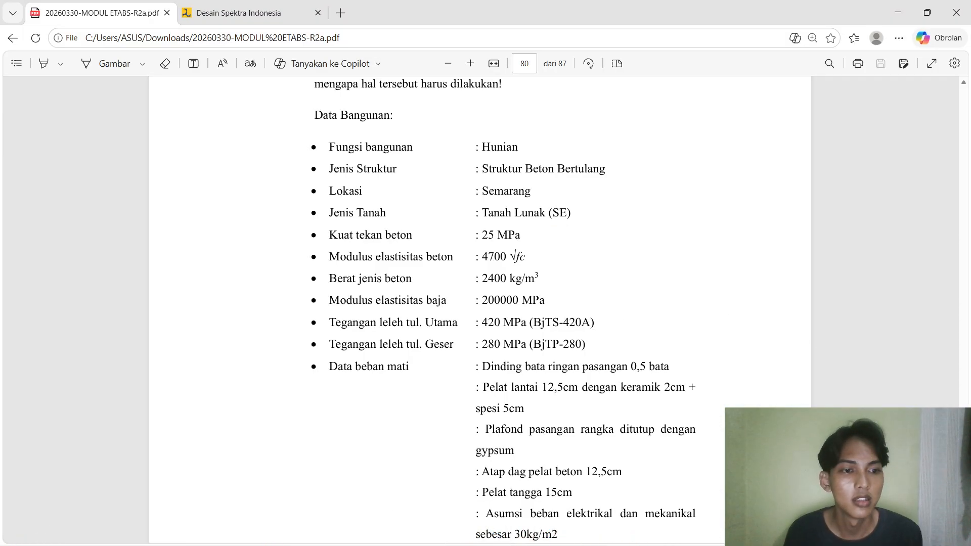
{"action": "left_click_drag", "start_coordinate": [963, 498], "coordinate": [922, 254]}
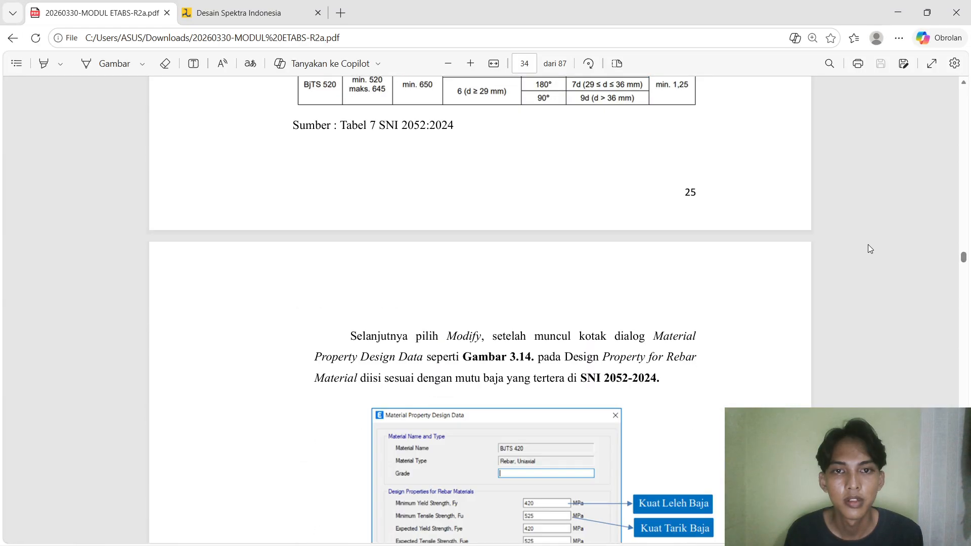
{"action": "scroll", "coordinate": [607, 253], "scroll_direction": "up", "scroll_amount": 3}
{"action": "scroll", "coordinate": [567, 248], "scroll_direction": "down", "scroll_amount": 3}
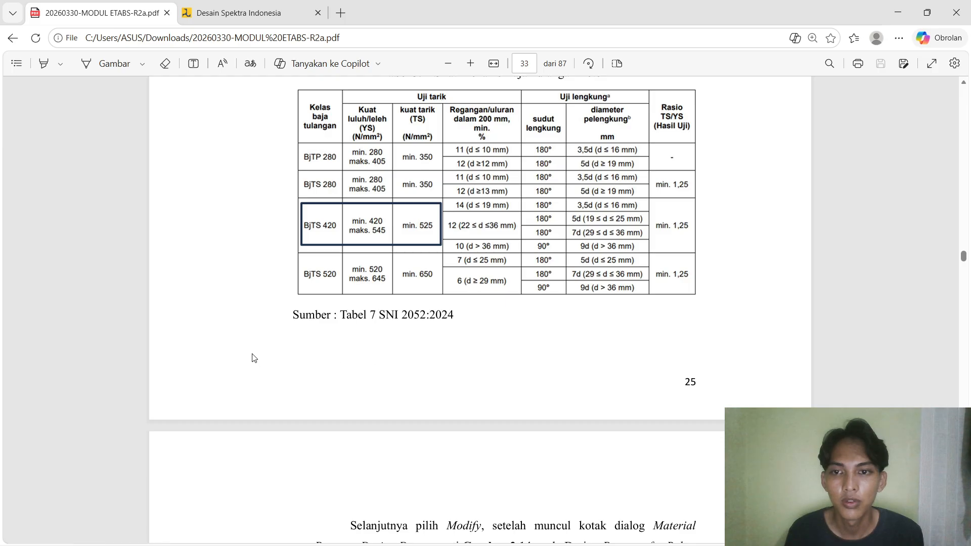
{"action": "scroll", "coordinate": [393, 278], "scroll_direction": "up", "scroll_amount": 1}
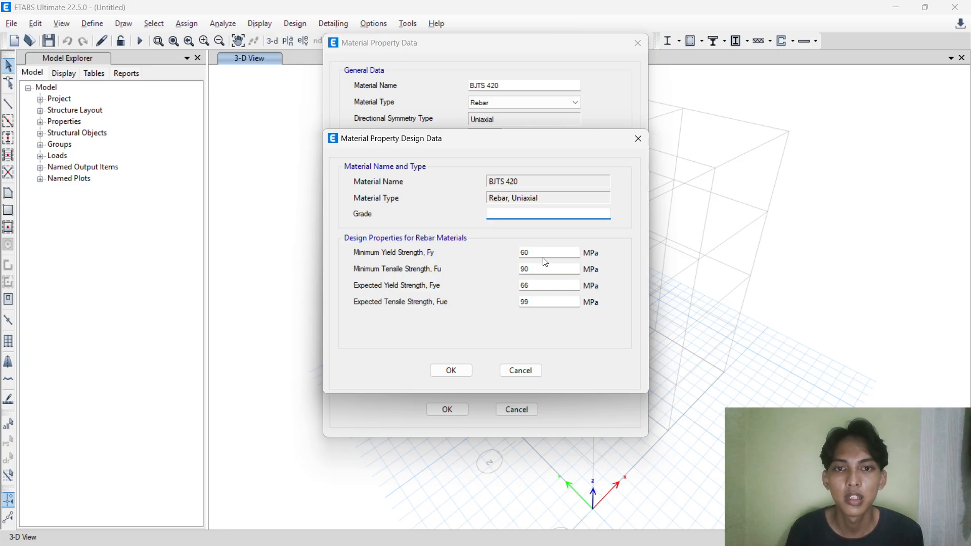
Set the rebar's minimum and expected yield strengths to 420 MPa and both tensile strengths to 525 MPa, and accept the material.
{"action": "left_click", "coordinate": [542, 255]}
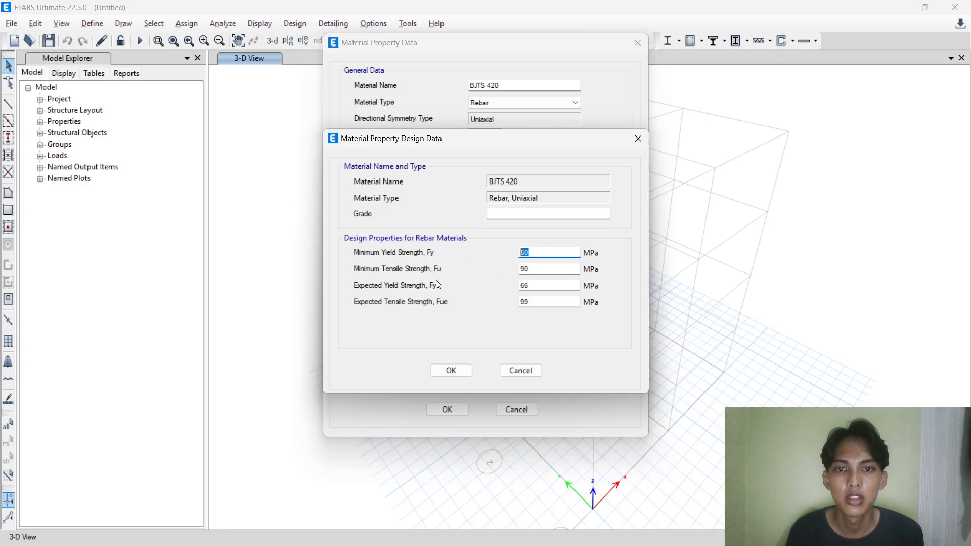
{"action": "type", "text": "420"}
{"action": "left_click", "coordinate": [556, 267]}
{"action": "type", "text": "525"}
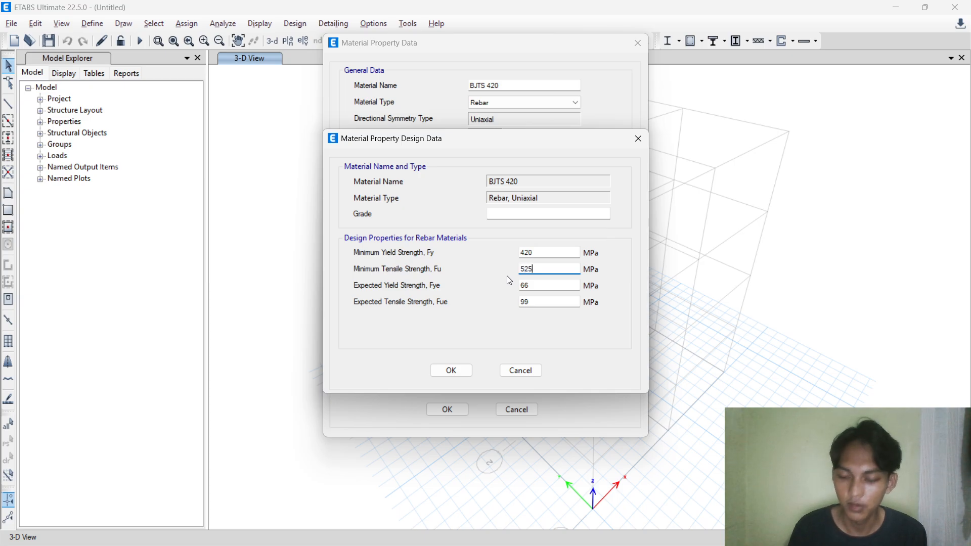
{"action": "left_click", "coordinate": [551, 287]}
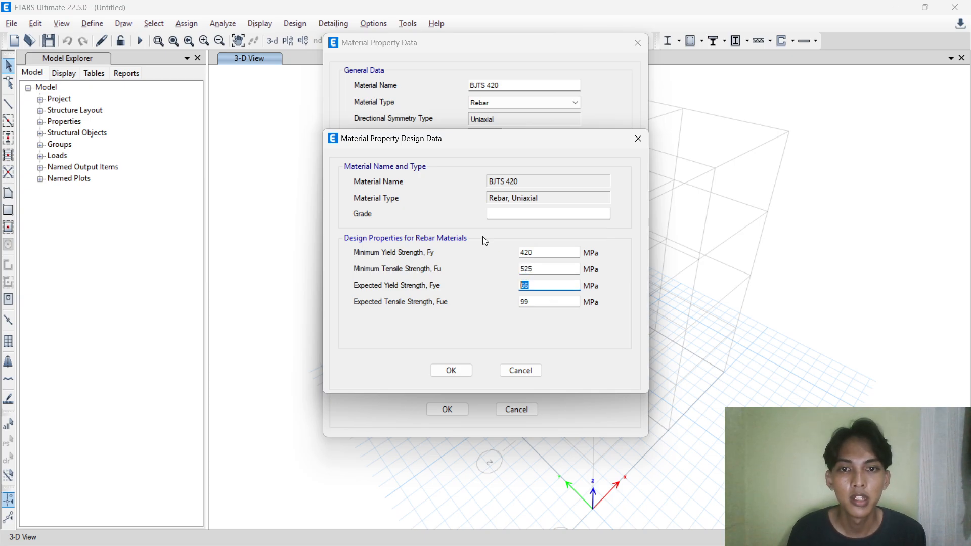
{"action": "type", "text": "420"}
{"action": "left_click", "coordinate": [553, 303]}
{"action": "type", "text": "525"}
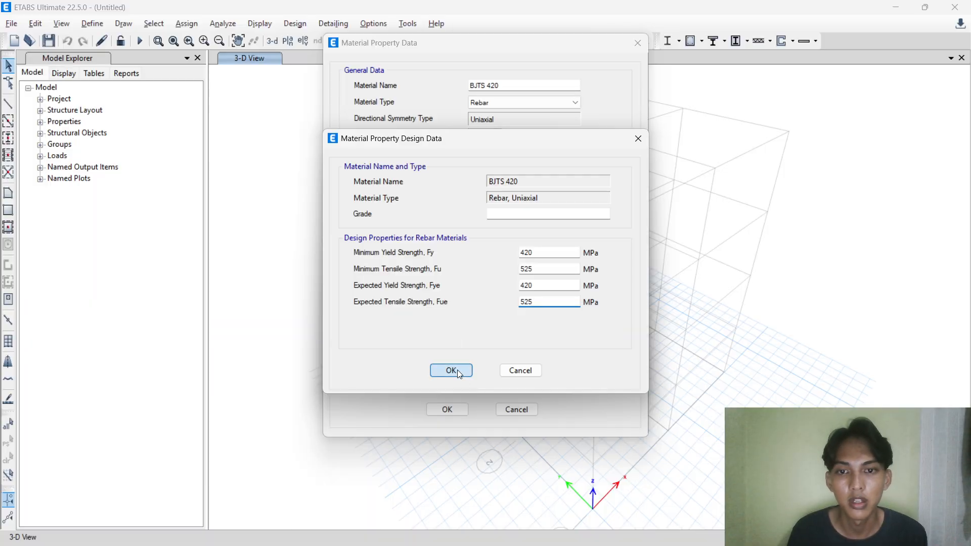
{"action": "left_click", "coordinate": [458, 371]}
{"action": "left_click", "coordinate": [452, 409]}
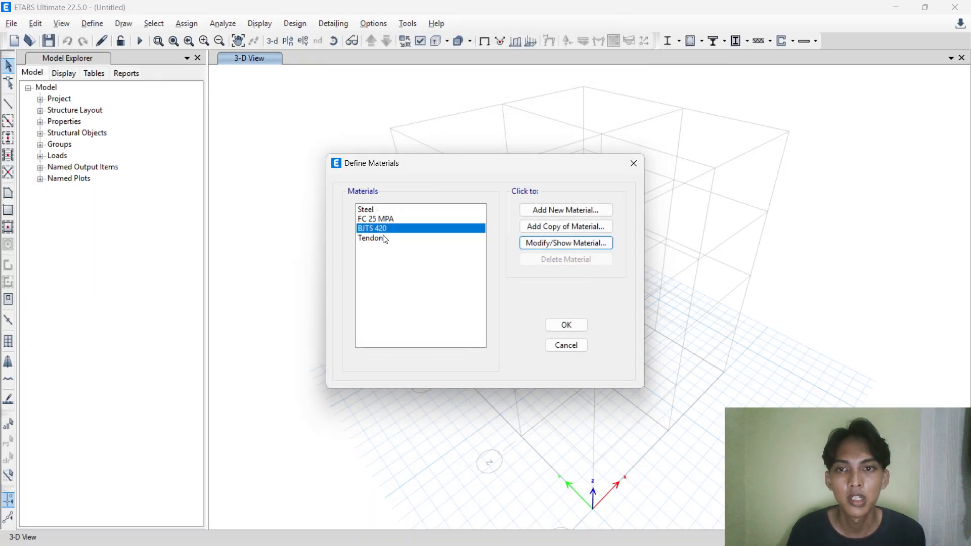
Add a copy of the BJTS 420 material, name it BJTP 280, and specify it by mass density.
{"action": "left_click", "coordinate": [556, 226]}
{"action": "double_click", "coordinate": [502, 81]}
{"action": "type", "text": "BJT"}
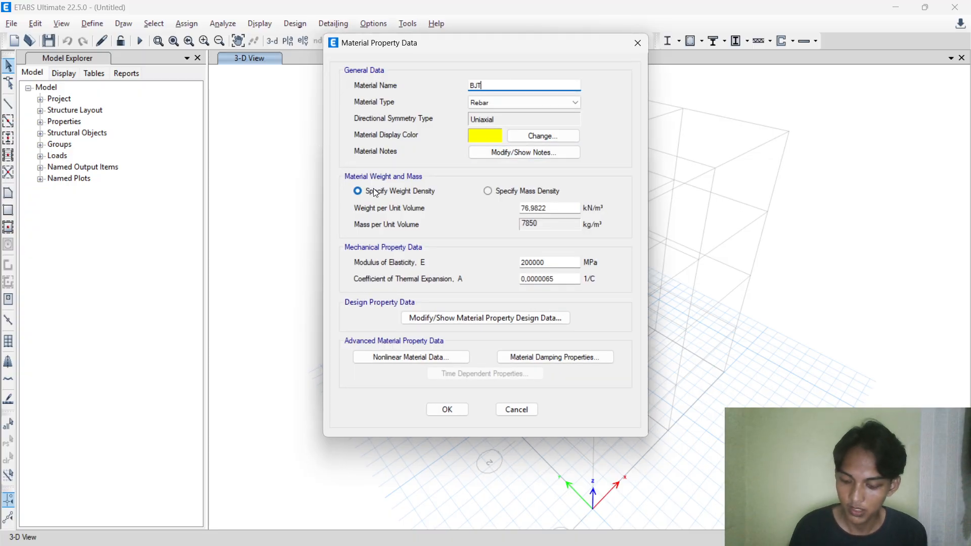
{"action": "type", "text": "P 280"}
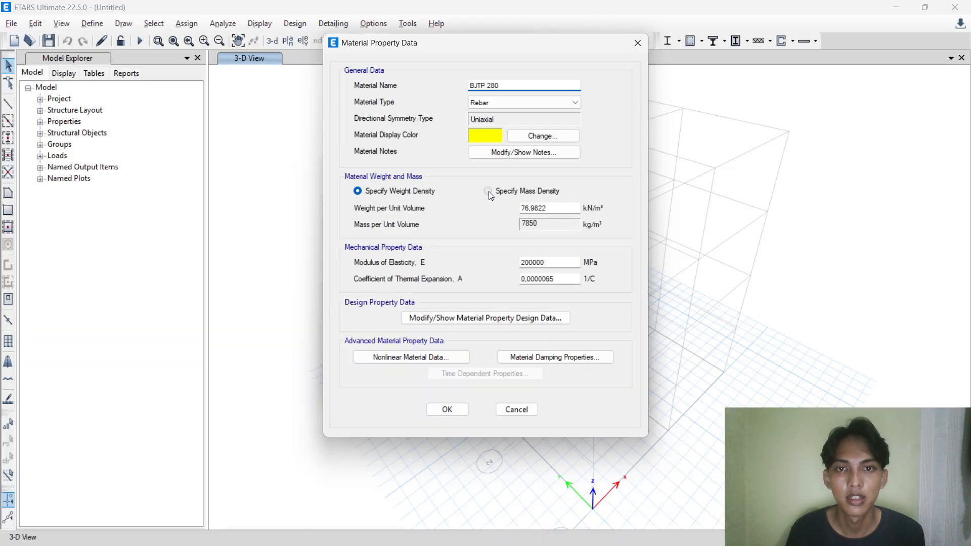
{"action": "left_click", "coordinate": [488, 191]}
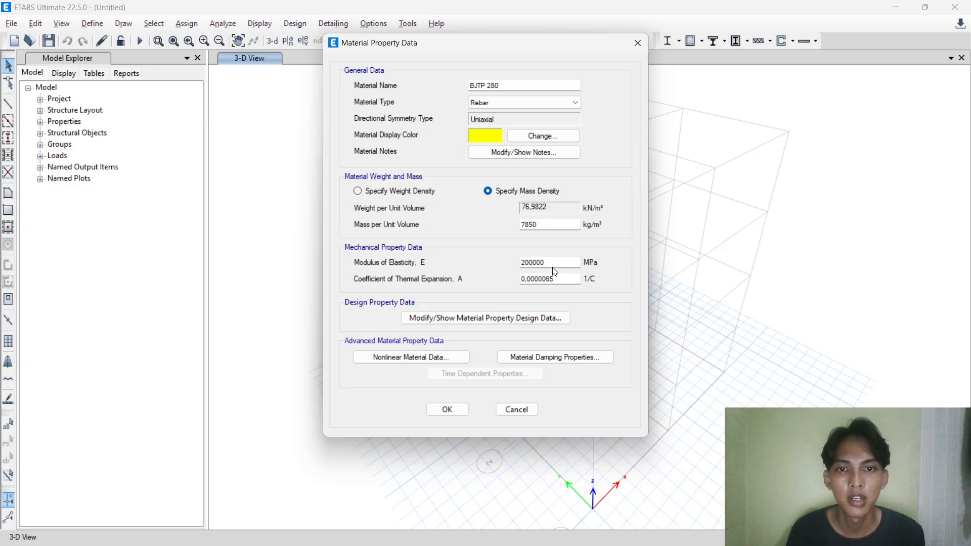
Open the BJTP 280 design data and examine the BjTP 280 yield and tensile strengths in the PDF module's rebar table.
{"action": "left_click", "coordinate": [512, 317]}
{"action": "double_click", "coordinate": [548, 252]}
{"action": "key", "text": "alt+Tab"}
{"action": "scroll", "coordinate": [494, 218], "scroll_direction": "up", "scroll_amount": 1}
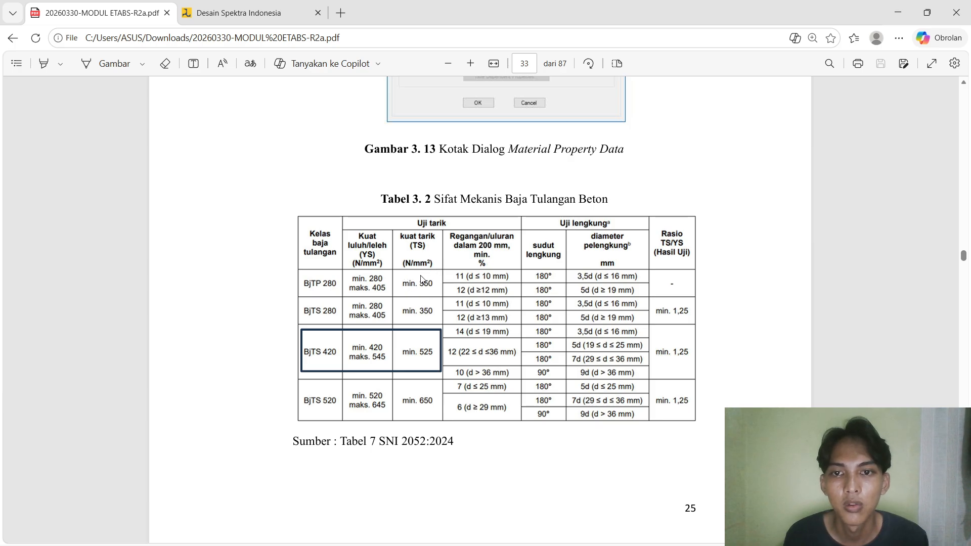
{"action": "key", "text": "alt+Tab"}
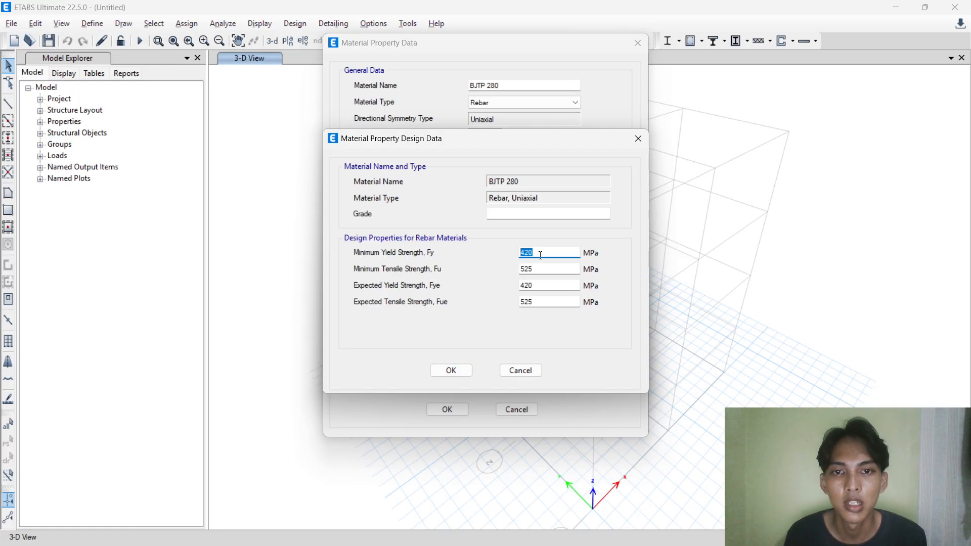
Set BJTP 280's minimum and expected yield strengths to 280 MPa and both tensile strengths to 350 MPa, and accept the material definitions.
{"action": "type", "text": "28"}
{"action": "key", "text": "Tab"}
{"action": "type", "text": "350"}
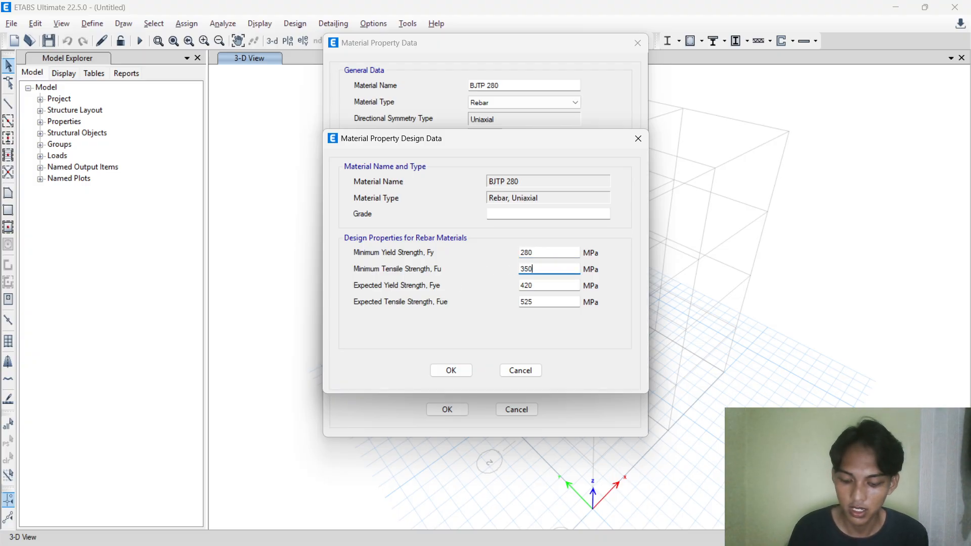
{"action": "key", "text": "Tab"}
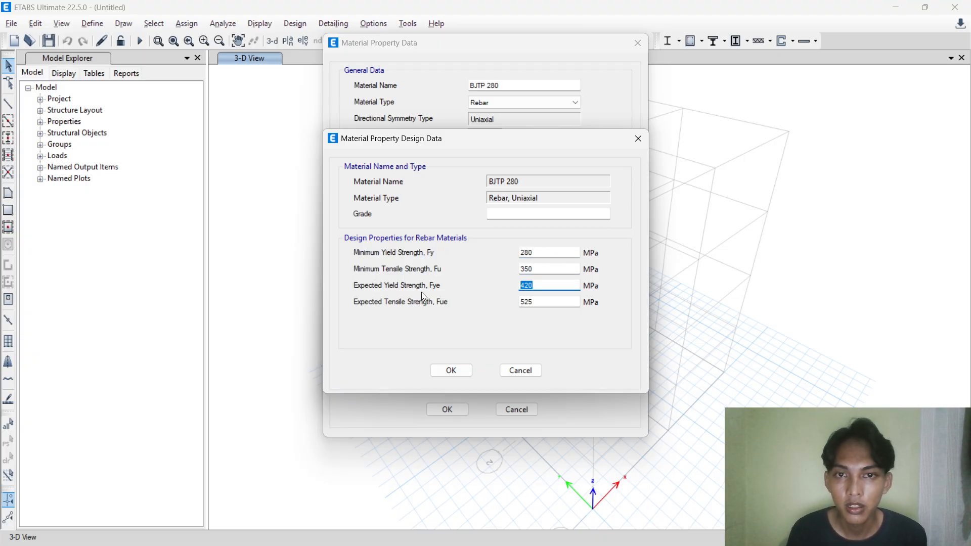
{"action": "type", "text": "280"}
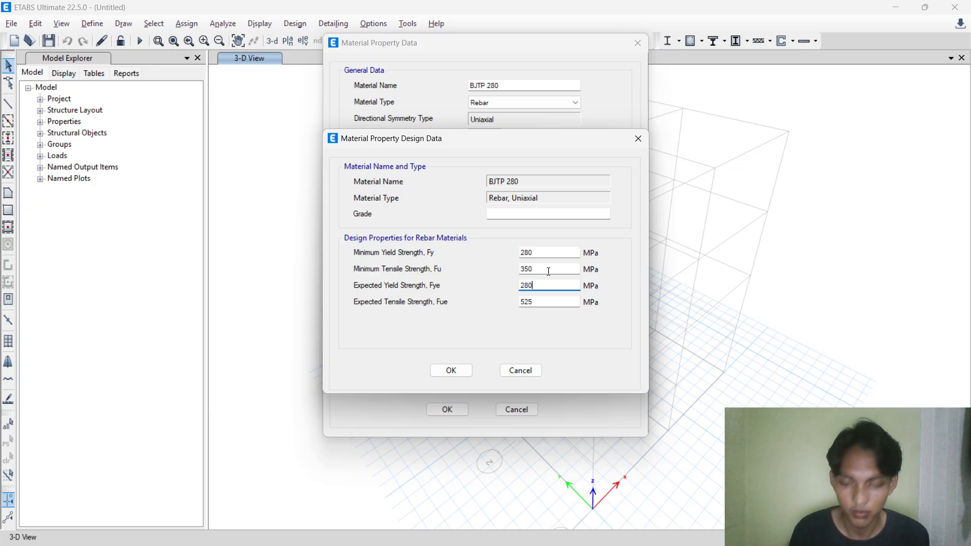
{"action": "key", "text": "Tab"}
{"action": "type", "text": "3"}
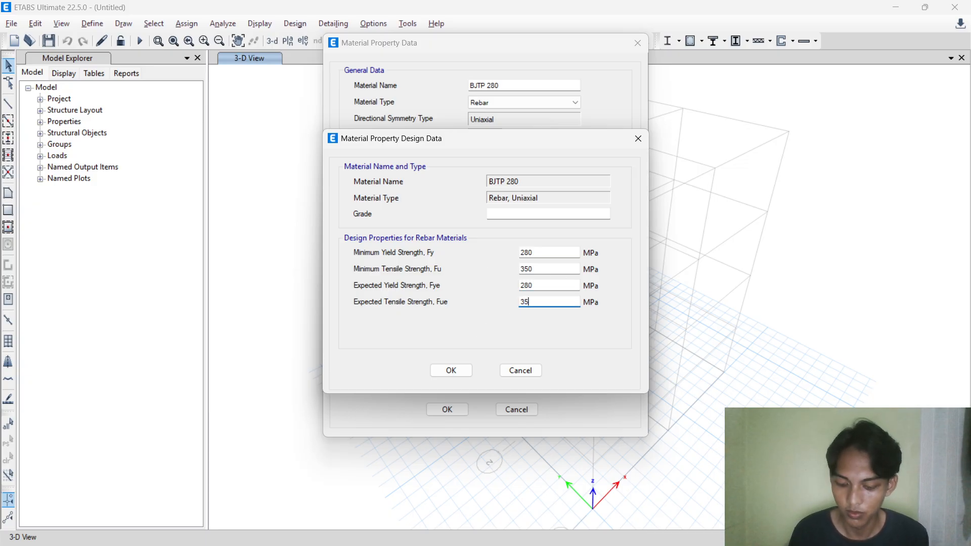
{"action": "type", "text": "50"}
{"action": "left_click", "coordinate": [451, 370]}
{"action": "left_click", "coordinate": [447, 410]}
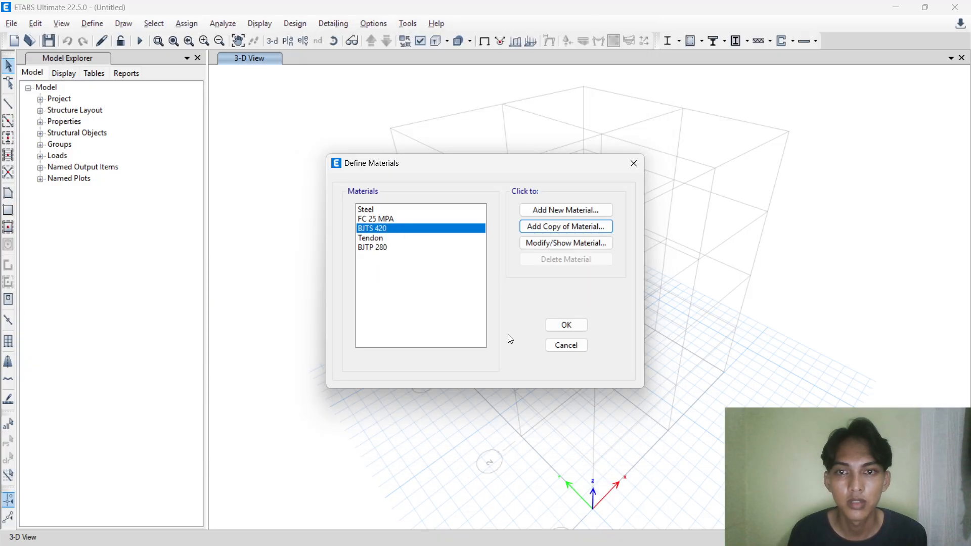
{"action": "left_click", "coordinate": [573, 326]}
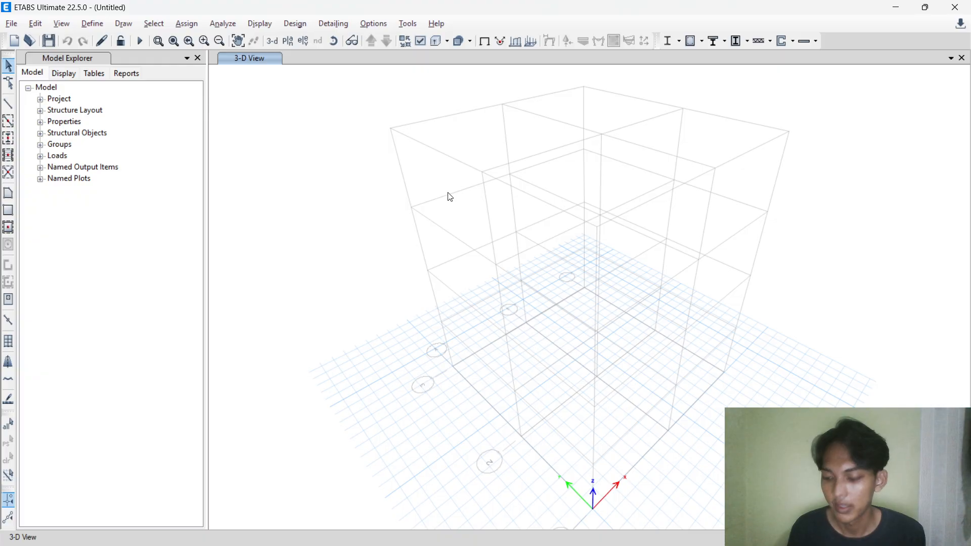
Bring up the frame section properties and open the ConcCol concrete column section for editing.
{"action": "left_click", "coordinate": [90, 23]}
{"action": "mouse_move", "coordinate": [122, 61]}
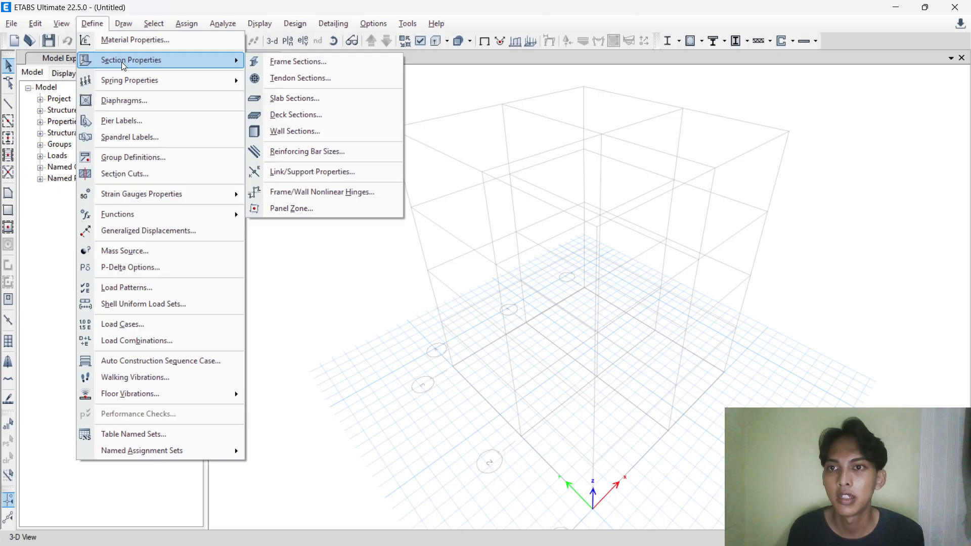
{"action": "left_click", "coordinate": [257, 60]}
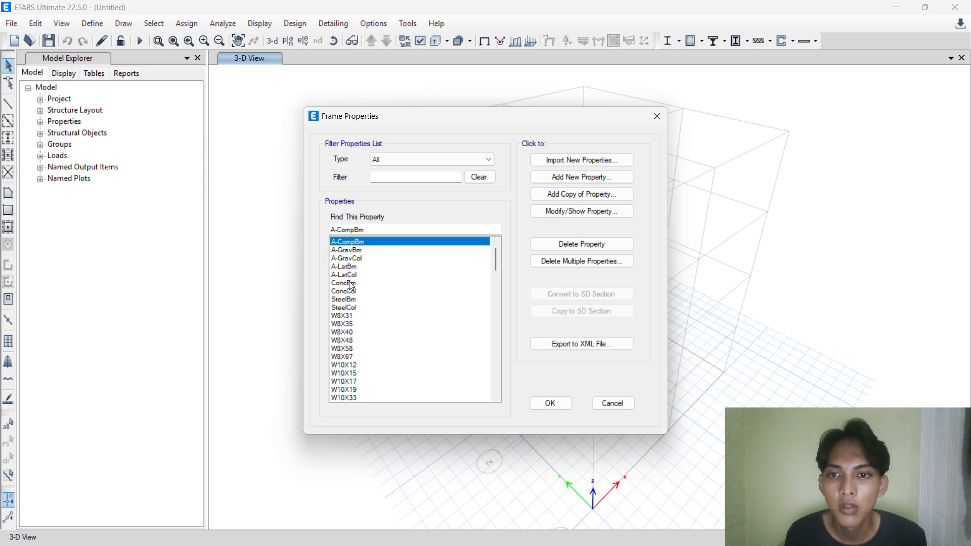
{"action": "left_click", "coordinate": [351, 283]}
{"action": "double_click", "coordinate": [358, 292]}
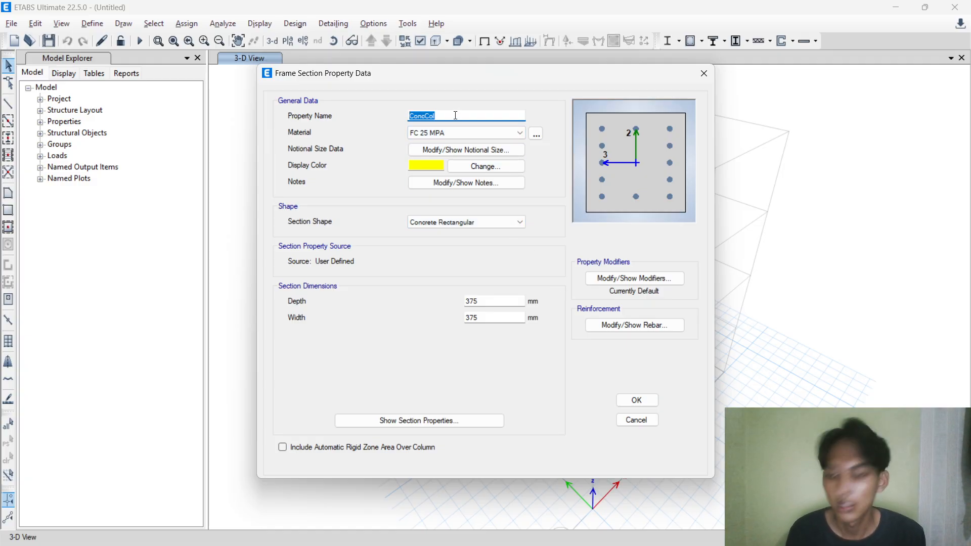
Find the column section details in the PDF module and examine the dimensions and reinforcement of column K-1.
{"action": "key", "text": "alt+Tab"}
{"action": "left_click_drag", "start_coordinate": [963, 261], "coordinate": [963, 360]}
{"action": "left_click_drag", "start_coordinate": [957, 406], "coordinate": [961, 503]}
{"action": "scroll", "coordinate": [587, 265], "scroll_direction": "down", "scroll_amount": 15}
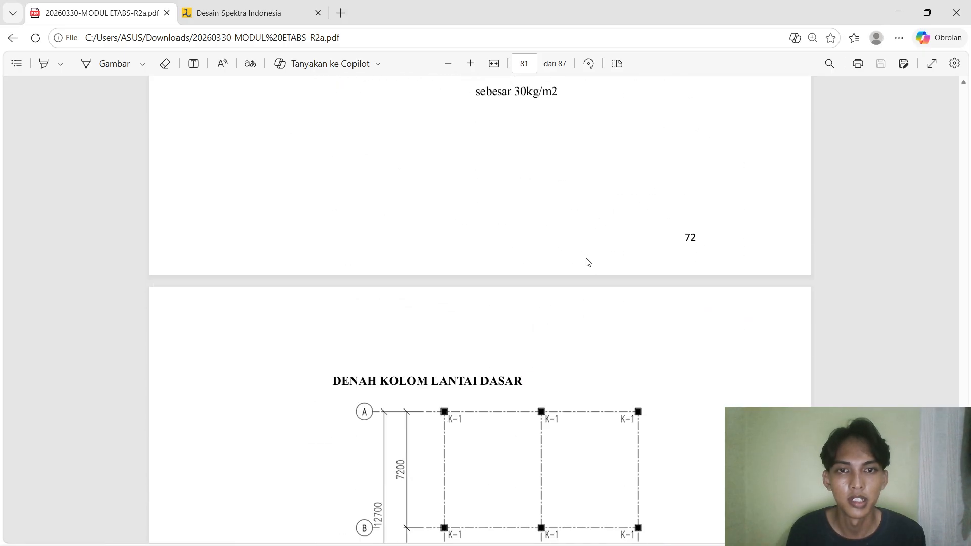
{"action": "scroll", "coordinate": [578, 261], "scroll_direction": "down", "scroll_amount": 5}
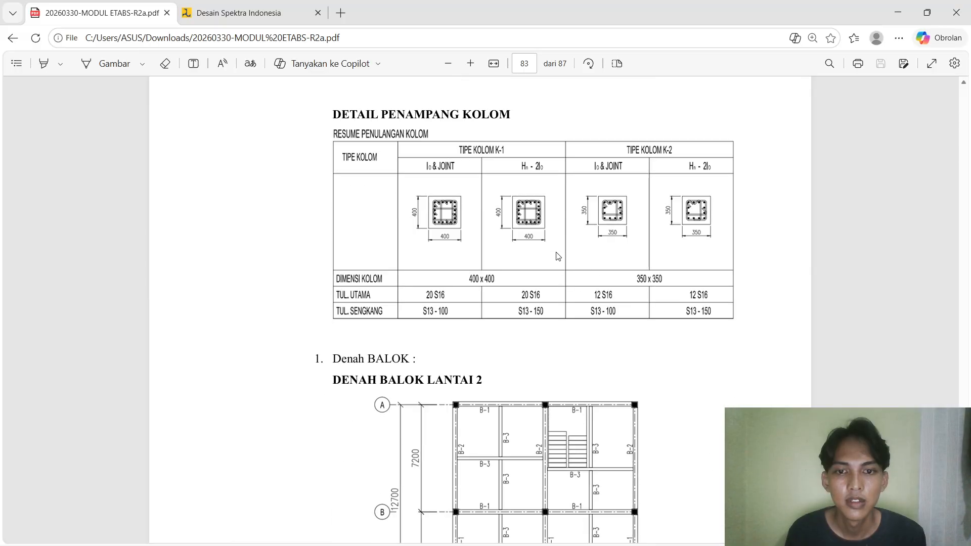
{"action": "scroll", "coordinate": [556, 253], "scroll_direction": "up", "scroll_amount": 2}
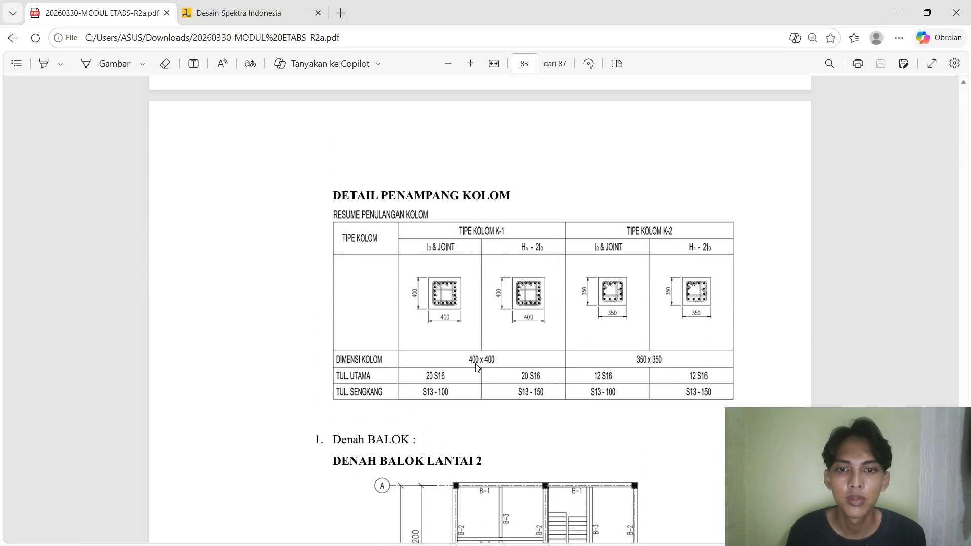
{"action": "key", "text": "alt+Tab"}
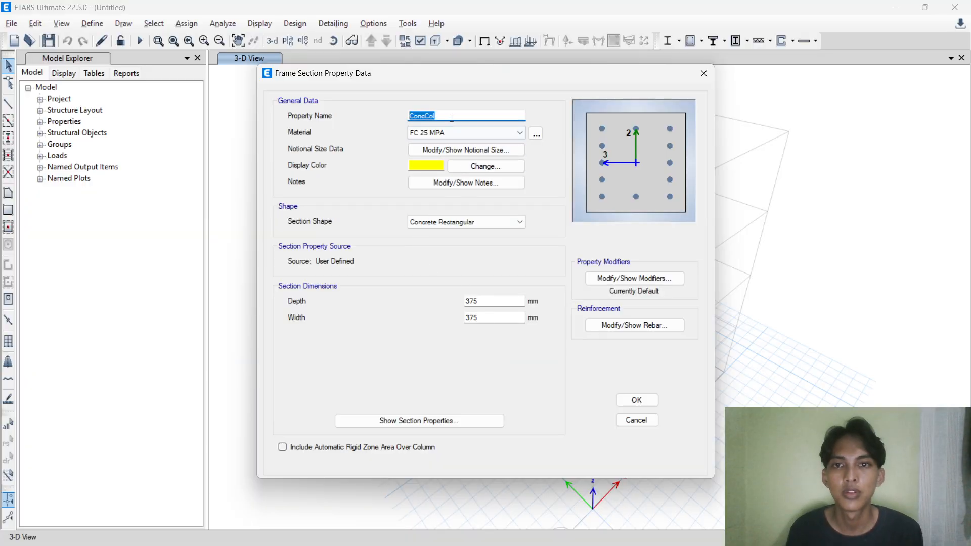
Name the column section K1 400X400 with FC 25 MPA as its material, and set its depth and width to 400 mm.
{"action": "type", "text": "K"}
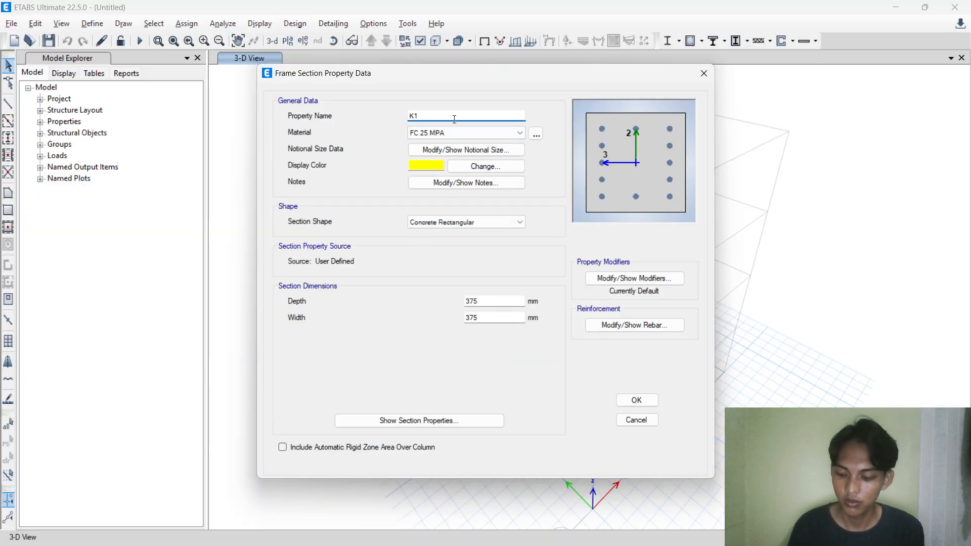
{"action": "type", "text": "1 400X400"}
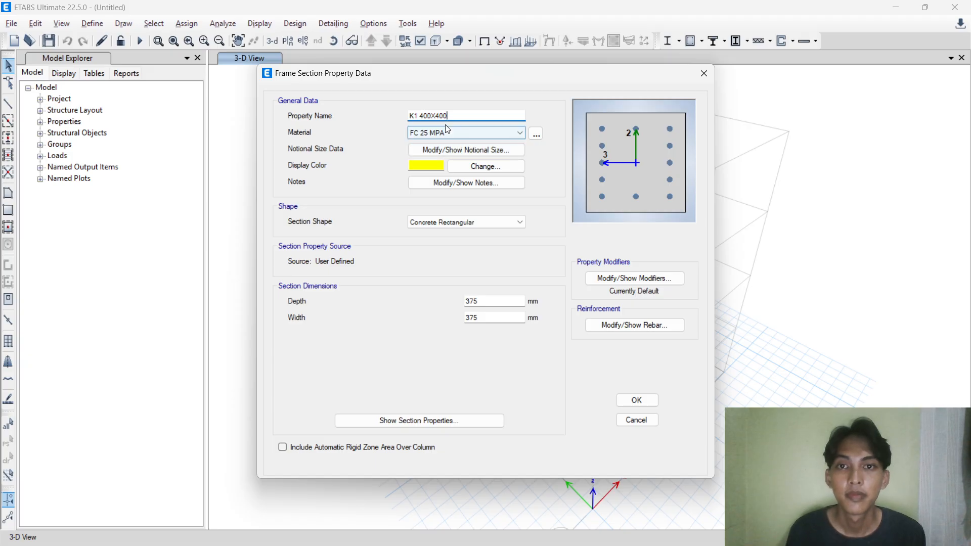
{"action": "left_click", "coordinate": [456, 133]}
{"action": "left_click", "coordinate": [455, 134]}
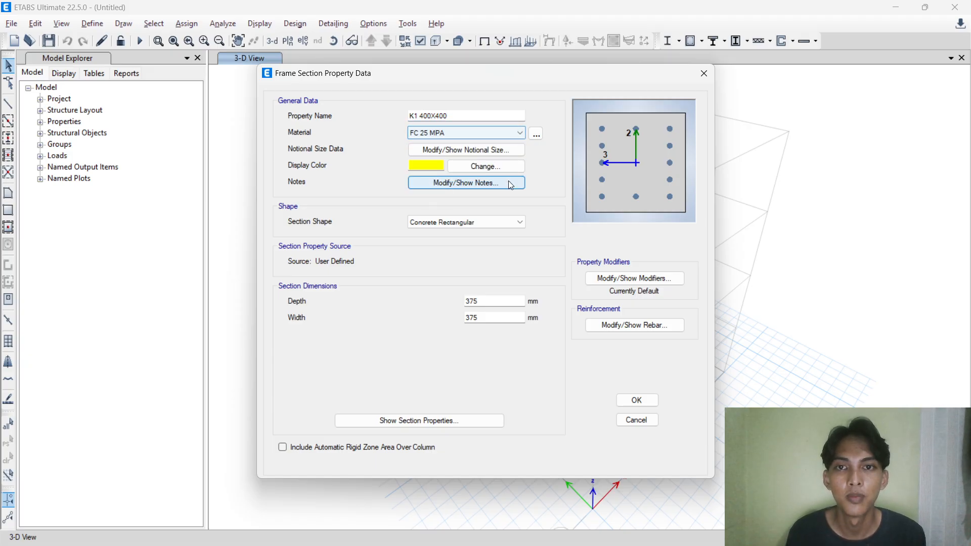
{"action": "left_click", "coordinate": [496, 302]}
{"action": "left_click_drag", "start_coordinate": [495, 302], "coordinate": [464, 293]}
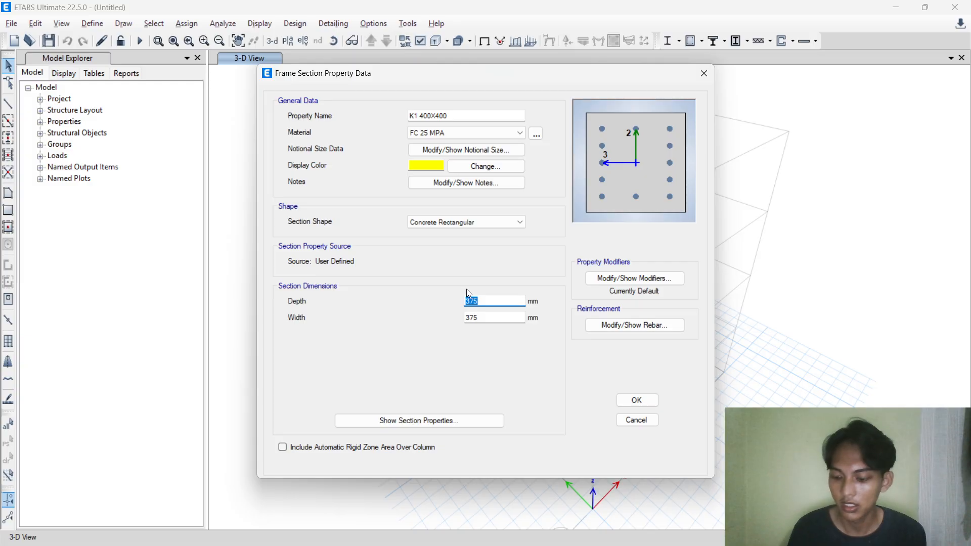
{"action": "type", "text": "400"}
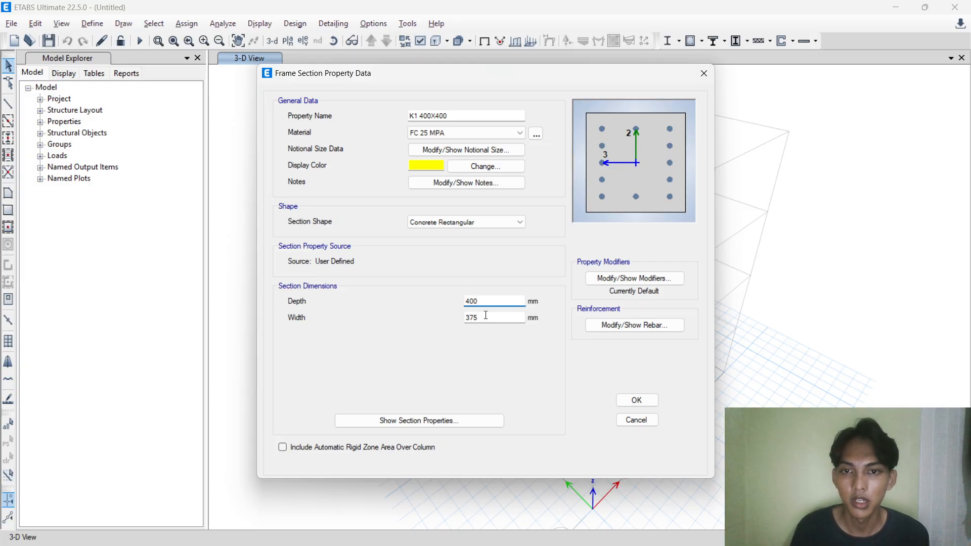
{"action": "left_click_drag", "start_coordinate": [486, 317], "coordinate": [448, 324]}
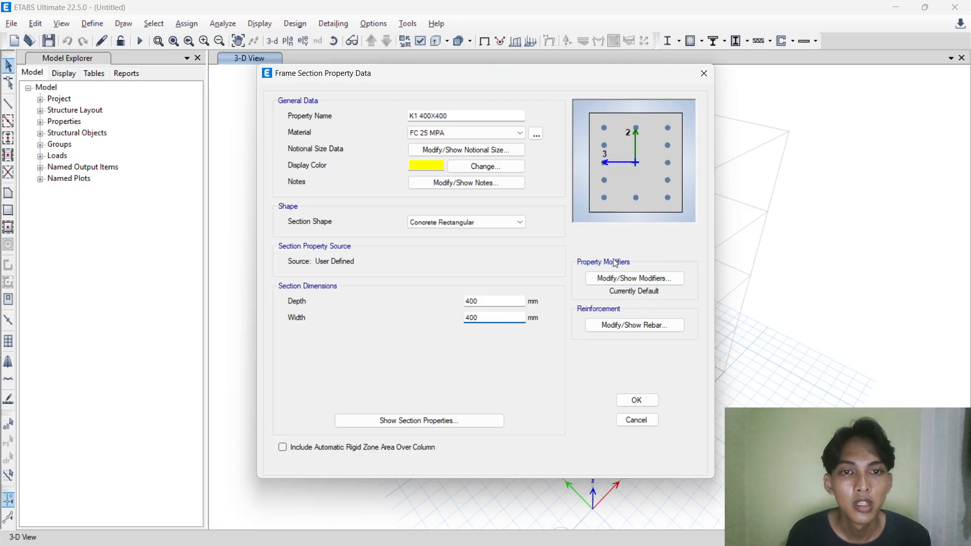
Set the column's stiffness modifiers to 0,01 for the torsional constant and 0,7 for the moments of inertia about the 2 and 3 axes.
{"action": "left_click", "coordinate": [632, 279]}
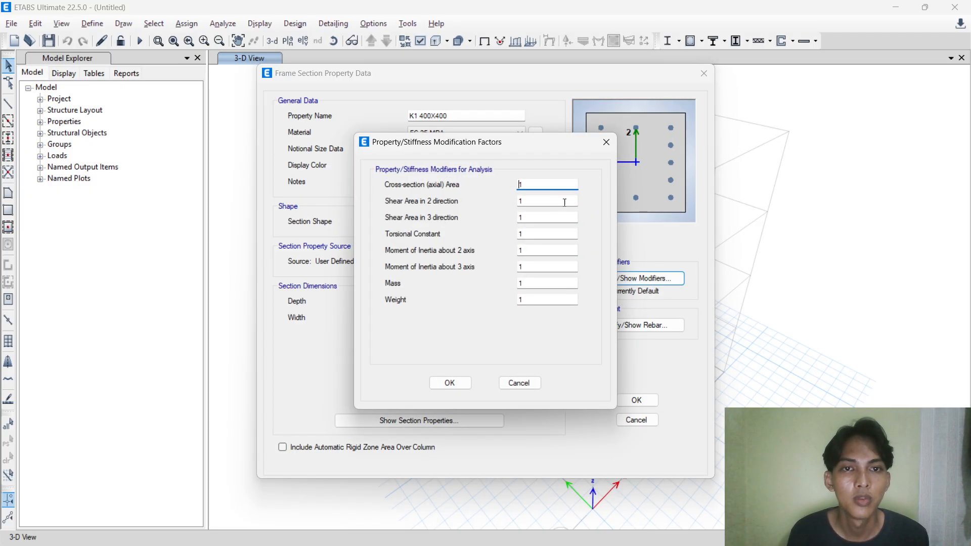
{"action": "double_click", "coordinate": [521, 234]}
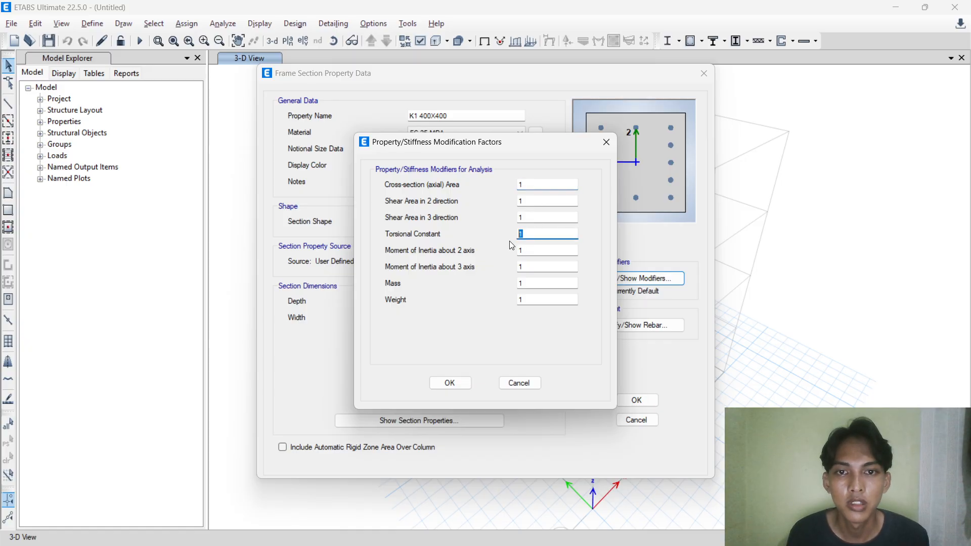
{"action": "type", "text": "0,0"}
{"action": "left_click", "coordinate": [522, 251]}
{"action": "double_click", "coordinate": [521, 250]}
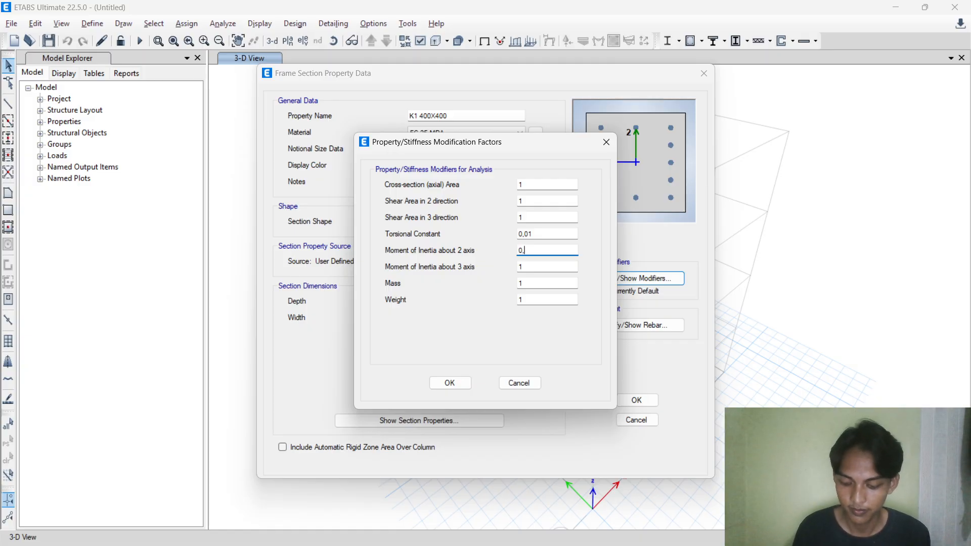
{"action": "double_click", "coordinate": [520, 263]}
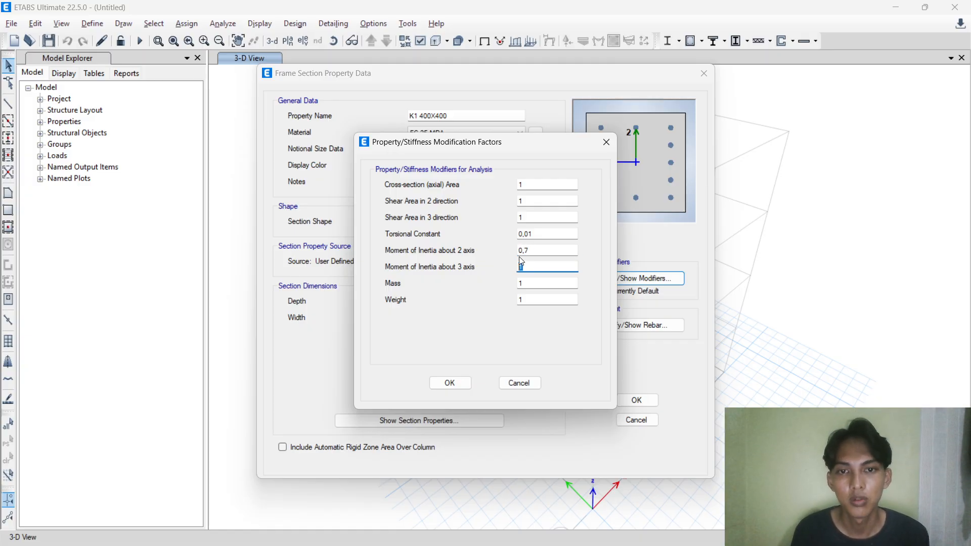
{"action": "type", "text": "0,7"}
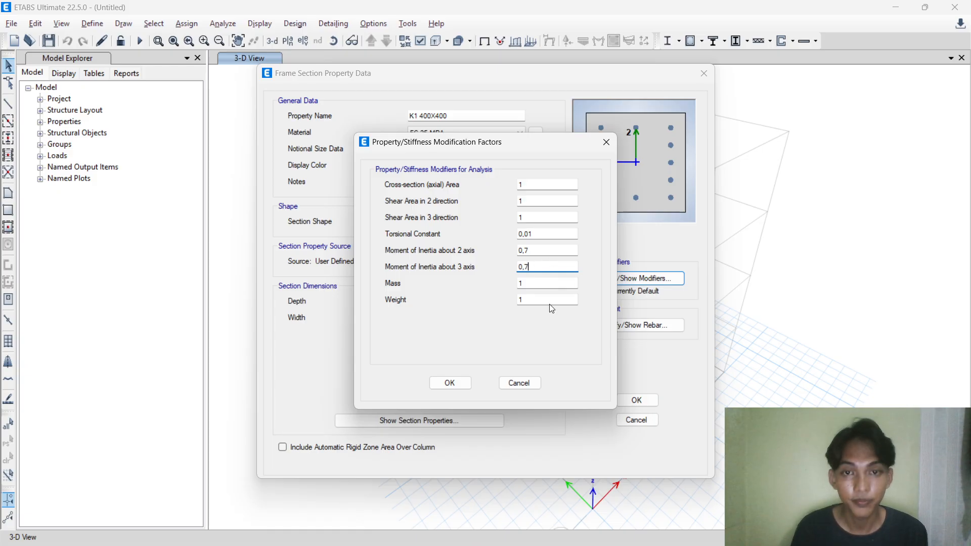
{"action": "left_click", "coordinate": [443, 380]}
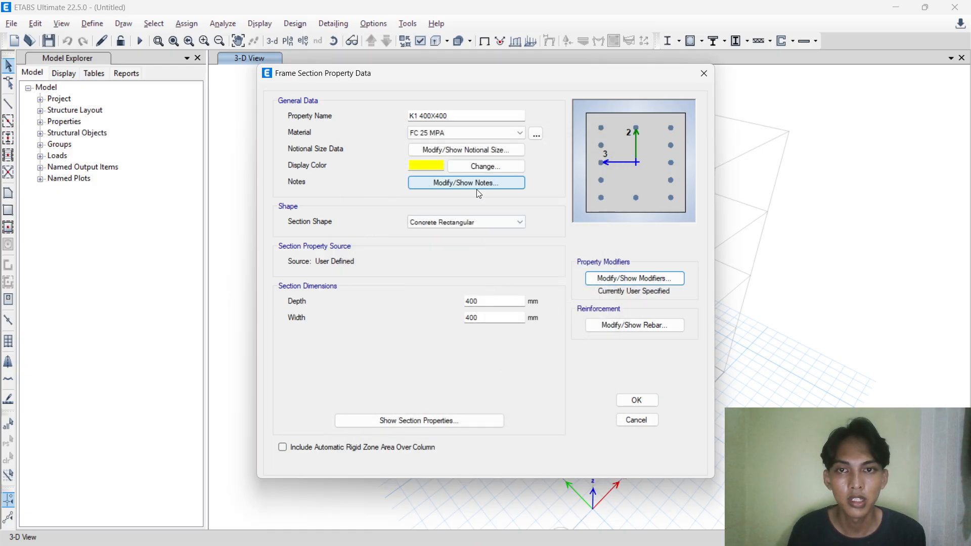
Open the K1 column's reinforcement data and assign BJTP 280 as the confinement bar material.
{"action": "left_click", "coordinate": [619, 333]}
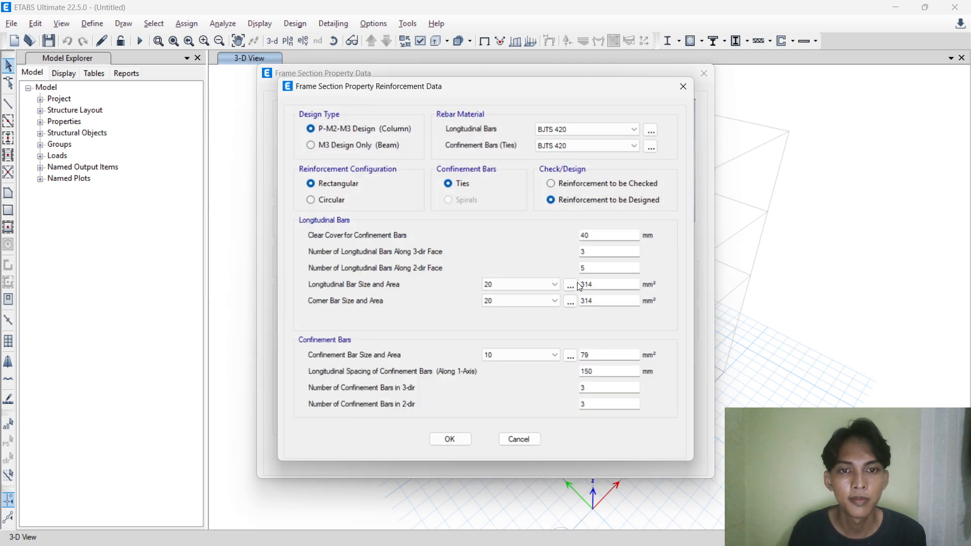
{"action": "left_click", "coordinate": [563, 145]}
{"action": "left_click", "coordinate": [573, 157]}
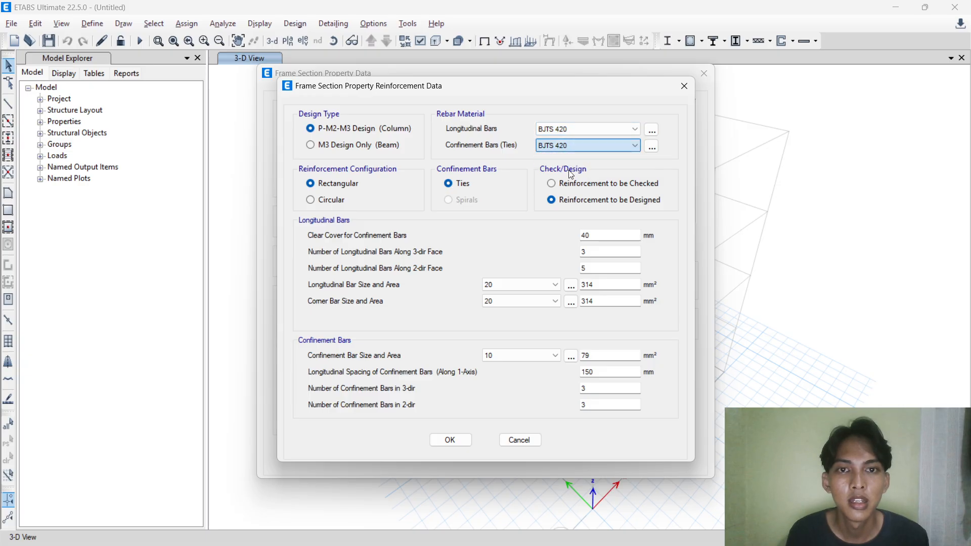
{"action": "left_click", "coordinate": [576, 145]}
{"action": "left_click", "coordinate": [576, 165]}
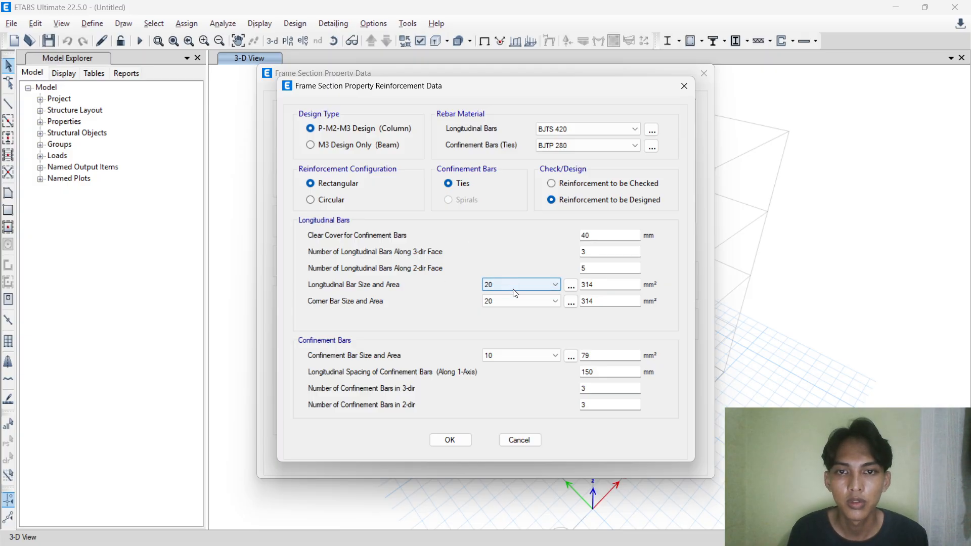
Check the K-1 detail in the PDF module, then set the longitudinal and corner bar sizes to 16 and the 3-dir face bar count to 5.
{"action": "key", "text": "alt+Tab"}
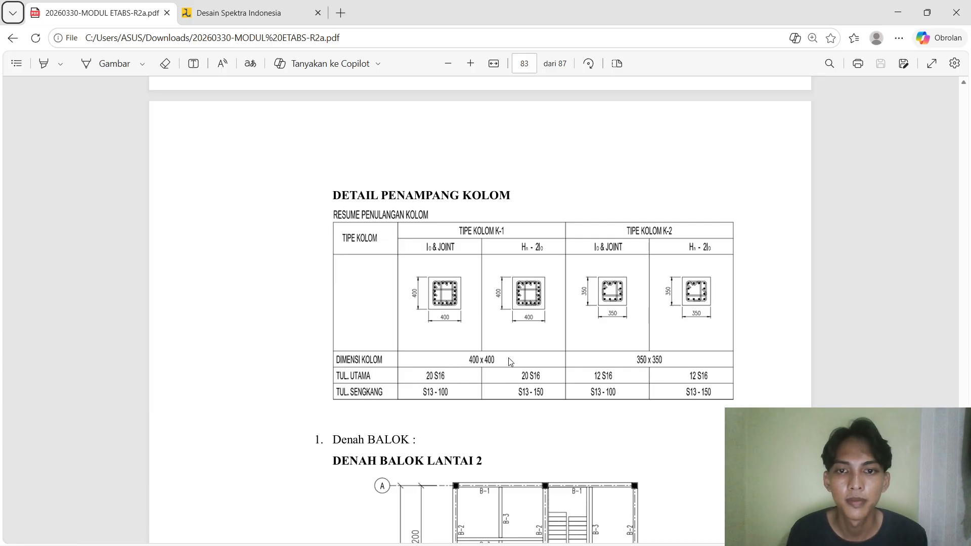
{"action": "key", "text": "alt+Tab"}
{"action": "left_click", "coordinate": [521, 285]}
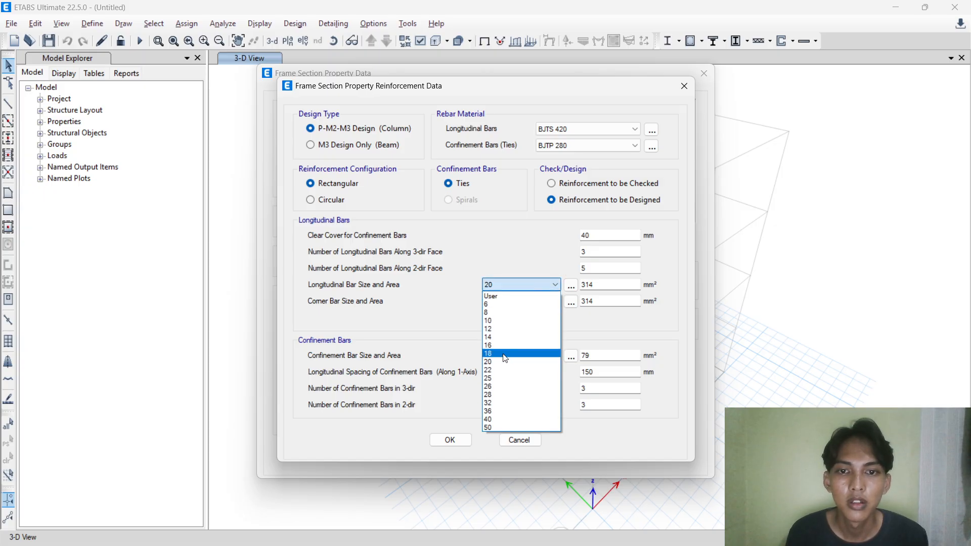
{"action": "left_click", "coordinate": [506, 345]}
{"action": "left_click", "coordinate": [509, 302]}
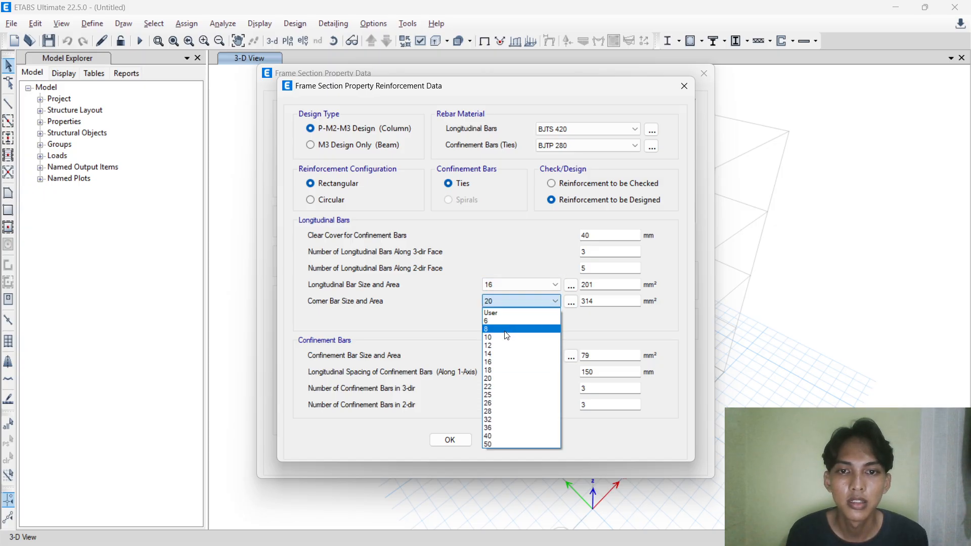
{"action": "left_click", "coordinate": [504, 362]}
{"action": "left_click", "coordinate": [584, 253]}
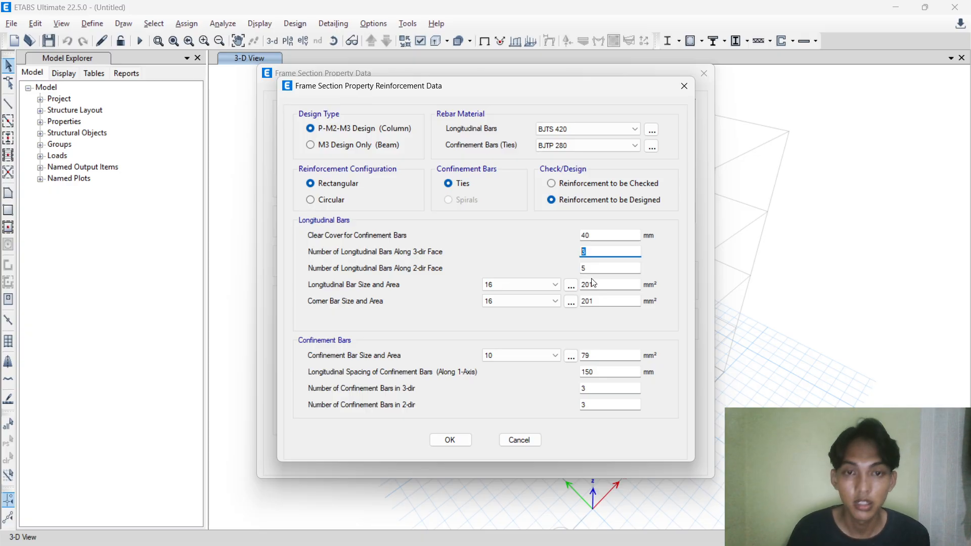
{"action": "type", "text": "5"}
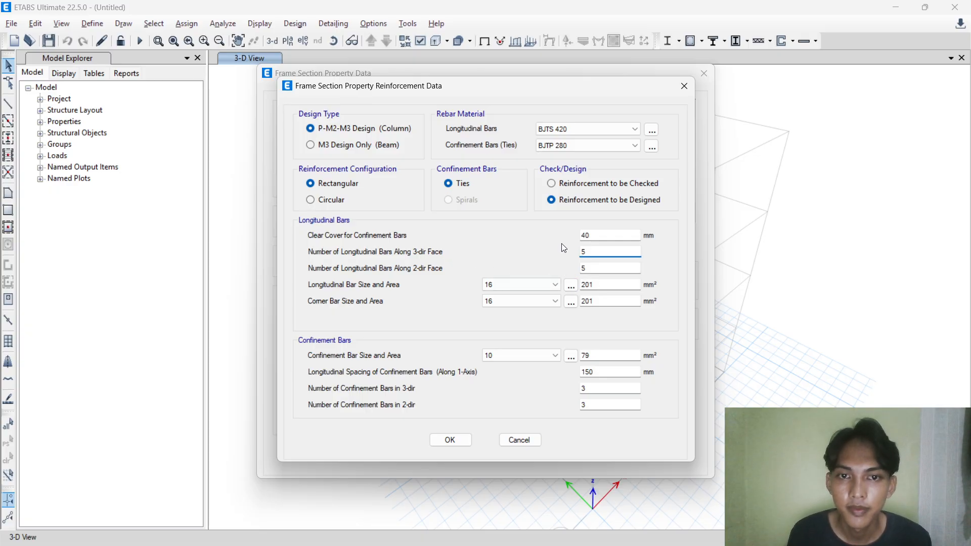
Accept the K1 reinforcement data, recheck it against the K-1 column detail in the PDF module, and save the column section.
{"action": "left_click", "coordinate": [466, 438]}
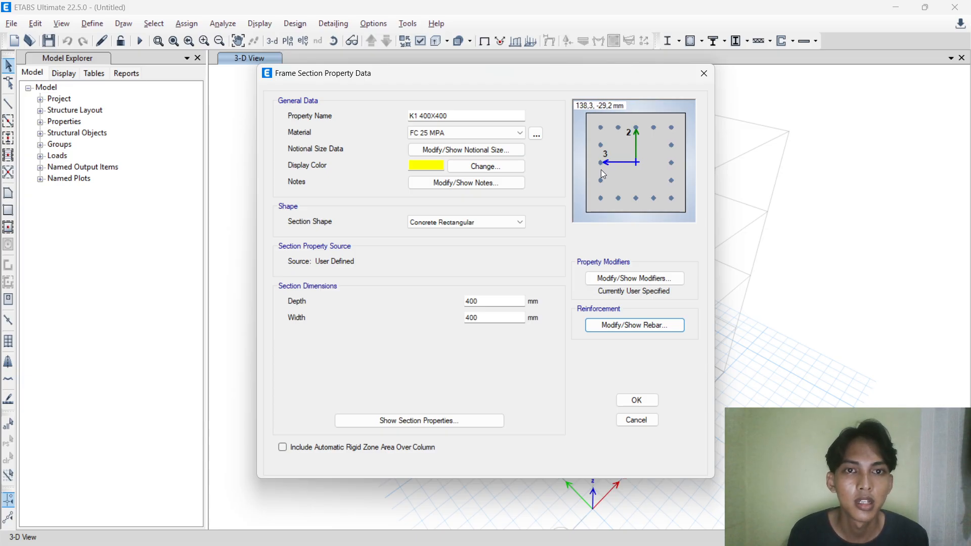
{"action": "left_click", "coordinate": [626, 327]}
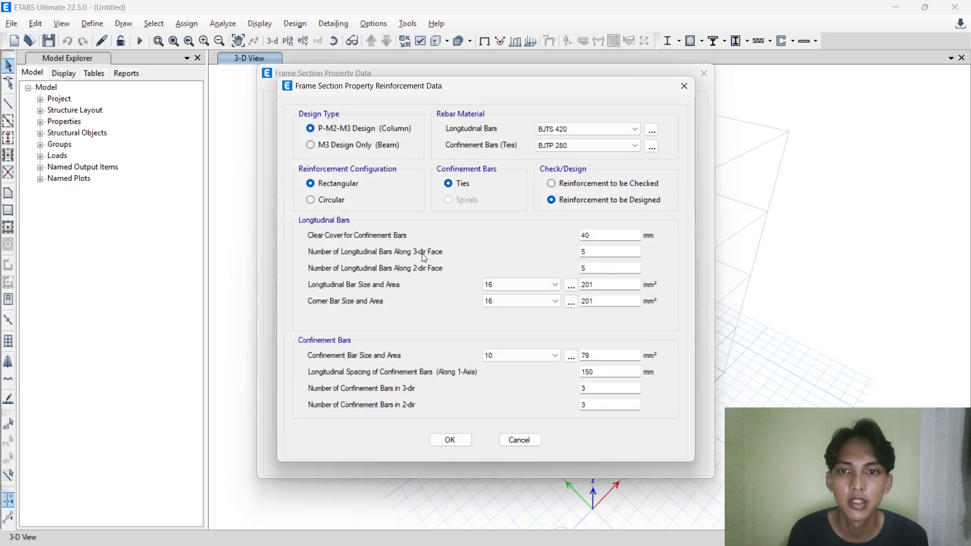
{"action": "left_click", "coordinate": [450, 440]}
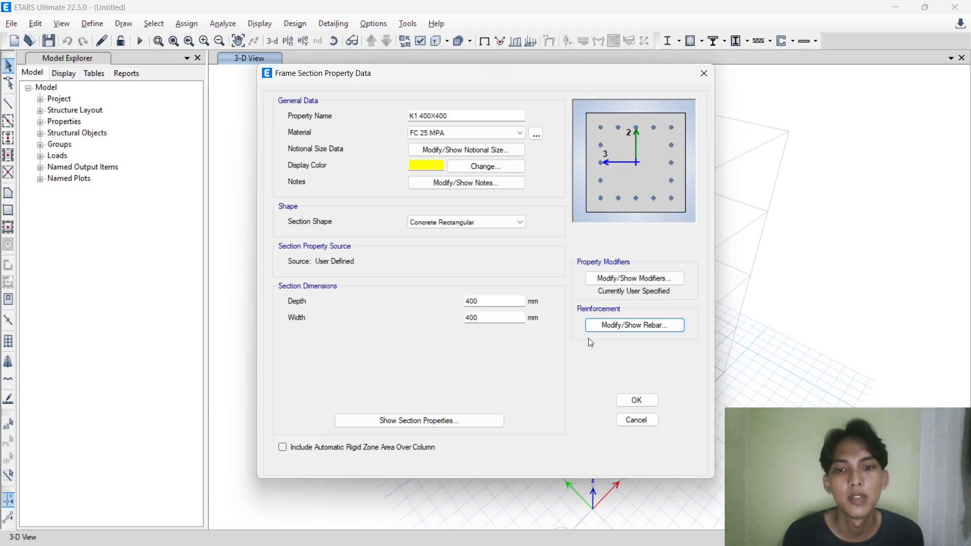
{"action": "key", "text": "alt+Tab"}
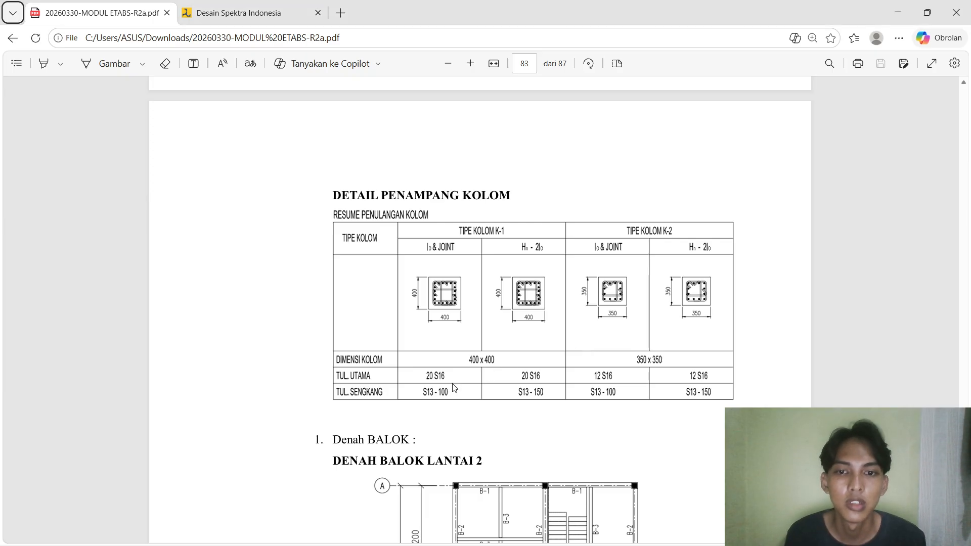
{"action": "key", "text": "alt+Tab"}
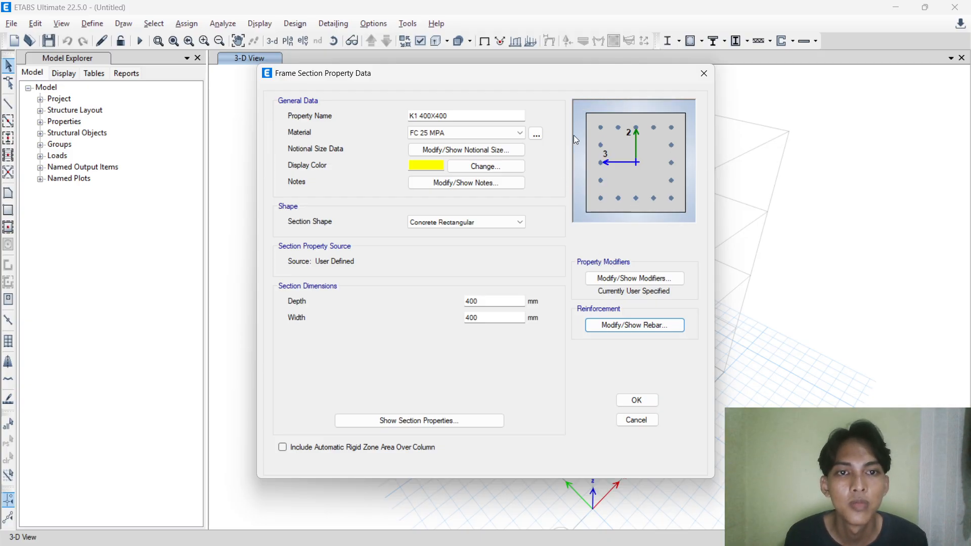
{"action": "left_click", "coordinate": [639, 399]}
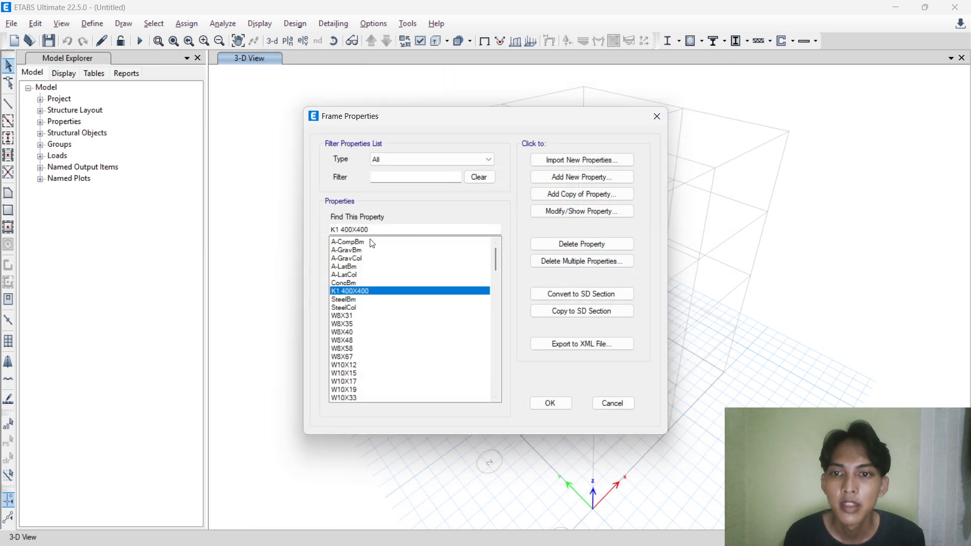
Delete all the A-prefixed, steel and W-shape frame sections, keeping only ConcBm and K1 400X400.
{"action": "left_click", "coordinate": [560, 262]}
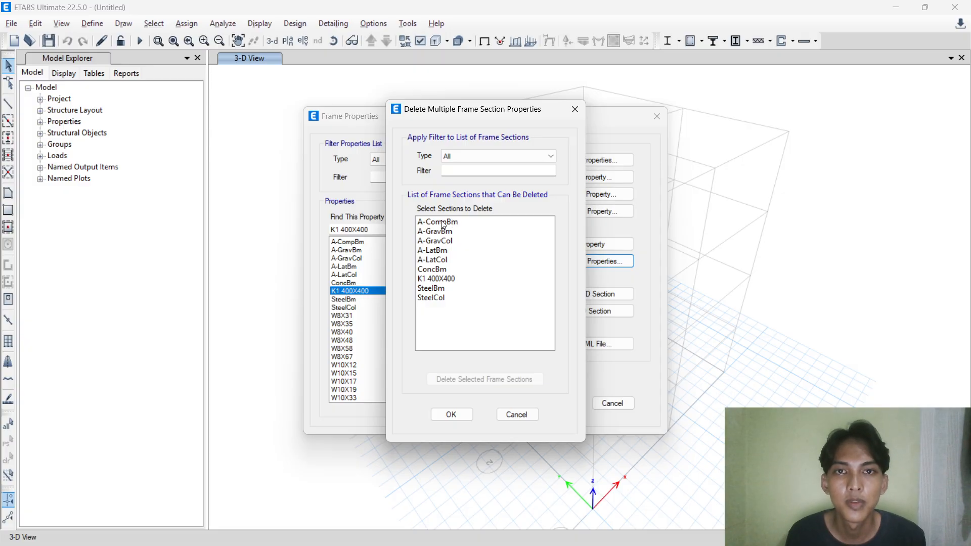
{"action": "left_click_drag", "start_coordinate": [440, 223], "coordinate": [449, 260]}
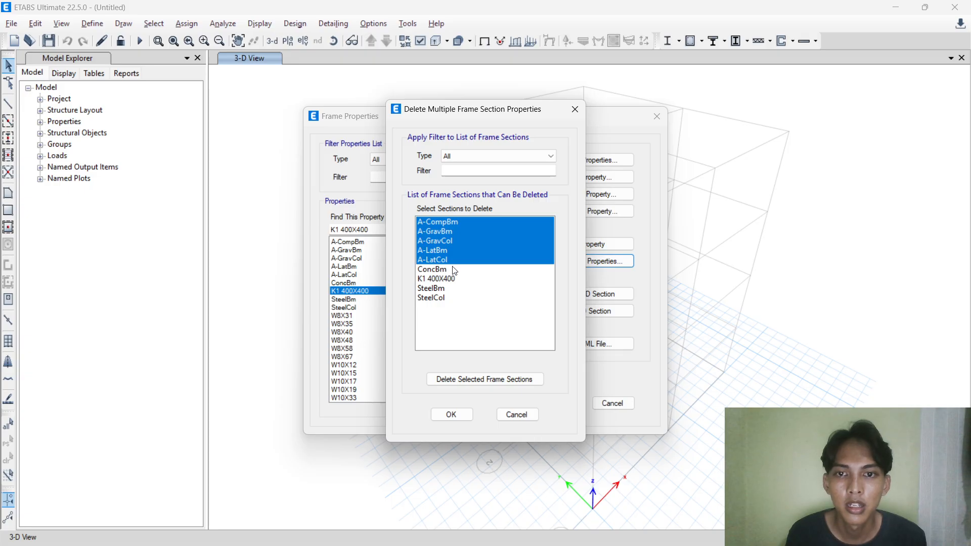
{"action": "left_click", "coordinate": [471, 379]}
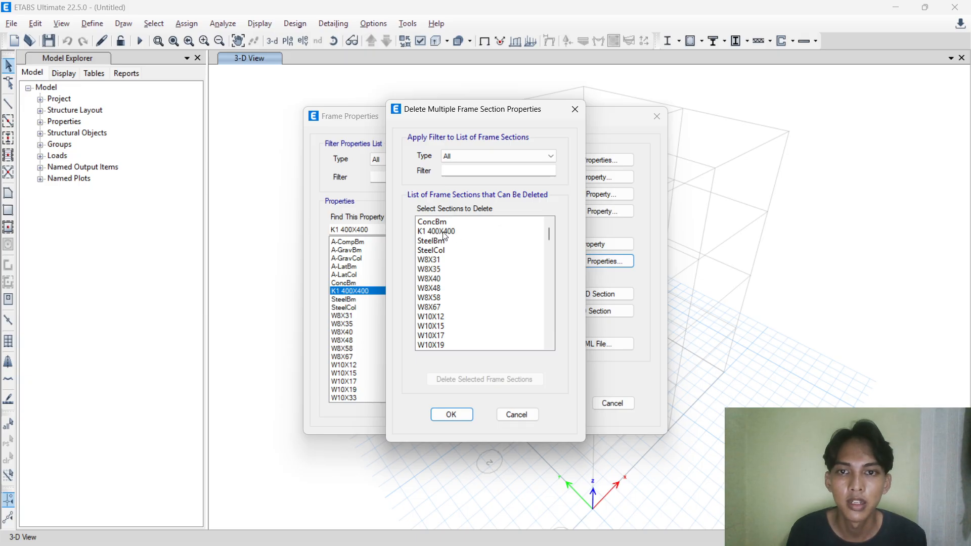
{"action": "left_click_drag", "start_coordinate": [443, 244], "coordinate": [487, 381]}
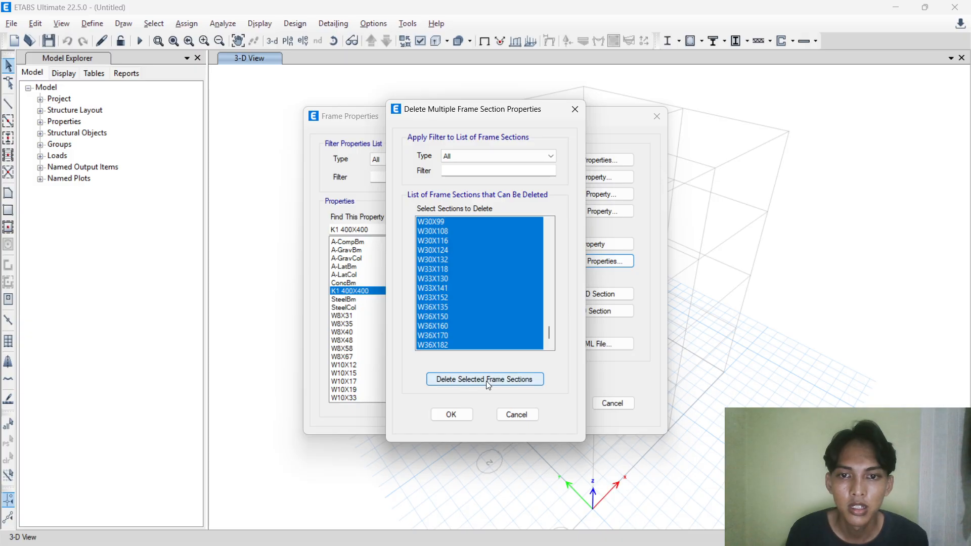
{"action": "left_click", "coordinate": [482, 380]}
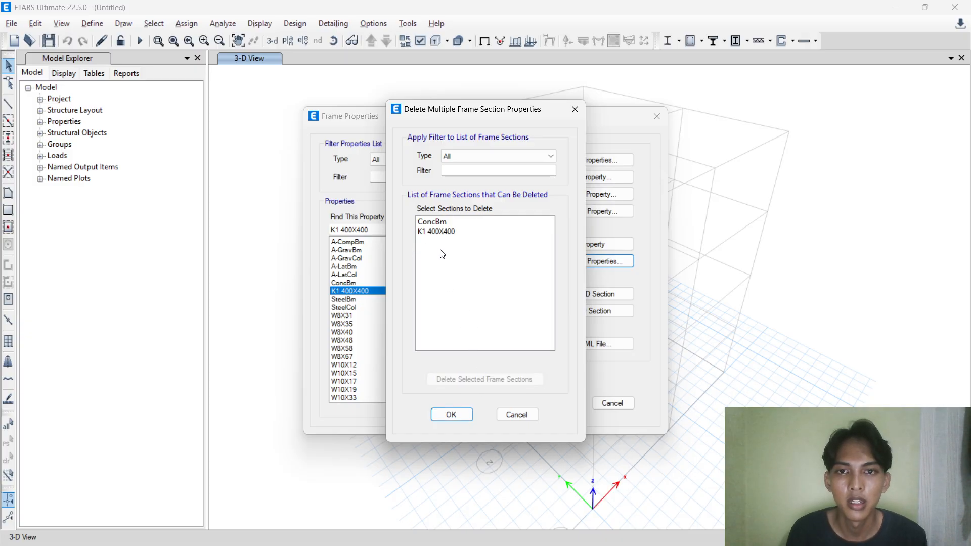
{"action": "left_click", "coordinate": [448, 411]}
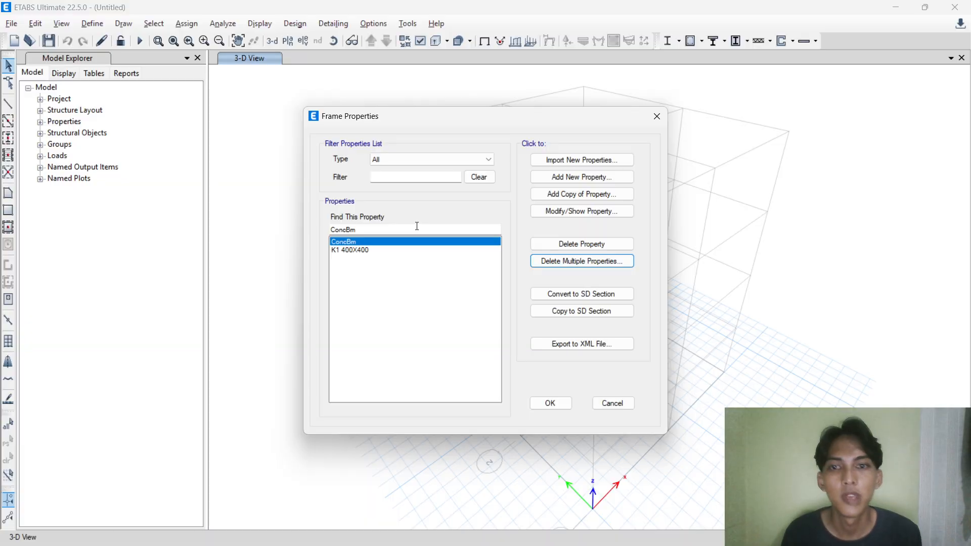
Copy the K1 400X400 section and name the copy K2 350X350, checking the K-2 dimensions in the PDF module.
{"action": "left_click", "coordinate": [353, 250]}
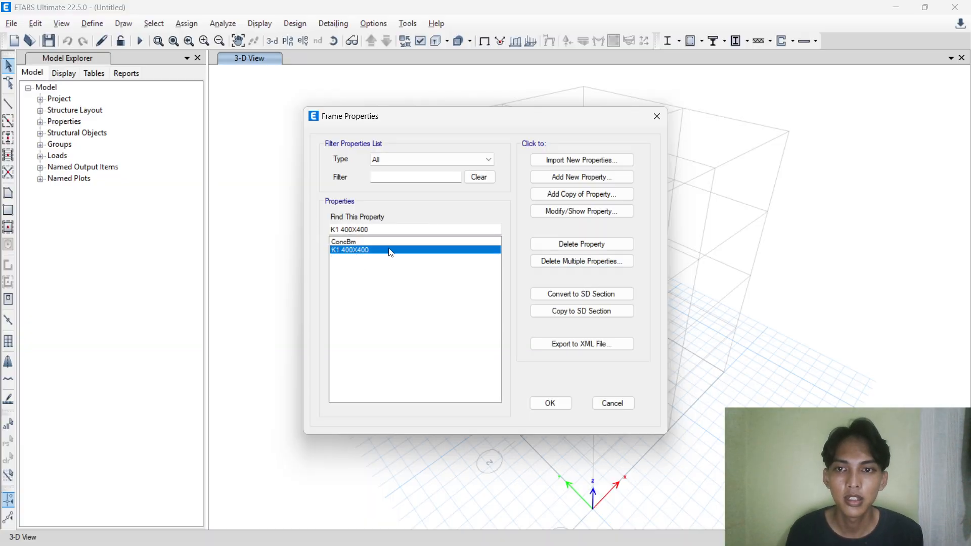
{"action": "left_click", "coordinate": [573, 195]}
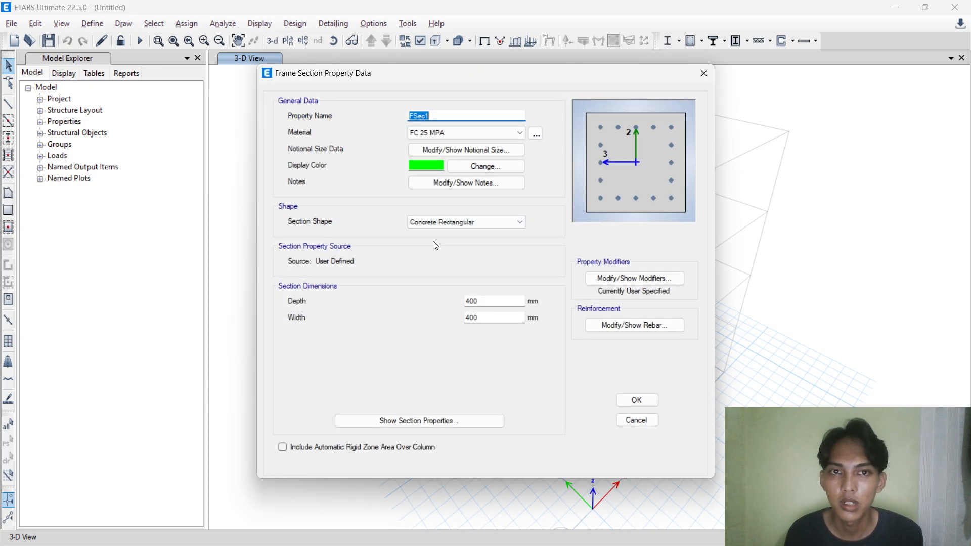
{"action": "type", "text": "K2"}
{"action": "key", "text": "alt+Tab"}
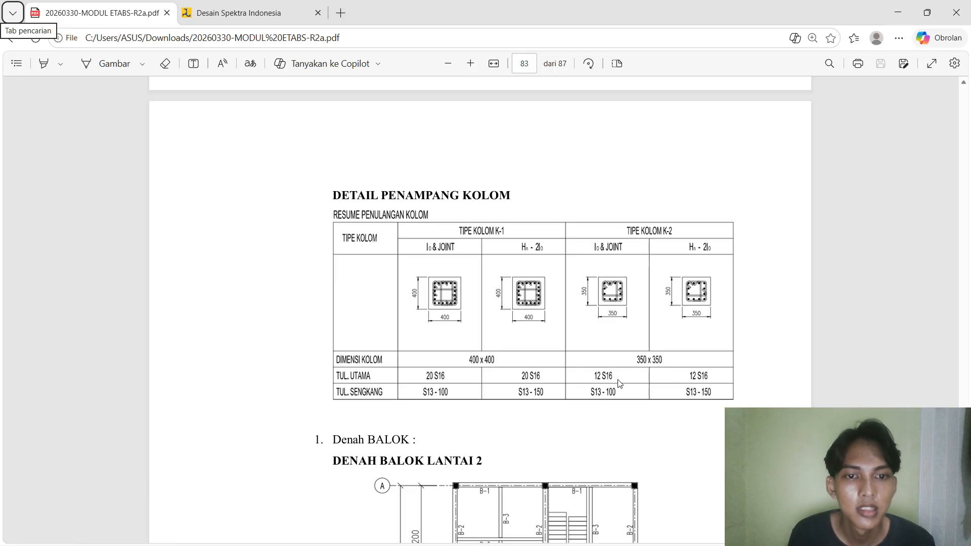
{"action": "key", "text": "alt+Tab"}
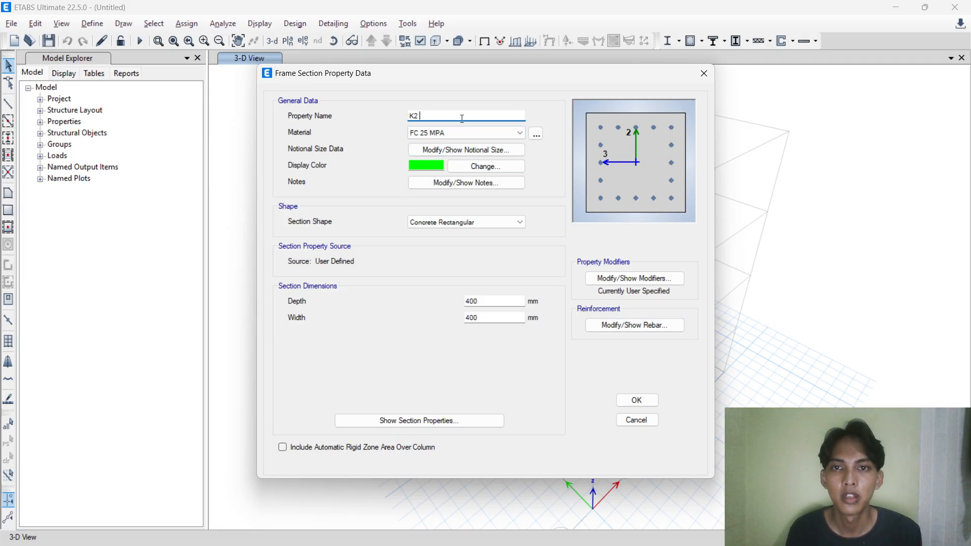
{"action": "type", "text": "350"}
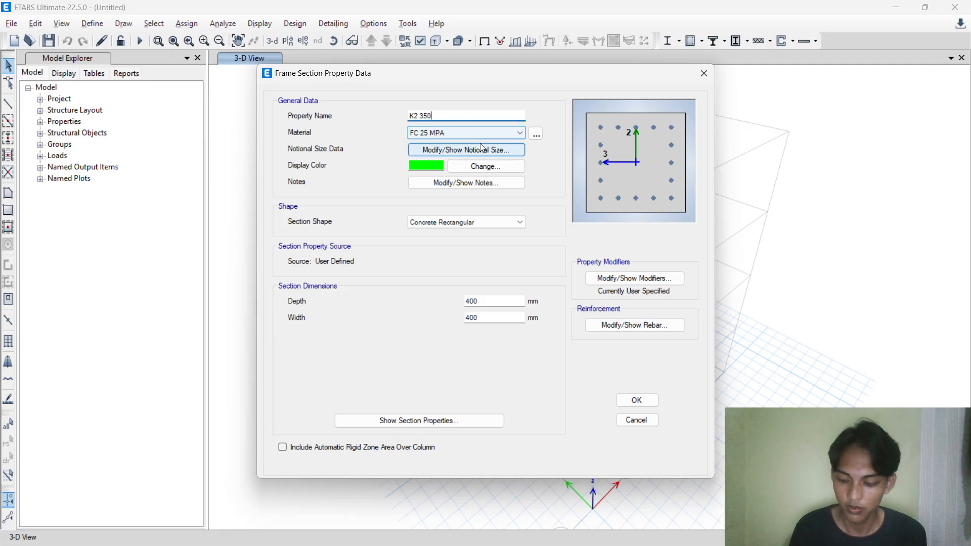
{"action": "key", "text": "alt+Tab"}
{"action": "key", "text": "alt+Tab"}
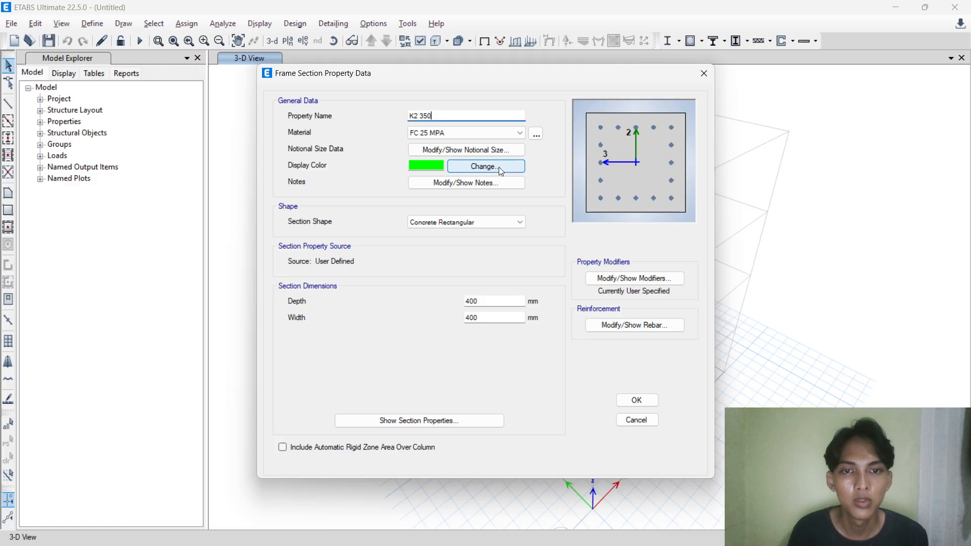
{"action": "type", "text": "X3"}
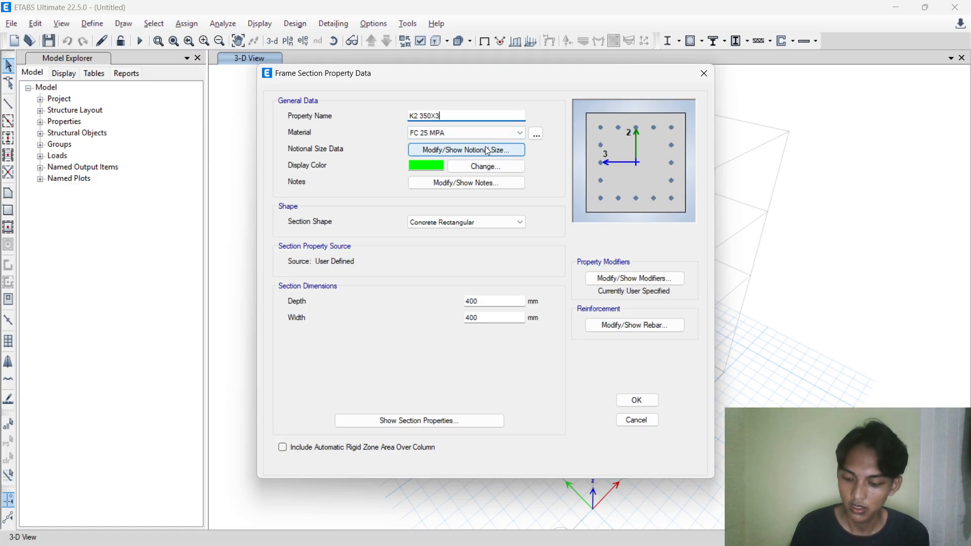
{"action": "type", "text": "50"}
Set the K2 section's depth and width to 350 mm and review its property modifiers.
{"action": "key", "text": "Tab"}
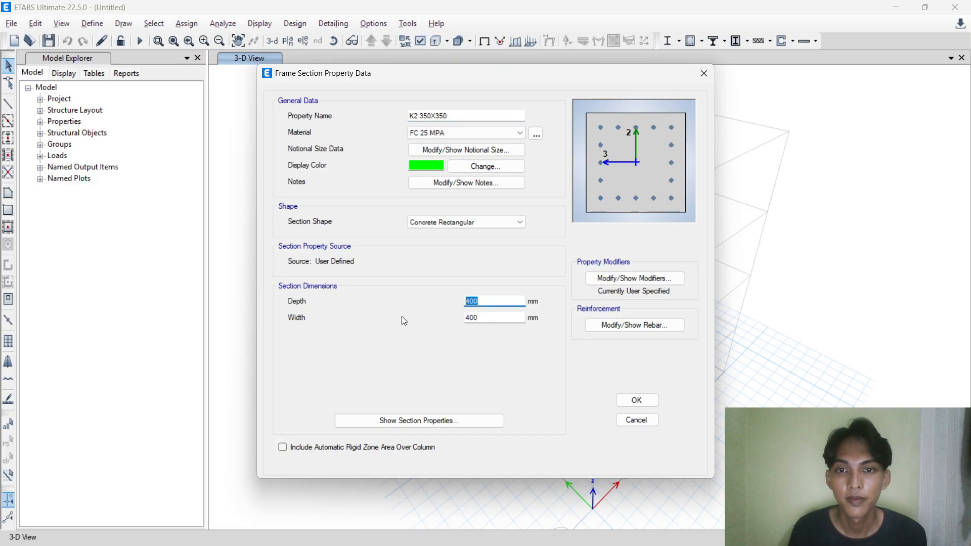
{"action": "type", "text": "350"}
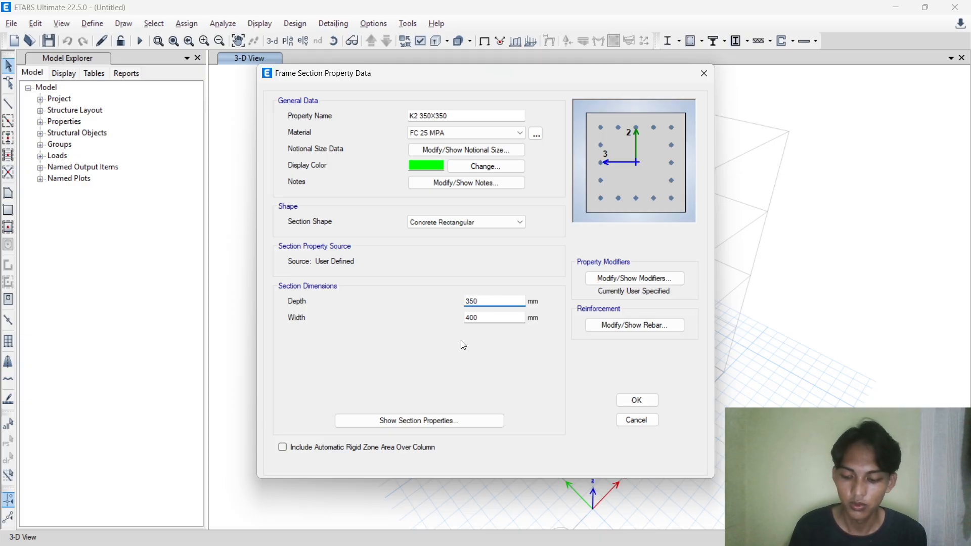
{"action": "key", "text": "Tab"}
{"action": "type", "text": "350"}
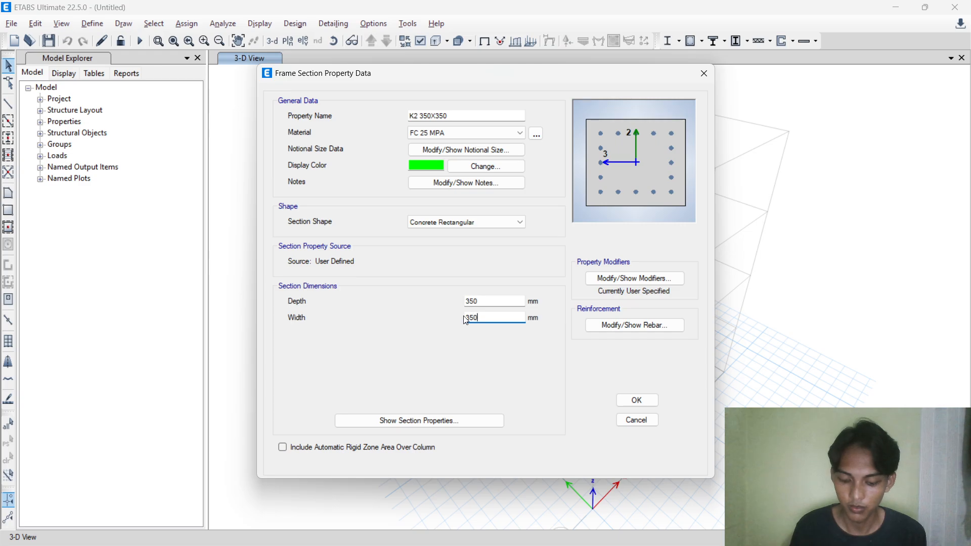
{"action": "left_click", "coordinate": [606, 280]}
{"action": "left_click", "coordinate": [450, 383]}
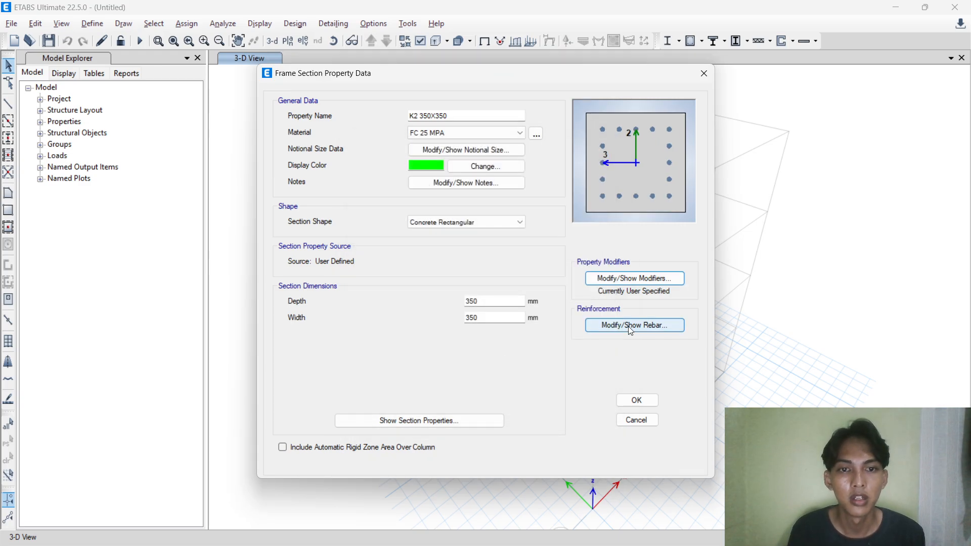
Set the K2 column's longitudinal bar counts to 4 along both the 3-dir and 2-dir faces, and save the section.
{"action": "left_click", "coordinate": [628, 326]}
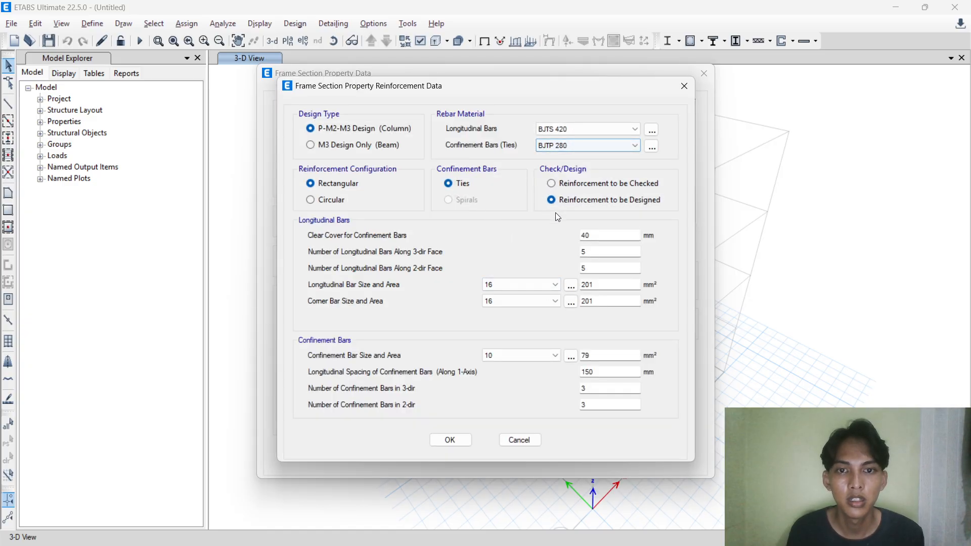
{"action": "double_click", "coordinate": [603, 251]}
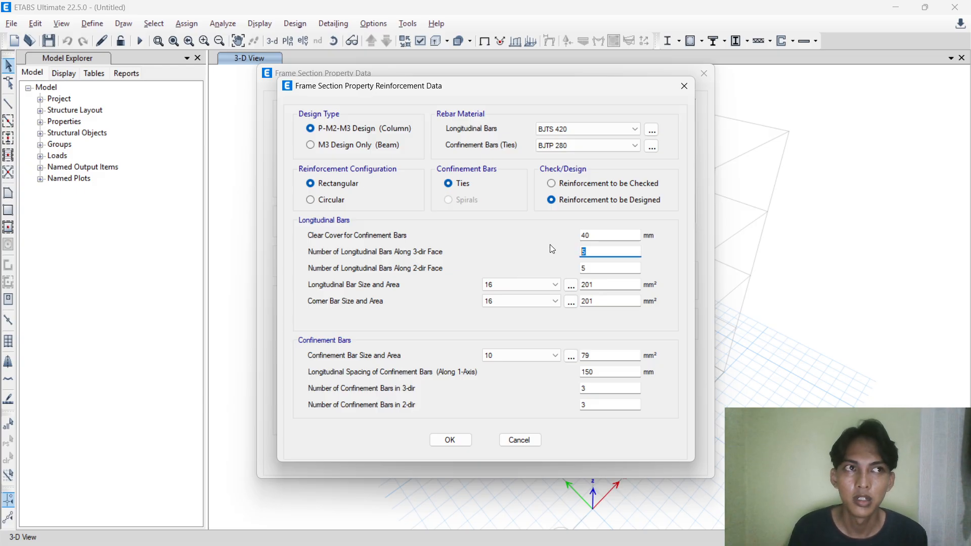
{"action": "type", "text": "4"}
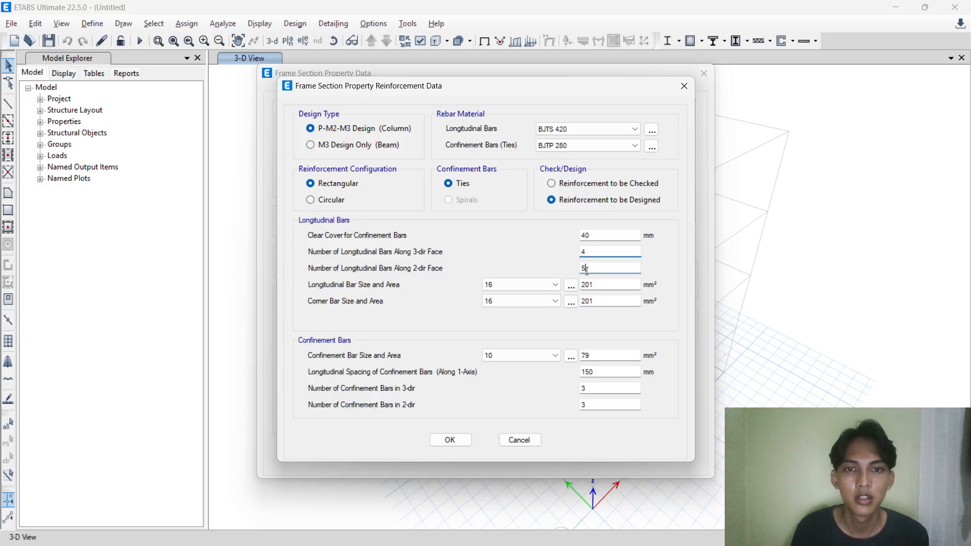
{"action": "left_click", "coordinate": [571, 285]}
{"action": "key", "text": "Escape"}
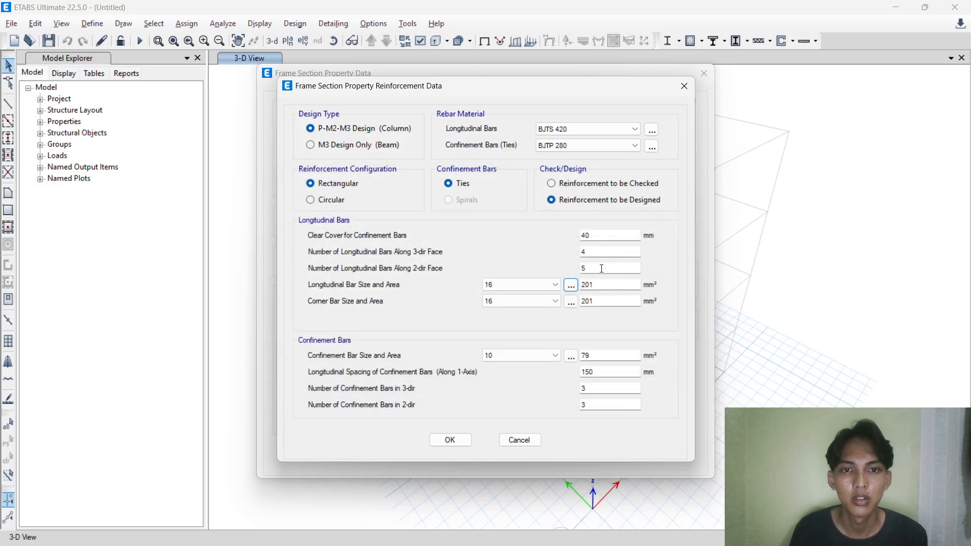
{"action": "left_click", "coordinate": [569, 283]}
{"action": "type", "text": "4"}
{"action": "left_click", "coordinate": [682, 178]}
{"action": "double_click", "coordinate": [582, 269]}
{"action": "type", "text": "4"}
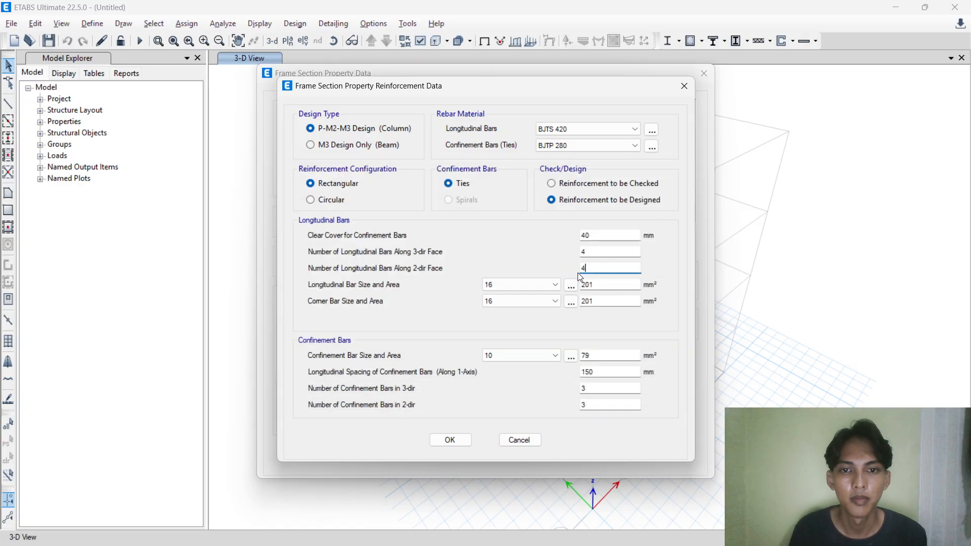
{"action": "left_click", "coordinate": [450, 440]}
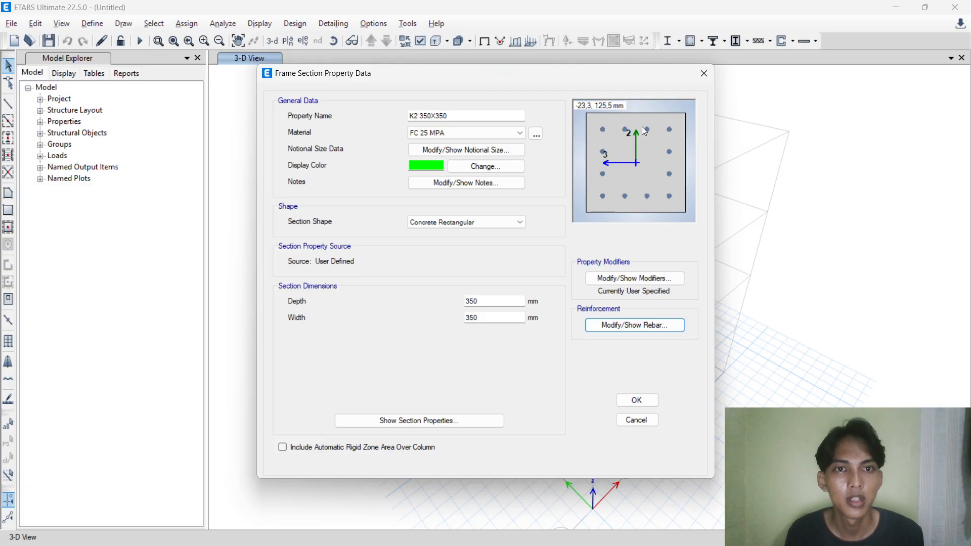
{"action": "left_click", "coordinate": [637, 400]}
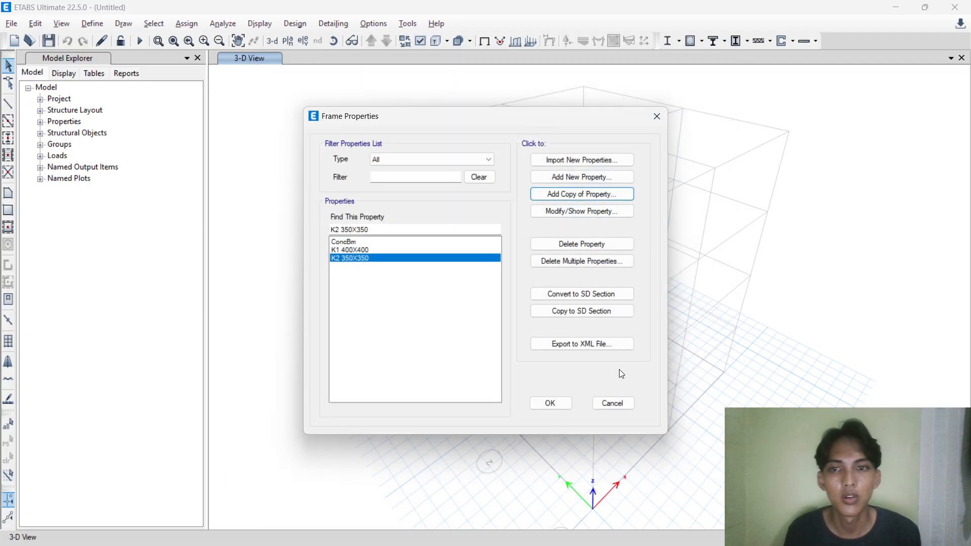
Rename the ConcBm section as B1 300X450, checking the B-1 beam dimensions in the PDF module.
{"action": "left_click", "coordinate": [372, 242]}
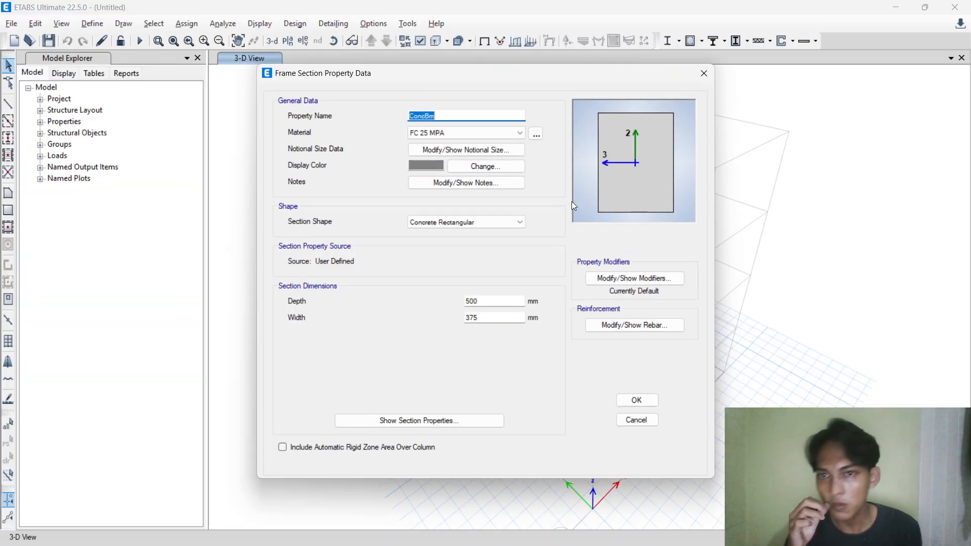
{"action": "type", "text": "B1"}
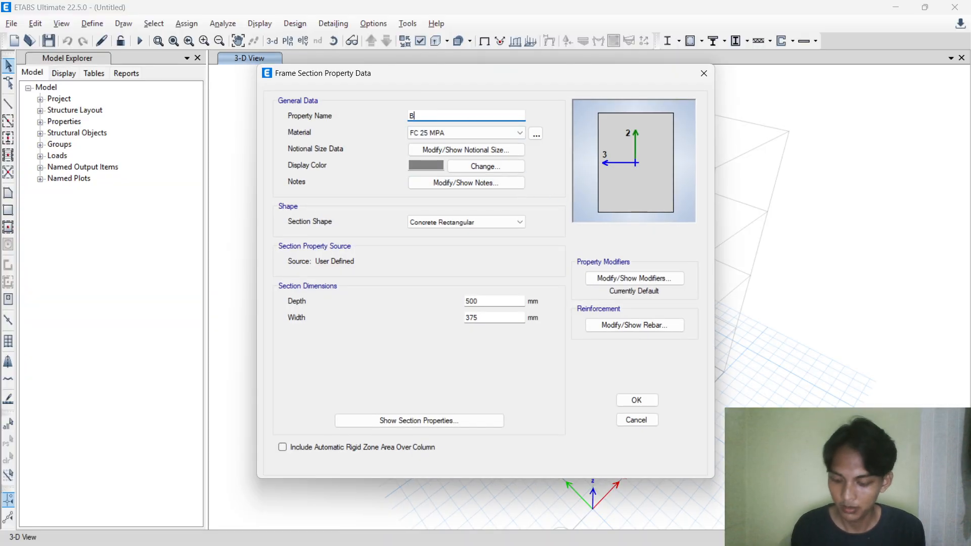
{"action": "key", "text": "alt+Tab"}
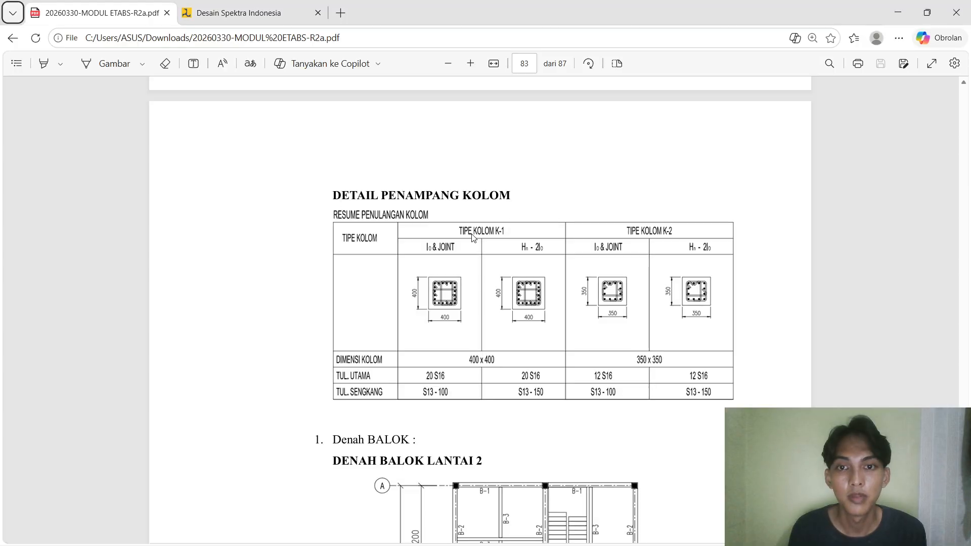
{"action": "scroll", "coordinate": [568, 226], "scroll_direction": "down", "scroll_amount": 20}
{"action": "scroll", "coordinate": [571, 223], "scroll_direction": "down", "scroll_amount": 15}
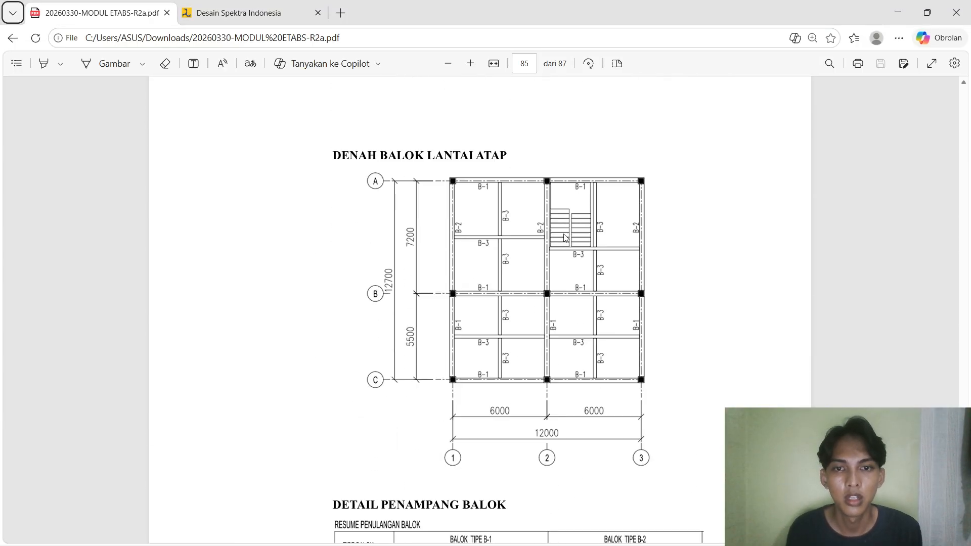
{"action": "scroll", "coordinate": [562, 242], "scroll_direction": "up", "scroll_amount": 6}
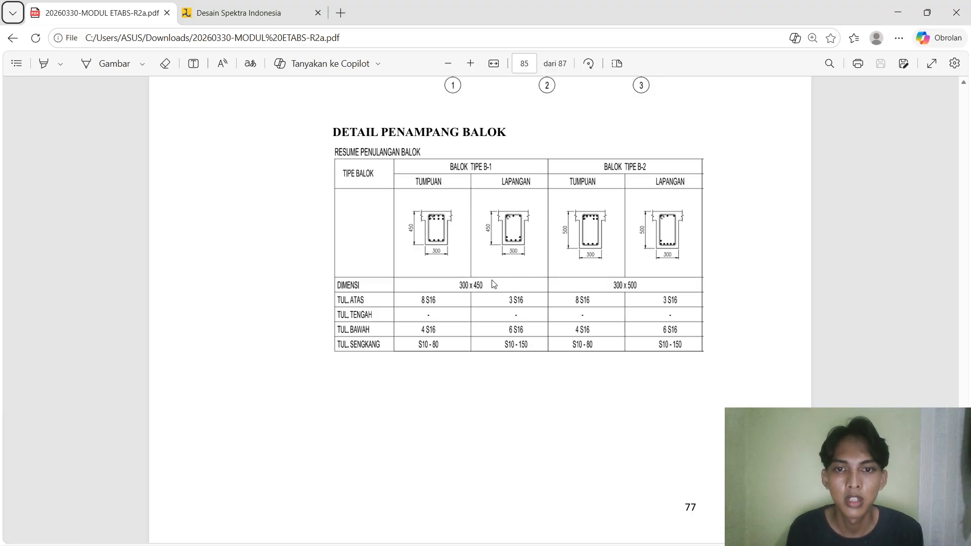
{"action": "key", "text": "alt+Tab"}
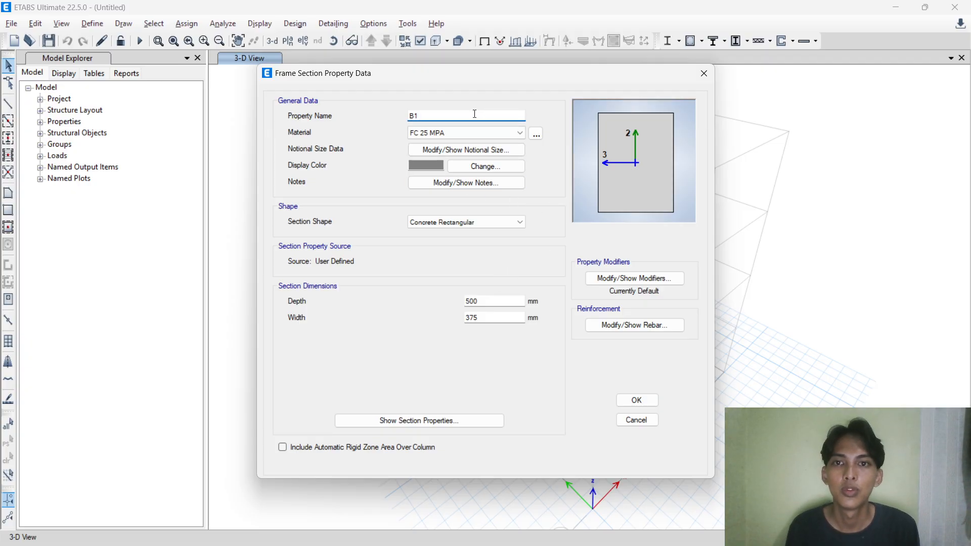
{"action": "type", "text": "300X450"}
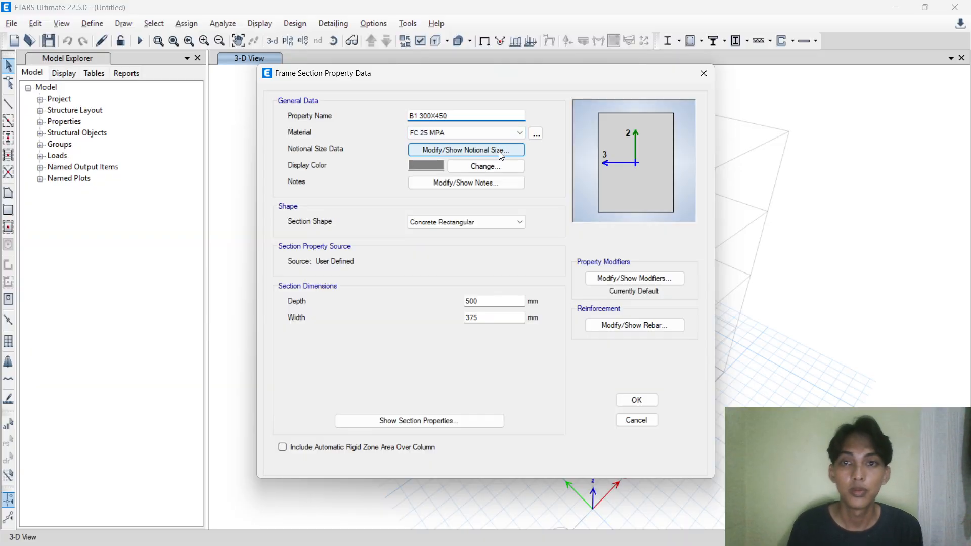
Set the B1 beam section's depth to 300 mm and its width to 450 mm.
{"action": "left_click", "coordinate": [487, 302]}
{"action": "double_click", "coordinate": [487, 301]}
{"action": "type", "text": "300"}
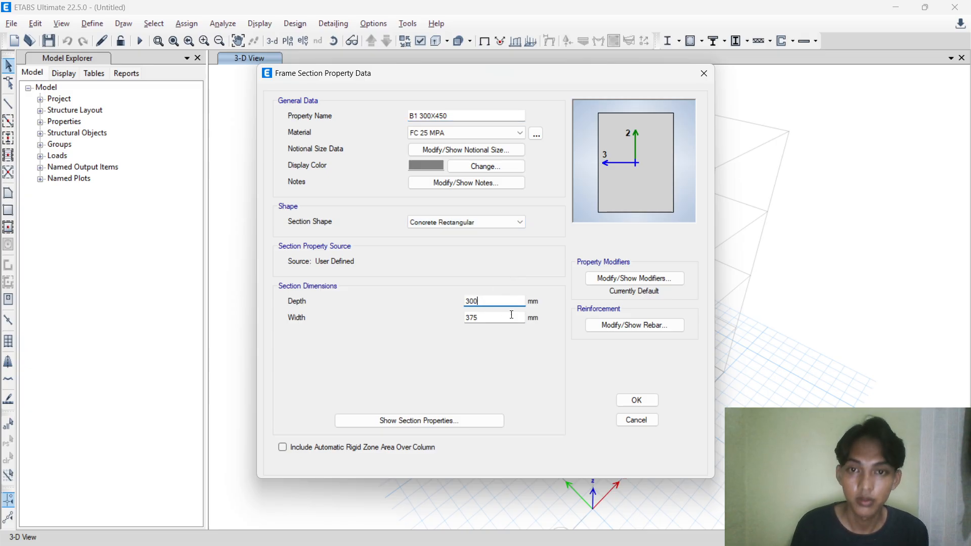
{"action": "key", "text": "Tab"}
{"action": "type", "text": "450"}
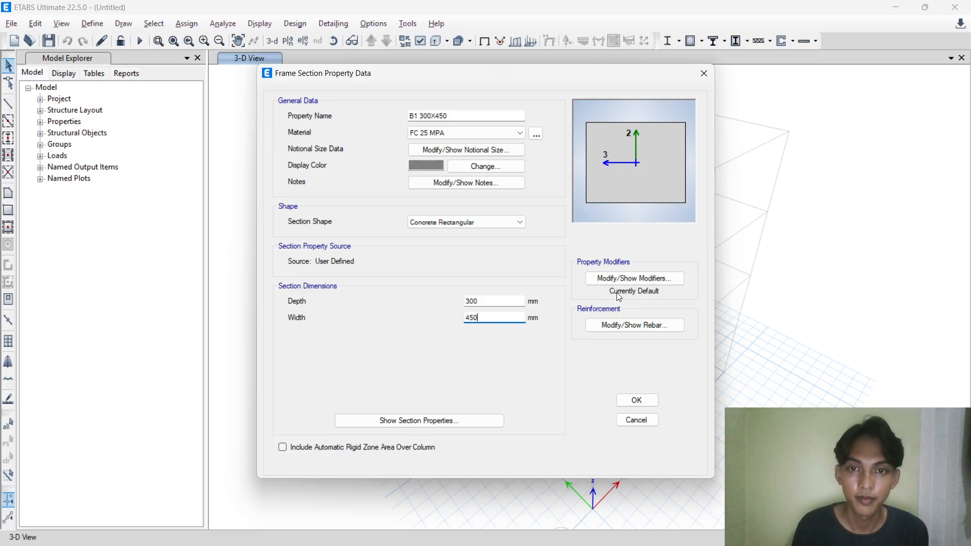
Set the B1 section's stiffness modifiers to 0,01 for the torsional constant and 0,35 for the moments of inertia about the 2 and 3 axes.
{"action": "left_click", "coordinate": [625, 279]}
{"action": "double_click", "coordinate": [544, 232]}
{"action": "type", "text": "0,01"}
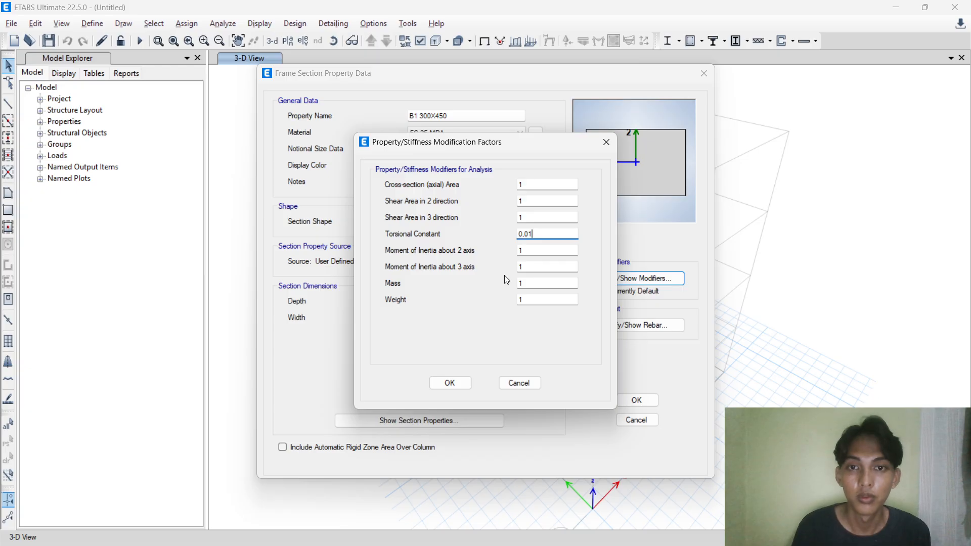
{"action": "key", "text": "Tab"}
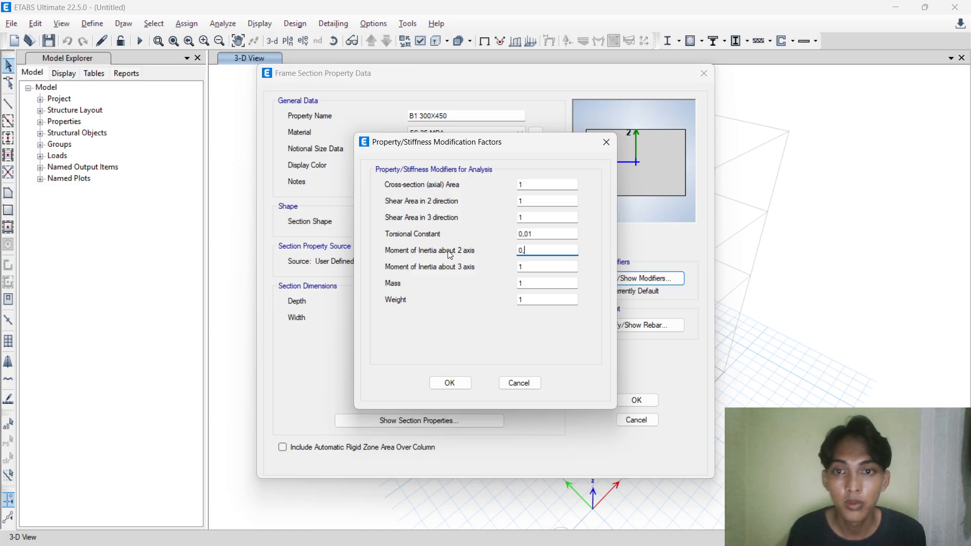
{"action": "type", "text": "0,"}
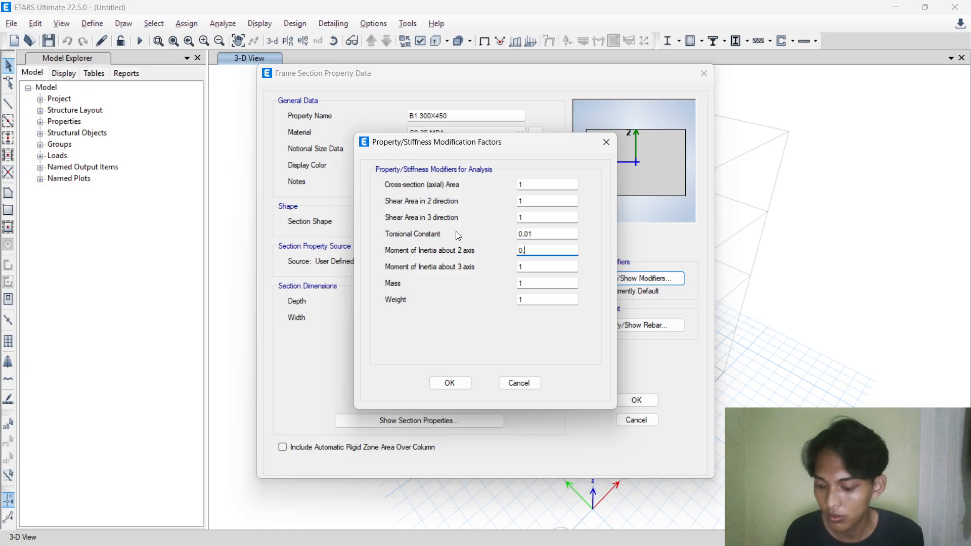
{"action": "type", "text": "3"}
{"action": "key", "text": "Tab"}
{"action": "type", "text": "0,35"}
{"action": "left_click", "coordinate": [450, 383]}
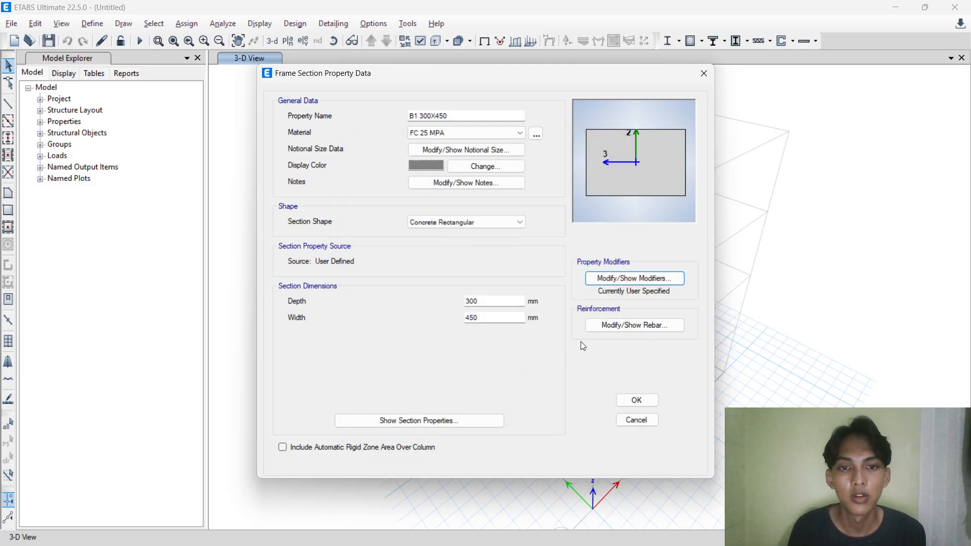
Set the B1 beam's confinement bars to BJTP 280 and its top and bottom rebar cover to 50 mm, and save the section.
{"action": "left_click", "coordinate": [632, 325]}
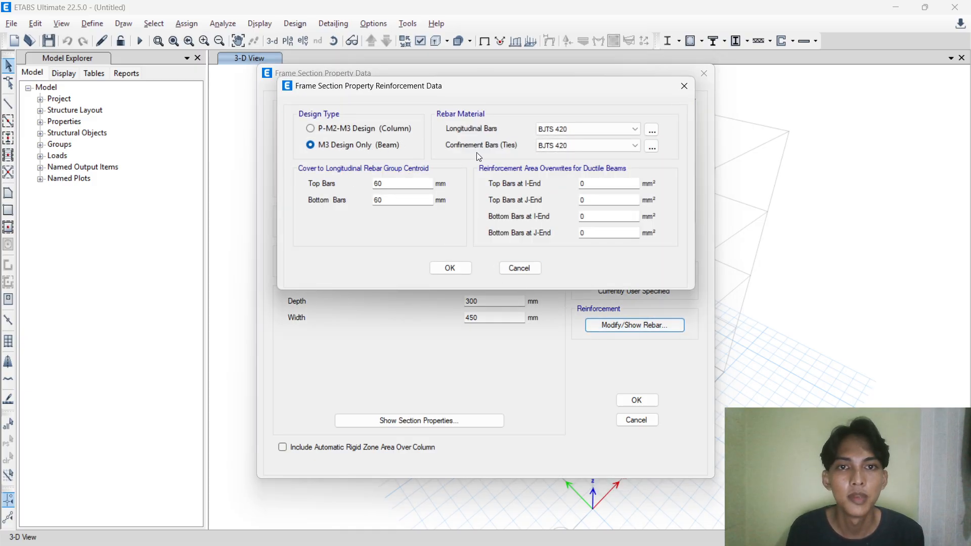
{"action": "left_click", "coordinate": [587, 145]}
{"action": "left_click", "coordinate": [560, 164]}
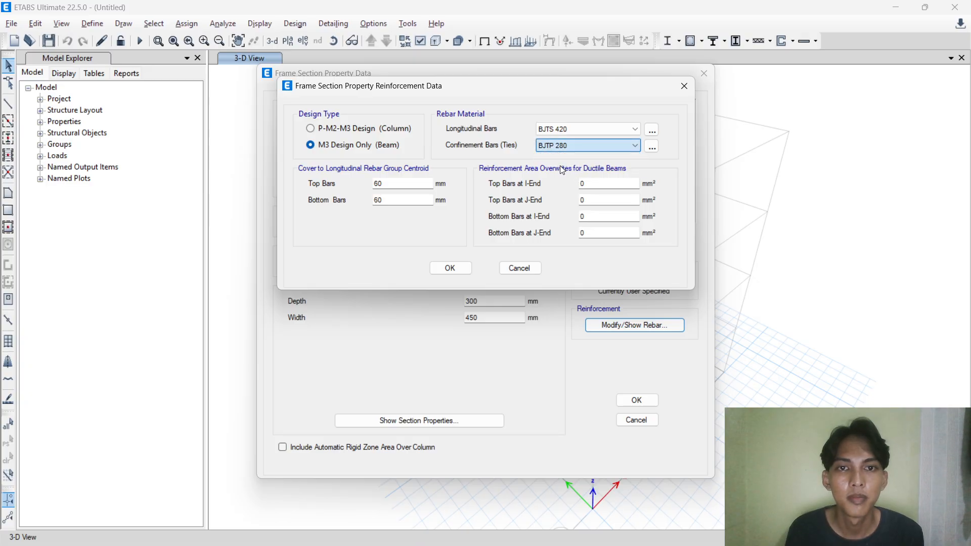
{"action": "left_click_drag", "start_coordinate": [397, 184], "coordinate": [351, 200]}
{"action": "left_click", "coordinate": [203, 309]}
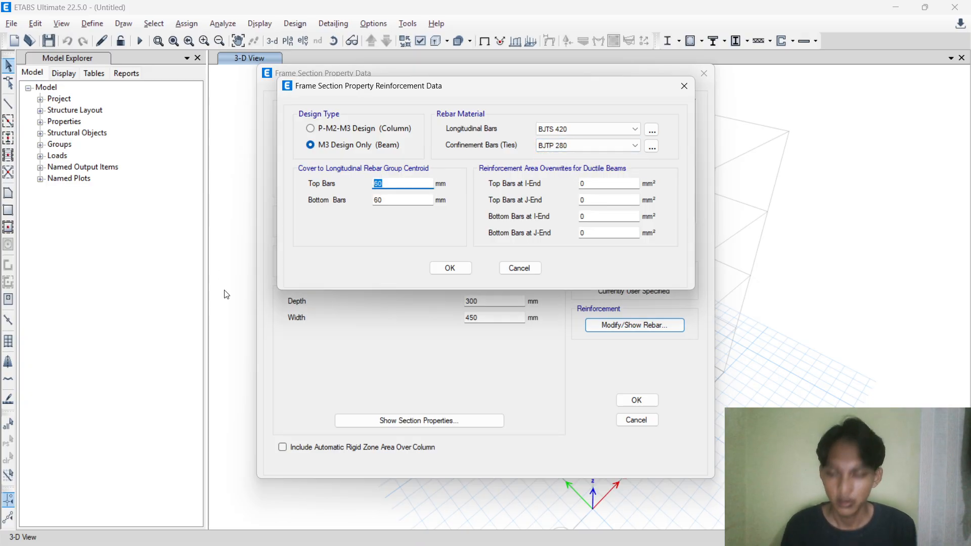
{"action": "type", "text": "5"}
{"action": "left_click_drag", "start_coordinate": [405, 202], "coordinate": [340, 219]}
{"action": "type", "text": "50"}
{"action": "left_click", "coordinate": [451, 269]}
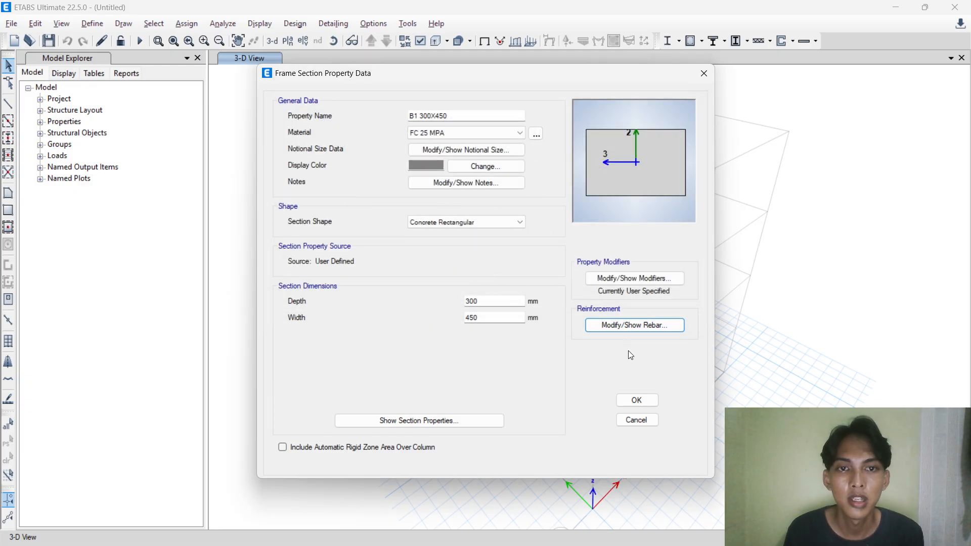
{"action": "left_click", "coordinate": [638, 401]}
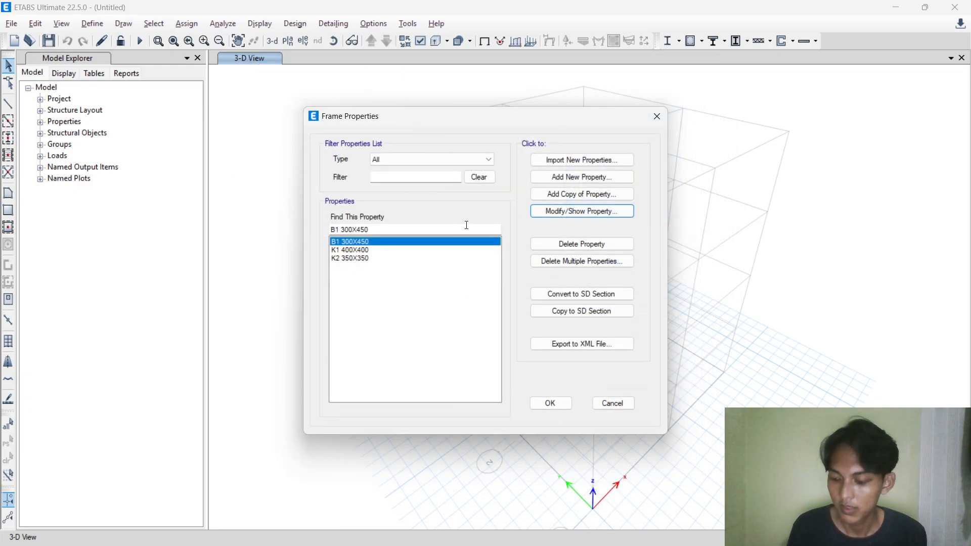
Switch to the PDF module and examine the section detail tables for beam types B-1 to B-4.
{"action": "key", "text": "alt+Tab"}
{"action": "scroll", "coordinate": [514, 214], "scroll_direction": "up", "scroll_amount": 1}
{"action": "scroll", "coordinate": [514, 212], "scroll_direction": "down", "scroll_amount": 6}
{"action": "scroll", "coordinate": [605, 143], "scroll_direction": "up", "scroll_amount": 2}
{"action": "scroll", "coordinate": [604, 142], "scroll_direction": "up", "scroll_amount": 2}
{"action": "scroll", "coordinate": [551, 251], "scroll_direction": "down", "scroll_amount": 8}
{"action": "scroll", "coordinate": [538, 274], "scroll_direction": "up", "scroll_amount": 9}
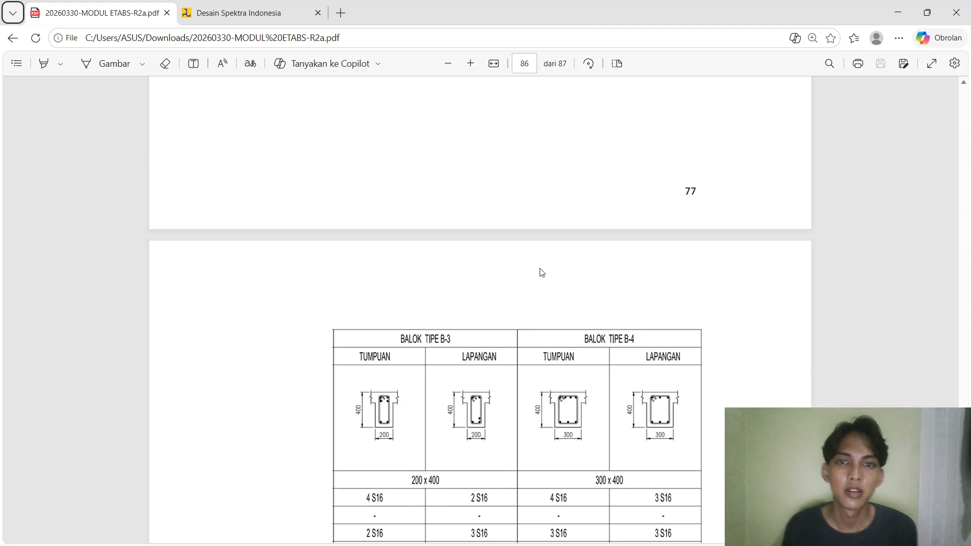
{"action": "scroll", "coordinate": [506, 238], "scroll_direction": "down", "scroll_amount": 2}
{"action": "scroll", "coordinate": [506, 239], "scroll_direction": "down", "scroll_amount": 8}
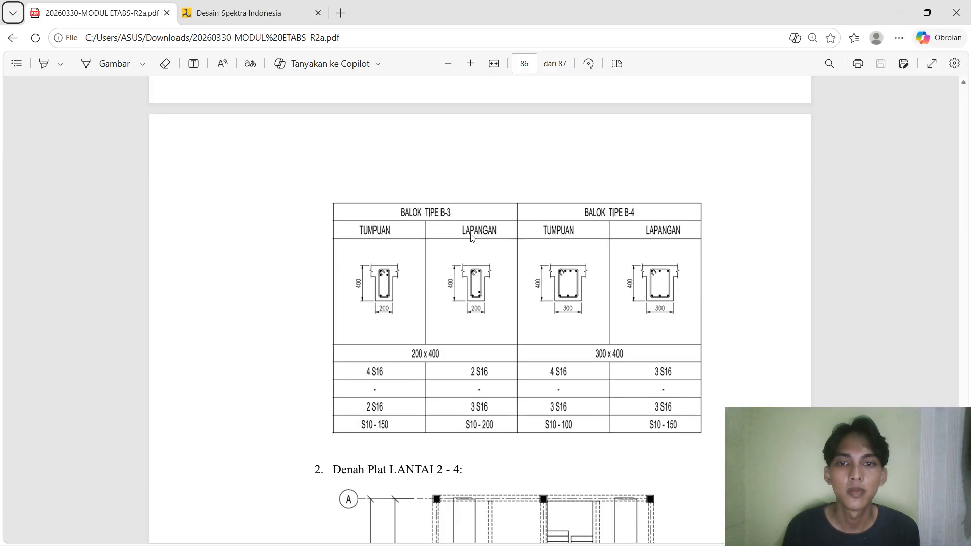
{"action": "scroll", "coordinate": [498, 235], "scroll_direction": "up", "scroll_amount": 8}
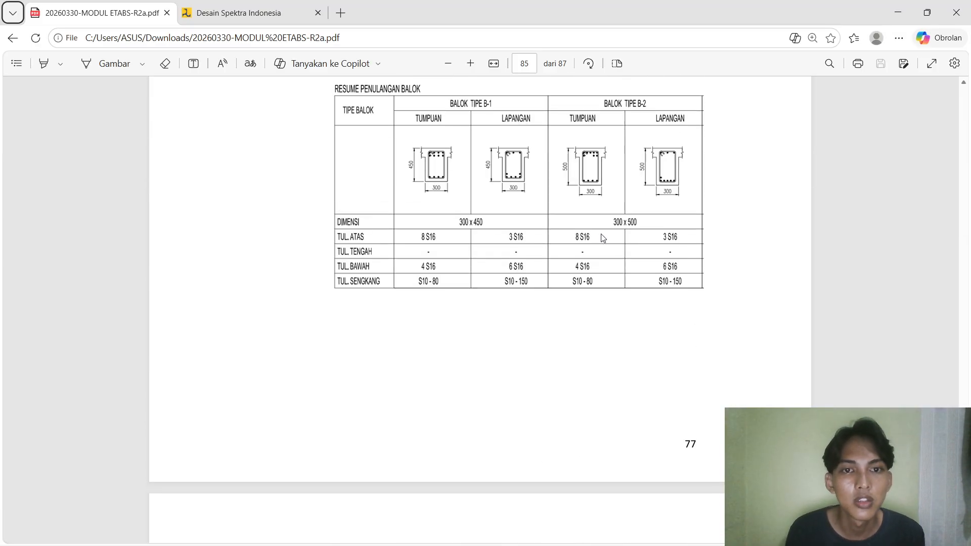
{"action": "scroll", "coordinate": [603, 237], "scroll_direction": "up", "scroll_amount": 2}
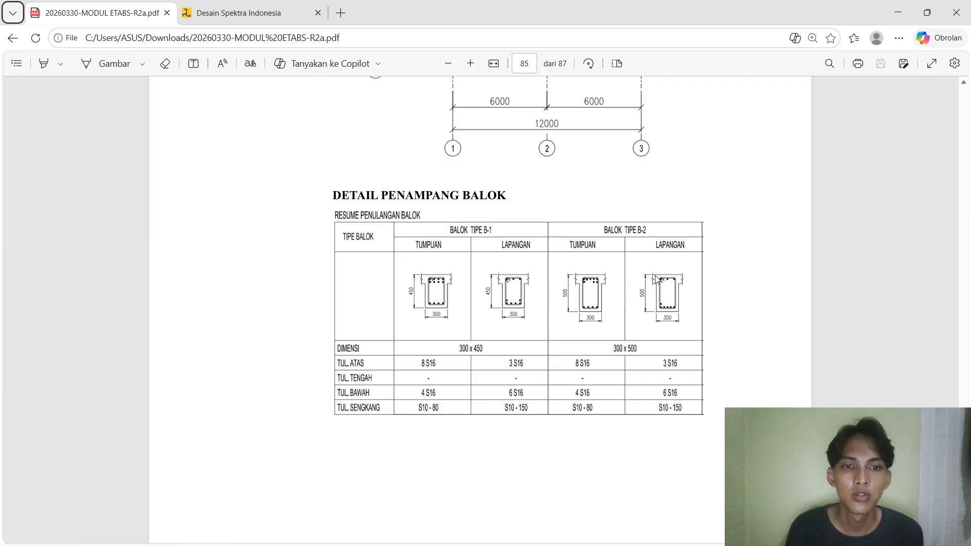
Return to ETABS, copy the B1 300X450 section as B2 300X500, and set the copy's width to 500 mm.
{"action": "key", "text": "alt+Tab"}
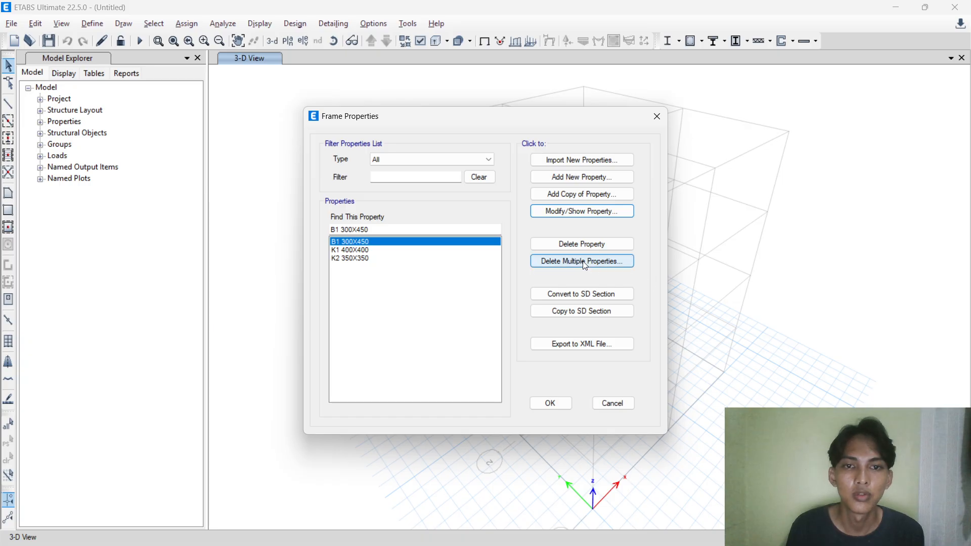
{"action": "left_click", "coordinate": [573, 194]}
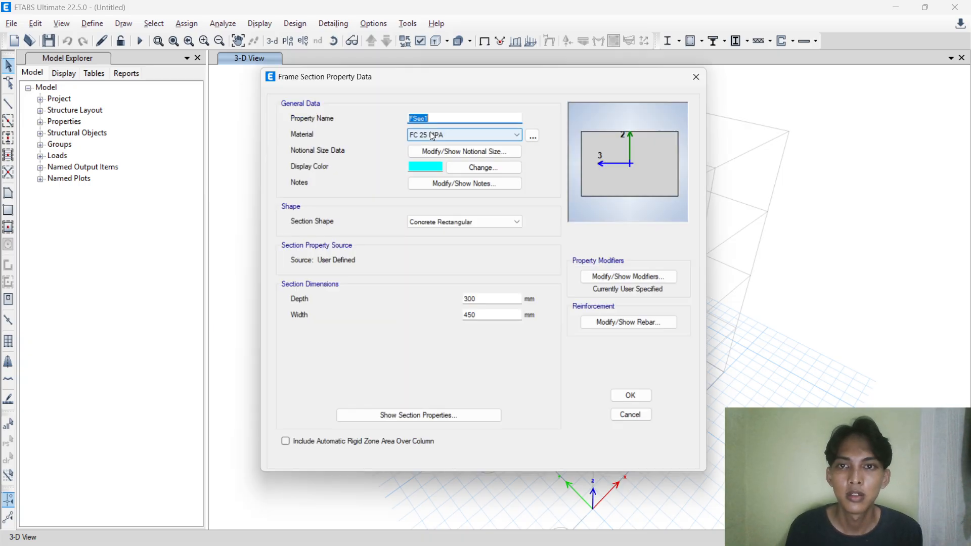
{"action": "type", "text": "B"}
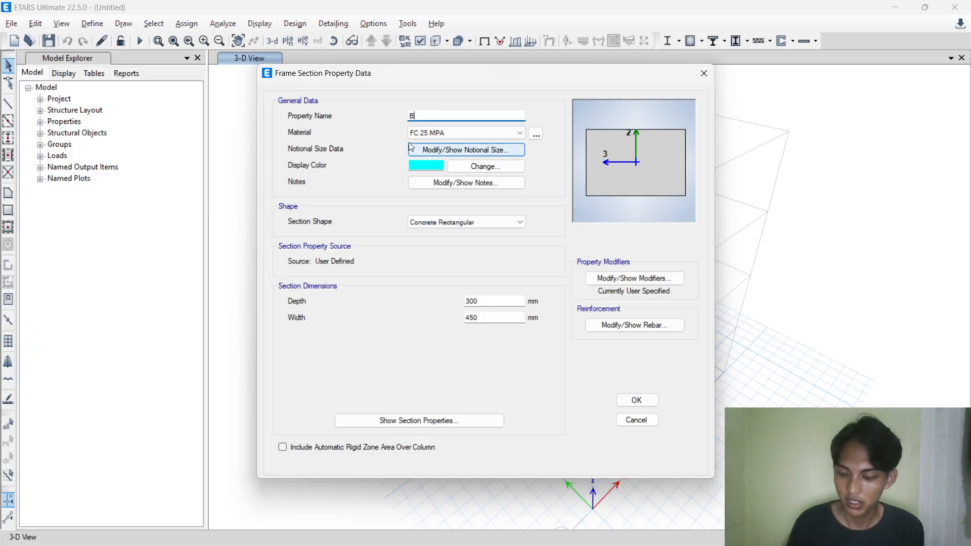
{"action": "type", "text": "2 300"}
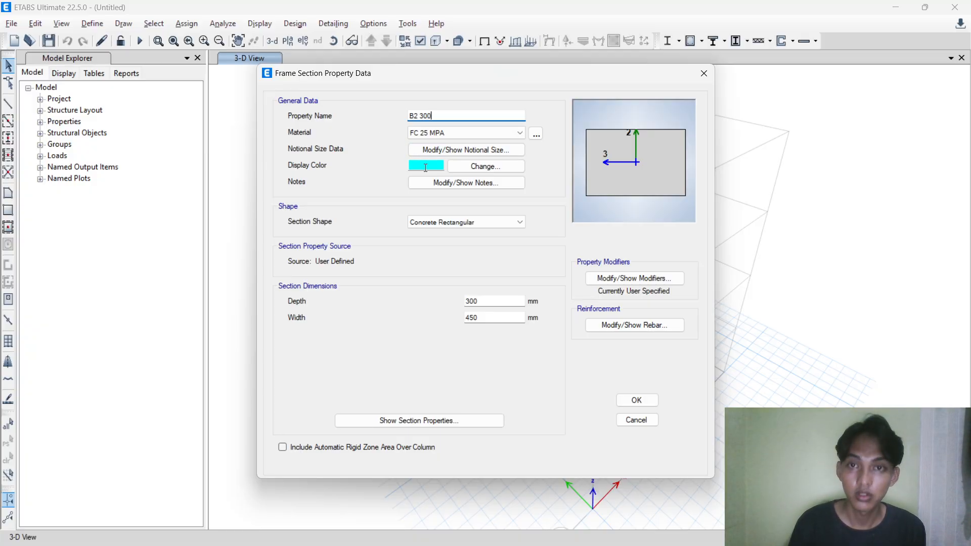
{"action": "type", "text": "X500"}
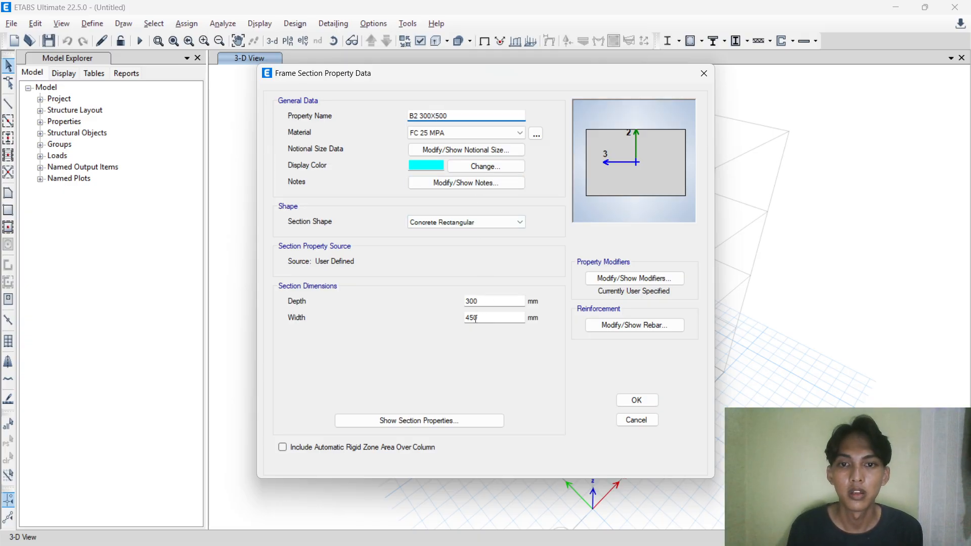
{"action": "double_click", "coordinate": [474, 318]}
{"action": "type", "text": "500"}
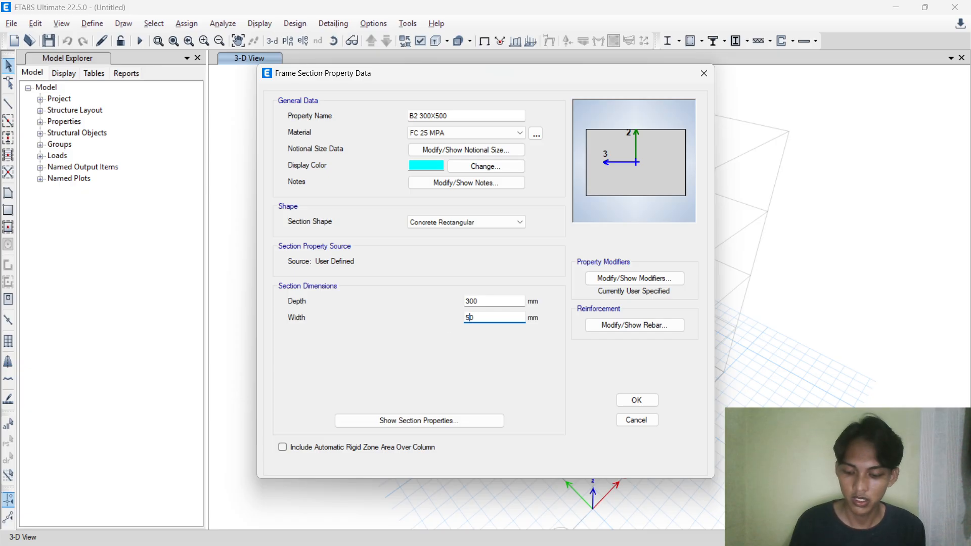
Review the B2 beam's reinforcement data and stiffness modifiers, and save the section.
{"action": "left_click", "coordinate": [645, 324]}
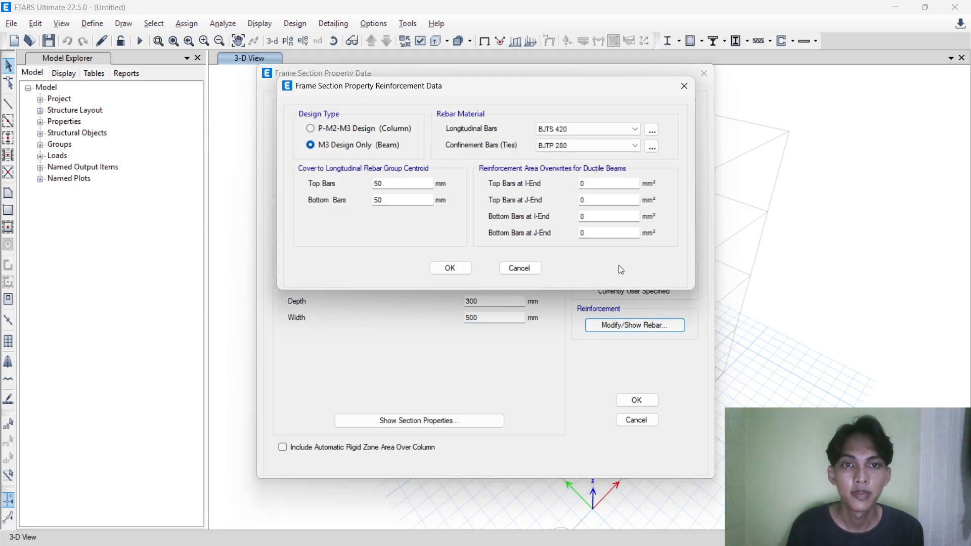
{"action": "left_click", "coordinate": [450, 268]}
{"action": "left_click", "coordinate": [654, 278]}
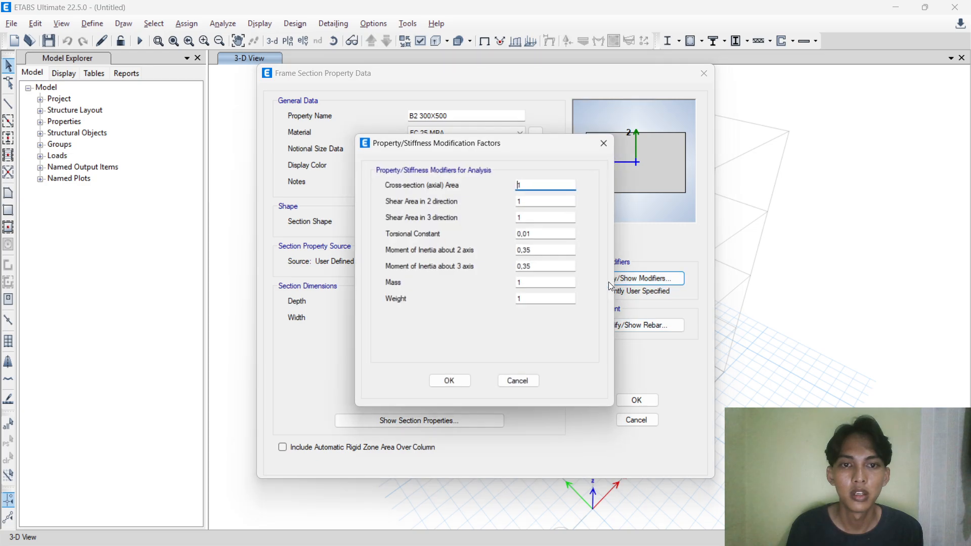
{"action": "left_click", "coordinate": [450, 383]}
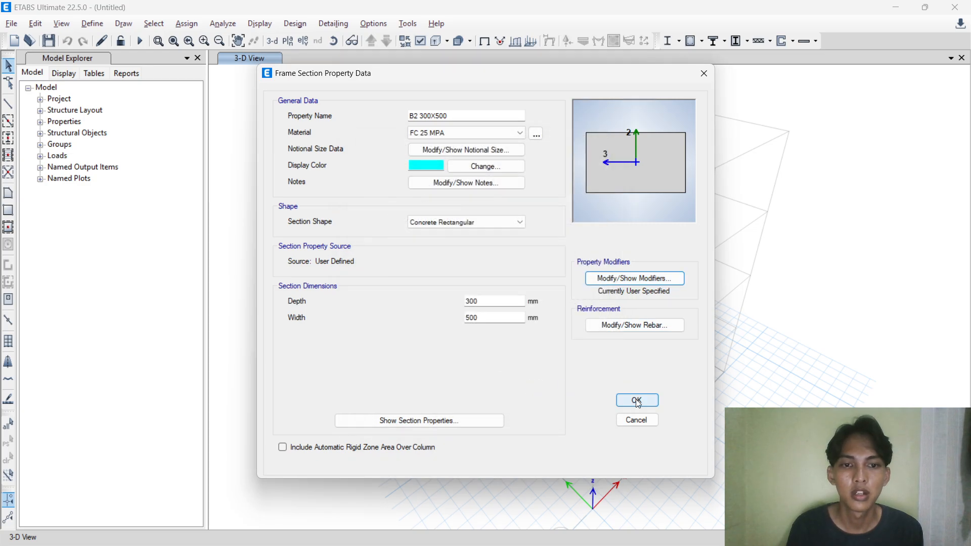
{"action": "left_click", "coordinate": [637, 400]}
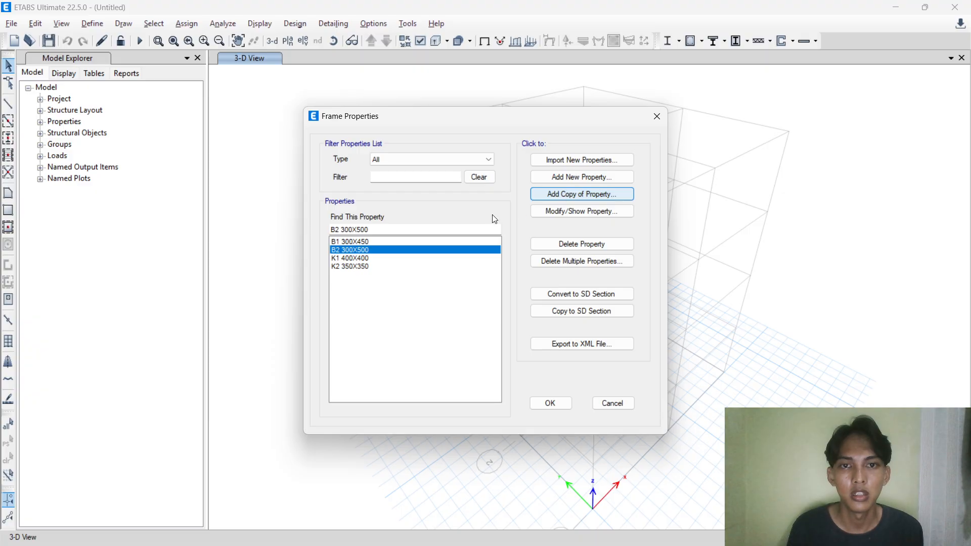
Name the copy of the B2 section B3 200X400, checking the B-3 beam dimensions in the PDF module before returning to ETABS.
{"action": "type", "text": "B3"}
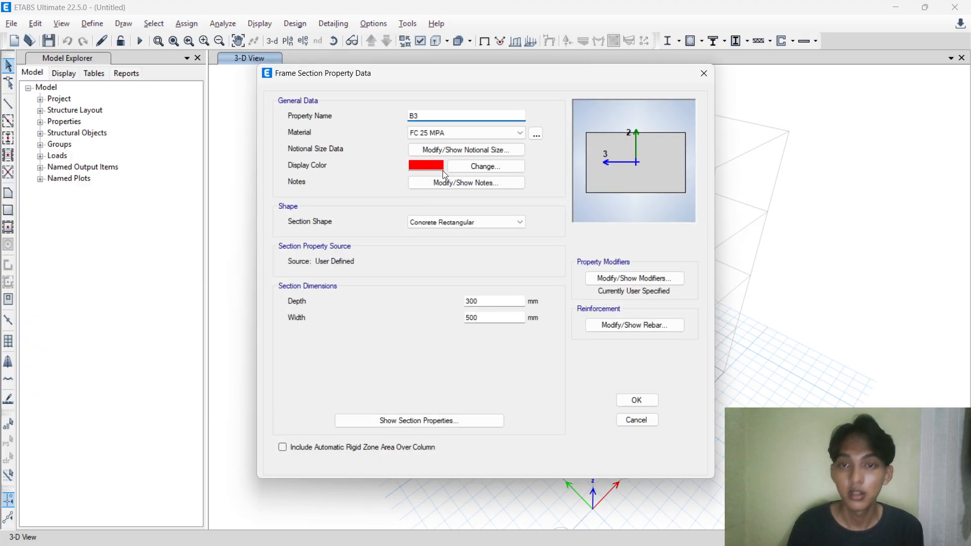
{"action": "key", "text": "alt+Tab"}
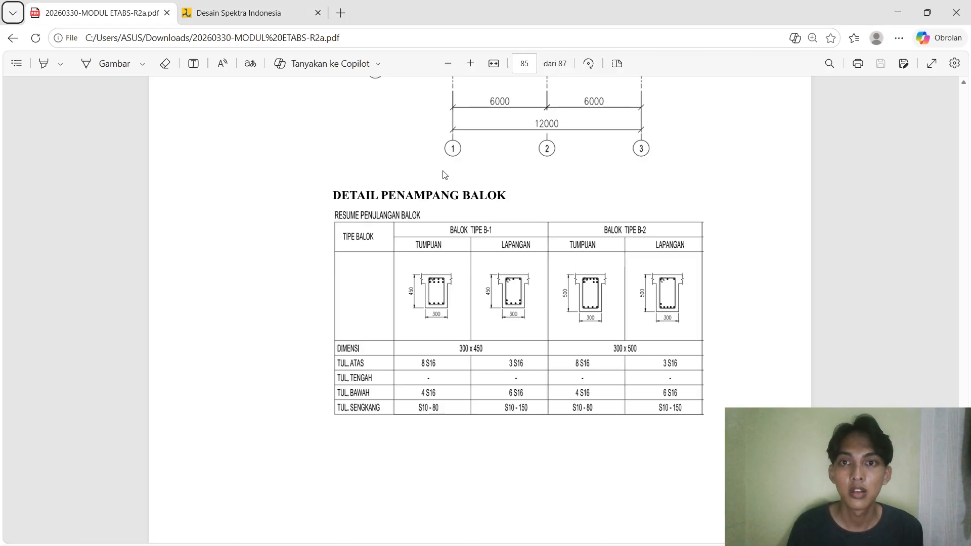
{"action": "scroll", "coordinate": [565, 230], "scroll_direction": "down", "scroll_amount": 8}
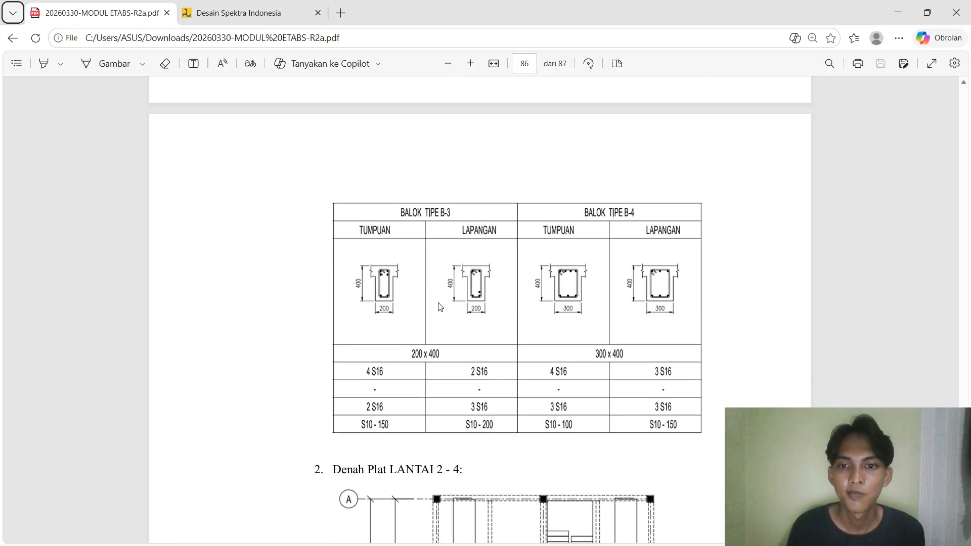
{"action": "key", "text": "alt+Tab"}
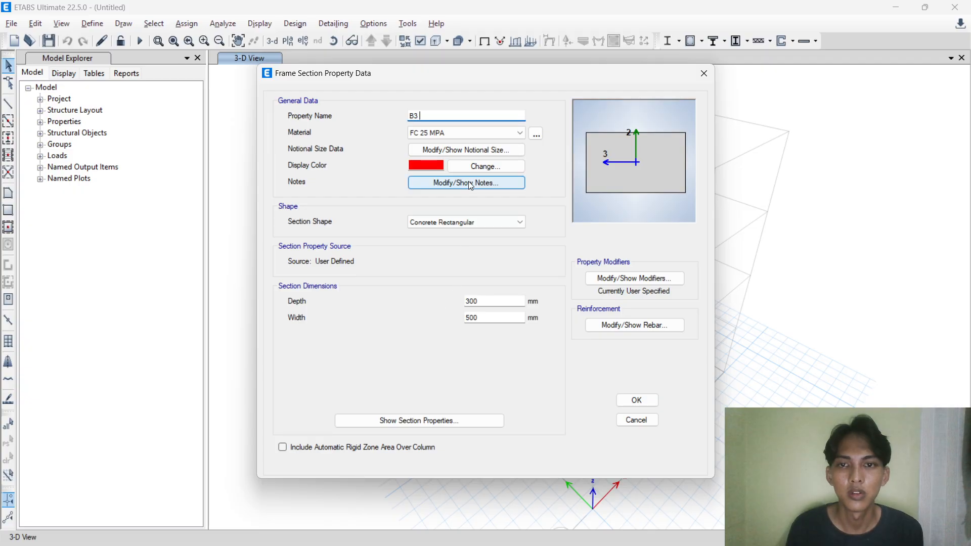
{"action": "type", "text": "200"}
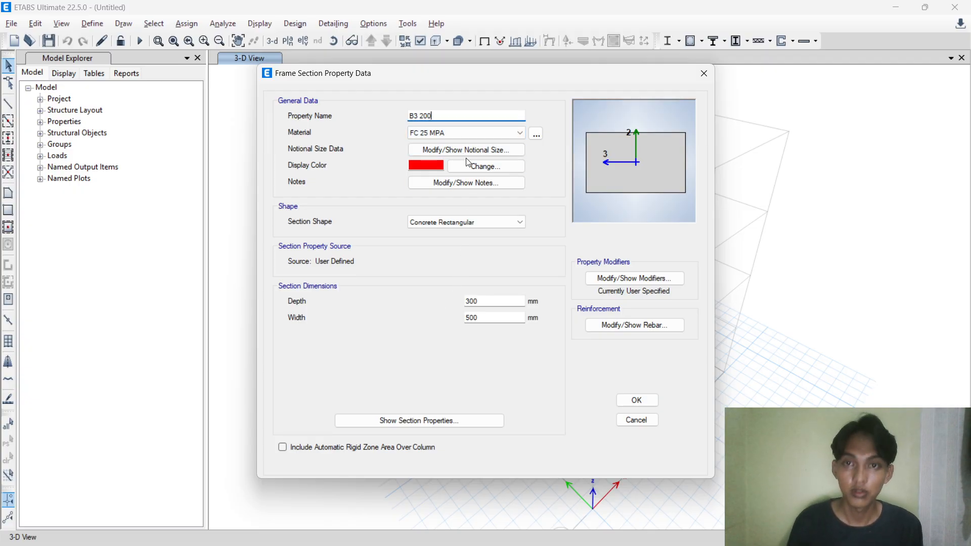
{"action": "type", "text": "X400"}
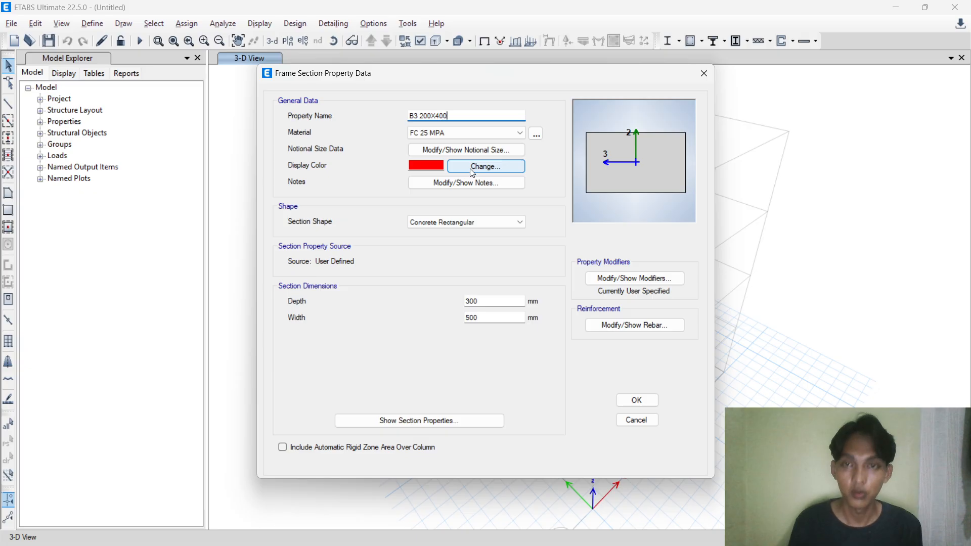
Set the B3 section's depth to 200 mm and width to 400 mm, and save the section.
{"action": "double_click", "coordinate": [494, 301]}
{"action": "type", "text": "2"}
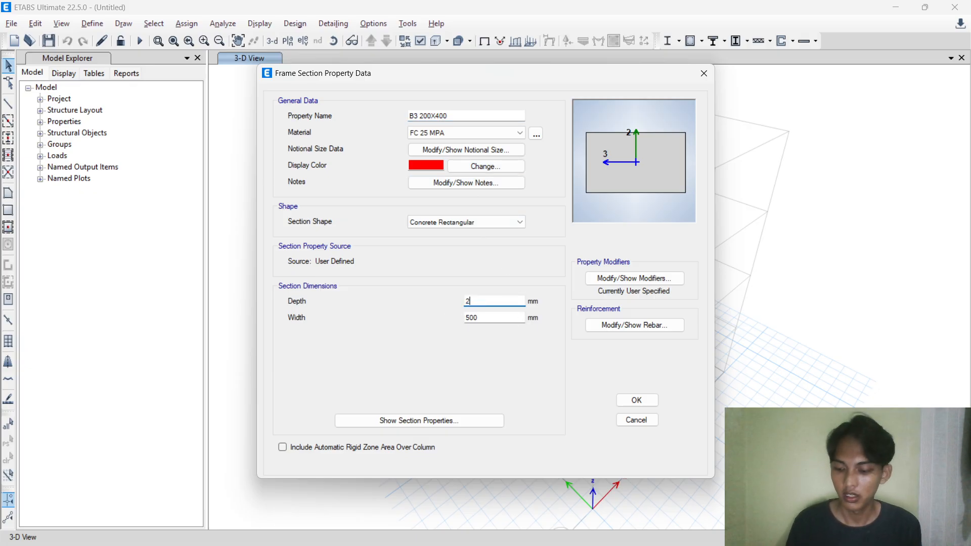
{"action": "key", "text": "Tab"}
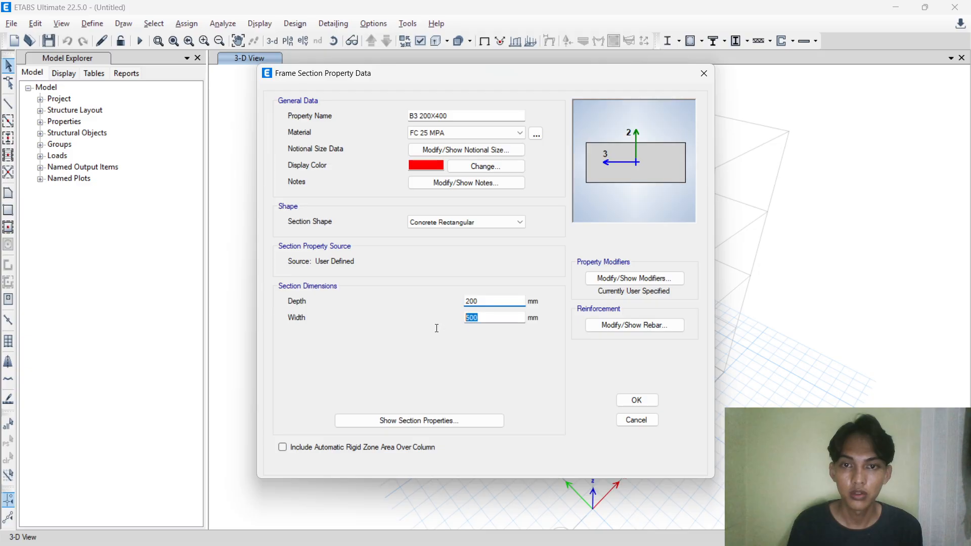
{"action": "type", "text": "40"}
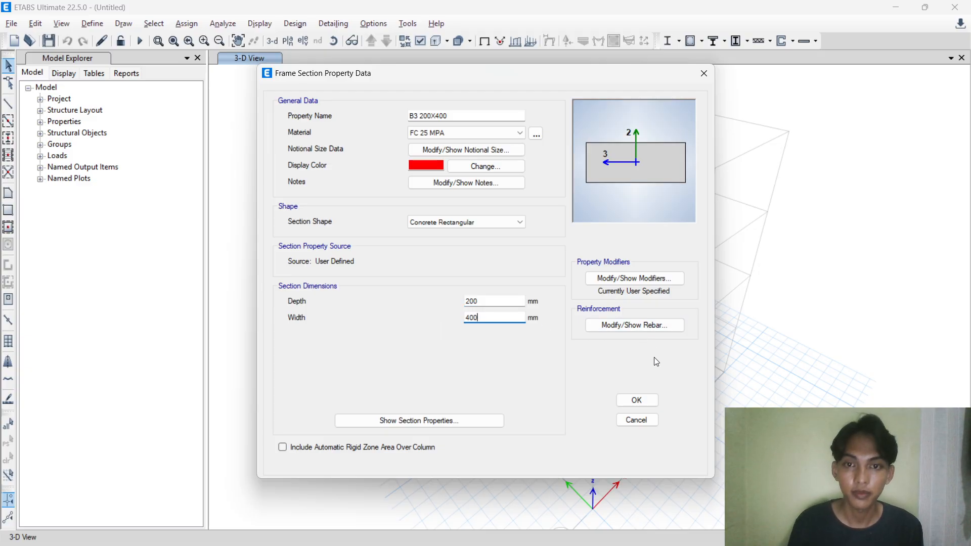
{"action": "left_click", "coordinate": [636, 401]}
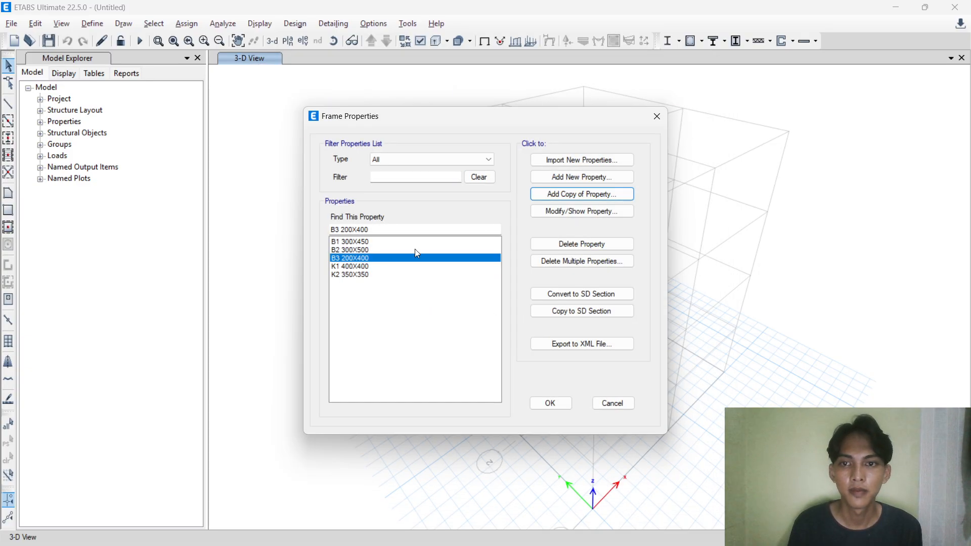
Copy the B3 200X400 section as B4 300X400, checking the B-4 dimensions in the PDF module, and save the copy in ETABS.
{"action": "left_click", "coordinate": [562, 196]}
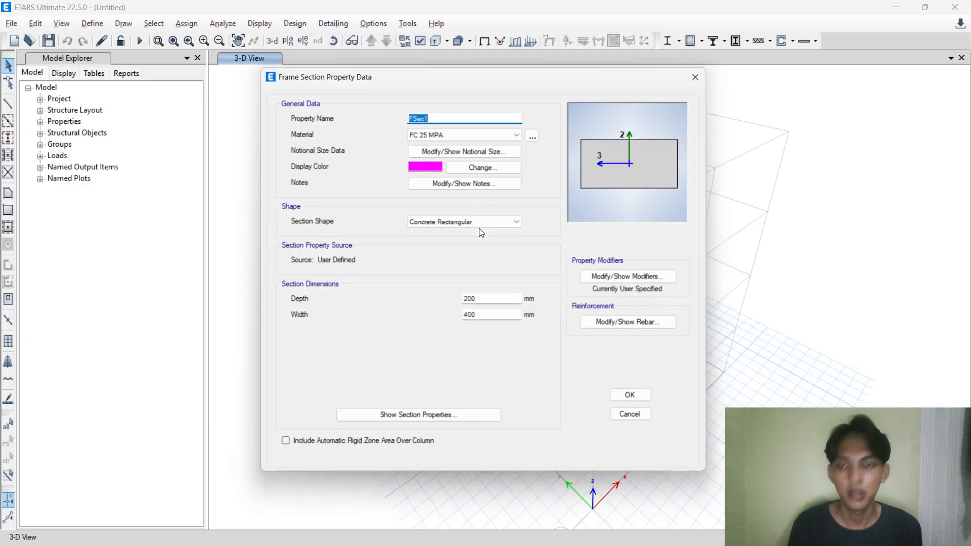
{"action": "type", "text": "B4"}
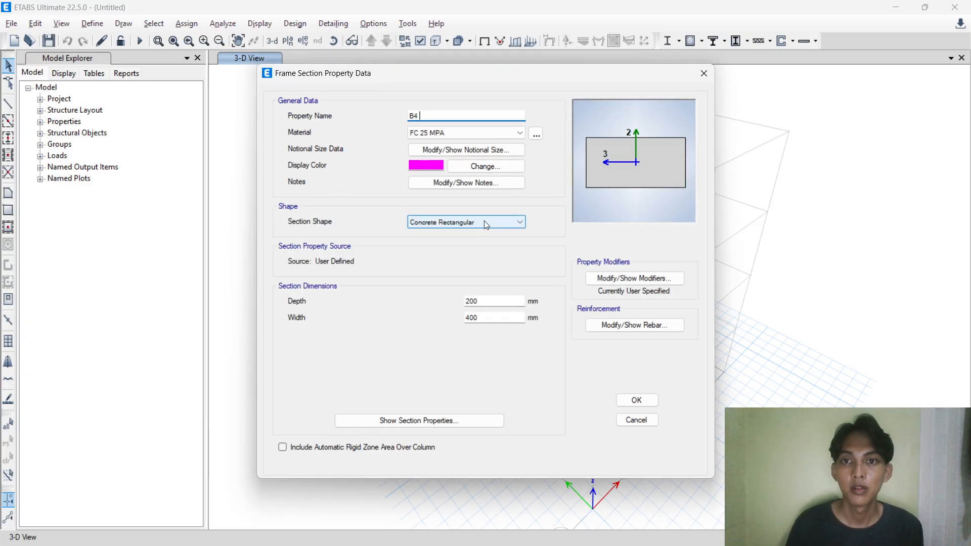
{"action": "key", "text": "alt+Tab"}
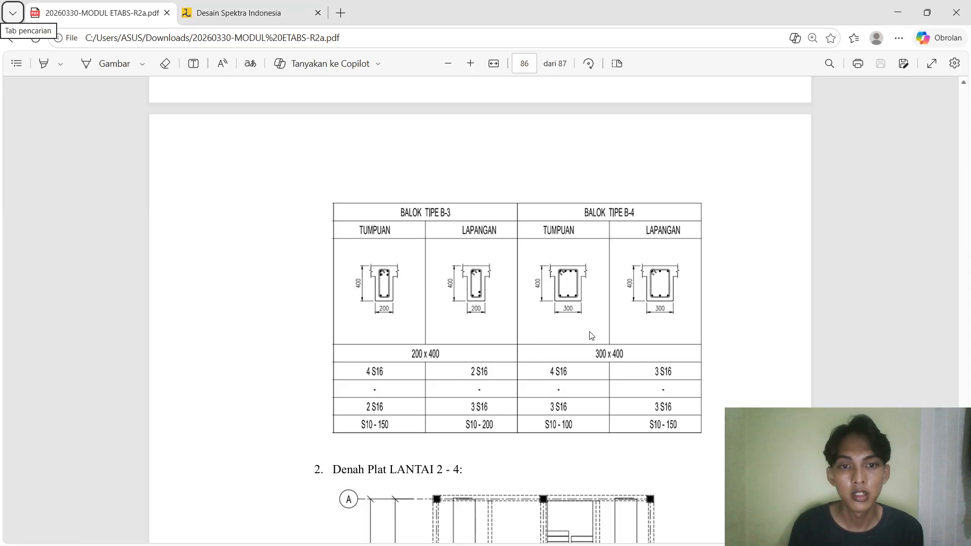
{"action": "key", "text": "alt+Tab"}
{"action": "type", "text": "300X400"}
{"action": "left_click", "coordinate": [636, 399]}
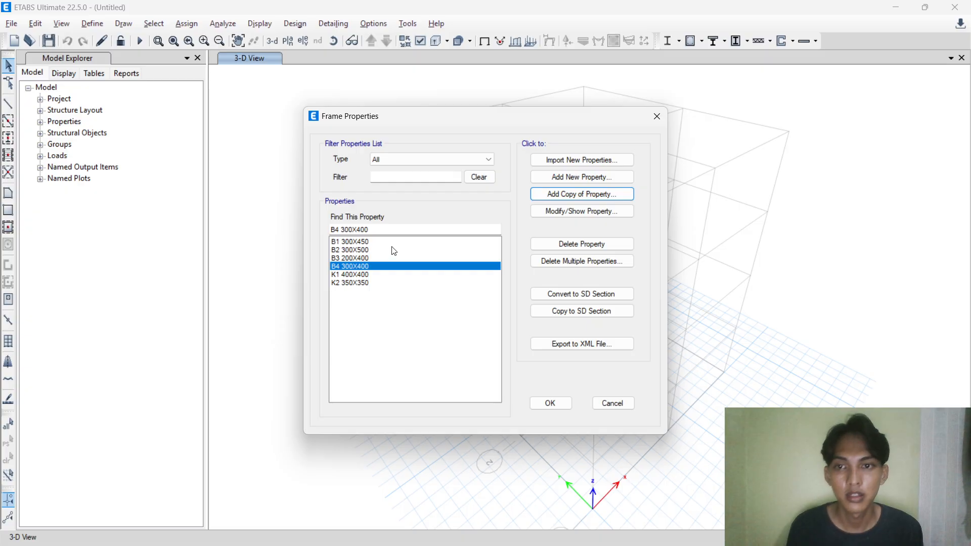
Set the B4 300X400 section's depth to 300 mm, save it, and finish the frame property definitions.
{"action": "left_click", "coordinate": [553, 212]}
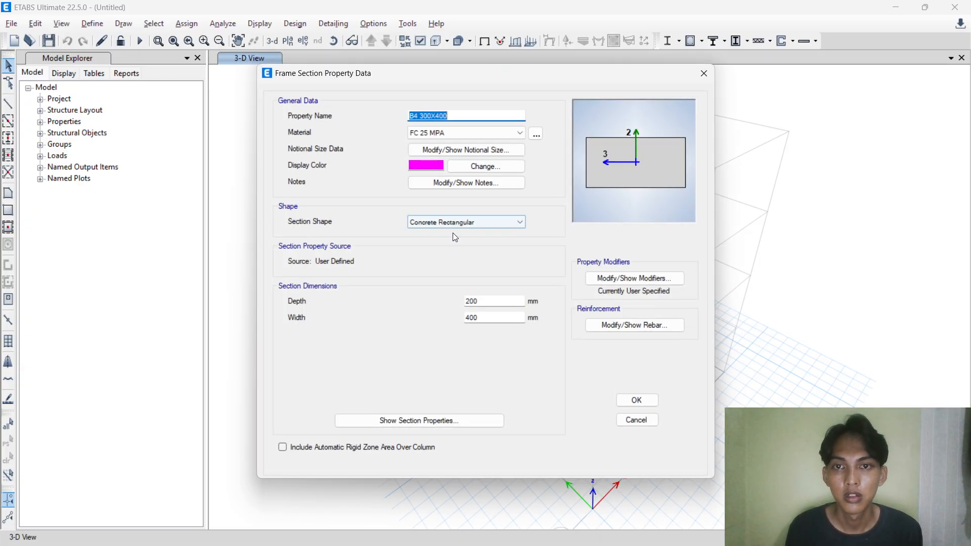
{"action": "double_click", "coordinate": [470, 302]}
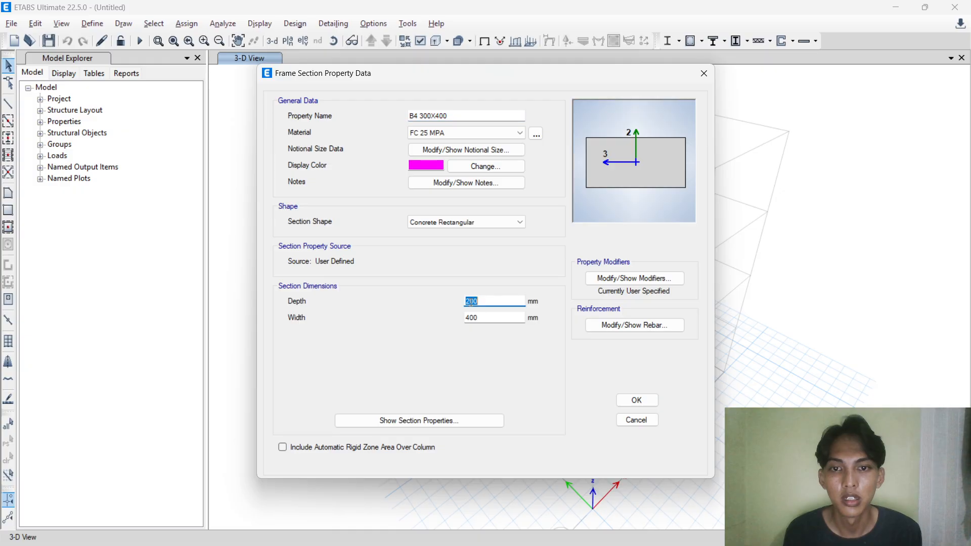
{"action": "type", "text": "300"}
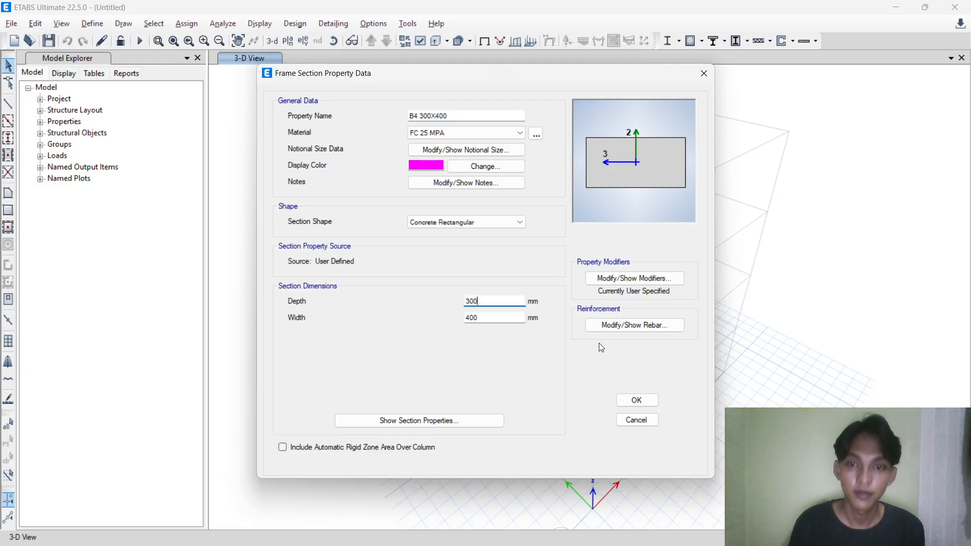
{"action": "left_click", "coordinate": [628, 407]}
{"action": "left_click", "coordinate": [542, 403]}
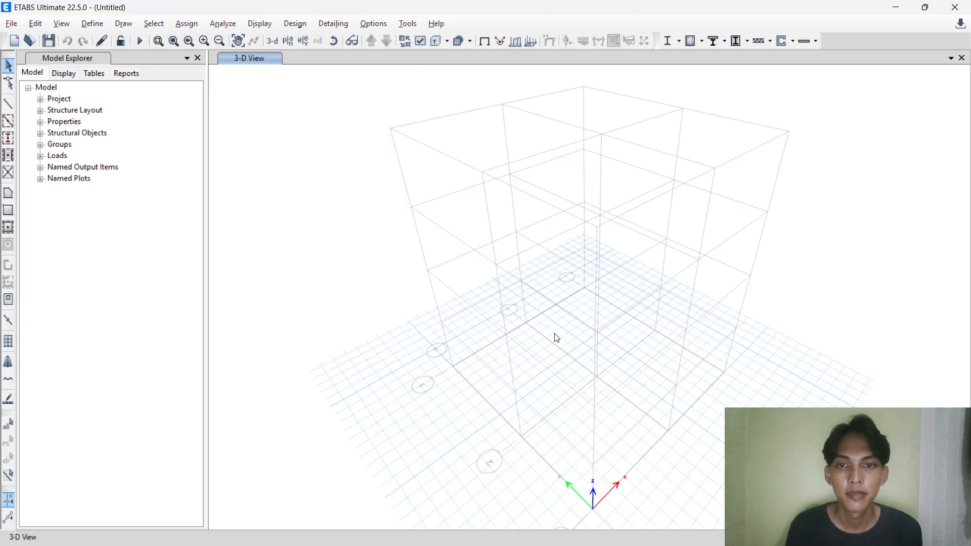
Open the Slab1 slab property for editing and enter PLAT as its name.
{"action": "left_click", "coordinate": [89, 27]}
{"action": "mouse_move", "coordinate": [117, 62]}
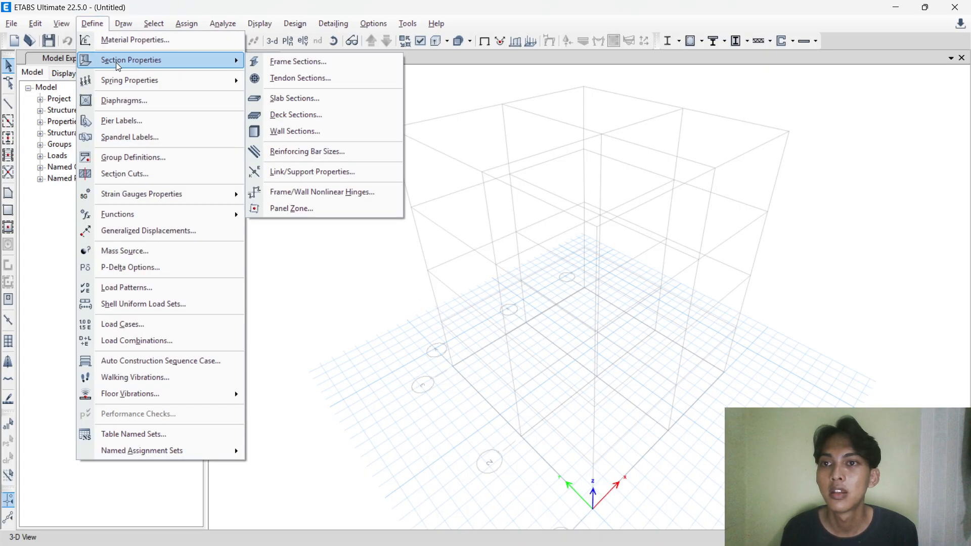
{"action": "left_click", "coordinate": [287, 100]}
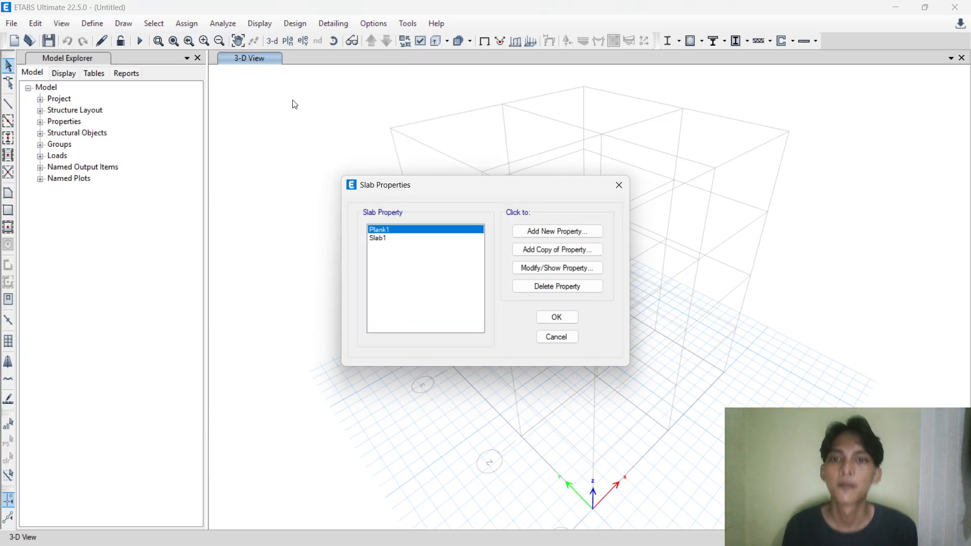
{"action": "double_click", "coordinate": [377, 237]}
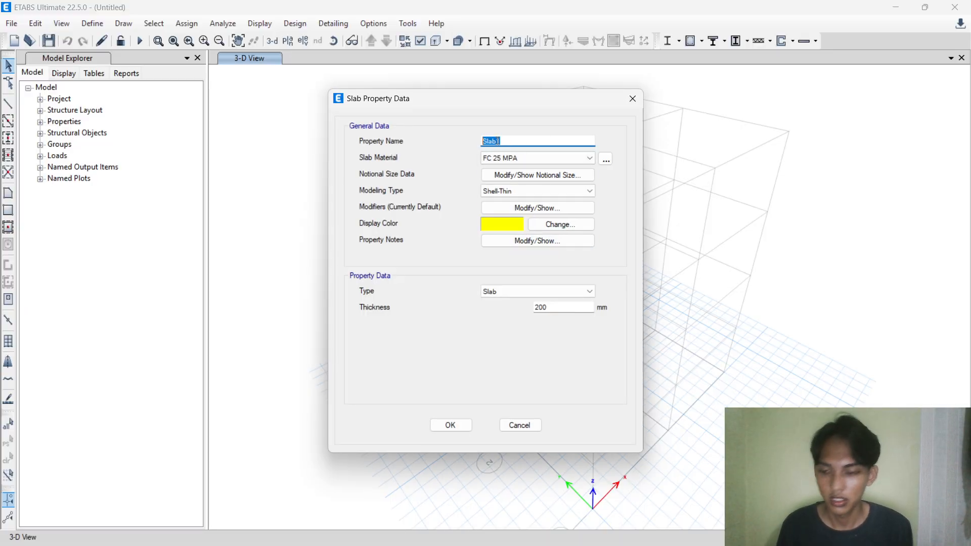
{"action": "type", "text": "PLAT"}
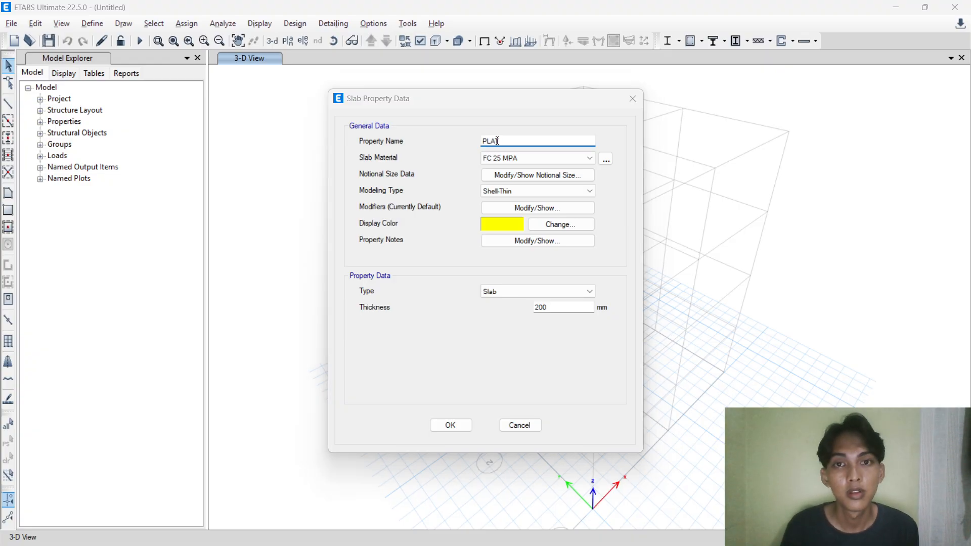
Look up the floor slab thickness in the PDF module's building data, and in ETABS complete the slab property's name as PLAT 125.
{"action": "key", "text": "alt+Tab"}
{"action": "scroll", "coordinate": [530, 166], "scroll_direction": "up", "scroll_amount": 5}
{"action": "scroll", "coordinate": [530, 166], "scroll_direction": "up", "scroll_amount": 15}
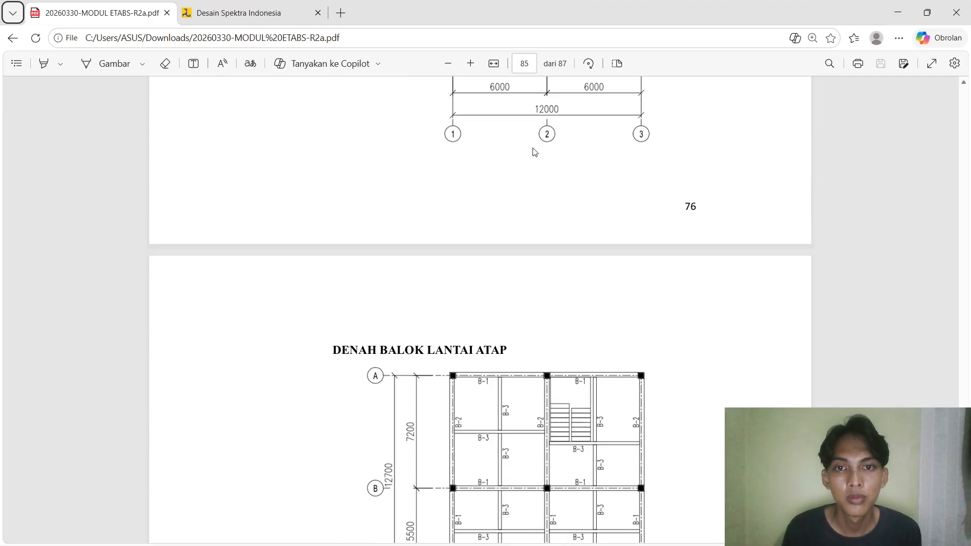
{"action": "scroll", "coordinate": [540, 148], "scroll_direction": "up", "scroll_amount": 20}
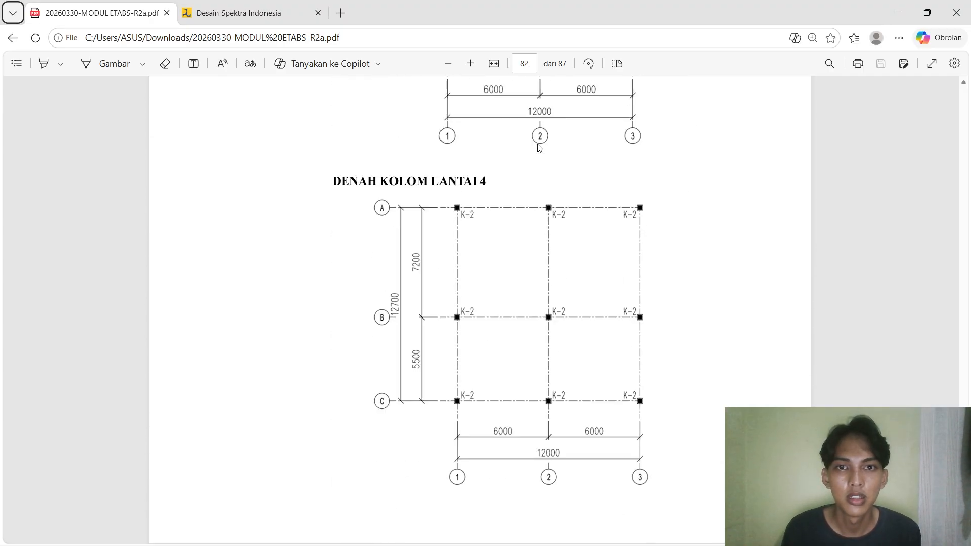
{"action": "scroll", "coordinate": [540, 148], "scroll_direction": "up", "scroll_amount": 10}
{"action": "scroll", "coordinate": [537, 305], "scroll_direction": "down", "scroll_amount": 4}
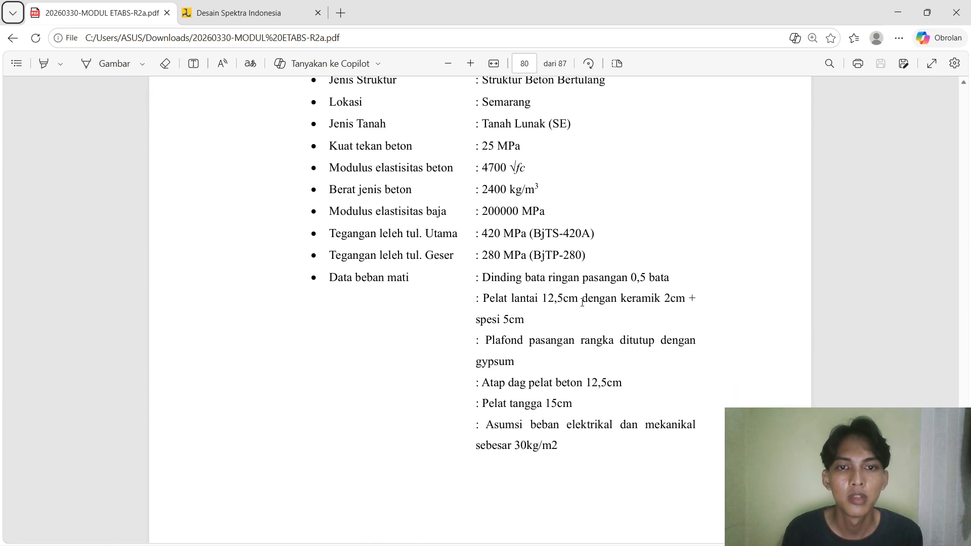
{"action": "key", "text": "alt+Tab"}
{"action": "left_click", "coordinate": [526, 139]}
{"action": "type", "text": "125"}
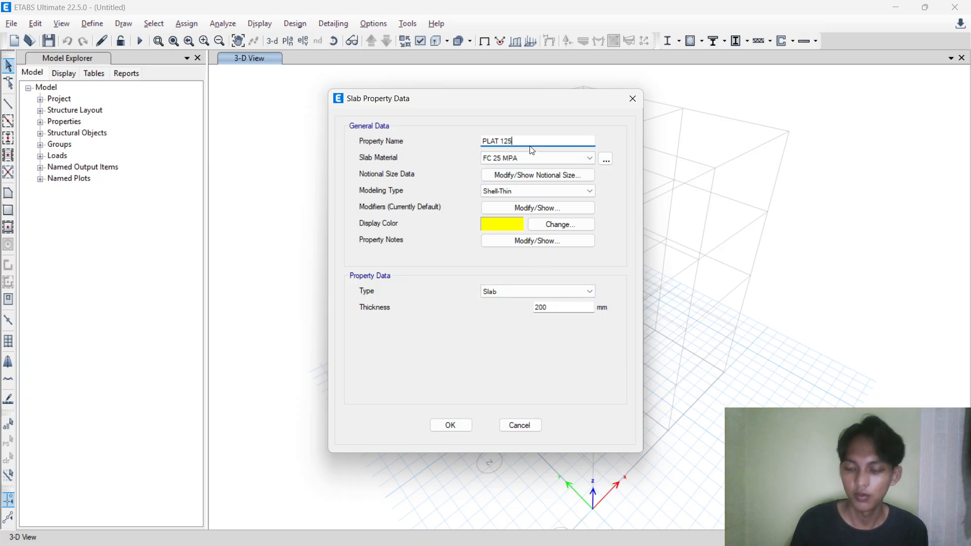
Set the slab's membrane f11, f22, f12 and bending m11, m22, m12 stiffness modifiers to 0,25.
{"action": "left_click", "coordinate": [521, 208]}
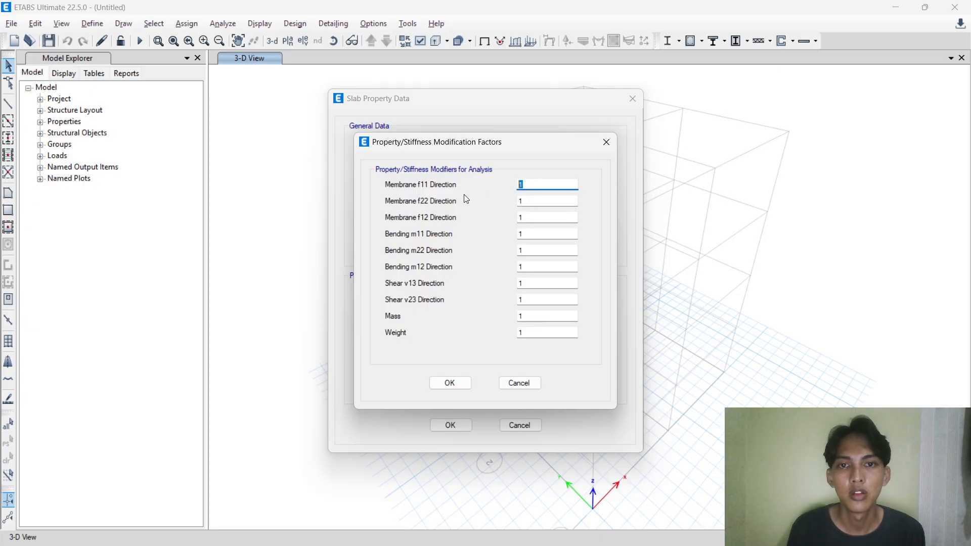
{"action": "type", "text": "0."}
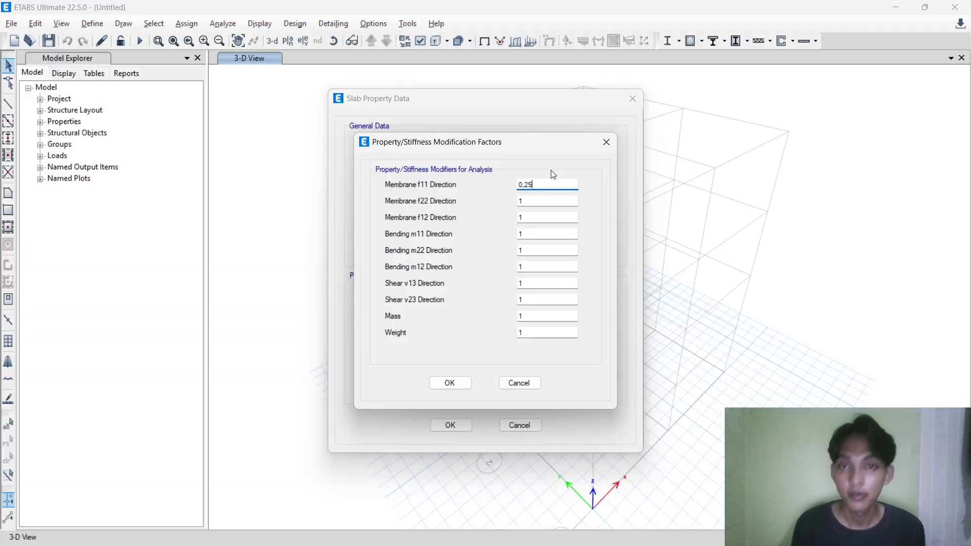
{"action": "left_click_drag", "start_coordinate": [547, 180], "coordinate": [488, 193]}
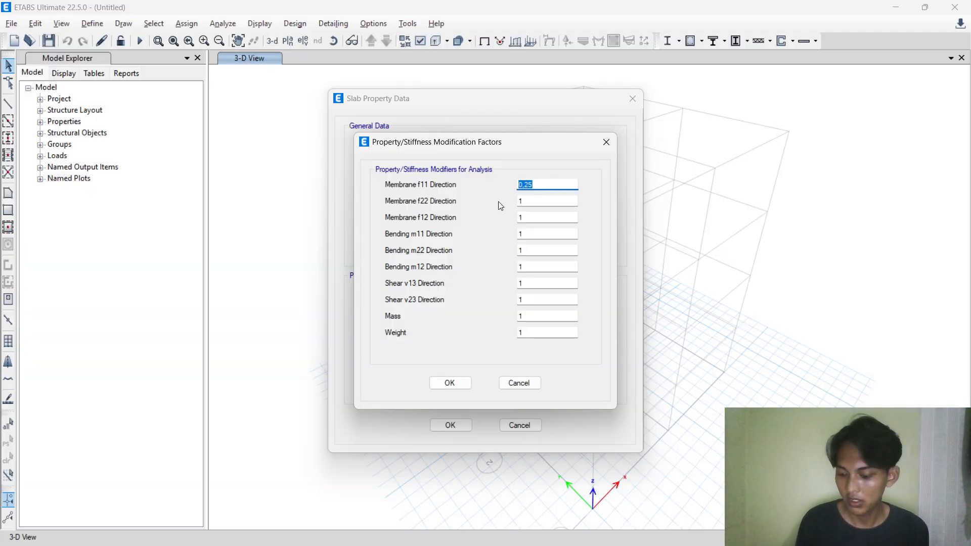
{"action": "double_click", "coordinate": [543, 201]}
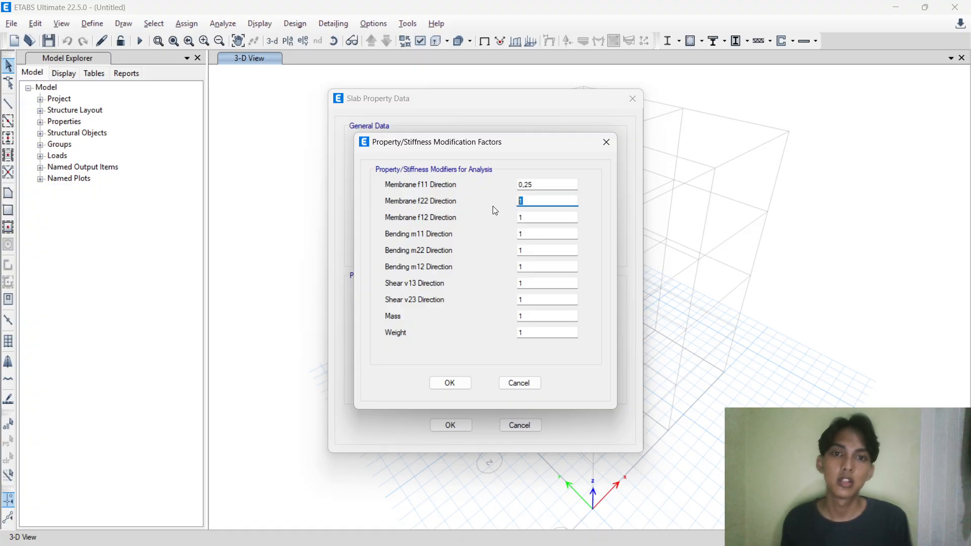
{"action": "type", "text": "0,25"}
{"action": "key", "text": "Tab"}
{"action": "type", "text": "0,25"}
{"action": "key", "text": "Tab"}
{"action": "type", "text": "0,25"}
{"action": "key", "text": "Tab"}
{"action": "type", "text": "0,25"}
{"action": "key", "text": "Tab"}
{"action": "type", "text": "0,25"}
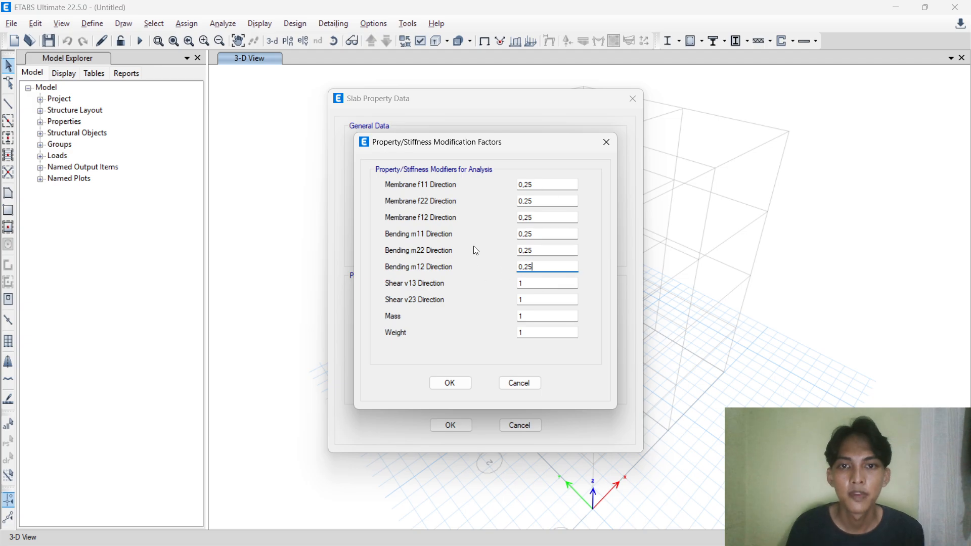
{"action": "left_click", "coordinate": [450, 383]}
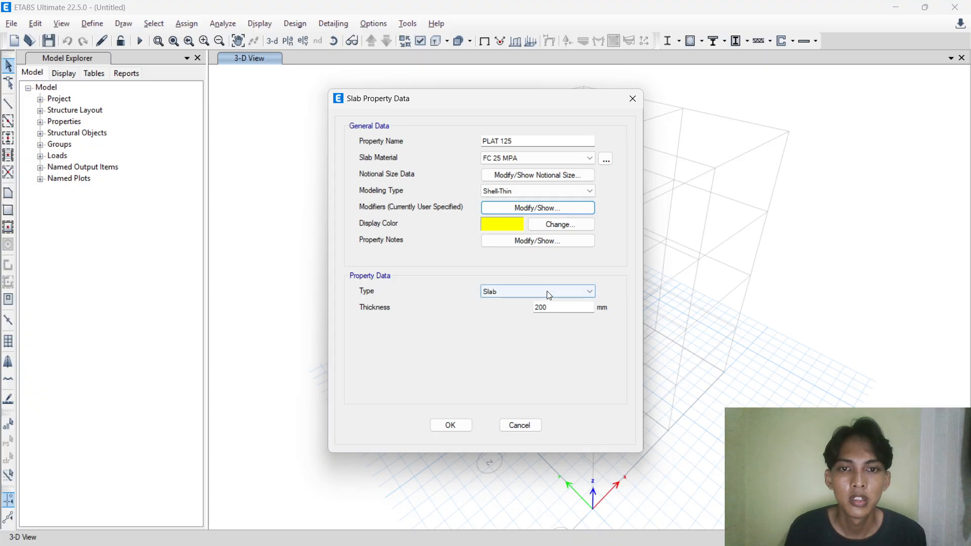
Set the PLAT 125 slab's thickness to 125 mm and save the slab property.
{"action": "left_click_drag", "start_coordinate": [555, 307], "coordinate": [499, 316]}
{"action": "type", "text": "12"}
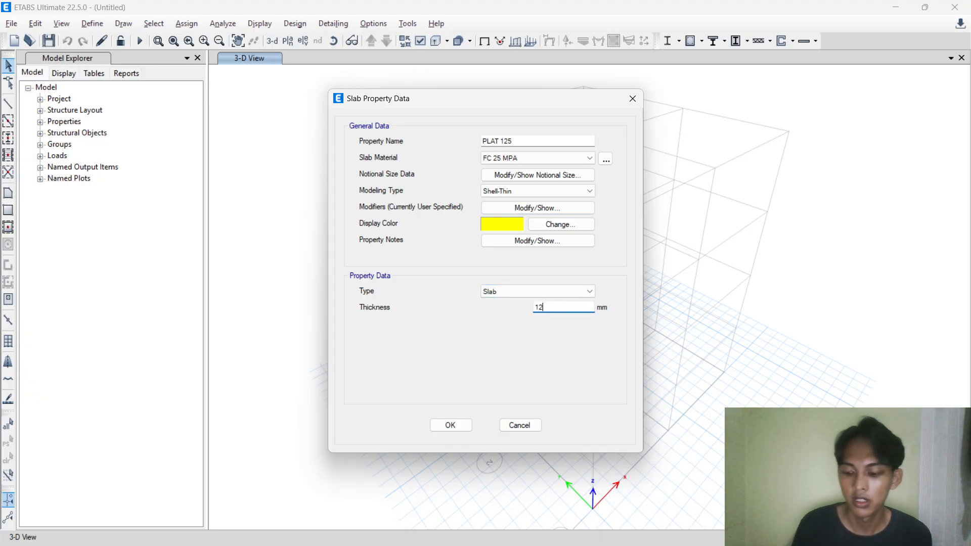
{"action": "type", "text": "5"}
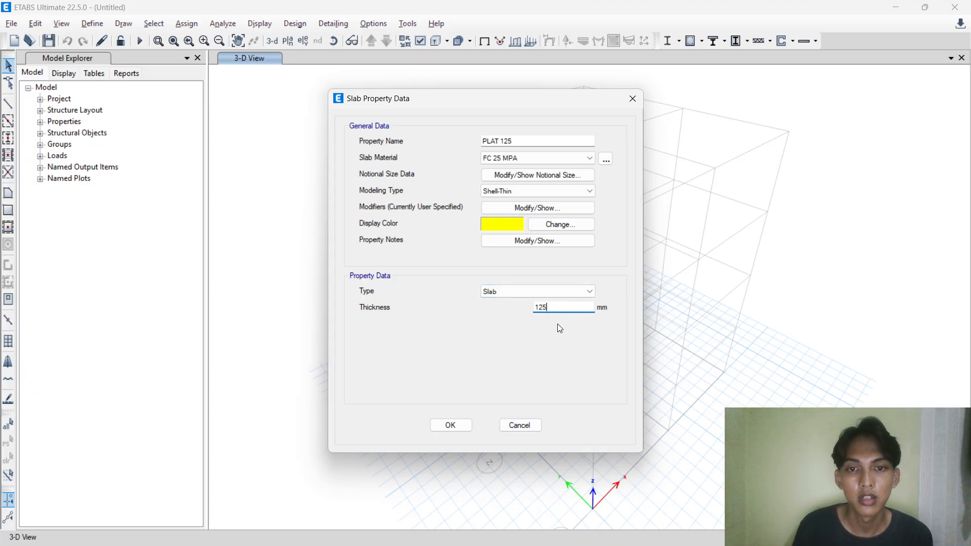
{"action": "left_click", "coordinate": [450, 424]}
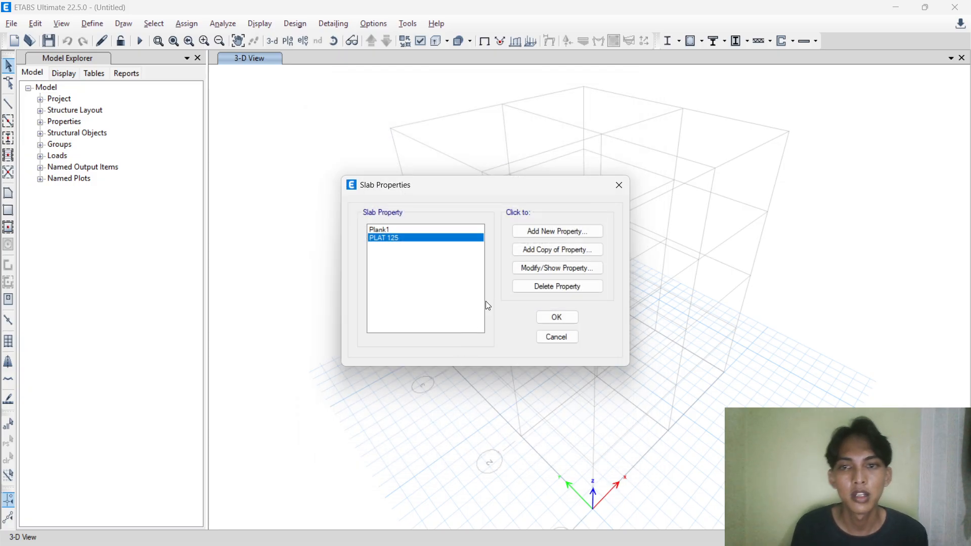
Add a copy of the PLAT 125 slab property named TANGGA and review its stiffness modifiers.
{"action": "left_click", "coordinate": [582, 248]}
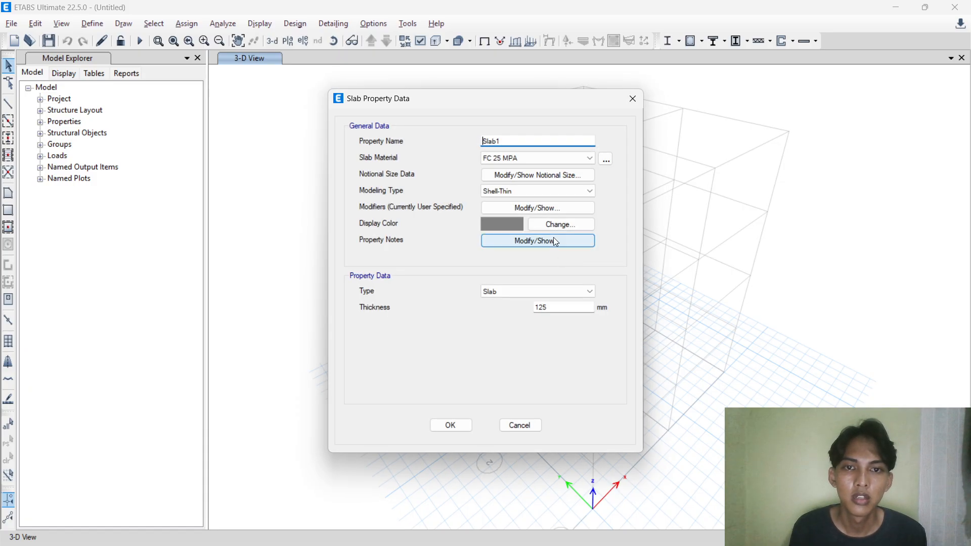
{"action": "type", "text": "TANGGA"}
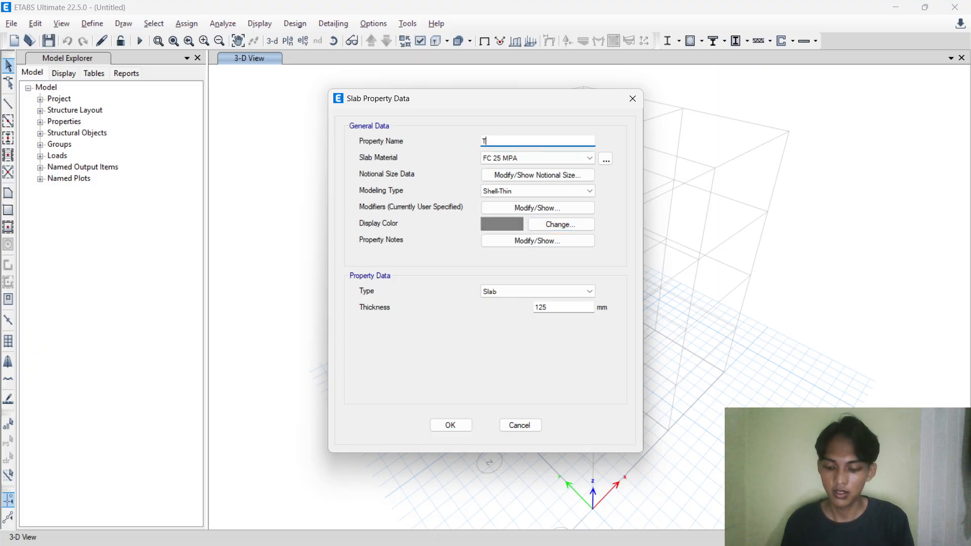
{"action": "left_click", "coordinate": [536, 209]}
{"action": "left_click", "coordinate": [506, 389]}
Look up the stair slab thickness in the PDF module, set TANGGA's thickness to 150 mm in ETABS, and save the slab properties.
{"action": "left_click", "coordinate": [545, 308]}
{"action": "double_click", "coordinate": [540, 308]}
{"action": "left_click", "coordinate": [539, 307]}
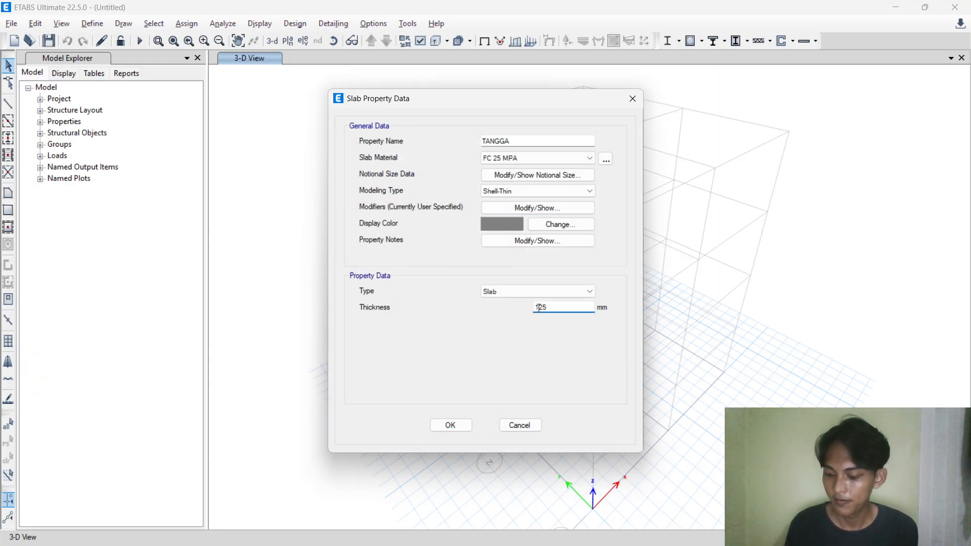
{"action": "key", "text": "alt+Tab"}
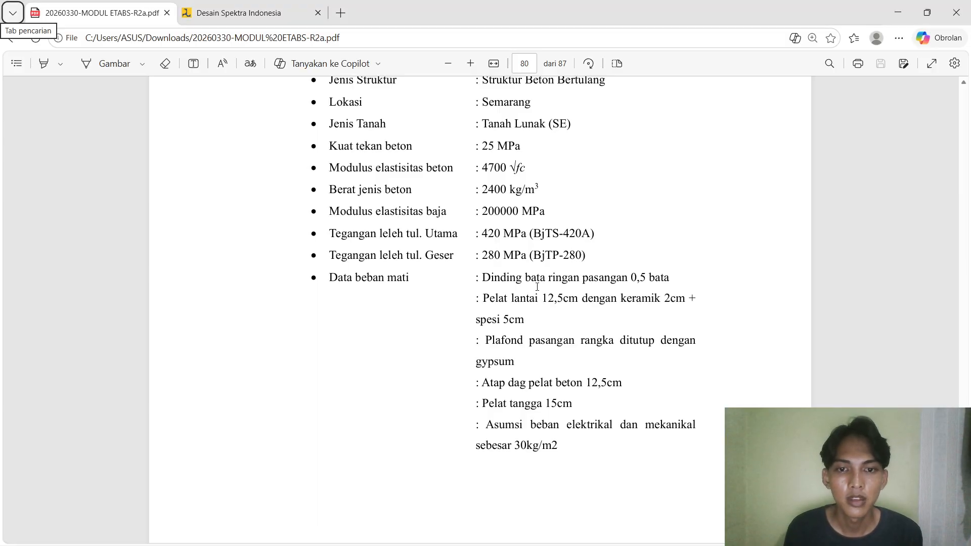
{"action": "scroll", "coordinate": [537, 287], "scroll_direction": "down", "scroll_amount": 3}
{"action": "scroll", "coordinate": [508, 278], "scroll_direction": "up", "scroll_amount": 5}
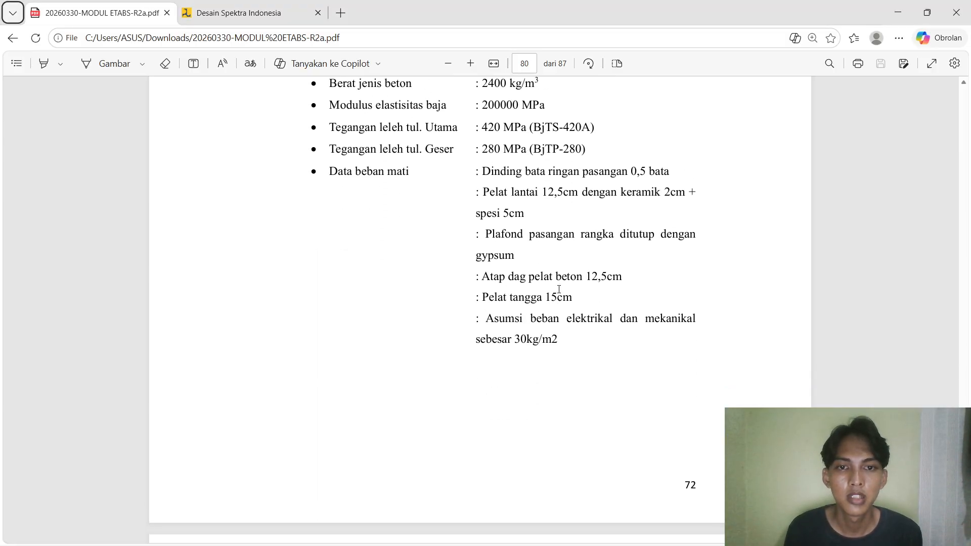
{"action": "key", "text": "alt+Tab"}
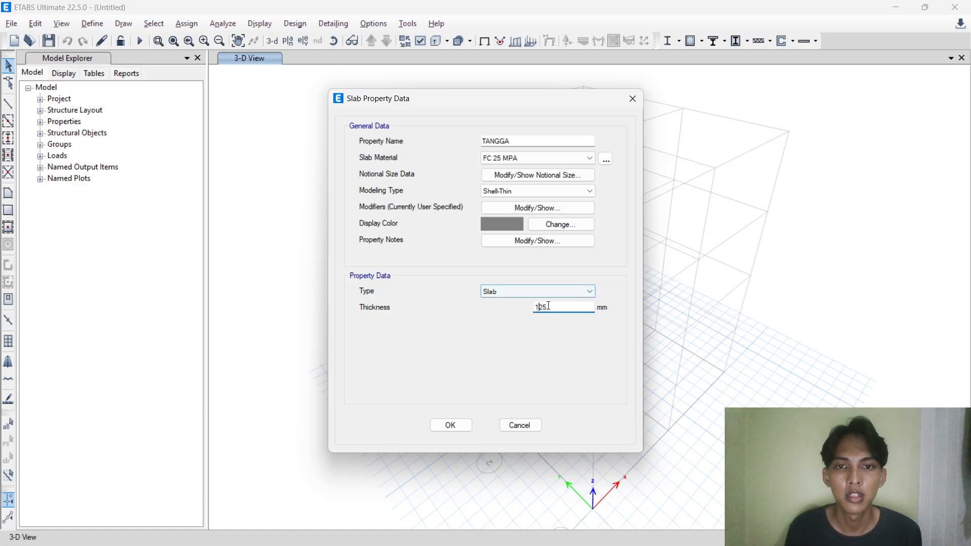
{"action": "mouse_move", "coordinate": [550, 308]}
{"action": "left_mouse_down"}
{"action": "mouse_move", "coordinate": [536, 307]}
{"action": "mouse_move", "coordinate": [552, 311]}
{"action": "left_mouse_up"}
{"action": "left_click", "coordinate": [542, 307]}
{"action": "type", "text": "5"}
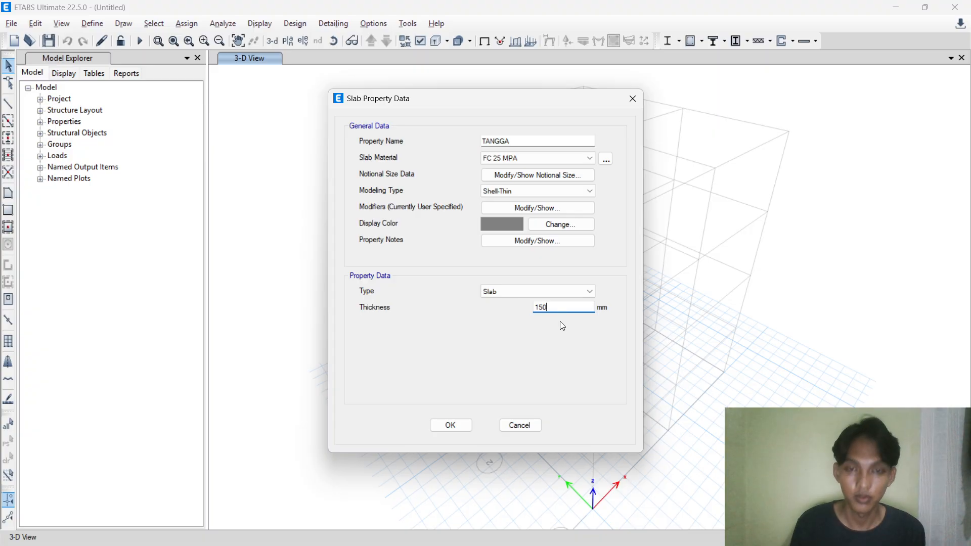
{"action": "left_click", "coordinate": [453, 425]}
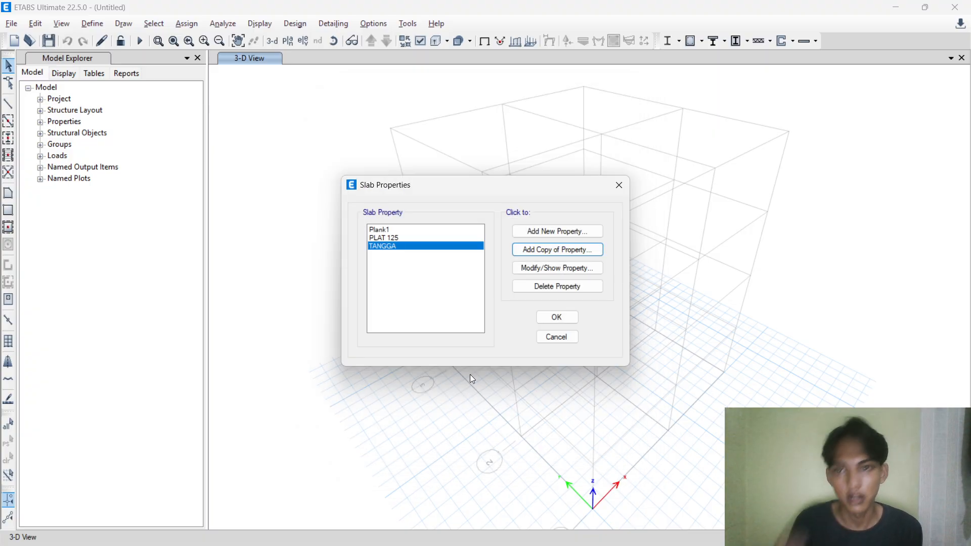
{"action": "left_click", "coordinate": [555, 318]}
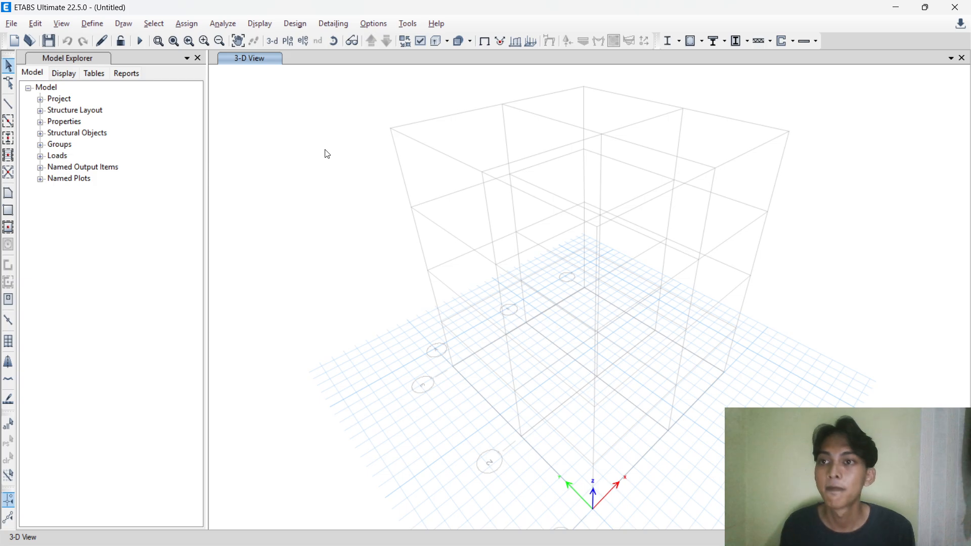
Define three additional rigid diaphragms, D2, D3 and D4, and save the diaphragm list.
{"action": "left_click", "coordinate": [92, 24]}
{"action": "left_click", "coordinate": [135, 99]}
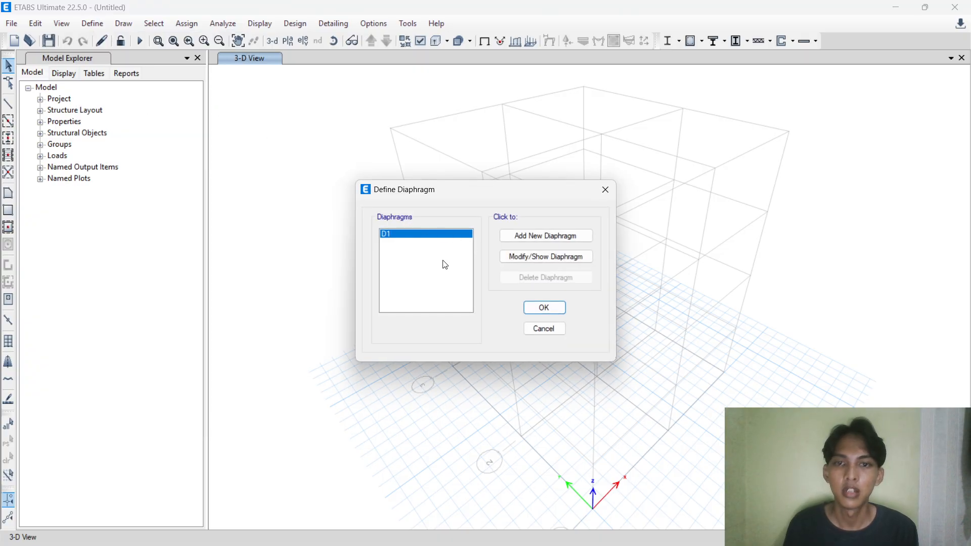
{"action": "left_click", "coordinate": [531, 235]}
{"action": "left_click", "coordinate": [455, 320]}
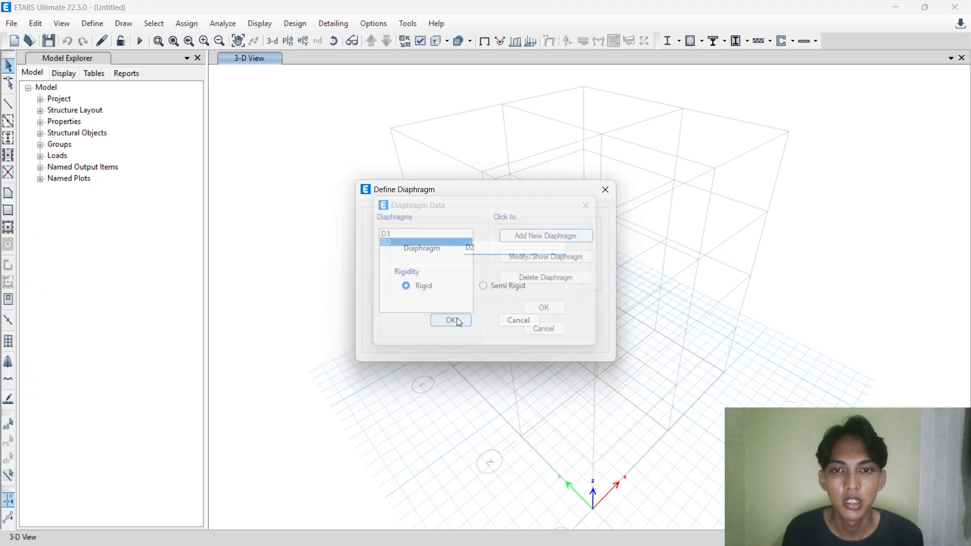
{"action": "left_click", "coordinate": [543, 238]}
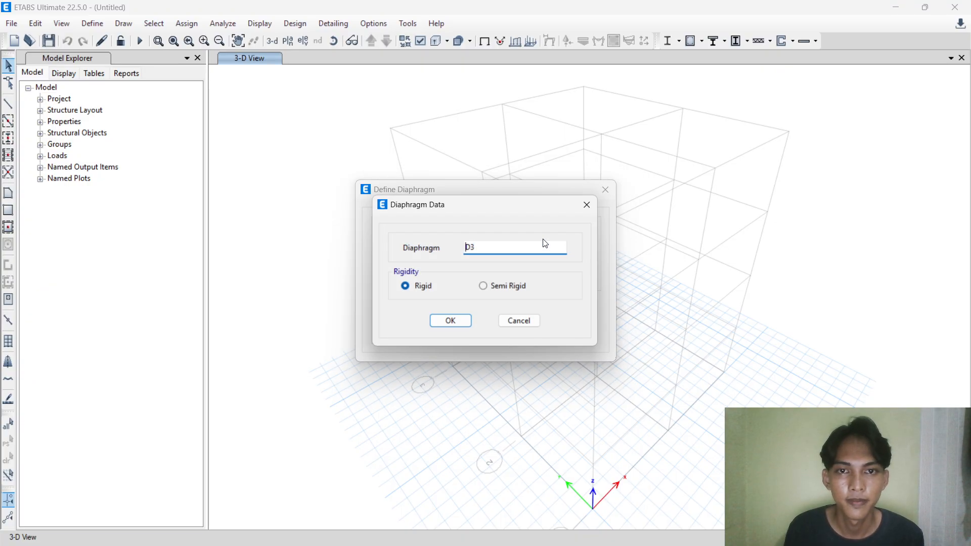
{"action": "left_click", "coordinate": [449, 320]}
{"action": "left_click", "coordinate": [539, 235]}
{"action": "key", "text": "Return"}
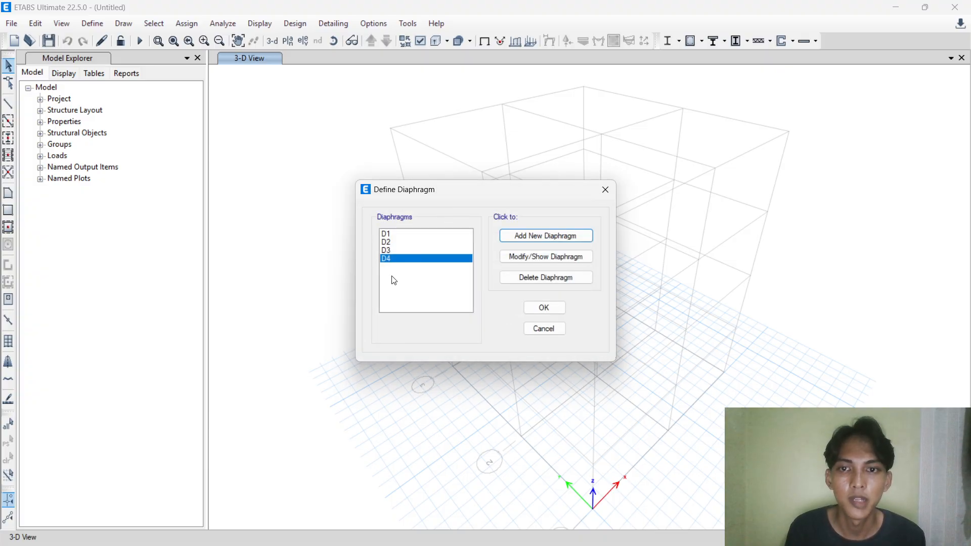
{"action": "left_click", "coordinate": [537, 308]}
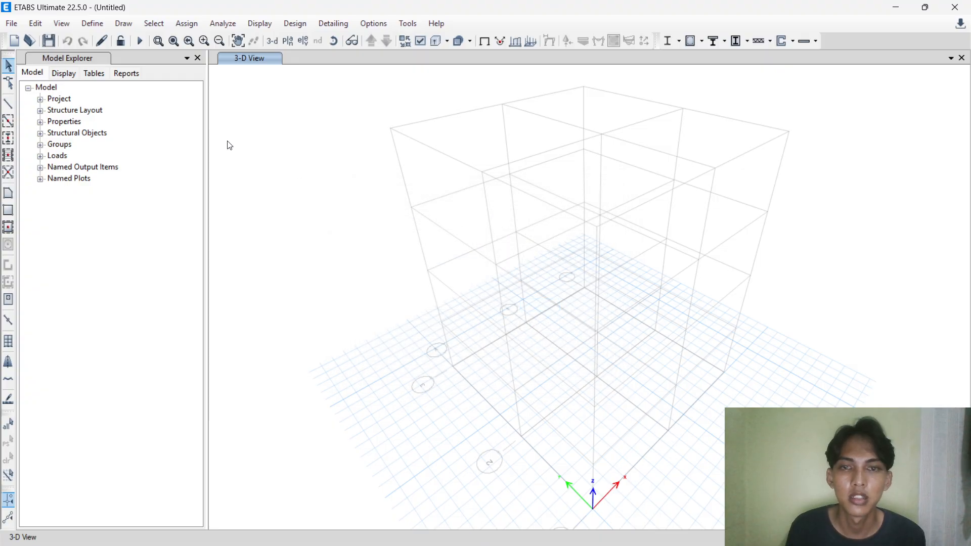
Start a new response spectrum function of type ASCE7-16.
{"action": "left_click", "coordinate": [93, 26]}
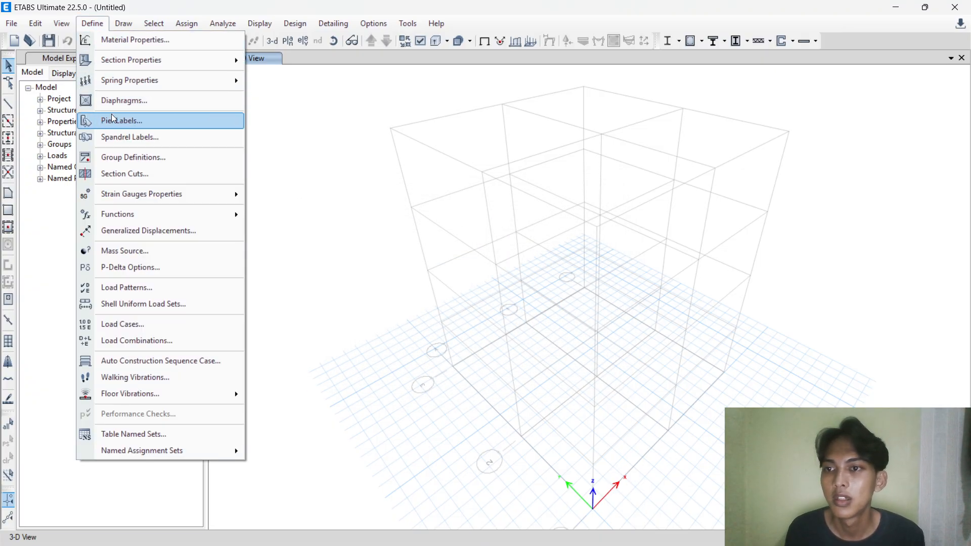
{"action": "mouse_move", "coordinate": [142, 212]}
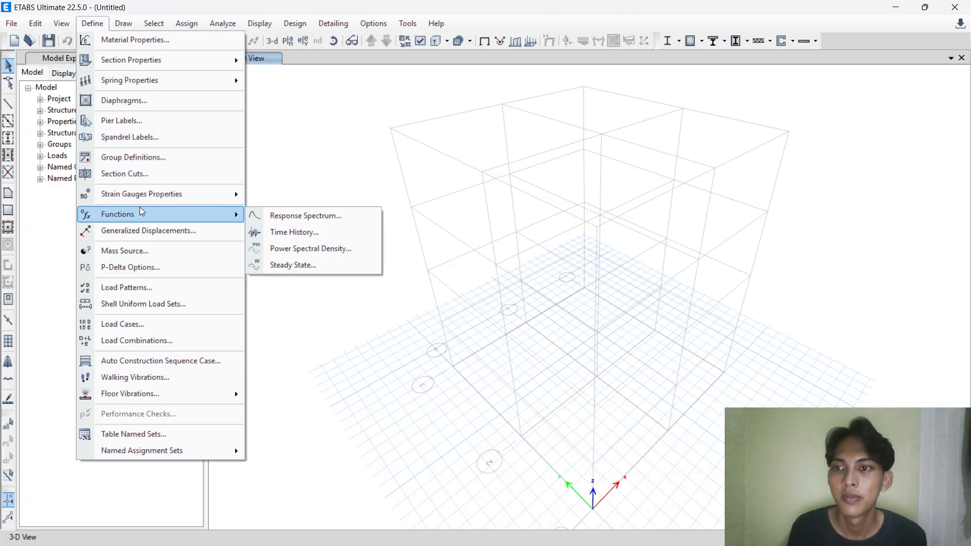
{"action": "left_click", "coordinate": [261, 224]}
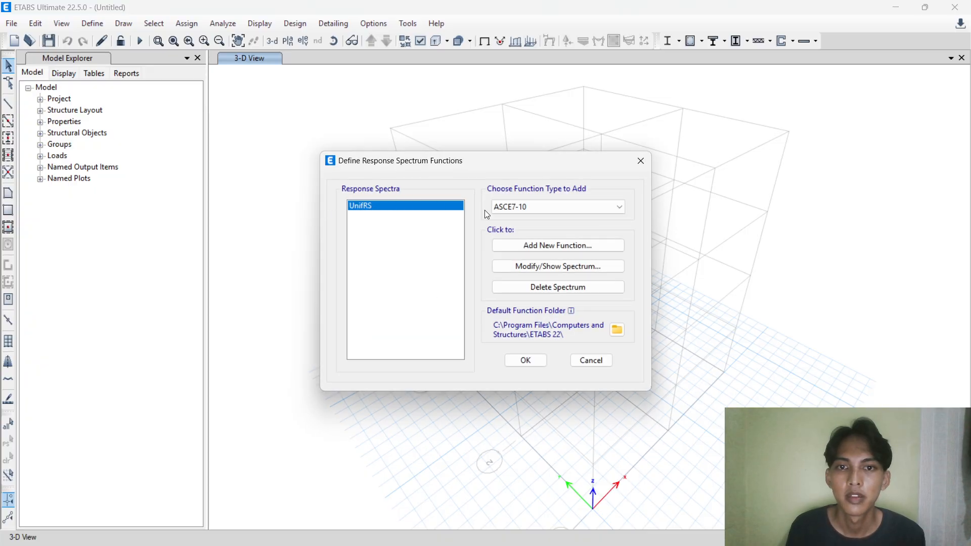
{"action": "left_click", "coordinate": [508, 207]}
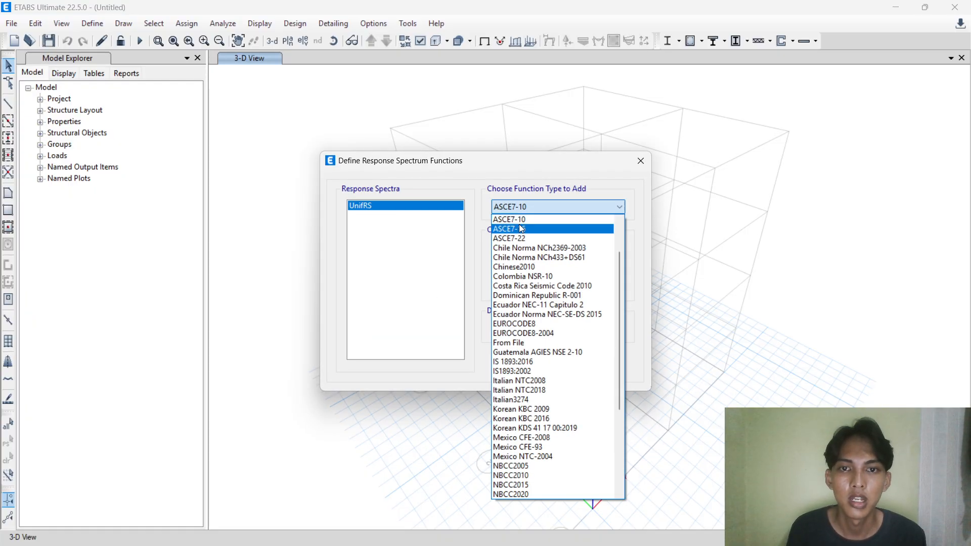
{"action": "left_click", "coordinate": [521, 229]}
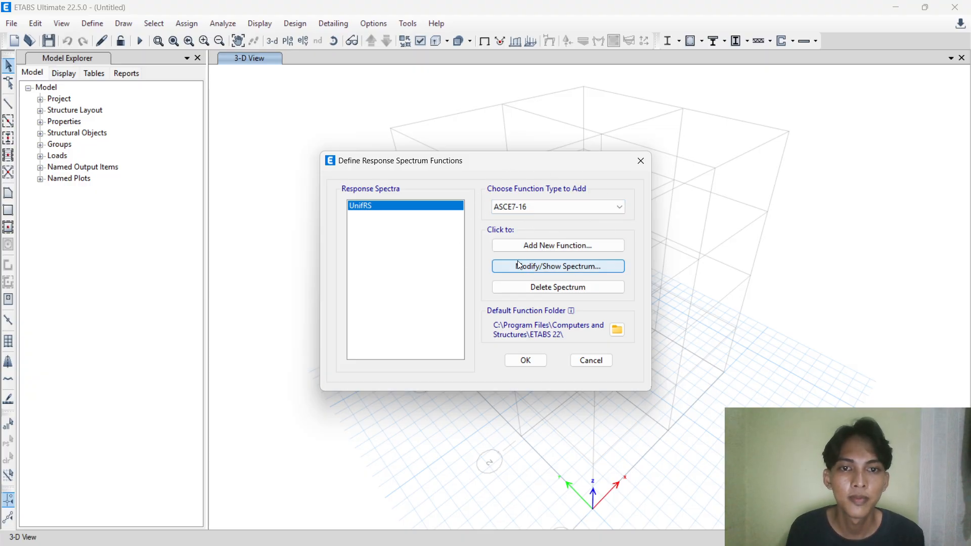
{"action": "left_click", "coordinate": [512, 245]}
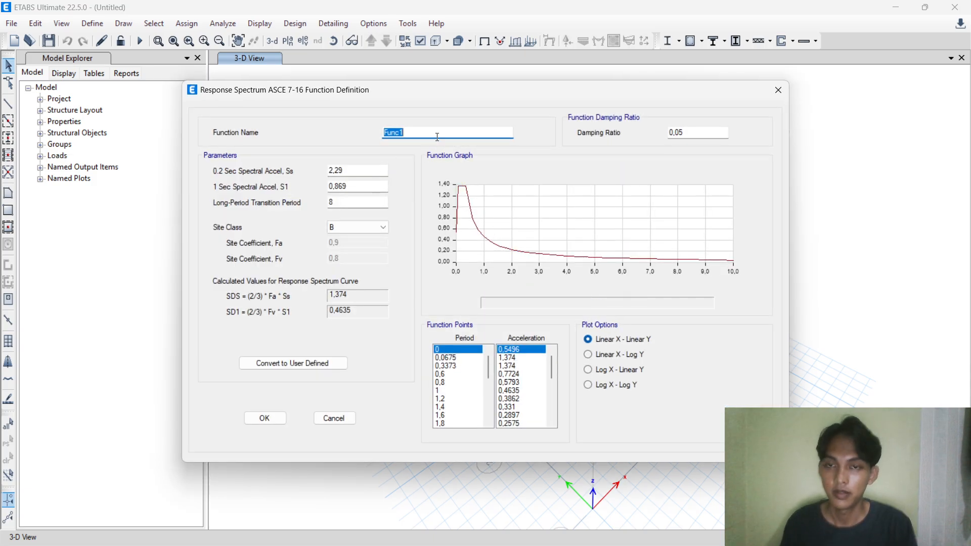
Check the building's location in the PDF module and name the response spectrum function RS SEMARANG in ETABS.
{"action": "type", "text": "RS"}
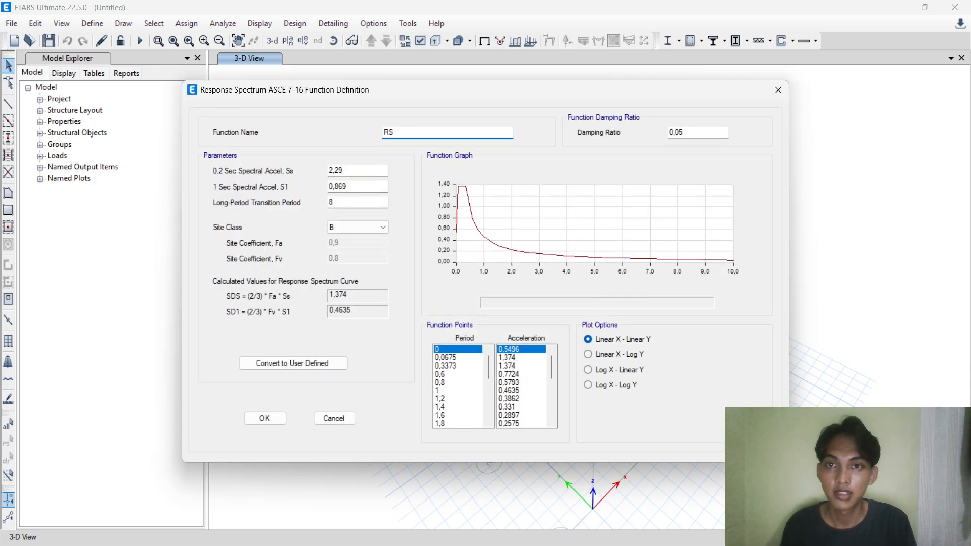
{"action": "key", "text": "alt+Tab"}
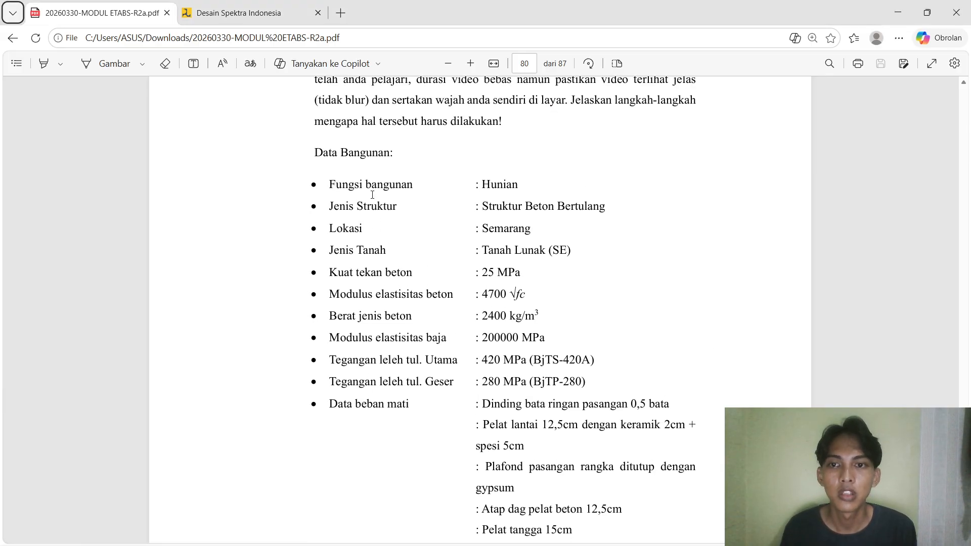
{"action": "key", "text": "alt+Tab"}
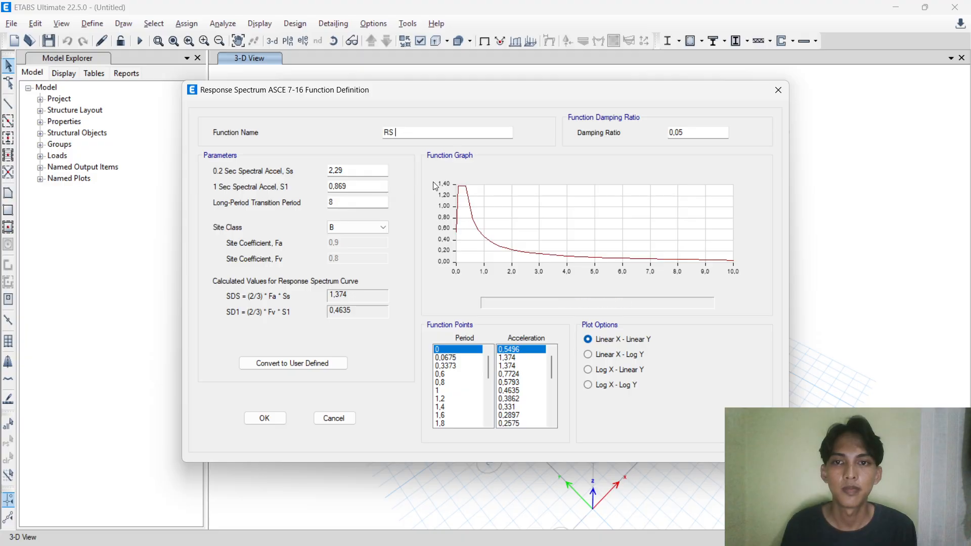
{"action": "type", "text": "SEMA"}
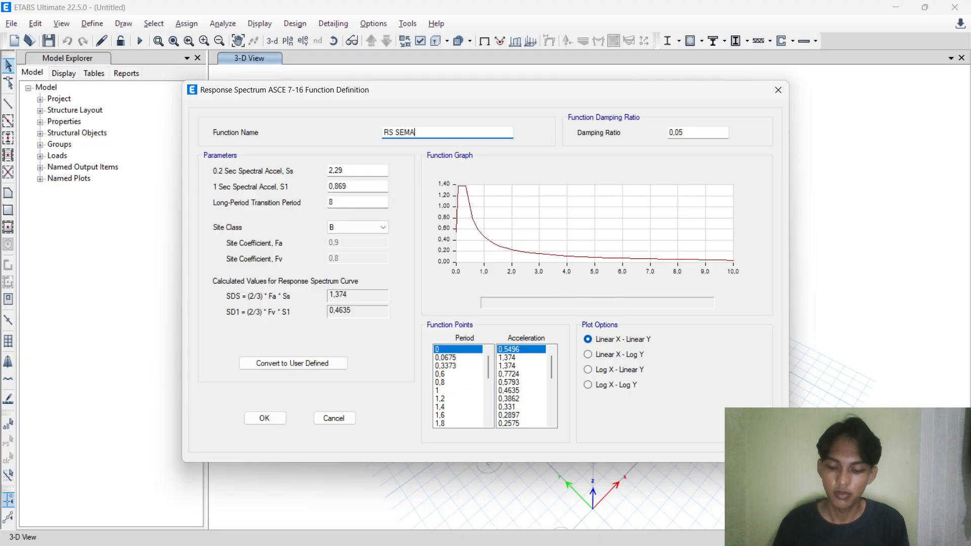
{"action": "type", "text": "RANG"}
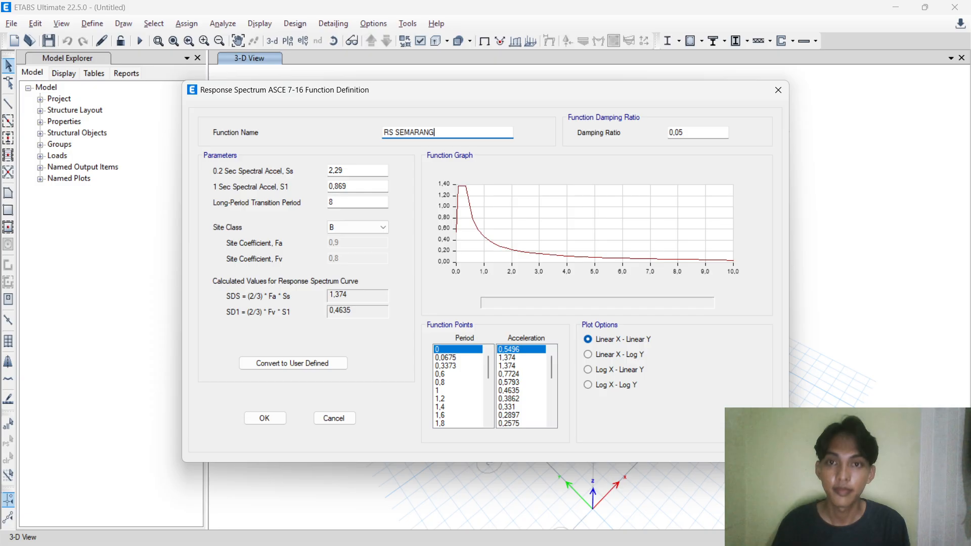
Switch to the Desain Spektra Indonesia website in the browser to find the Ss value, and dismiss the Google Maps notice.
{"action": "left_click", "coordinate": [347, 170]}
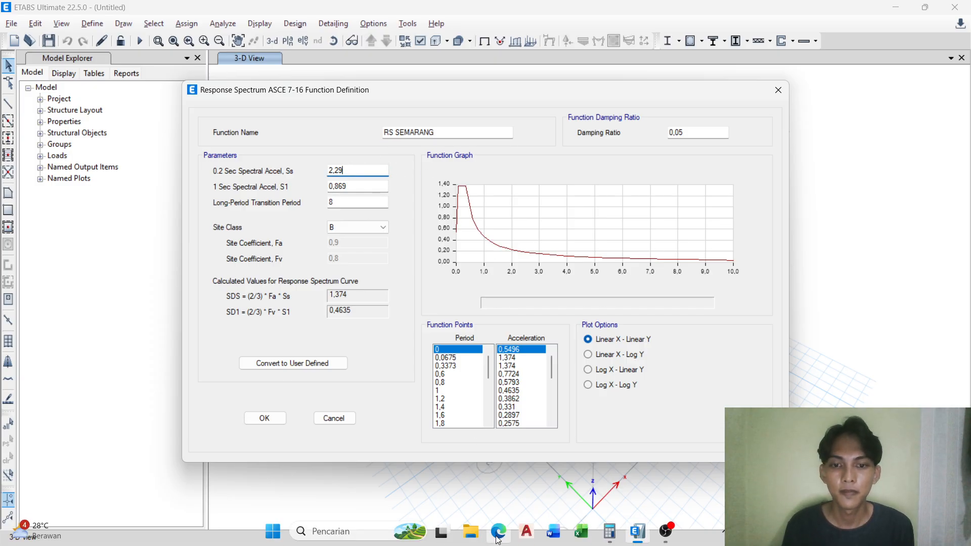
{"action": "mouse_move", "coordinate": [507, 535]}
{"action": "left_click", "coordinate": [501, 470]}
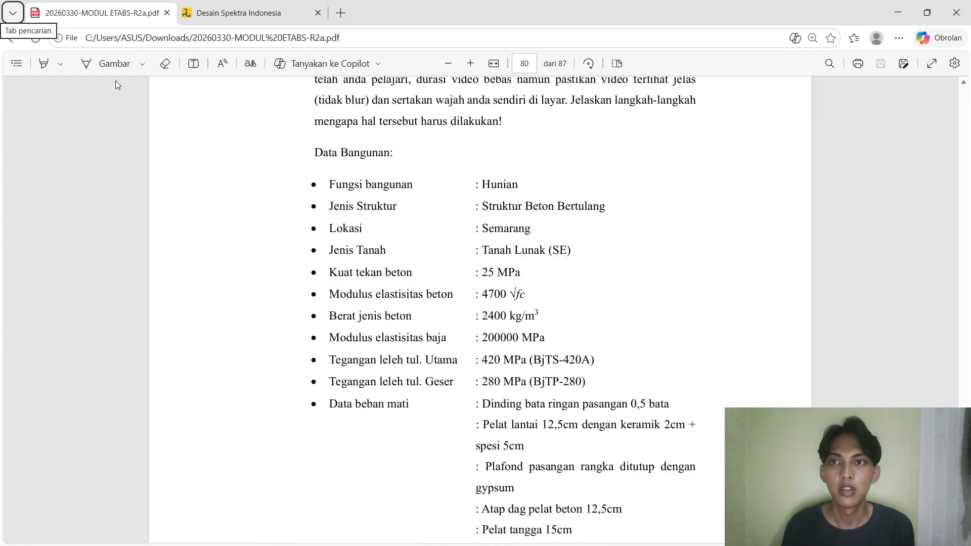
{"action": "left_click", "coordinate": [188, 15]}
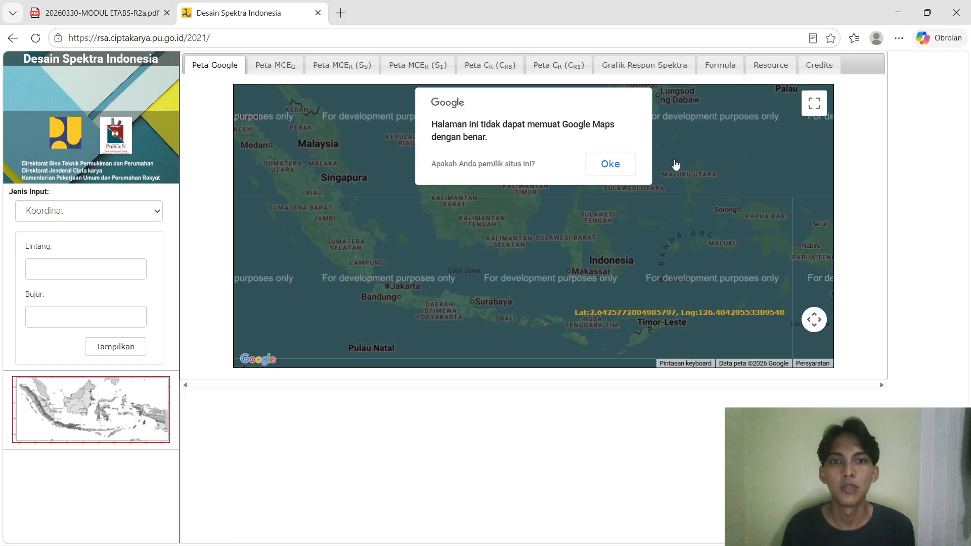
{"action": "left_click", "coordinate": [621, 168]}
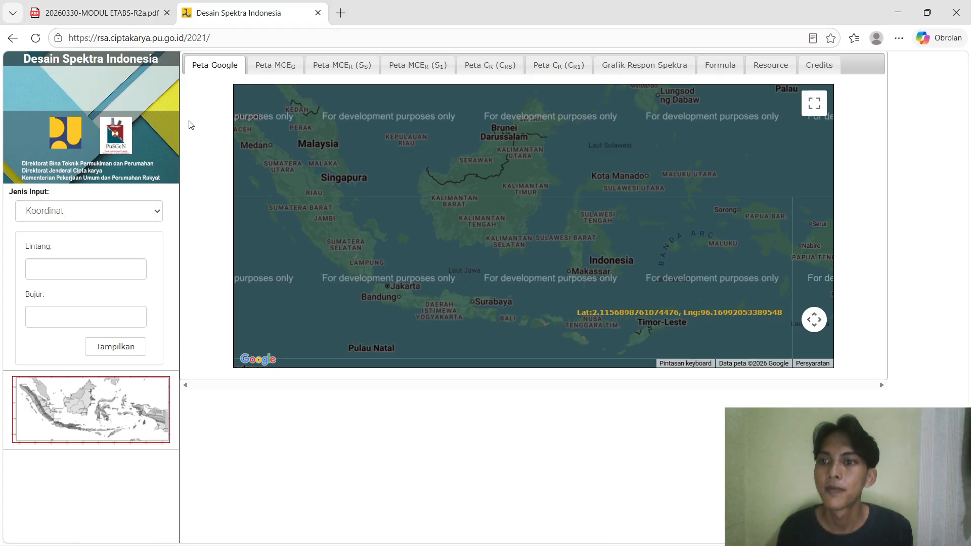
Set the input type to Nama Kota and display the design response spectrum for the city of Semarang.
{"action": "left_click", "coordinate": [102, 217]}
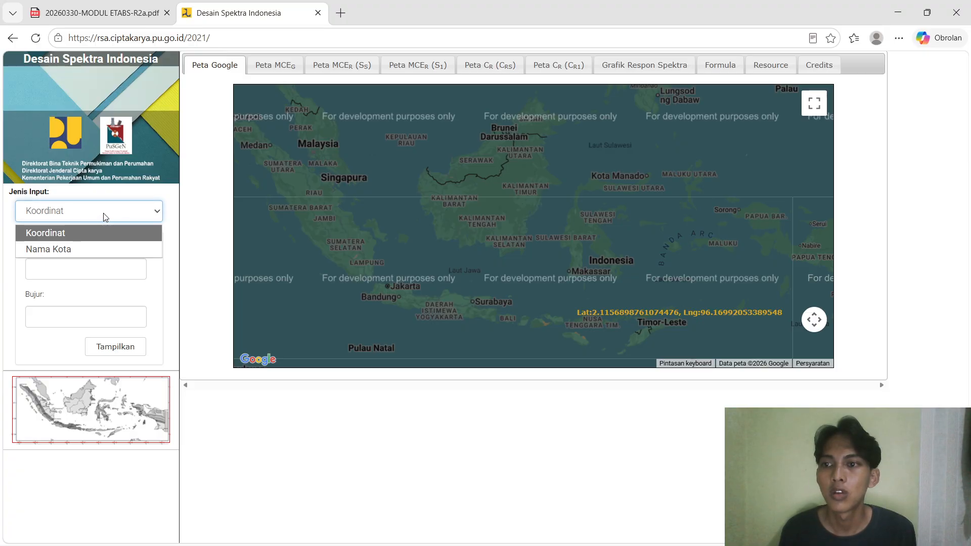
{"action": "left_click", "coordinate": [48, 249]}
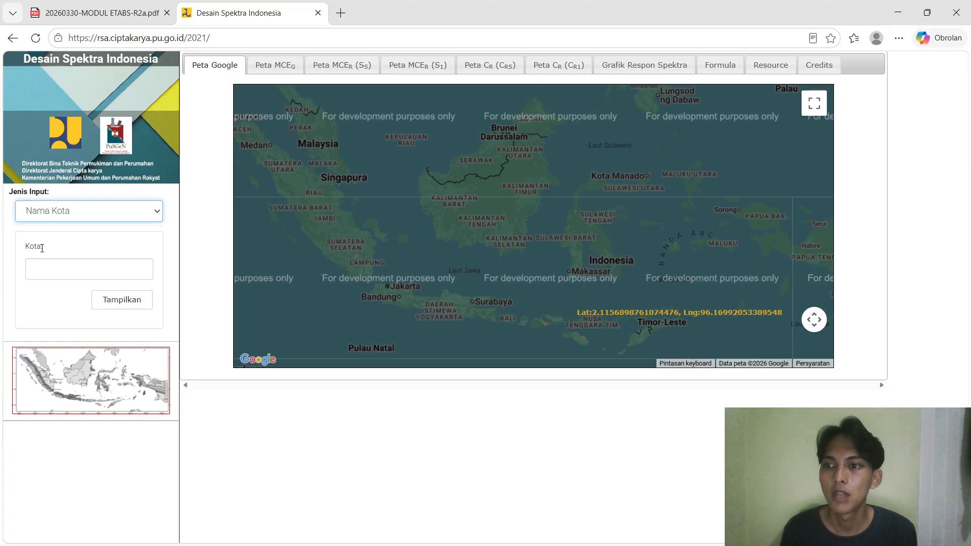
{"action": "left_click", "coordinate": [74, 264]}
{"action": "type", "text": "SEMARANG"}
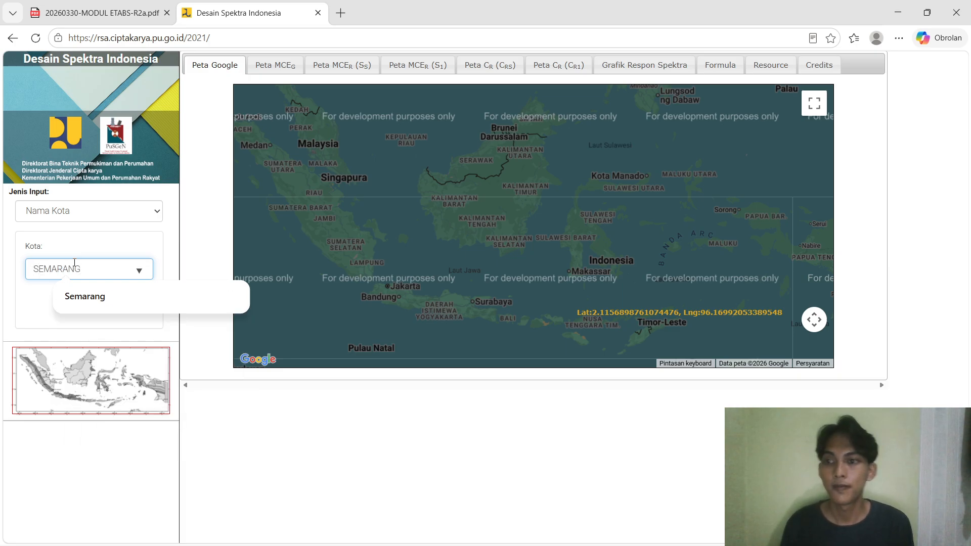
{"action": "left_click", "coordinate": [96, 297]}
{"action": "left_click", "coordinate": [134, 301]}
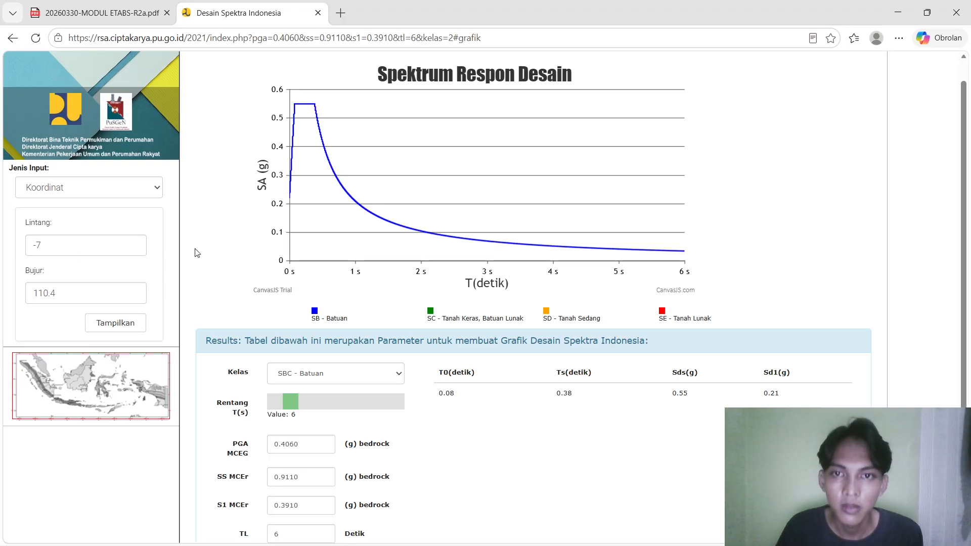
Check the soil type in the PDF module and set the website's site class to SE - Tanah Lunak.
{"action": "scroll", "coordinate": [256, 248], "scroll_direction": "down", "scroll_amount": 1}
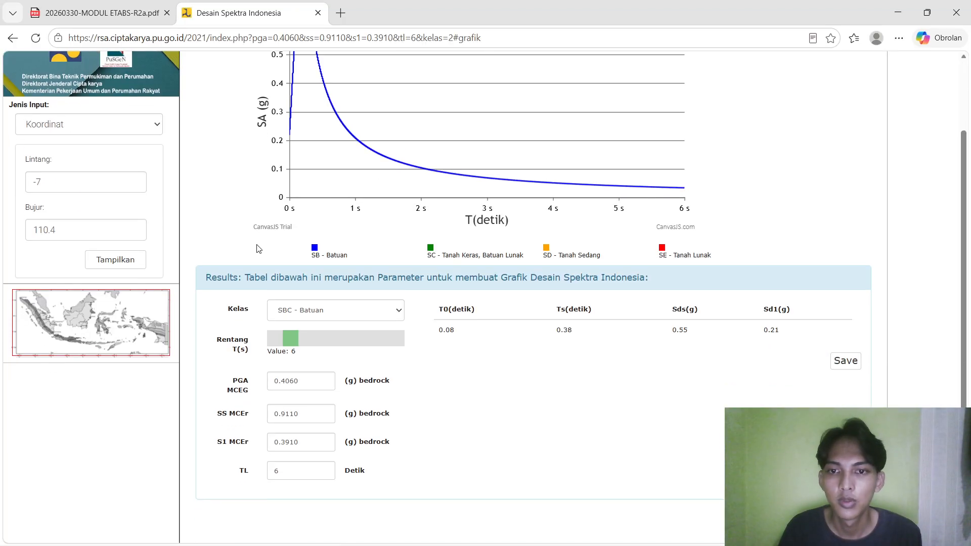
{"action": "key", "text": "alt+Tab"}
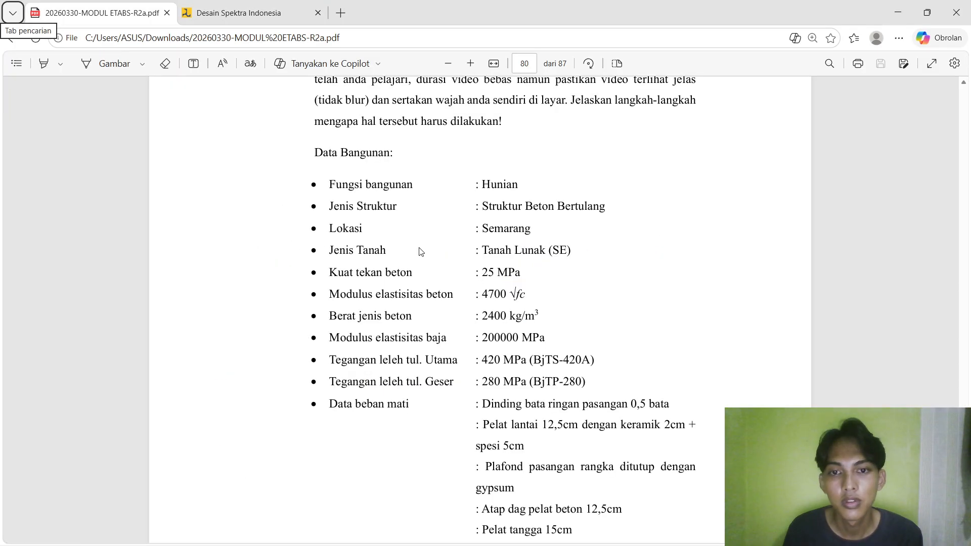
{"action": "scroll", "coordinate": [386, 245], "scroll_direction": "down", "scroll_amount": 1}
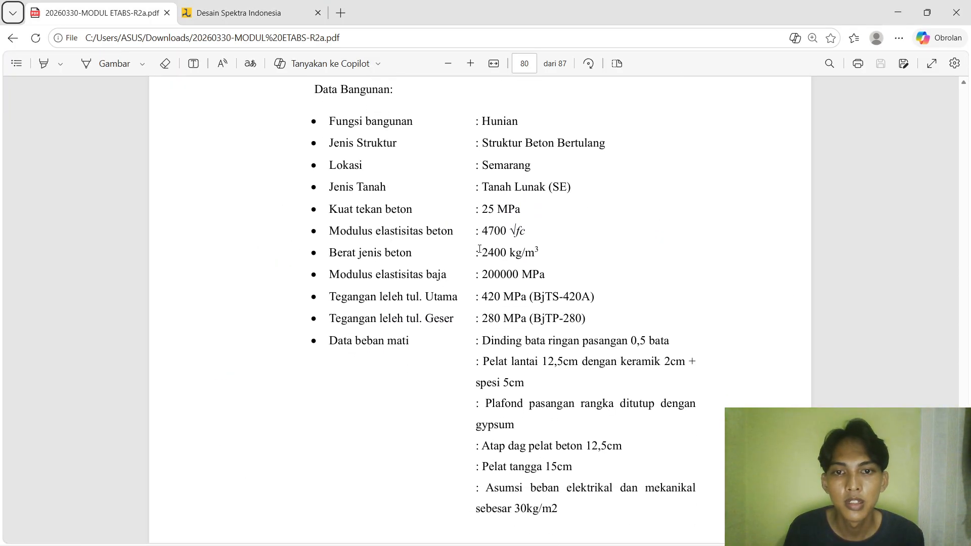
{"action": "scroll", "coordinate": [550, 202], "scroll_direction": "up", "scroll_amount": 2}
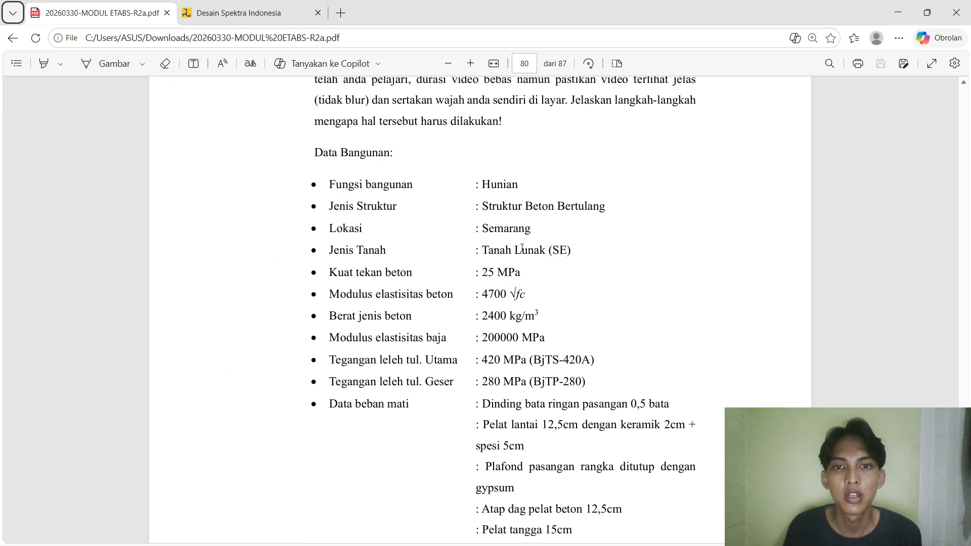
{"action": "left_click", "coordinate": [281, 17]}
{"action": "left_click", "coordinate": [344, 310]}
{"action": "left_click", "coordinate": [327, 391]}
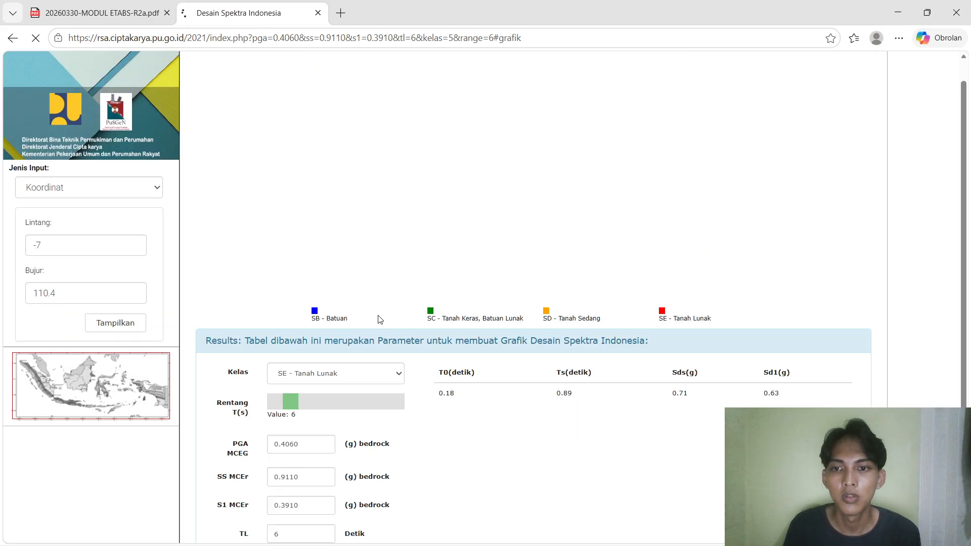
{"action": "scroll", "coordinate": [512, 247], "scroll_direction": "down", "scroll_amount": 2}
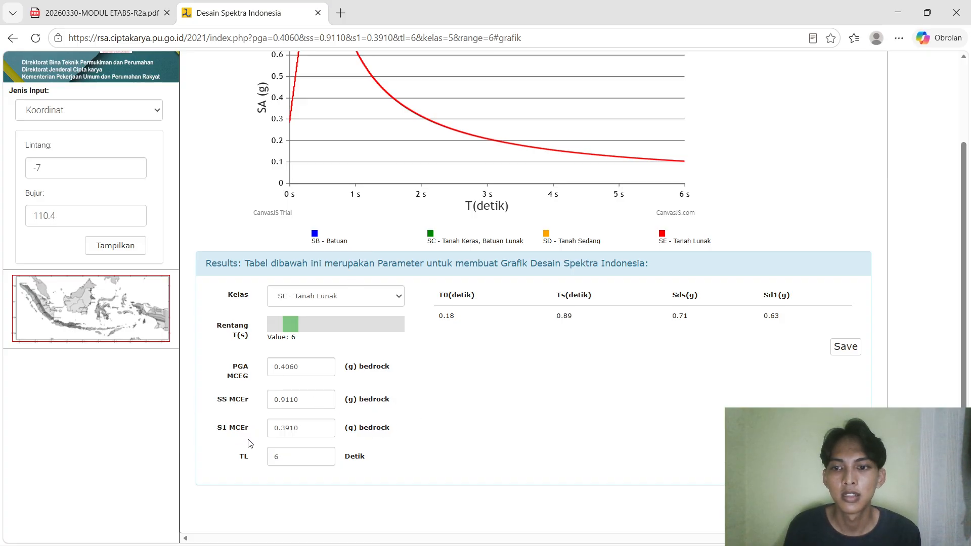
Copy the SS MCEr value 0.9110 from the spectra website and paste it as the 0.2 Sec Spectral Accel, Ss in ETABS.
{"action": "key", "text": "alt+Tab"}
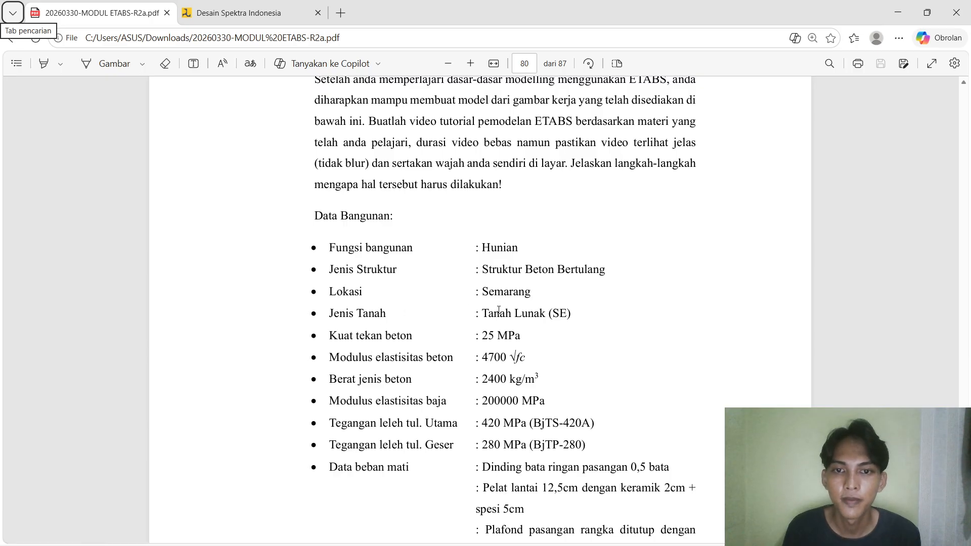
{"action": "key", "text": "alt+Tab"}
{"action": "double_click", "coordinate": [293, 401]}
{"action": "key", "text": "ctrl+c"}
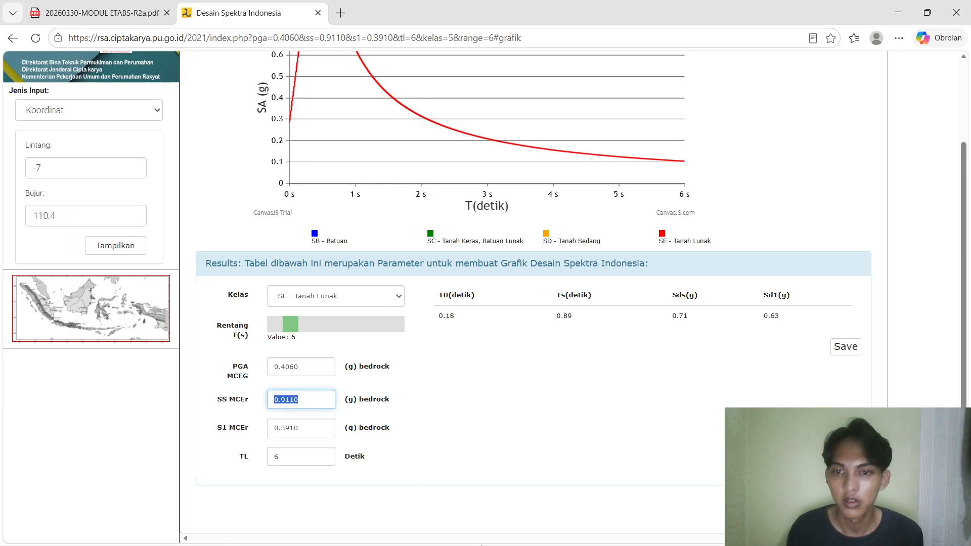
{"action": "mouse_move", "coordinate": [576, 537]}
{"action": "left_click", "coordinate": [636, 537]}
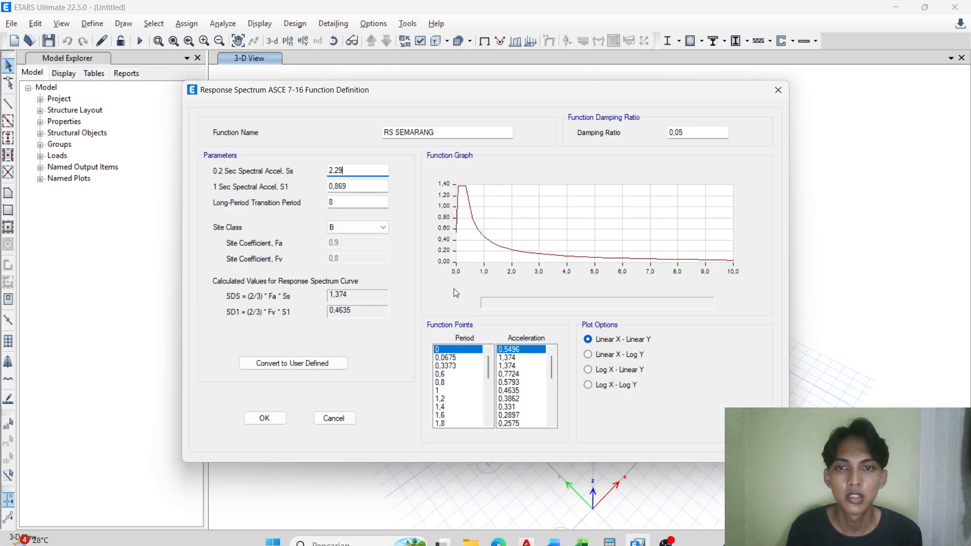
{"action": "double_click", "coordinate": [353, 171]}
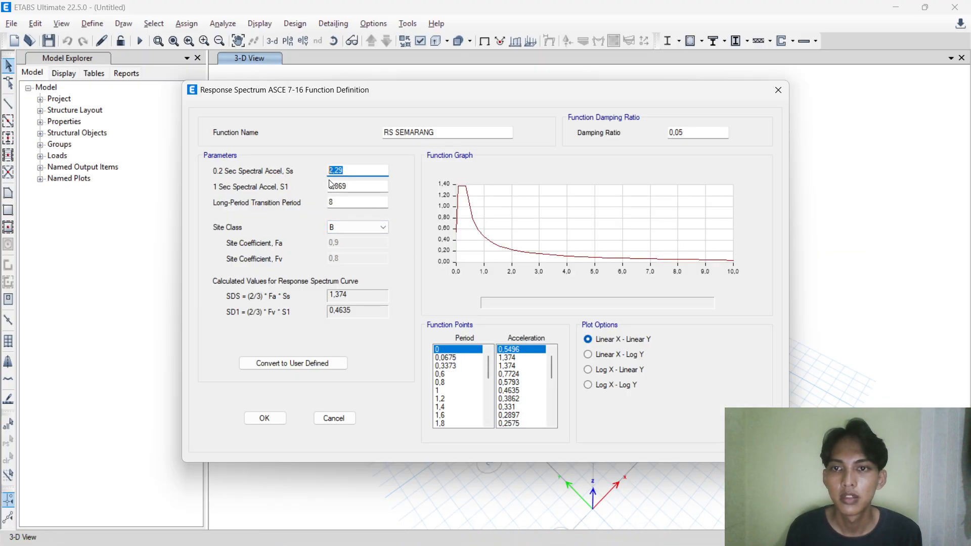
{"action": "key", "text": "ctrl+v"}
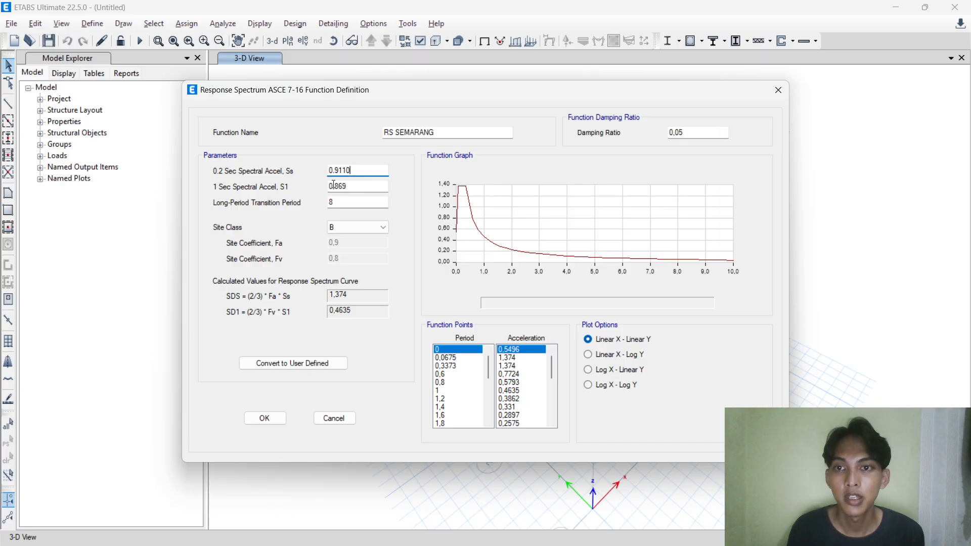
Correct the 0.2 Sec Spectral Accel, Ss to 0,911 using a decimal comma.
{"action": "left_click_drag", "start_coordinate": [348, 189], "coordinate": [322, 190]}
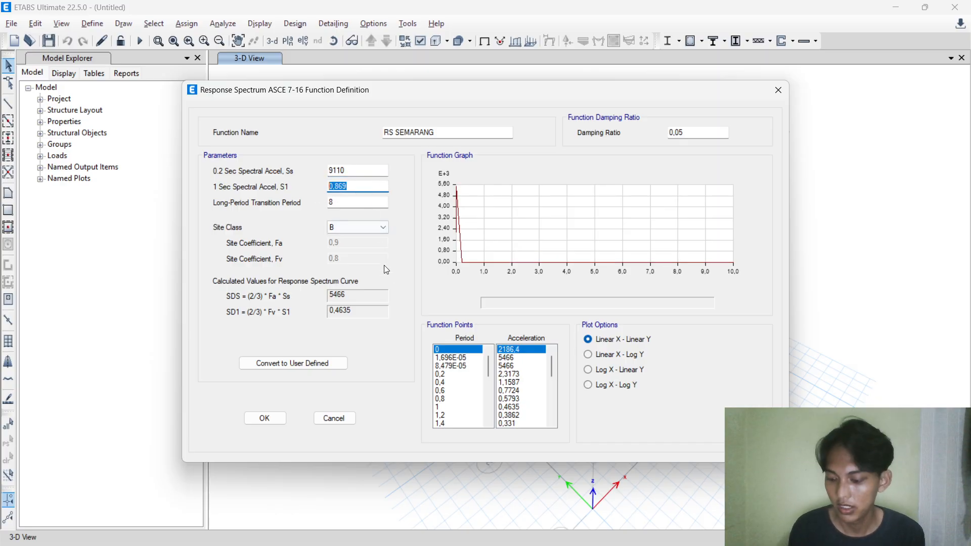
{"action": "left_click", "coordinate": [330, 171]}
{"action": "type", "text": "0,"}
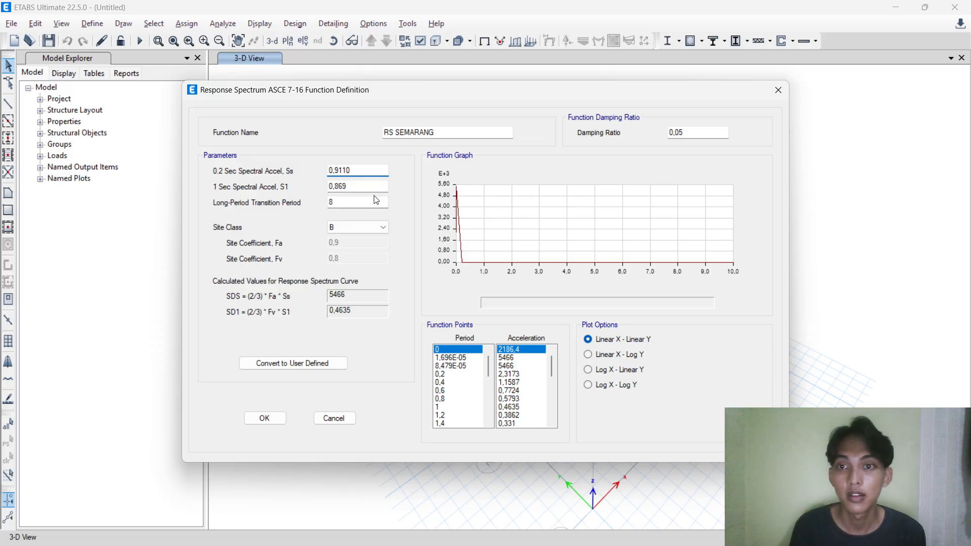
{"action": "double_click", "coordinate": [335, 170]}
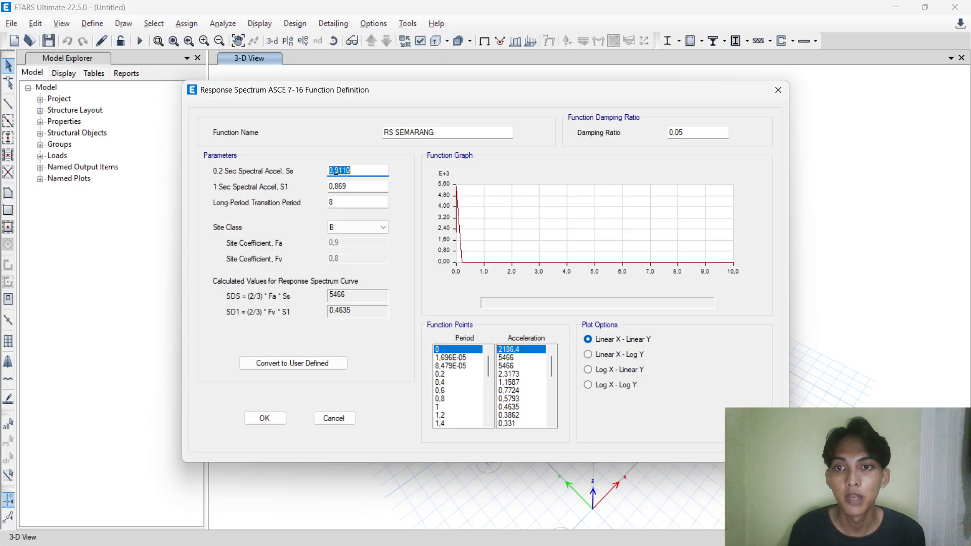
{"action": "type", "text": "0,911"}
{"action": "key", "text": "Tab"}
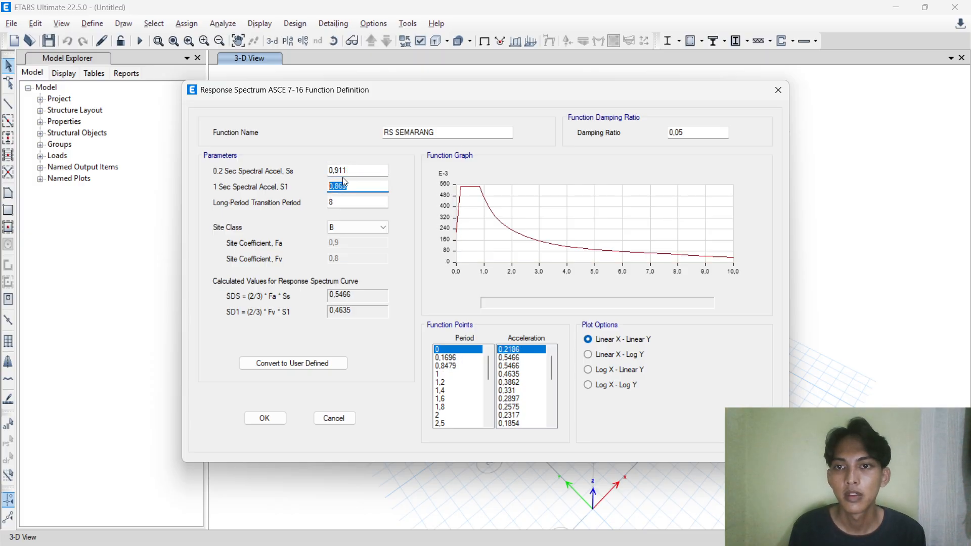
Look up S1 MCEr on the spectra website and set the 1 Sec Spectral Accel, S1 in ETABS to 0,391.
{"action": "key", "text": "alt+Tab"}
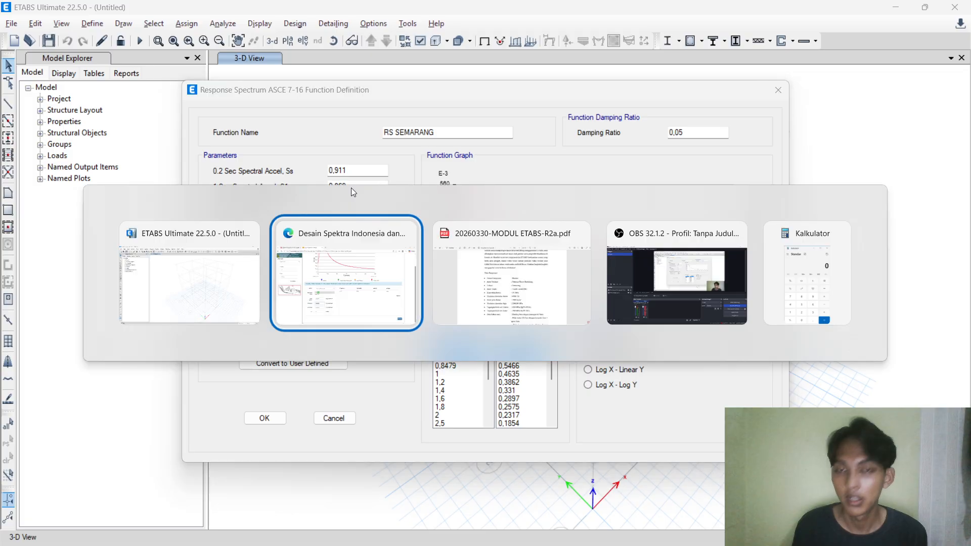
{"action": "left_click_drag", "start_coordinate": [304, 429], "coordinate": [268, 439]}
{"action": "left_click", "coordinate": [269, 440]}
{"action": "mouse_move", "coordinate": [524, 544]}
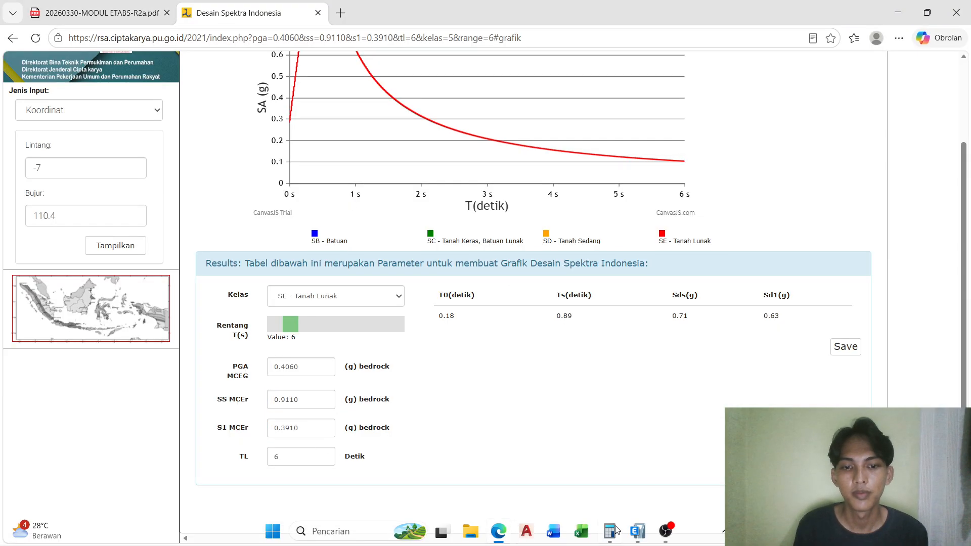
{"action": "left_click", "coordinate": [637, 536]}
{"action": "left_click", "coordinate": [354, 185]}
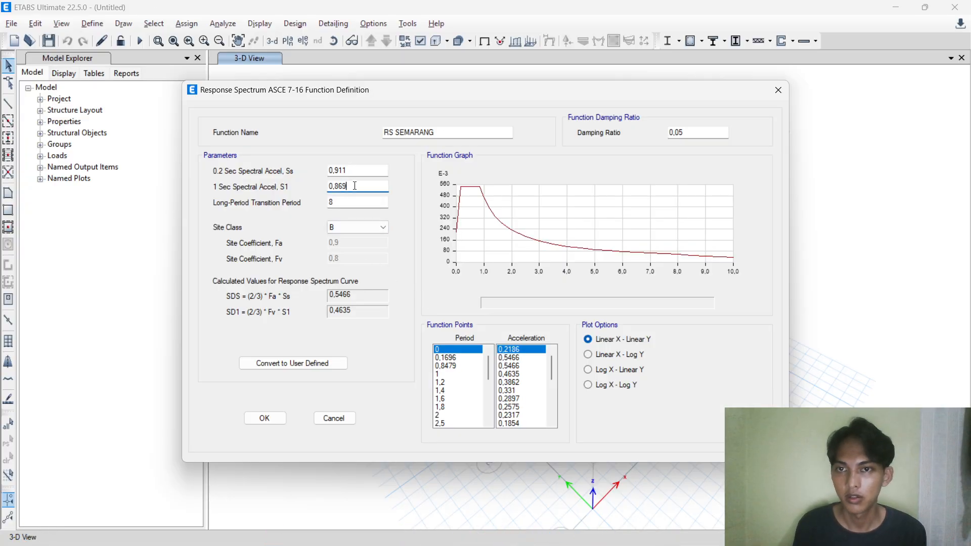
{"action": "type", "text": "391"}
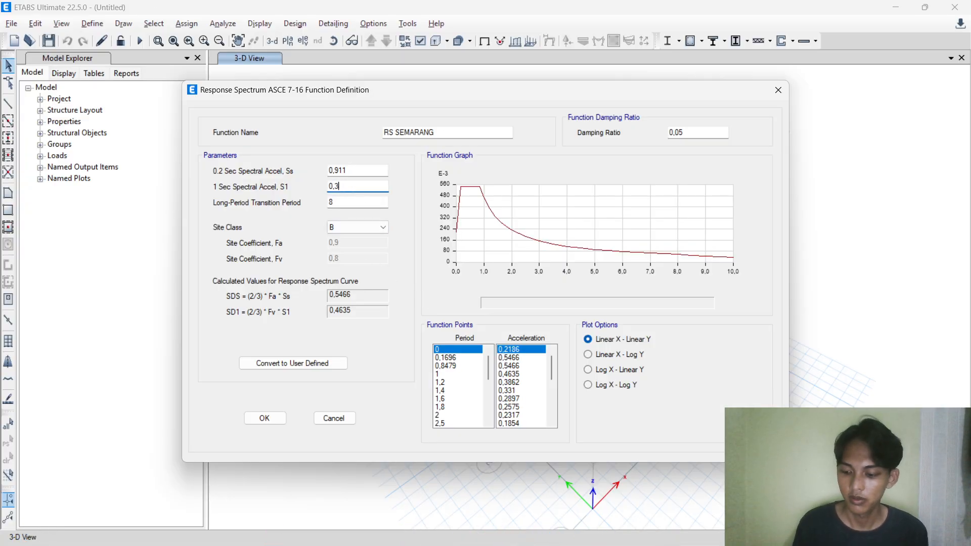
Check TL on the website, set the Long-Period Transition Period to 6 in ETABS, and choose site class E.
{"action": "left_click", "coordinate": [357, 204]}
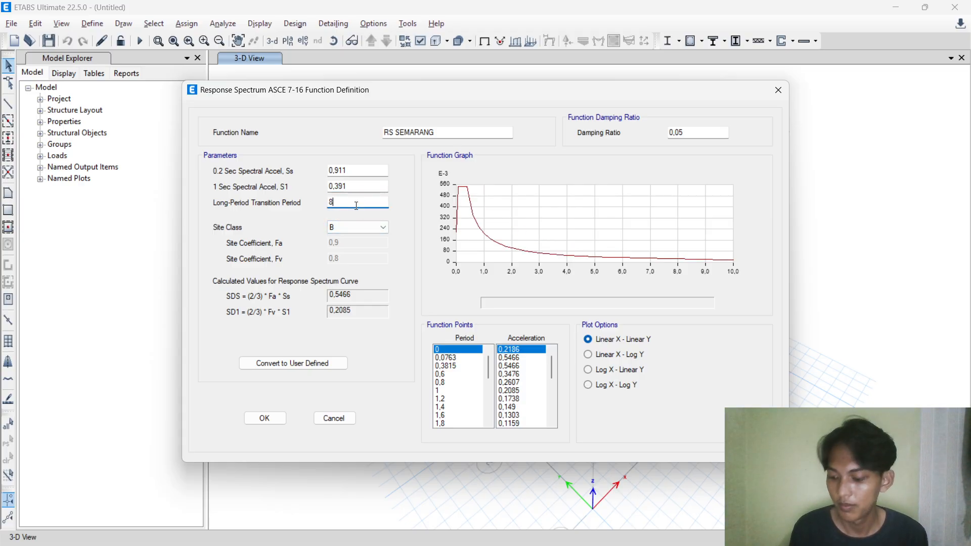
{"action": "key", "text": "alt+Tab"}
{"action": "left_click", "coordinate": [298, 457]}
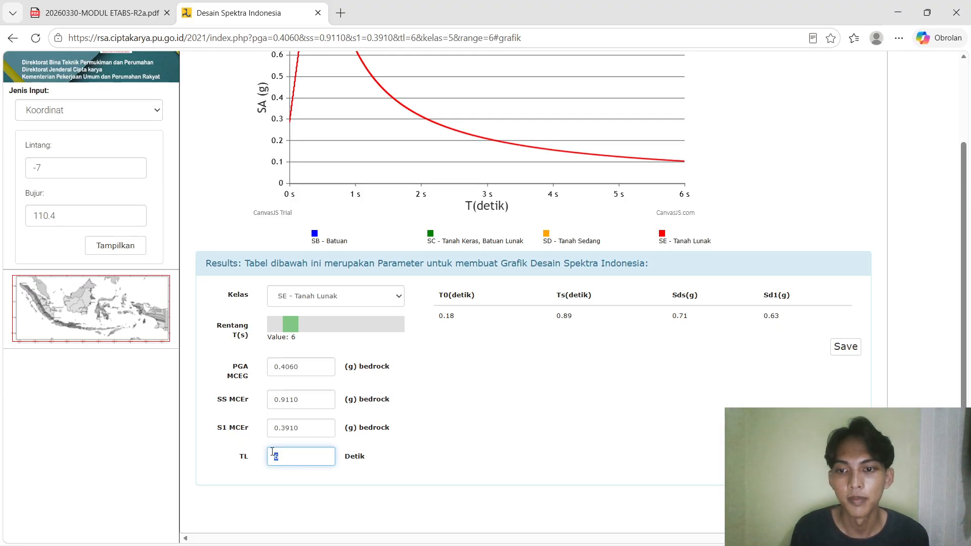
{"action": "key", "text": "alt+Tab"}
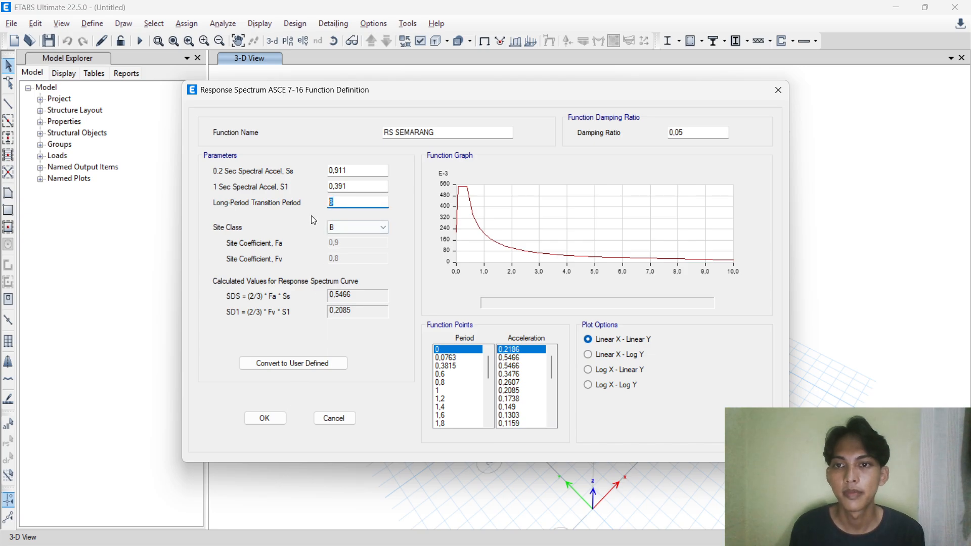
{"action": "type", "text": "6"}
{"action": "left_click", "coordinate": [366, 227]}
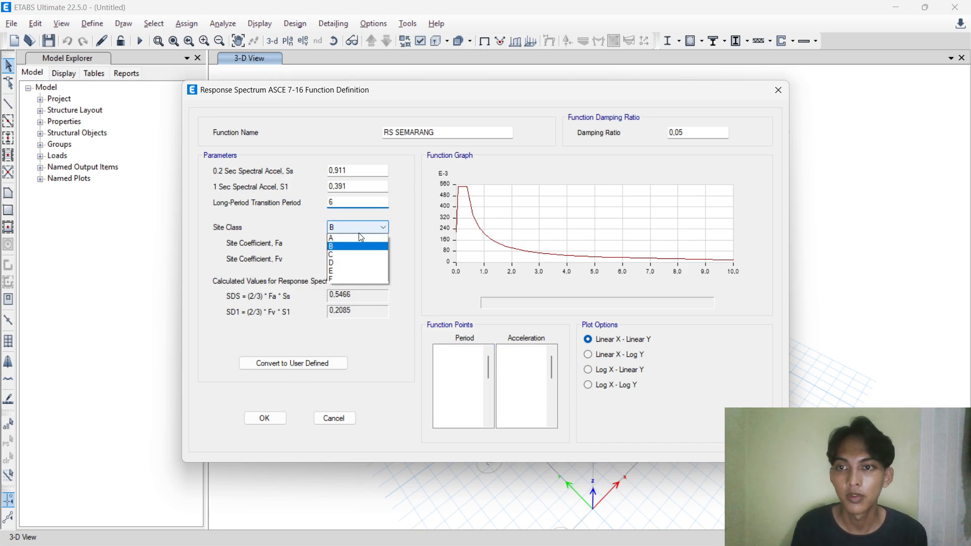
{"action": "left_click", "coordinate": [337, 271]}
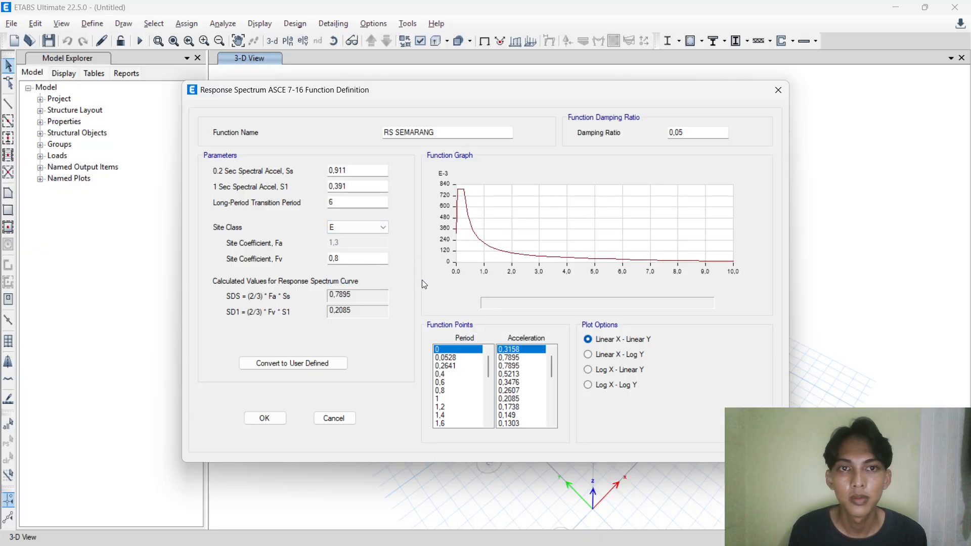
Compare the calculated SDS and SD1 with the spectra website, and accept the RS SEMARANG function in ETABS.
{"action": "key", "text": "alt+Tab"}
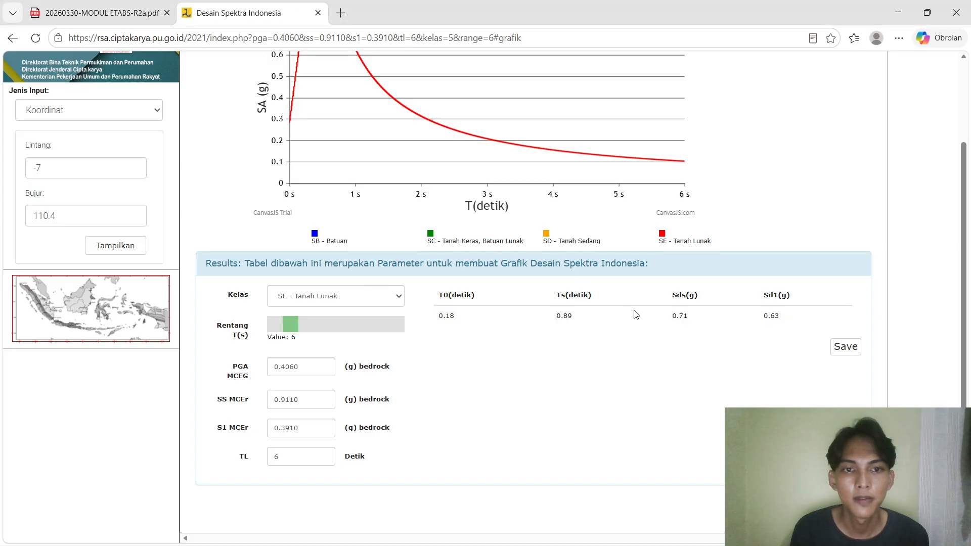
{"action": "key", "text": "alt+Tab"}
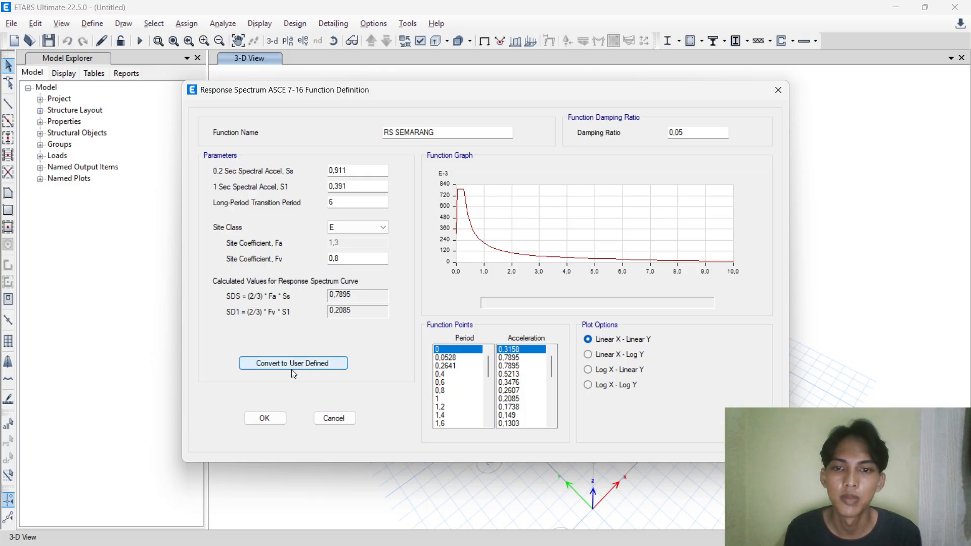
{"action": "left_click", "coordinate": [267, 417]}
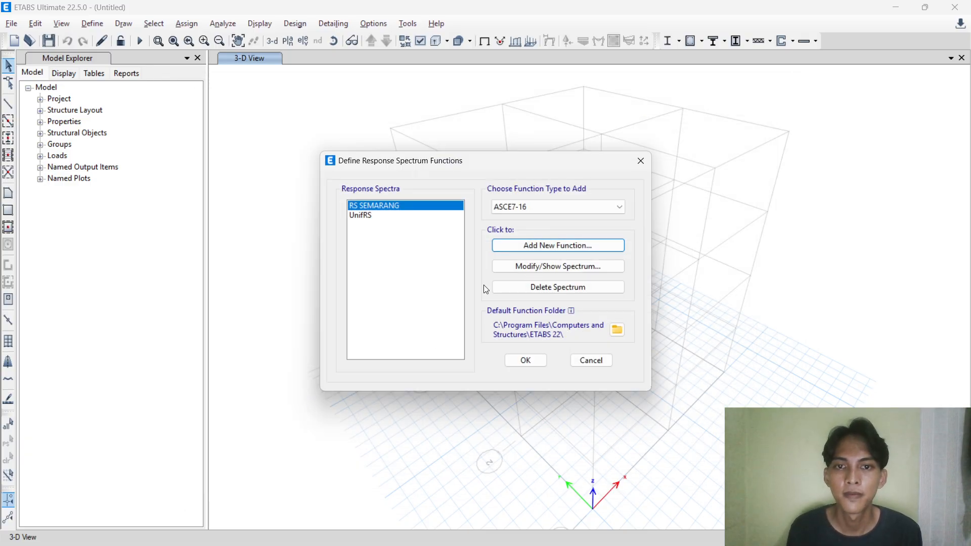
{"action": "left_click", "coordinate": [526, 361]}
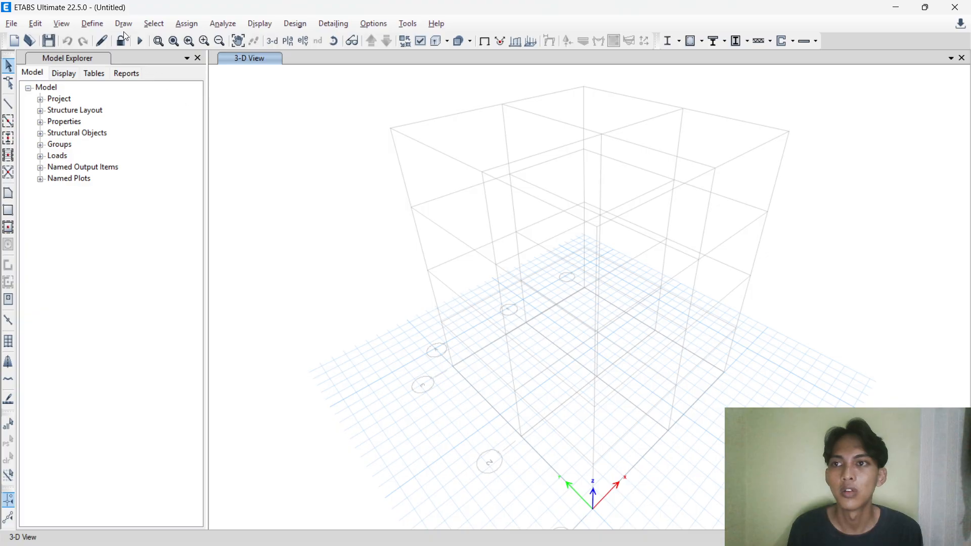
Modify mass source MsSrc1 to use specified load patterns, excluding element self mass and additional mass.
{"action": "left_click", "coordinate": [92, 23]}
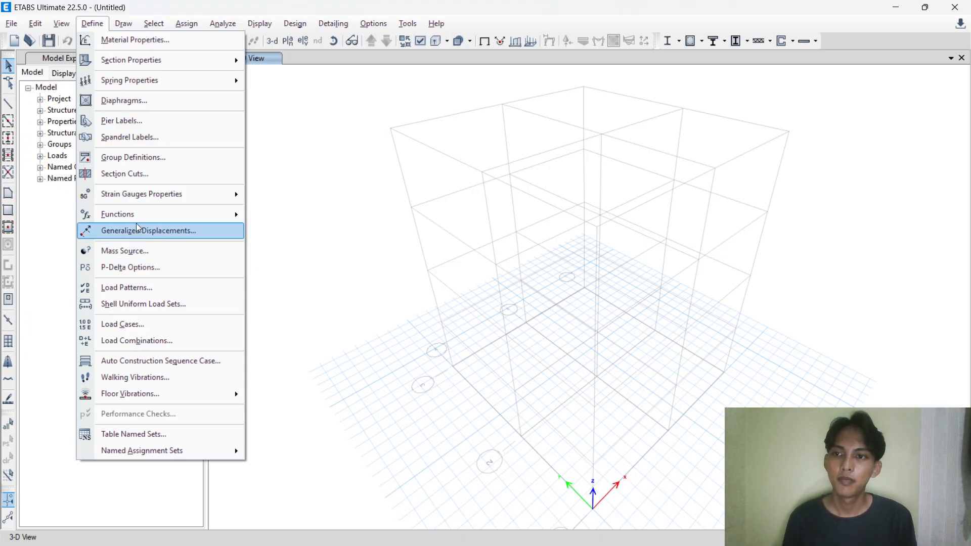
{"action": "left_click", "coordinate": [125, 250]}
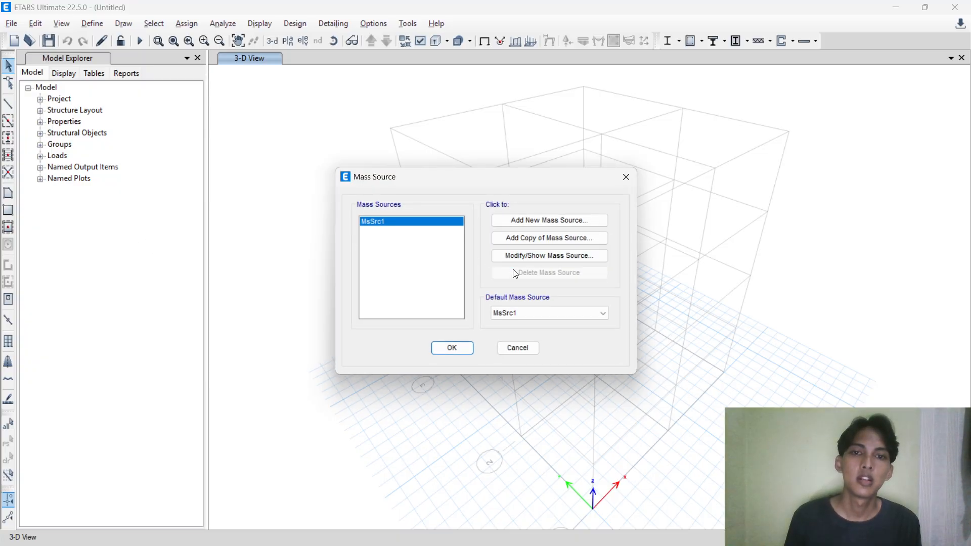
{"action": "left_click", "coordinate": [506, 257]}
{"action": "left_click", "coordinate": [251, 254]}
{"action": "left_click", "coordinate": [243, 240]}
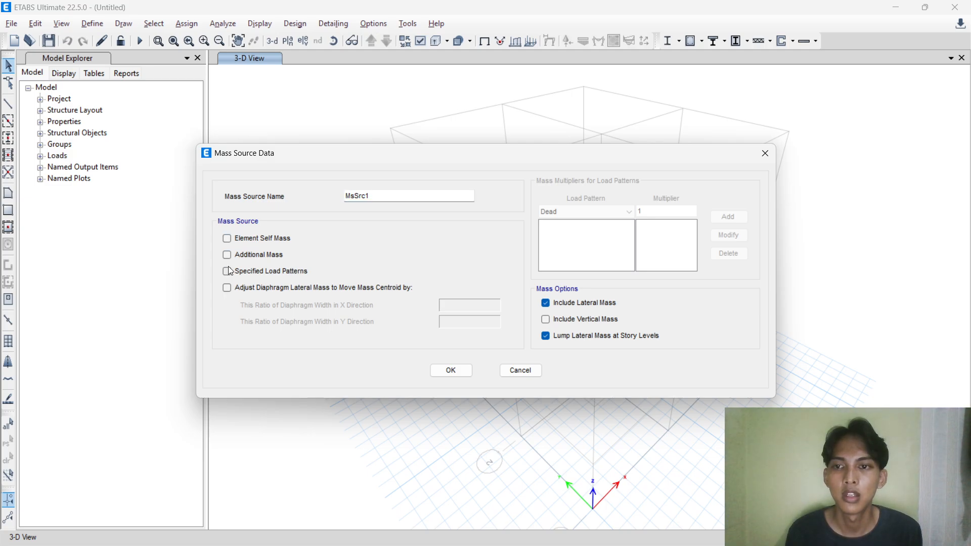
{"action": "left_click", "coordinate": [233, 276]}
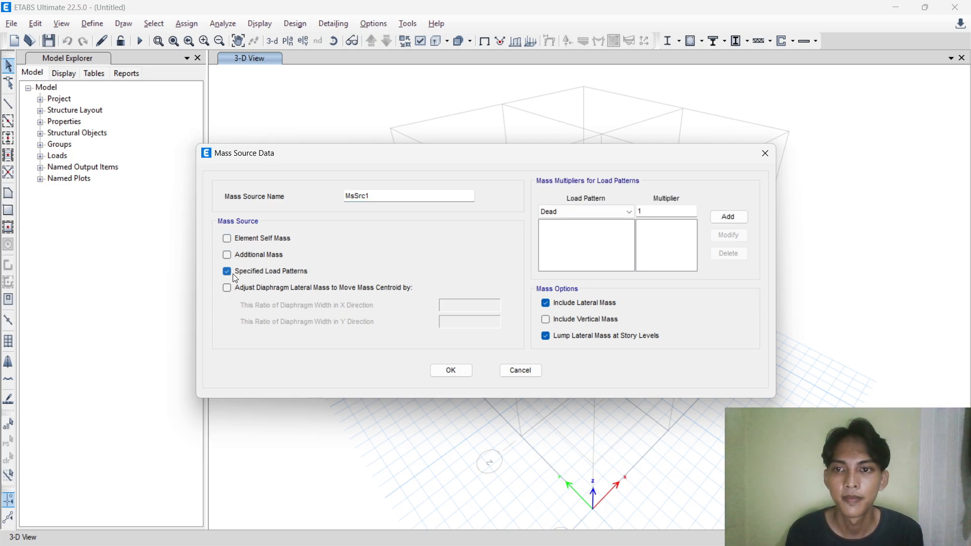
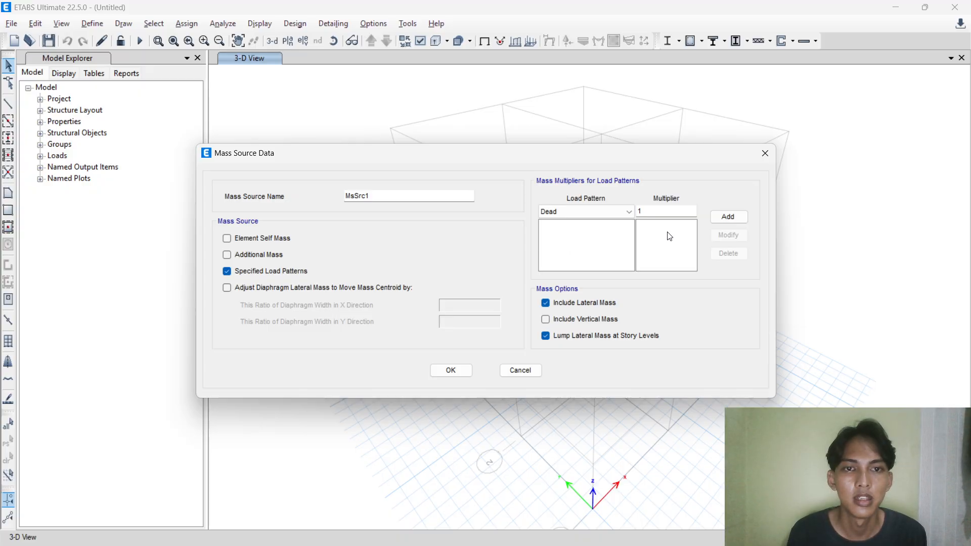
Add mass multipliers of 1 for Dead and 0,3 for Live to MsSrc1, and accept the mass source.
{"action": "left_click", "coordinate": [727, 218]}
{"action": "left_click", "coordinate": [596, 213]}
{"action": "left_click", "coordinate": [592, 232]}
{"action": "key", "text": "Tab"}
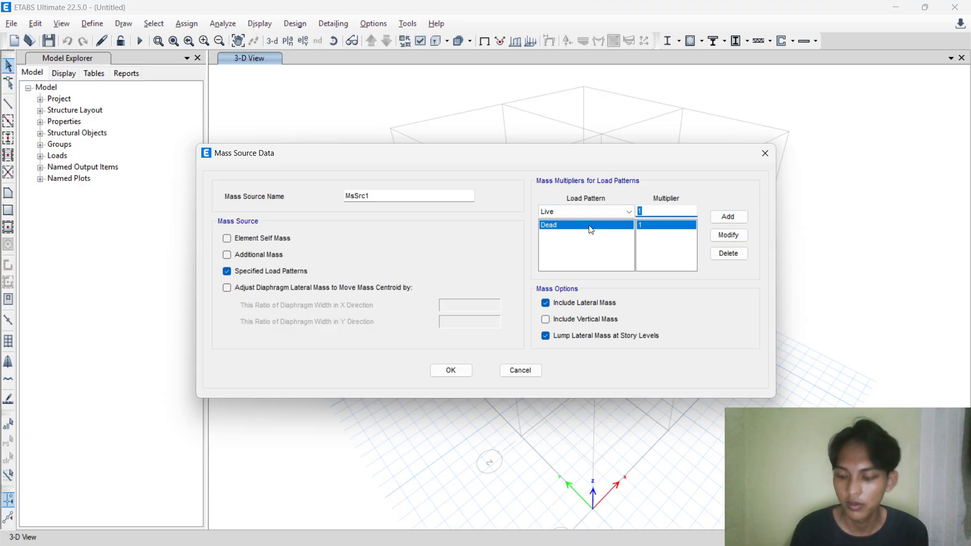
{"action": "type", "text": "0,3"}
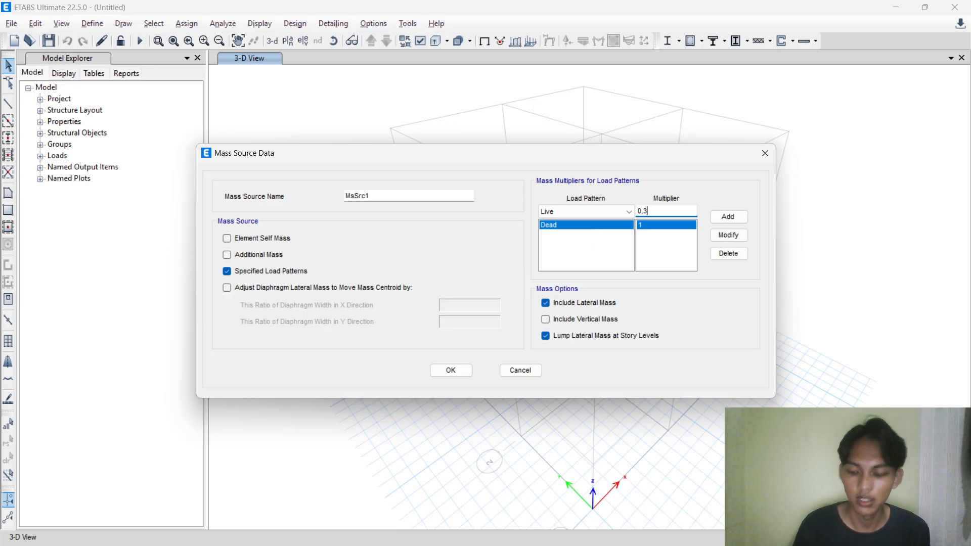
{"action": "left_click", "coordinate": [728, 216]}
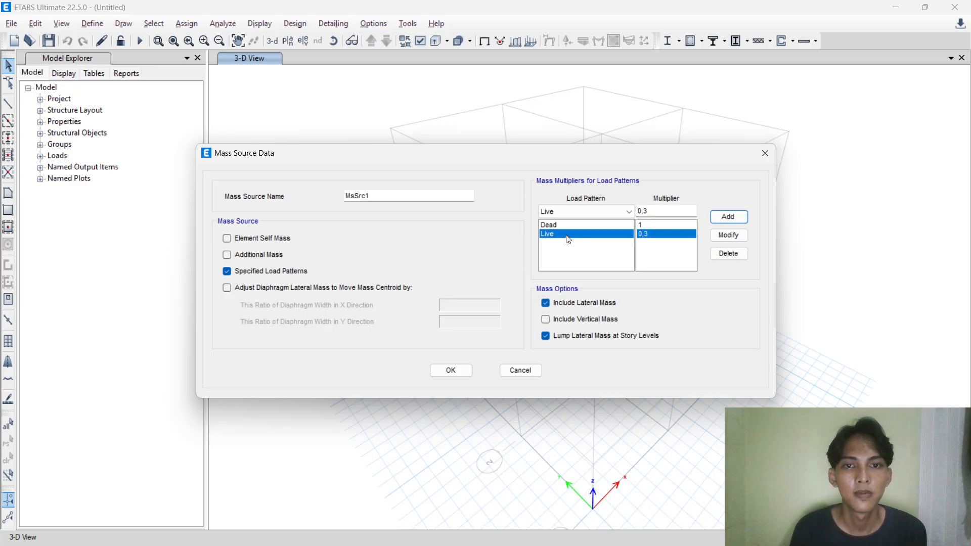
{"action": "left_click", "coordinate": [445, 372]}
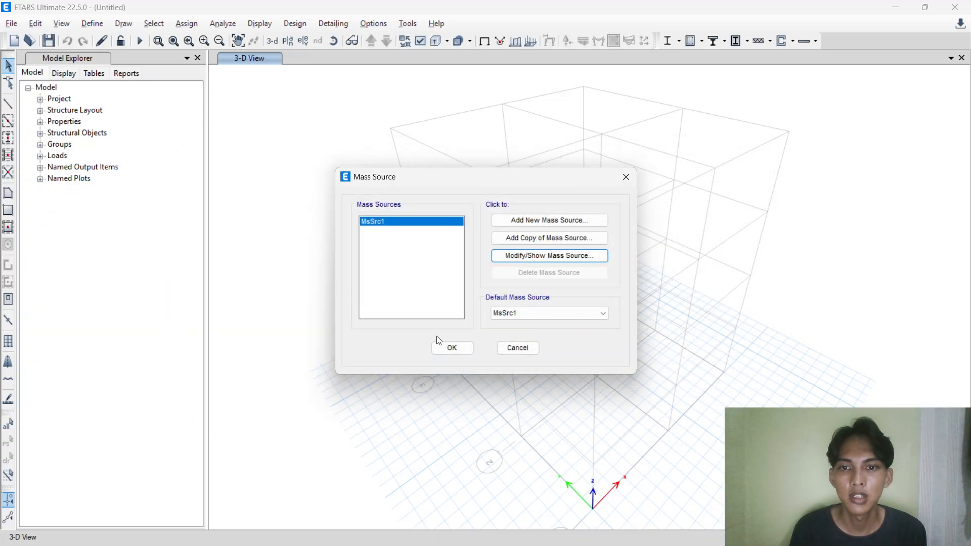
{"action": "left_click", "coordinate": [447, 348]}
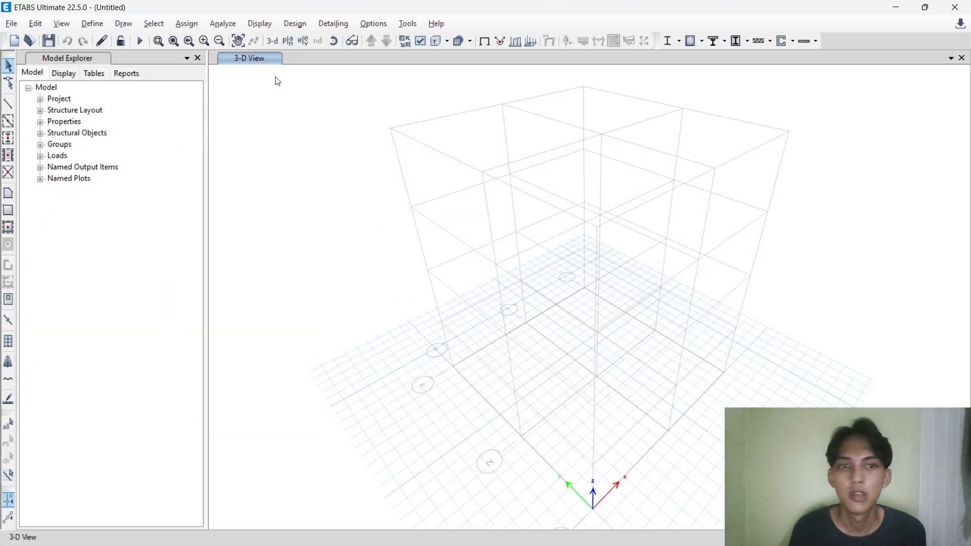
Open the load pattern definitions.
{"action": "left_click", "coordinate": [90, 26]}
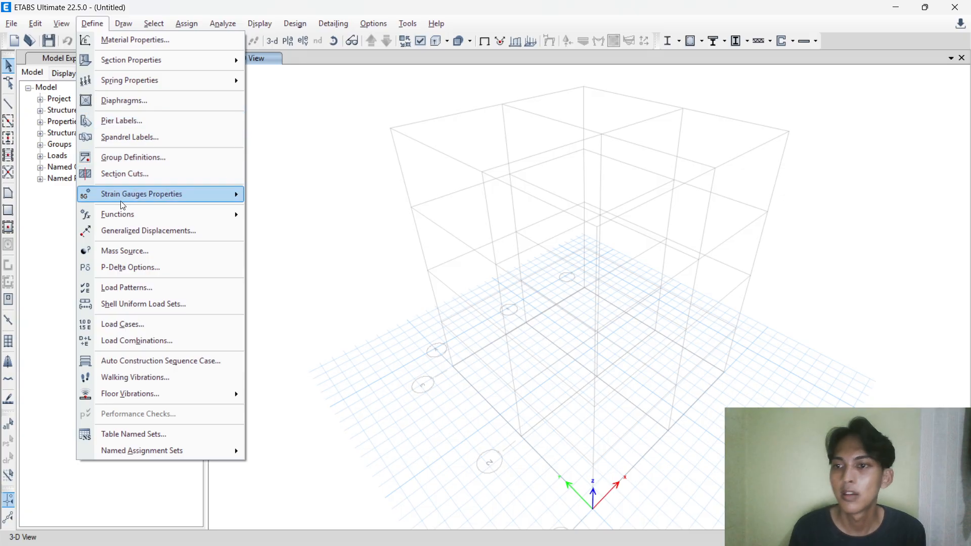
{"action": "left_click", "coordinate": [138, 287]}
{"action": "left_click", "coordinate": [345, 249]}
{"action": "left_click", "coordinate": [289, 248]}
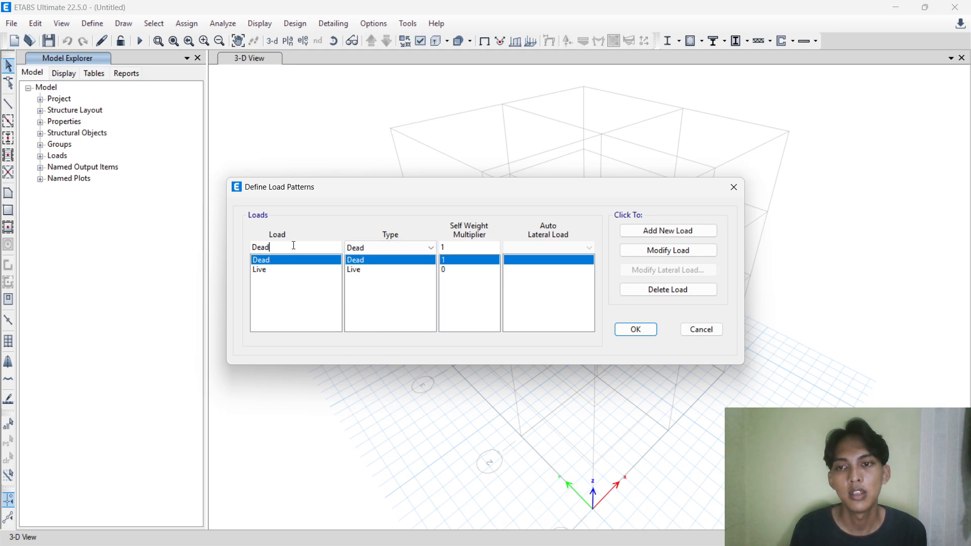
{"action": "double_click", "coordinate": [294, 246]}
{"action": "type", "text": "SD"}
{"action": "left_click", "coordinate": [368, 248]}
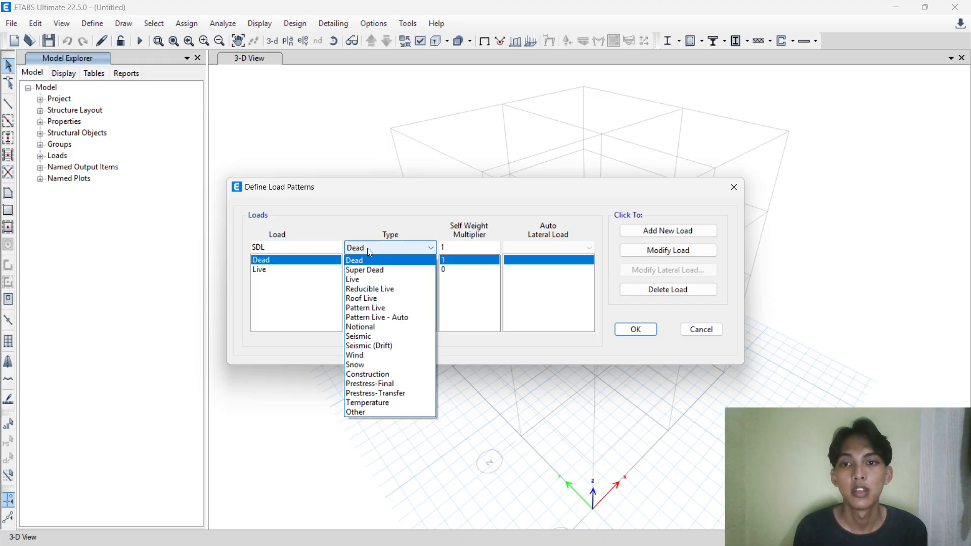
{"action": "left_click", "coordinate": [369, 269]}
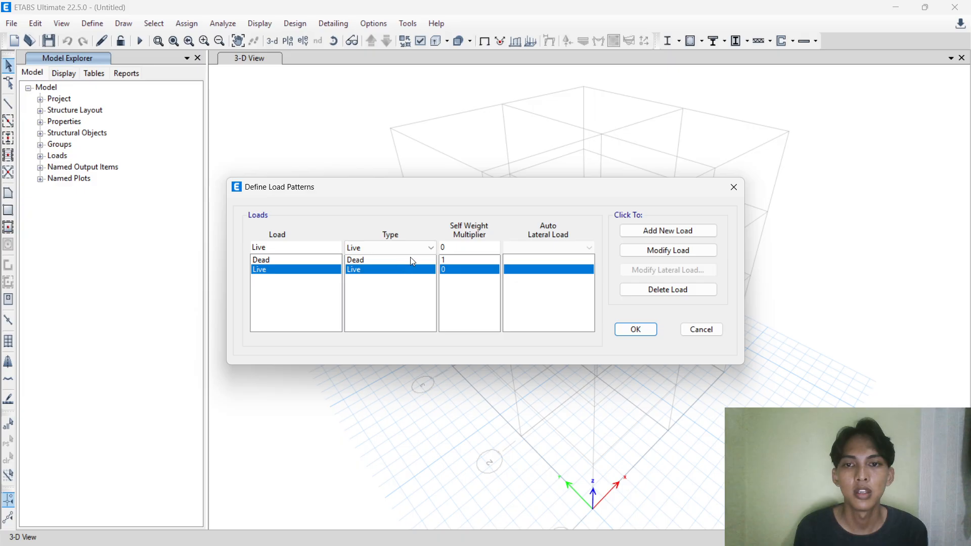
Add a load pattern named SDL of type Super Dead with a self weight multiplier of 0.
{"action": "double_click", "coordinate": [321, 244]}
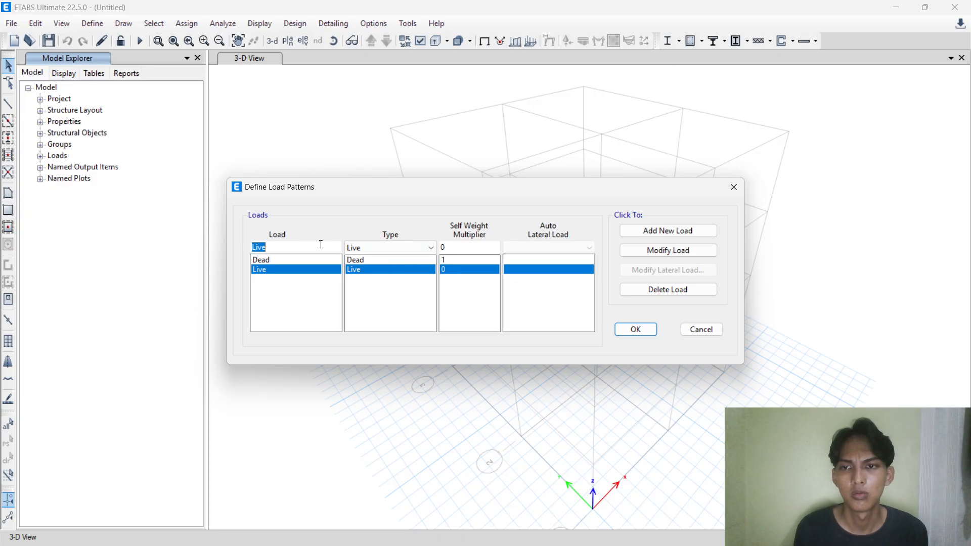
{"action": "type", "text": "SD"}
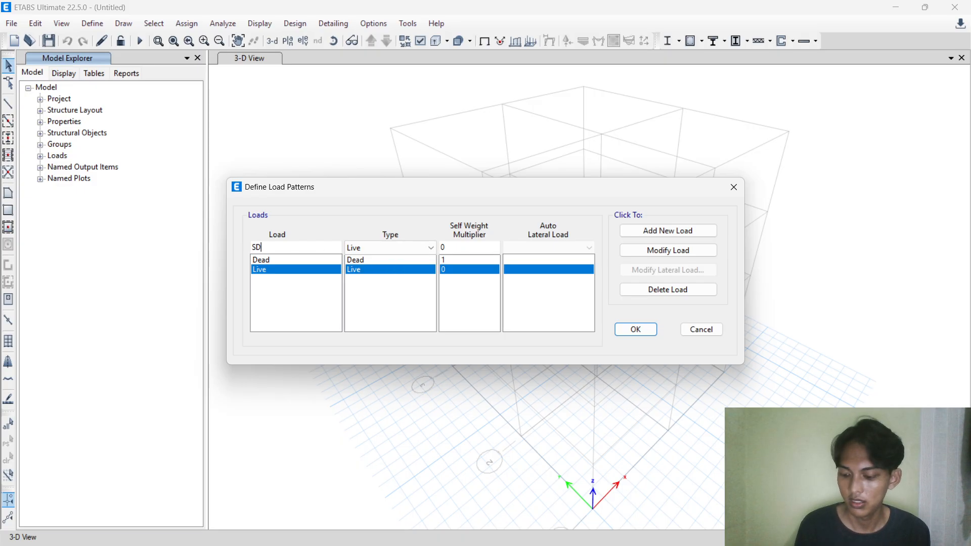
{"action": "type", "text": "L"}
{"action": "left_click", "coordinate": [373, 247]}
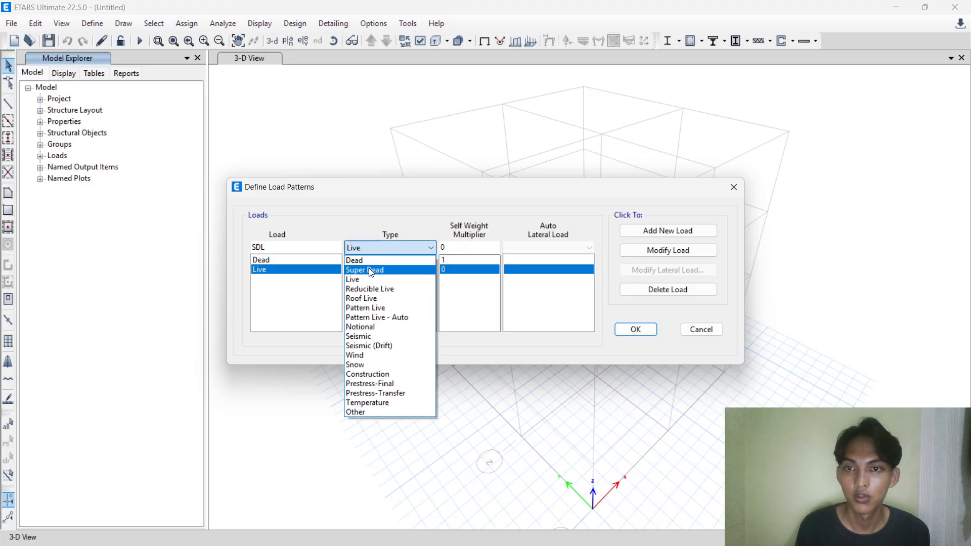
{"action": "left_click", "coordinate": [369, 268]}
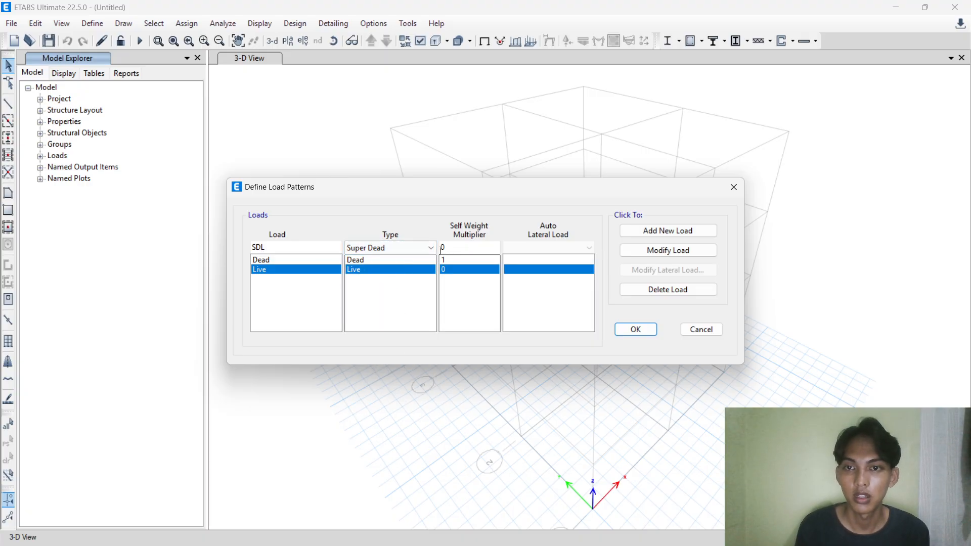
{"action": "left_click", "coordinate": [650, 233]}
Add a load pattern named EX of type Seismic with ASCE 7-16 as its auto lateral load.
{"action": "left_click", "coordinate": [335, 247]}
{"action": "double_click", "coordinate": [311, 250]}
{"action": "type", "text": "EX"}
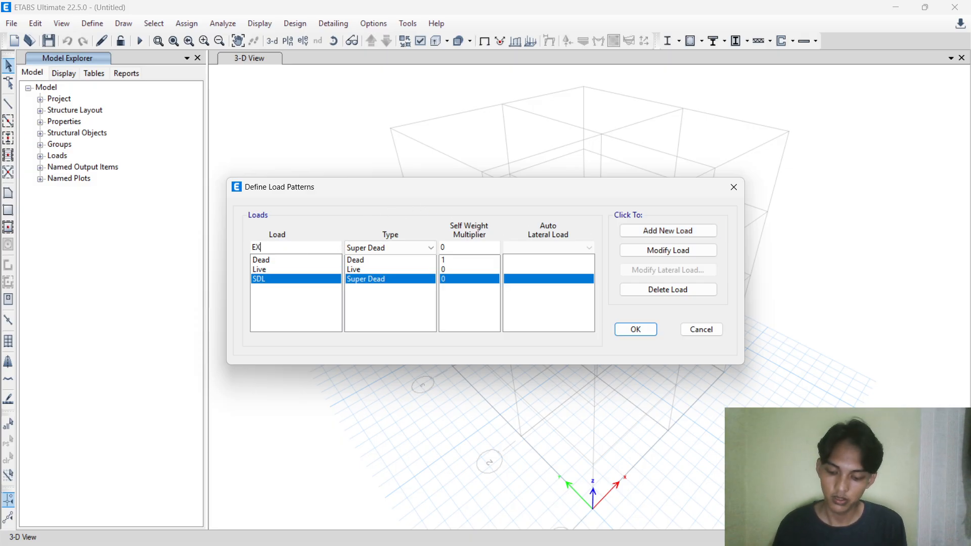
{"action": "left_click", "coordinate": [375, 248]}
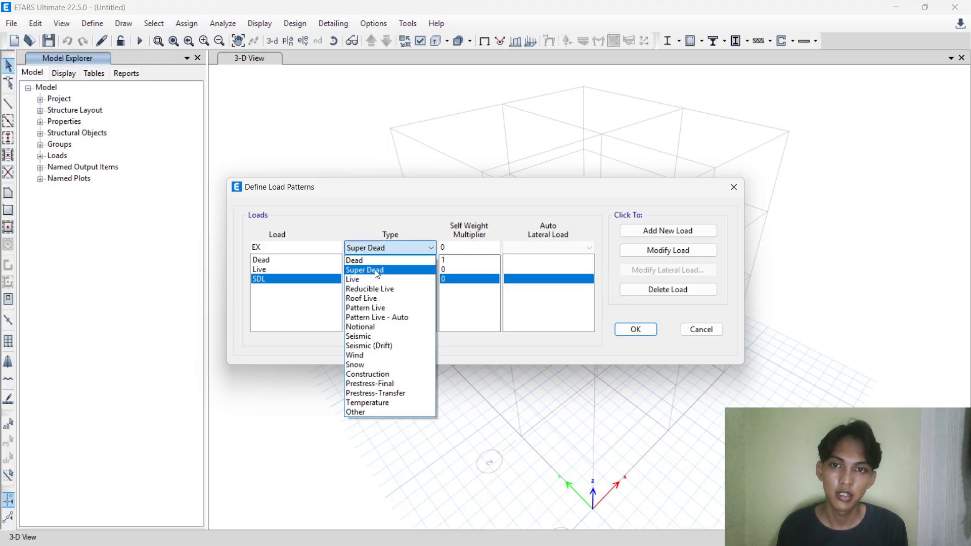
{"action": "left_click", "coordinate": [376, 335]}
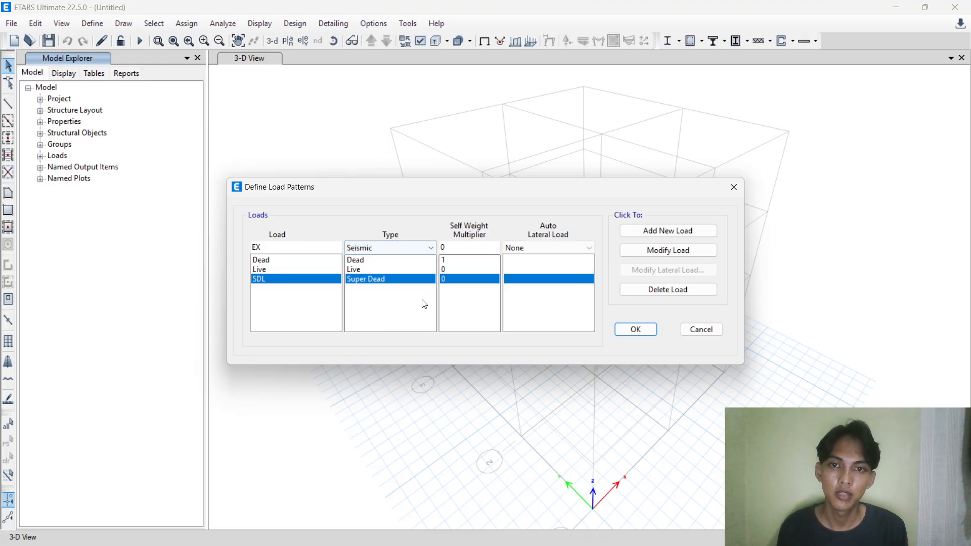
{"action": "left_click", "coordinate": [556, 244]}
{"action": "scroll", "coordinate": [556, 281], "scroll_direction": "down", "scroll_amount": 1}
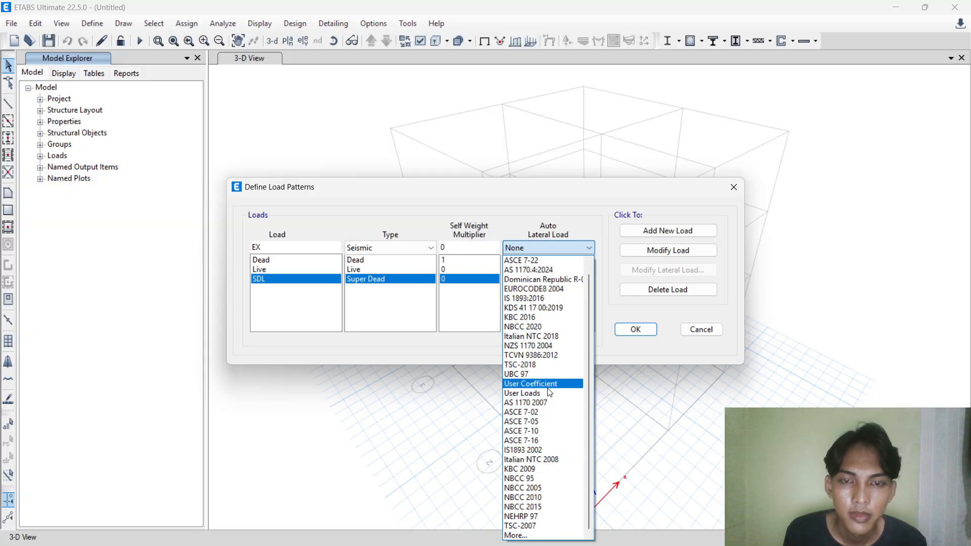
{"action": "scroll", "coordinate": [547, 387], "scroll_direction": "up", "scroll_amount": 1}
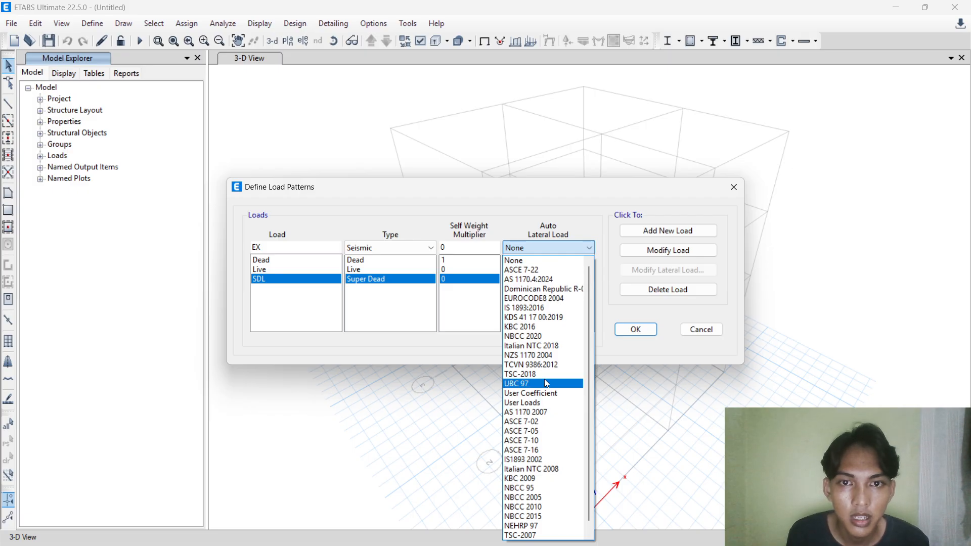
{"action": "left_click", "coordinate": [531, 449]}
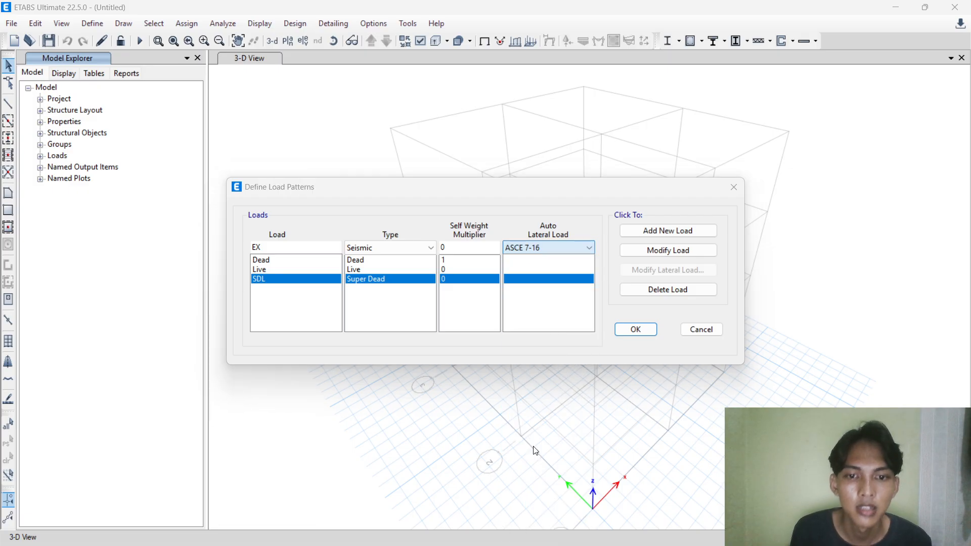
{"action": "left_click", "coordinate": [641, 231]}
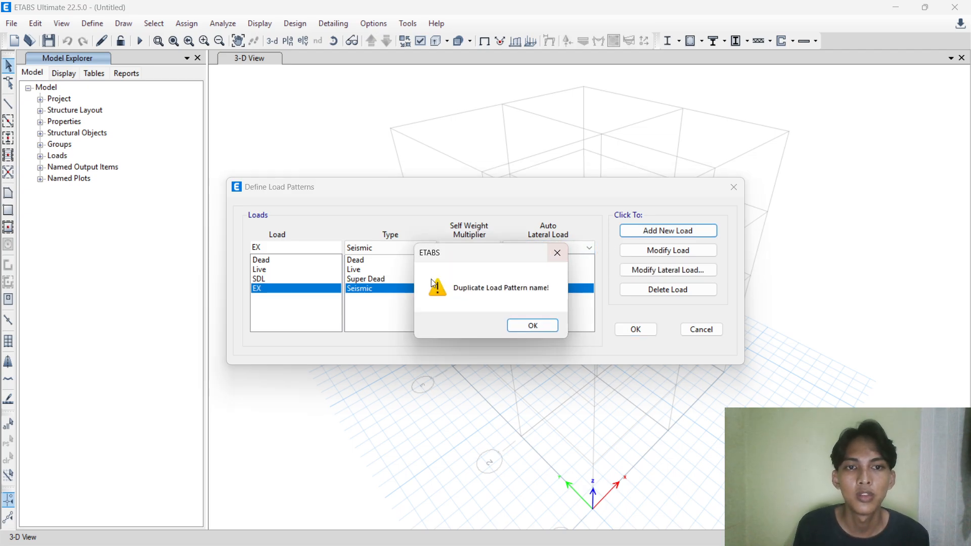
{"action": "left_click", "coordinate": [532, 326]}
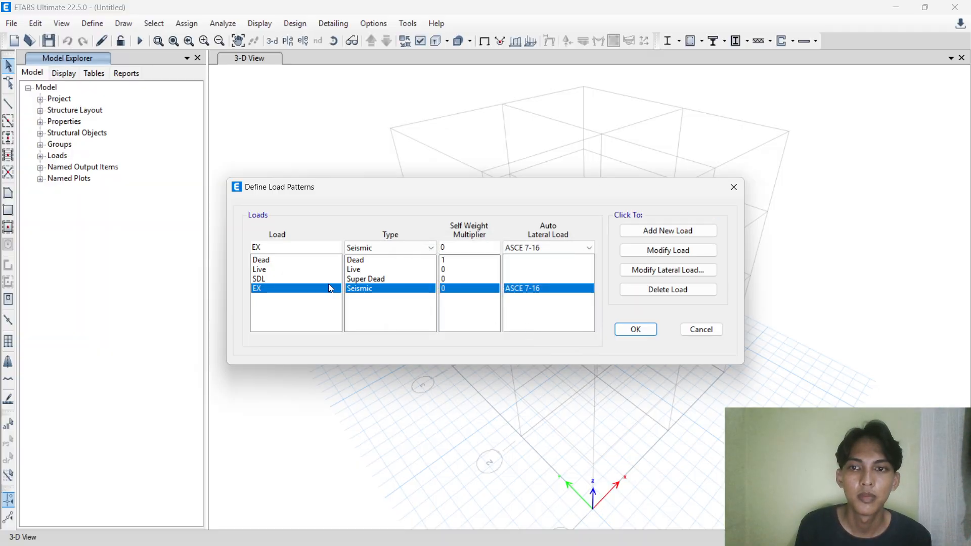
Add a second Seismic load pattern named EY with the ASCE 7-16 auto lateral load.
{"action": "left_click", "coordinate": [293, 246]}
{"action": "key", "text": "BackSpace"}
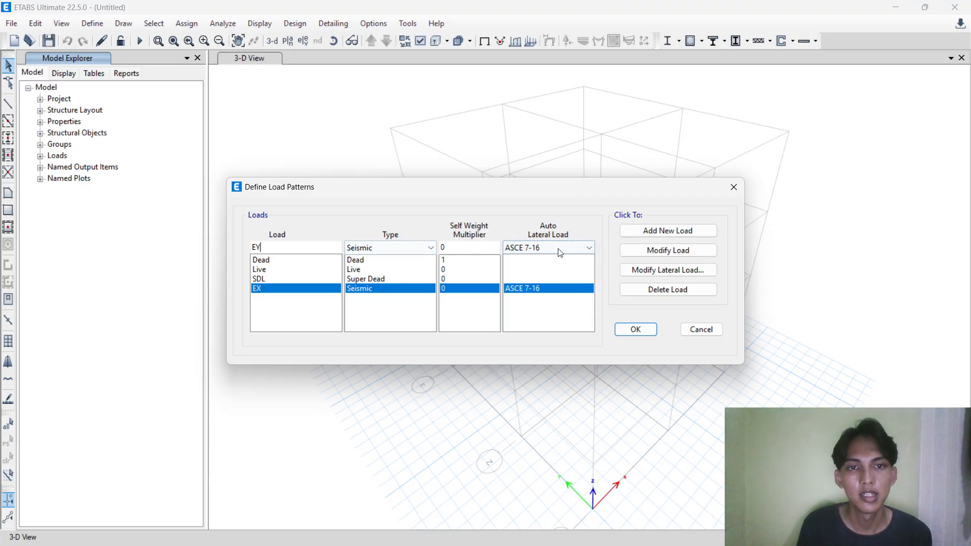
{"action": "left_click", "coordinate": [648, 234]}
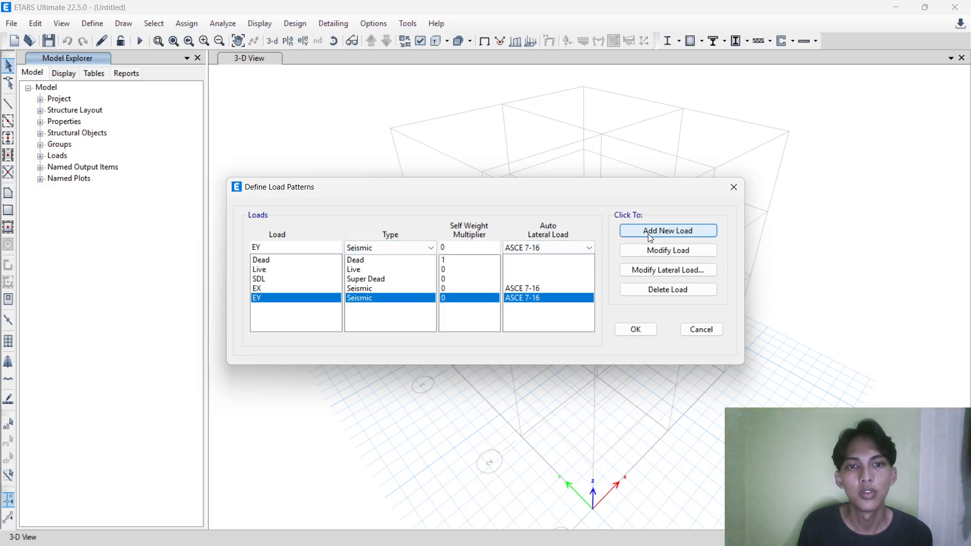
Modify the lateral load of EX to exclude Y Dir and both Y eccentricity options, keeping only the X directions.
{"action": "left_click", "coordinate": [363, 289]}
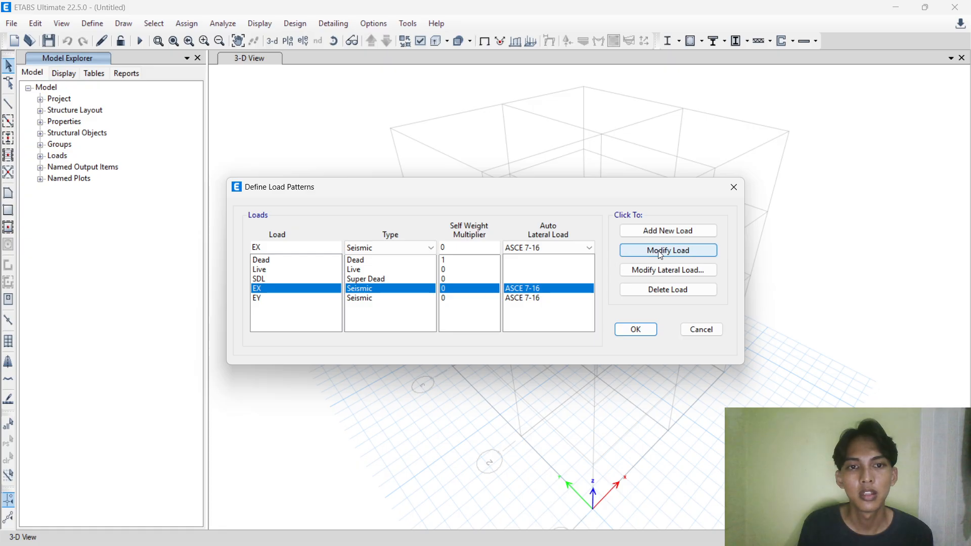
{"action": "left_click", "coordinate": [649, 271]}
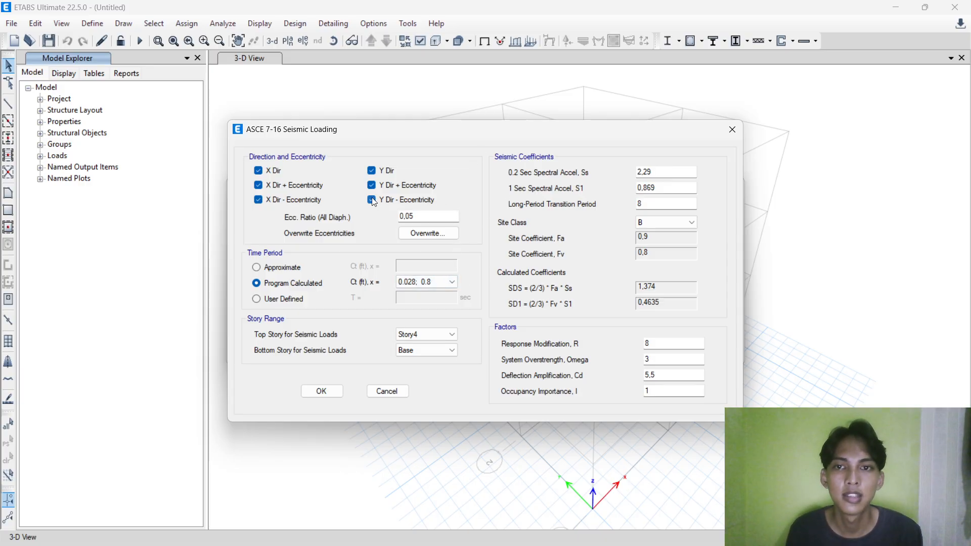
{"action": "left_click", "coordinate": [372, 171]}
{"action": "left_click", "coordinate": [372, 185]}
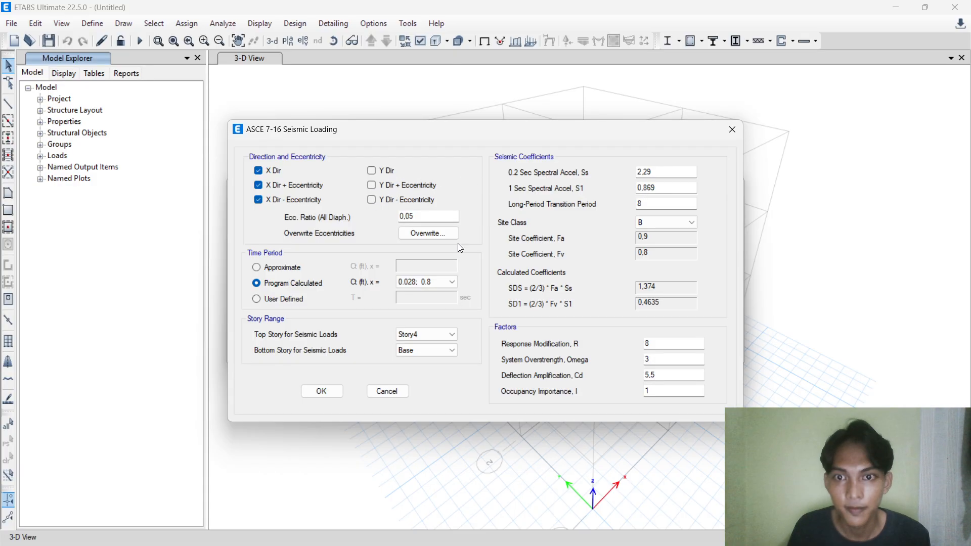
Set the Ct and x values for EX's program-calculated time period to 0.016; 0.9.
{"action": "left_click", "coordinate": [444, 280]}
{"action": "left_click", "coordinate": [444, 281]}
{"action": "left_click", "coordinate": [442, 285]}
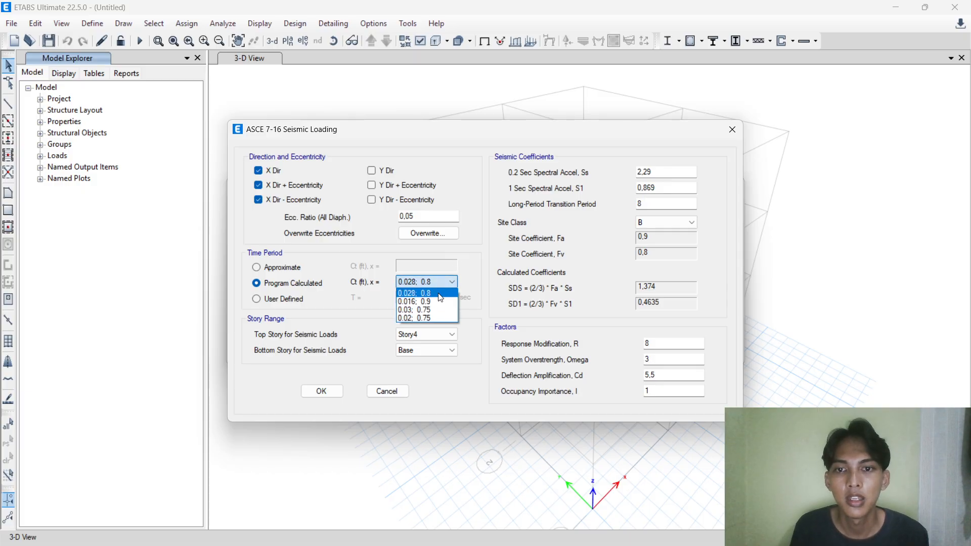
{"action": "left_click", "coordinate": [439, 302]}
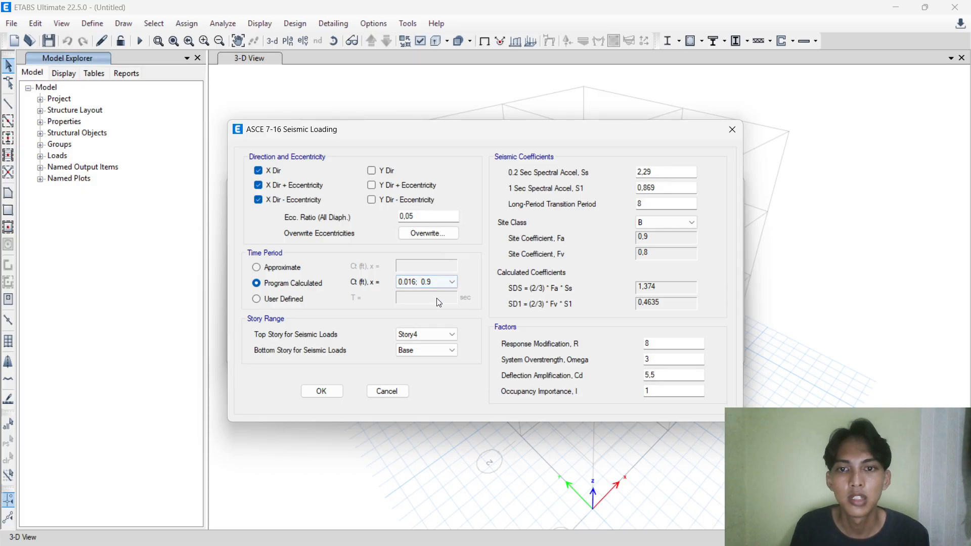
Switch to the spectra website to look up SS MCEr for EX's 0.2 Sec Spectral Accel, Ss.
{"action": "left_click", "coordinate": [672, 175]}
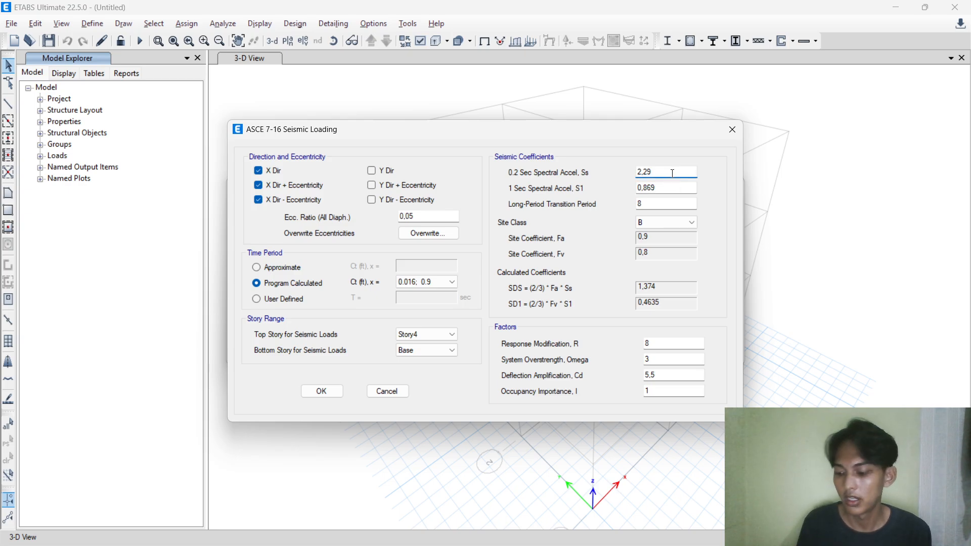
{"action": "key", "text": "alt+Tab"}
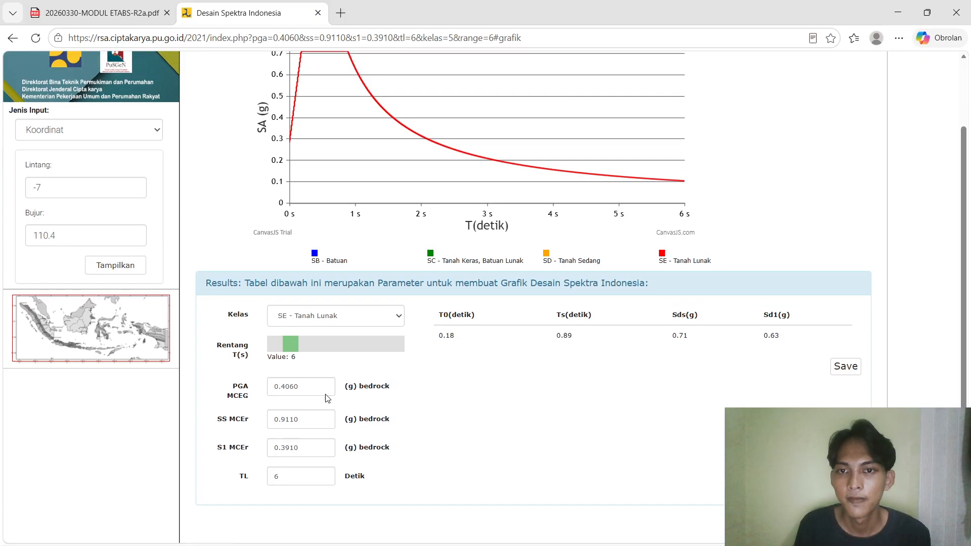
Look up SS MCEr on the Desain Spektra page, switch to ETABS and set the 0.2 sec spectral acceleration Ss to 0,911.
{"action": "triple_click", "coordinate": [315, 394]}
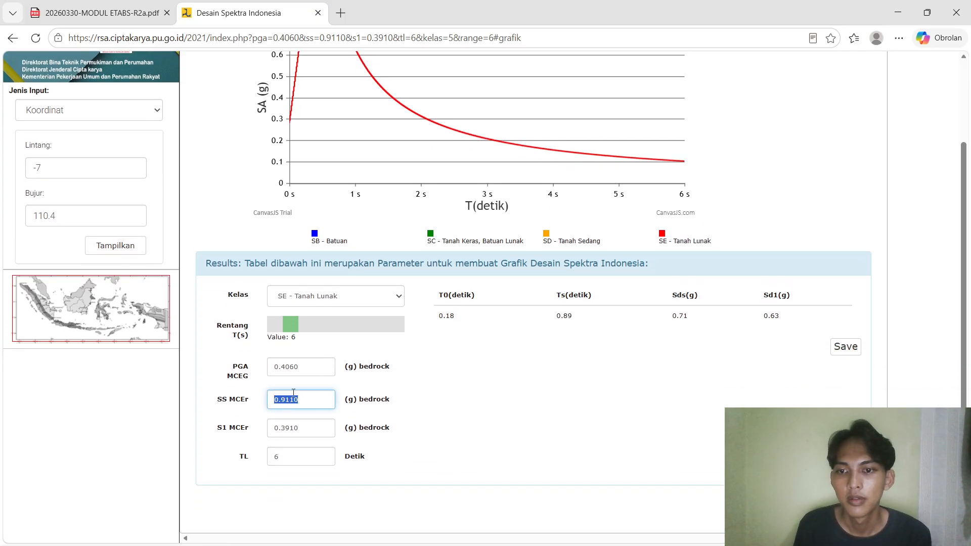
{"action": "key", "text": "alt+Tab"}
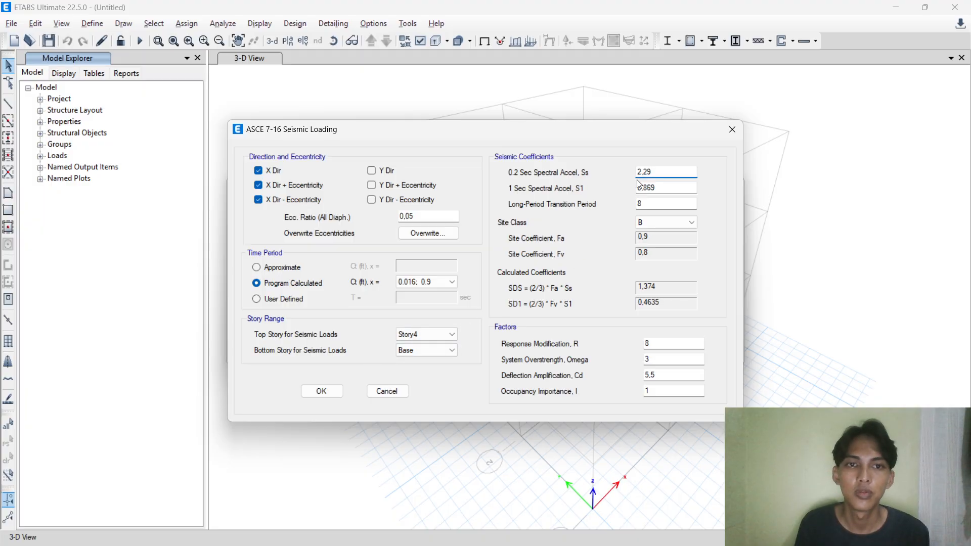
{"action": "double_click", "coordinate": [654, 172]}
{"action": "type", "text": "0,911"}
Recheck the Desain Spektra values, then set the 1 sec spectral acceleration S1 to 0,391 and the long-period transition period to 6.
{"action": "mouse_move", "coordinate": [661, 190]}
{"action": "left_mouse_down"}
{"action": "mouse_move", "coordinate": [650, 189]}
{"action": "mouse_move", "coordinate": [661, 187]}
{"action": "left_mouse_up"}
{"action": "key", "text": "alt+Tab"}
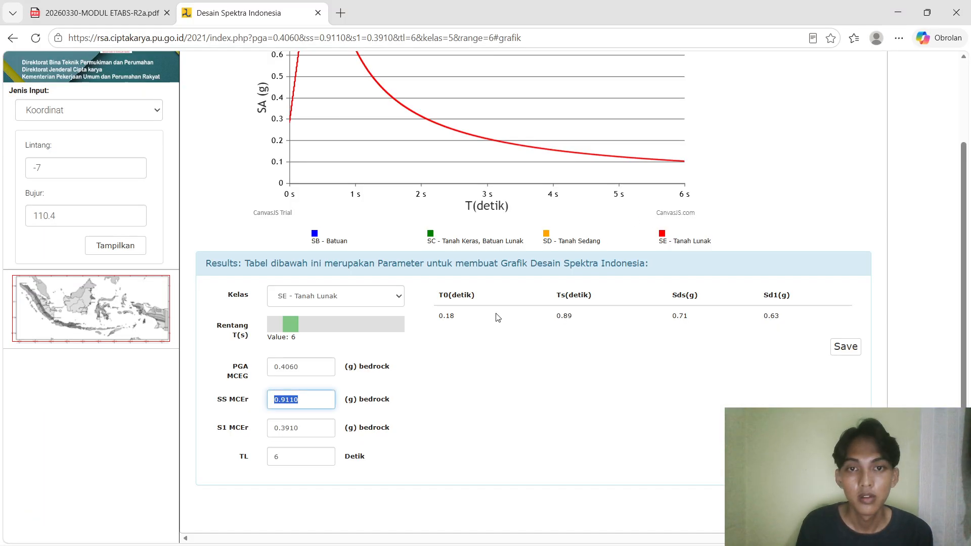
{"action": "key", "text": "alt+Tab"}
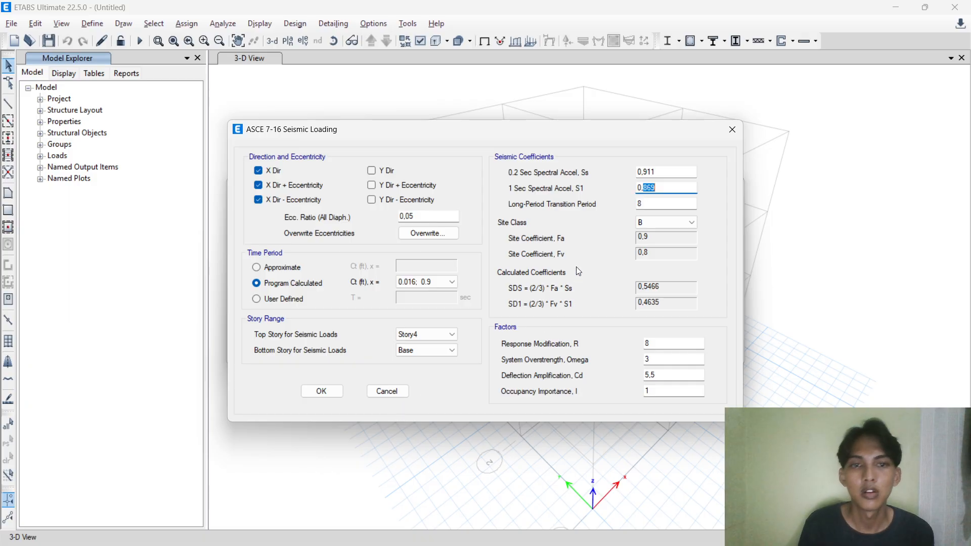
{"action": "type", "text": "391"}
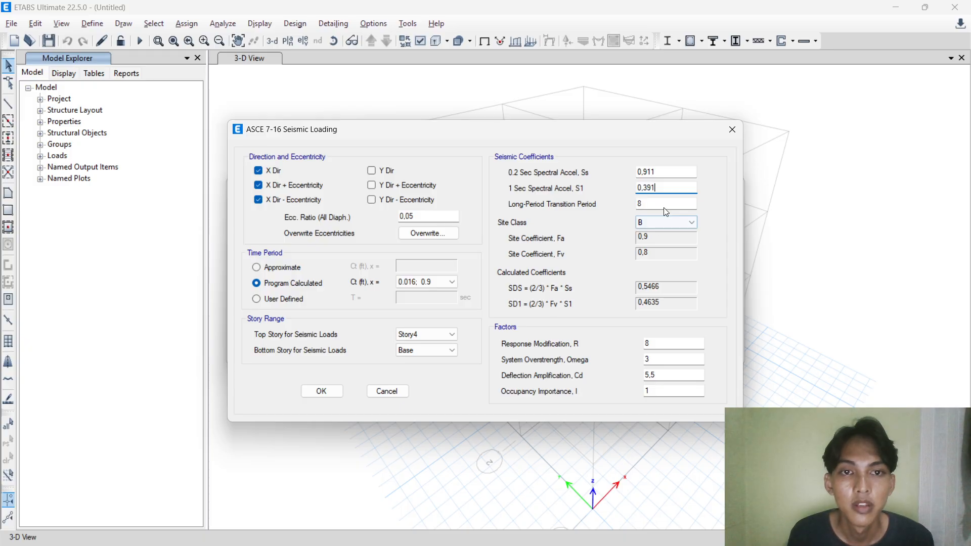
{"action": "key", "text": "Tab"}
{"action": "type", "text": "6"}
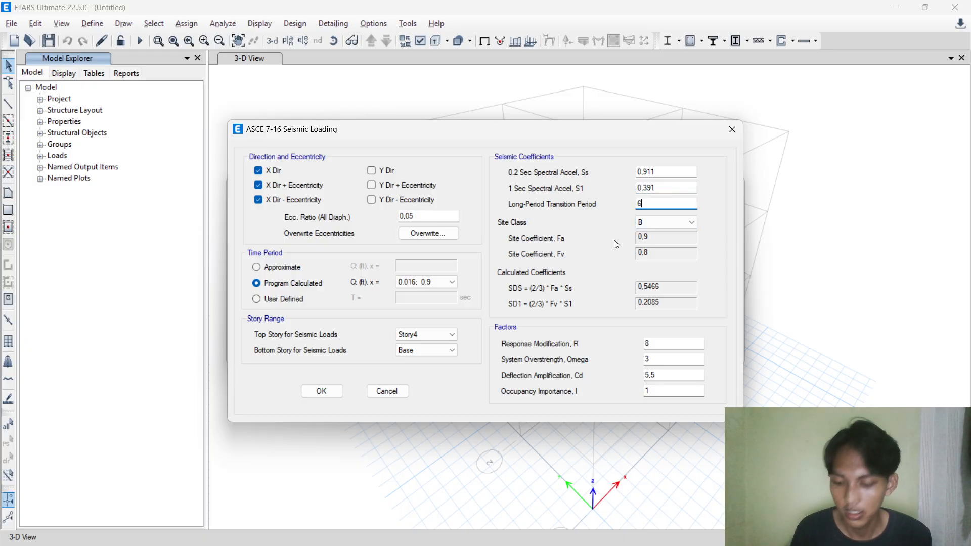
Set the site class to E and accept the EX seismic loading settings.
{"action": "left_click", "coordinate": [669, 227]}
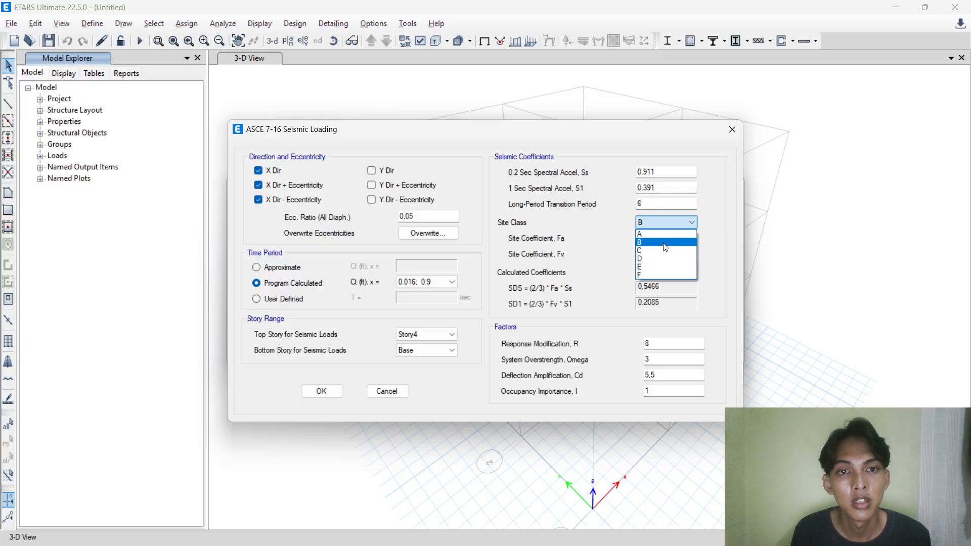
{"action": "left_click", "coordinate": [652, 267]}
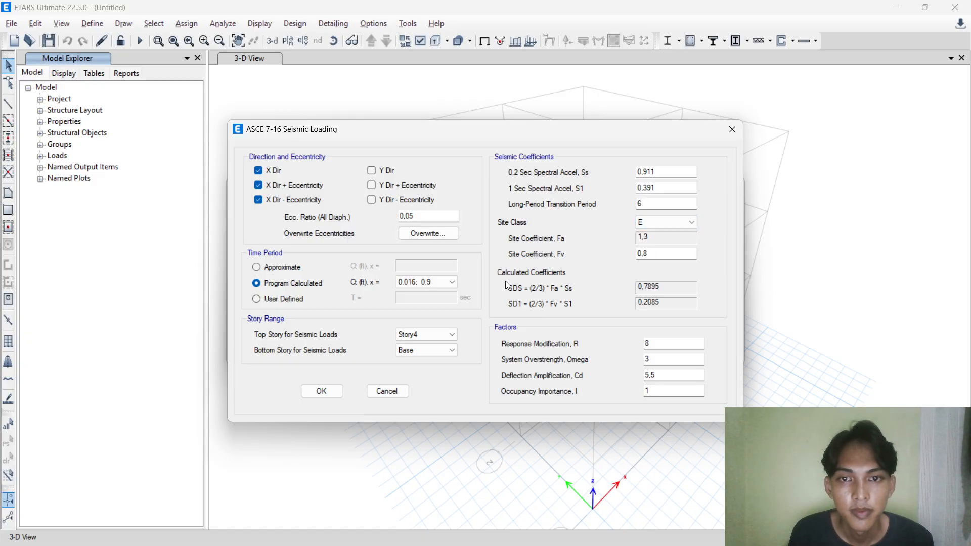
{"action": "left_click", "coordinate": [320, 391]}
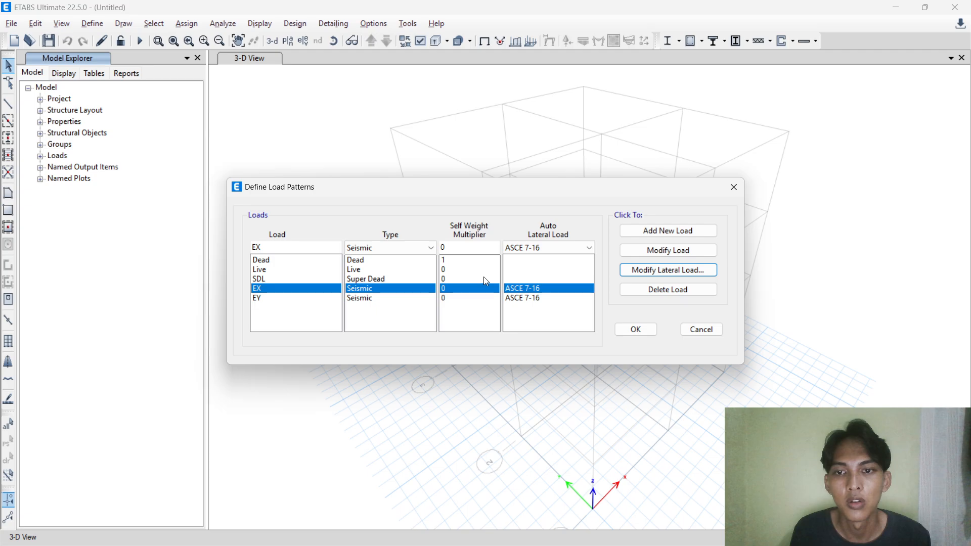
Modify the EY lateral load to use only the three Y directions, with Ct and x of 0.016; 0.9.
{"action": "left_click", "coordinate": [668, 270]}
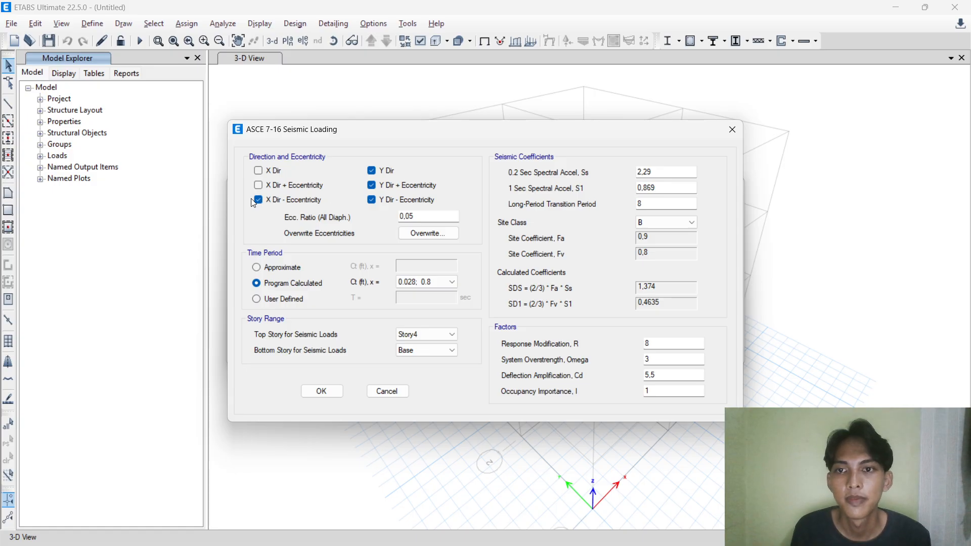
{"action": "left_click", "coordinate": [438, 281]}
{"action": "left_click", "coordinate": [438, 280]}
{"action": "left_click", "coordinate": [428, 285]}
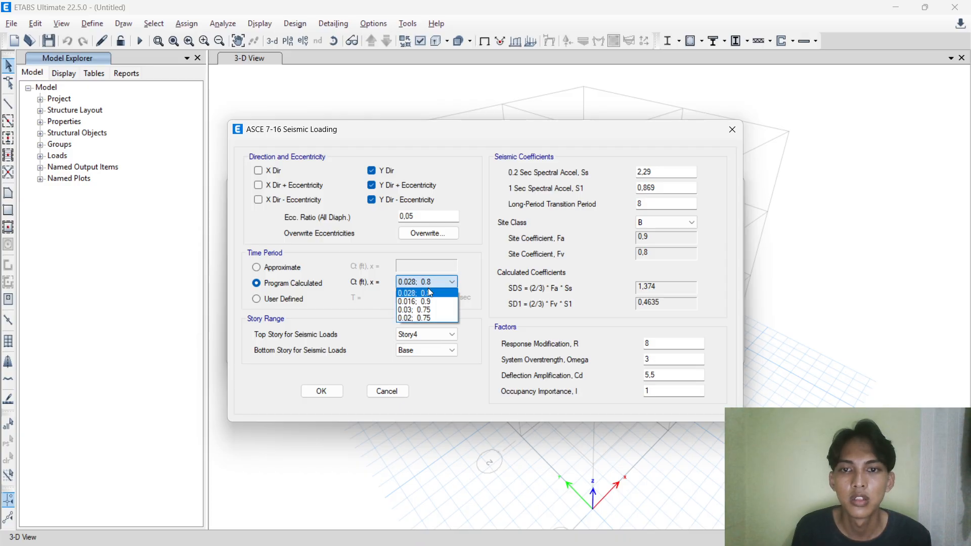
{"action": "left_click", "coordinate": [424, 296]}
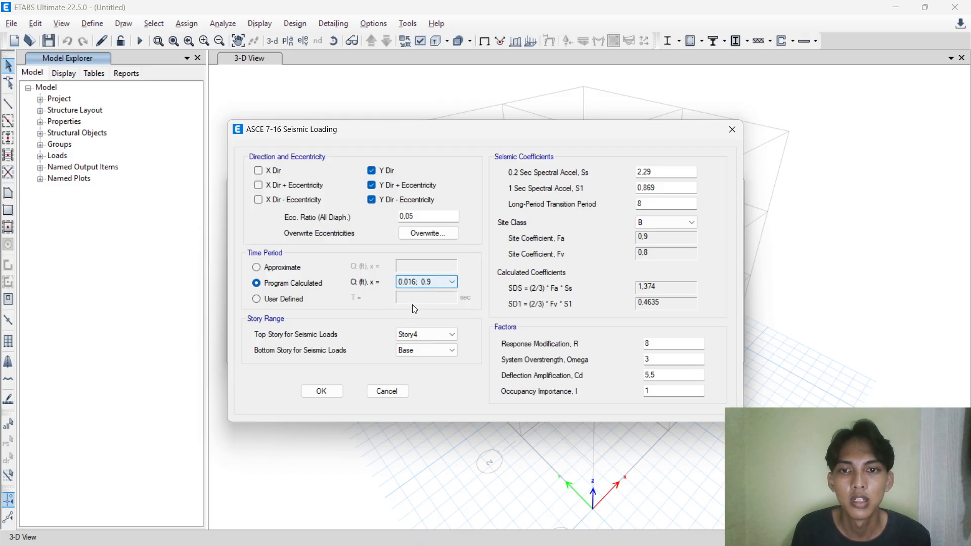
Set EY's spectral accelerations to 0,911 for Ss and 0,391 for S1.
{"action": "left_click_drag", "start_coordinate": [657, 172], "coordinate": [591, 189]}
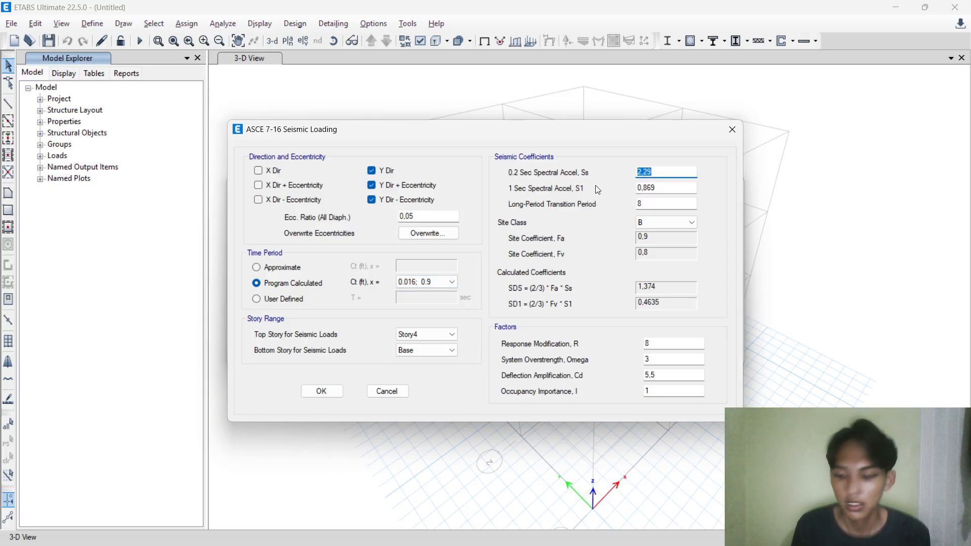
{"action": "type", "text": "0,911"}
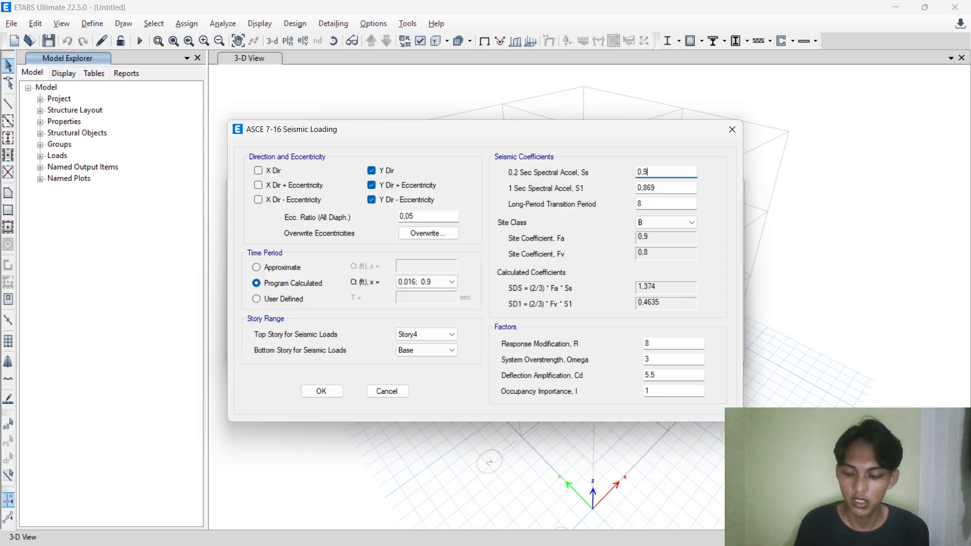
{"action": "left_click", "coordinate": [645, 187]}
{"action": "left_click", "coordinate": [657, 190]}
{"action": "double_click", "coordinate": [645, 188]}
{"action": "double_click", "coordinate": [644, 189]}
{"action": "left_click", "coordinate": [657, 189]}
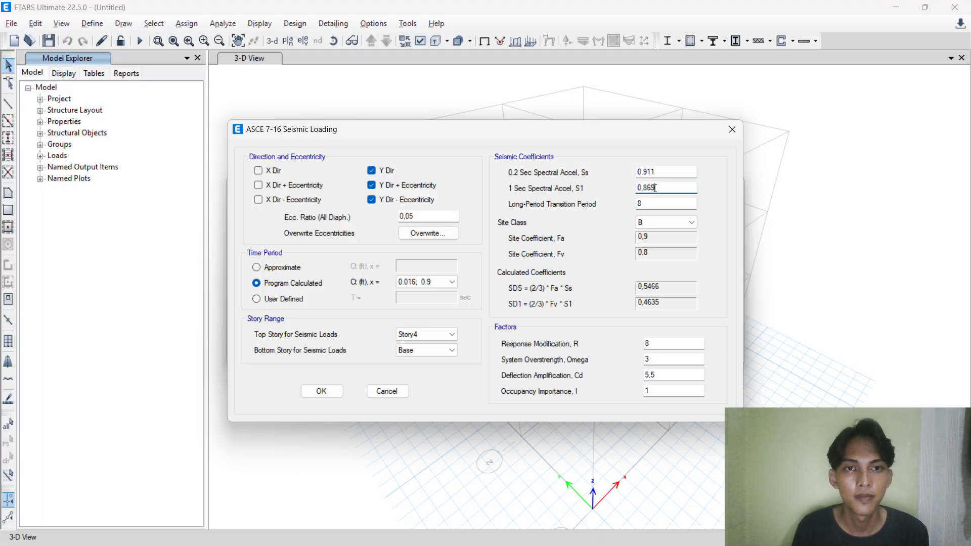
{"action": "left_click_drag", "start_coordinate": [646, 188], "coordinate": [671, 201]}
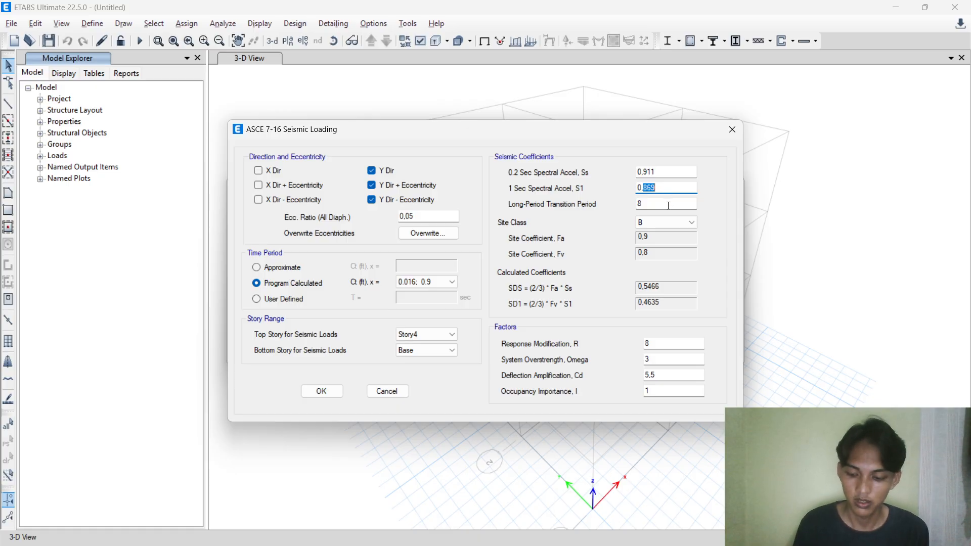
{"action": "type", "text": "9"}
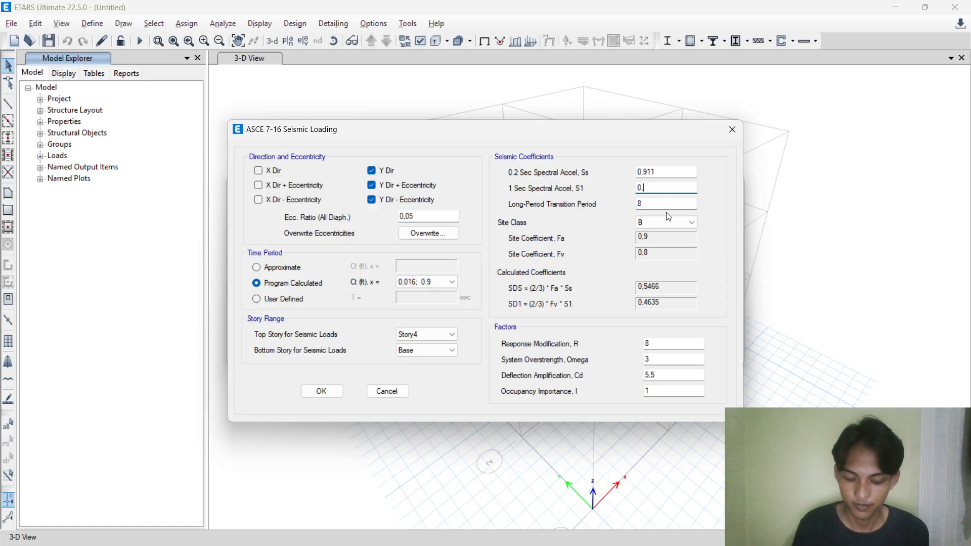
{"action": "type", "text": "391"}
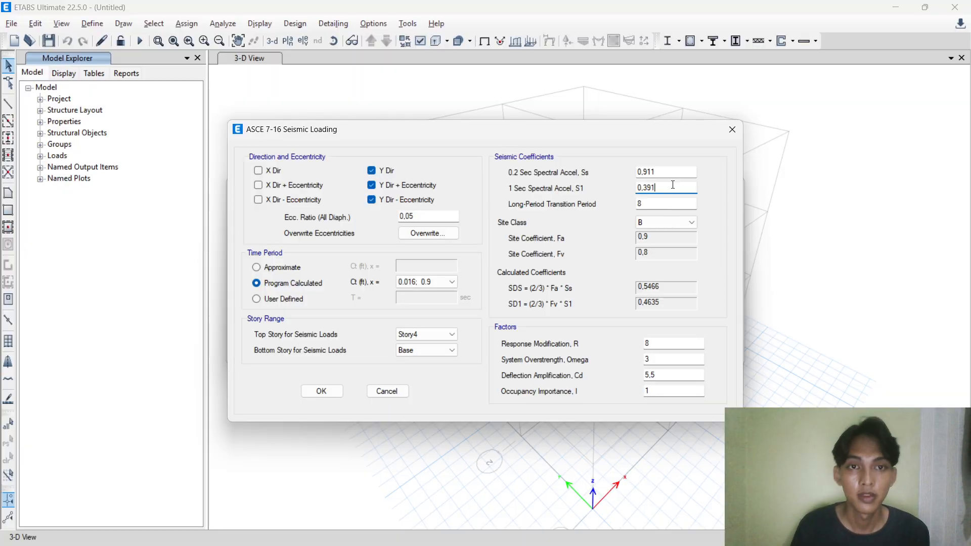
Set EY's long-period transition period to 6 and site class to E, and accept the seismic loading and load pattern definitions.
{"action": "key", "text": "Tab"}
{"action": "type", "text": "6"}
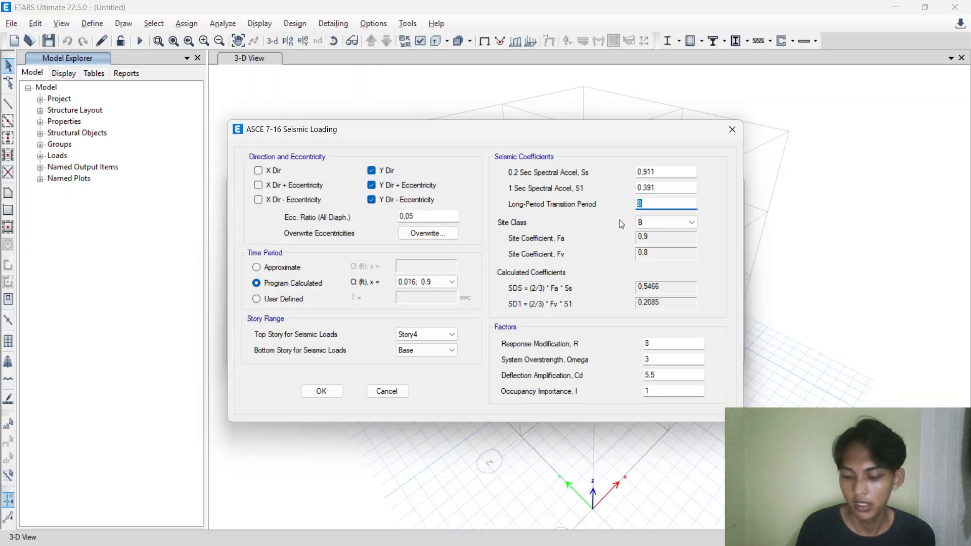
{"action": "left_click", "coordinate": [653, 222]}
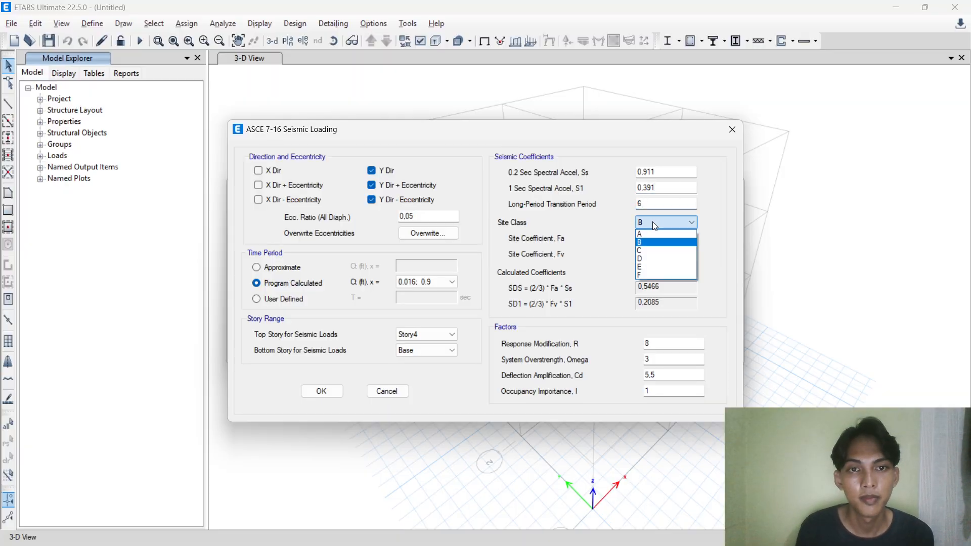
{"action": "left_click", "coordinate": [646, 266]}
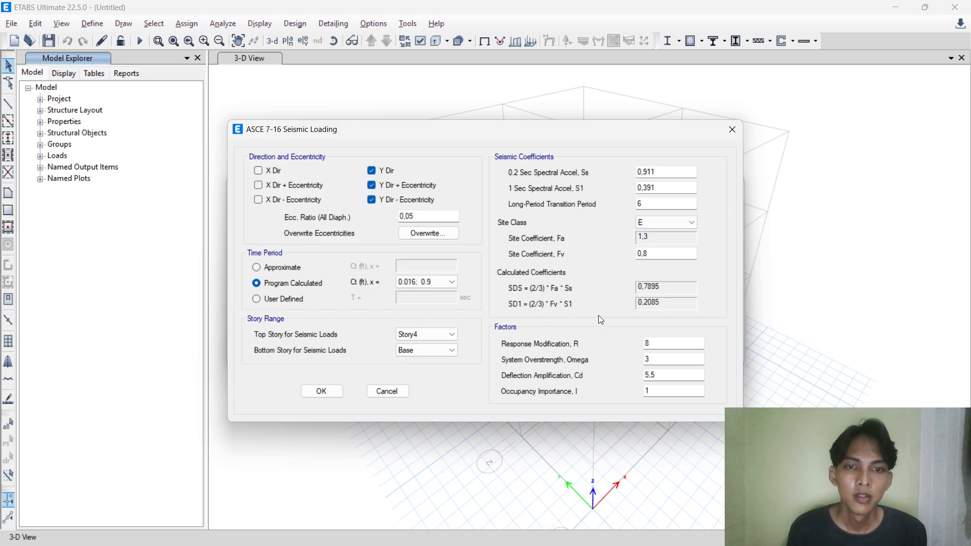
{"action": "left_click", "coordinate": [322, 391]}
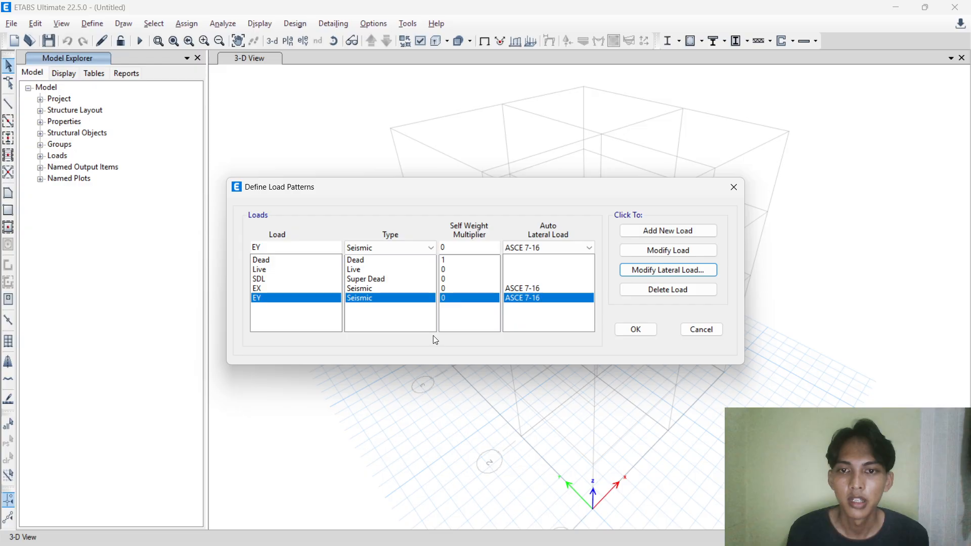
{"action": "left_click", "coordinate": [636, 330]}
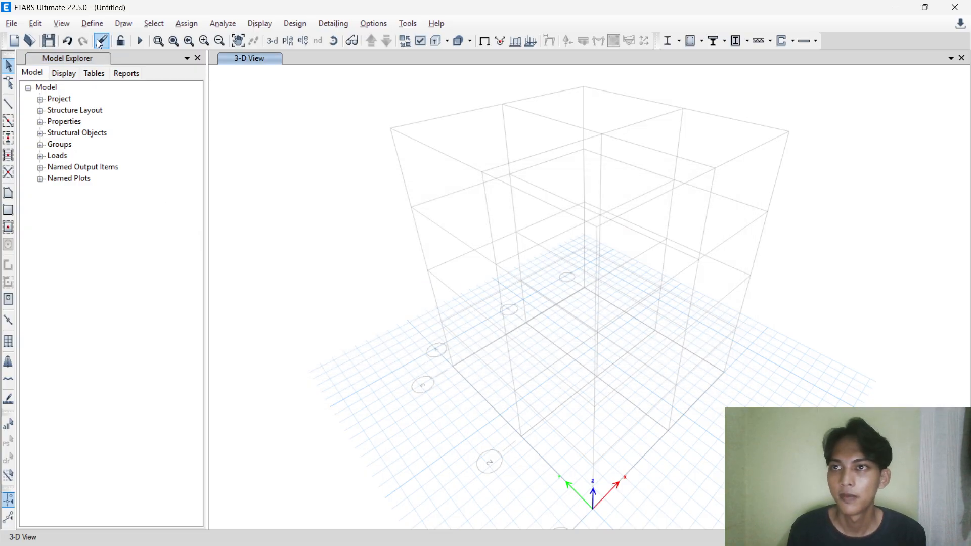
Create a new shell uniform load set named HUNIAN, checking the building function in the ETABS module PDF.
{"action": "left_click", "coordinate": [92, 24]}
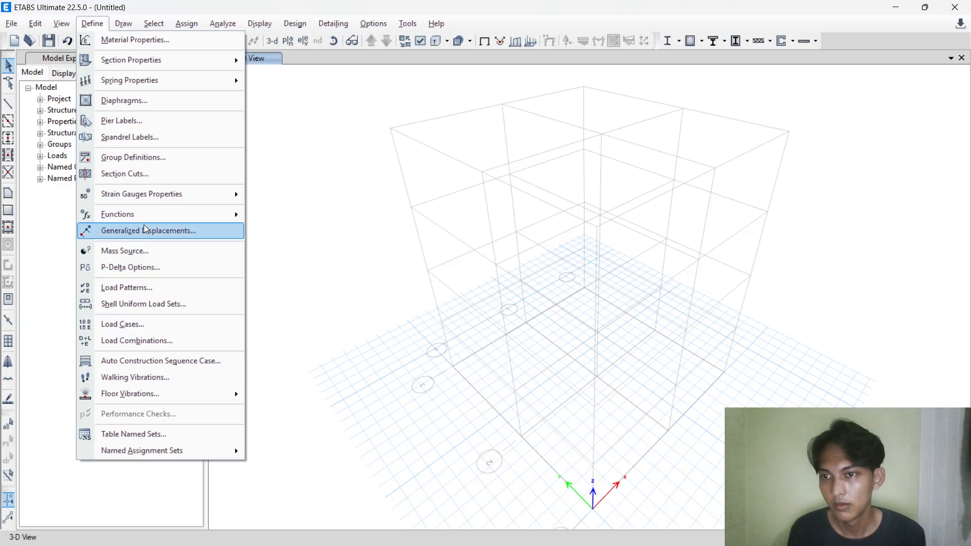
{"action": "left_click", "coordinate": [140, 303]}
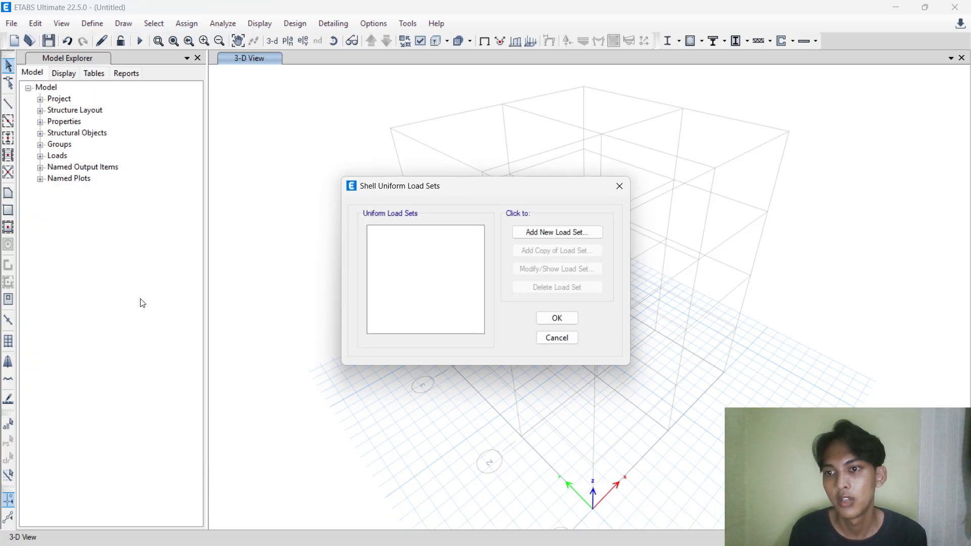
{"action": "left_click", "coordinate": [521, 231]}
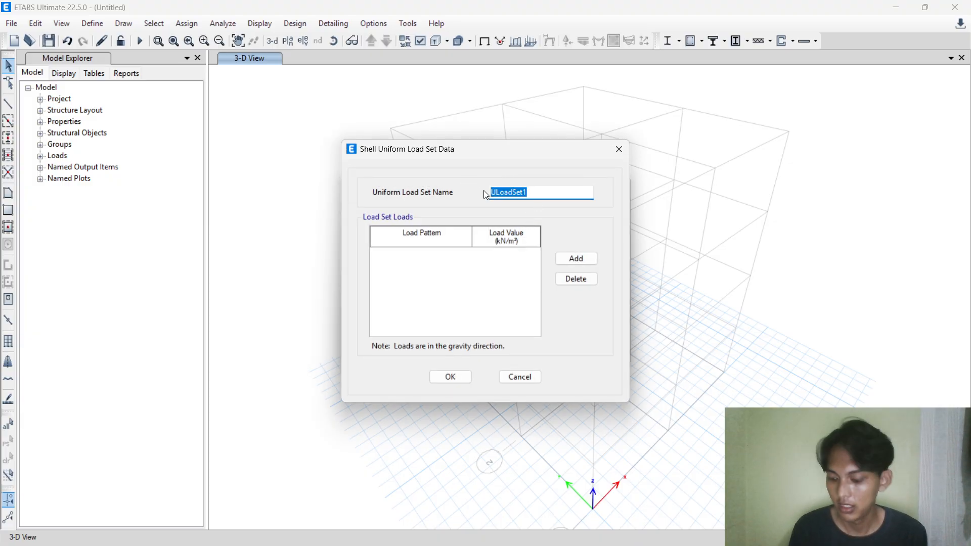
{"action": "key", "text": "alt+Tab"}
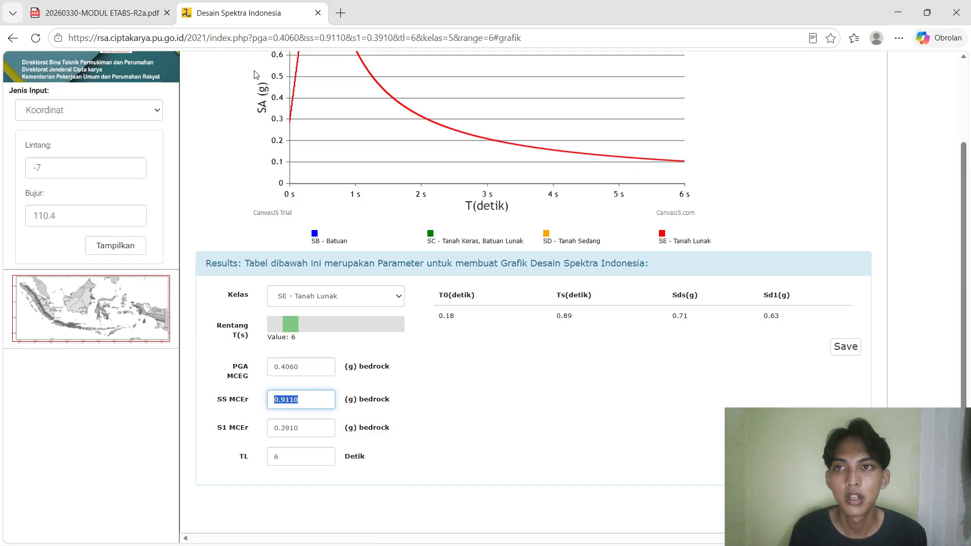
{"action": "left_click", "coordinate": [124, 15]}
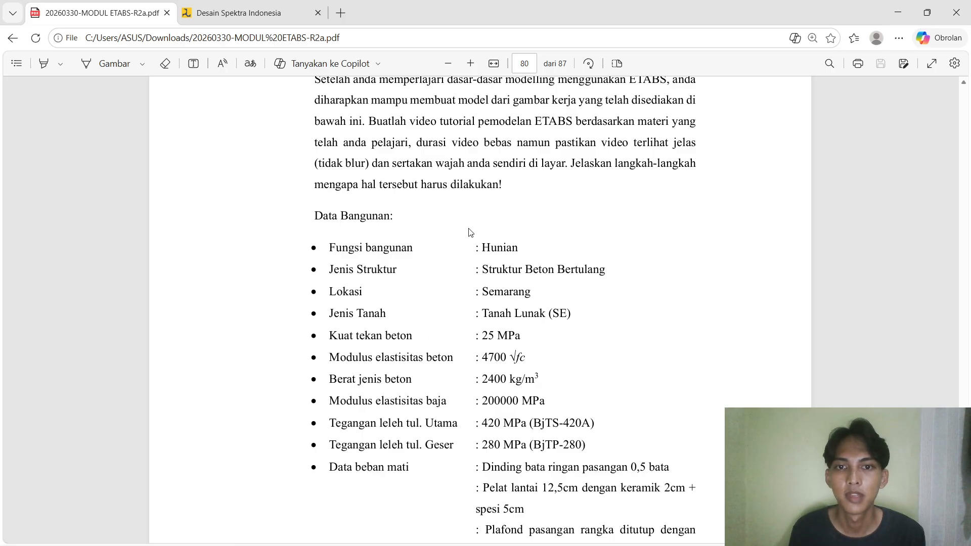
{"action": "key", "text": "ctrl+Tab"}
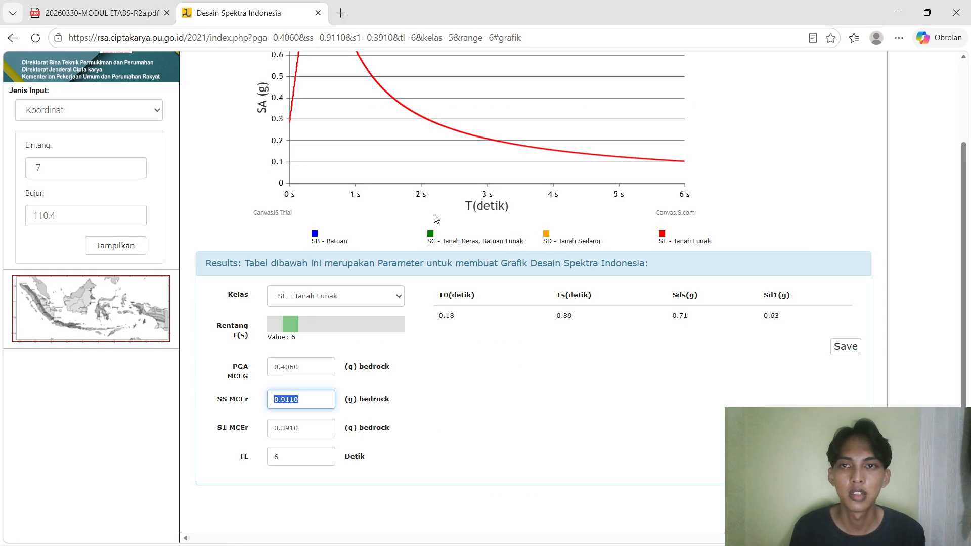
{"action": "key", "text": "alt+Tab"}
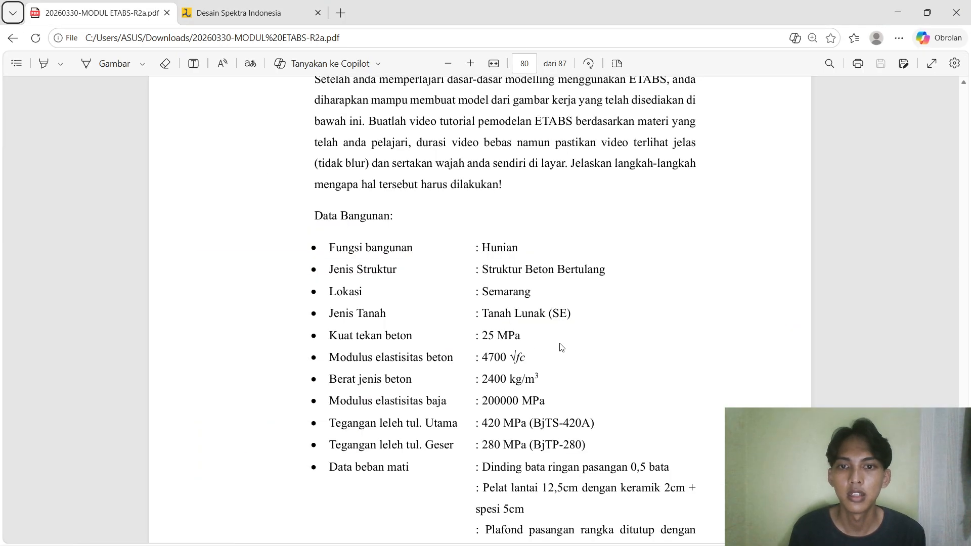
{"action": "left_click", "coordinate": [637, 534]}
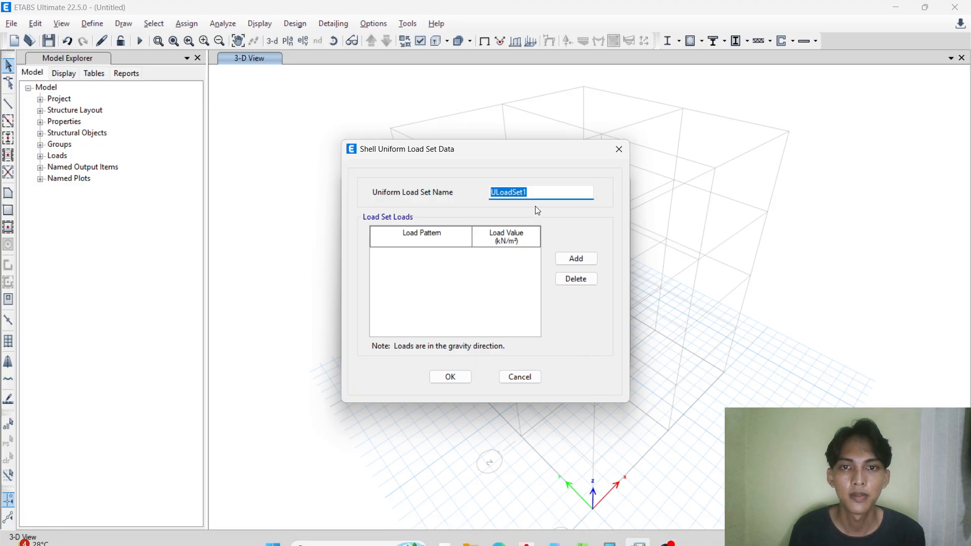
{"action": "type", "text": "NIAN"}
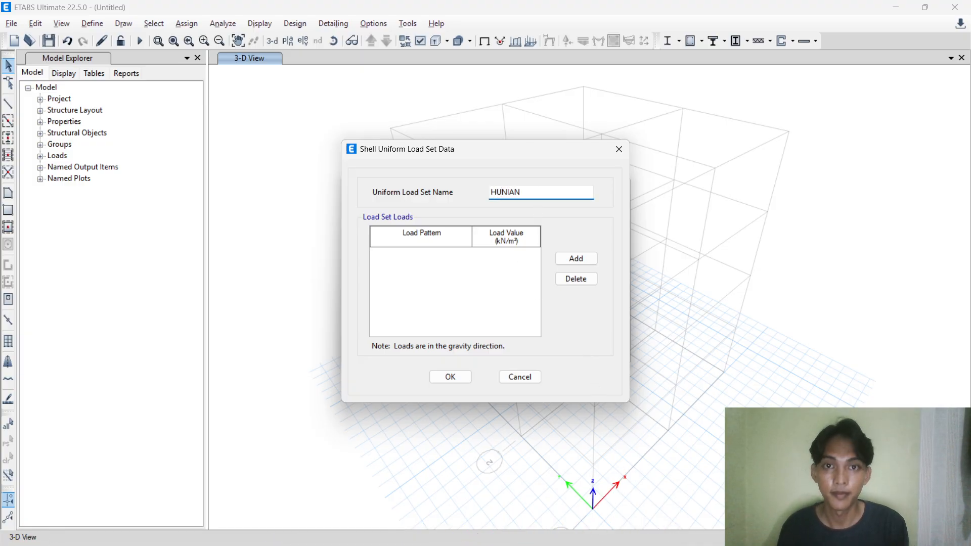
Add a Dead load of 2,92 kN/m² and a Live load of 2 kN/m² to the HUNIAN load set and accept it.
{"action": "left_click", "coordinate": [575, 258]}
{"action": "left_click", "coordinate": [574, 258]}
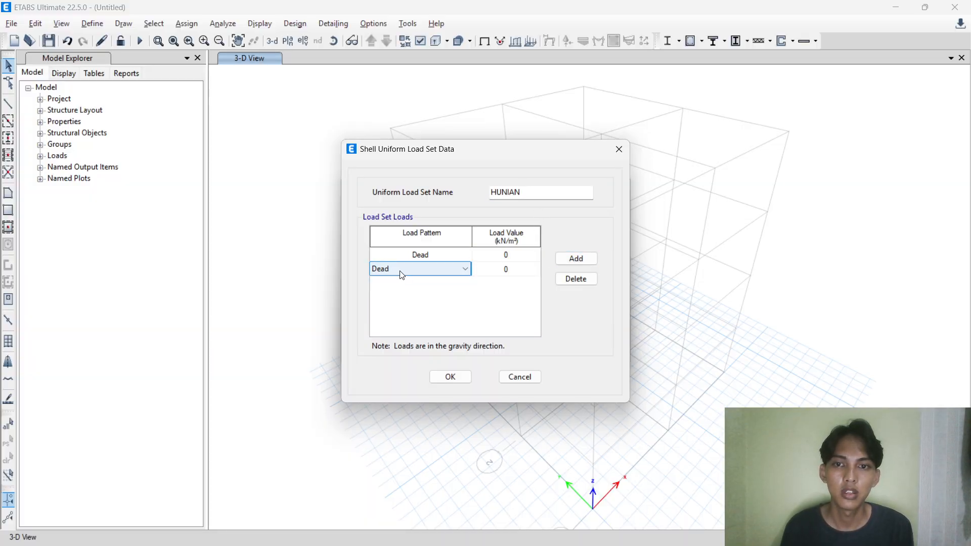
{"action": "left_click", "coordinate": [402, 270]}
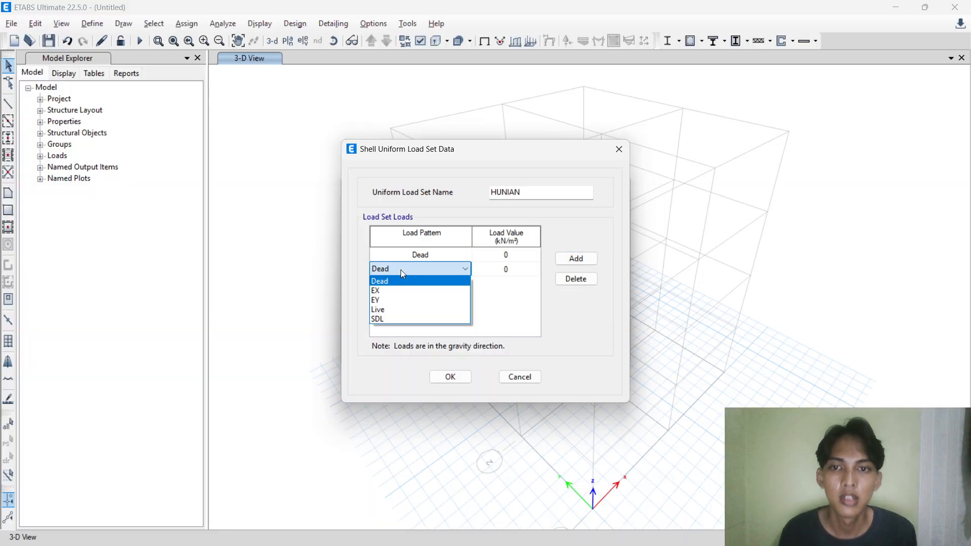
{"action": "left_click", "coordinate": [376, 310]}
{"action": "left_click", "coordinate": [509, 254]}
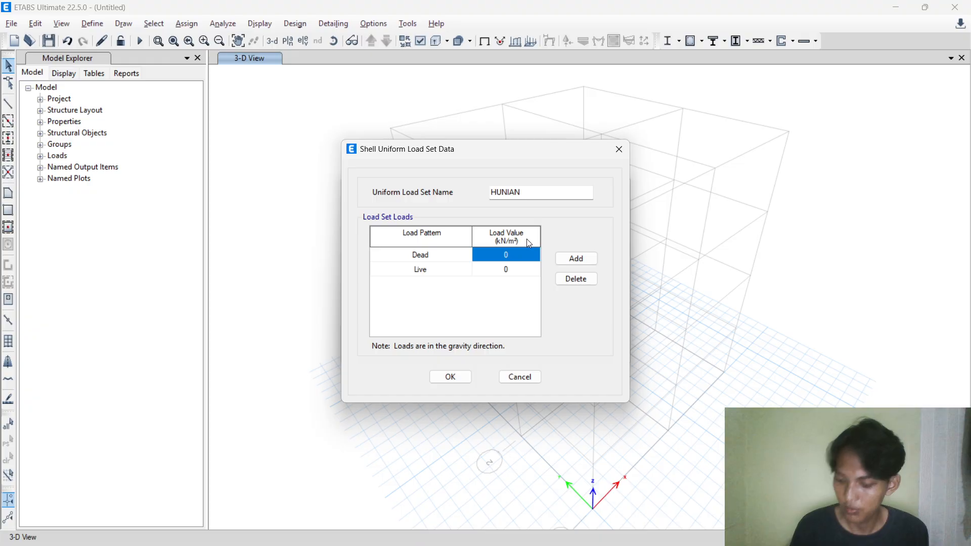
{"action": "type", "text": "2,92"}
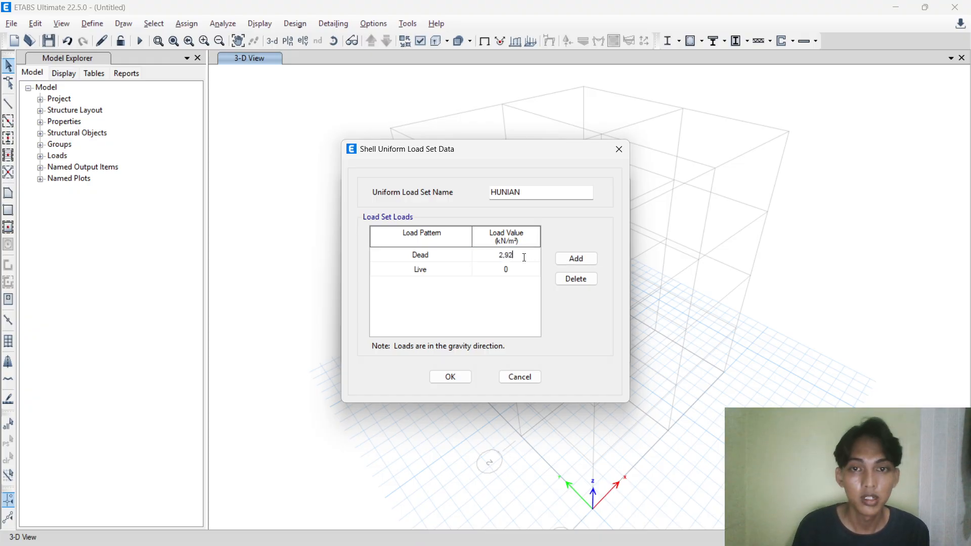
{"action": "left_click", "coordinate": [506, 271]}
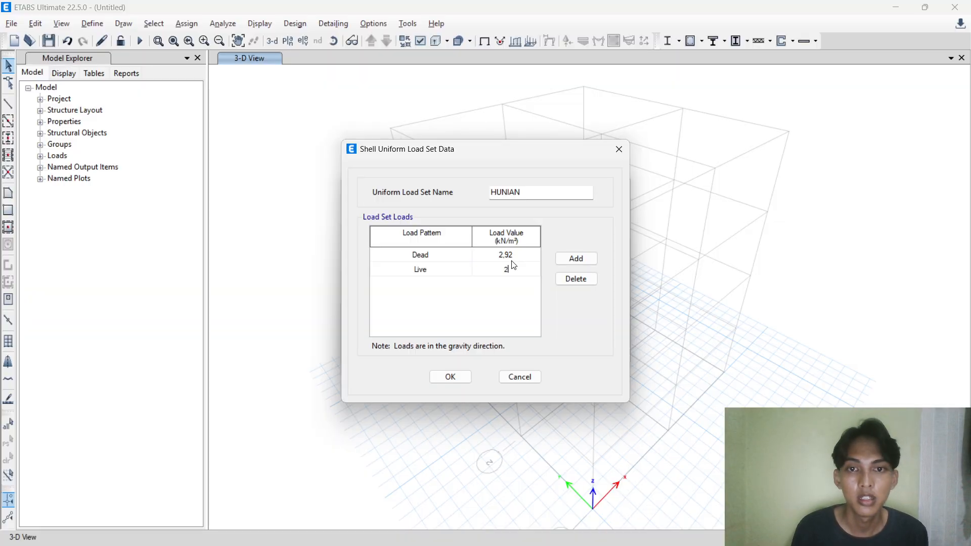
{"action": "left_click", "coordinate": [450, 377]}
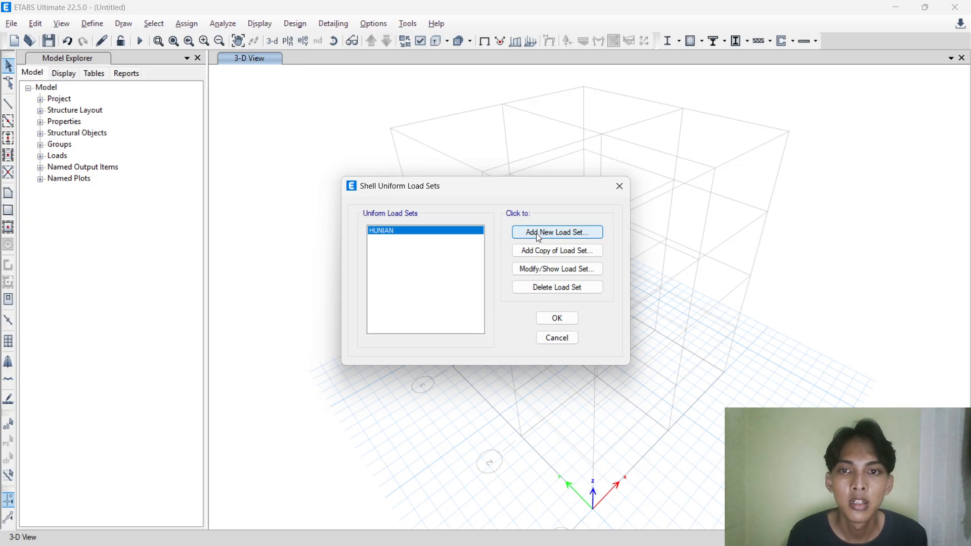
Copy the HUNIAN load set as ATAP with a Dead load of 1 and a Live load of 1 kN/m².
{"action": "left_click", "coordinate": [540, 249]}
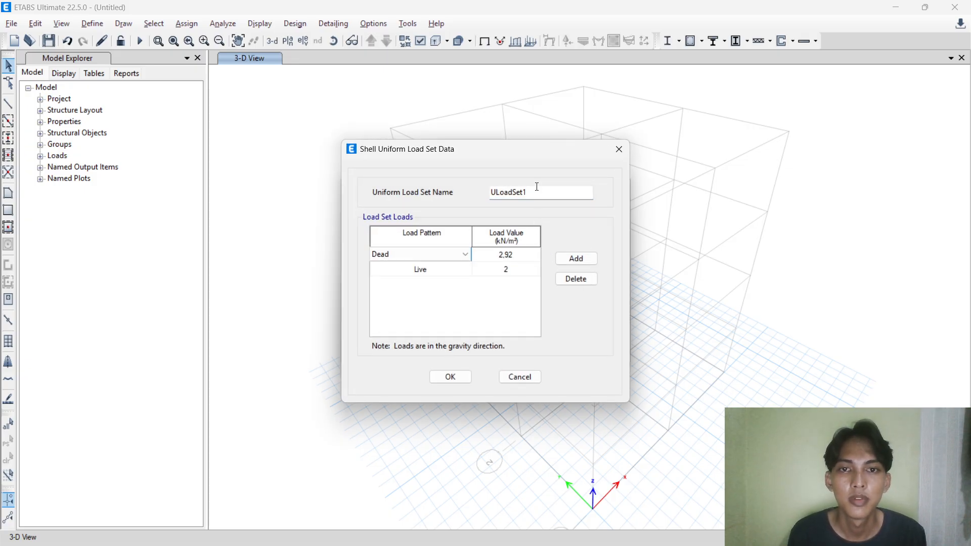
{"action": "left_click_drag", "start_coordinate": [537, 186], "coordinate": [464, 197]}
{"action": "type", "text": "ATA"}
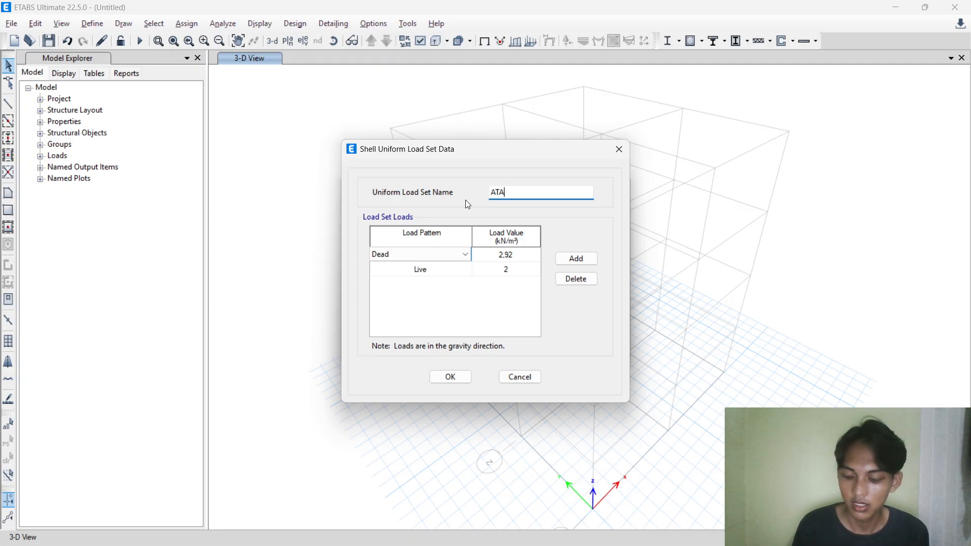
{"action": "type", "text": "P"}
{"action": "left_click", "coordinate": [517, 253]}
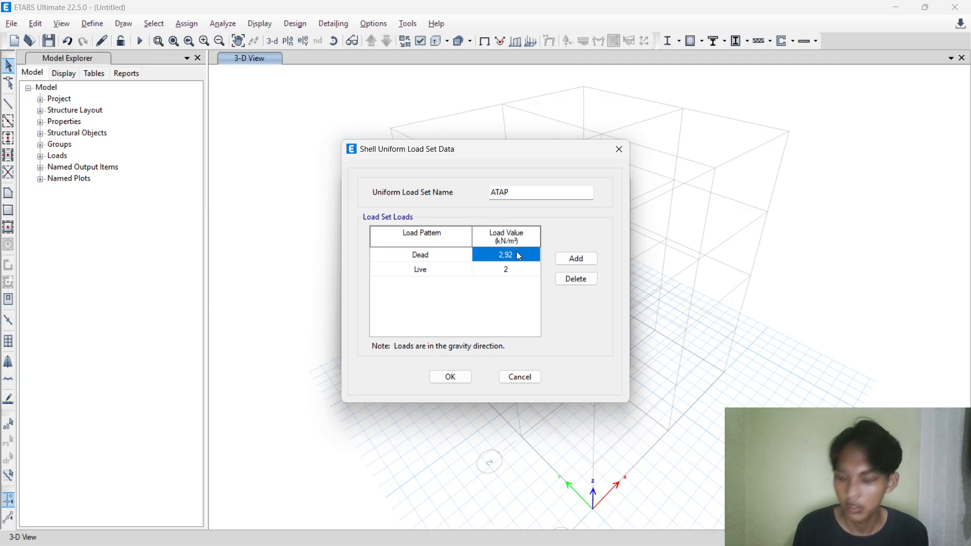
{"action": "type", "text": "1"}
{"action": "left_click", "coordinate": [512, 272]}
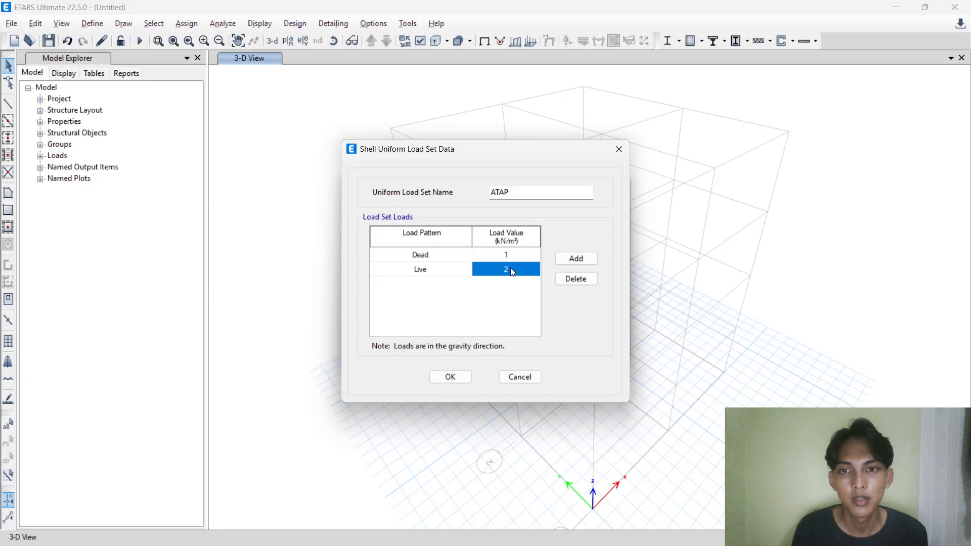
{"action": "type", "text": "1"}
{"action": "left_click", "coordinate": [456, 378]}
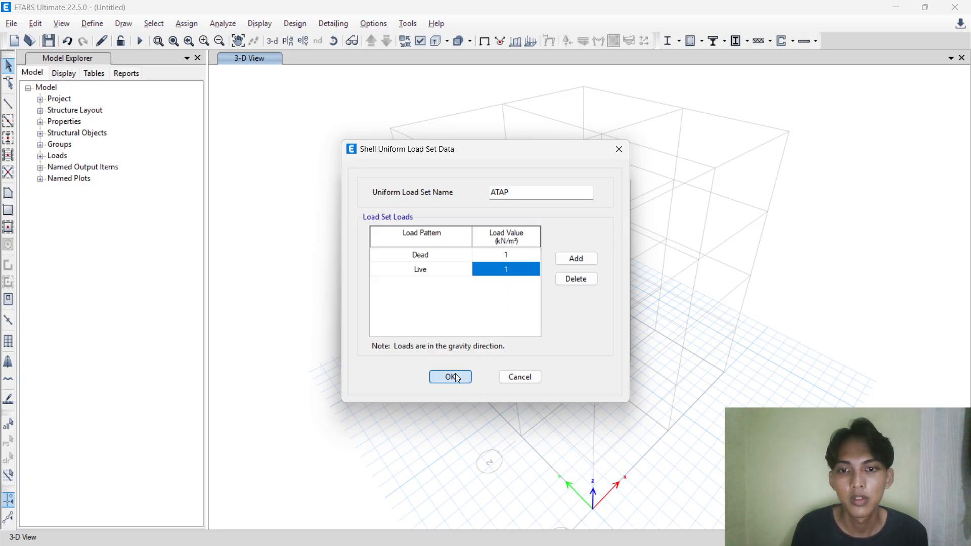
Copy the ATAP load set as TANGGA with a Dead load of 3 and a Live load of 4,79 kN/m².
{"action": "left_click", "coordinate": [516, 251]}
{"action": "left_click_drag", "start_coordinate": [534, 198], "coordinate": [457, 214]}
{"action": "type", "text": "TANGGA"}
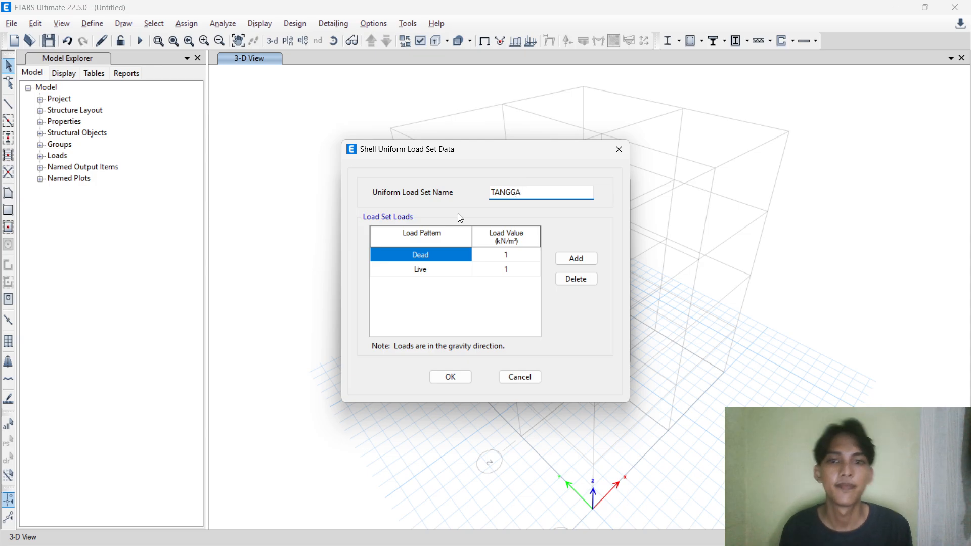
{"action": "left_click", "coordinate": [506, 257]}
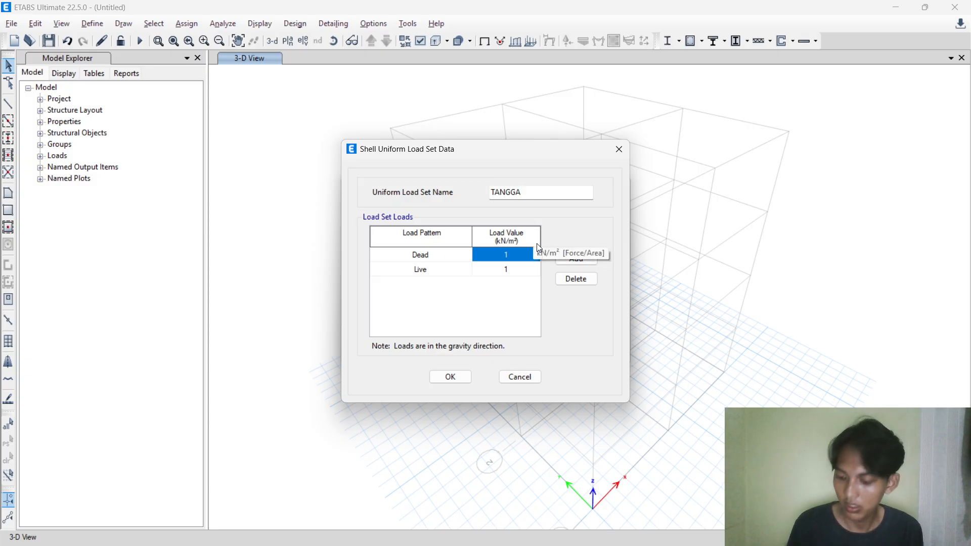
{"action": "type", "text": "3"}
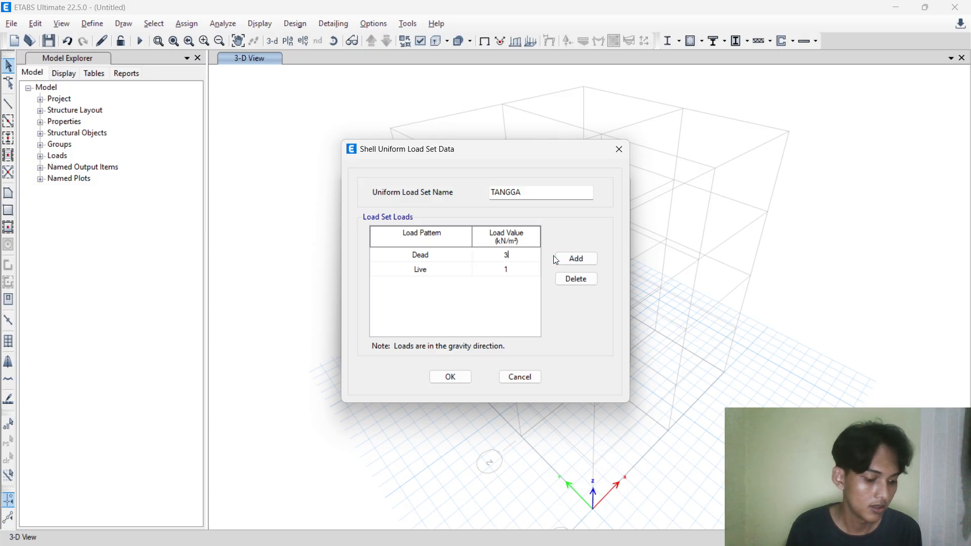
{"action": "left_click", "coordinate": [505, 270]}
{"action": "type", "text": "4,79"}
{"action": "left_click", "coordinate": [443, 374]}
Copy the TANGGA load set as BORDES with a Dead load of 1 kN/m², and accept the shell uniform load sets.
{"action": "left_click", "coordinate": [527, 250]}
{"action": "left_click_drag", "start_coordinate": [536, 196], "coordinate": [447, 203]}
{"action": "type", "text": "BORDES"}
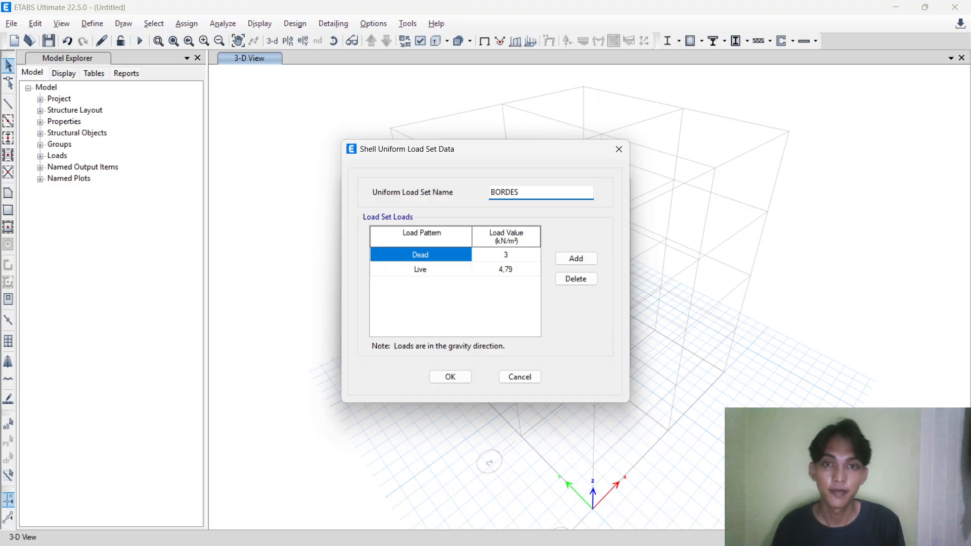
{"action": "left_click_drag", "start_coordinate": [529, 194], "coordinate": [505, 193]}
{"action": "left_click", "coordinate": [532, 192]}
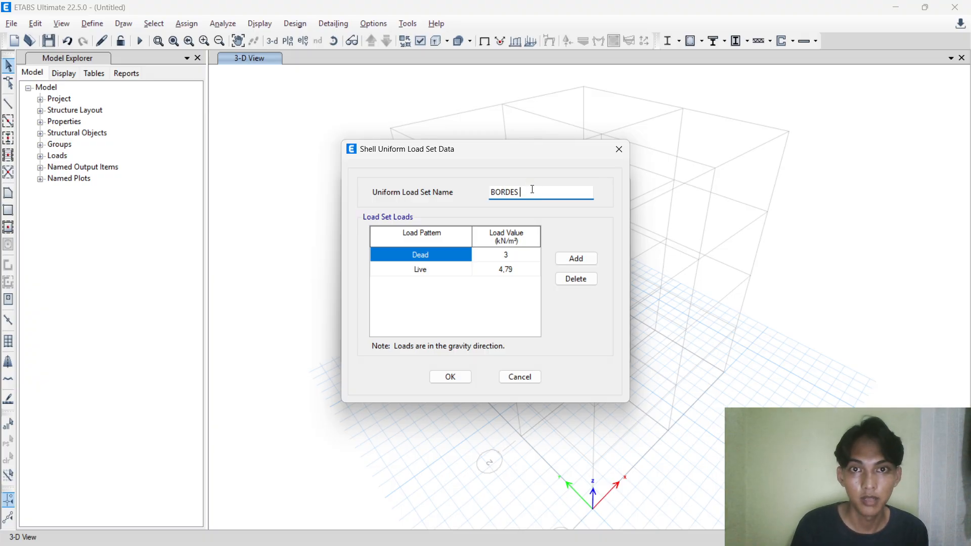
{"action": "left_click", "coordinate": [518, 261]}
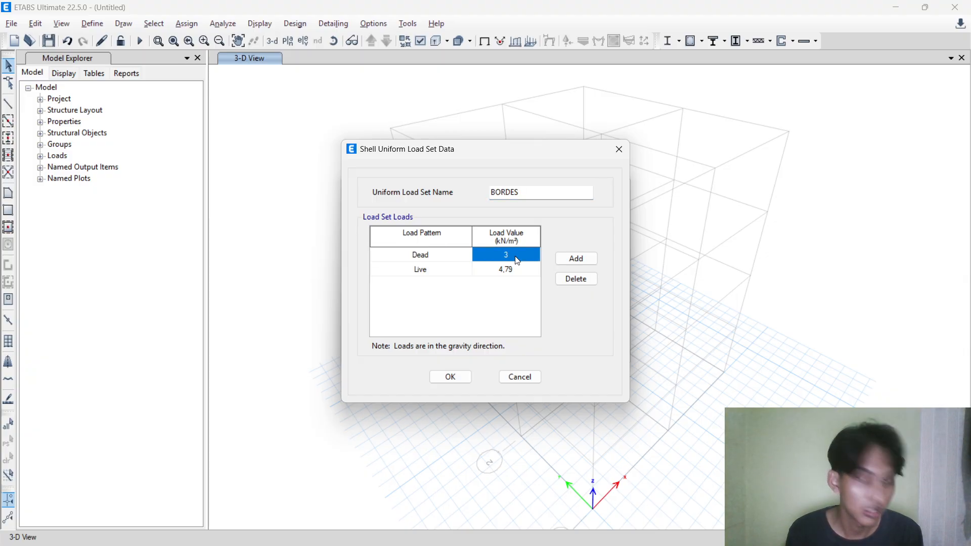
{"action": "type", "text": "1"}
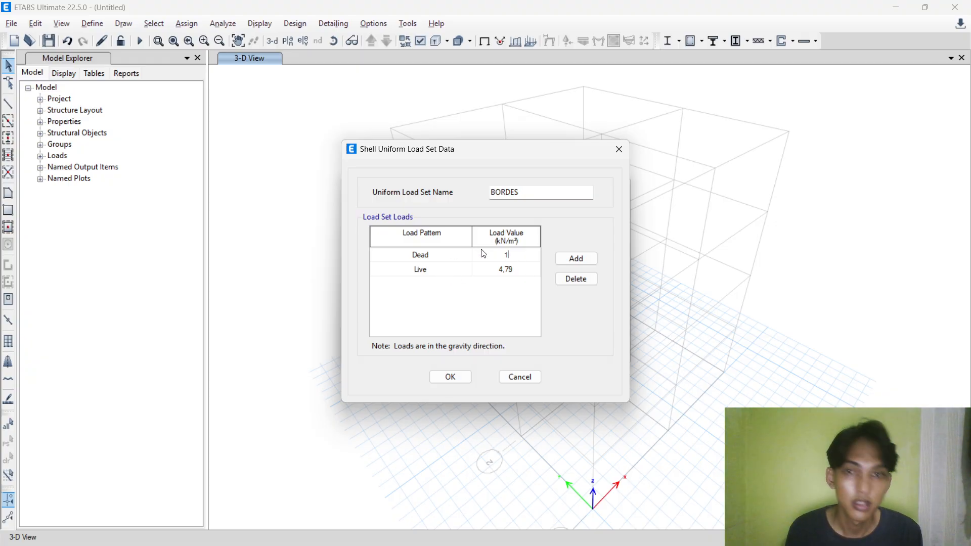
{"action": "left_click", "coordinate": [441, 375]}
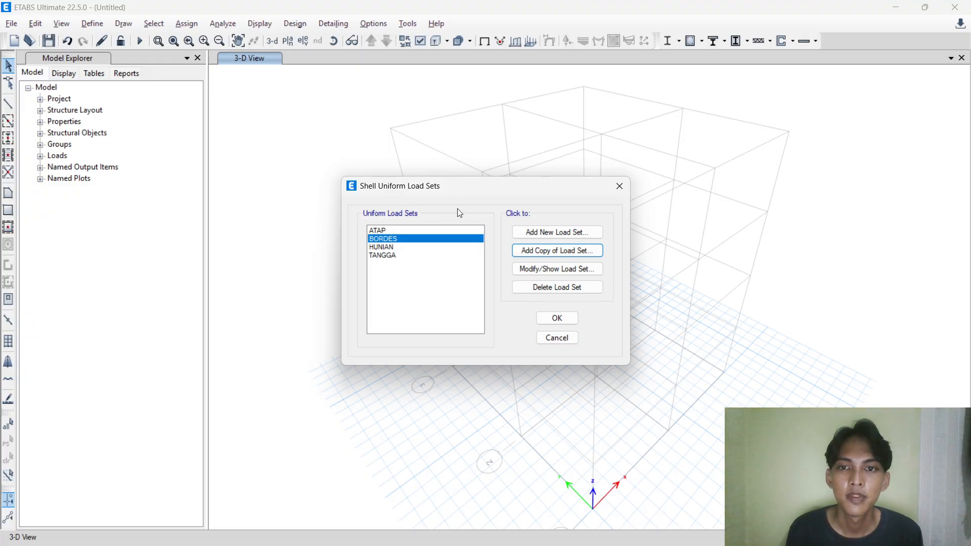
{"action": "left_click", "coordinate": [557, 317]}
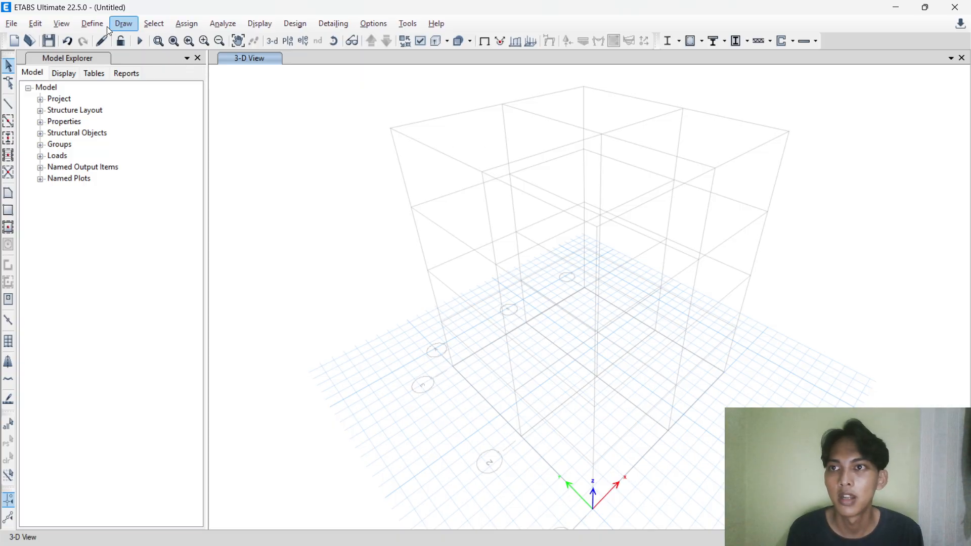
Create a new load case named UX with the Response Spectrum load case type.
{"action": "left_click", "coordinate": [96, 23]}
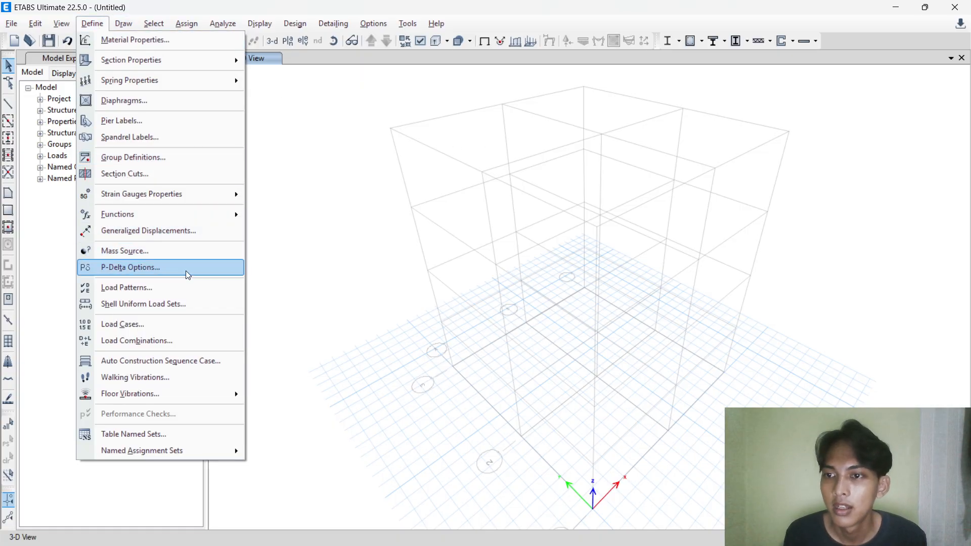
{"action": "left_click", "coordinate": [163, 326]}
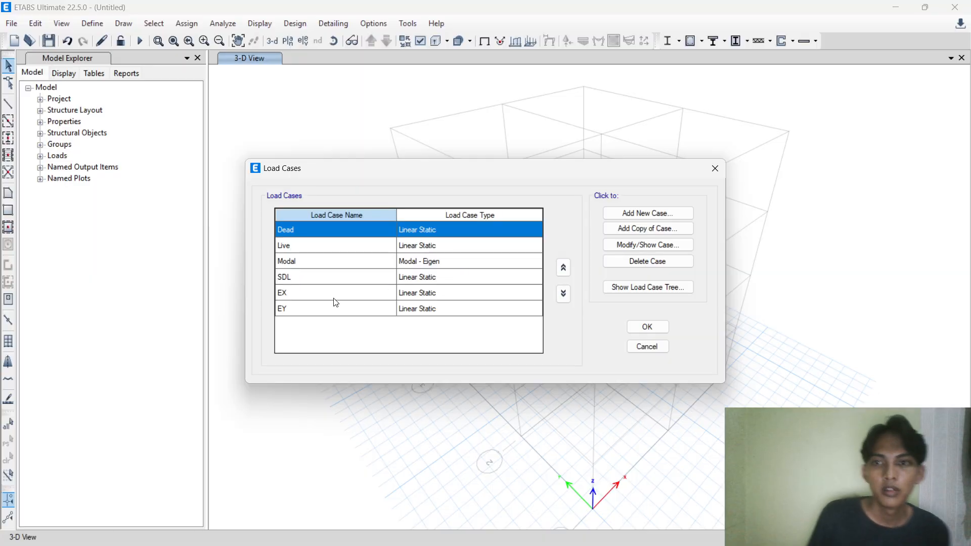
{"action": "left_click", "coordinate": [668, 213]}
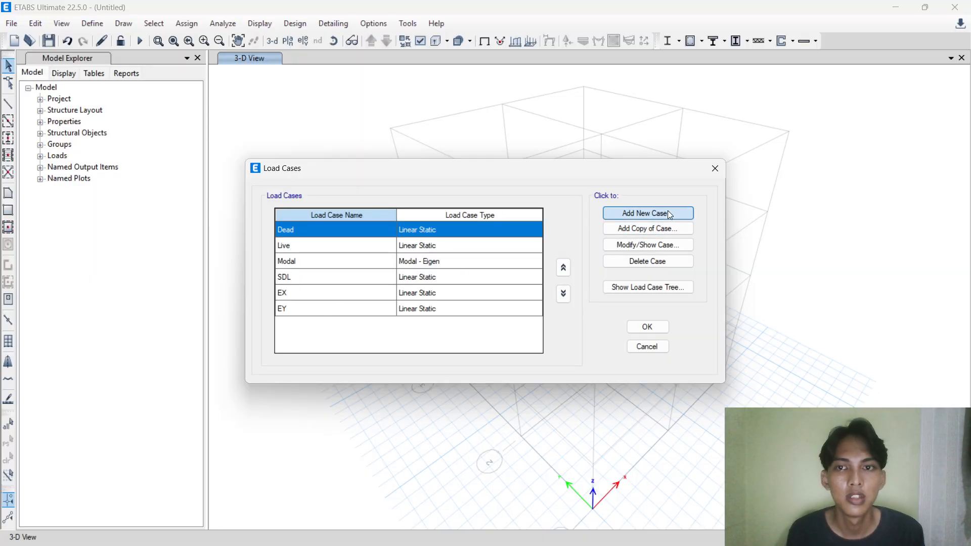
{"action": "left_click", "coordinate": [507, 100]}
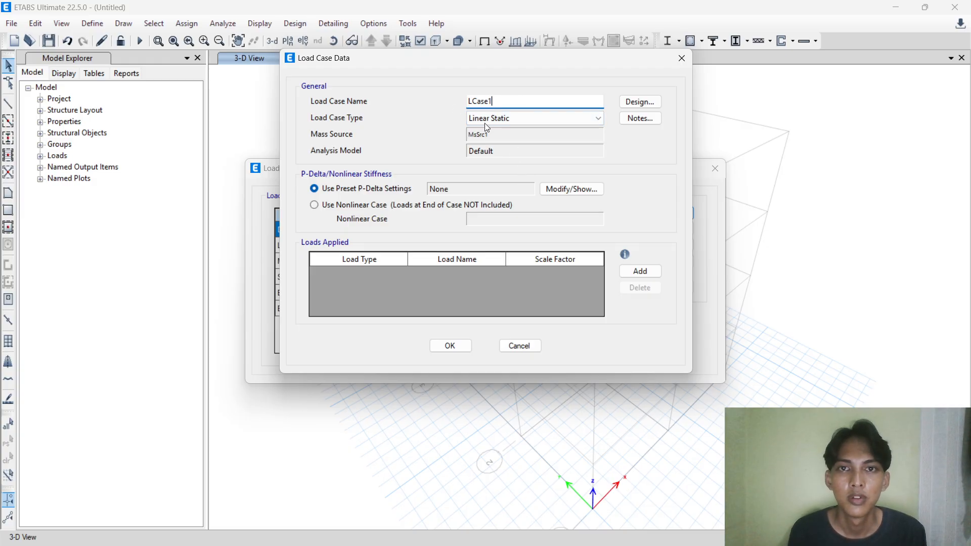
{"action": "double_click", "coordinate": [483, 101]}
{"action": "type", "text": "UX"}
{"action": "left_click", "coordinate": [505, 120]}
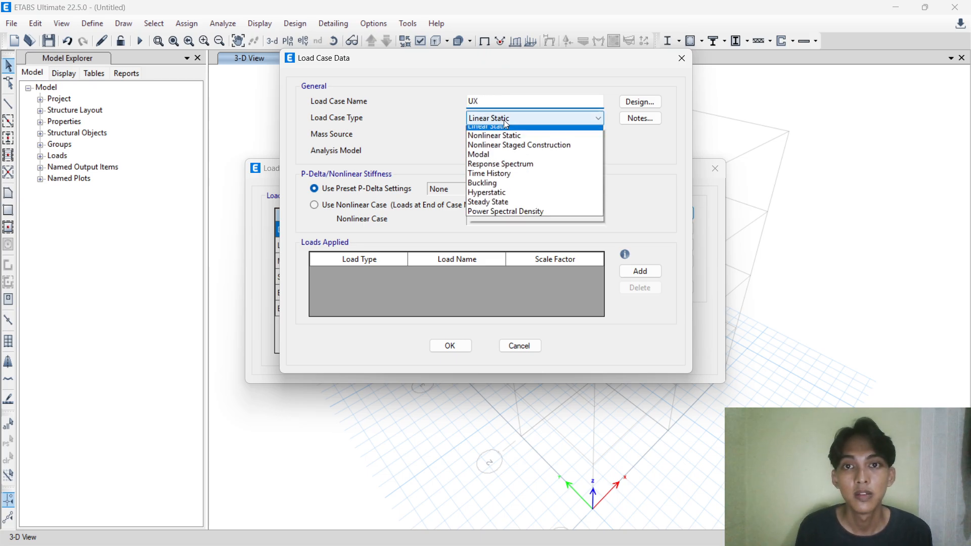
{"action": "left_click", "coordinate": [507, 169]}
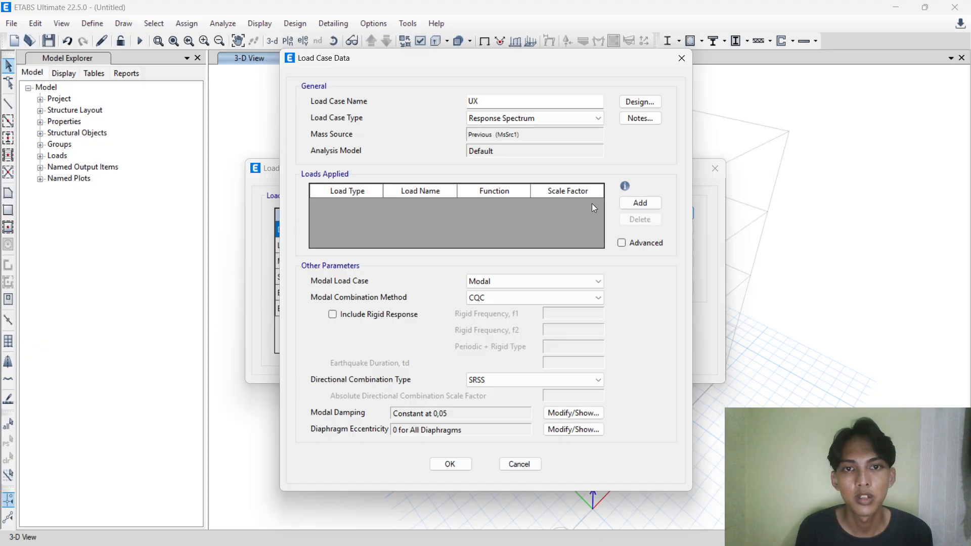
Add a U1 acceleration load to the UX case using the RS SEMARANG function.
{"action": "left_click", "coordinate": [638, 208]}
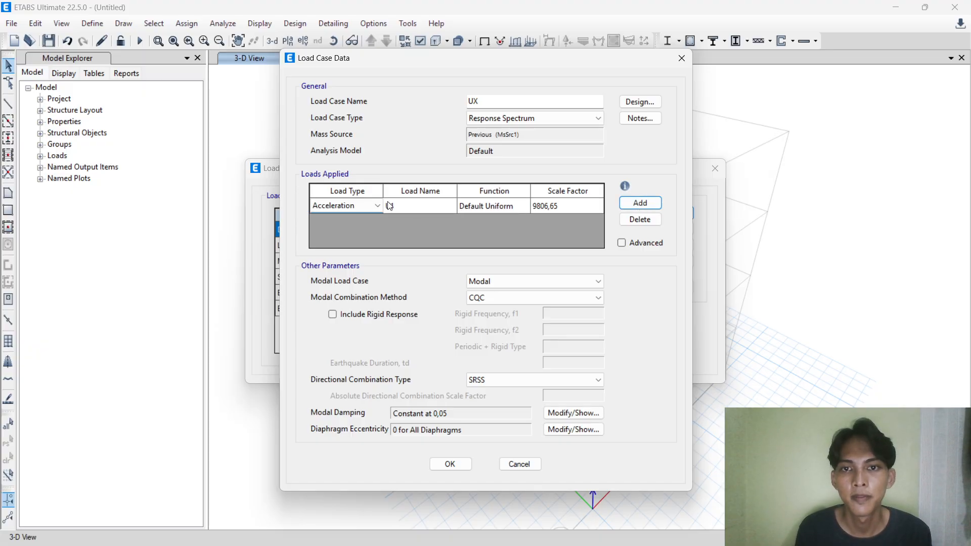
{"action": "left_click", "coordinate": [342, 206]}
{"action": "left_click", "coordinate": [493, 206]}
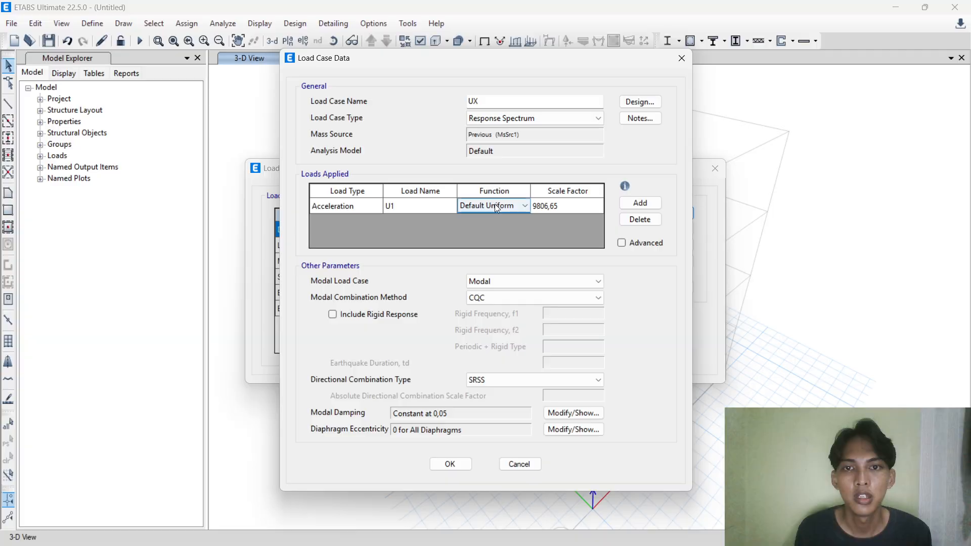
{"action": "left_click", "coordinate": [501, 205]}
{"action": "left_click", "coordinate": [496, 236]}
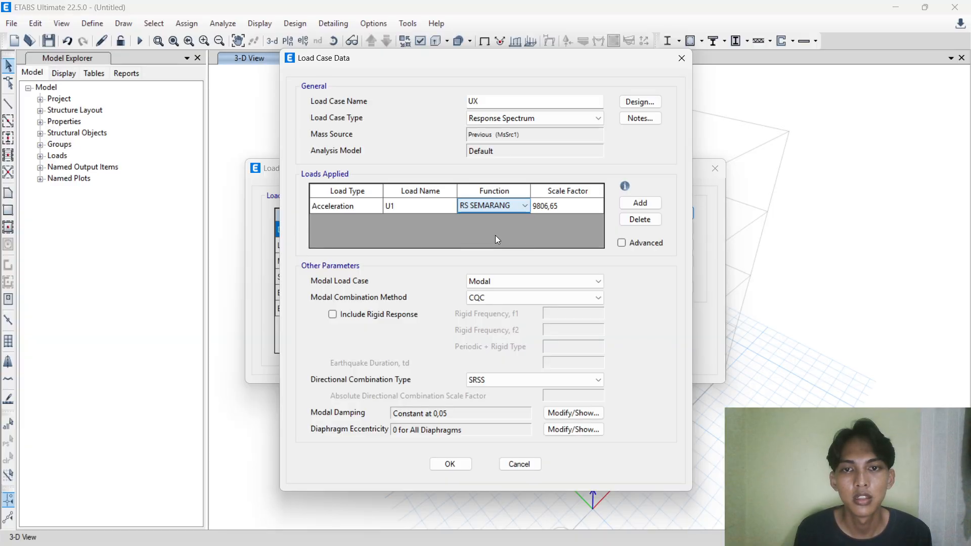
Set the scale factor of UX's U1 acceleration load to 9806,65/8.
{"action": "left_click", "coordinate": [568, 207]}
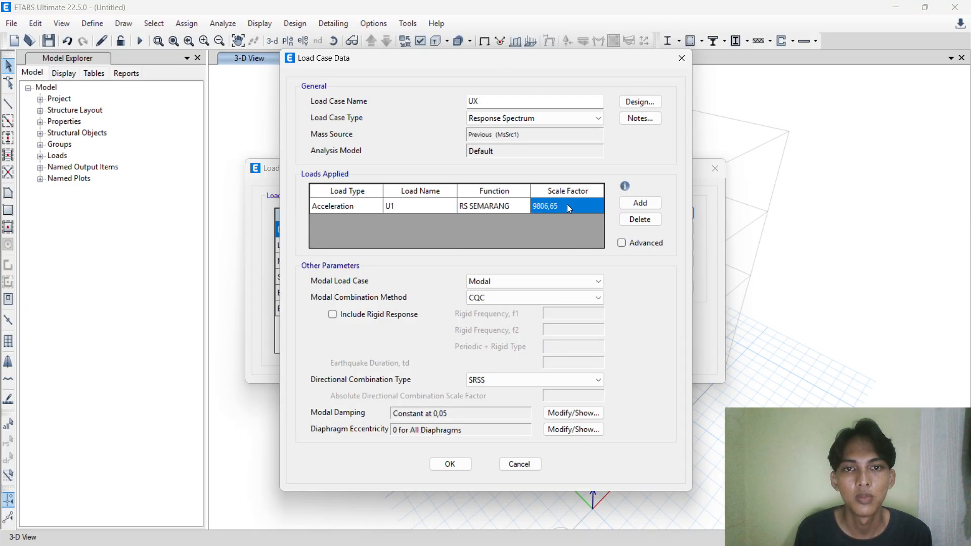
{"action": "left_click", "coordinate": [567, 204]}
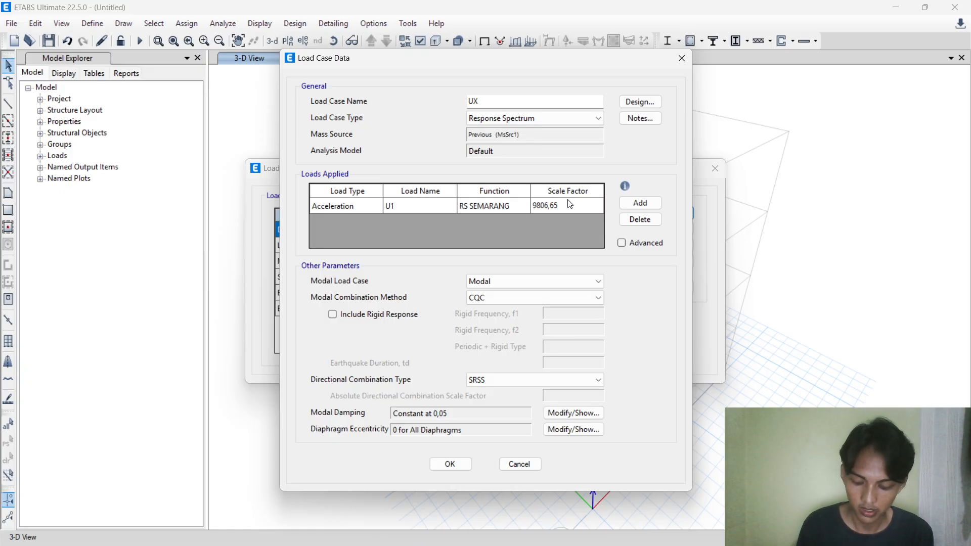
{"action": "type", "text": "/"}
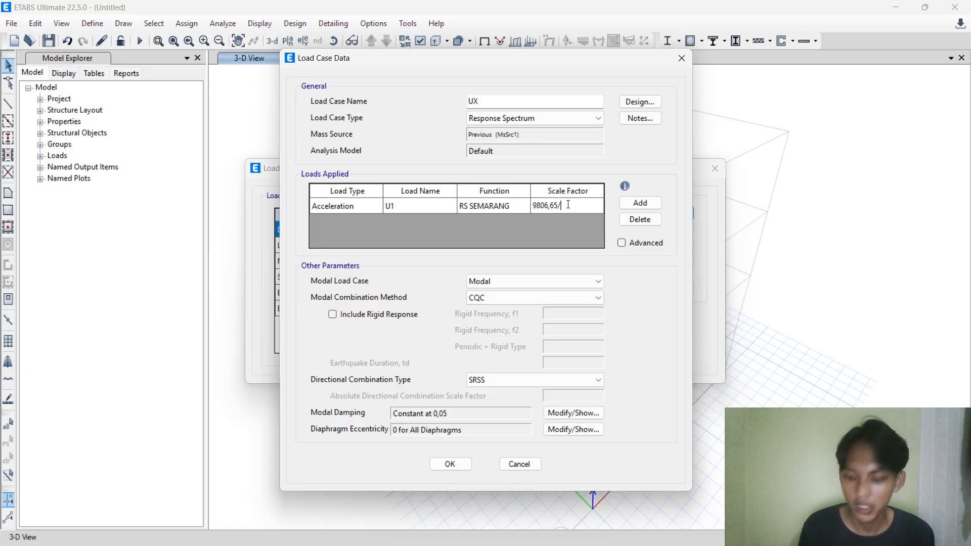
{"action": "type", "text": "8"}
{"action": "key", "text": "Return"}
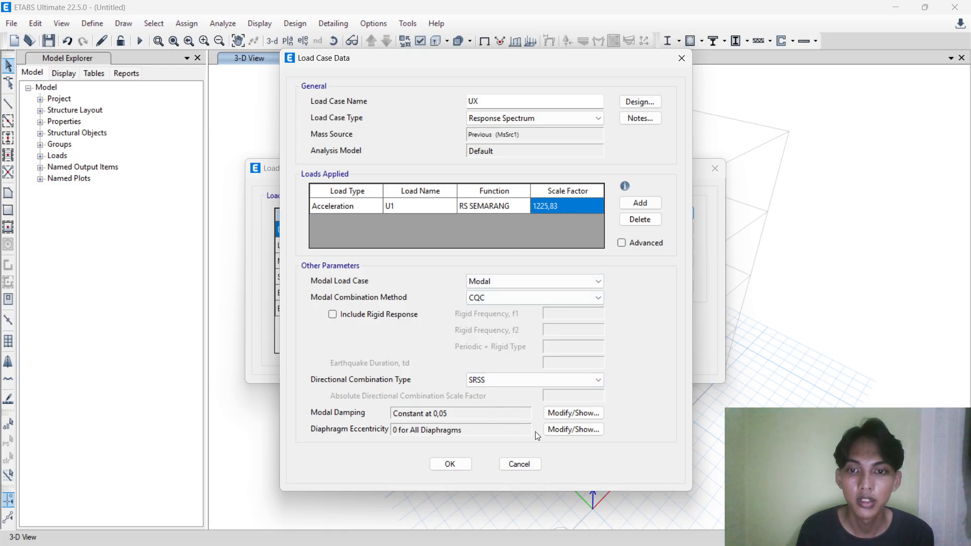
Set UX's diaphragm eccentricity ratio to 0,05 for all diaphragms and accept the load case.
{"action": "left_click", "coordinate": [551, 430]}
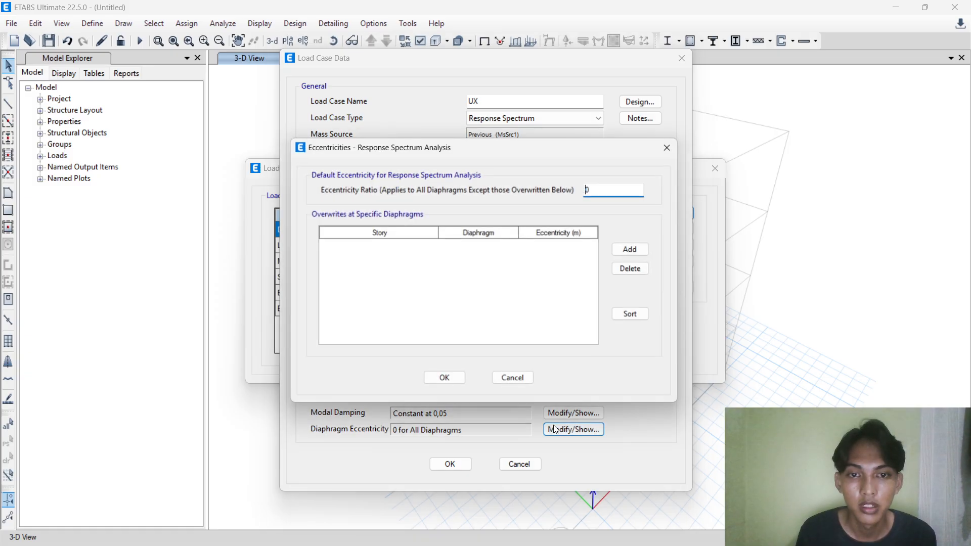
{"action": "left_click", "coordinate": [618, 191]}
{"action": "type", "text": ",05"}
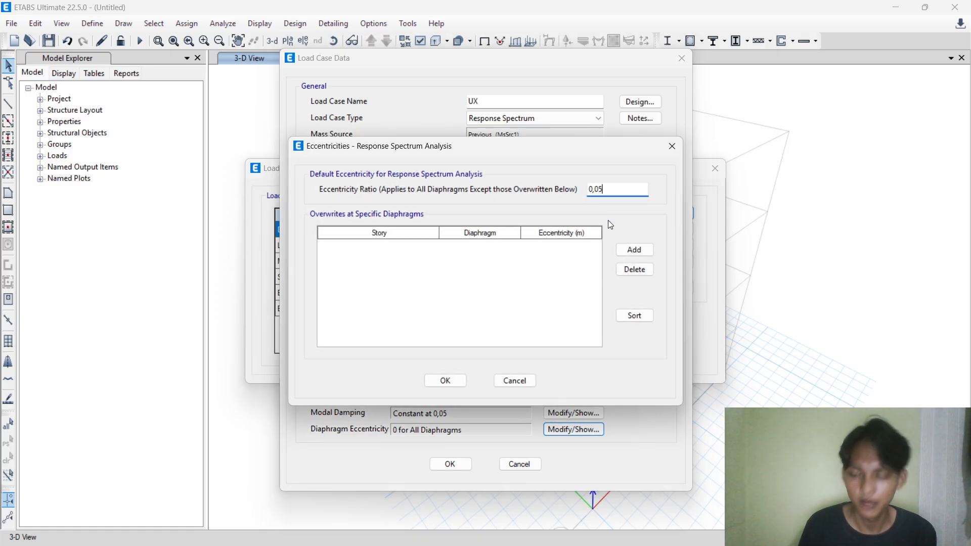
{"action": "left_click", "coordinate": [436, 382]}
{"action": "left_click", "coordinate": [448, 461]}
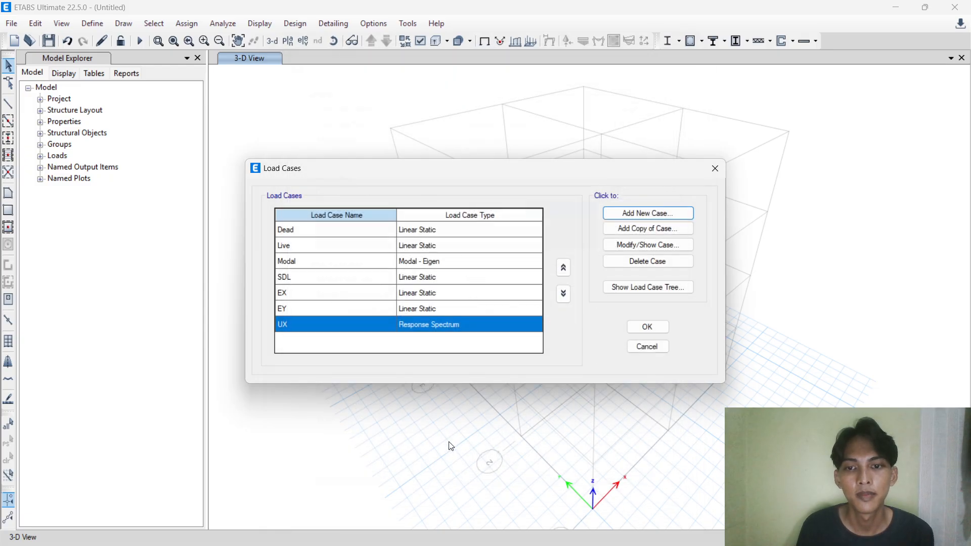
Copy the UX load case as UY with its acceleration load set to U2, and accept the load cases.
{"action": "left_click", "coordinate": [626, 229]}
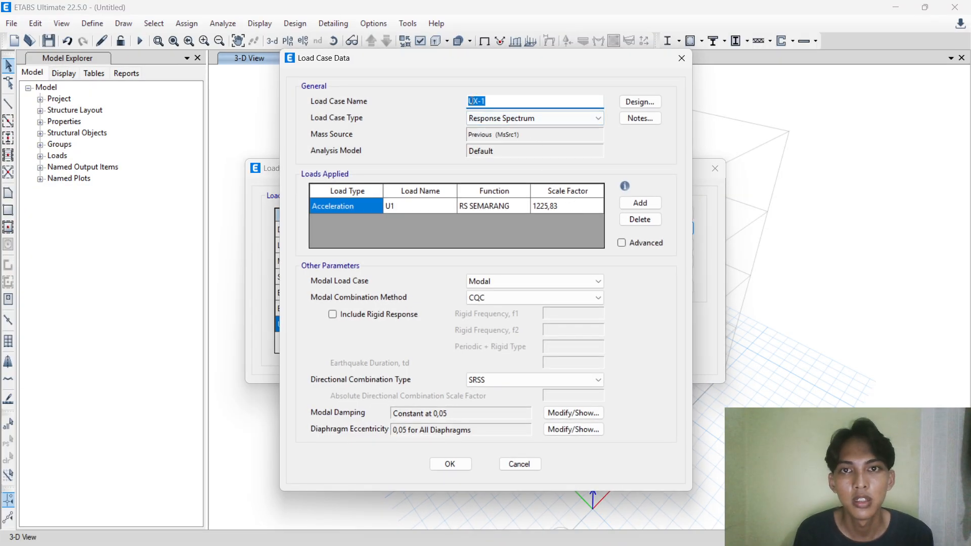
{"action": "type", "text": "UY"}
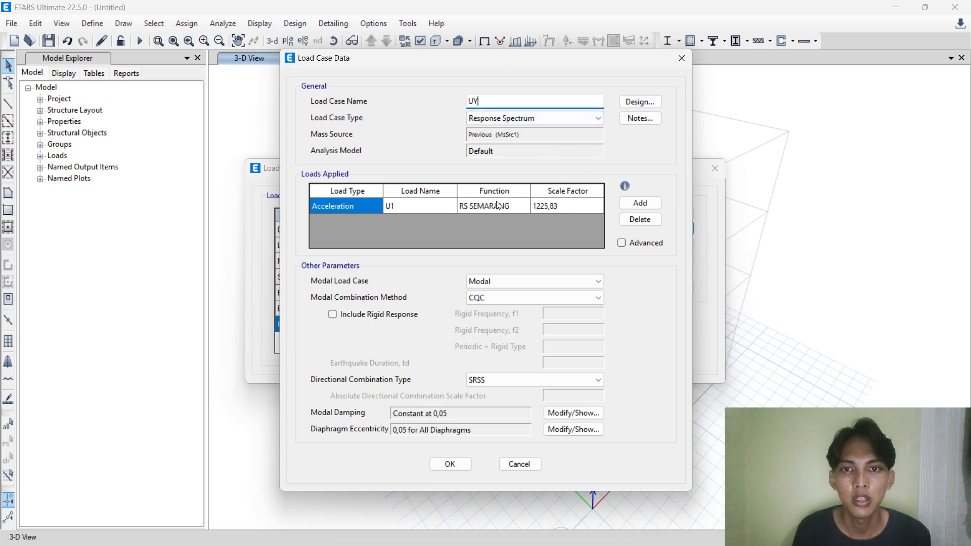
{"action": "left_click", "coordinate": [447, 207]}
{"action": "left_click", "coordinate": [445, 204]}
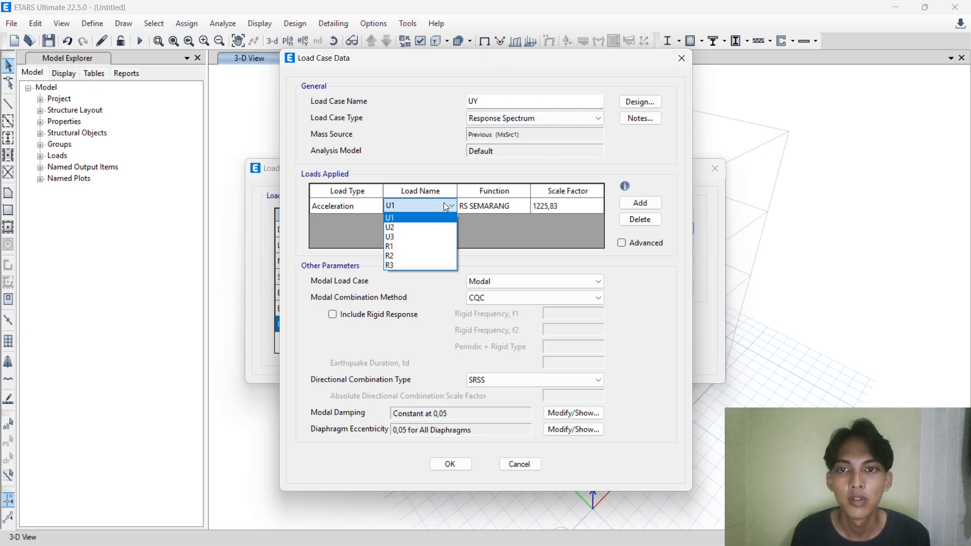
{"action": "left_click", "coordinate": [401, 227]}
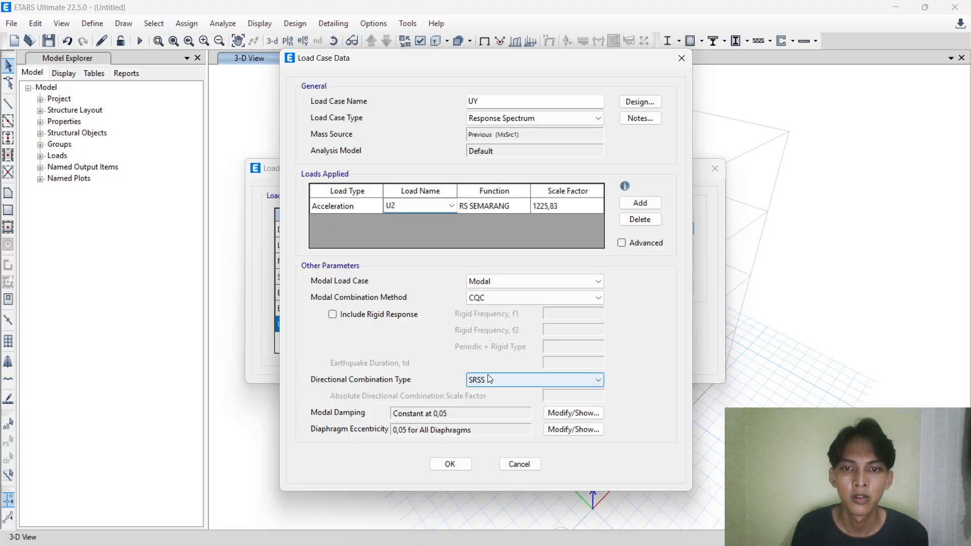
{"action": "left_click", "coordinate": [450, 464]}
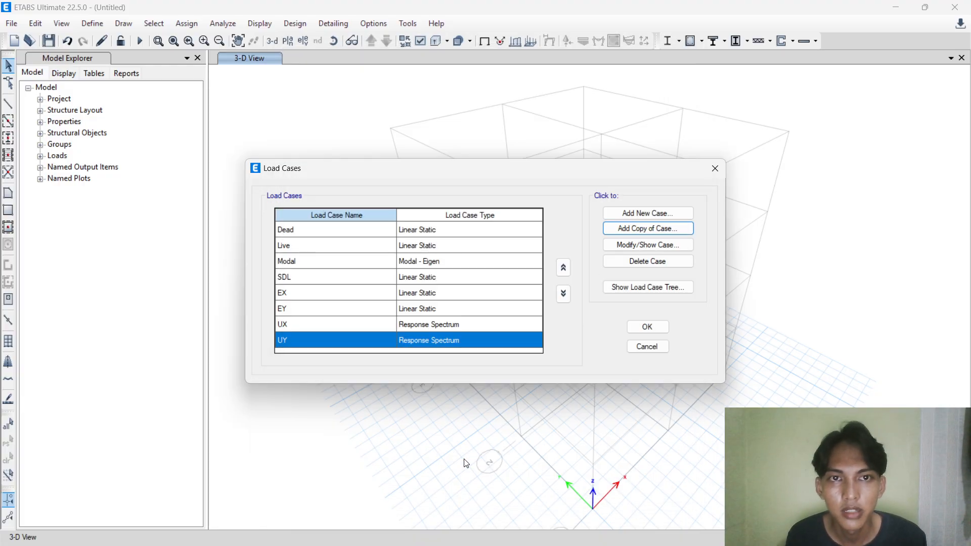
{"action": "left_click", "coordinate": [648, 327]}
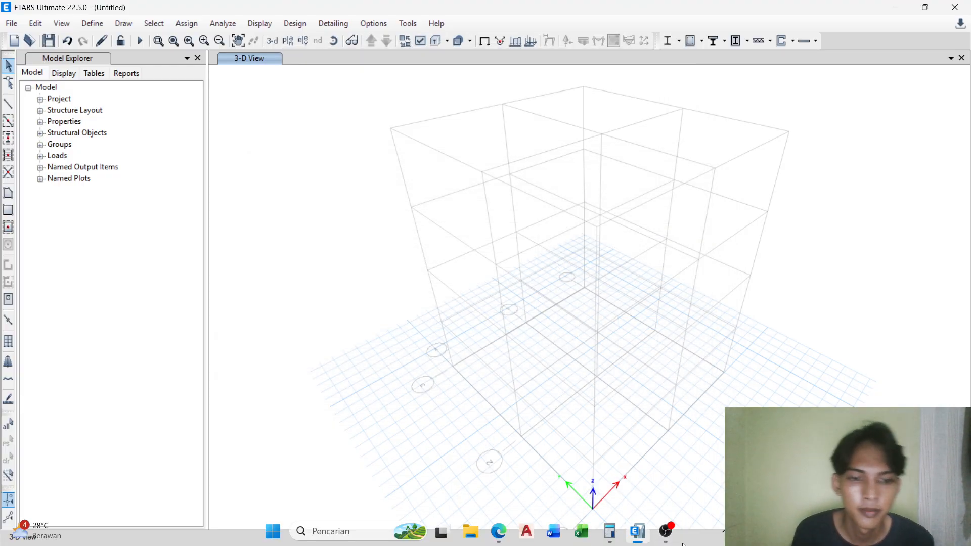
{"action": "left_click", "coordinate": [666, 531]}
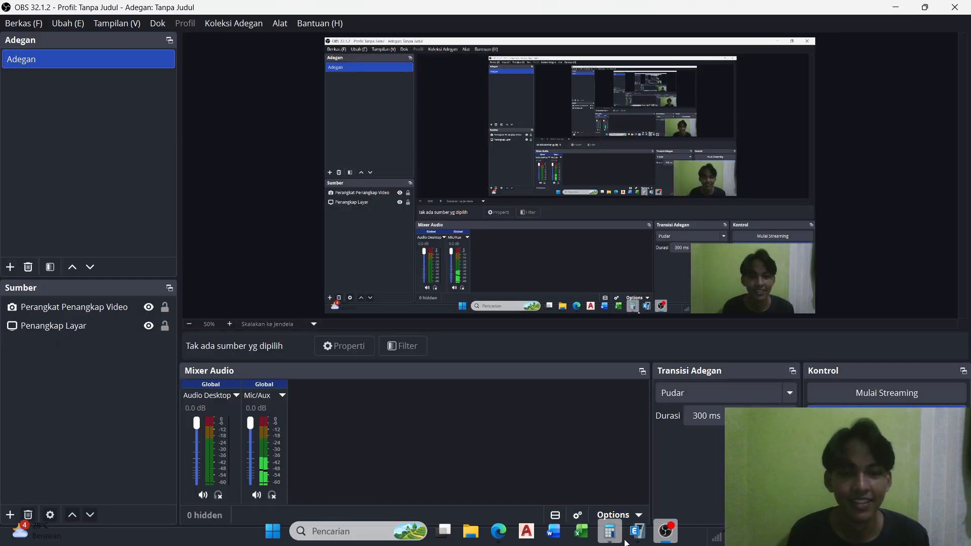
{"action": "left_click", "coordinate": [635, 532]}
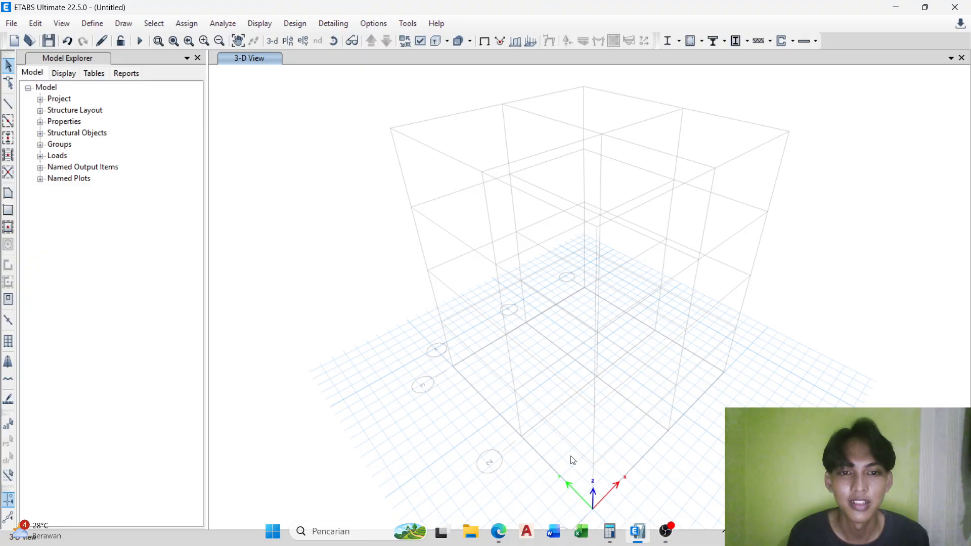
Create a load combination named Comb1 with a Dead scale factor of 1,4.
{"action": "left_click", "coordinate": [89, 26]}
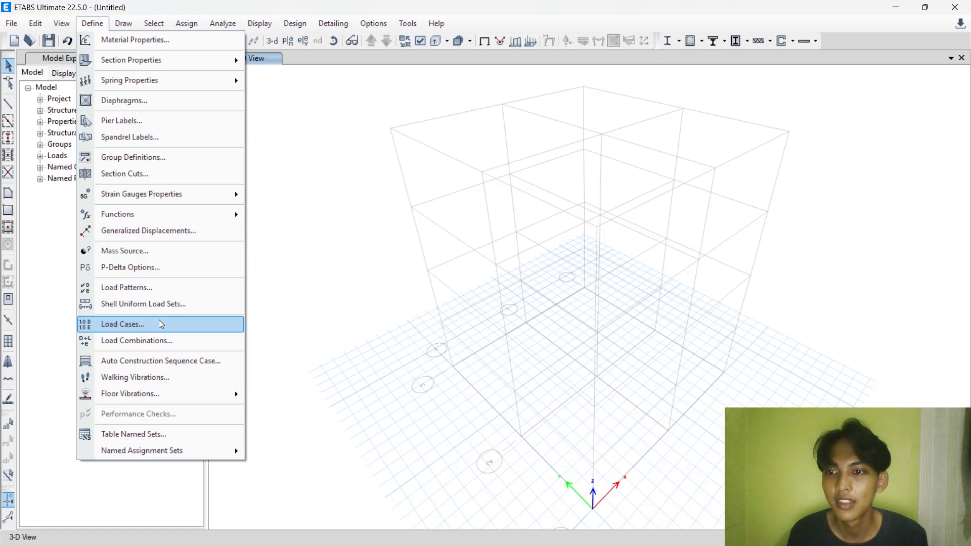
{"action": "left_click", "coordinate": [132, 341]}
{"action": "left_click", "coordinate": [539, 225]}
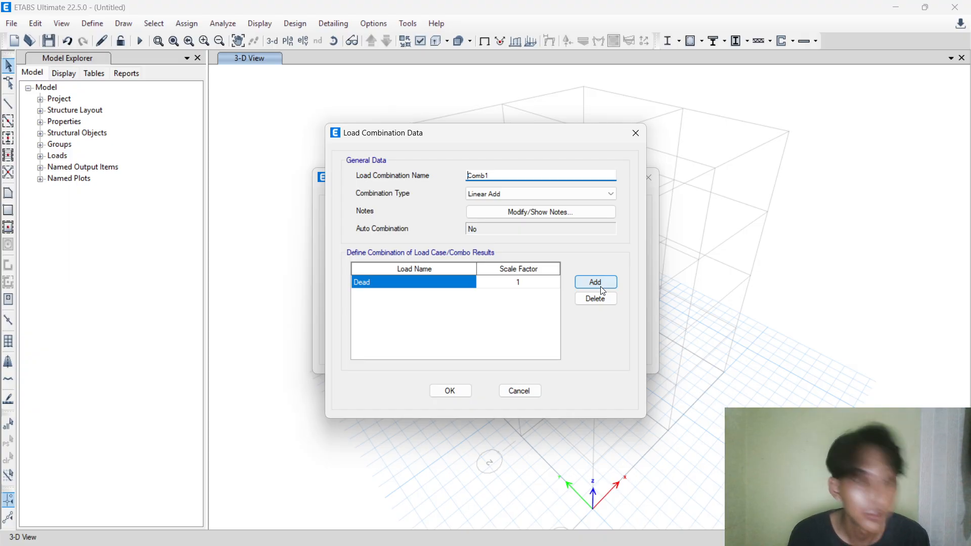
{"action": "left_click", "coordinate": [530, 278]}
{"action": "left_click", "coordinate": [531, 280]}
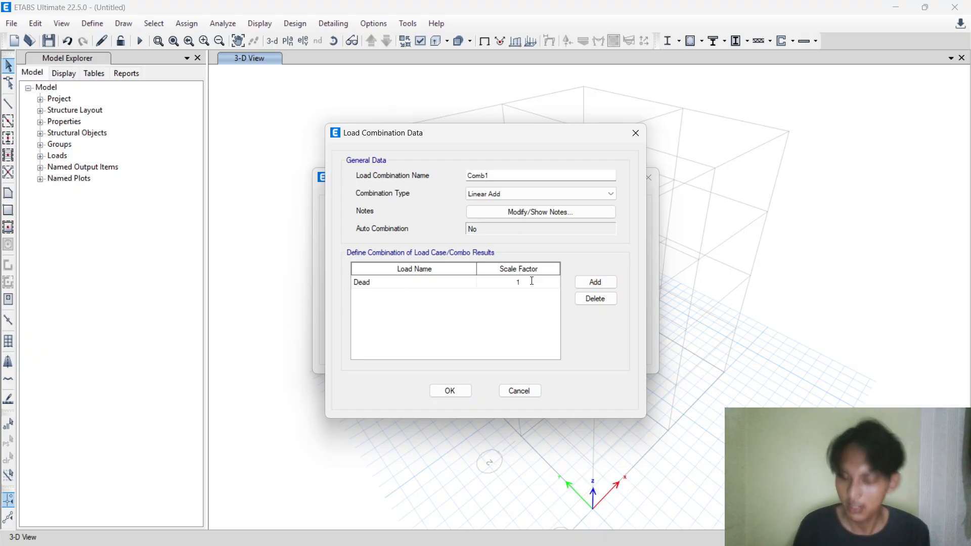
{"action": "type", "text": ",4"}
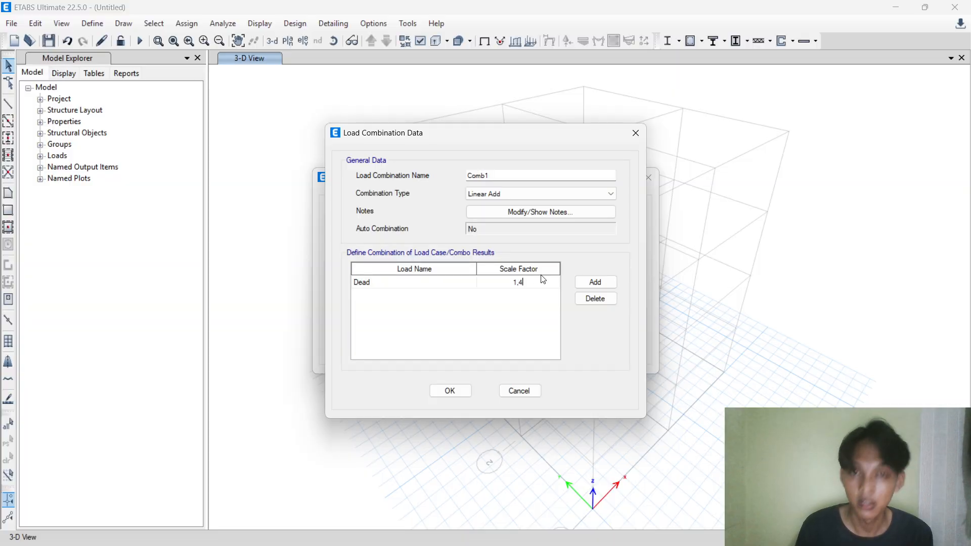
{"action": "left_click", "coordinate": [451, 391]}
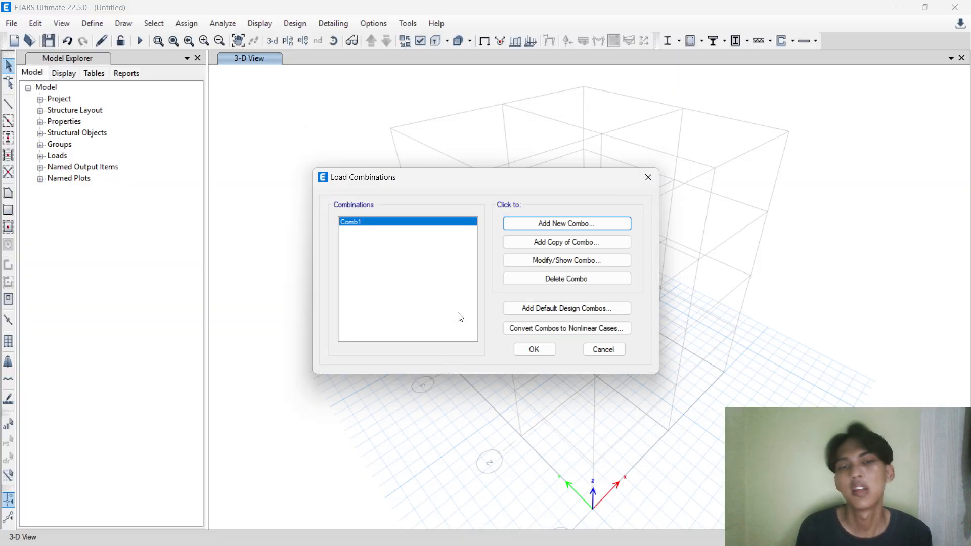
Copy Comb1 as Comb2, add a second load row and set the first Dead scale factor to 1,2.
{"action": "left_click", "coordinate": [557, 242]}
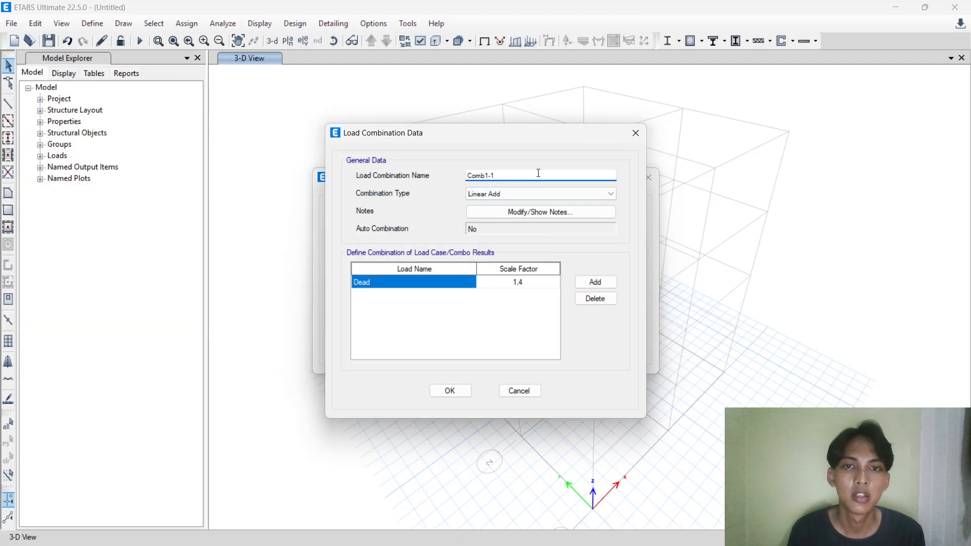
{"action": "double_click", "coordinate": [485, 175]}
{"action": "type", "text": "Comb2"}
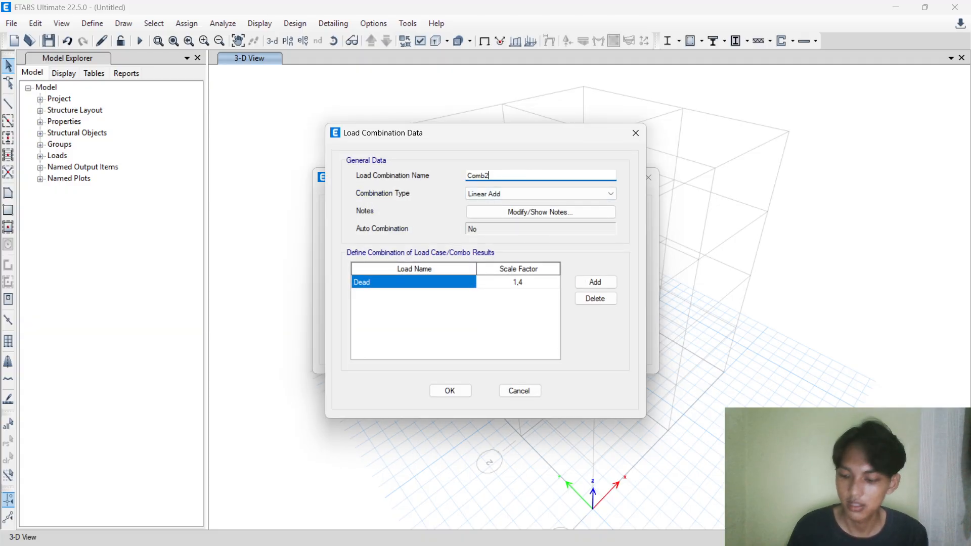
{"action": "left_click", "coordinate": [596, 281]}
{"action": "left_click", "coordinate": [441, 282]}
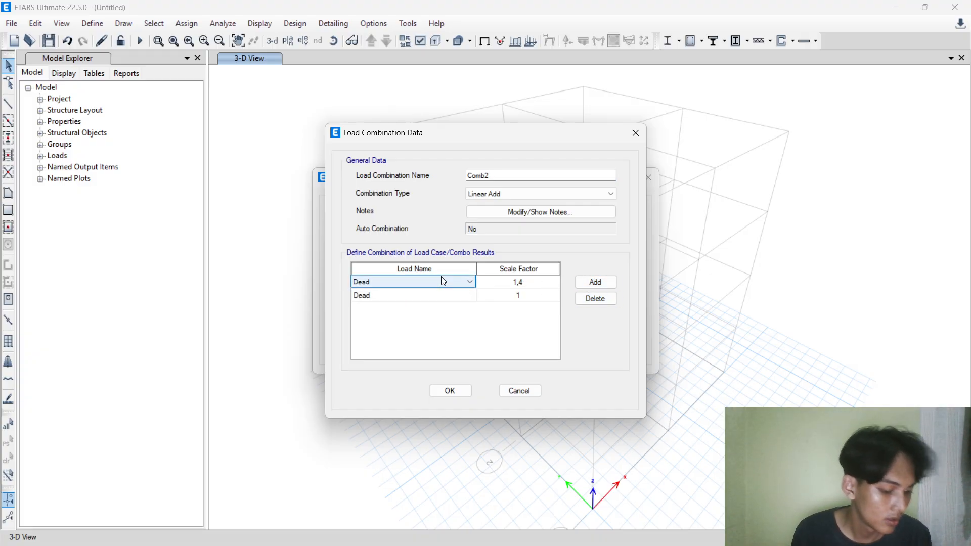
{"action": "left_click", "coordinate": [531, 283]}
{"action": "left_click", "coordinate": [532, 283]}
{"action": "type", "text": "1,4"}
{"action": "type", "text": ",2"}
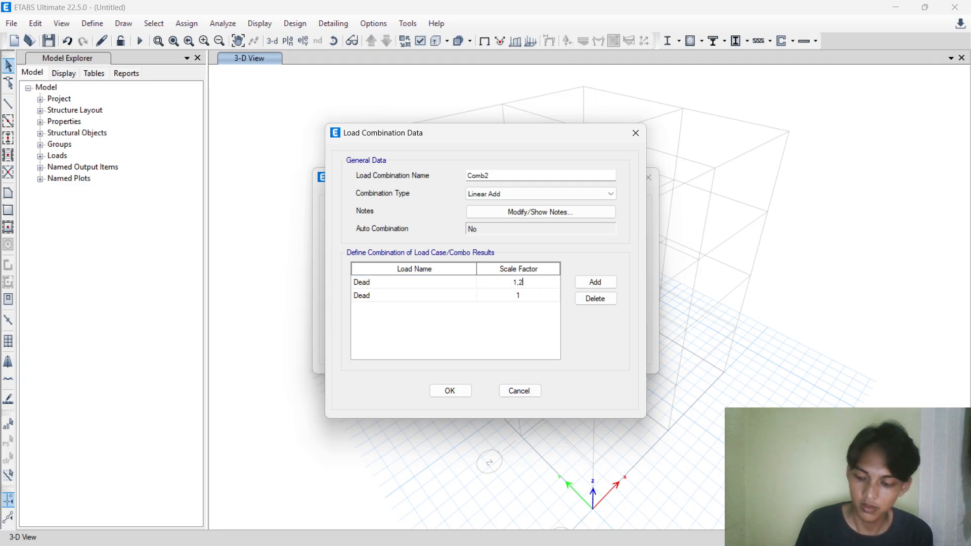
Set Comb2's second load to Live with a scale factor of 1,6 and accept the combination.
{"action": "left_click", "coordinate": [523, 298]}
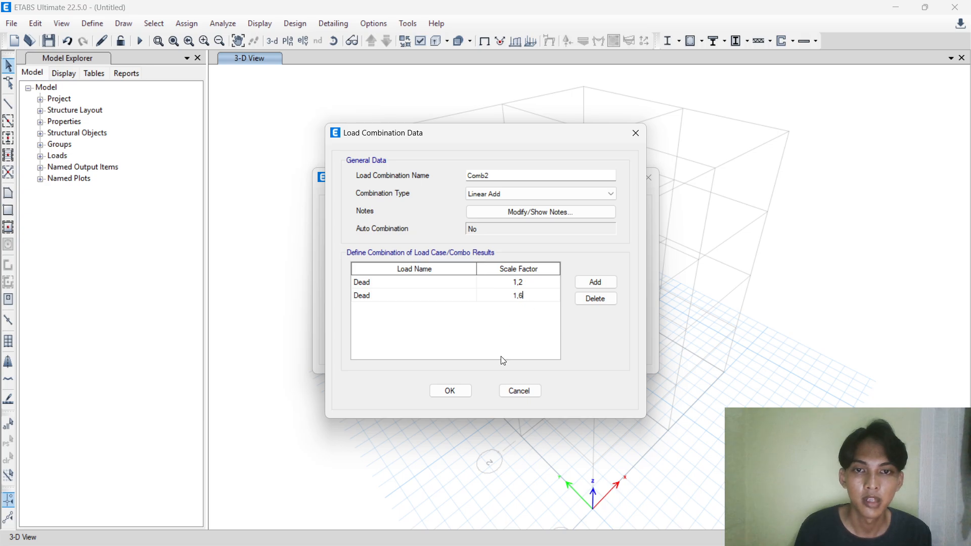
{"action": "left_click", "coordinate": [405, 296]}
{"action": "left_click", "coordinate": [405, 296]}
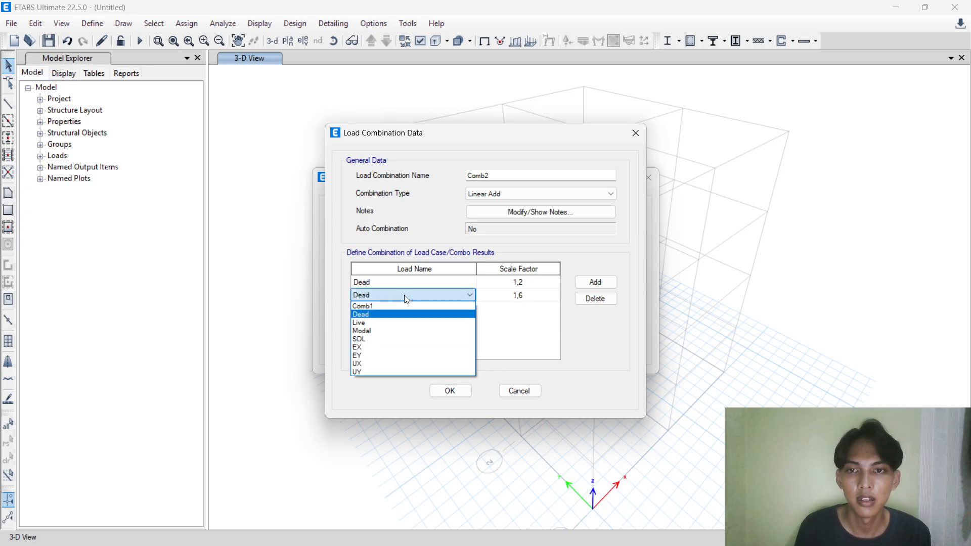
{"action": "left_click", "coordinate": [384, 322]}
{"action": "left_click", "coordinate": [450, 391]}
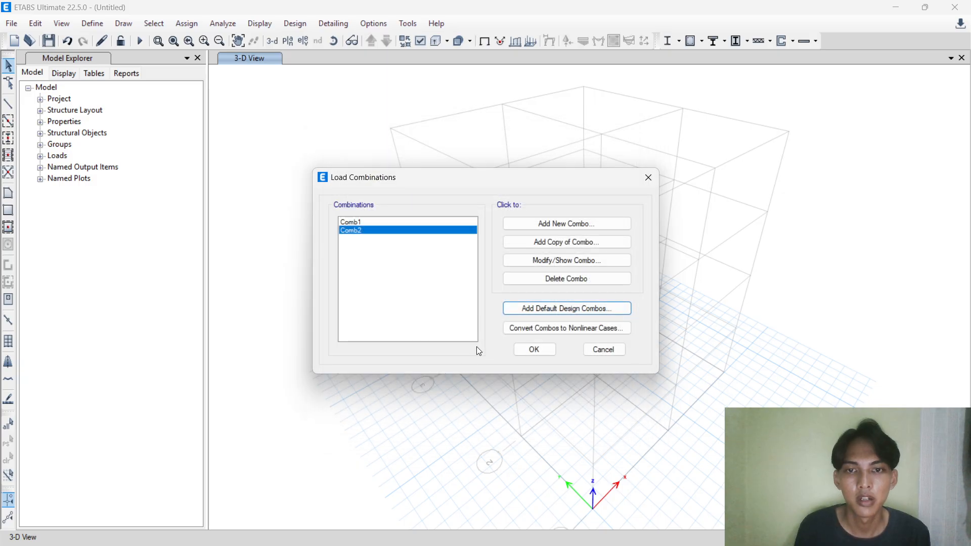
Add a copy of Comb2 with the Dead and Live scale factors both set to 1.
{"action": "left_click", "coordinate": [532, 243]}
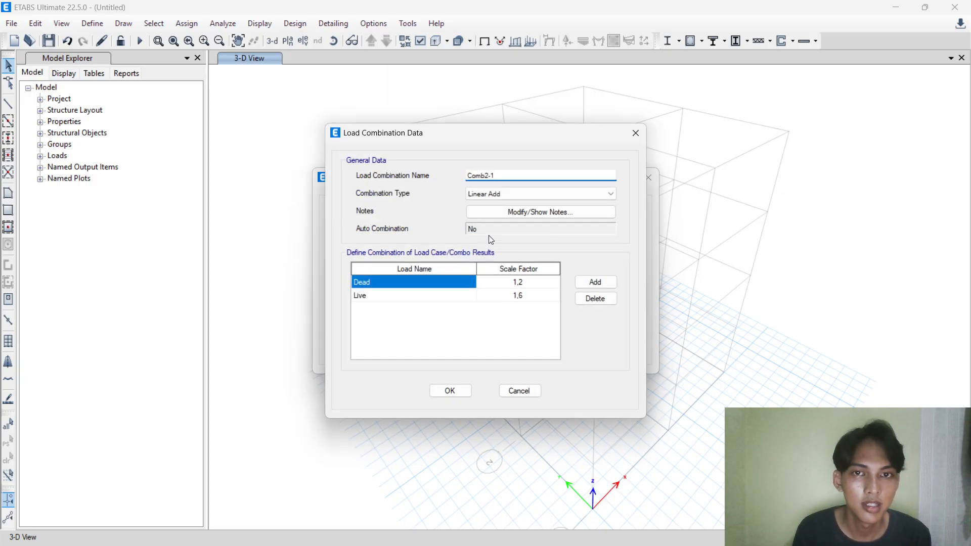
{"action": "left_click", "coordinate": [533, 175]}
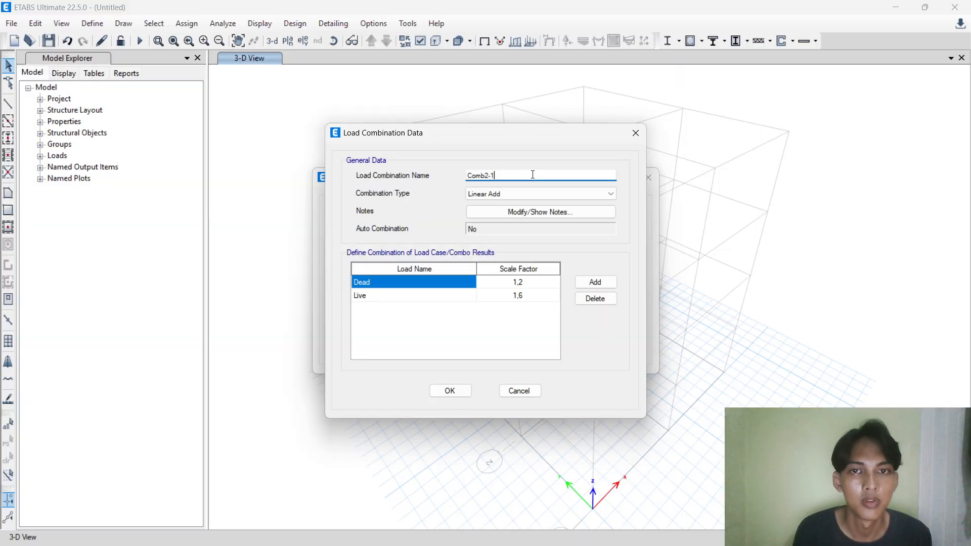
{"action": "left_click", "coordinate": [523, 282]}
{"action": "type", "text": "1"}
{"action": "left_click", "coordinate": [532, 299]}
{"action": "left_click", "coordinate": [459, 390]}
{"action": "left_click", "coordinate": [560, 244]}
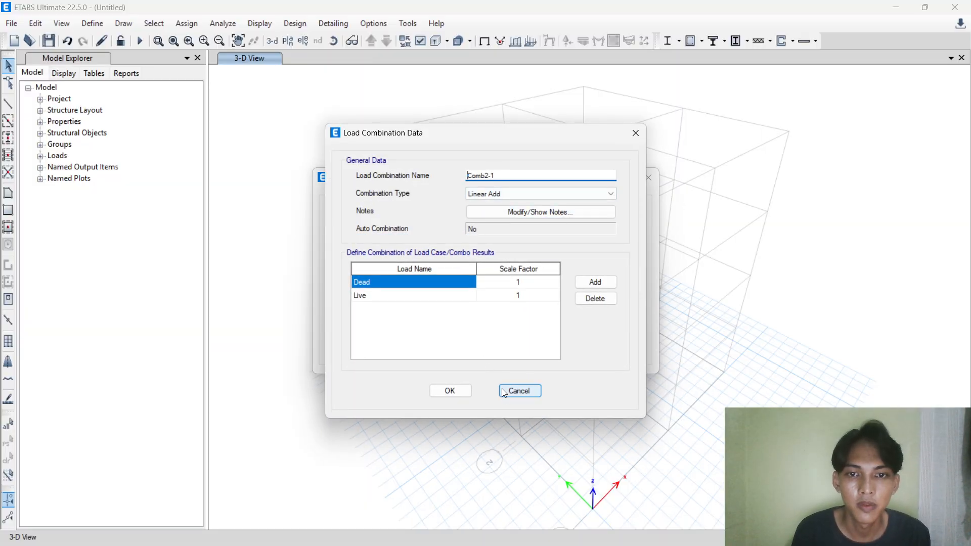
{"action": "left_click", "coordinate": [520, 391]}
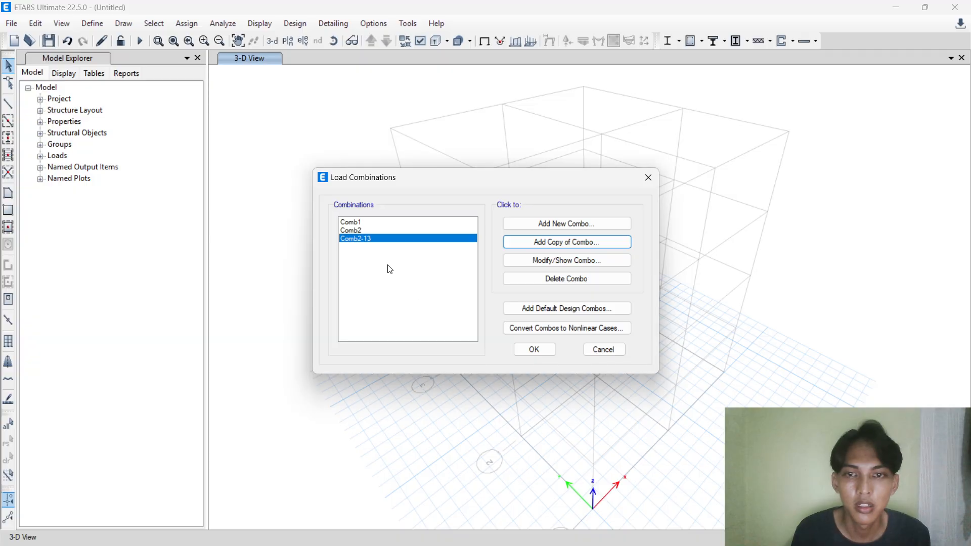
Rename the copied load combination as Comb3.
{"action": "left_click", "coordinate": [525, 260]}
{"action": "left_click", "coordinate": [508, 175]}
{"action": "left_click_drag", "start_coordinate": [487, 175], "coordinate": [503, 175]}
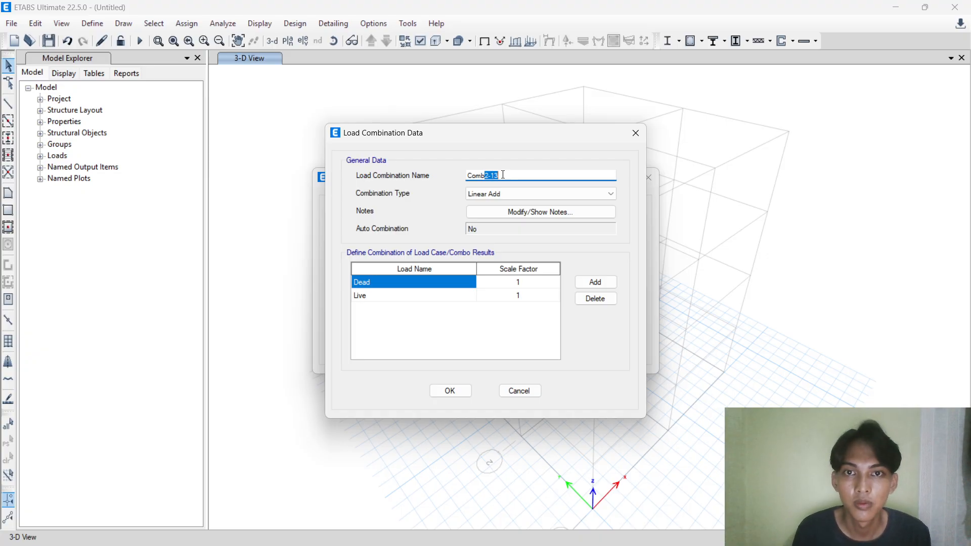
{"action": "type", "text": "3"}
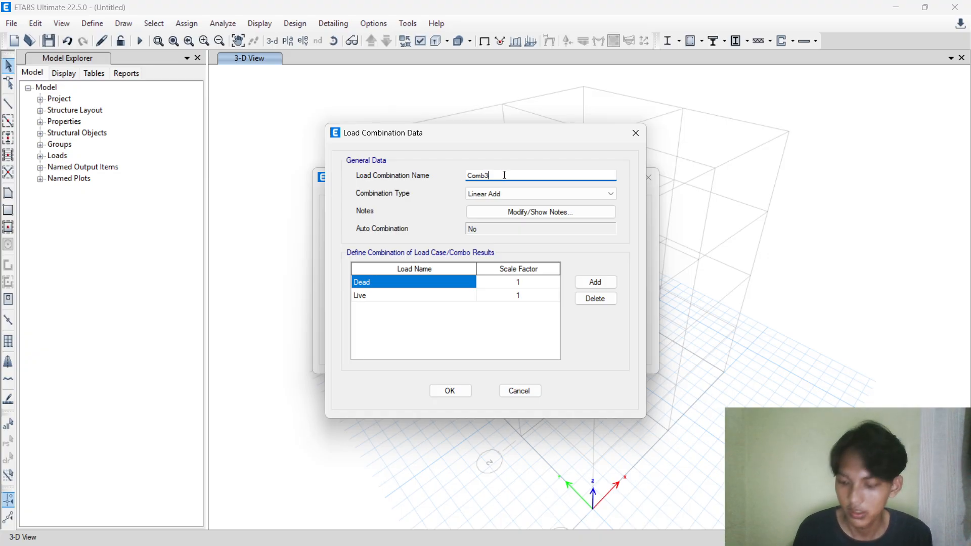
{"action": "left_click", "coordinate": [456, 392]}
Copy Comb3 as Comb4 and add two more load rows to it.
{"action": "left_click", "coordinate": [513, 244]}
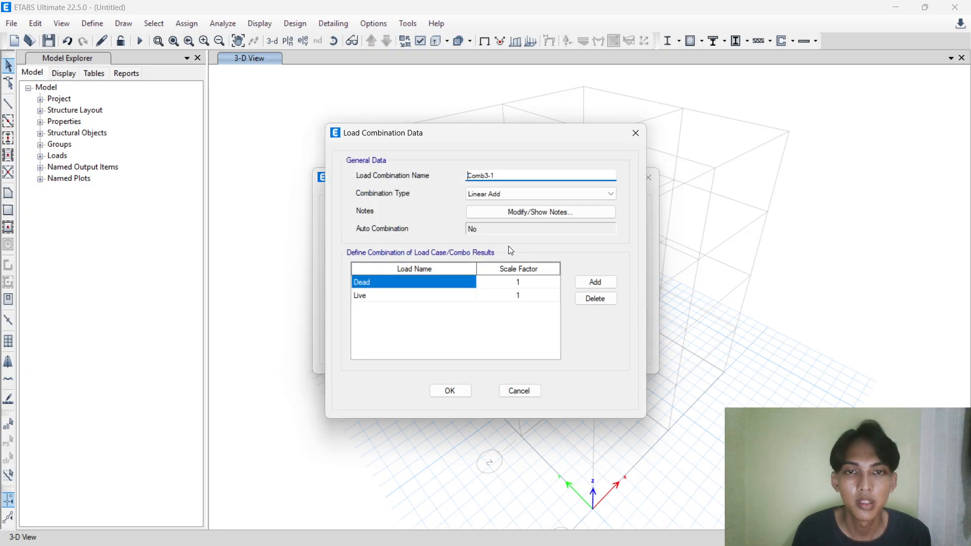
{"action": "left_click", "coordinate": [501, 175]}
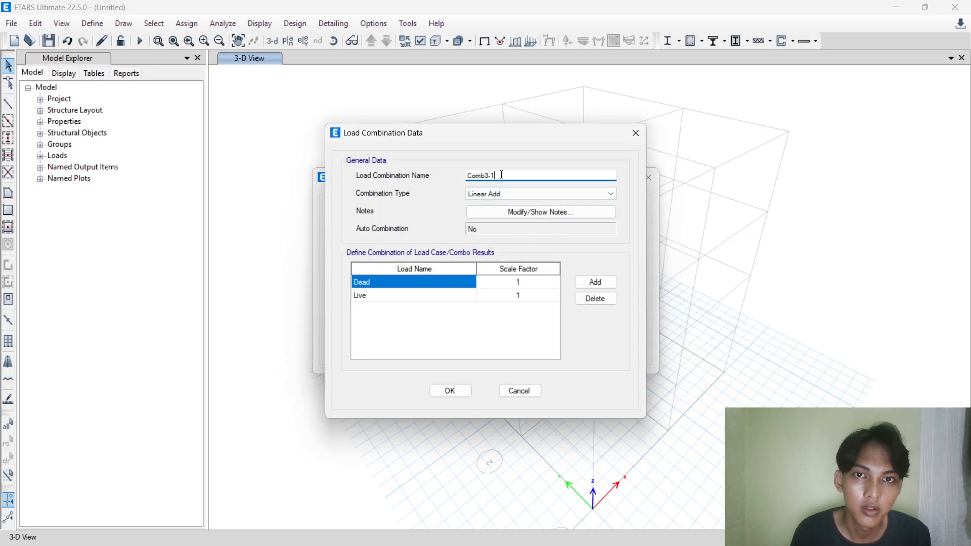
{"action": "type", "text": "4"}
{"action": "mouse_move", "coordinate": [484, 175]}
{"action": "left_mouse_down"}
{"action": "mouse_move", "coordinate": [467, 175]}
{"action": "mouse_move", "coordinate": [500, 175]}
{"action": "left_mouse_up"}
{"action": "type", "text": "4"}
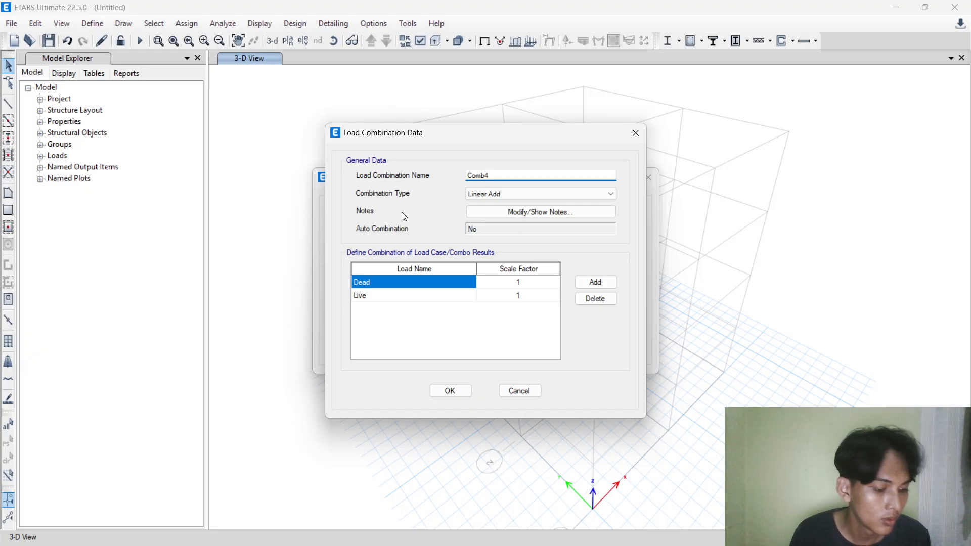
{"action": "left_click", "coordinate": [582, 282]}
{"action": "left_click", "coordinate": [580, 283]}
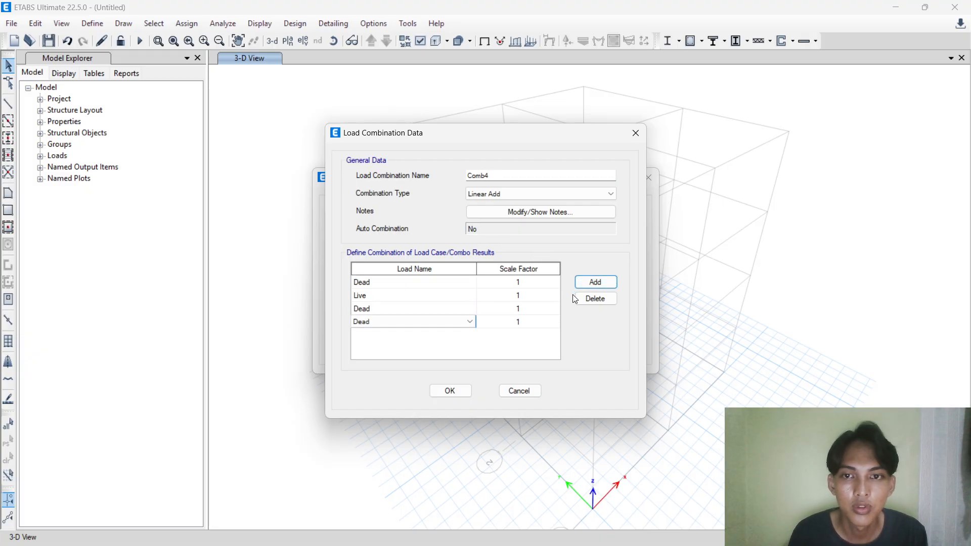
{"action": "left_click", "coordinate": [423, 283]}
Switch to Calculator and enter 0,2 as the first factor of a multiplication.
{"action": "left_click", "coordinate": [609, 533]}
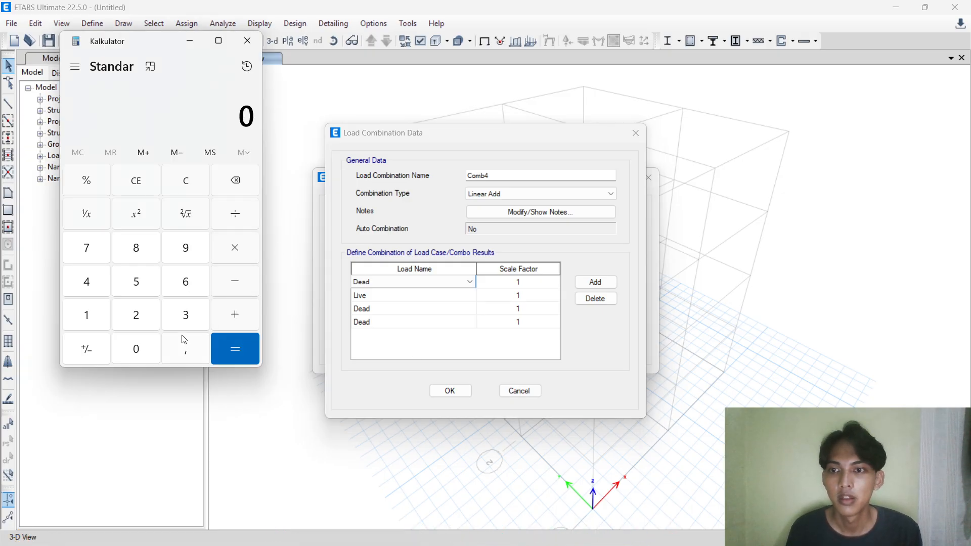
{"action": "left_click", "coordinate": [168, 350]}
{"action": "left_click", "coordinate": [137, 318]}
{"action": "left_click", "coordinate": [234, 259]}
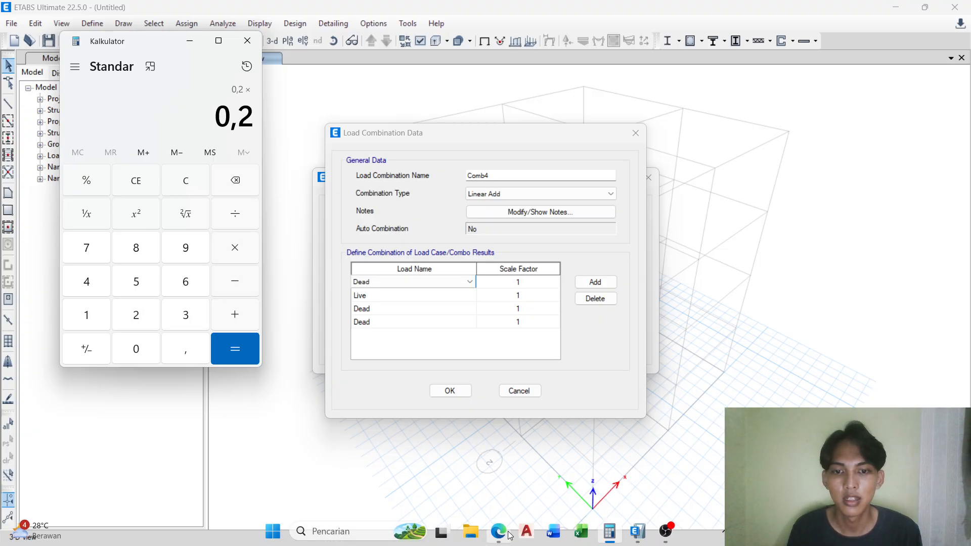
Look up the Sds value for SE soft soil on the Desain Spektra Indonesia page in the browser, and return to ETABS.
{"action": "left_click", "coordinate": [508, 535]}
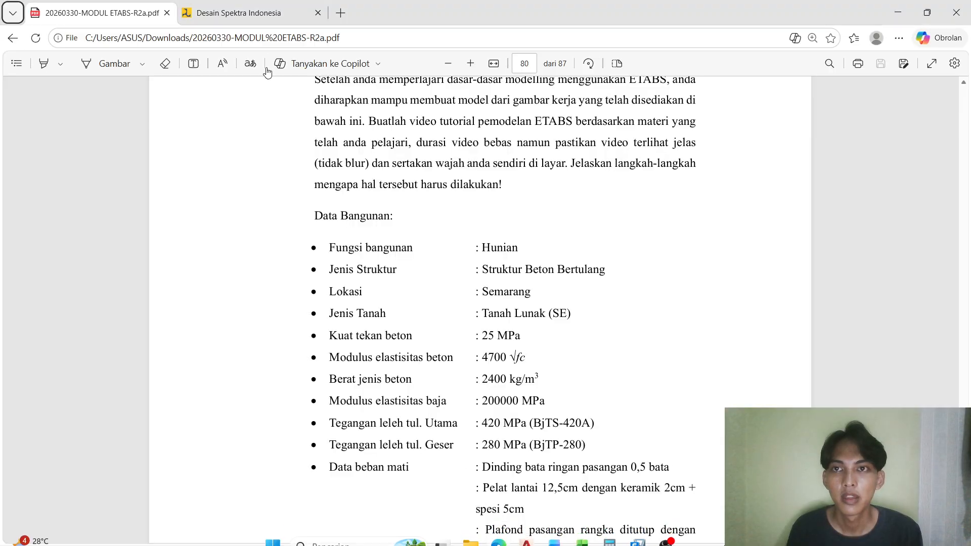
{"action": "left_click", "coordinate": [238, 13]}
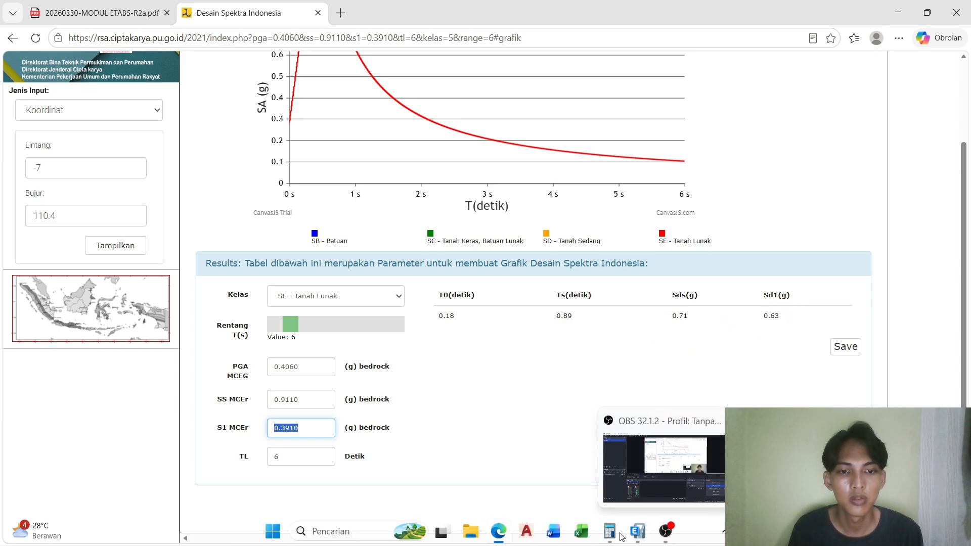
{"action": "left_click", "coordinate": [631, 538]}
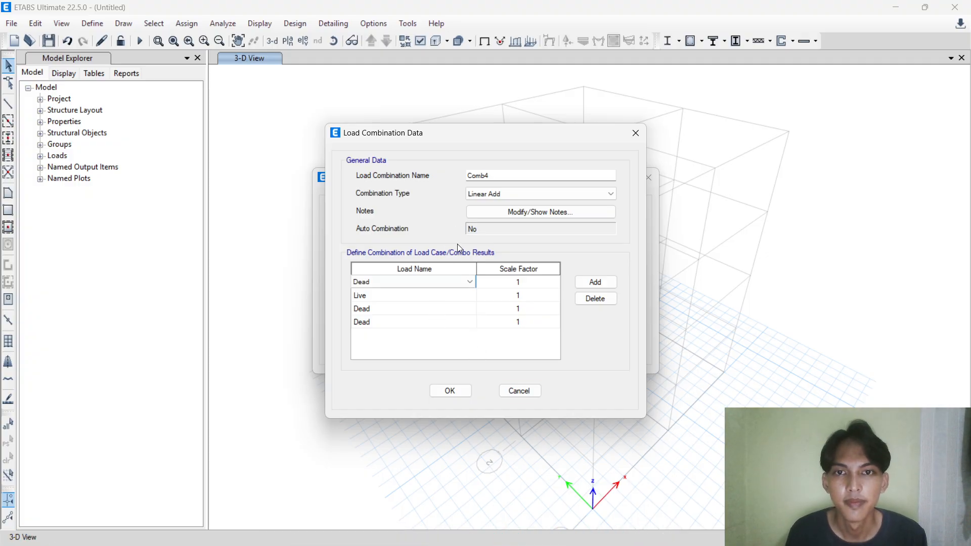
{"action": "left_click", "coordinate": [517, 284]}
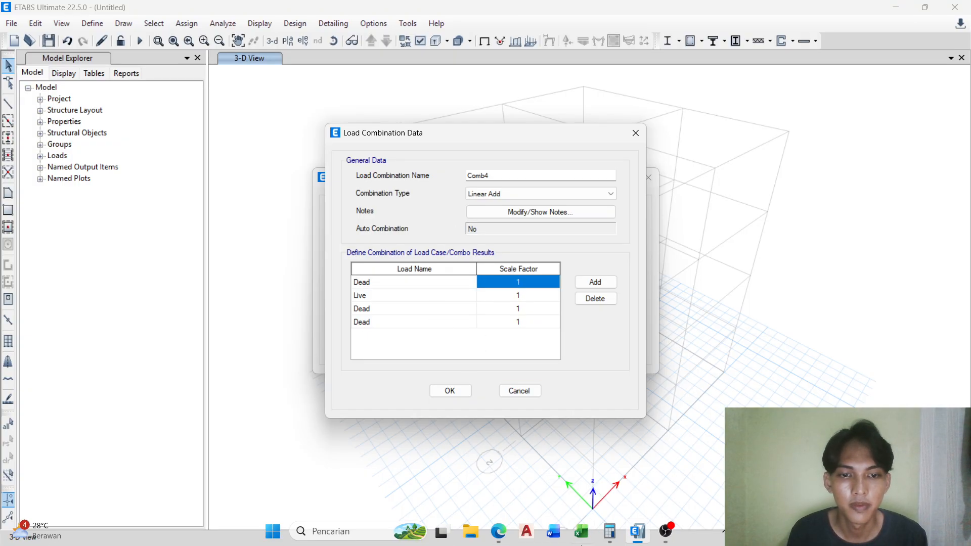
In Calculator, complete the multiplication of 0,2 by the Sds value 0,71.
{"action": "left_click", "coordinate": [610, 542]}
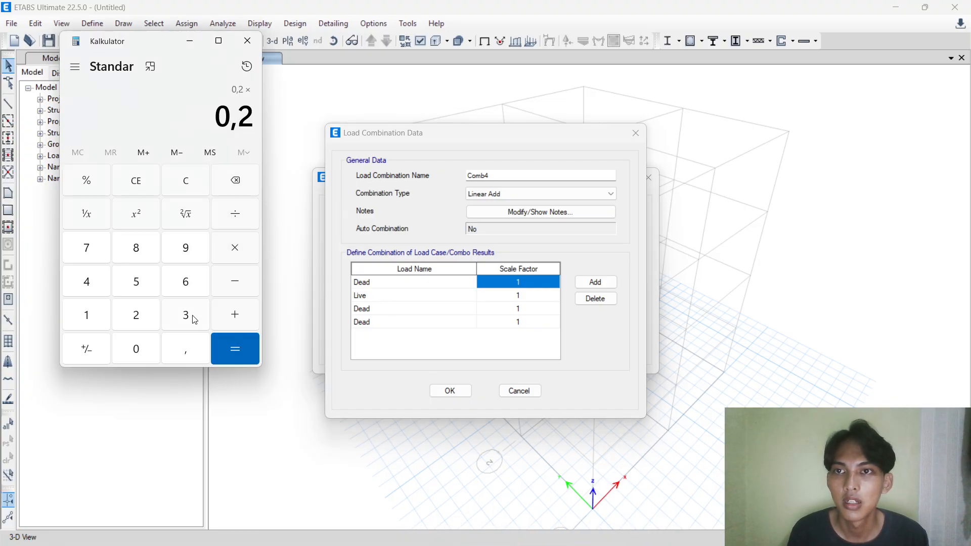
{"action": "left_click", "coordinate": [126, 352]}
{"action": "left_click", "coordinate": [177, 349]}
{"action": "left_click", "coordinate": [81, 246]}
{"action": "left_click", "coordinate": [94, 305]}
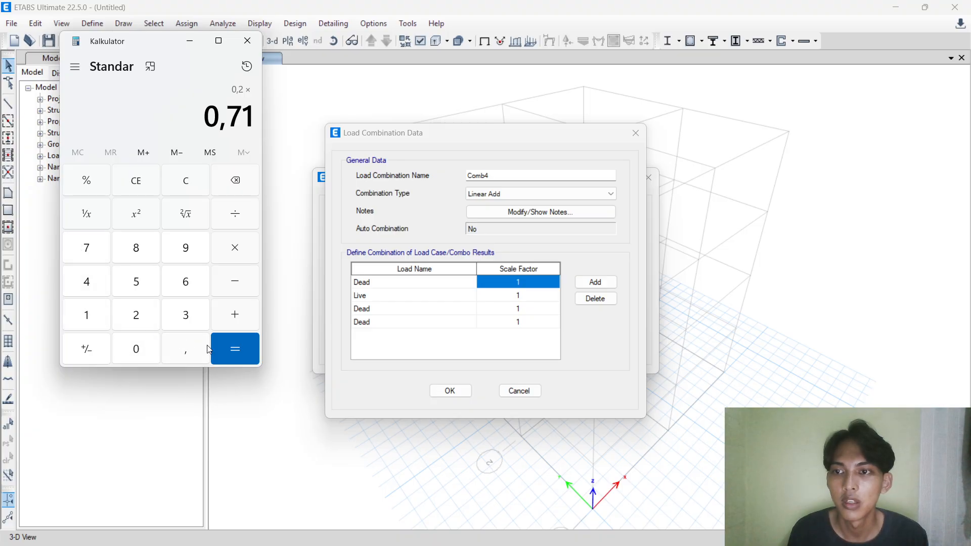
{"action": "left_click", "coordinate": [229, 348]}
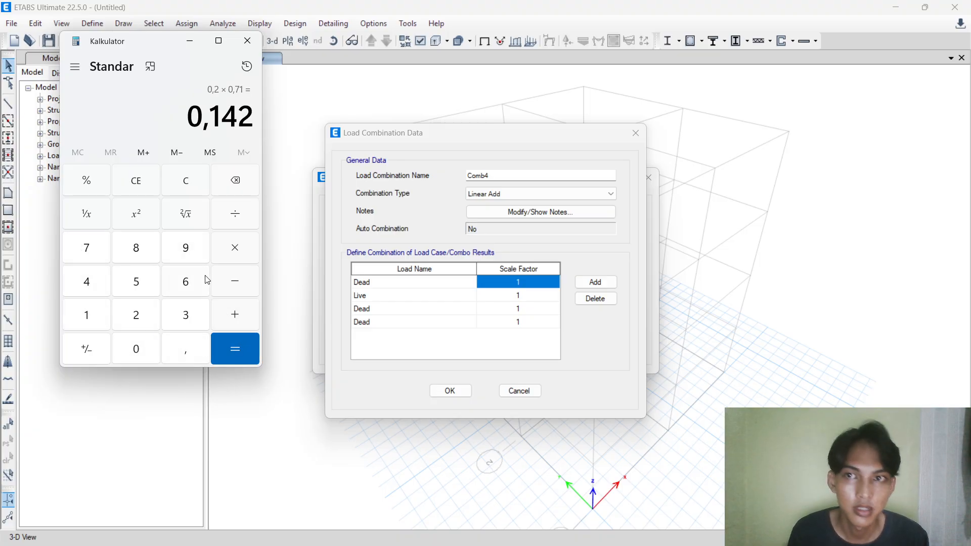
Add 1,2 to the calculated product and set Comb4's Dead scale factor to 1,342.
{"action": "left_click", "coordinate": [242, 318]}
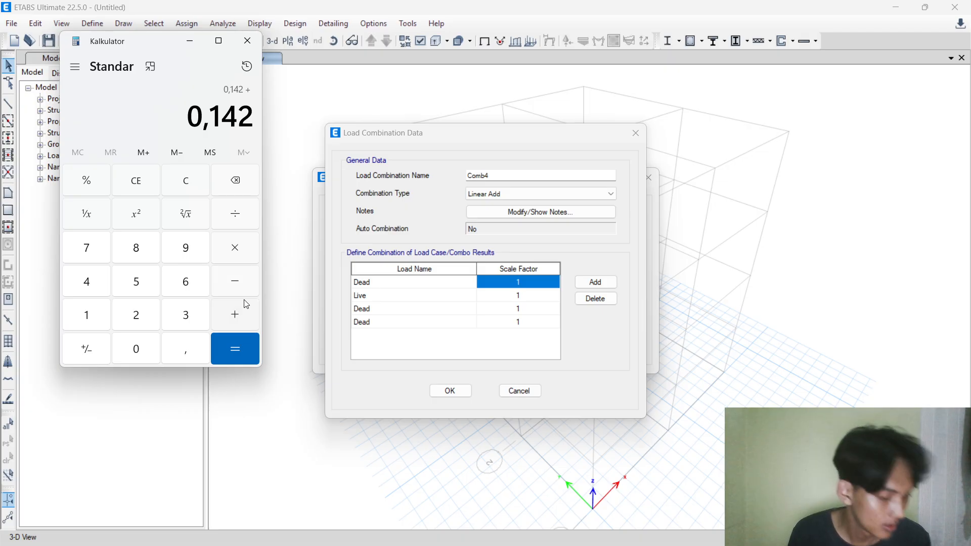
{"action": "left_click", "coordinate": [94, 317]}
{"action": "left_click", "coordinate": [185, 349]}
{"action": "left_click", "coordinate": [138, 315]}
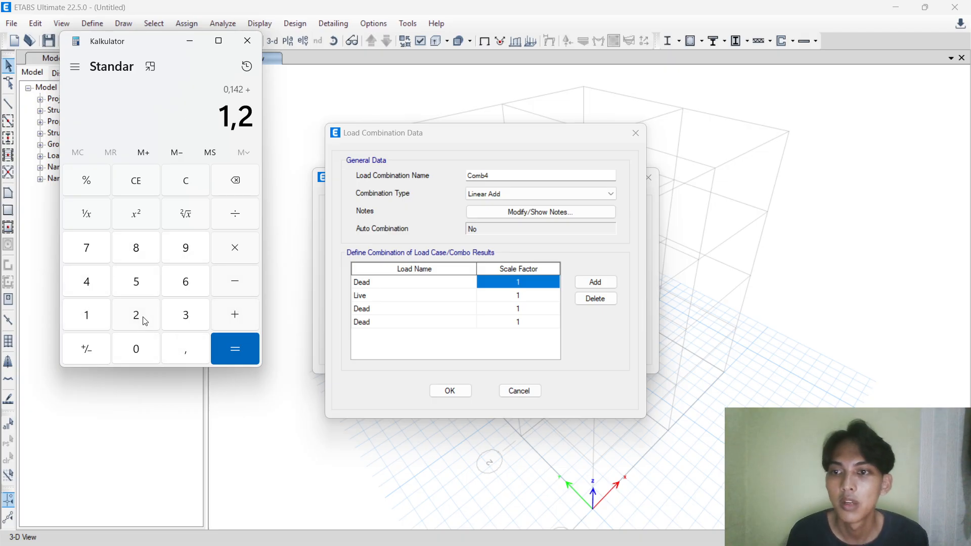
{"action": "left_click", "coordinate": [226, 350]}
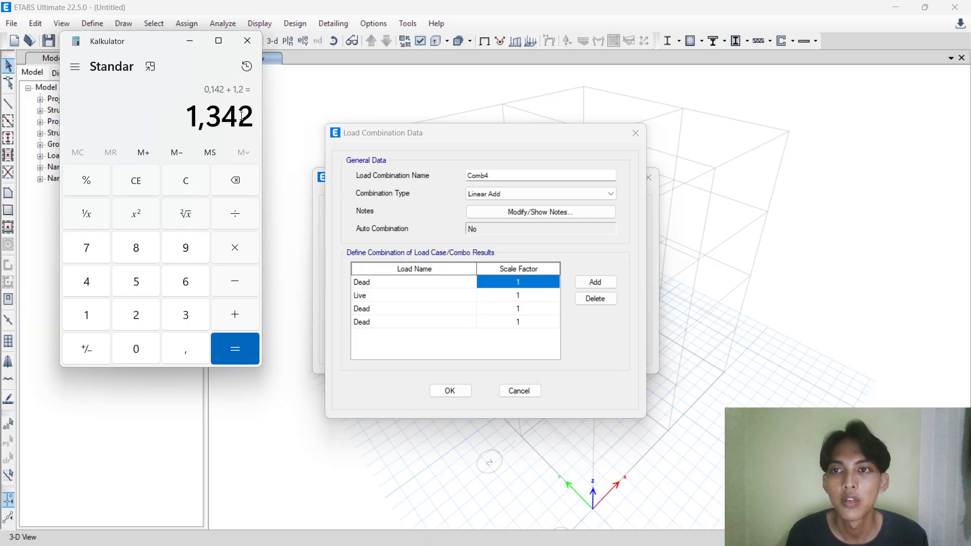
{"action": "left_click", "coordinate": [526, 280]}
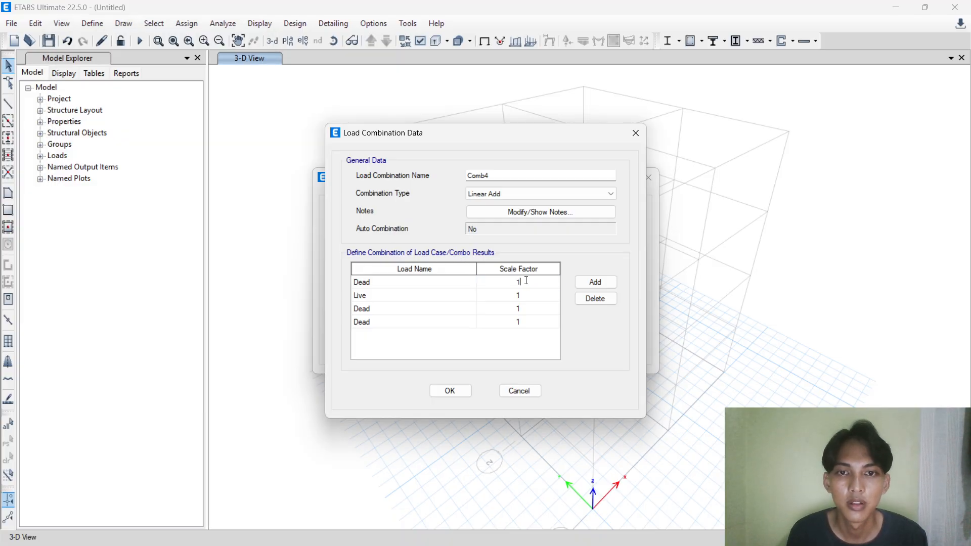
{"action": "type", "text": "1,342"}
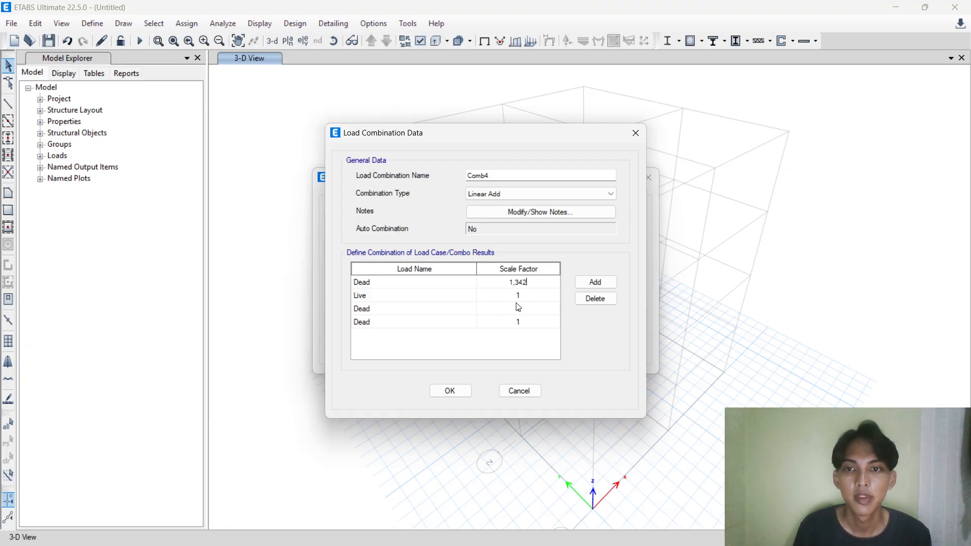
Change Comb4's third load to UX with a scale factor of 1,3.
{"action": "left_click", "coordinate": [411, 310]}
{"action": "left_click", "coordinate": [415, 308]}
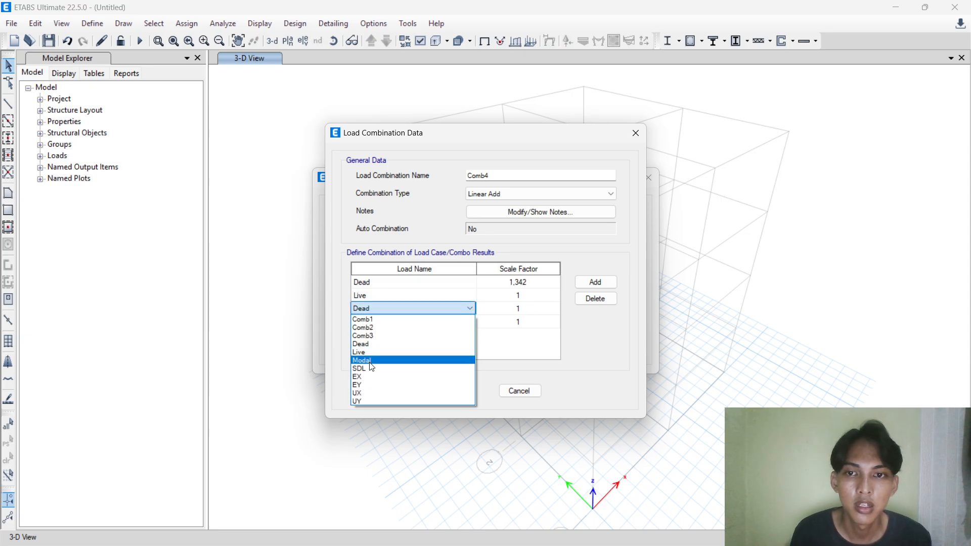
{"action": "left_click", "coordinate": [379, 393]}
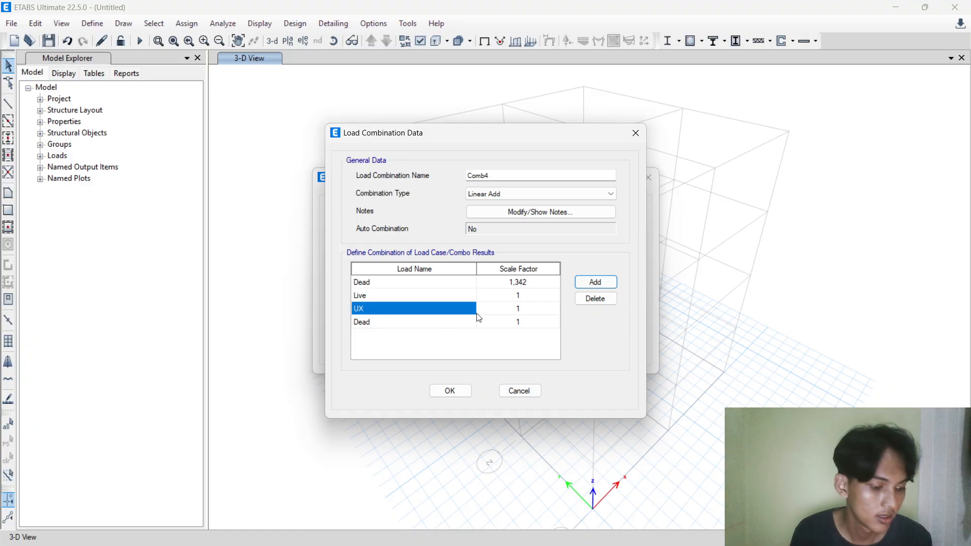
{"action": "left_click", "coordinate": [515, 308]}
{"action": "left_click", "coordinate": [530, 310]}
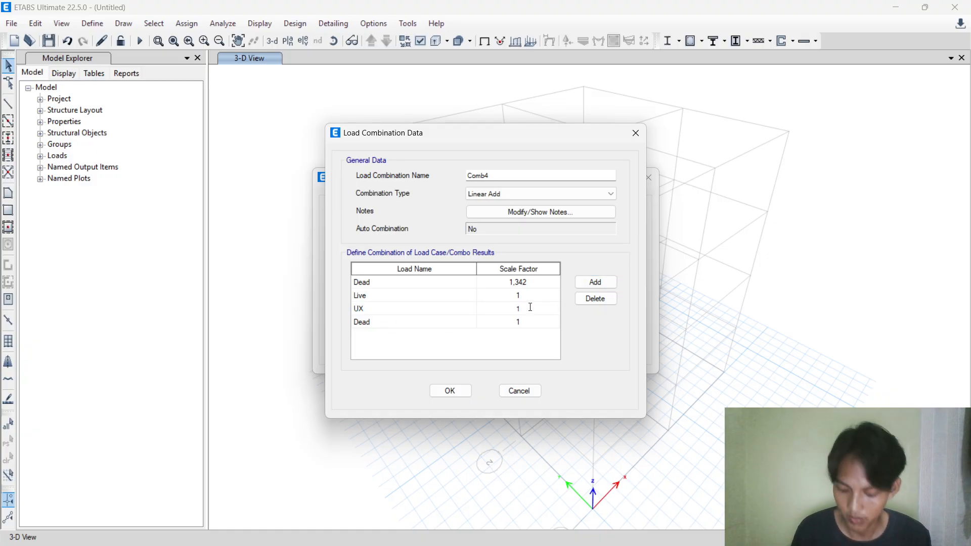
Change Comb4's fourth load to UY with a scale factor of 0,39 and accept the combination.
{"action": "left_click", "coordinate": [434, 321]}
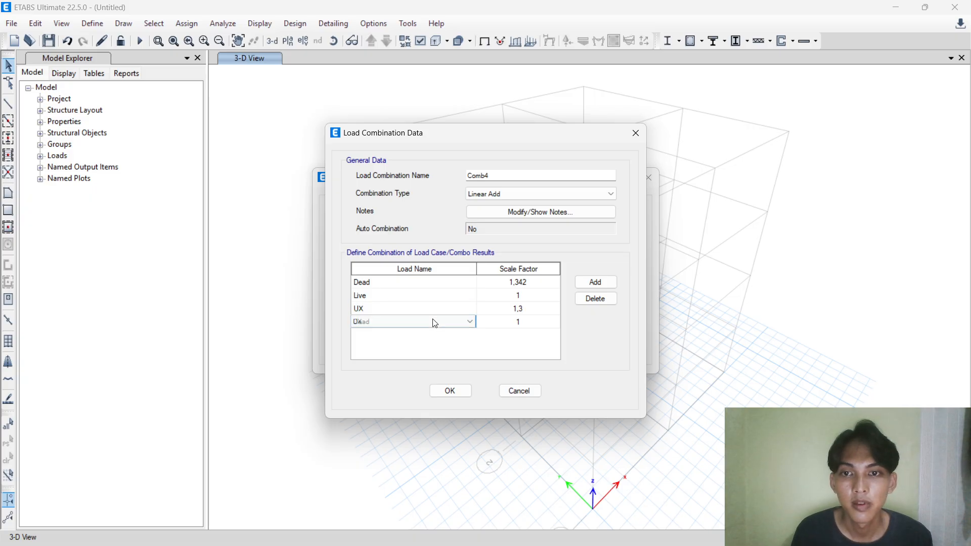
{"action": "left_click", "coordinate": [434, 322]}
{"action": "left_click", "coordinate": [399, 408]}
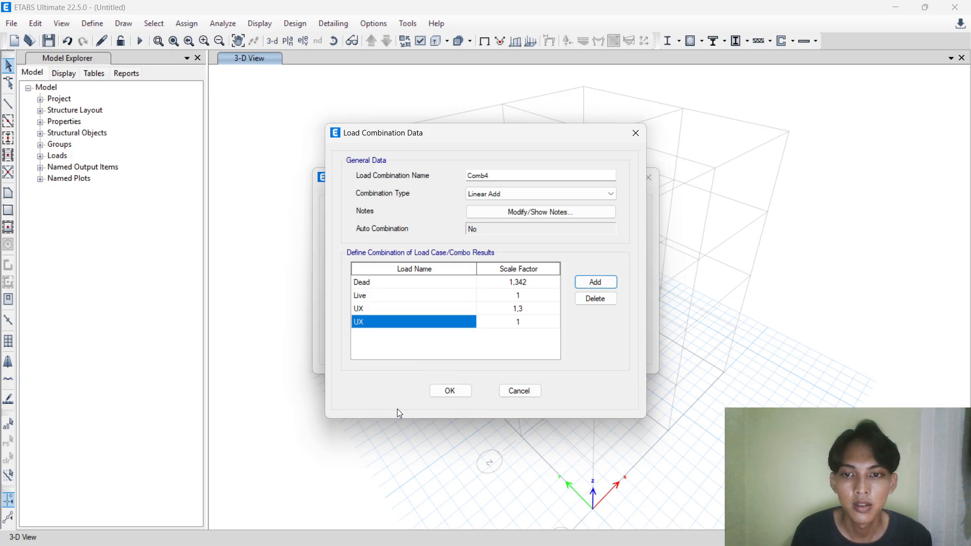
{"action": "left_click", "coordinate": [396, 329]}
{"action": "left_click", "coordinate": [391, 411]}
{"action": "left_click", "coordinate": [522, 328]}
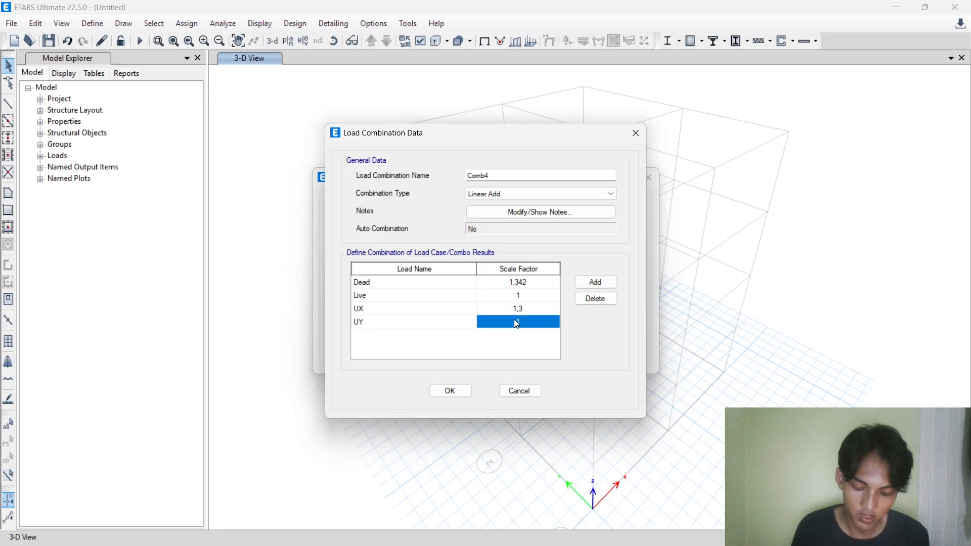
{"action": "type", "text": "0,39"}
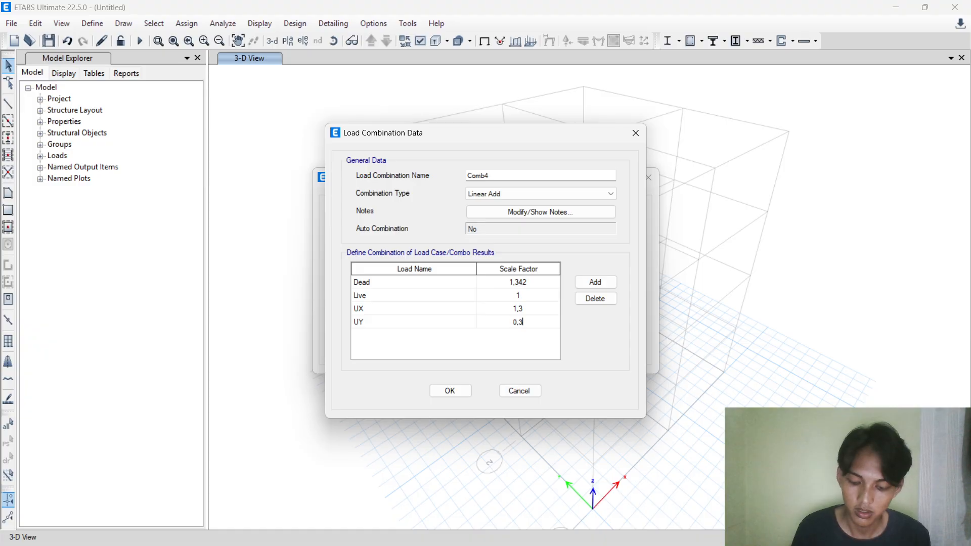
{"action": "left_click", "coordinate": [451, 391]}
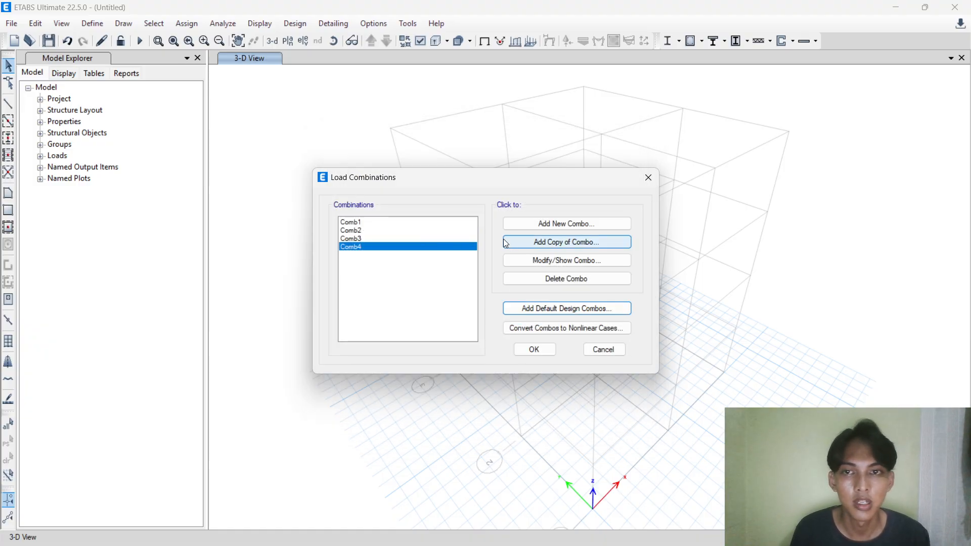
Add a copy of Comb4 and name it Comb5.
{"action": "left_click", "coordinate": [512, 234]}
{"action": "left_click", "coordinate": [534, 176]}
{"action": "left_click_drag", "start_coordinate": [484, 175], "coordinate": [499, 176]}
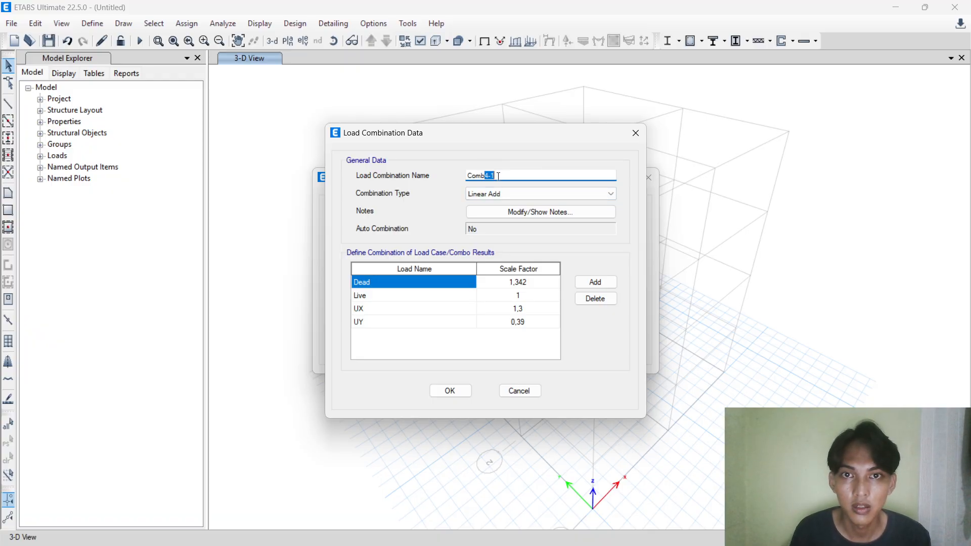
{"action": "type", "text": "5"}
{"action": "left_click", "coordinate": [528, 283]}
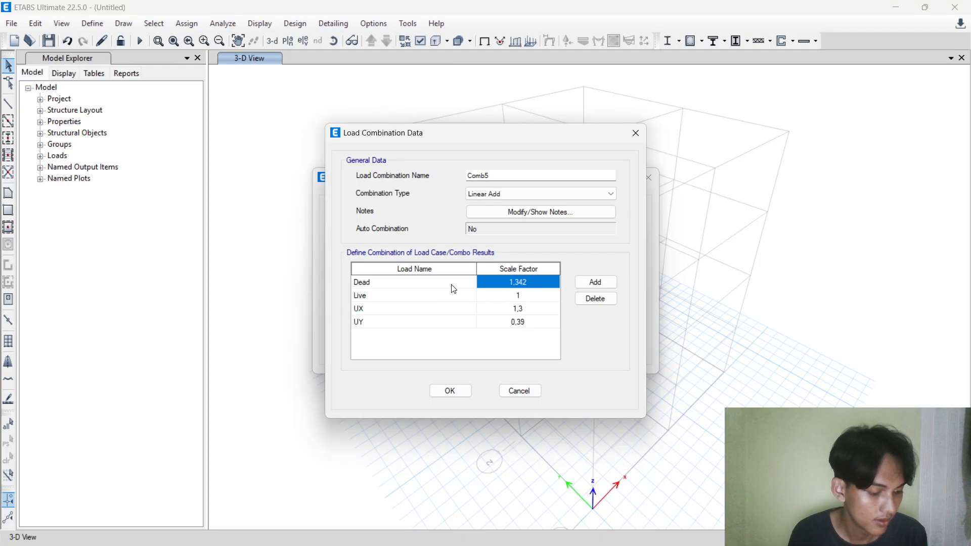
{"action": "left_click", "coordinate": [415, 299]}
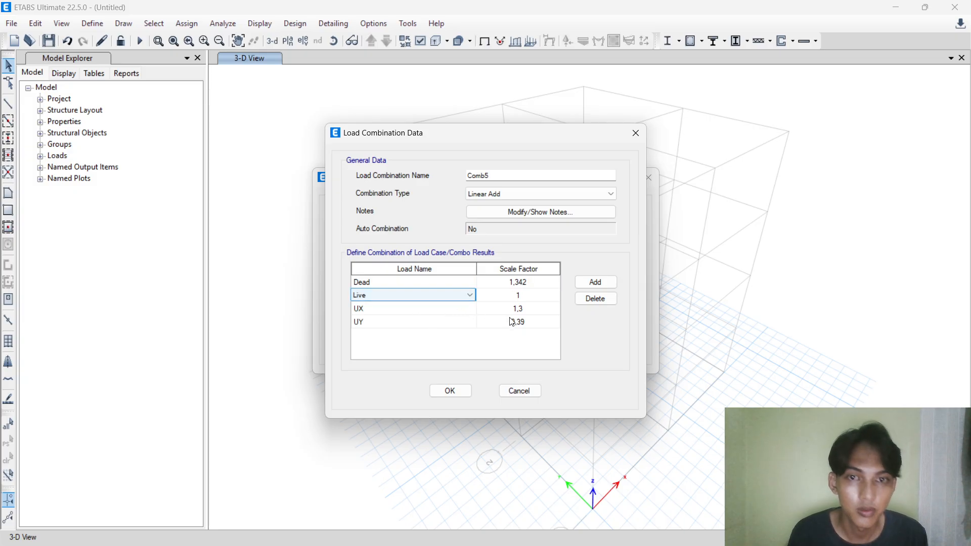
Swap Comb5's seismic loads so UY is third and UX is fourth, and accept the combination.
{"action": "left_click", "coordinate": [414, 309]}
{"action": "left_click", "coordinate": [414, 310]}
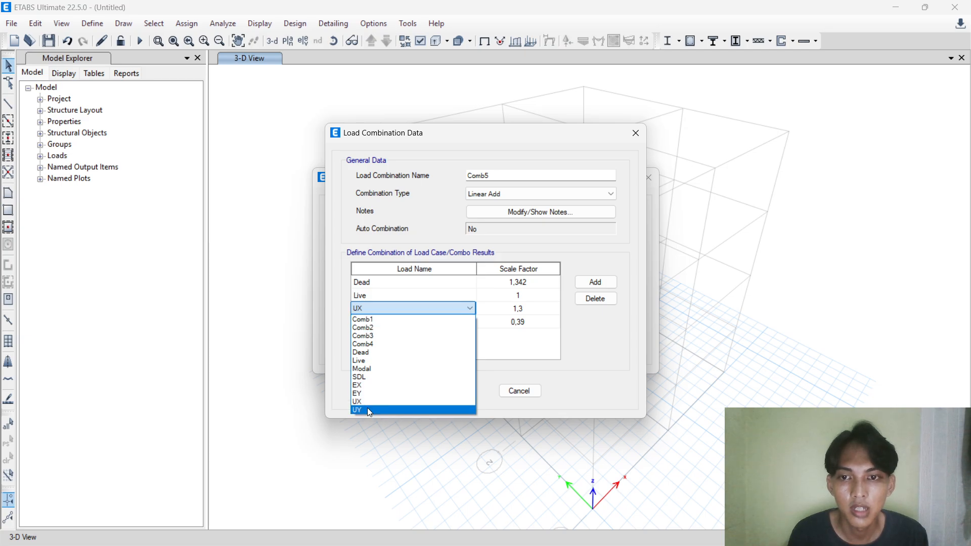
{"action": "left_click", "coordinate": [367, 409]}
{"action": "left_click", "coordinate": [373, 328]}
{"action": "left_click", "coordinate": [372, 328]}
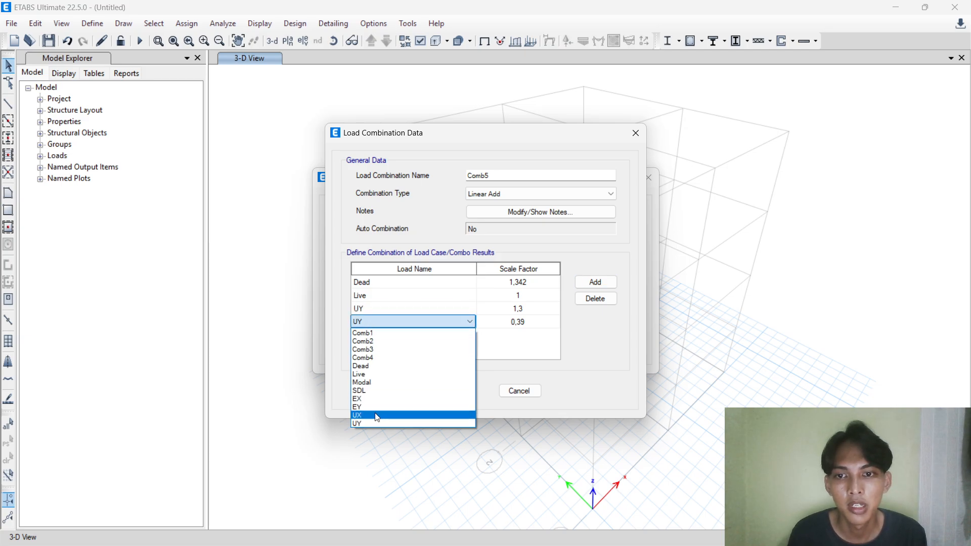
{"action": "left_click", "coordinate": [378, 413]}
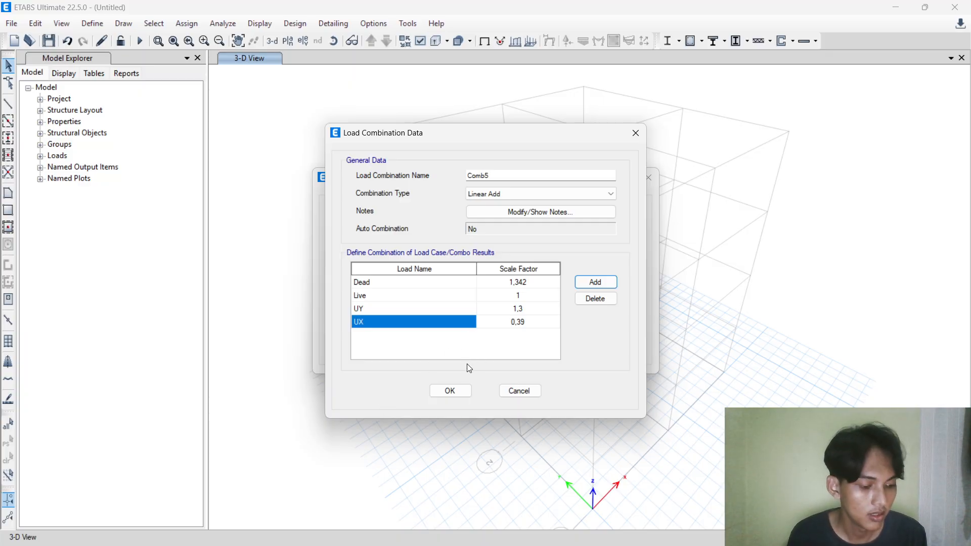
{"action": "left_click", "coordinate": [451, 391]}
Add a copy of Comb5 and name it Comb6.
{"action": "left_click", "coordinate": [553, 241]}
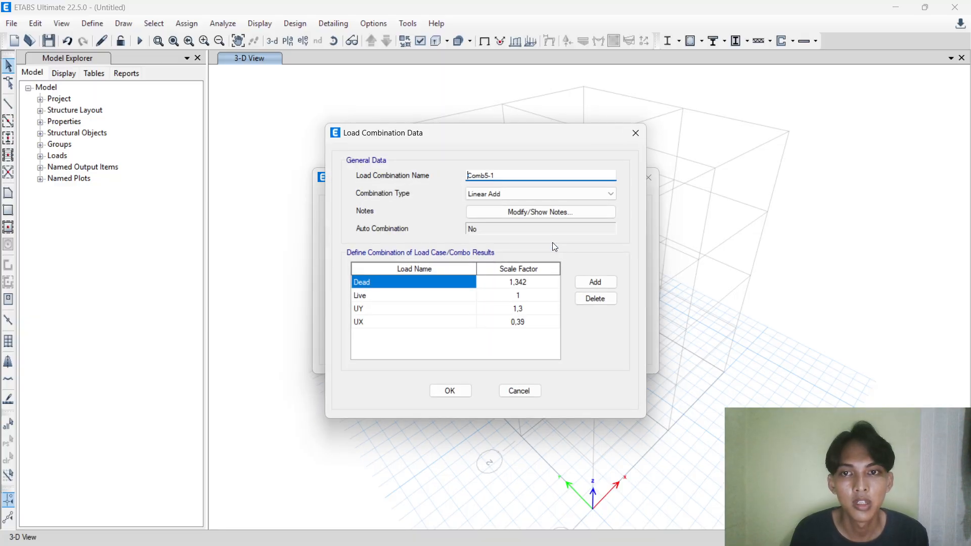
{"action": "left_click_drag", "start_coordinate": [486, 175], "coordinate": [502, 177]}
{"action": "type", "text": "6"}
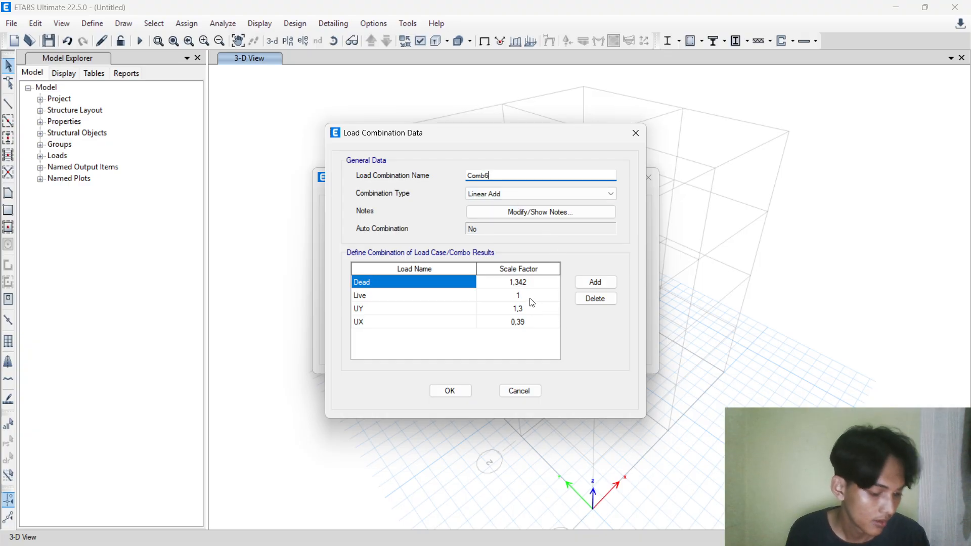
Clear Calculator and compute 0,2 × 0,71 for Comb6's Dead scale factor.
{"action": "mouse_move", "coordinate": [471, 545]}
{"action": "left_click", "coordinate": [610, 541]}
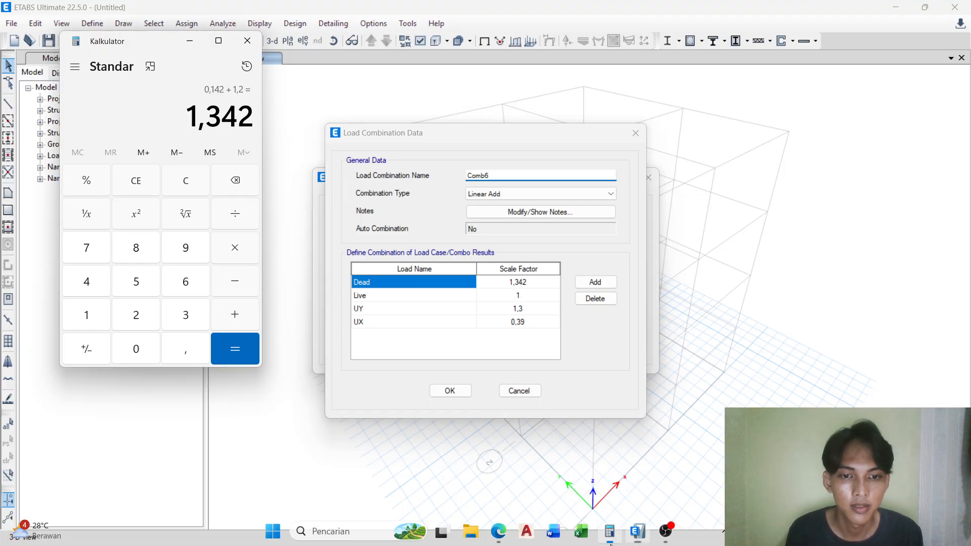
{"action": "left_click", "coordinate": [181, 188]}
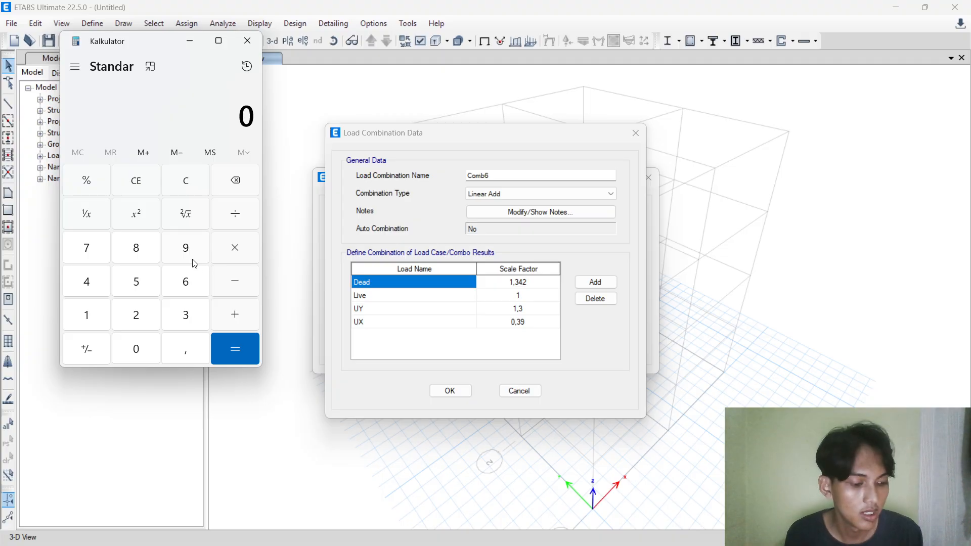
{"action": "left_click", "coordinate": [165, 352]}
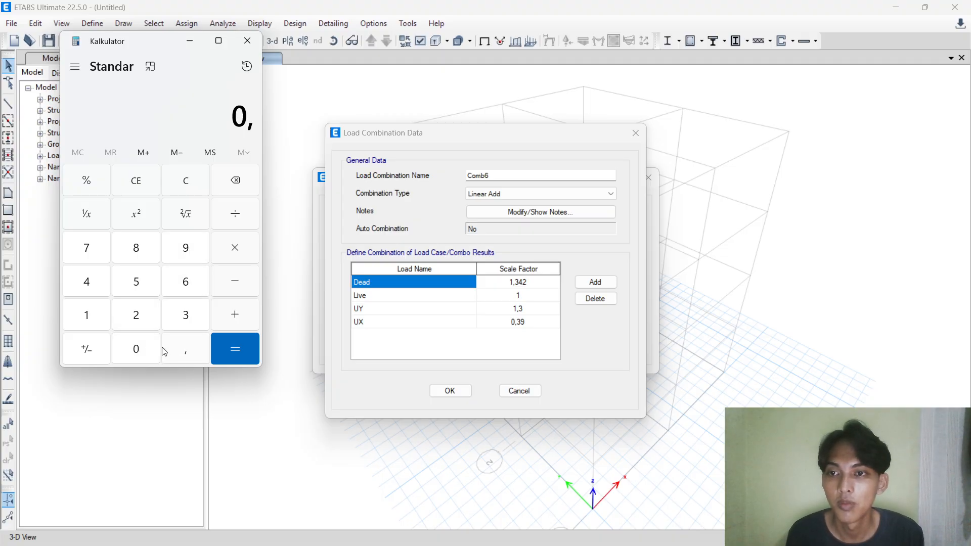
{"action": "left_click", "coordinate": [134, 316]}
{"action": "left_click", "coordinate": [236, 249]}
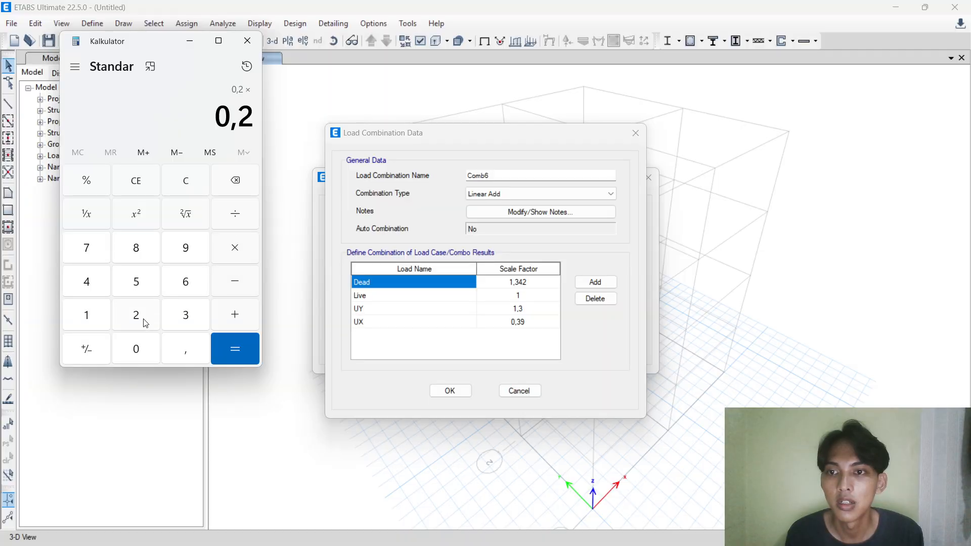
{"action": "left_click", "coordinate": [134, 348]}
{"action": "left_click", "coordinate": [186, 349]}
{"action": "left_click", "coordinate": [84, 249]}
{"action": "left_click", "coordinate": [94, 311]}
{"action": "left_click", "coordinate": [234, 336]}
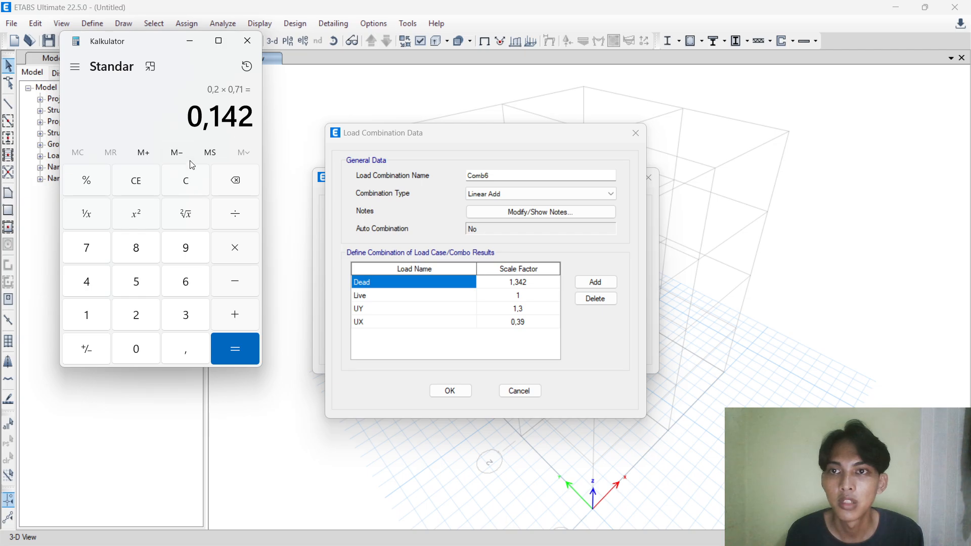
Clear the calculator and compute 0,9 − 0,142 for Comb6's Dead scale factor.
{"action": "left_click", "coordinate": [189, 189]}
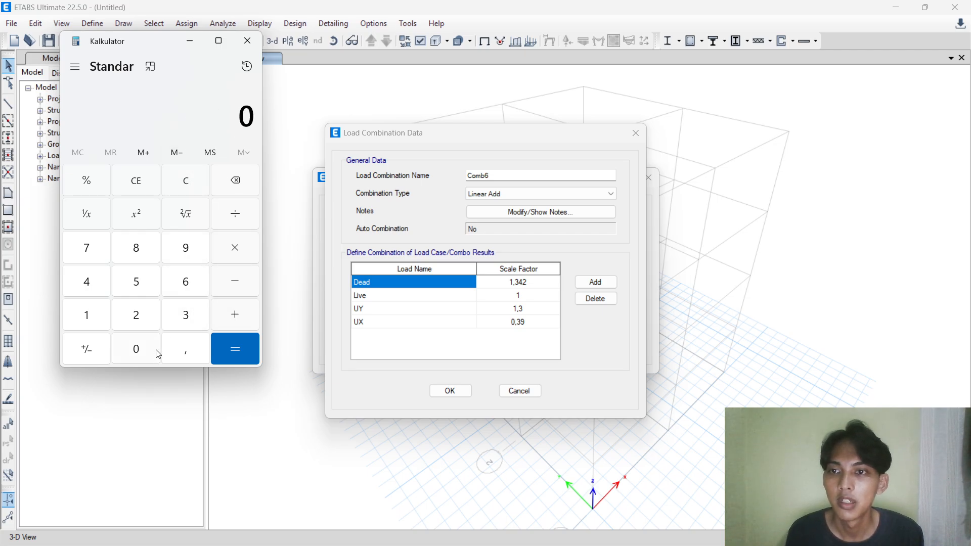
{"action": "left_click", "coordinate": [173, 338]}
{"action": "left_click", "coordinate": [175, 251]}
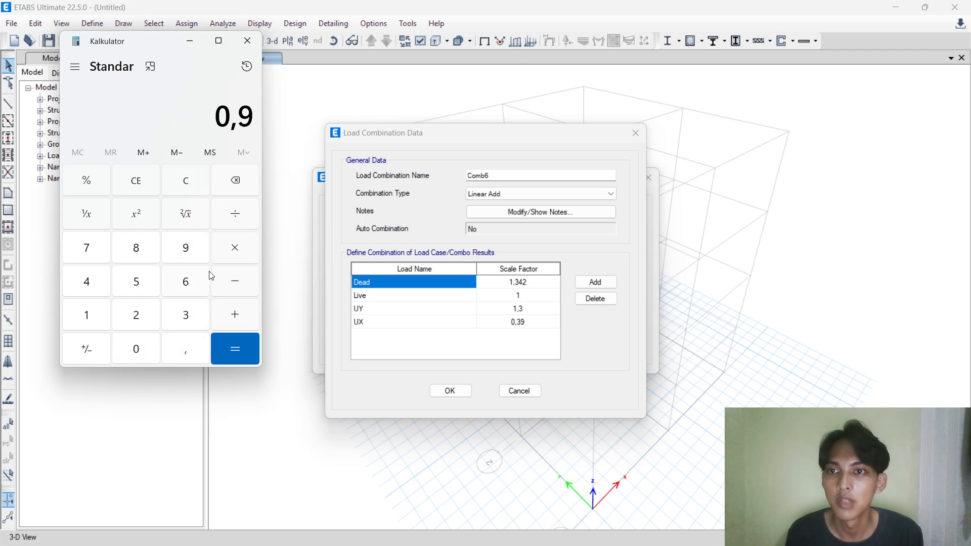
{"action": "left_click", "coordinate": [227, 290]}
{"action": "left_click", "coordinate": [141, 354]}
{"action": "left_click", "coordinate": [186, 354]}
{"action": "left_click", "coordinate": [90, 315]}
{"action": "left_click", "coordinate": [88, 282]}
{"action": "left_click", "coordinate": [136, 316]}
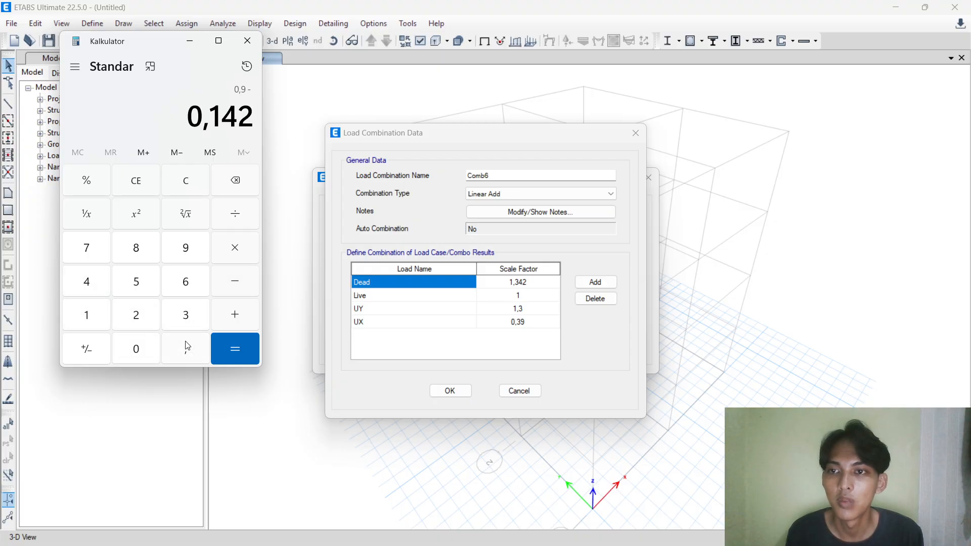
{"action": "left_click", "coordinate": [229, 350]}
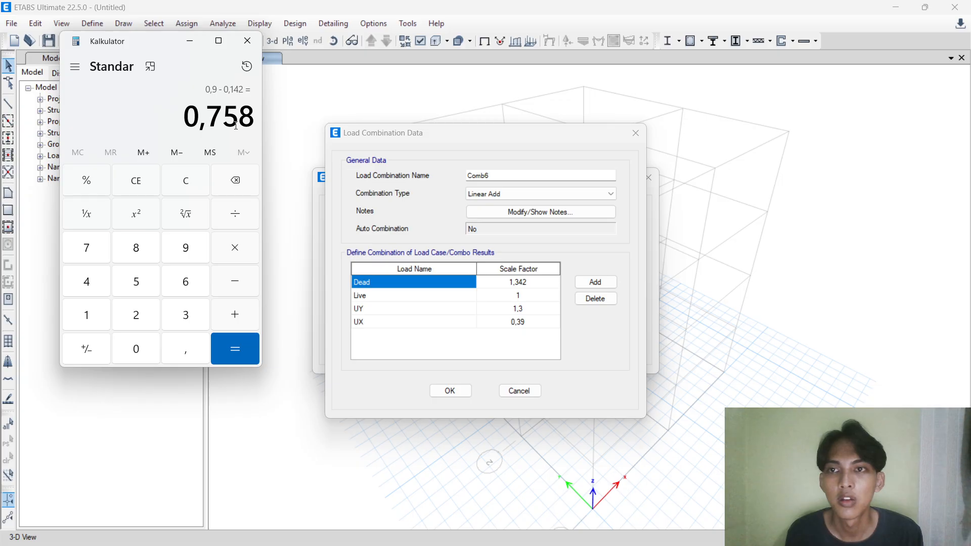
Set Comb6's Dead scale factor to 0,758 and remove the Live load from the combination.
{"action": "left_click", "coordinate": [477, 286]}
{"action": "type", "text": "0"}
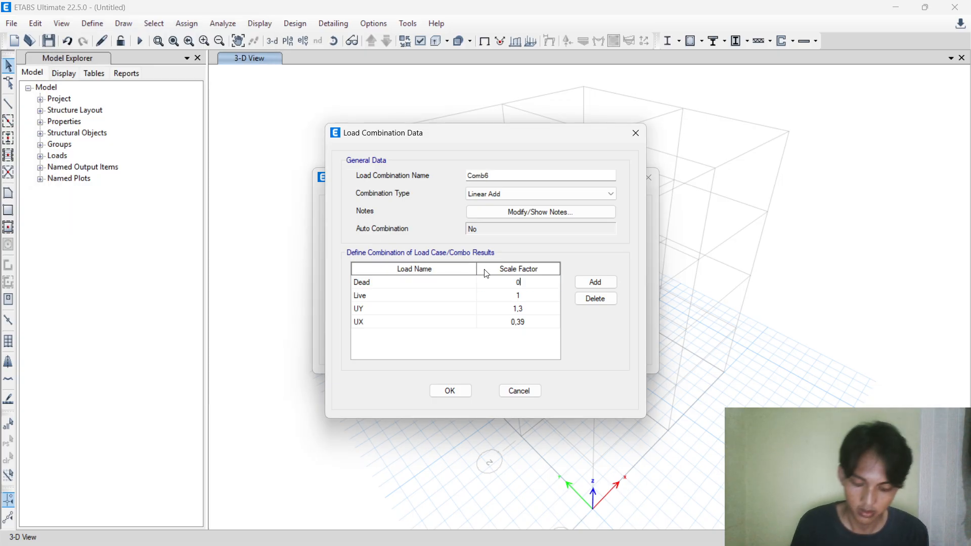
{"action": "type", "text": ",758"}
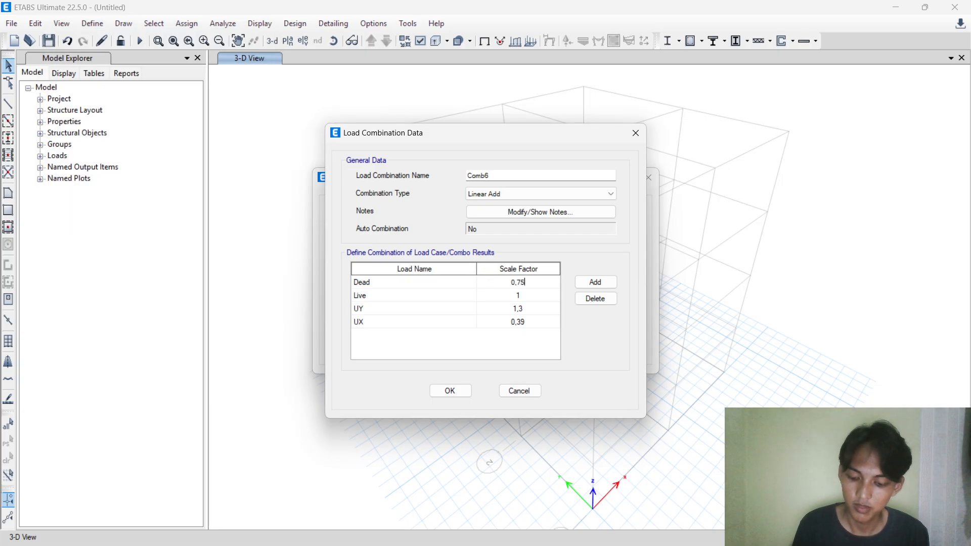
{"action": "left_click", "coordinate": [527, 298]}
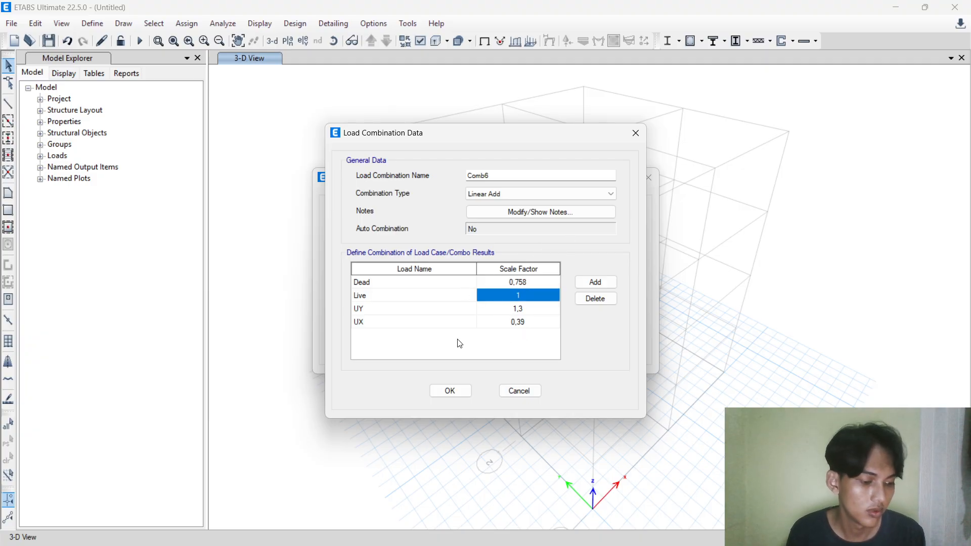
{"action": "left_click", "coordinate": [403, 298]}
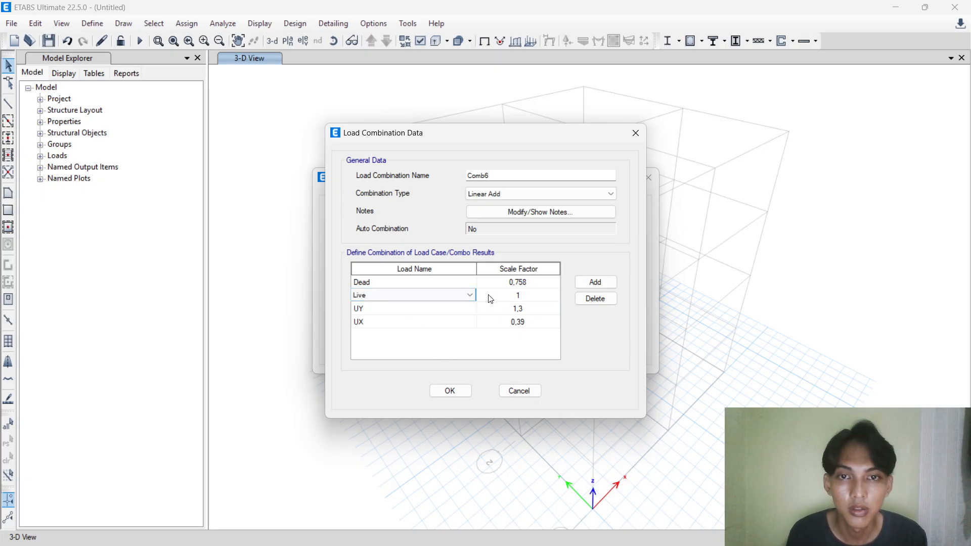
{"action": "left_click", "coordinate": [596, 299]}
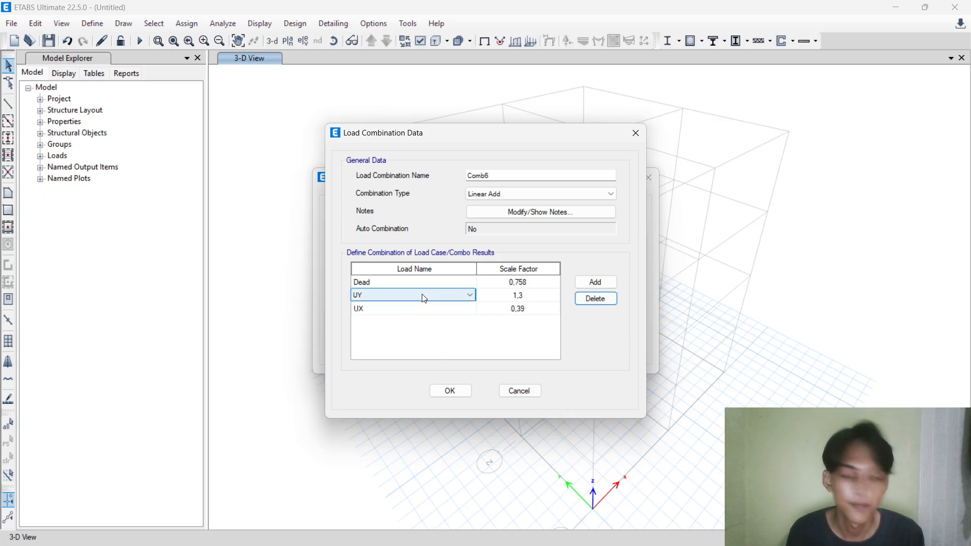
Swap Comb6's seismic loads so UX is second and UY is third, and accept the combination.
{"action": "left_click", "coordinate": [424, 298]}
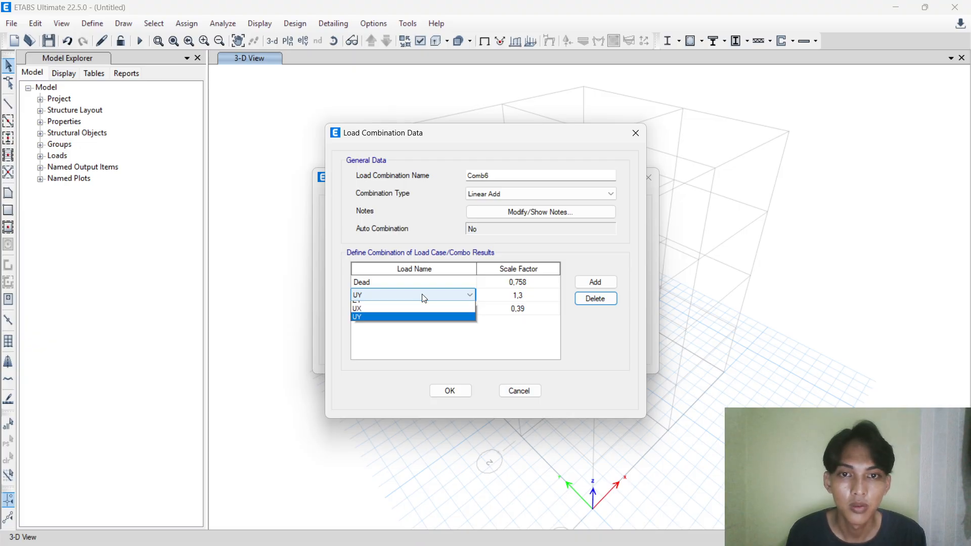
{"action": "left_click", "coordinate": [373, 398]}
{"action": "left_click", "coordinate": [409, 309]}
{"action": "left_click", "coordinate": [408, 309]}
{"action": "left_click", "coordinate": [390, 417]}
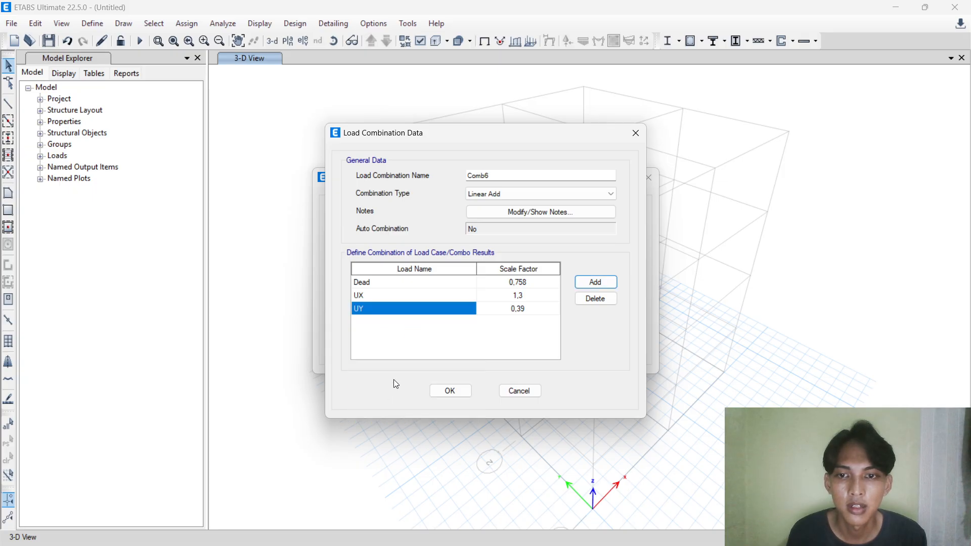
{"action": "left_click", "coordinate": [451, 390]}
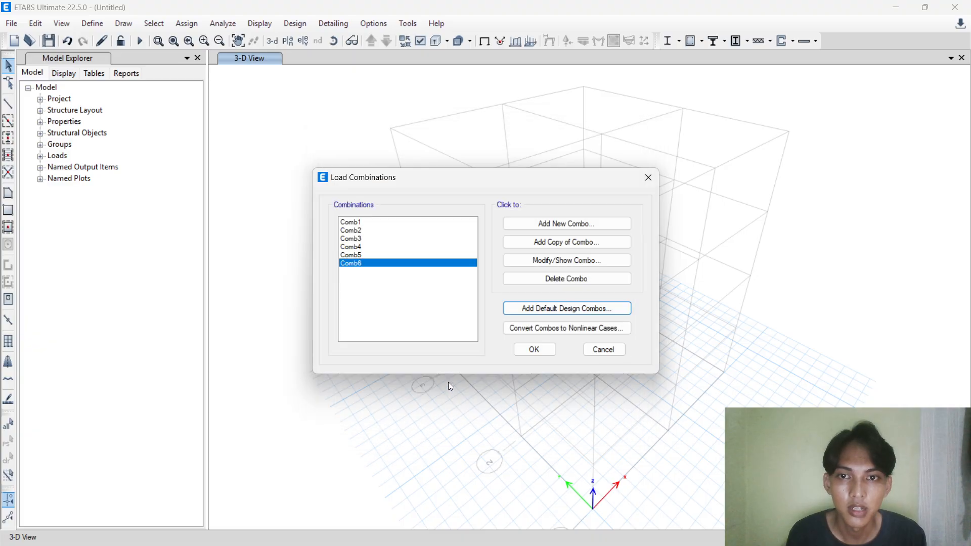
Add a copy of Comb6 and name it Comb7.
{"action": "left_click", "coordinate": [546, 243]}
{"action": "left_click_drag", "start_coordinate": [485, 176], "coordinate": [515, 175]}
{"action": "type", "text": "7"}
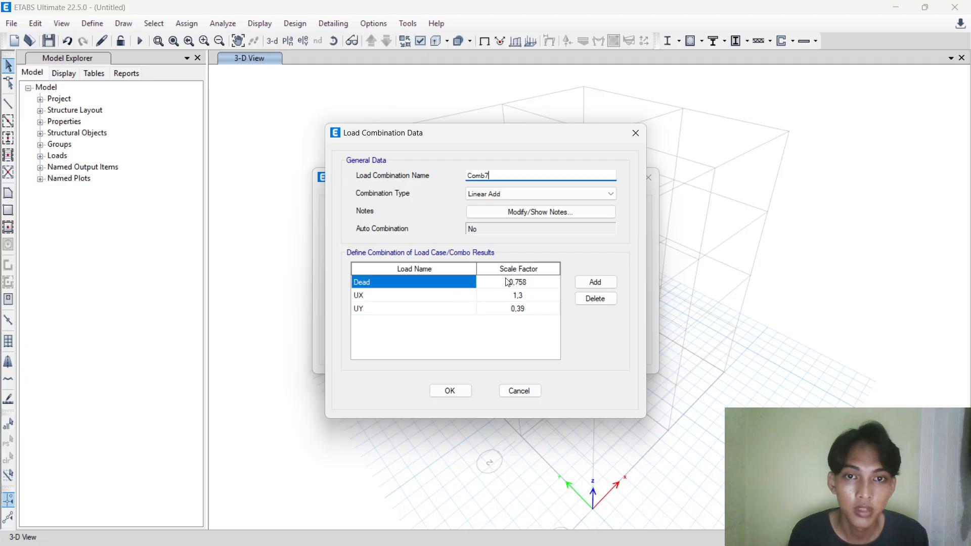
Swap Comb7's seismic loads so UY is second and UX is third, and accept the combination.
{"action": "left_click", "coordinate": [439, 298]}
{"action": "left_click", "coordinate": [440, 297]}
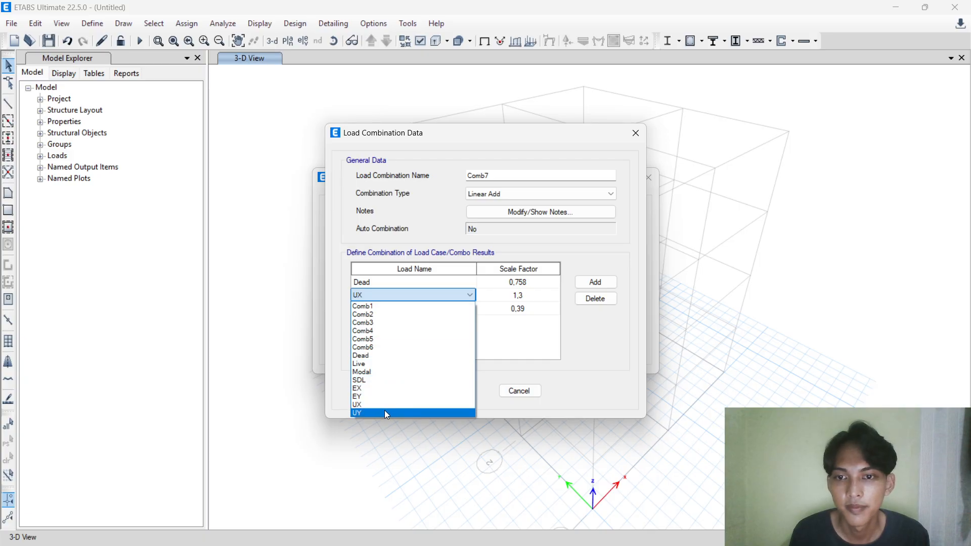
{"action": "left_click", "coordinate": [385, 413]}
{"action": "left_click", "coordinate": [411, 308]}
{"action": "left_click", "coordinate": [411, 309]}
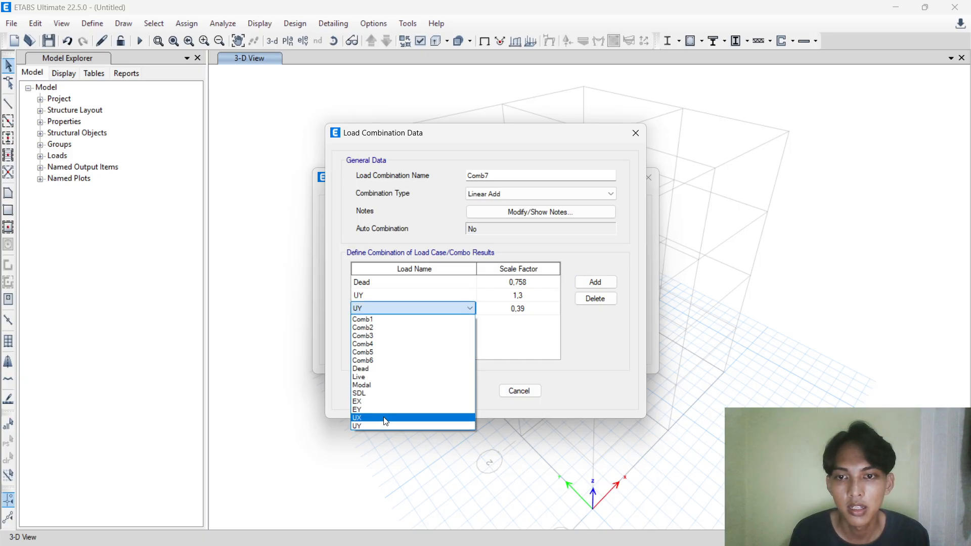
{"action": "left_click", "coordinate": [383, 418]}
{"action": "left_click", "coordinate": [457, 395]}
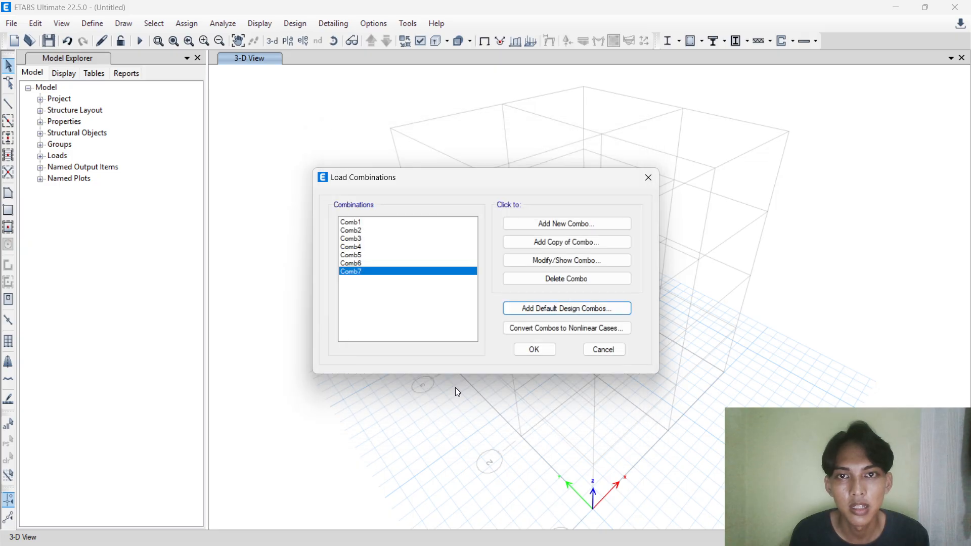
Add a copy of Comb7 named Comb8 and set its Dead scale factor to 1,2.
{"action": "left_click", "coordinate": [561, 243]}
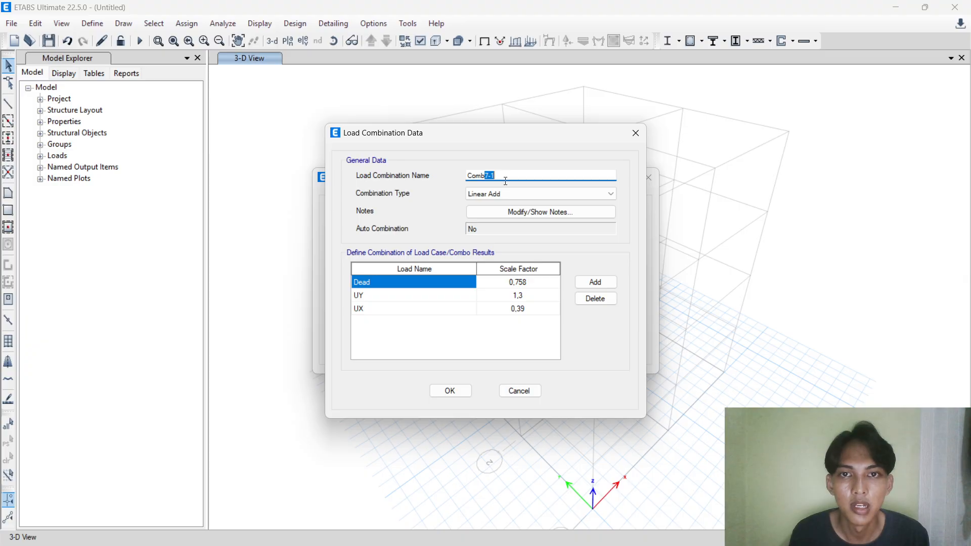
{"action": "type", "text": "8"}
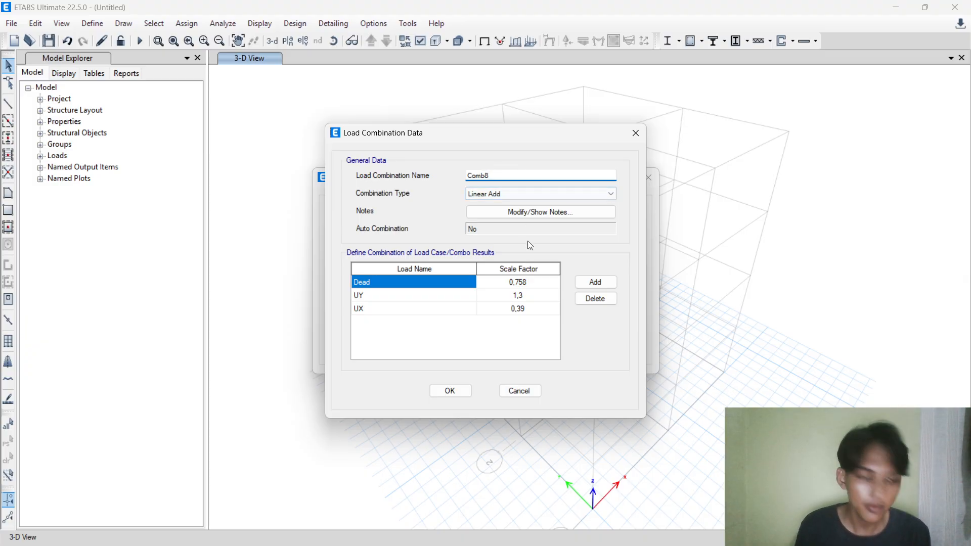
{"action": "left_click", "coordinate": [521, 282]}
{"action": "type", "text": "1,"}
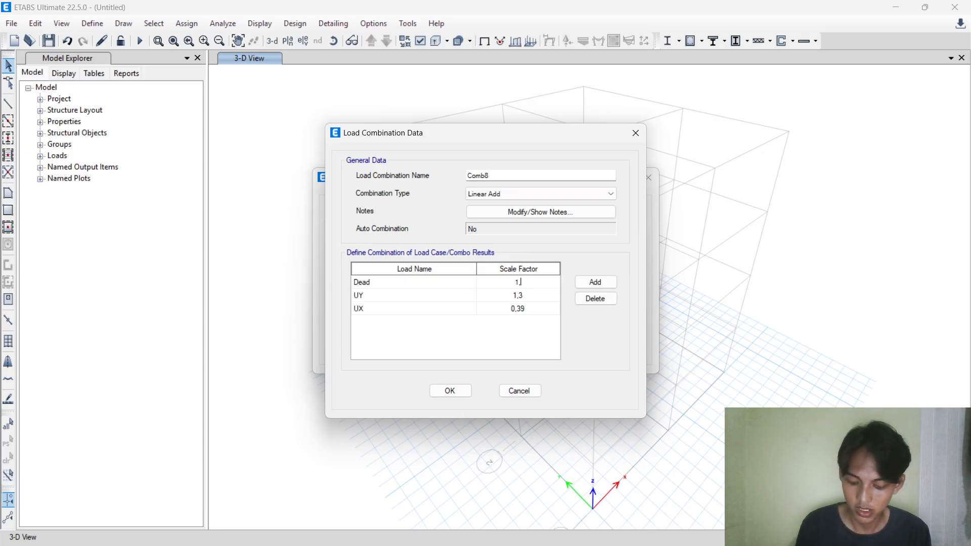
Replace the UY load in Comb8 with Live at a scale factor of 1.
{"action": "left_click", "coordinate": [450, 306]}
{"action": "left_click", "coordinate": [449, 297]}
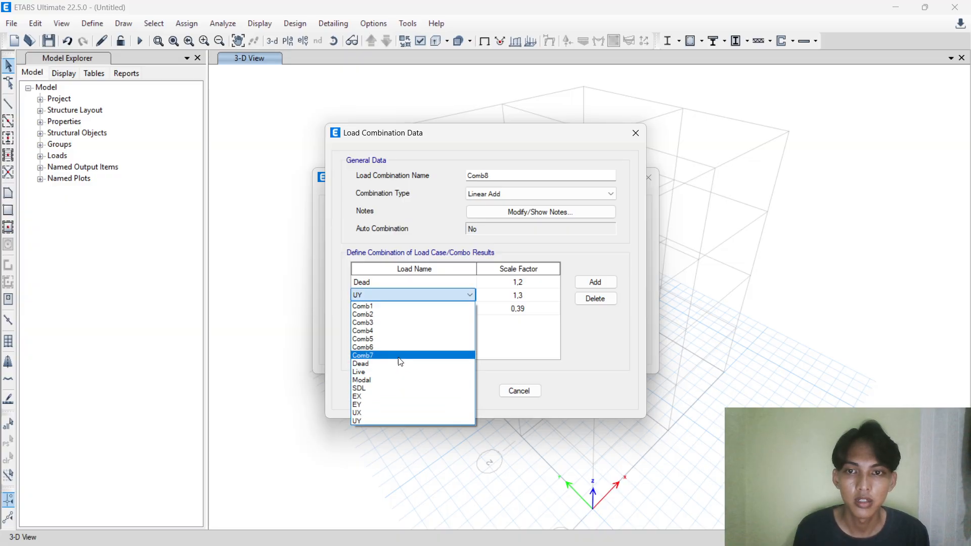
{"action": "left_click", "coordinate": [400, 373]}
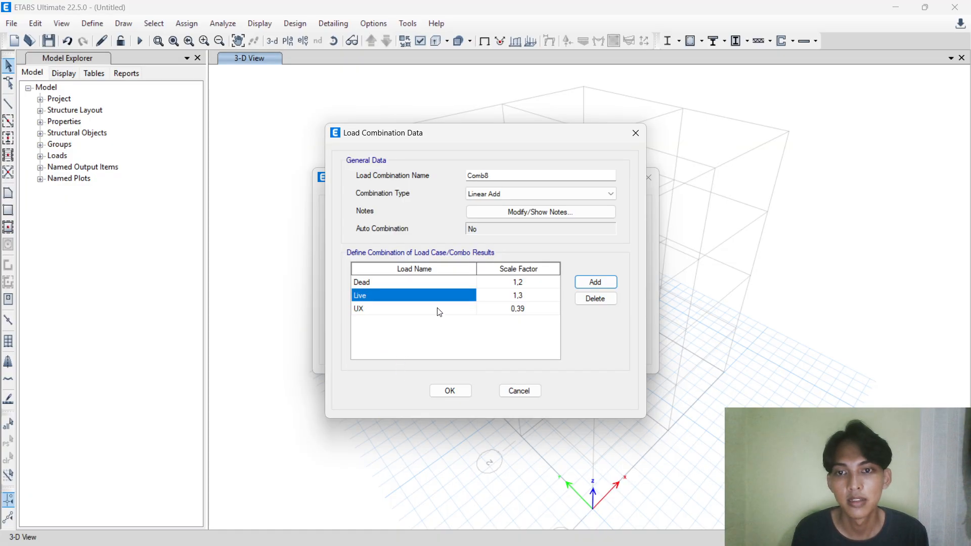
{"action": "left_click", "coordinate": [513, 296]}
{"action": "type", "text": "1"}
Remove the UX load from Comb8 and accept the combination.
{"action": "left_click", "coordinate": [459, 311]}
{"action": "left_click", "coordinate": [596, 299]}
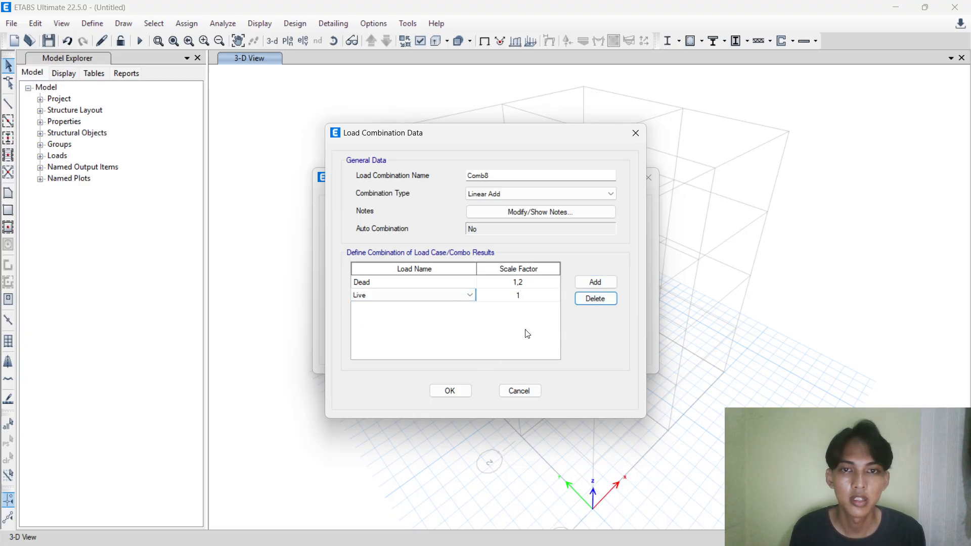
{"action": "left_click", "coordinate": [451, 391]}
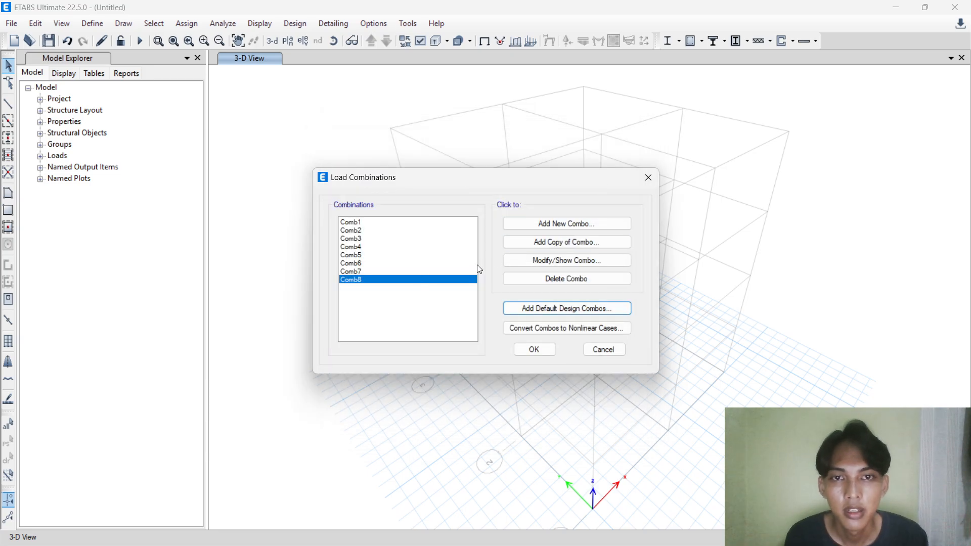
Add a copy of Comb8 named ENV and set its combination type to Envelope.
{"action": "left_click", "coordinate": [547, 243]}
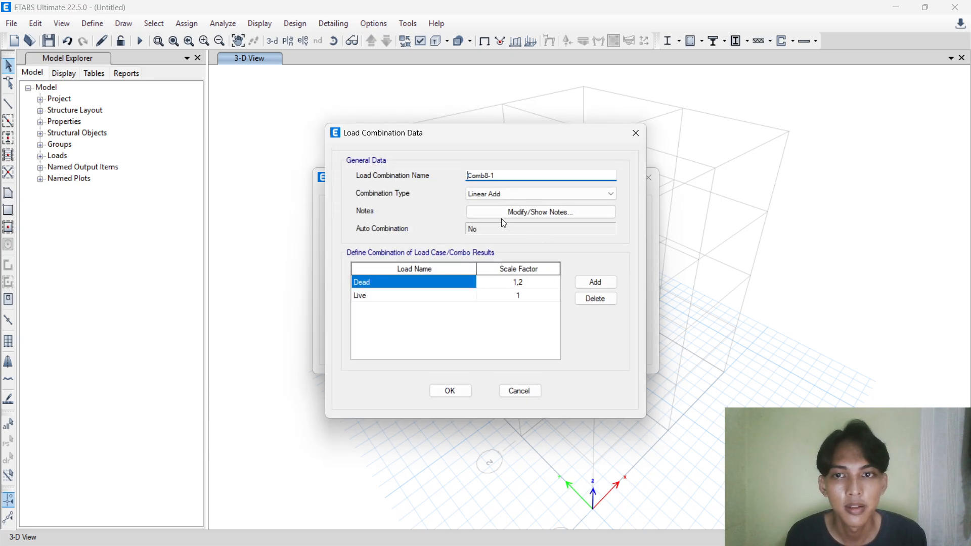
{"action": "type", "text": "E"}
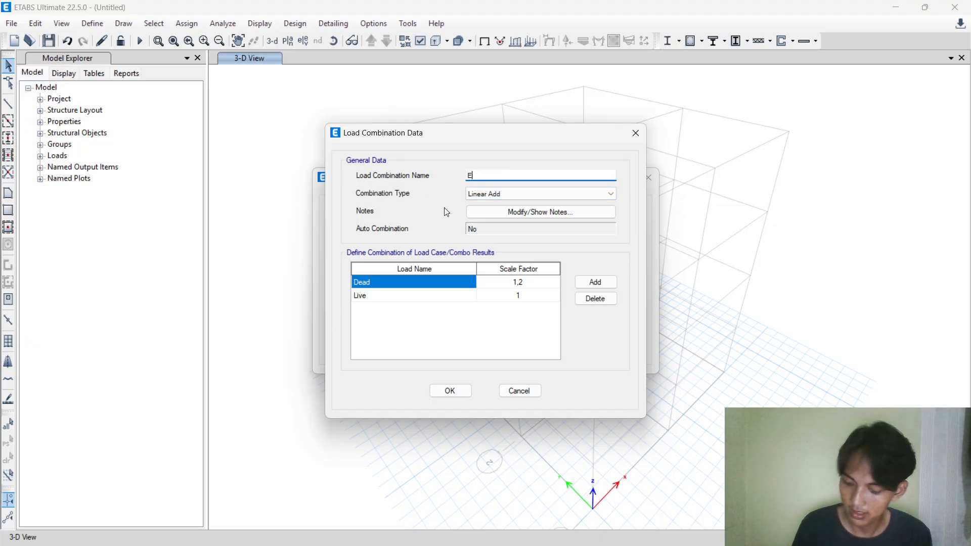
{"action": "type", "text": "NV"}
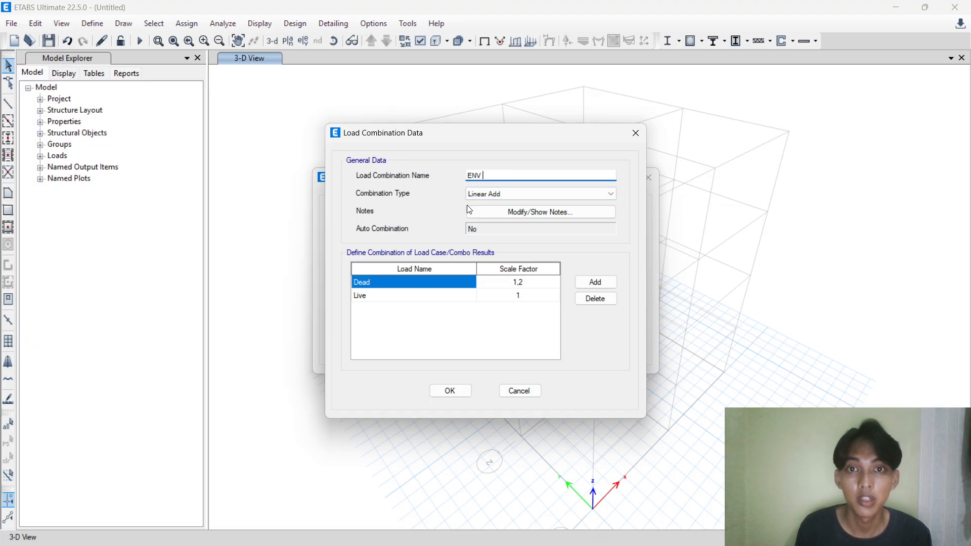
{"action": "left_click", "coordinate": [491, 196]}
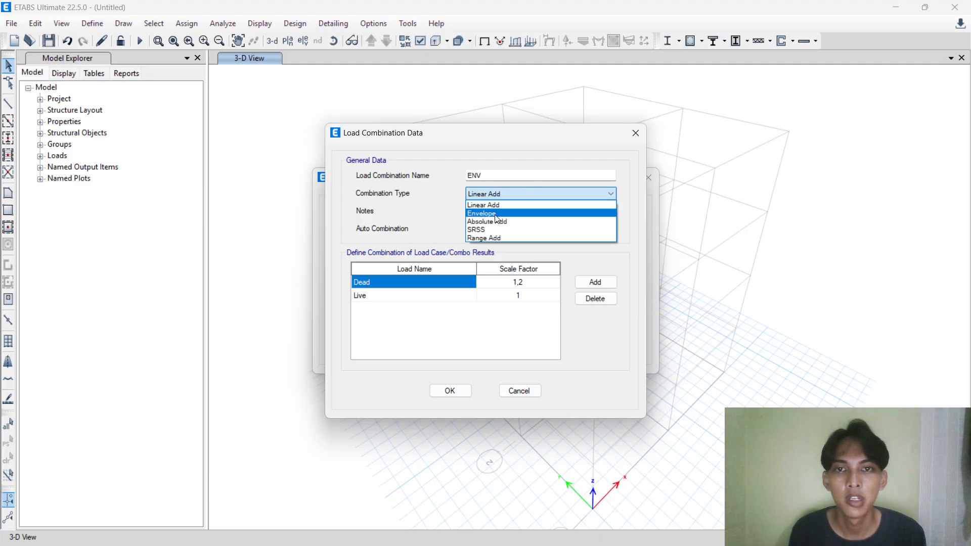
{"action": "left_click", "coordinate": [536, 213]}
{"action": "left_click", "coordinate": [536, 213]}
{"action": "left_click", "coordinate": [518, 313]}
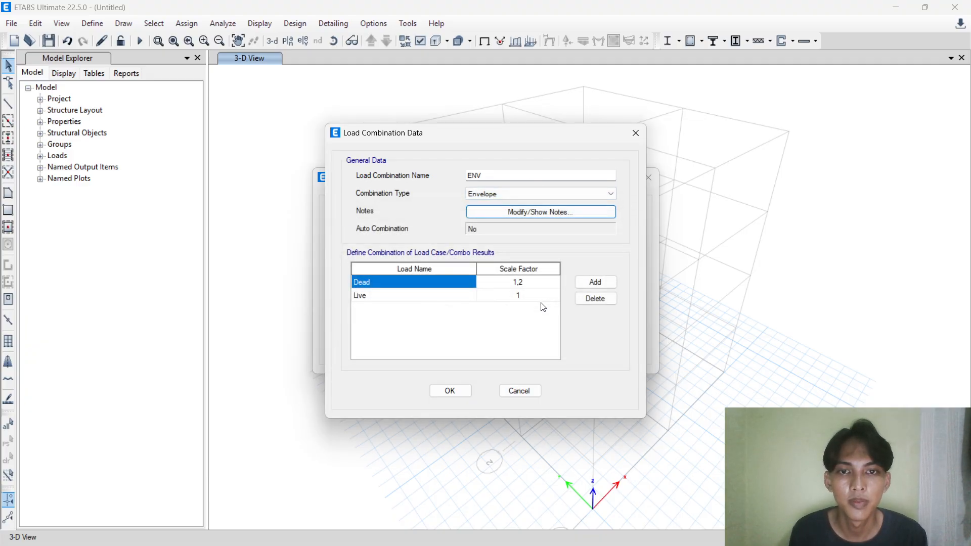
Replace the Dead and Live loads in the ENV combination with Comb1 and Comb2.
{"action": "left_click", "coordinate": [449, 299]}
{"action": "left_click", "coordinate": [448, 285]}
{"action": "left_click", "coordinate": [448, 284]}
{"action": "left_click", "coordinate": [452, 284]}
{"action": "left_click", "coordinate": [451, 285]}
{"action": "left_click", "coordinate": [401, 295]}
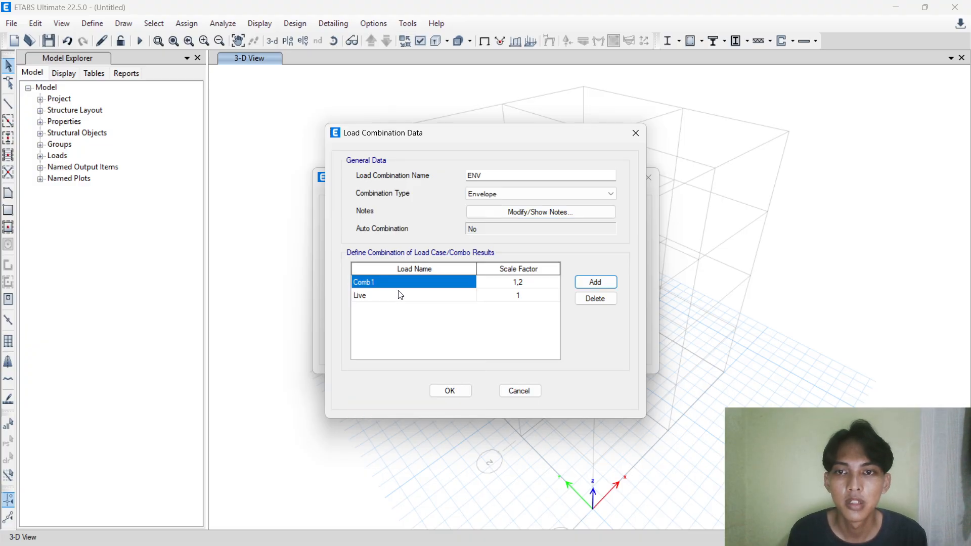
{"action": "left_click", "coordinate": [432, 295]}
{"action": "left_click", "coordinate": [431, 296]}
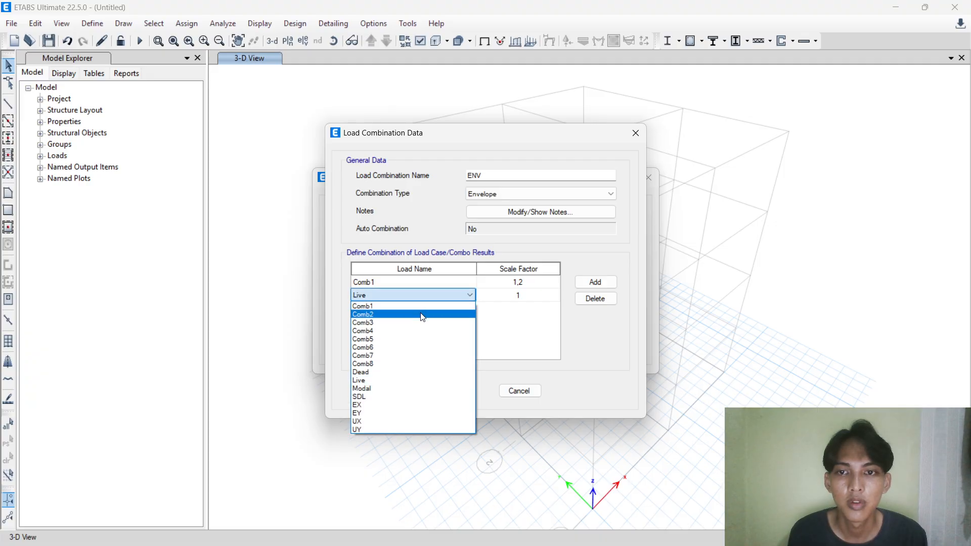
{"action": "left_click", "coordinate": [435, 315]}
Set Comb1's scale factor in ENV to 1 and add six more load rows below Comb2.
{"action": "left_click", "coordinate": [595, 282]}
{"action": "left_click", "coordinate": [526, 282]}
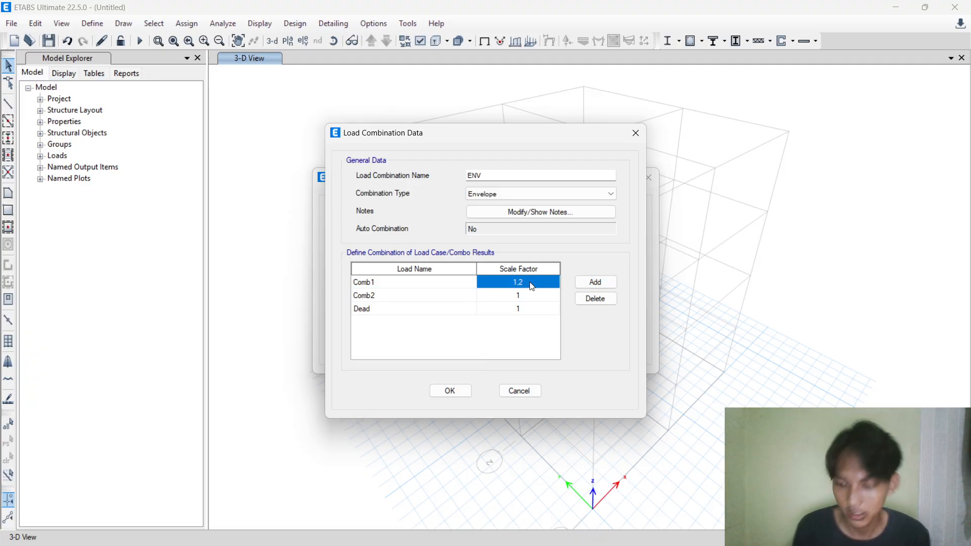
{"action": "type", "text": "1"}
{"action": "left_click", "coordinate": [460, 310]}
{"action": "left_click", "coordinate": [594, 282]}
{"action": "left_click", "coordinate": [594, 284]}
{"action": "left_click", "coordinate": [592, 283]}
{"action": "left_click", "coordinate": [591, 282]}
{"action": "left_click", "coordinate": [592, 282]}
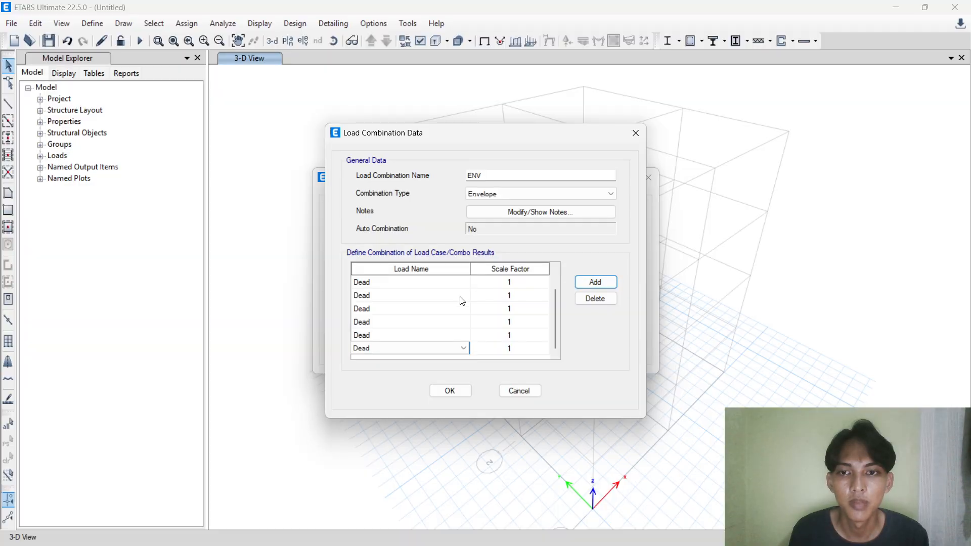
Replace the first three Dead loads below Comb2 in the ENV combination with Comb3, Comb4 and Comb5.
{"action": "scroll", "coordinate": [409, 298], "scroll_direction": "up", "scroll_amount": 2}
{"action": "left_click", "coordinate": [407, 308]}
{"action": "left_click", "coordinate": [408, 309]}
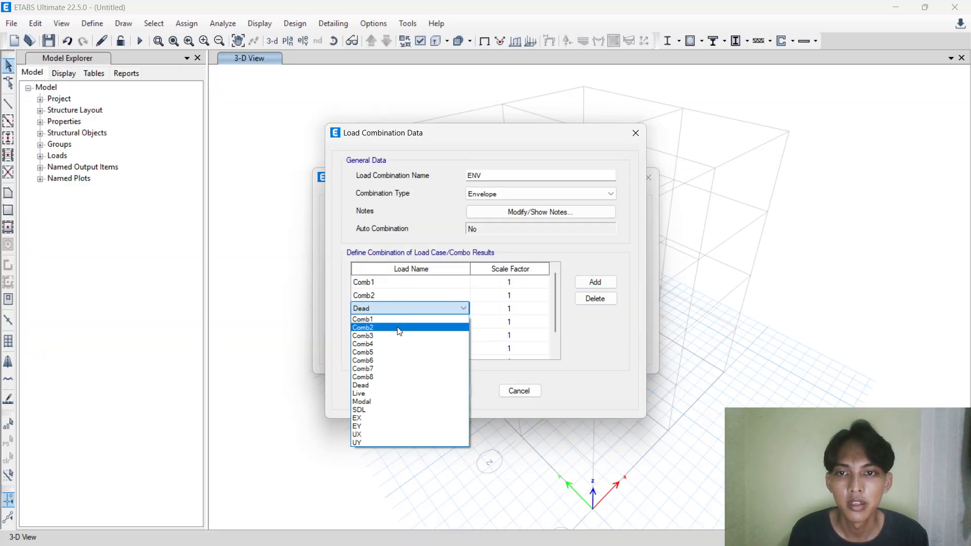
{"action": "left_click", "coordinate": [399, 335]}
{"action": "left_click", "coordinate": [401, 321]}
{"action": "left_click", "coordinate": [401, 322]}
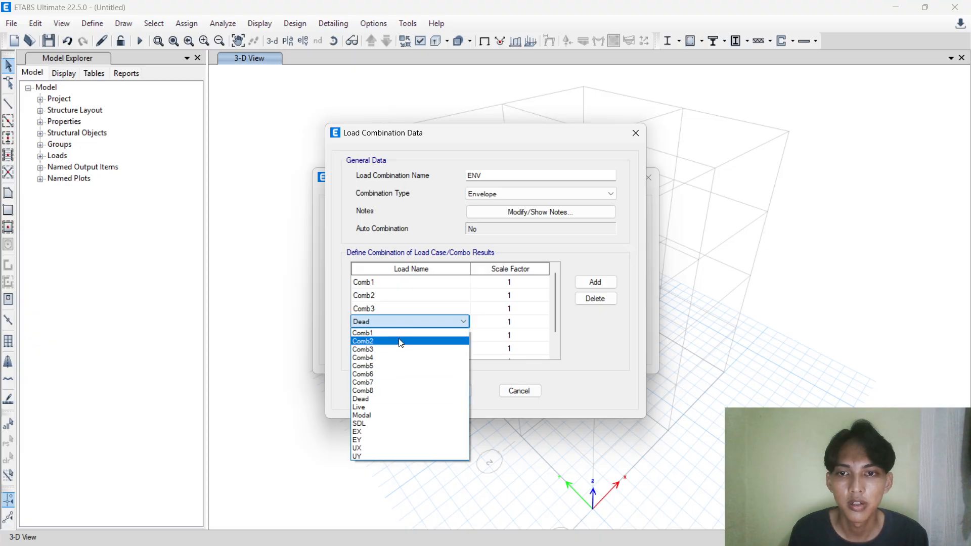
{"action": "left_click", "coordinate": [403, 358]}
{"action": "left_click", "coordinate": [397, 336]}
{"action": "left_click", "coordinate": [397, 336]}
{"action": "left_click", "coordinate": [402, 379]}
Replace the remaining Dead loads in the ENV combination with Comb6, Comb7 and Comb8.
{"action": "left_click", "coordinate": [405, 348]}
{"action": "left_click", "coordinate": [404, 349]}
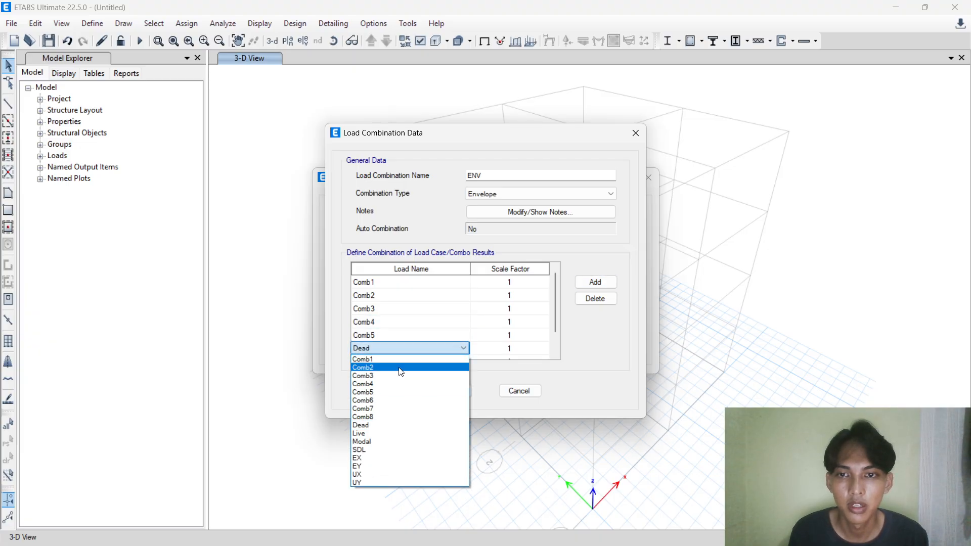
{"action": "left_click", "coordinate": [403, 401]}
{"action": "scroll", "coordinate": [406, 347], "scroll_direction": "down", "scroll_amount": 1}
{"action": "left_click", "coordinate": [406, 335]}
{"action": "left_click", "coordinate": [405, 336]}
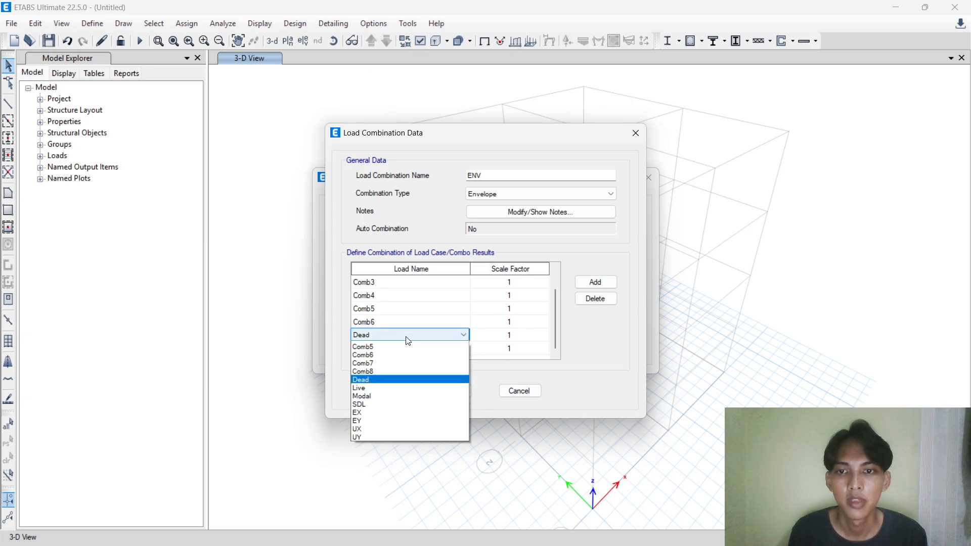
{"action": "left_click", "coordinate": [405, 395]}
{"action": "left_click", "coordinate": [404, 349]}
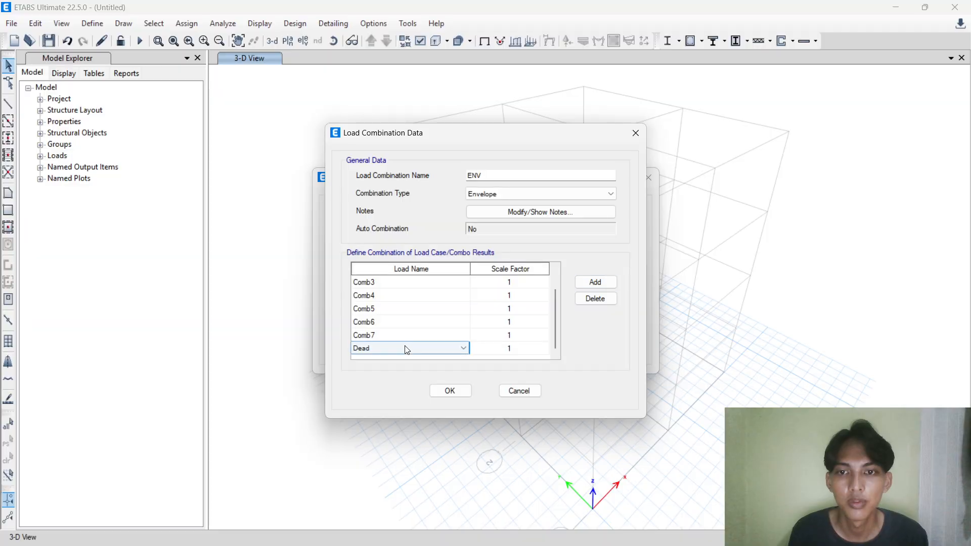
{"action": "left_click", "coordinate": [404, 348]}
{"action": "left_click", "coordinate": [396, 417]}
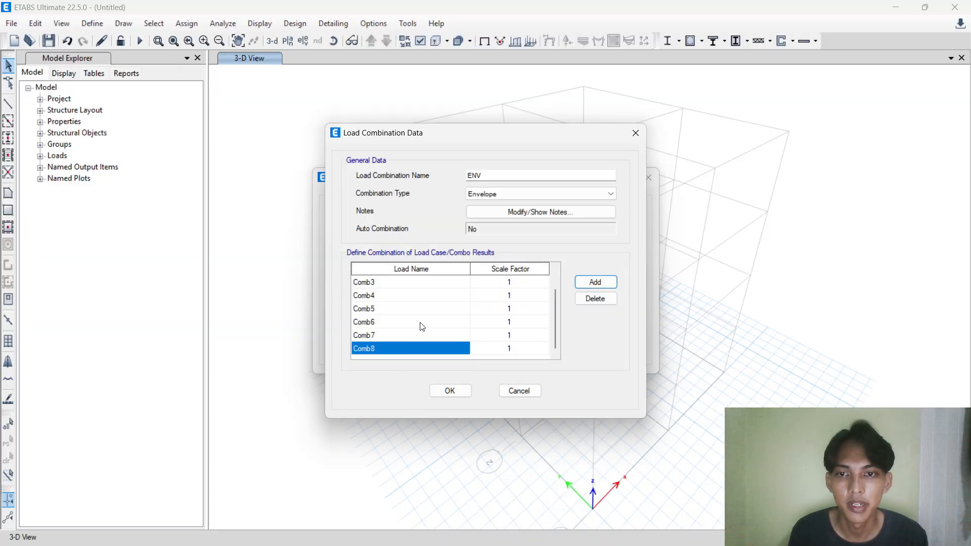
Accept the ENV envelope combination and close the load combination definitions.
{"action": "scroll", "coordinate": [458, 309], "scroll_direction": "up", "scroll_amount": 1}
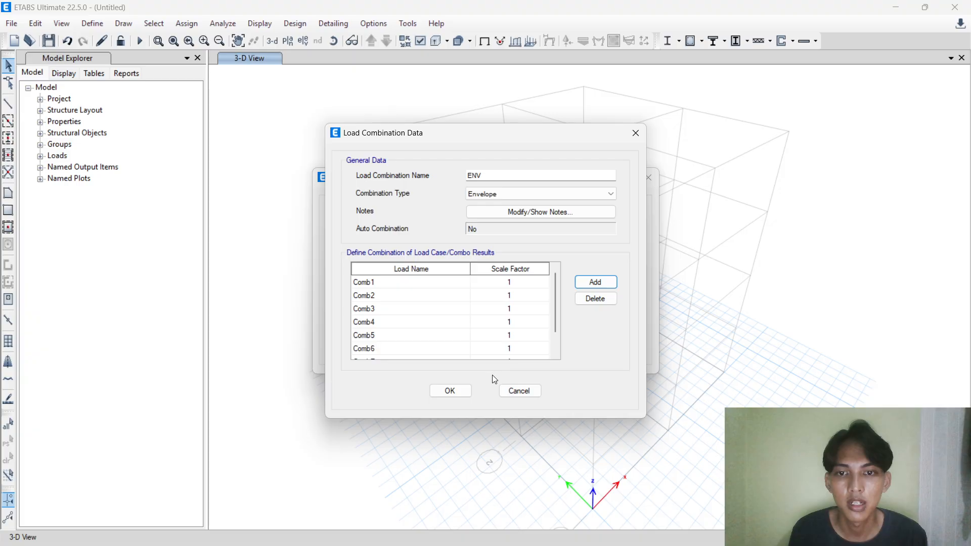
{"action": "key", "text": "Return"}
{"action": "left_click", "coordinate": [535, 348]}
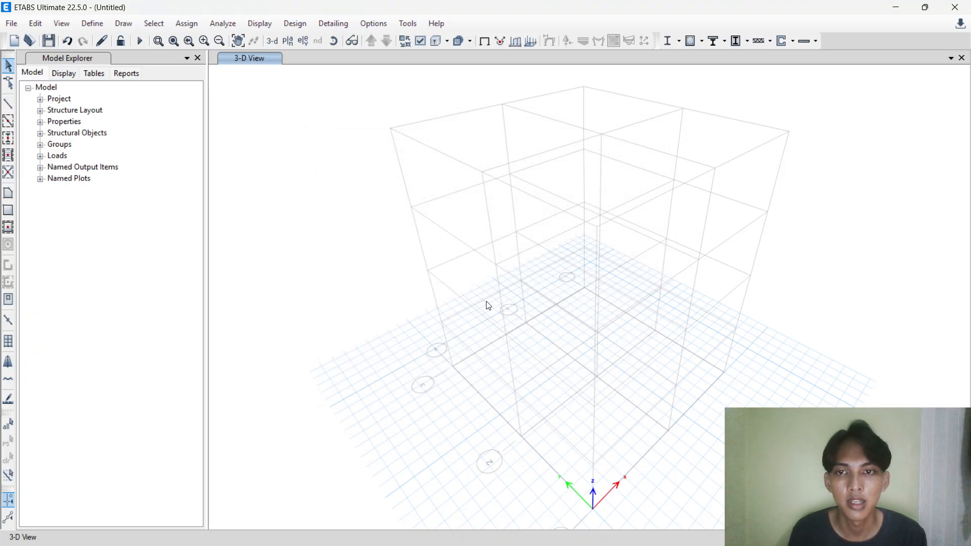
{"action": "left_click", "coordinate": [91, 29]}
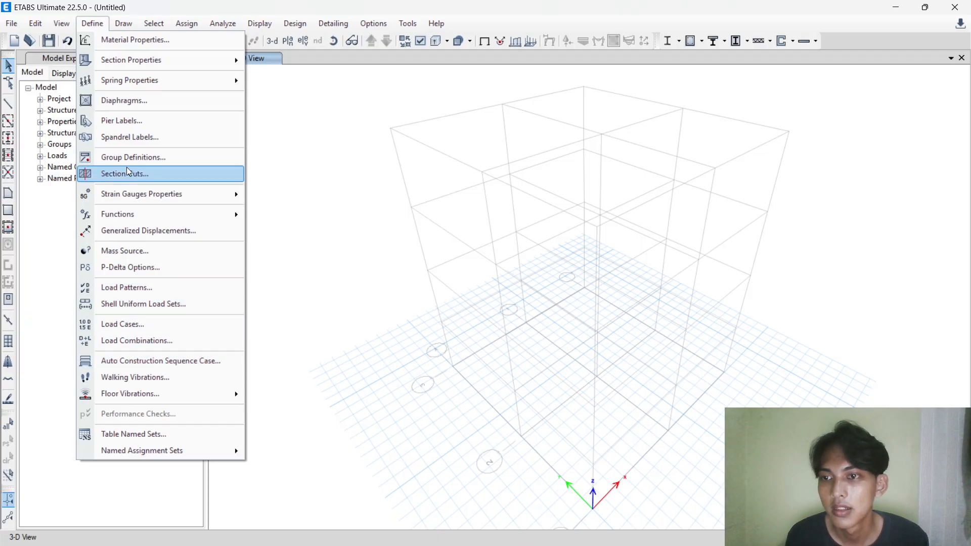
{"action": "left_click", "coordinate": [98, 25]}
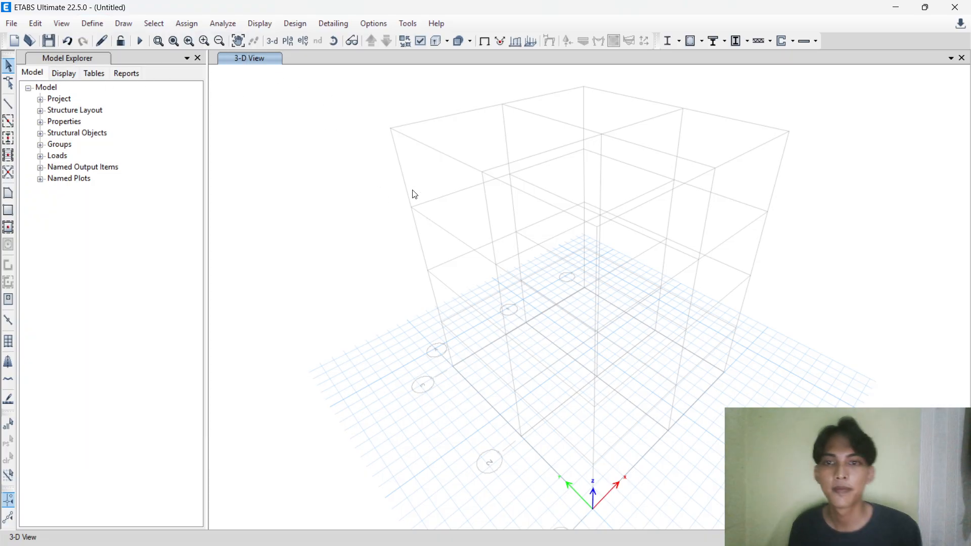
{"action": "left_click", "coordinate": [272, 41]}
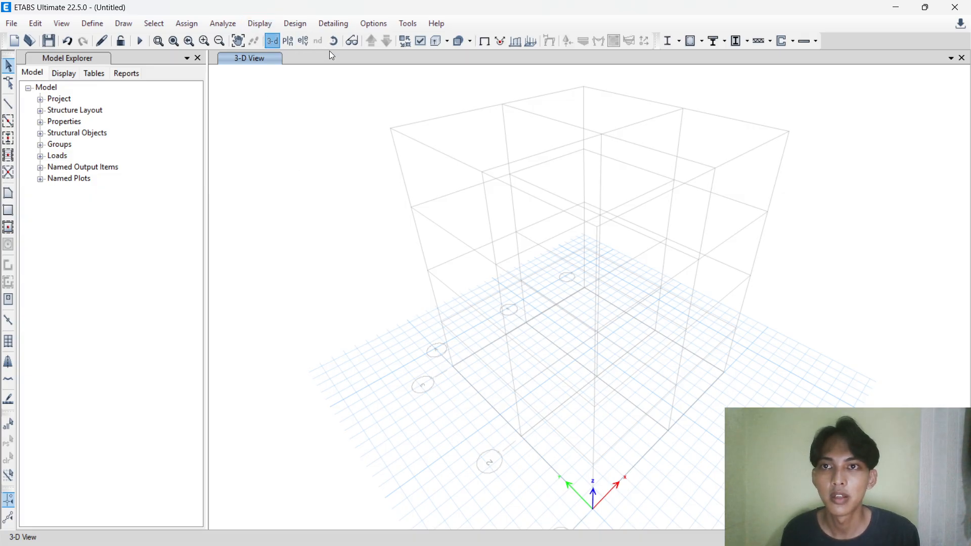
{"action": "left_click_drag", "start_coordinate": [384, 182], "coordinate": [364, 178]}
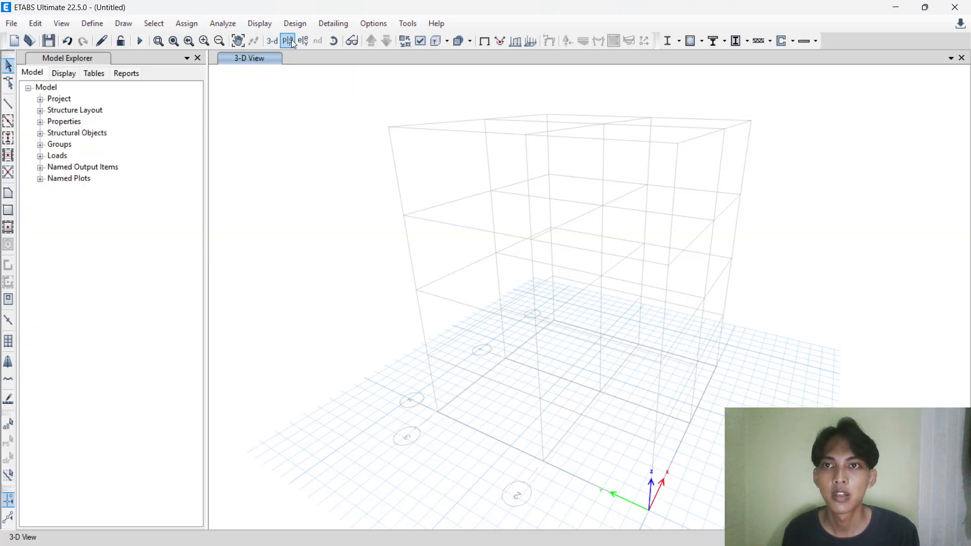
Show the plan view of Story1 in place of the 3-D view.
{"action": "left_click", "coordinate": [288, 41]}
{"action": "left_click", "coordinate": [414, 254]}
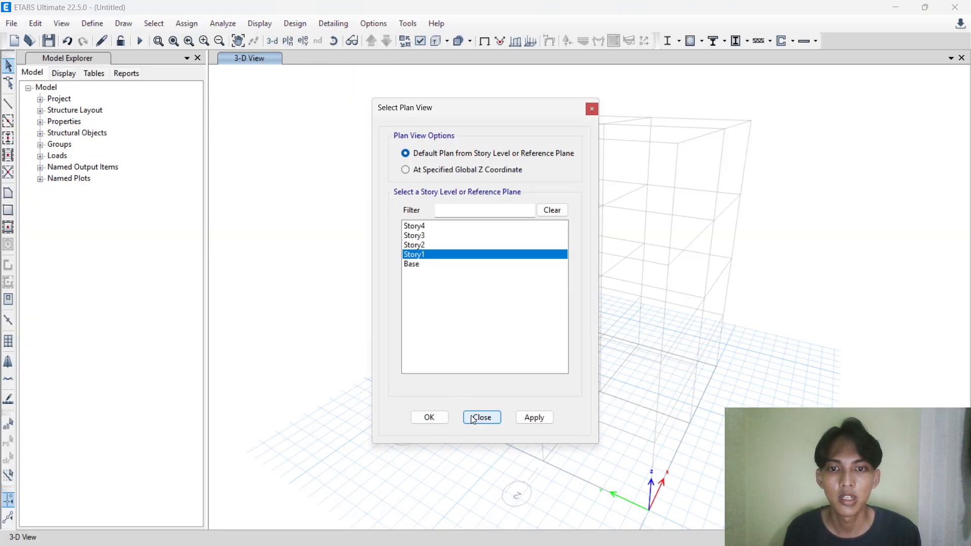
{"action": "left_click", "coordinate": [537, 419]}
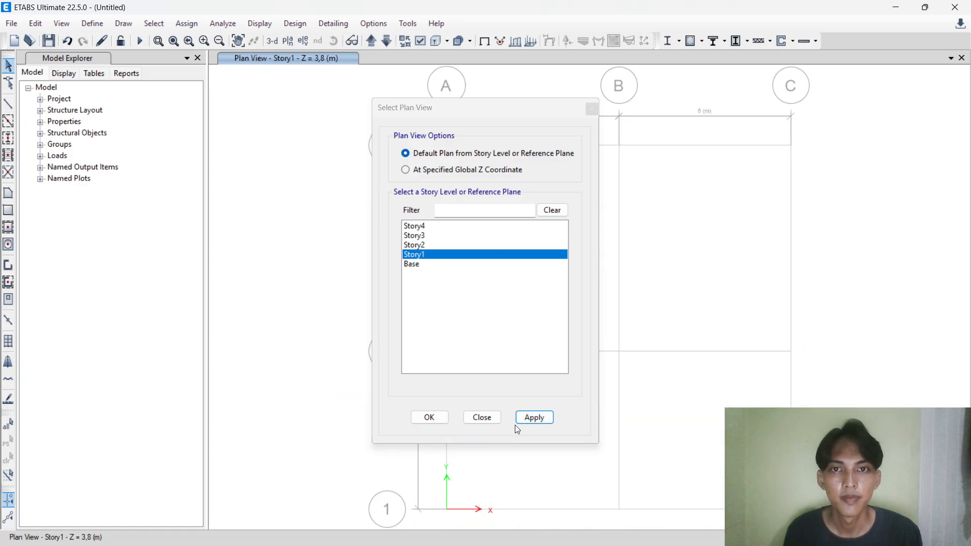
{"action": "left_click", "coordinate": [482, 418]}
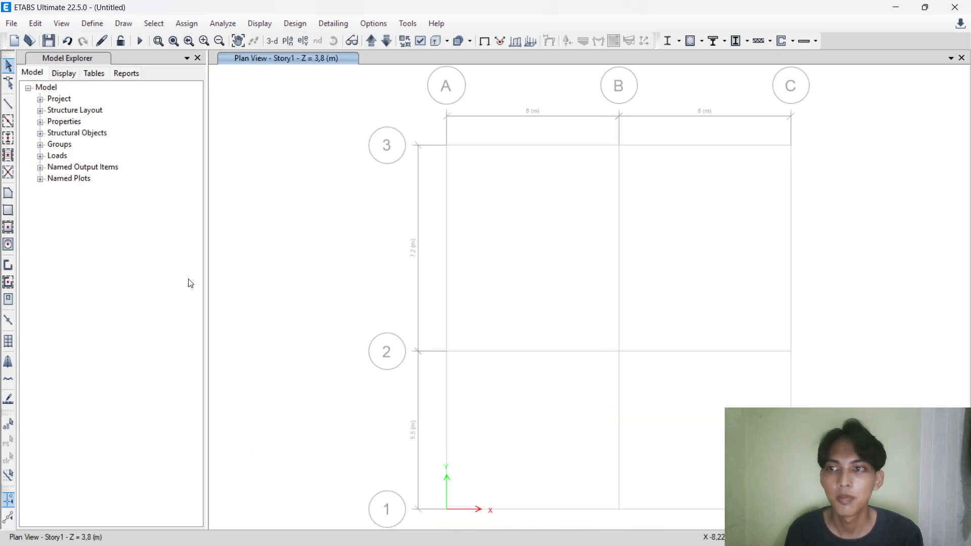
Switch to the ETABS module PDF in the browser, examine the column plans from the ground floor to floor 4, and return to ETABS.
{"action": "left_click", "coordinate": [9, 139]}
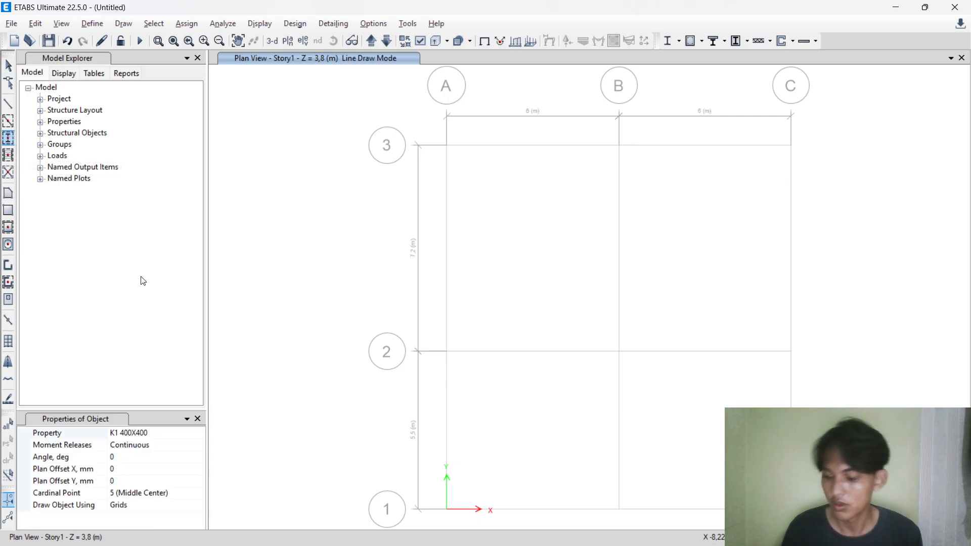
{"action": "key", "text": "alt+Tab"}
{"action": "left_click", "coordinate": [247, 40]}
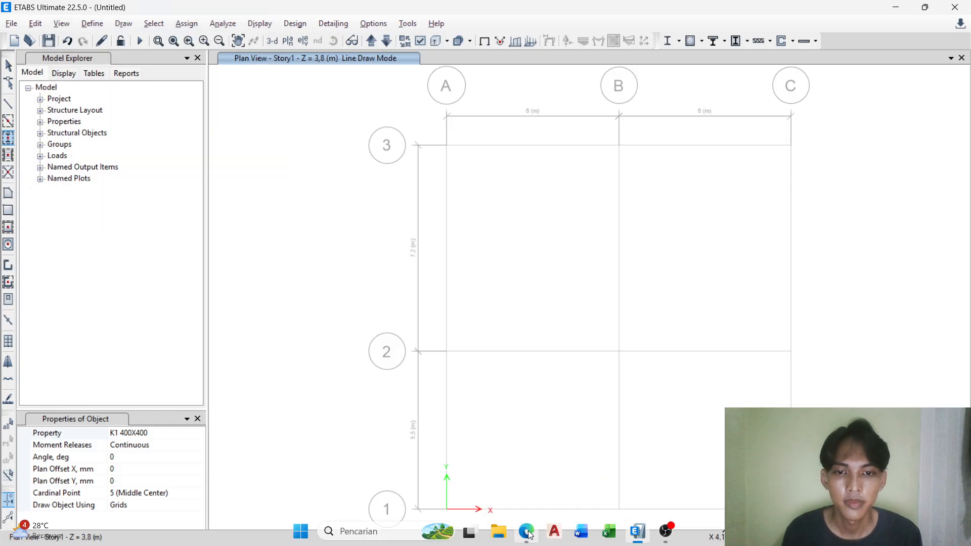
{"action": "left_click", "coordinate": [527, 532]}
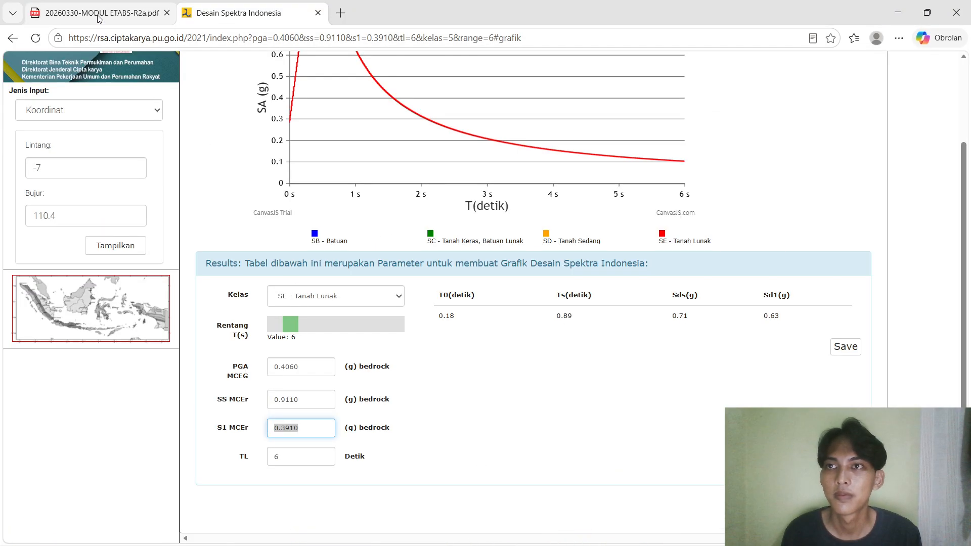
{"action": "left_click", "coordinate": [96, 14]}
{"action": "scroll", "coordinate": [525, 329], "scroll_direction": "down", "scroll_amount": 15}
{"action": "scroll", "coordinate": [600, 308], "scroll_direction": "up", "scroll_amount": 3}
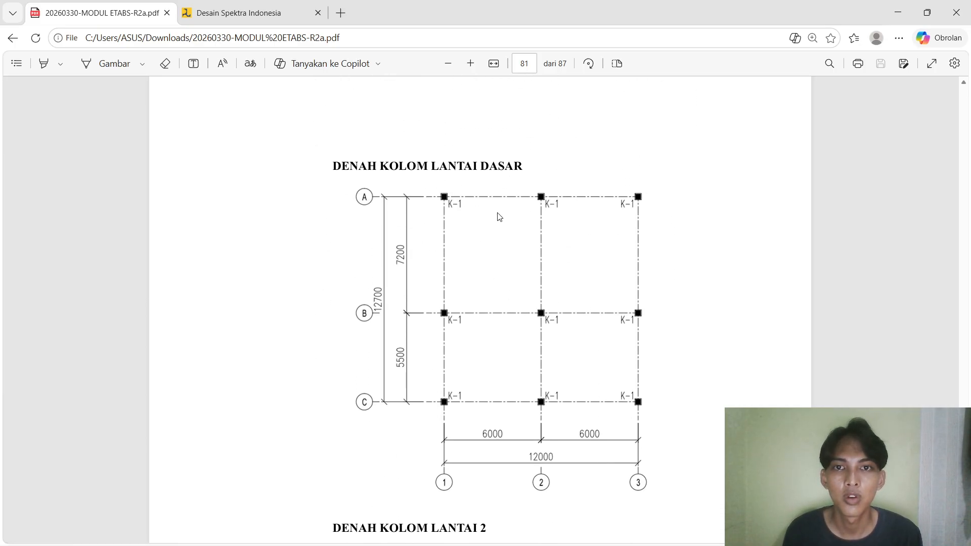
{"action": "scroll", "coordinate": [499, 217], "scroll_direction": "down", "scroll_amount": 2}
{"action": "scroll", "coordinate": [499, 232], "scroll_direction": "up", "scroll_amount": 2}
{"action": "scroll", "coordinate": [601, 223], "scroll_direction": "down", "scroll_amount": 8}
{"action": "scroll", "coordinate": [506, 237], "scroll_direction": "up", "scroll_amount": 3}
{"action": "scroll", "coordinate": [540, 291], "scroll_direction": "down", "scroll_amount": 12}
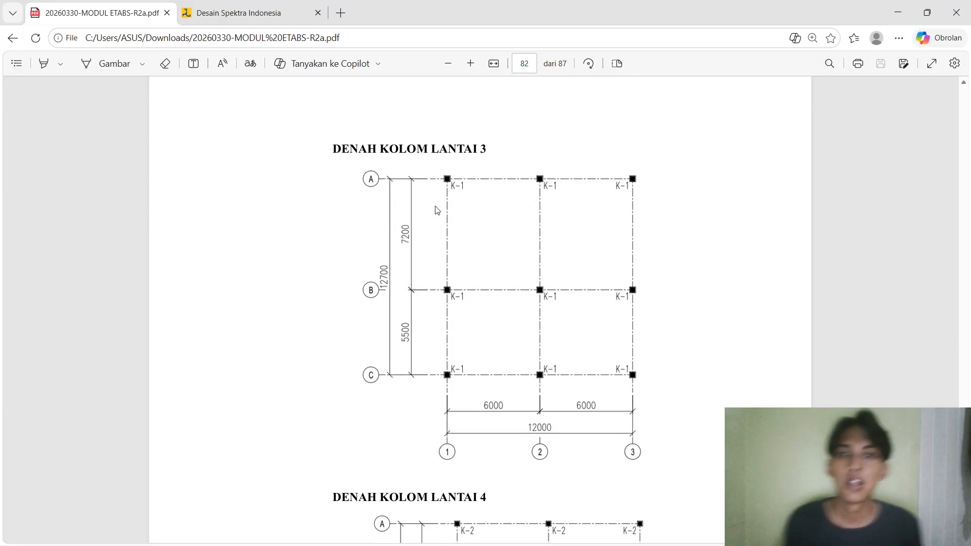
{"action": "scroll", "coordinate": [612, 259], "scroll_direction": "down", "scroll_amount": 6}
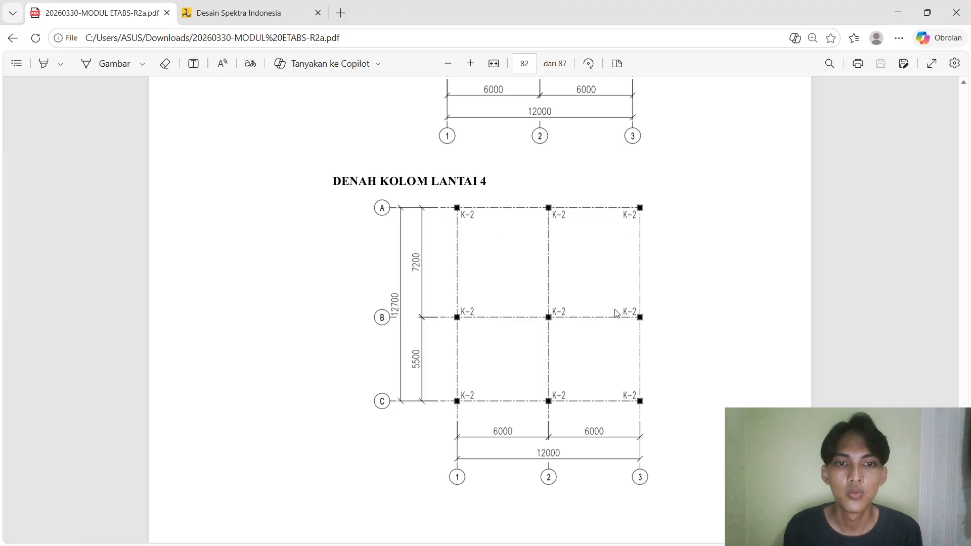
{"action": "scroll", "coordinate": [425, 156], "scroll_direction": "up", "scroll_amount": 2}
{"action": "scroll", "coordinate": [525, 401], "scroll_direction": "down", "scroll_amount": 5}
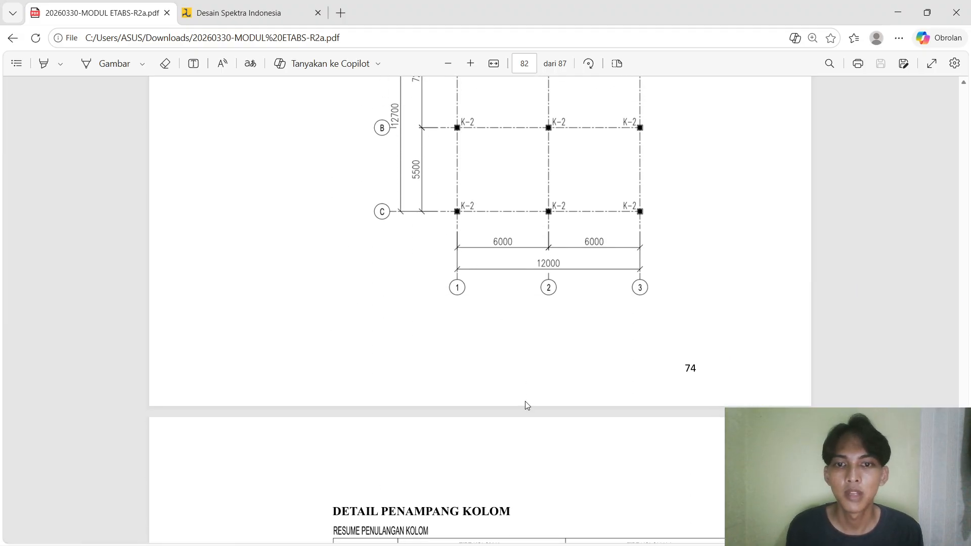
{"action": "mouse_move", "coordinate": [524, 544]}
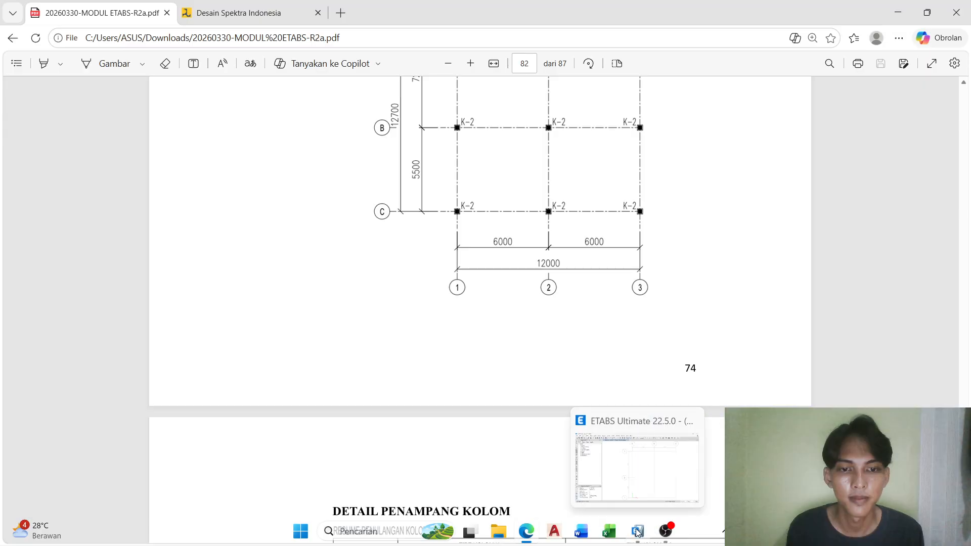
{"action": "left_click", "coordinate": [638, 533]}
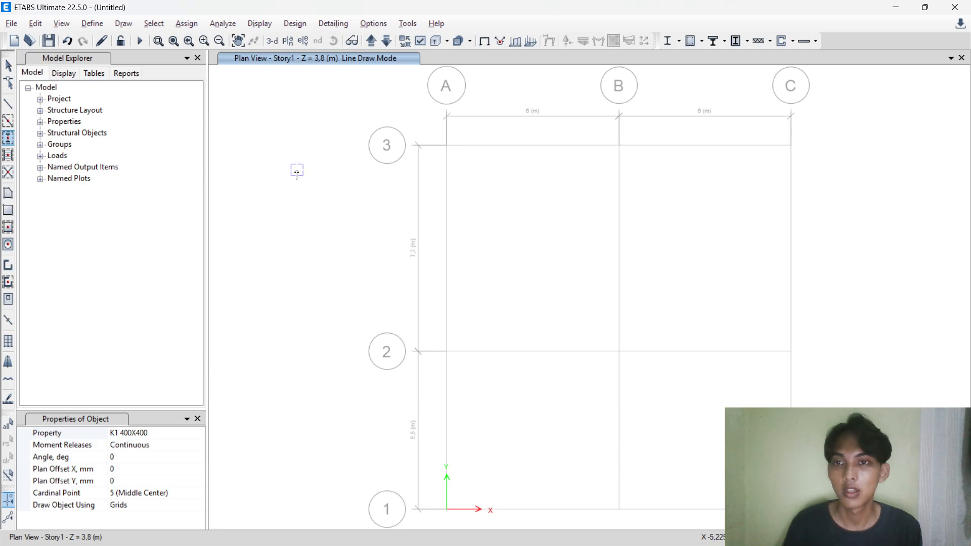
{"action": "key", "text": "Escape"}
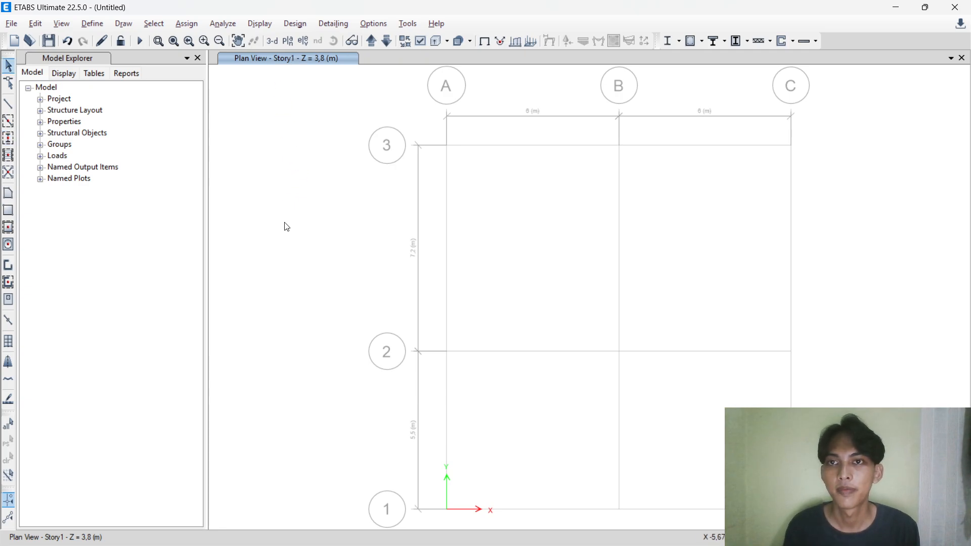
In the story data, set Master Story to No for Story4 and to Yes for Story1.
{"action": "right_click", "coordinate": [286, 231]}
{"action": "left_click", "coordinate": [334, 237]}
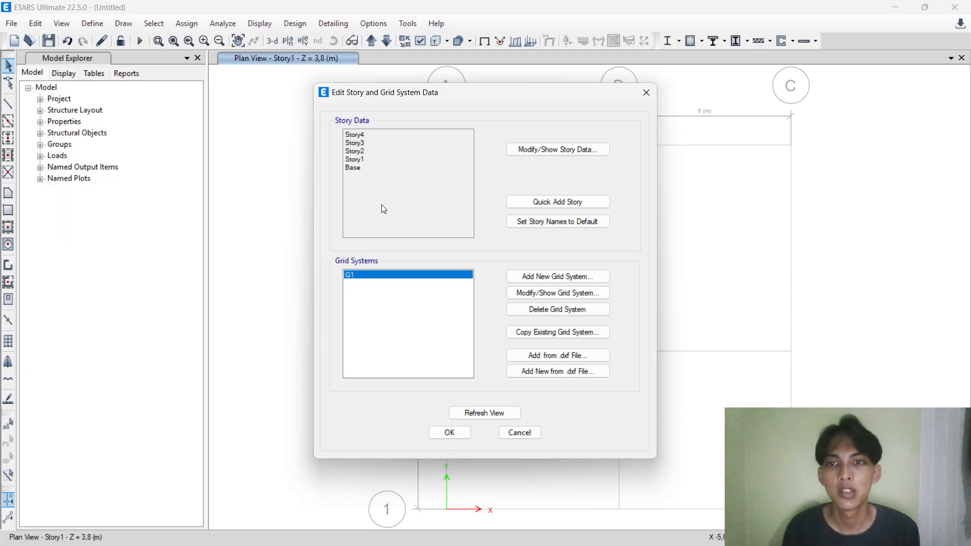
{"action": "left_click", "coordinate": [527, 151]}
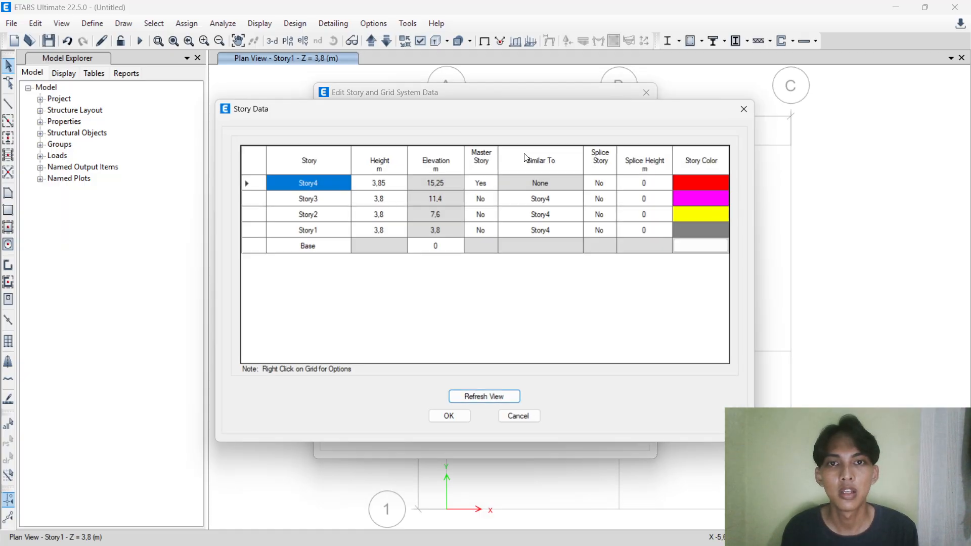
{"action": "left_click", "coordinate": [490, 186]}
{"action": "left_click", "coordinate": [490, 187]}
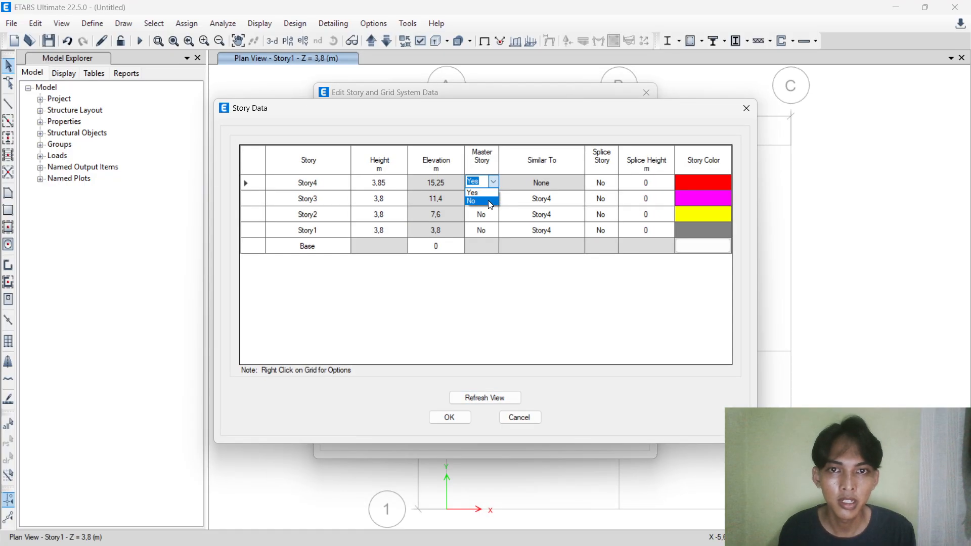
{"action": "left_click", "coordinate": [490, 204]}
{"action": "left_click", "coordinate": [484, 230]}
{"action": "left_click", "coordinate": [491, 230]}
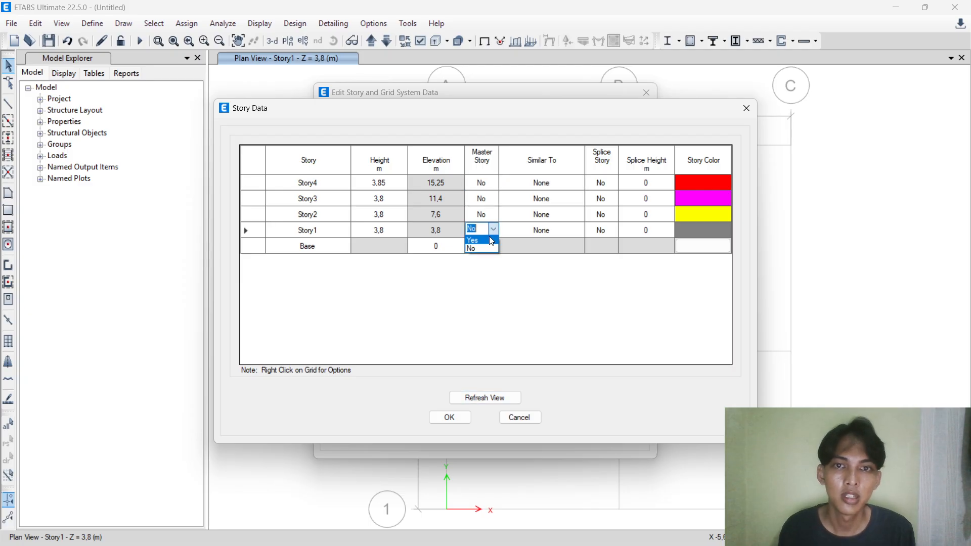
{"action": "left_click", "coordinate": [478, 239]}
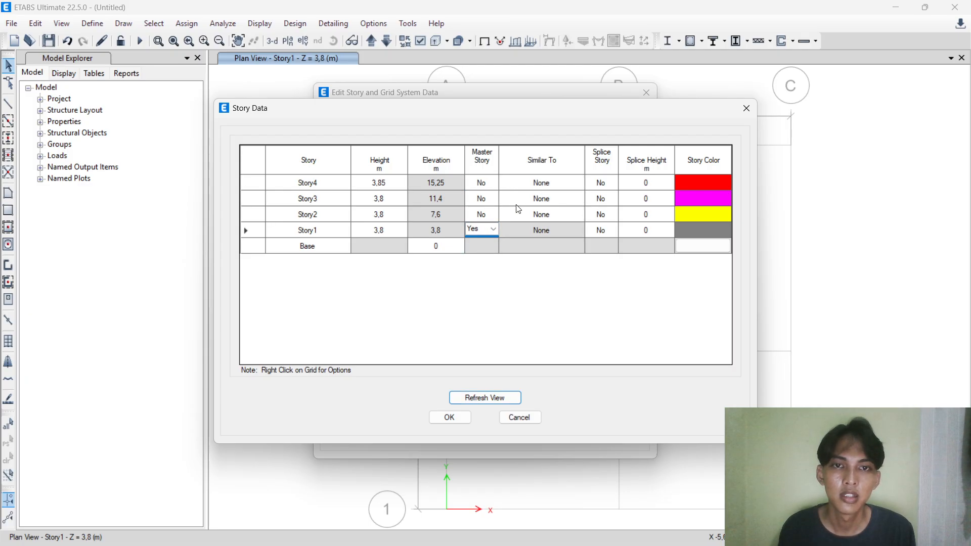
Make Story2 and Story3 similar to Story1 in the story data.
{"action": "left_click", "coordinate": [519, 210]}
{"action": "left_click", "coordinate": [580, 212]}
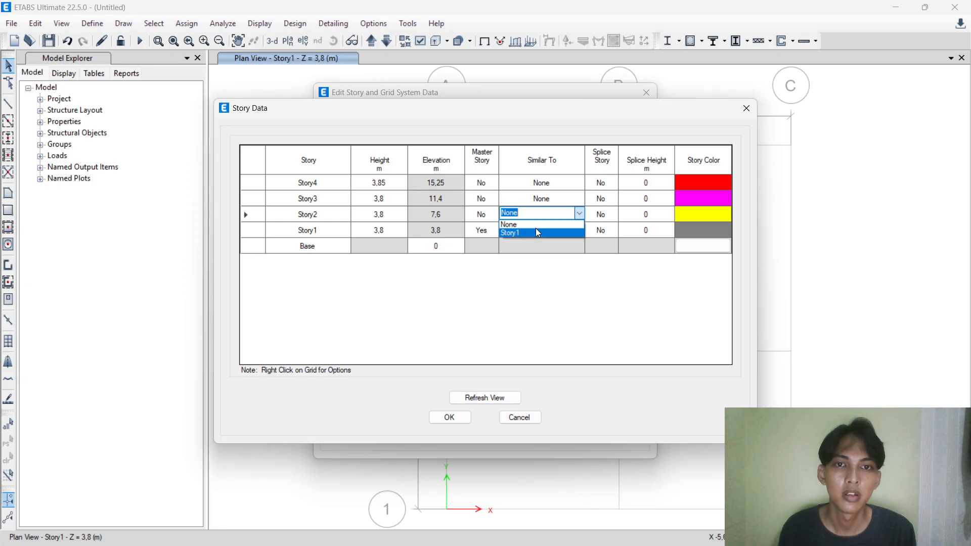
{"action": "left_click", "coordinate": [528, 233]}
{"action": "left_click", "coordinate": [549, 200]}
{"action": "left_click", "coordinate": [578, 199]}
{"action": "left_click", "coordinate": [560, 218]}
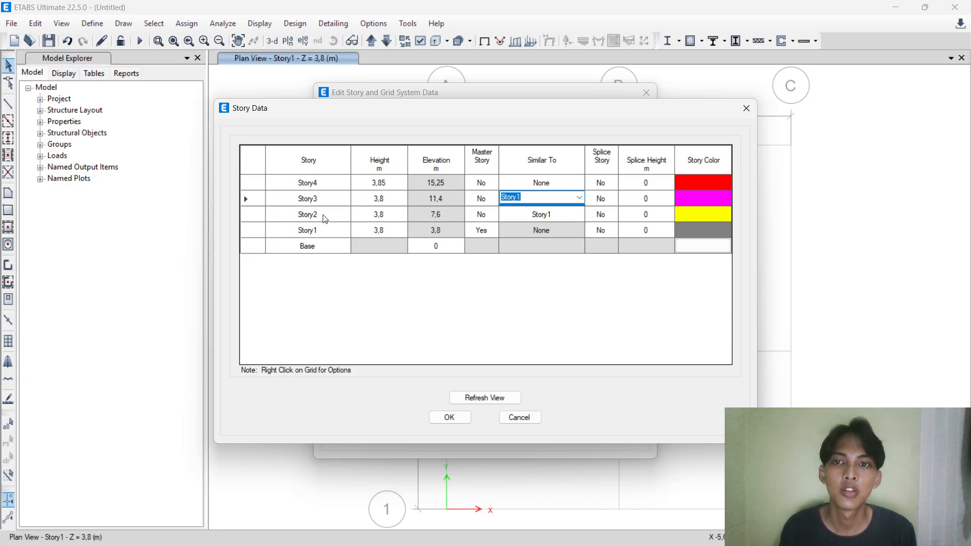
Rename Story1 as LANTAI 2 and Story2 as LANTAI 3 in the story data.
{"action": "left_click", "coordinate": [317, 232]}
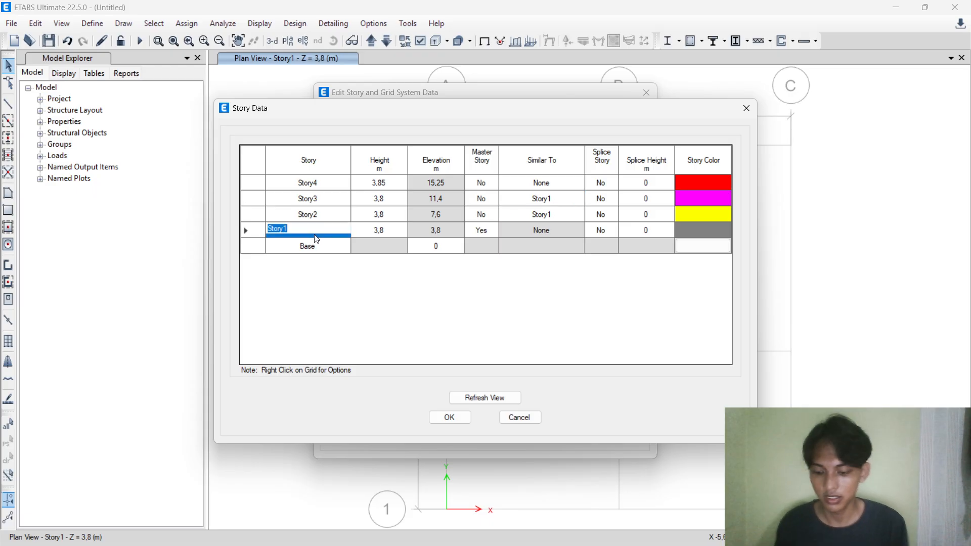
{"action": "type", "text": "LANTAI 2"}
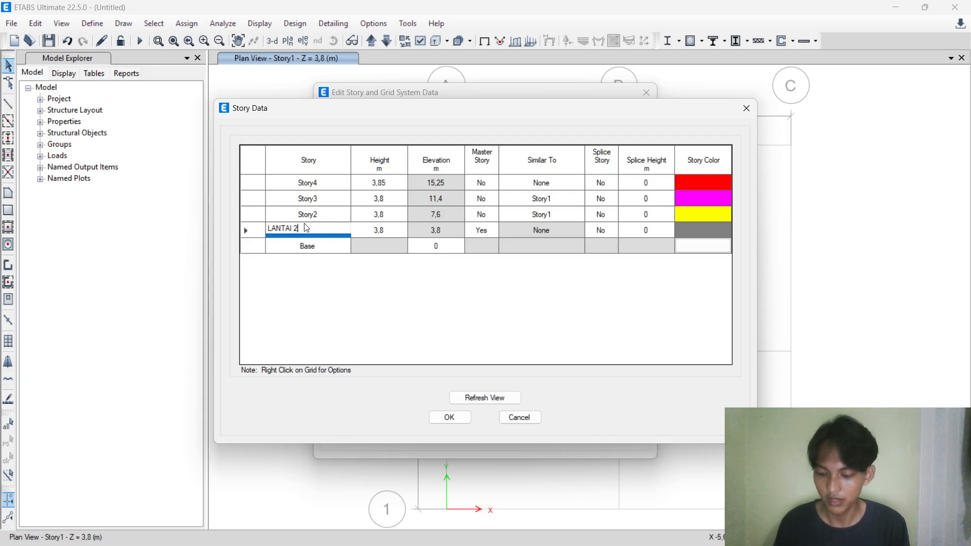
{"action": "left_click", "coordinate": [311, 212]}
{"action": "type", "text": "LAM"}
{"action": "key", "text": "BackSpace"}
{"action": "type", "text": "NTAI 3"}
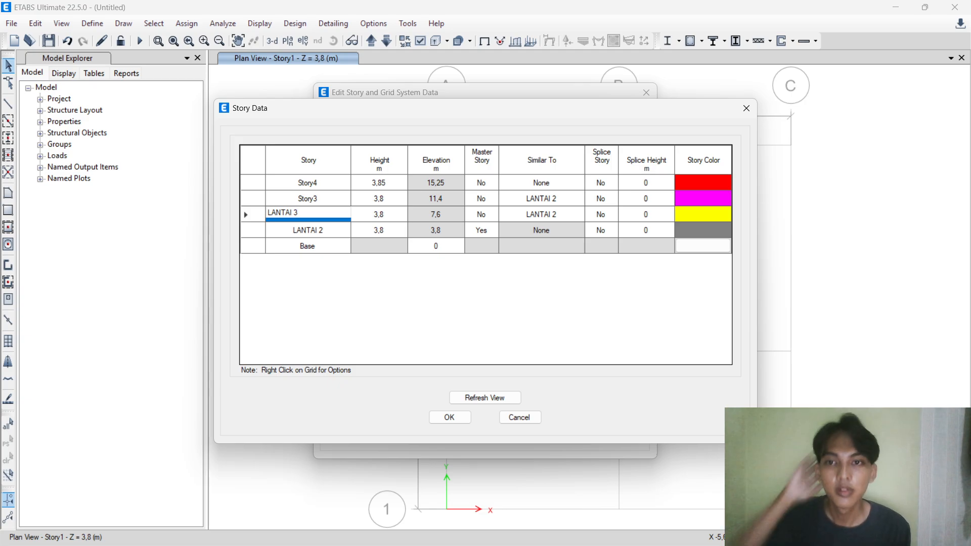
Rename Story3 as LANTAI 4 and Story4 as ATAP in the story data.
{"action": "left_click", "coordinate": [313, 197]}
{"action": "type", "text": "LAN"}
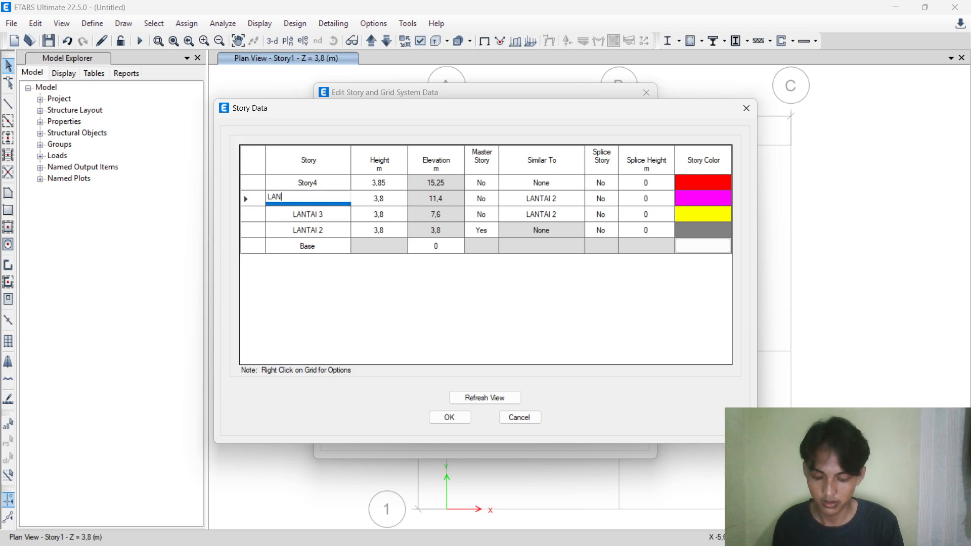
{"action": "type", "text": "TAI 4"}
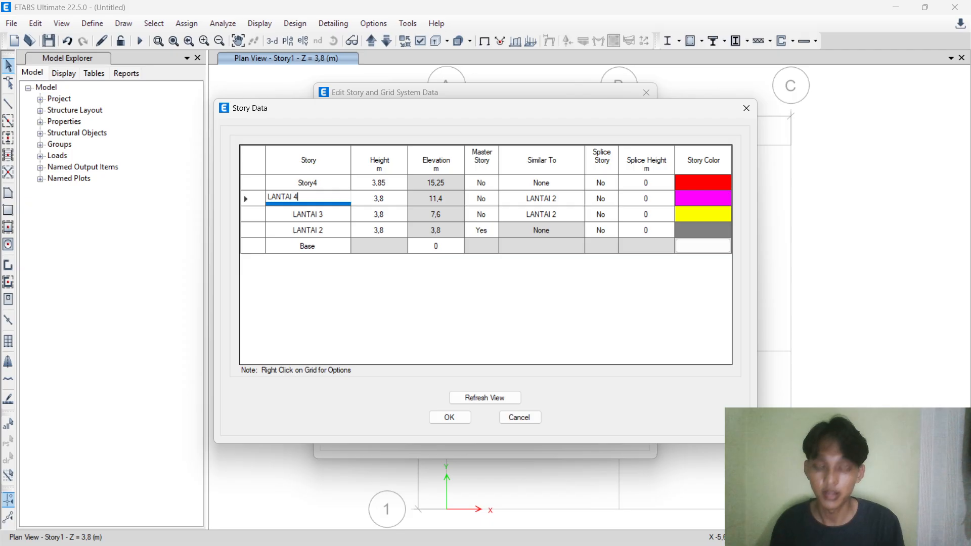
{"action": "left_click", "coordinate": [339, 181]}
{"action": "type", "text": "ATAO"}
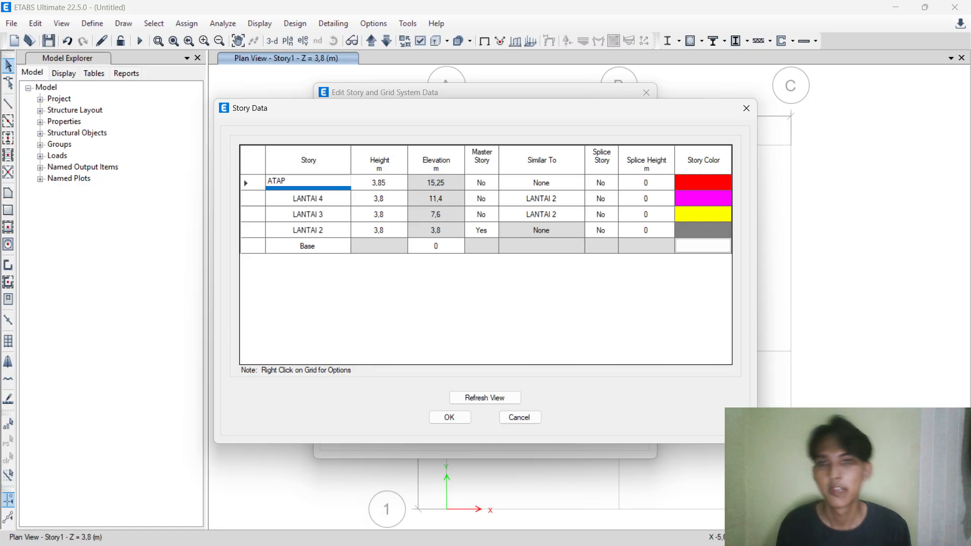
Check the story names, Master Story and Similar To settings, and accept the story data and the story and grid system changes.
{"action": "left_click", "coordinate": [479, 230]}
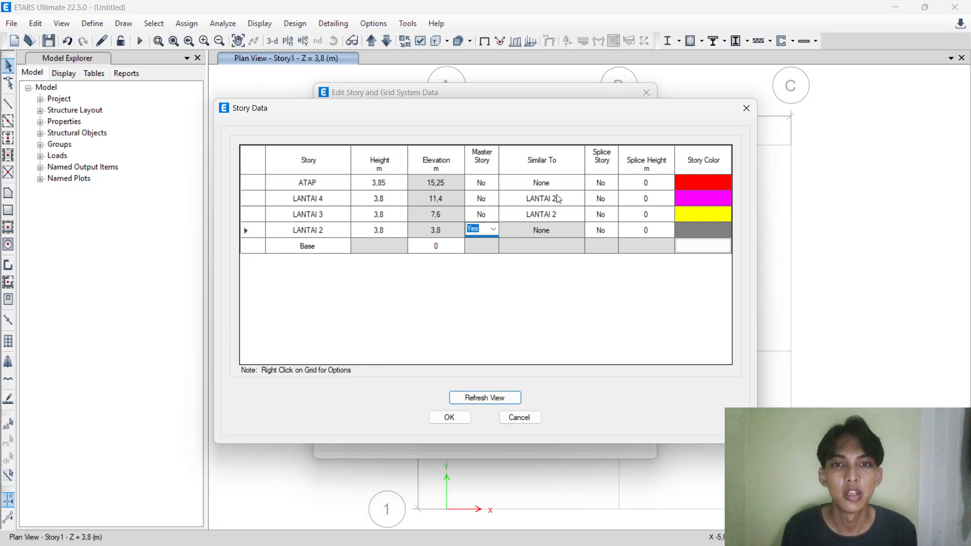
{"action": "left_click", "coordinate": [301, 214]}
{"action": "left_click", "coordinate": [324, 195]}
{"action": "left_click", "coordinate": [312, 185]}
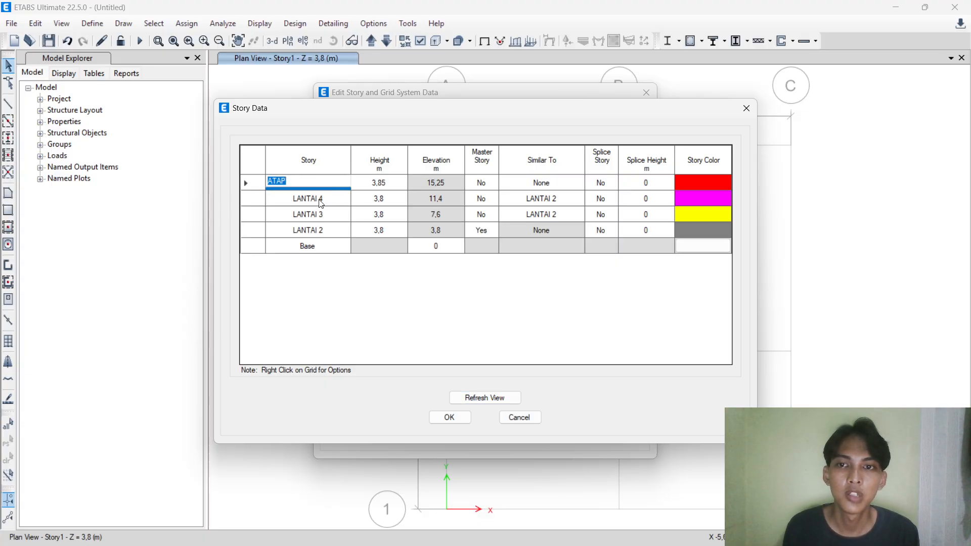
{"action": "left_click", "coordinate": [320, 199]}
{"action": "left_click", "coordinate": [551, 235]}
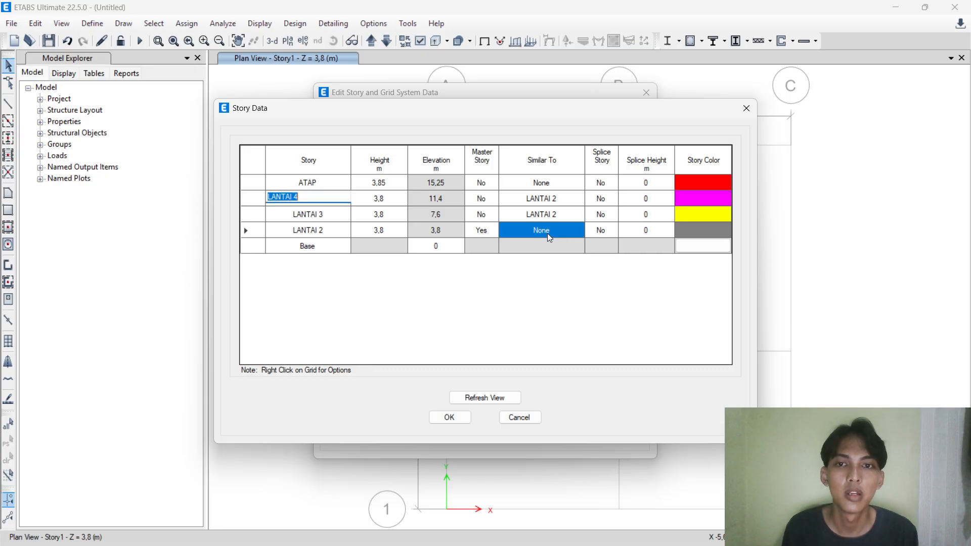
{"action": "left_click", "coordinate": [455, 210]}
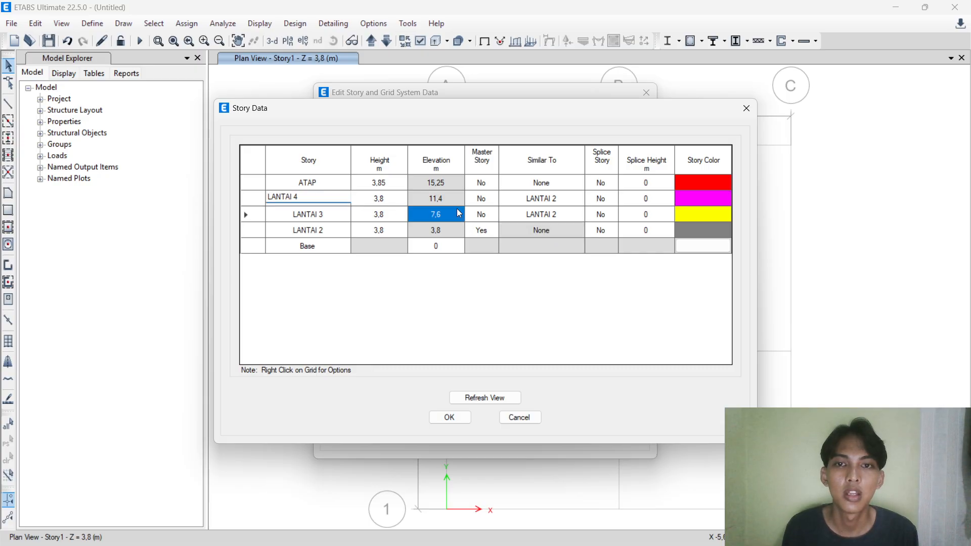
{"action": "left_click", "coordinate": [349, 230]}
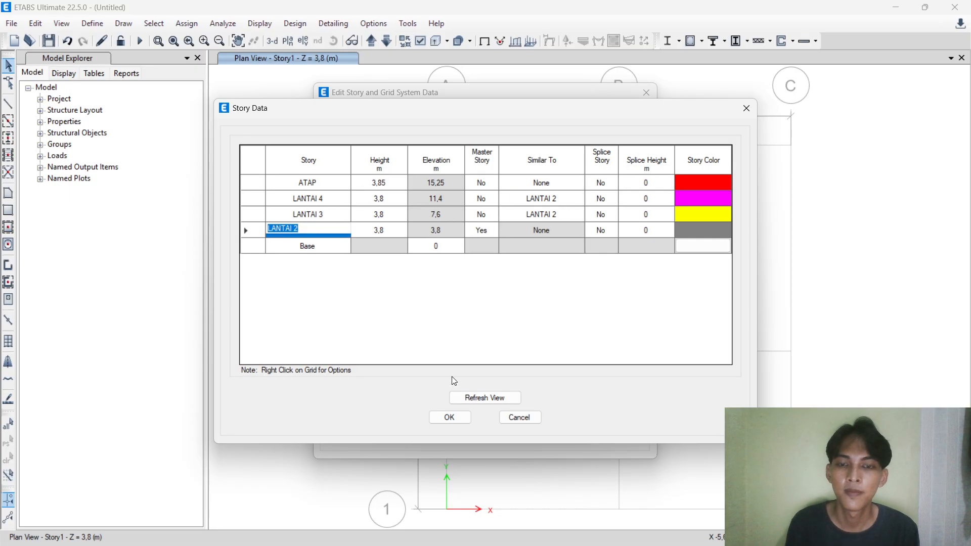
{"action": "left_click", "coordinate": [461, 418]}
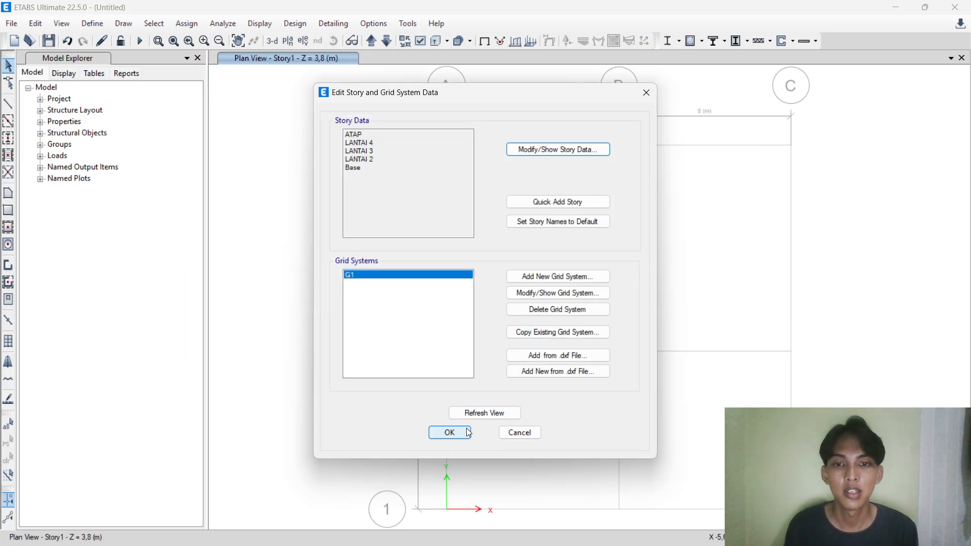
{"action": "left_click", "coordinate": [450, 434]}
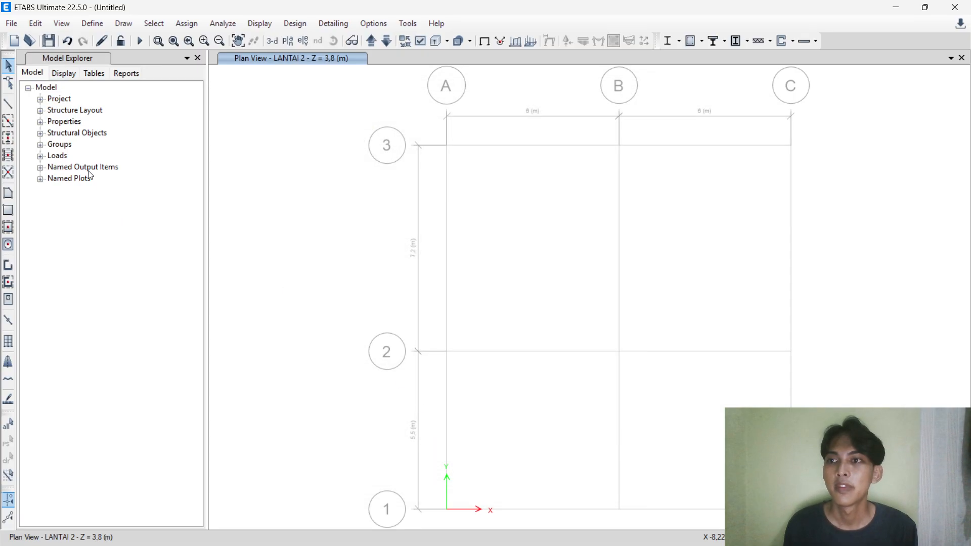
Draw K1 400X400 columns at all nine grid intersections on the LANTAI 2 plan.
{"action": "left_click", "coordinate": [7, 138]}
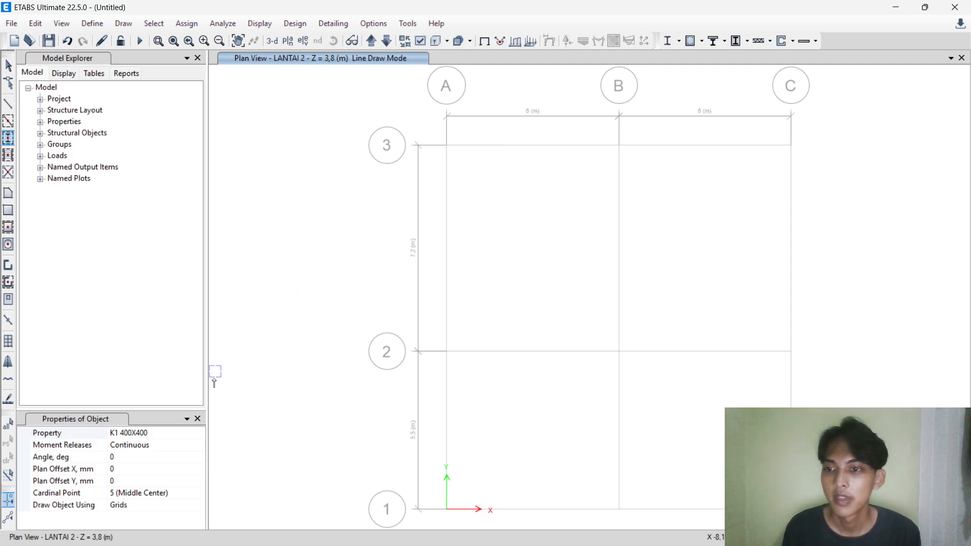
{"action": "left_click", "coordinate": [152, 433]}
{"action": "left_click", "coordinate": [200, 433]}
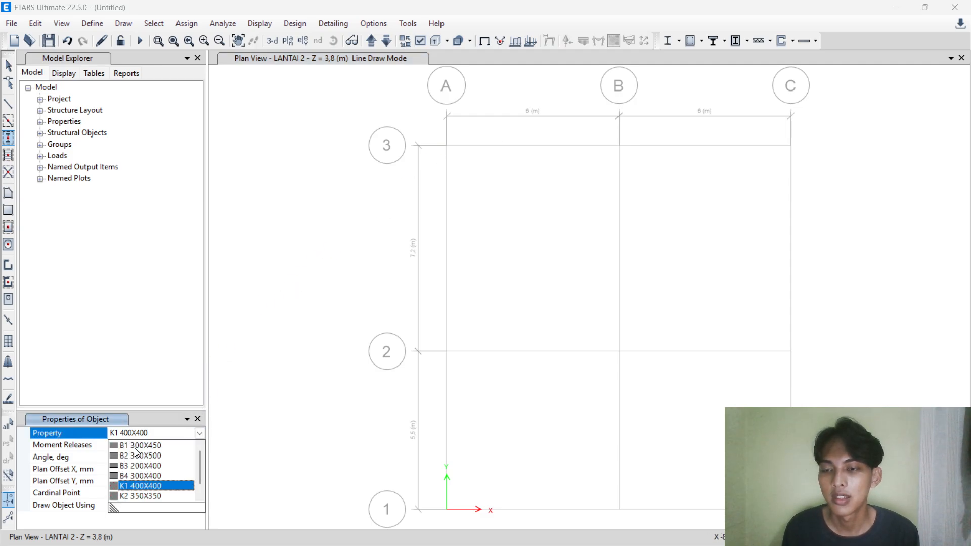
{"action": "left_click", "coordinate": [201, 434]}
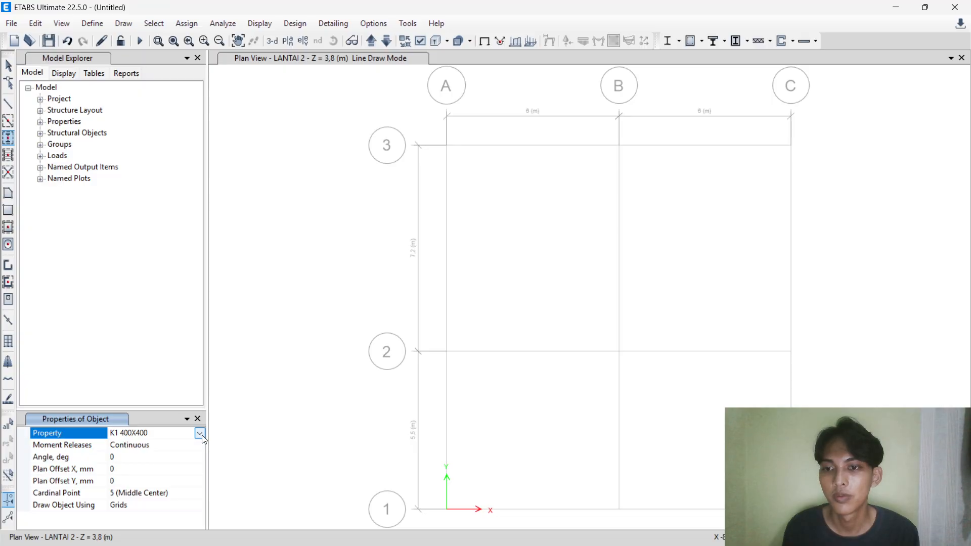
{"action": "left_click", "coordinate": [448, 145]}
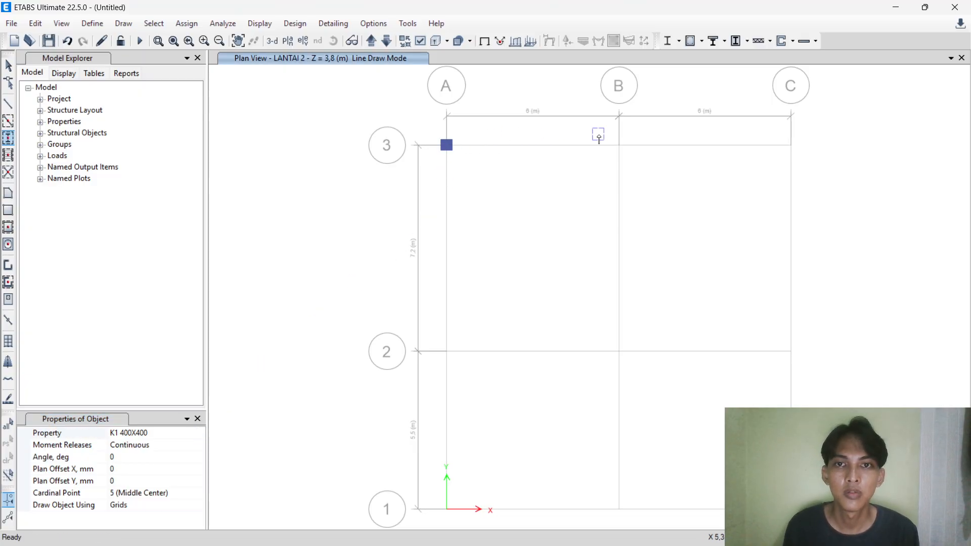
{"action": "left_click", "coordinate": [619, 146]}
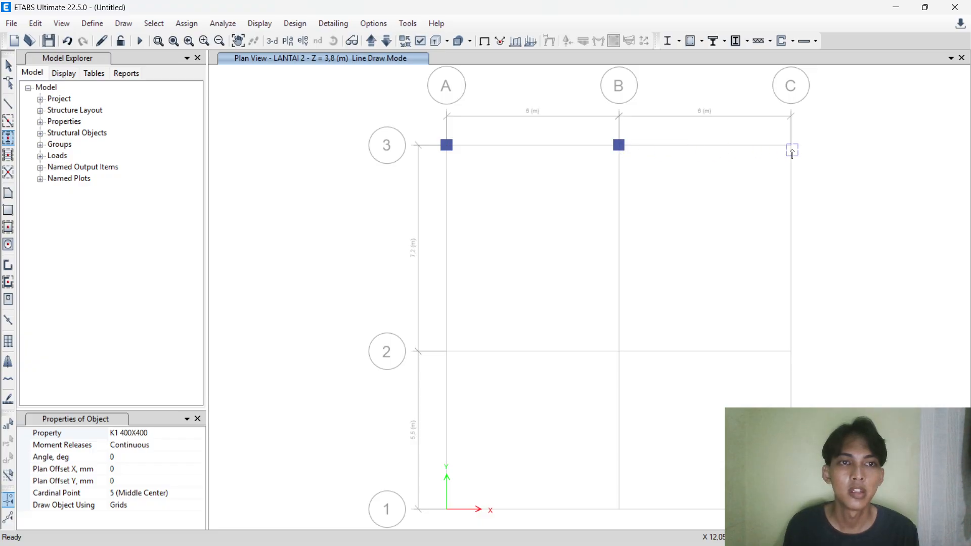
{"action": "left_click", "coordinate": [791, 146]}
{"action": "left_click", "coordinate": [791, 352]}
{"action": "left_click", "coordinate": [619, 352]}
{"action": "left_click", "coordinate": [447, 351]}
{"action": "left_click", "coordinate": [445, 510]}
{"action": "left_click", "coordinate": [619, 510]}
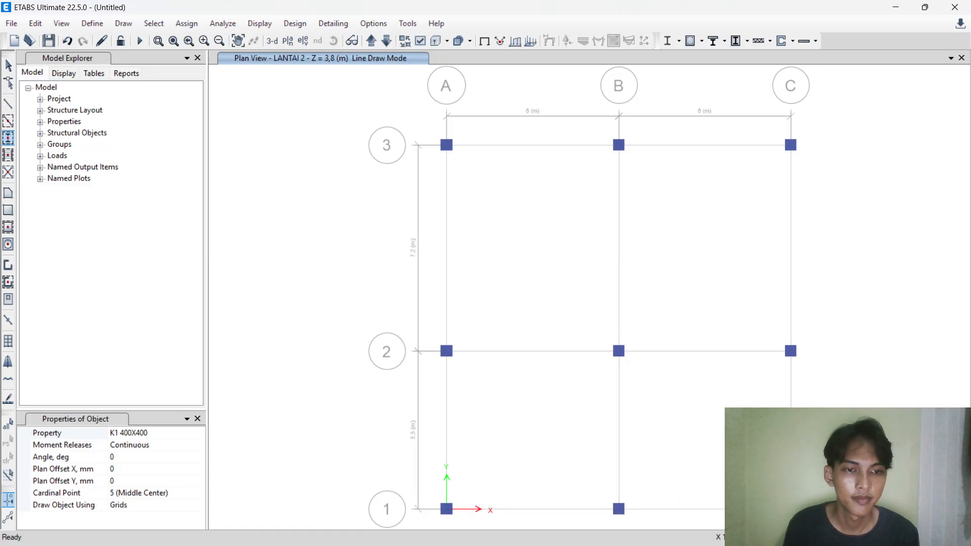
{"action": "key", "text": "Escape"}
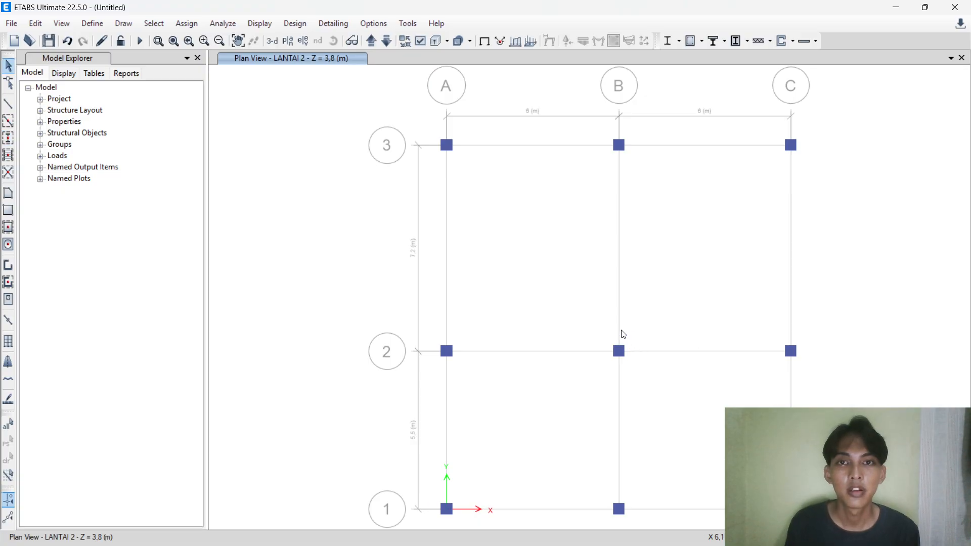
Open a 3-D view beside the plan and delete the nine columns just drawn on LANTAI 2.
{"action": "left_click", "coordinate": [952, 58]}
{"action": "left_click", "coordinate": [850, 87]}
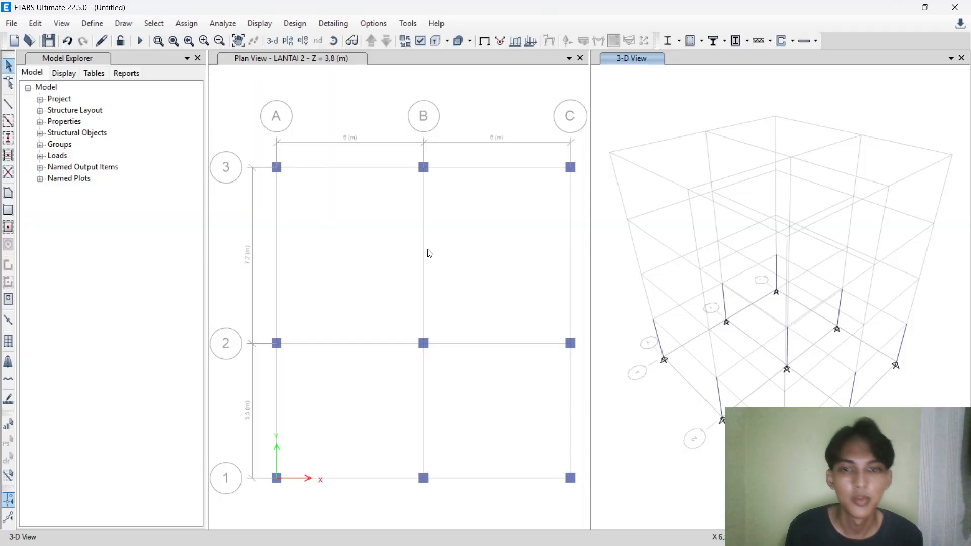
{"action": "left_click_drag", "start_coordinate": [271, 133], "coordinate": [584, 469]}
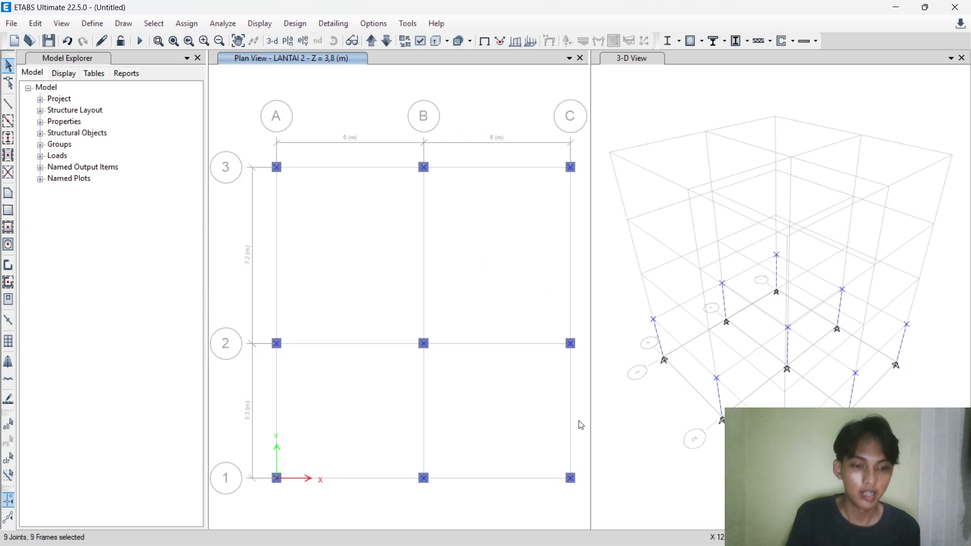
{"action": "key", "text": "Delete"}
Draw K1 400X400 columns at all nine grid intersections of the LANTAI 2 plan, running from the base through the similar stories to LANTAI 4.
{"action": "left_click", "coordinate": [8, 138]}
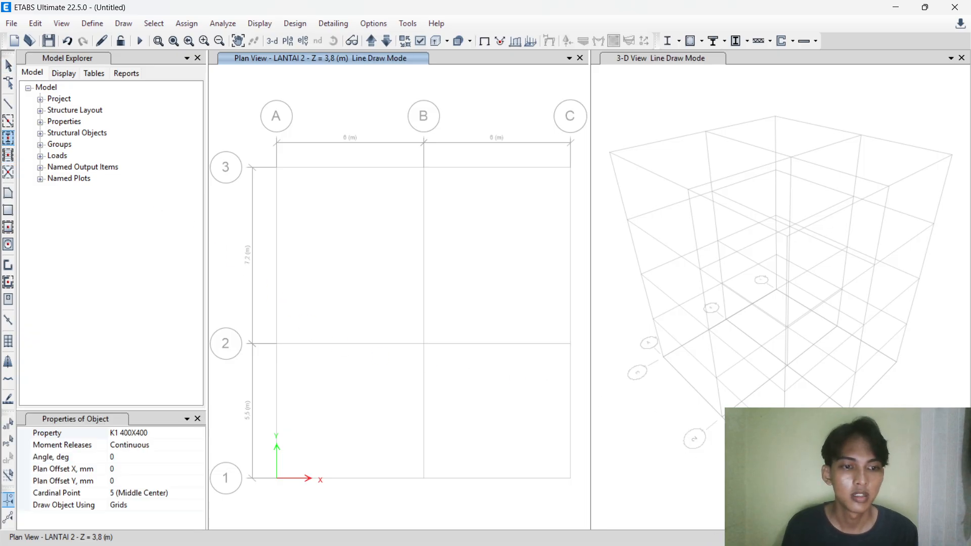
{"action": "left_click", "coordinate": [736, 338]}
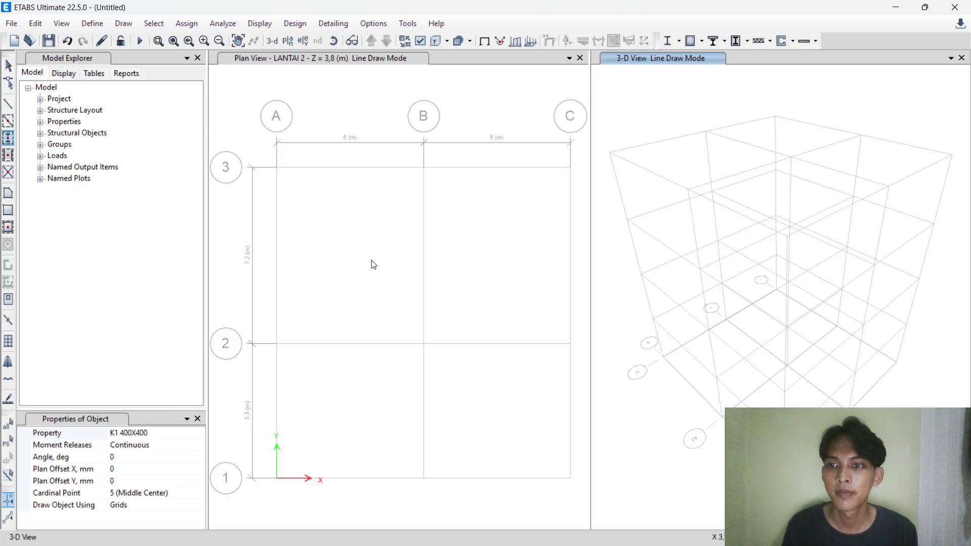
{"action": "left_click", "coordinate": [172, 433]}
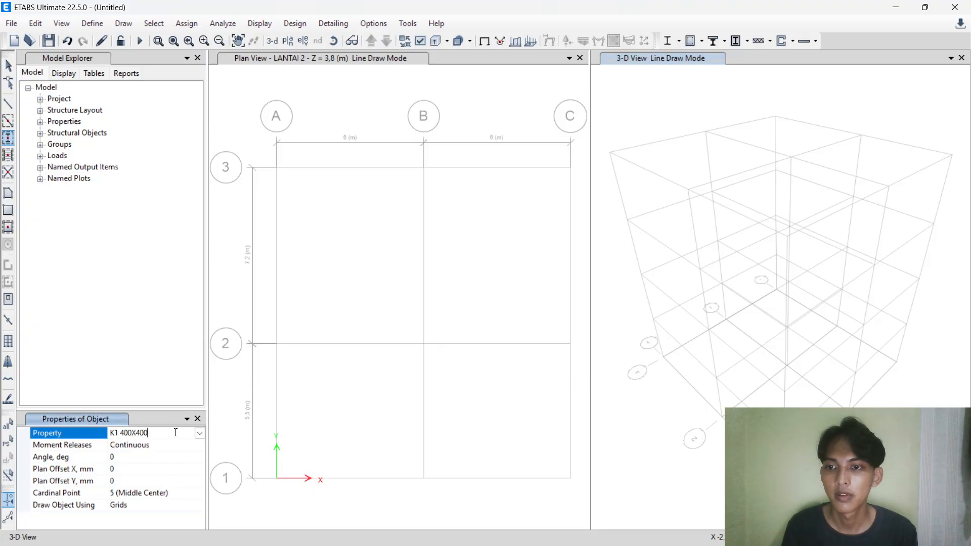
{"action": "left_click", "coordinate": [199, 434]}
{"action": "left_click", "coordinate": [162, 486]}
{"action": "left_click", "coordinate": [248, 59]}
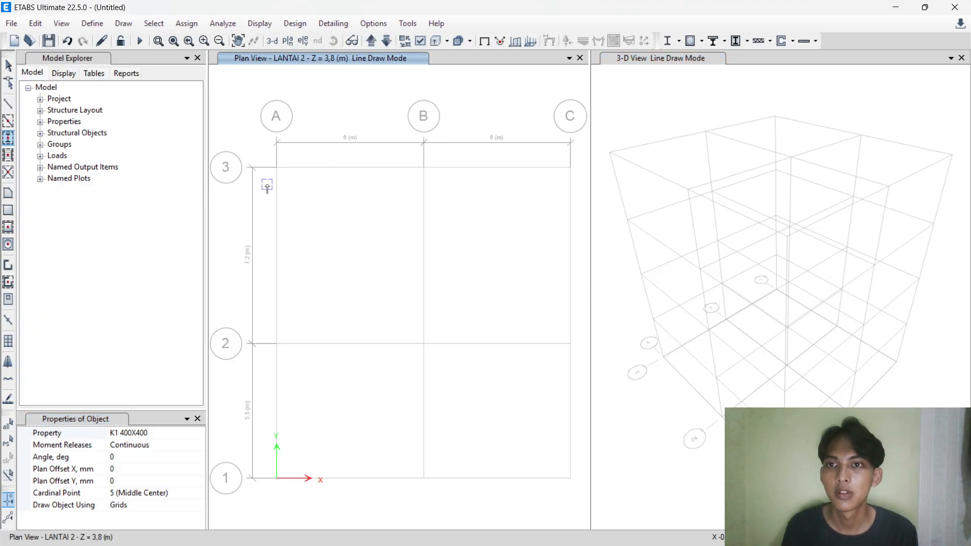
{"action": "left_click", "coordinate": [276, 167]}
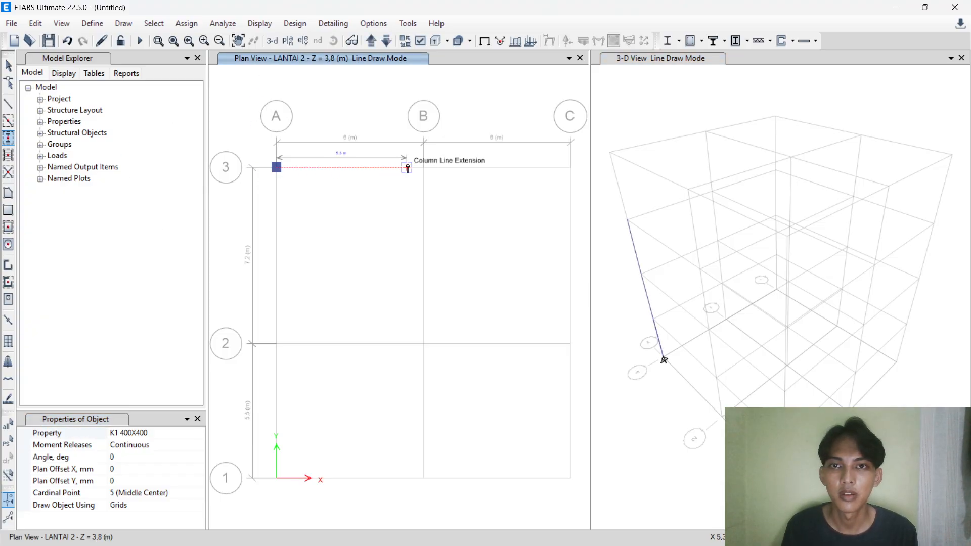
{"action": "left_click", "coordinate": [424, 167]}
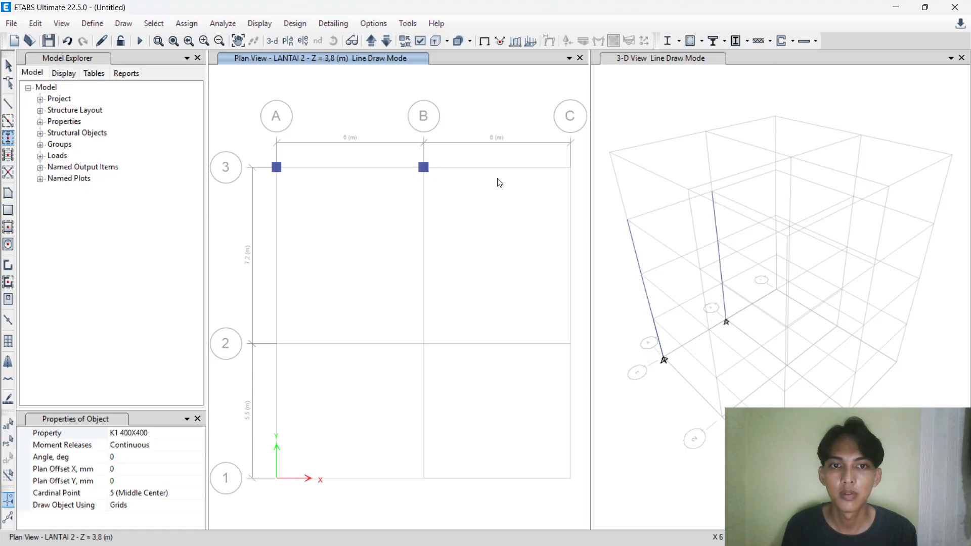
{"action": "left_click", "coordinate": [571, 167]}
{"action": "left_click", "coordinate": [571, 344]}
{"action": "left_click", "coordinate": [424, 344]}
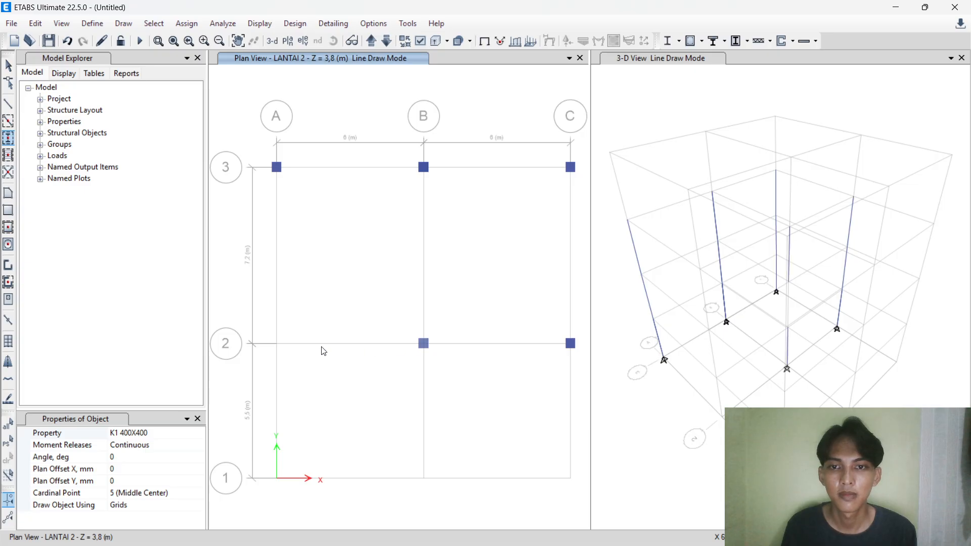
{"action": "left_click", "coordinate": [277, 344]}
{"action": "left_click", "coordinate": [277, 478]}
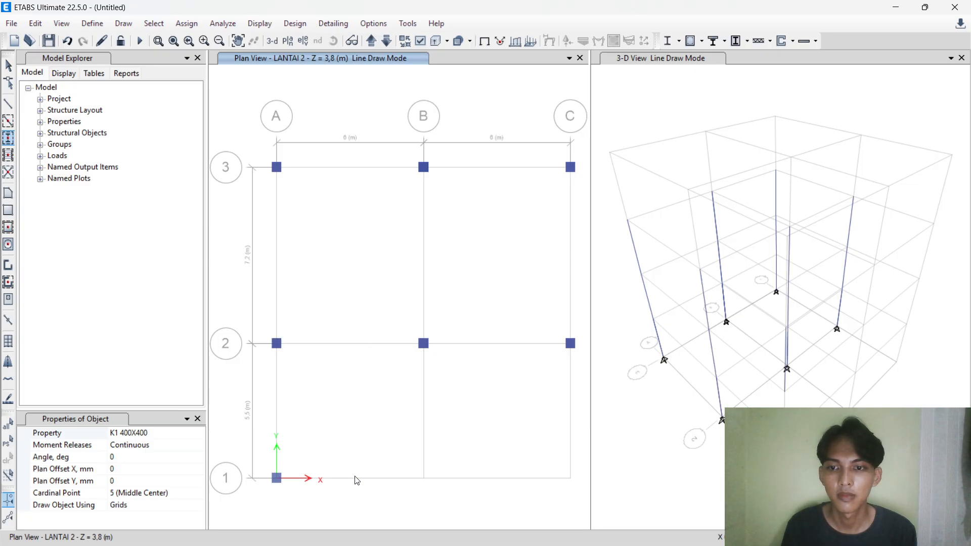
{"action": "left_click", "coordinate": [423, 478]}
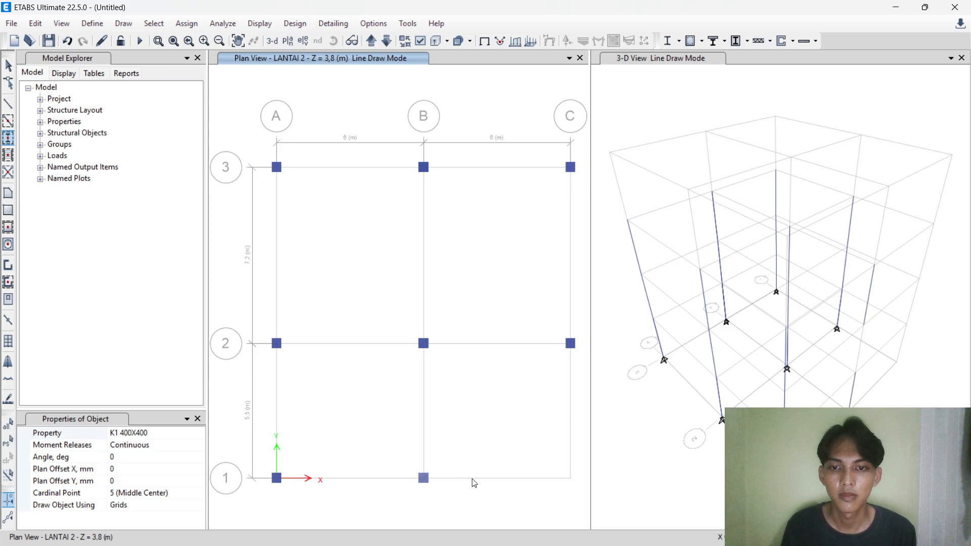
{"action": "left_click", "coordinate": [571, 478]}
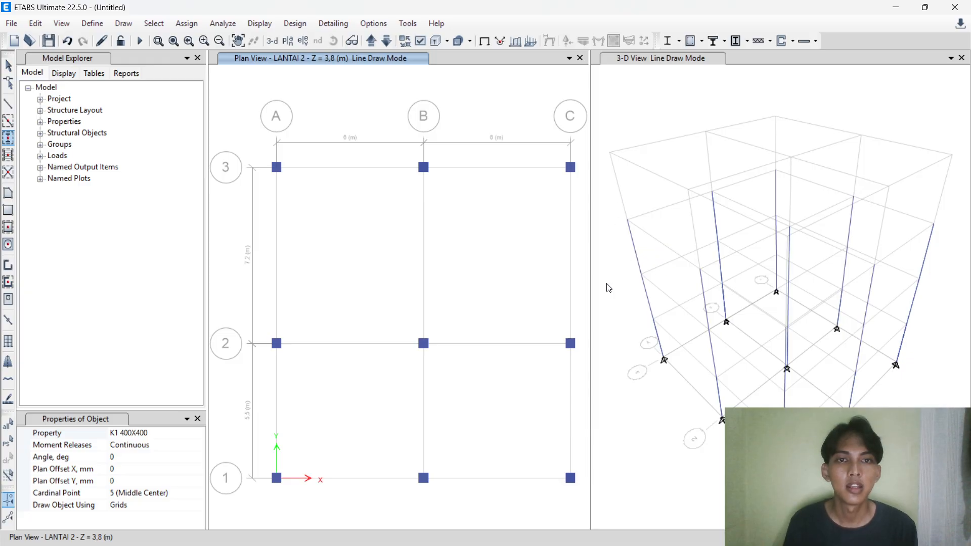
Draw K2 350X350 columns at all nine grid intersections on the ATAP plan.
{"action": "left_click", "coordinate": [202, 434]}
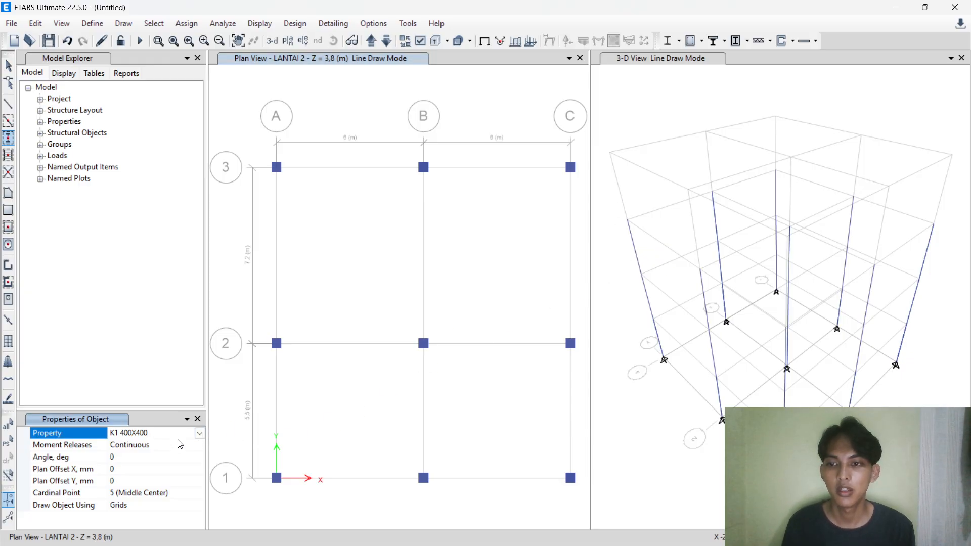
{"action": "left_click", "coordinate": [200, 433]}
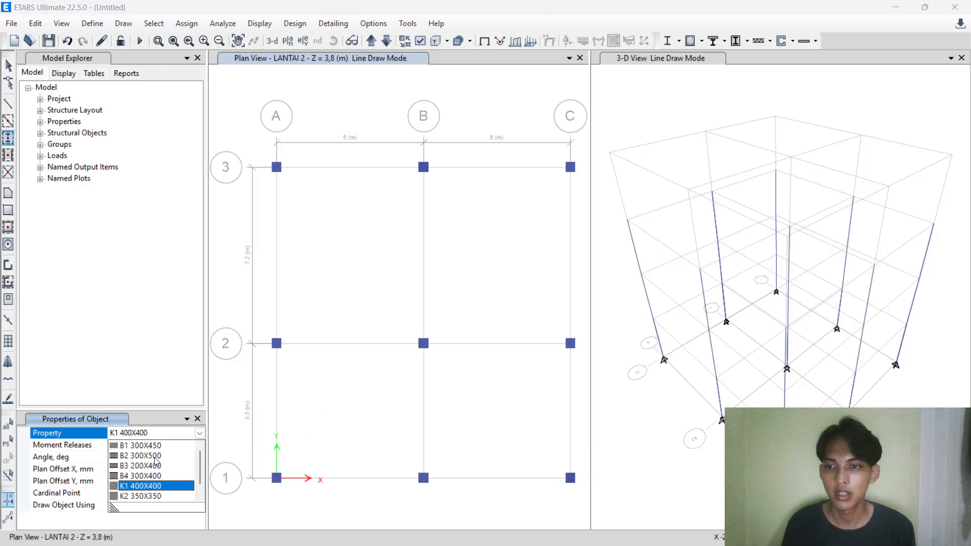
{"action": "left_click", "coordinate": [144, 496]}
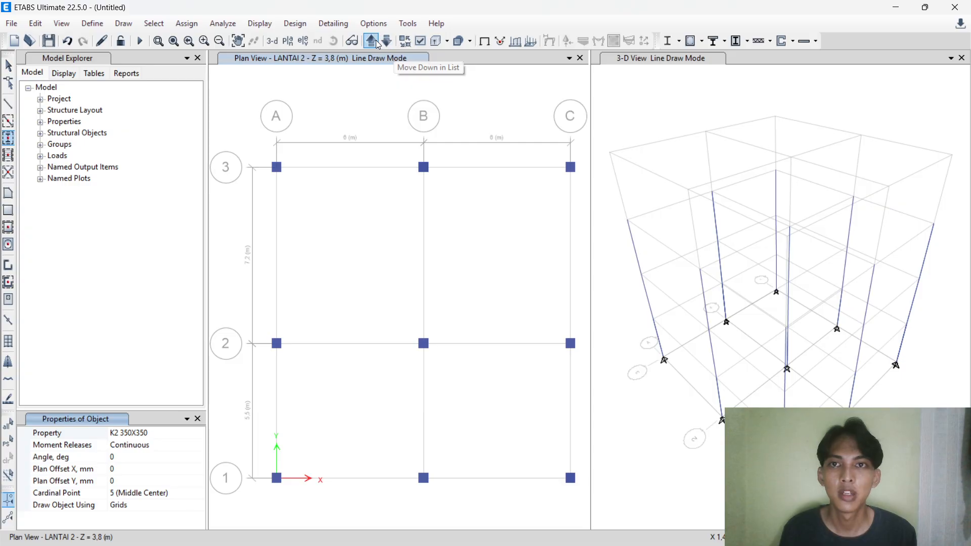
{"action": "left_click", "coordinate": [373, 41]}
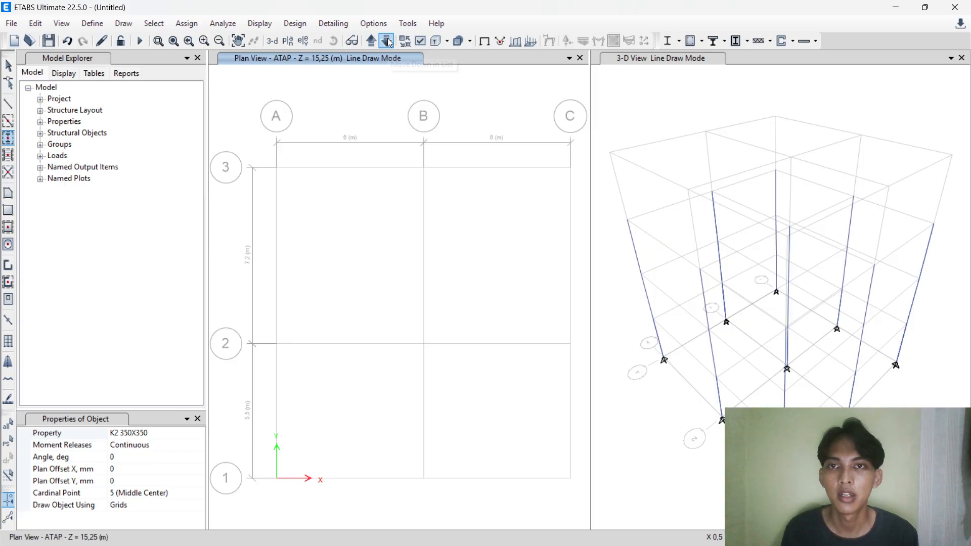
{"action": "left_click", "coordinate": [388, 41]}
{"action": "left_click", "coordinate": [373, 41]}
{"action": "left_click", "coordinate": [373, 41]}
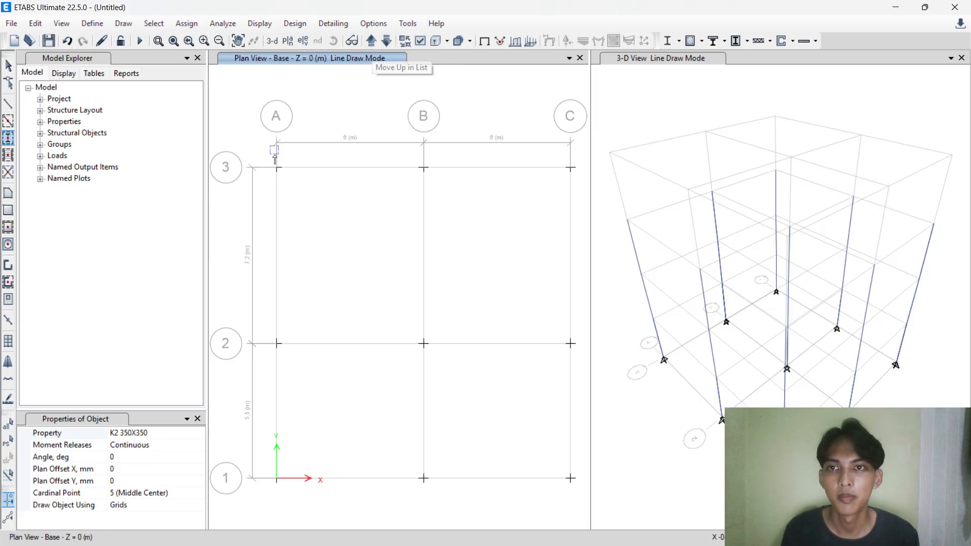
{"action": "left_click", "coordinate": [388, 42]}
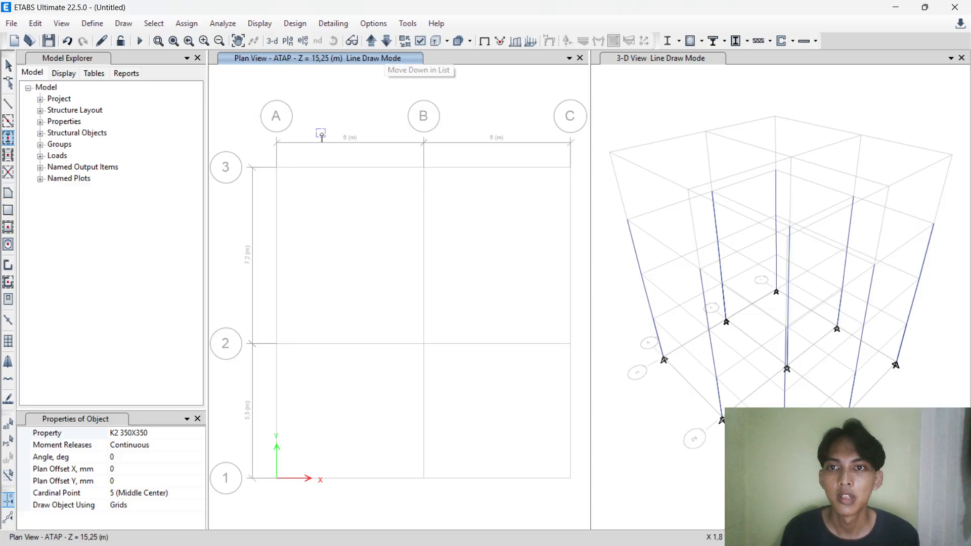
{"action": "left_click", "coordinate": [277, 167]}
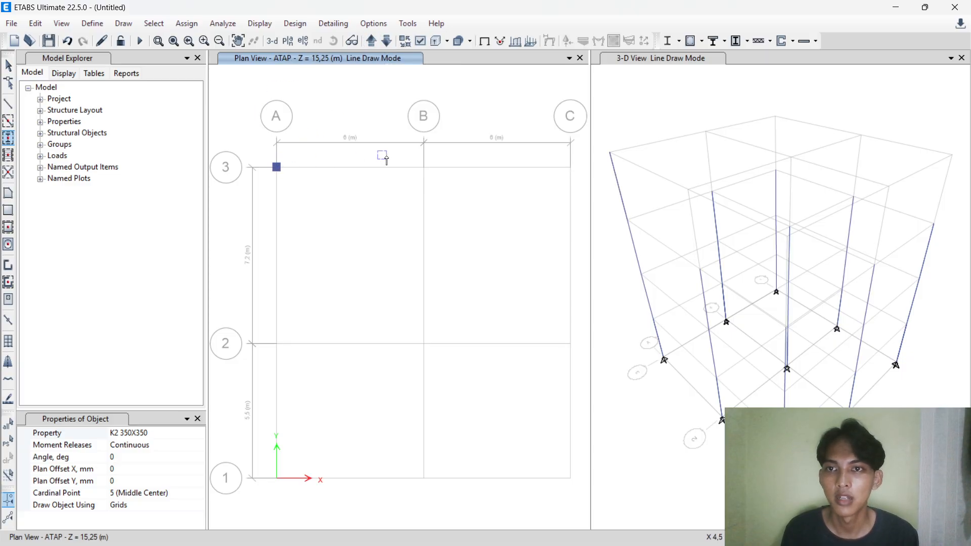
{"action": "left_click", "coordinate": [424, 167]}
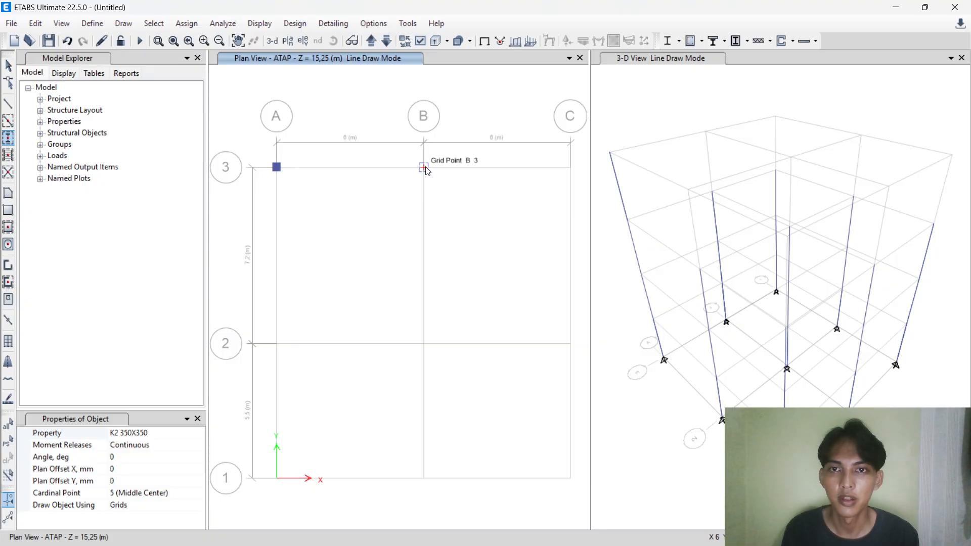
{"action": "left_click", "coordinate": [571, 168]}
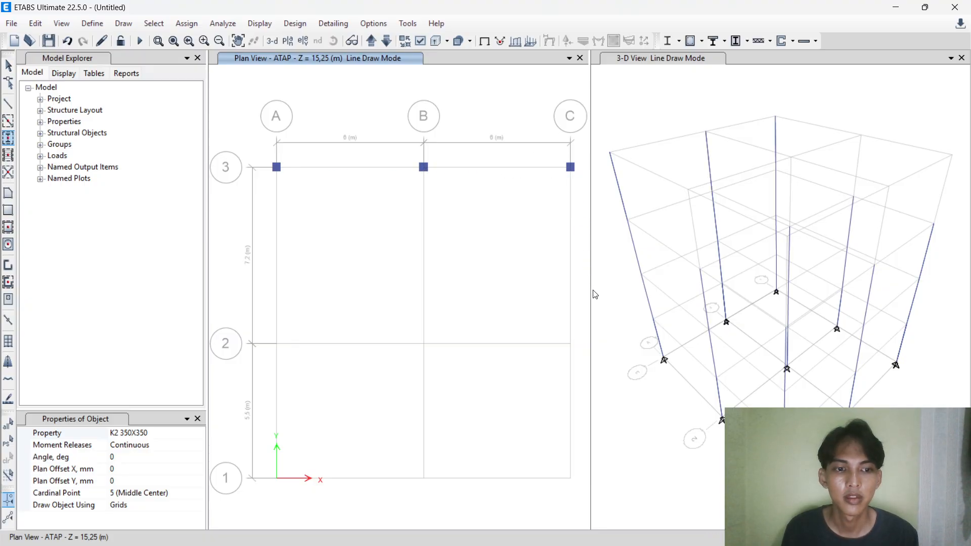
{"action": "left_click", "coordinate": [571, 344]}
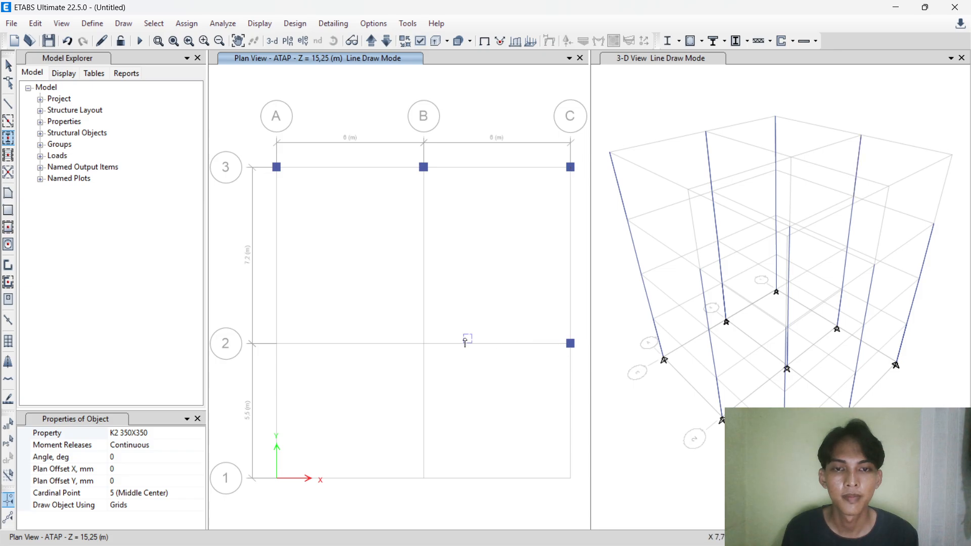
{"action": "left_click", "coordinate": [424, 344]}
{"action": "left_click", "coordinate": [276, 344]}
{"action": "left_click", "coordinate": [276, 478]}
{"action": "left_click", "coordinate": [424, 478]}
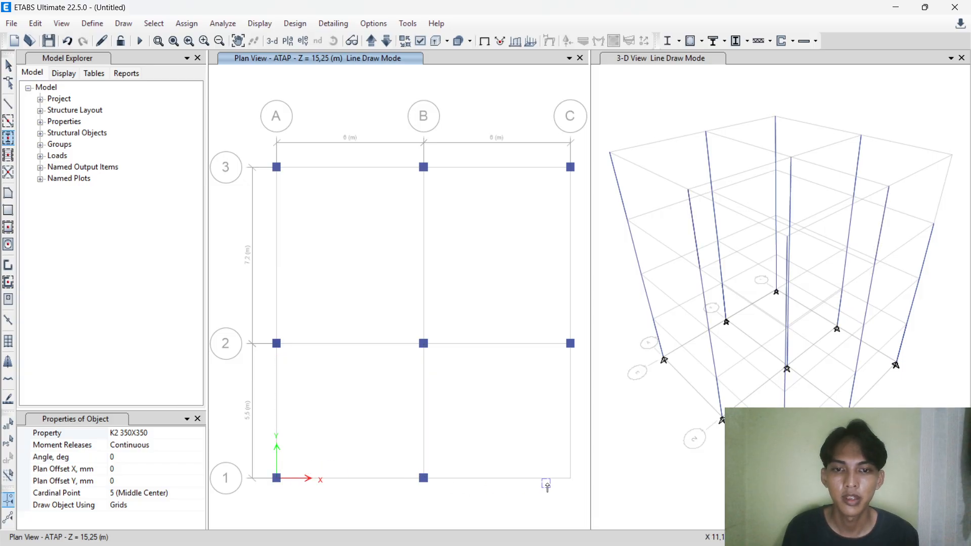
{"action": "left_click", "coordinate": [571, 479]}
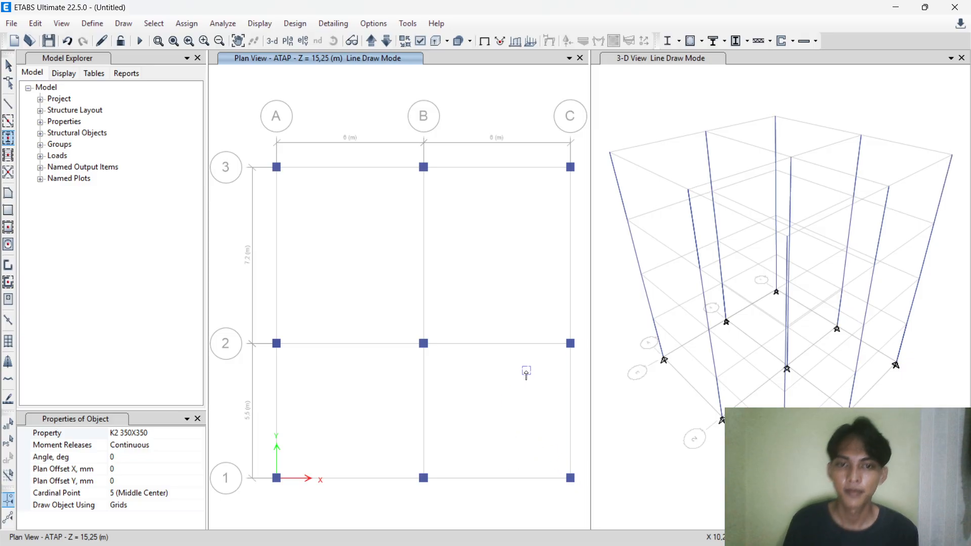
{"action": "key", "text": "Escape"}
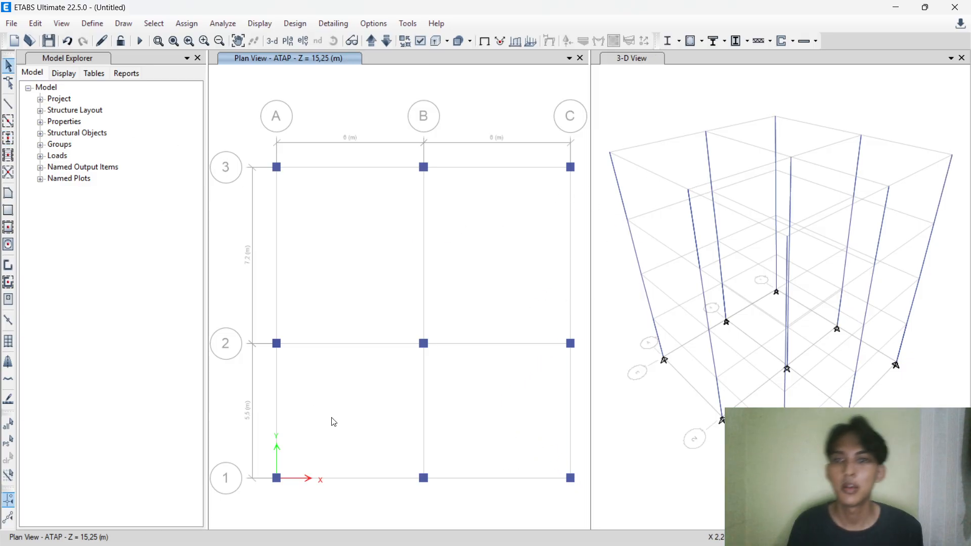
Switch to the module PDF in the browser and examine the beam plans for LANTAI 2, 3, 4 and ATAP, then return to ETABS.
{"action": "key", "text": "alt+Tab"}
{"action": "scroll", "coordinate": [542, 238], "scroll_direction": "down", "scroll_amount": 10}
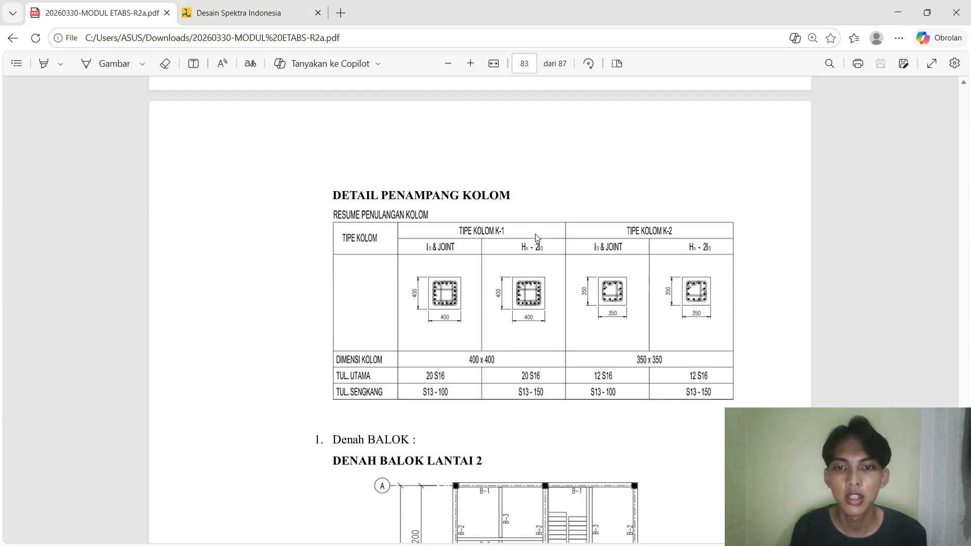
{"action": "scroll", "coordinate": [538, 238], "scroll_direction": "up", "scroll_amount": 2}
{"action": "scroll", "coordinate": [538, 238], "scroll_direction": "up", "scroll_amount": 3}
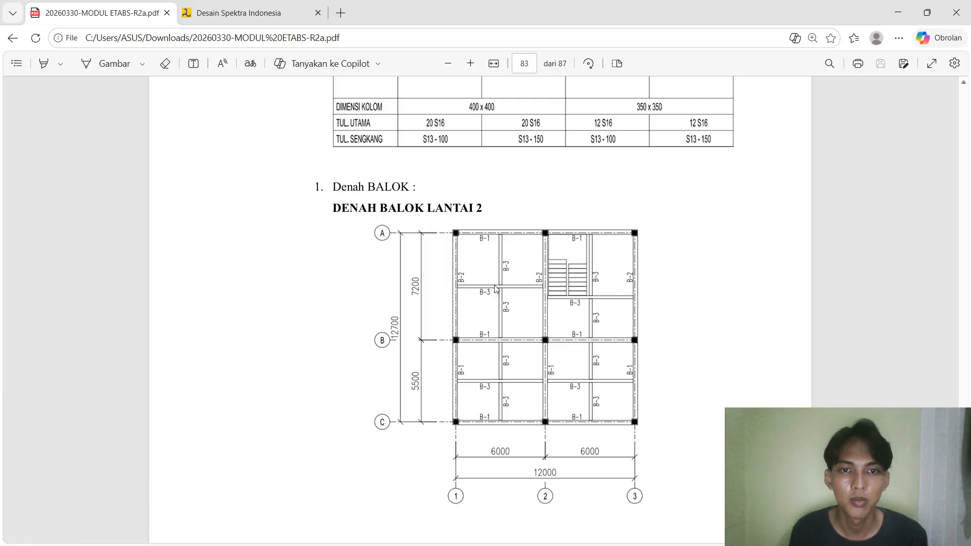
{"action": "scroll", "coordinate": [463, 293], "scroll_direction": "up", "scroll_amount": 2}
{"action": "scroll", "coordinate": [423, 215], "scroll_direction": "down", "scroll_amount": 3}
{"action": "scroll", "coordinate": [423, 215], "scroll_direction": "down", "scroll_amount": 2}
{"action": "scroll", "coordinate": [441, 212], "scroll_direction": "up", "scroll_amount": 3}
{"action": "scroll", "coordinate": [441, 214], "scroll_direction": "down", "scroll_amount": 8}
{"action": "scroll", "coordinate": [441, 213], "scroll_direction": "down", "scroll_amount": 4}
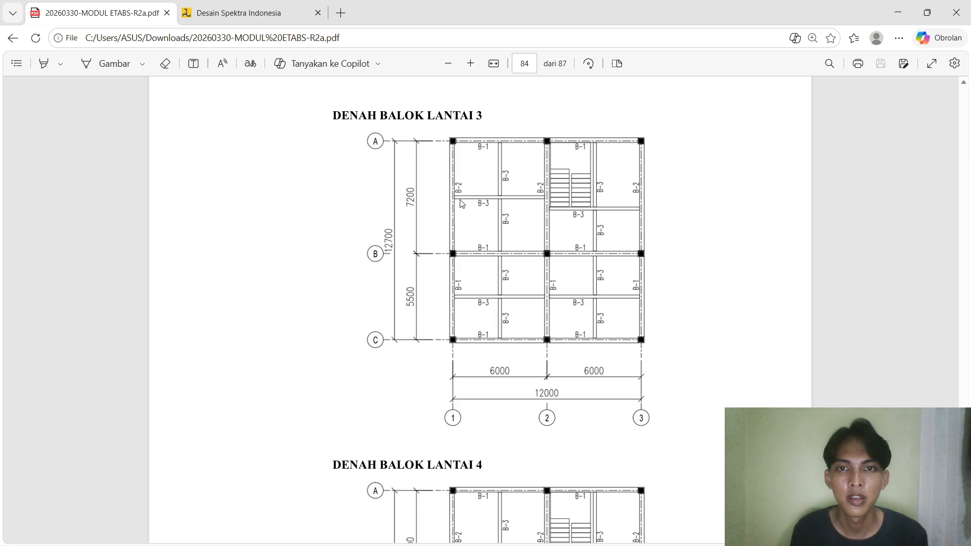
{"action": "scroll", "coordinate": [486, 222], "scroll_direction": "down", "scroll_amount": 5}
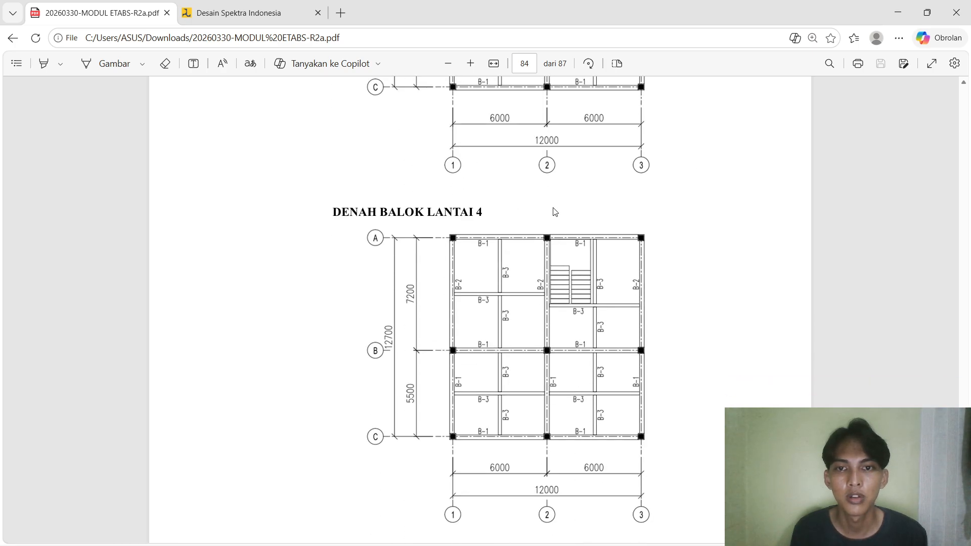
{"action": "scroll", "coordinate": [542, 283], "scroll_direction": "down", "scroll_amount": 3}
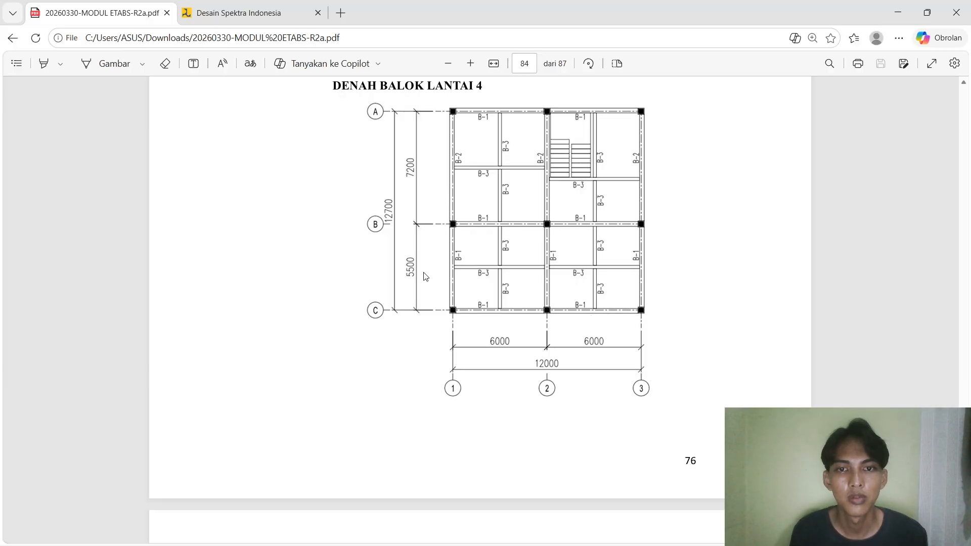
{"action": "scroll", "coordinate": [496, 205], "scroll_direction": "down", "scroll_amount": 8}
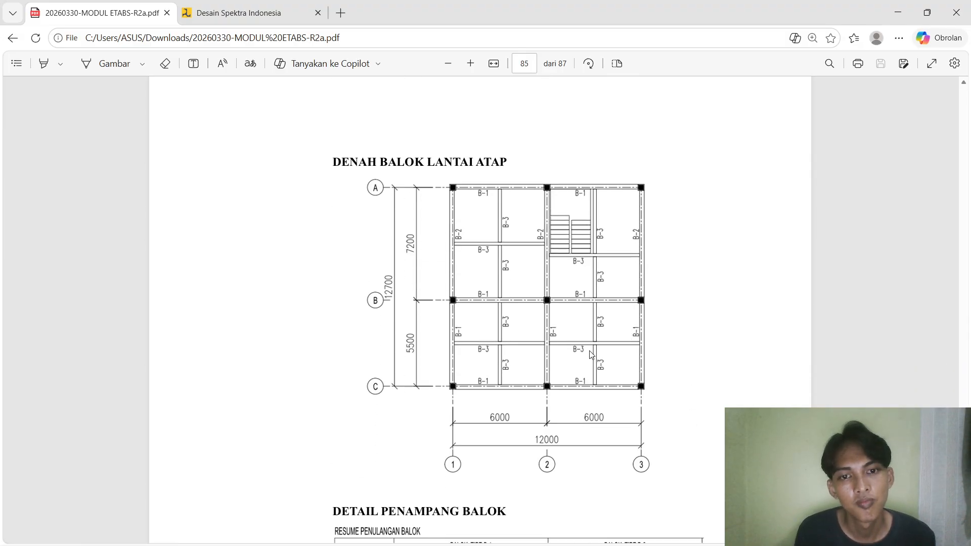
{"action": "scroll", "coordinate": [521, 299], "scroll_direction": "up", "scroll_amount": 5}
{"action": "scroll", "coordinate": [524, 293], "scroll_direction": "down", "scroll_amount": 4}
{"action": "key", "text": "alt+Tab"}
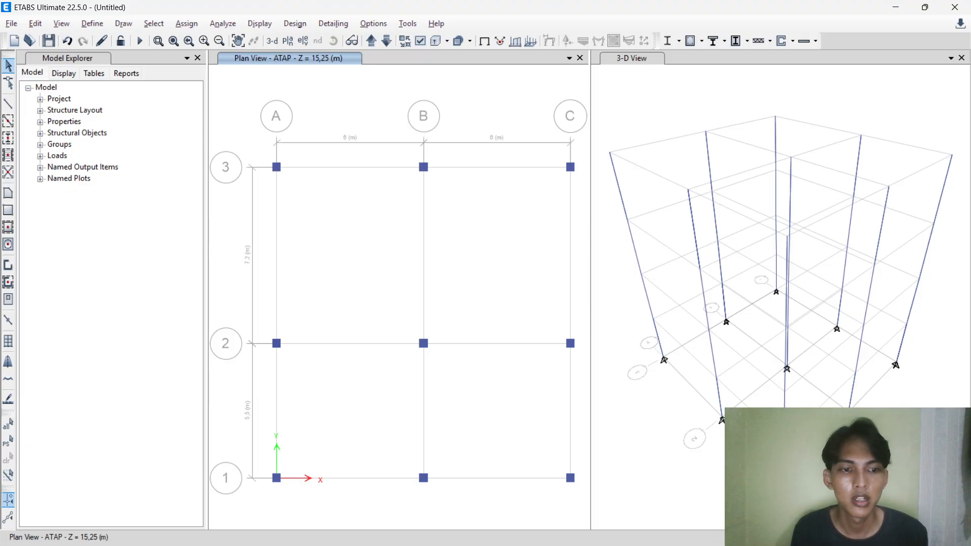
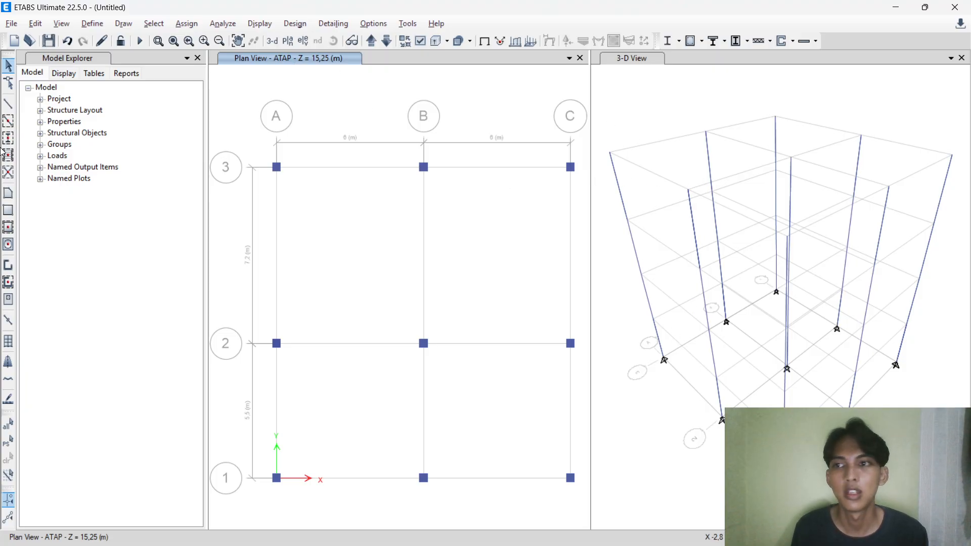
Draw B1 300X450 beams on the ATAP plan along grid lines 1, 2 and 3, and along A, B and C between grids 1 and 2.
{"action": "left_click", "coordinate": [8, 123]}
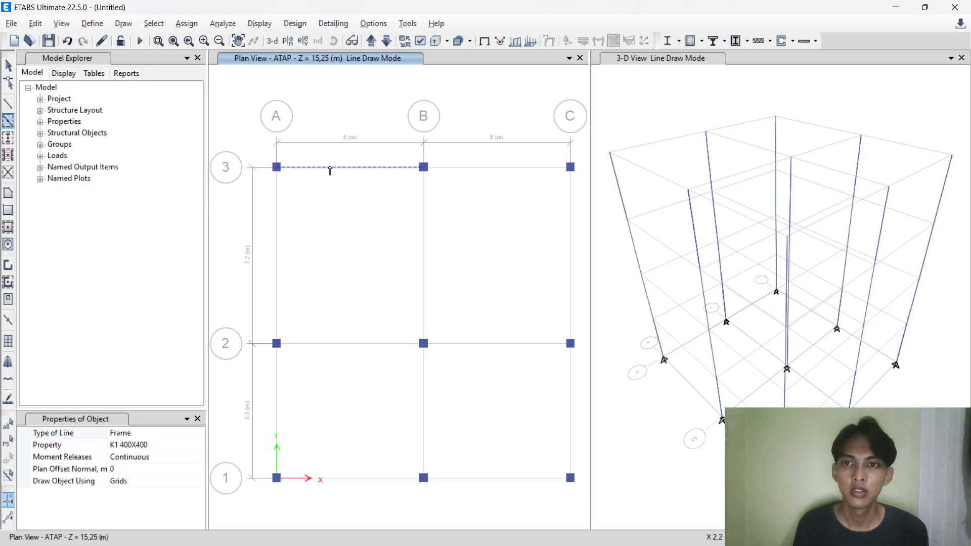
{"action": "left_click", "coordinate": [180, 442]}
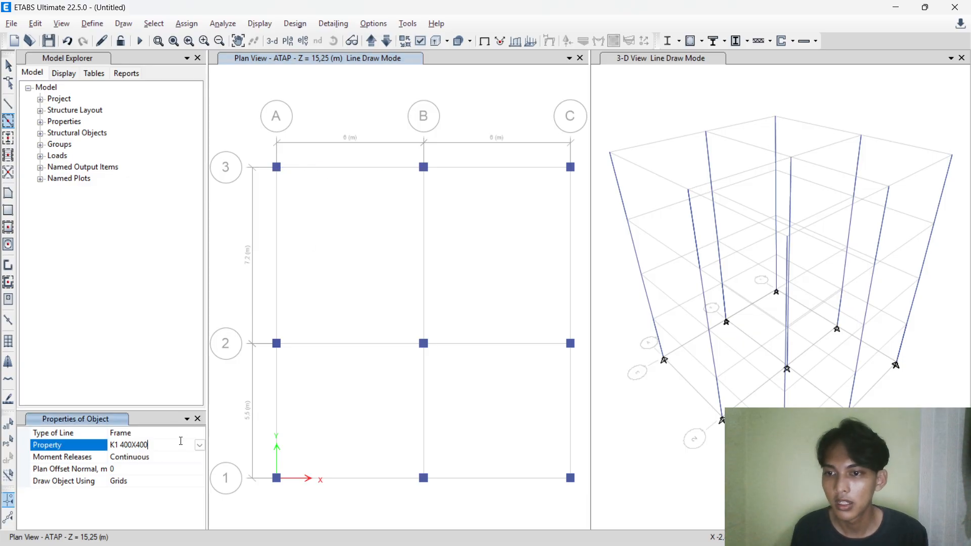
{"action": "left_click", "coordinate": [200, 446]}
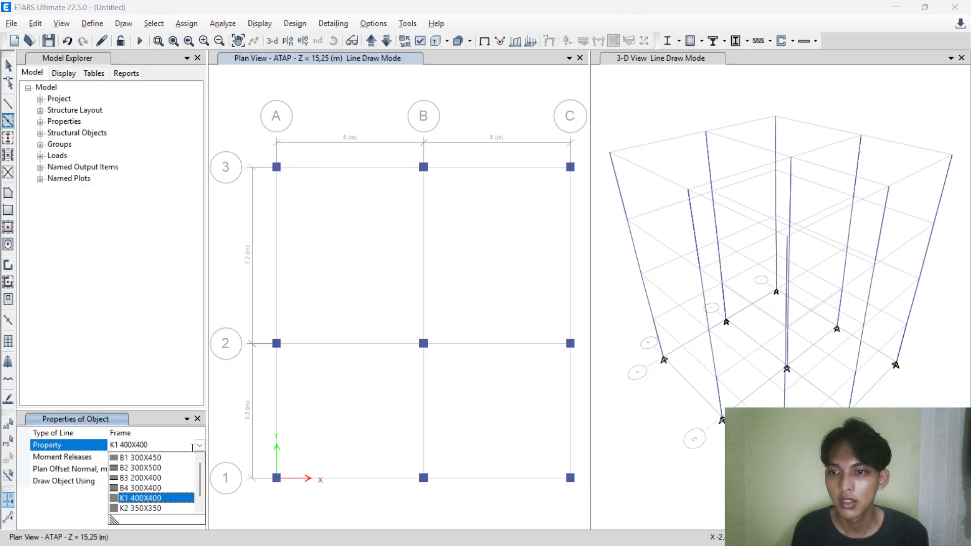
{"action": "left_click", "coordinate": [151, 458]}
{"action": "left_click", "coordinate": [335, 166]}
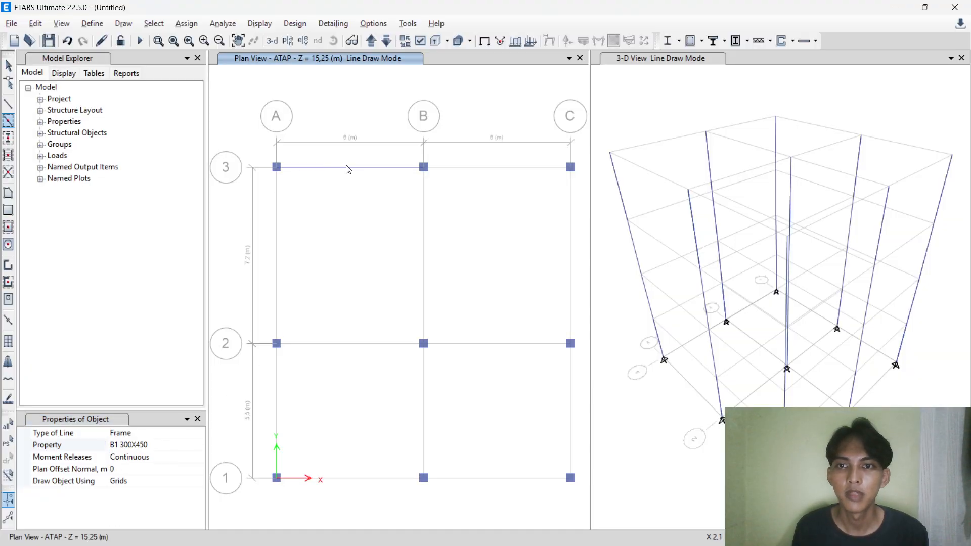
{"action": "left_click", "coordinate": [504, 174]}
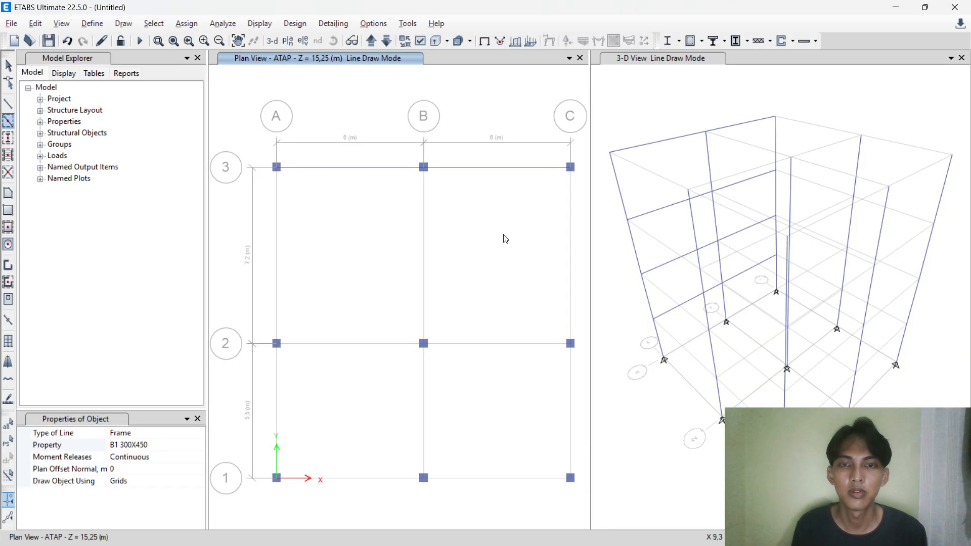
{"action": "left_click", "coordinate": [336, 347]}
{"action": "left_click", "coordinate": [464, 347]}
{"action": "left_click", "coordinate": [277, 425]}
{"action": "left_click", "coordinate": [348, 480]}
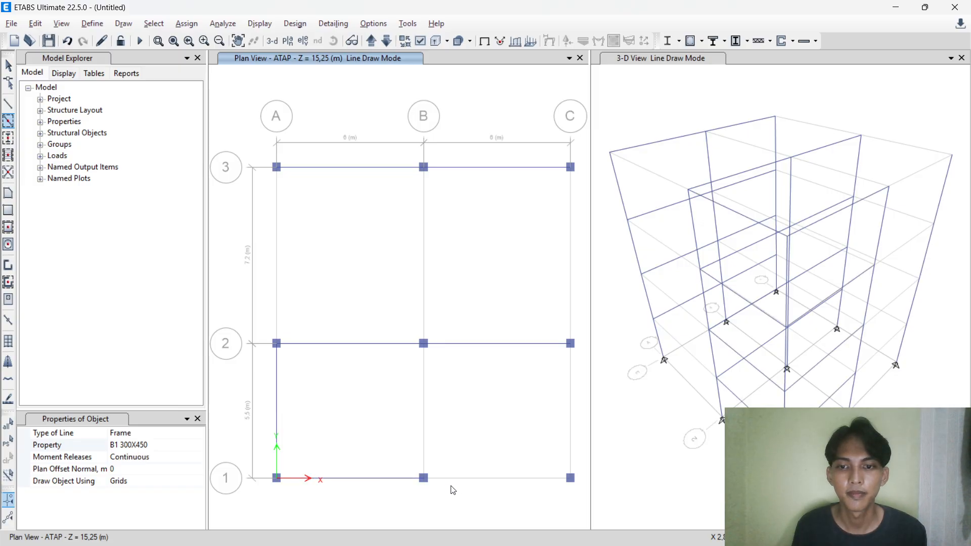
{"action": "left_click", "coordinate": [501, 479]}
{"action": "left_click", "coordinate": [571, 437]}
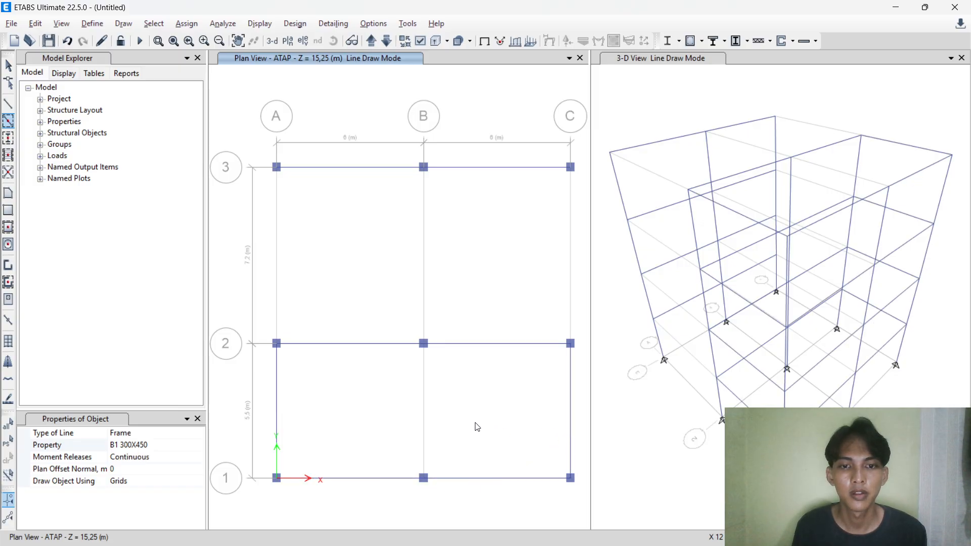
{"action": "left_click", "coordinate": [424, 411]}
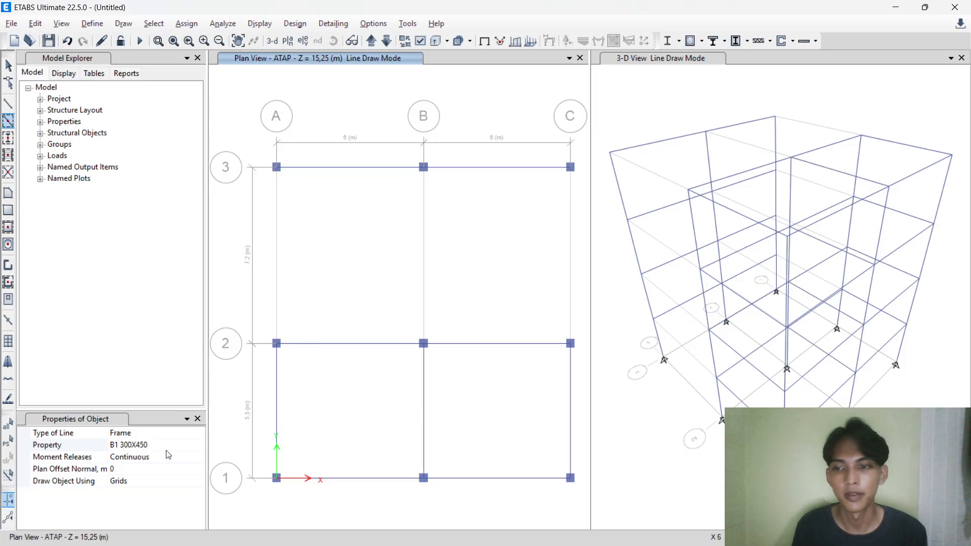
Draw B2 300X500 beams on grid lines A, B and C between grids 2 and 3 of the ATAP plan, and check the frame in 3-D.
{"action": "left_click", "coordinate": [180, 445]}
{"action": "left_click", "coordinate": [200, 445]}
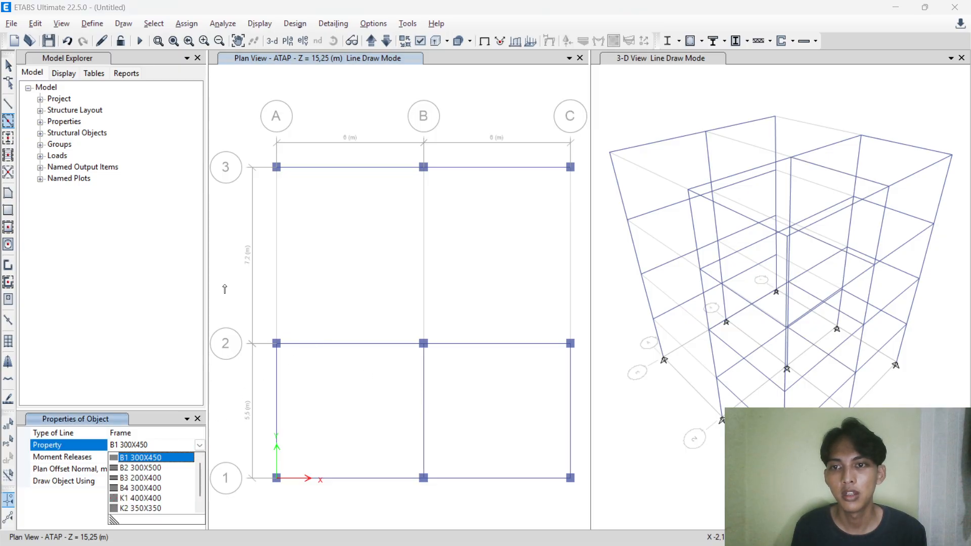
{"action": "left_click", "coordinate": [142, 469]}
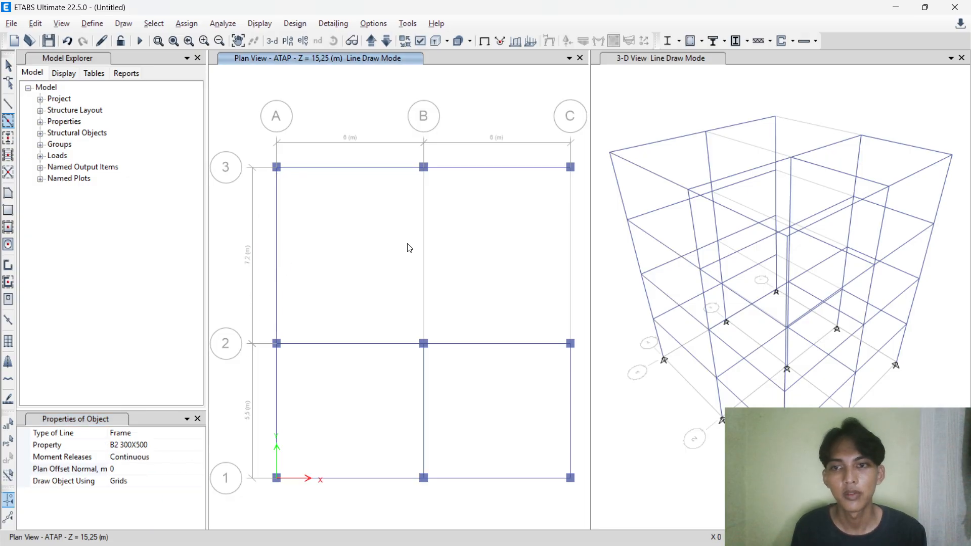
{"action": "left_click", "coordinate": [425, 244]}
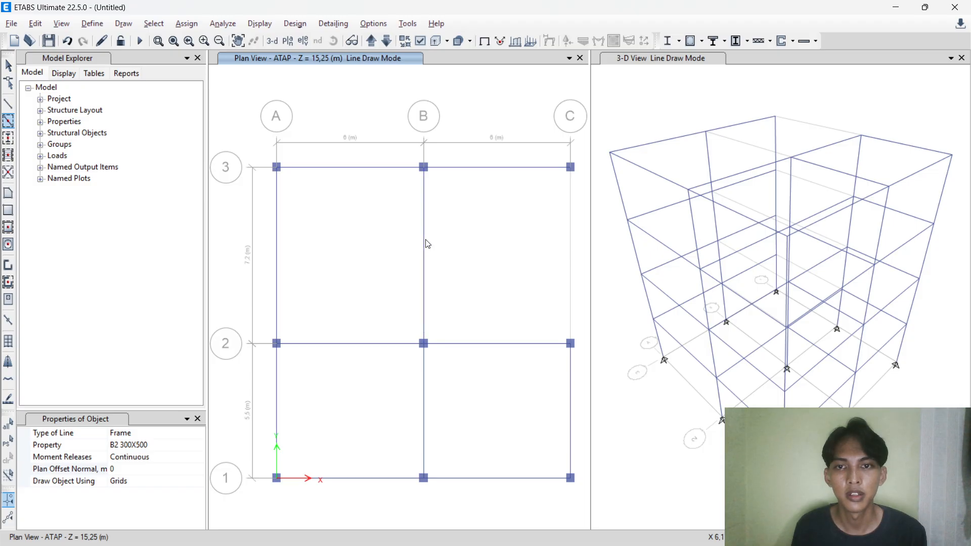
{"action": "left_click", "coordinate": [570, 259]}
{"action": "key", "text": "Escape"}
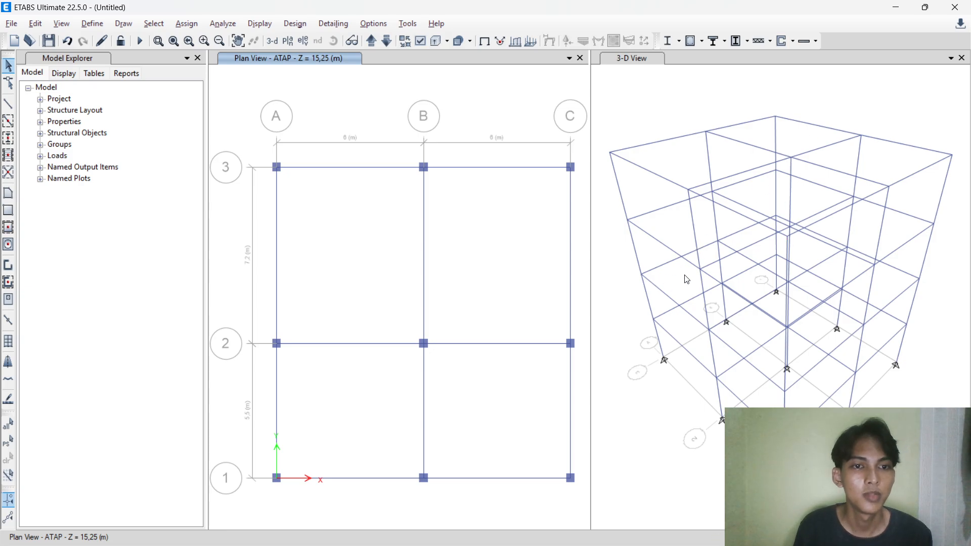
{"action": "left_click", "coordinate": [637, 57]}
{"action": "left_click", "coordinate": [335, 41]}
{"action": "left_click_drag", "start_coordinate": [863, 344], "coordinate": [839, 318]}
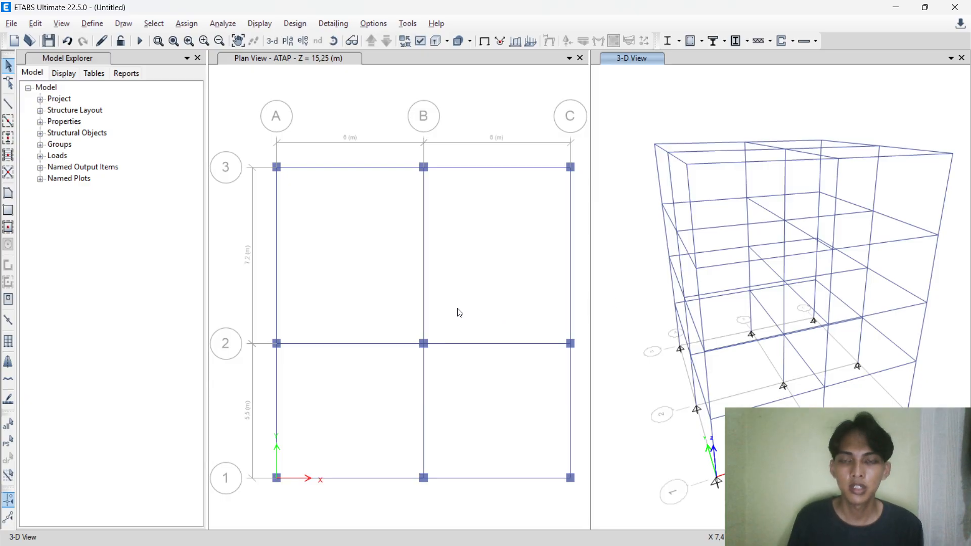
Start quick drawing of secondary beams with the B3 200X400 section.
{"action": "left_click", "coordinate": [8, 156]}
{"action": "left_click", "coordinate": [187, 433]}
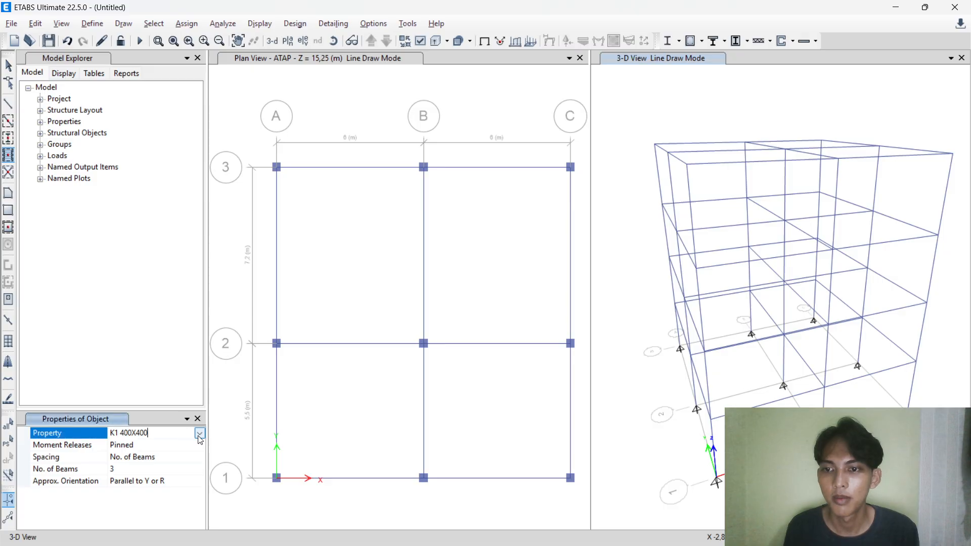
{"action": "left_click", "coordinate": [200, 434]}
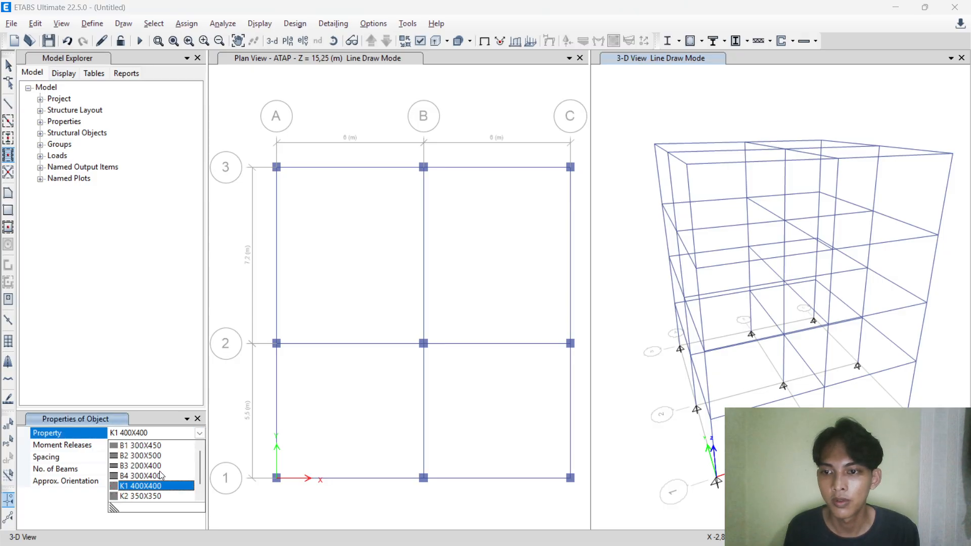
{"action": "left_click", "coordinate": [133, 467]}
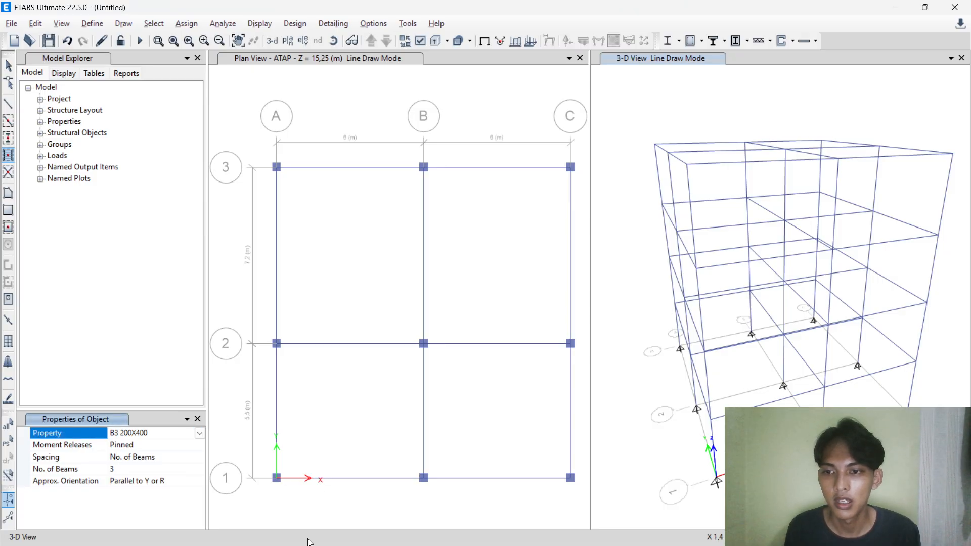
Switch to the module PDF in the browser and examine the secondary beam layout on the floor beam plans, then return to ETABS.
{"action": "mouse_move", "coordinate": [347, 538]}
{"action": "key", "text": "alt+Tab"}
{"action": "scroll", "coordinate": [489, 394], "scroll_direction": "down", "scroll_amount": 1}
{"action": "scroll", "coordinate": [497, 357], "scroll_direction": "up", "scroll_amount": 1}
{"action": "scroll", "coordinate": [541, 382], "scroll_direction": "down", "scroll_amount": 1}
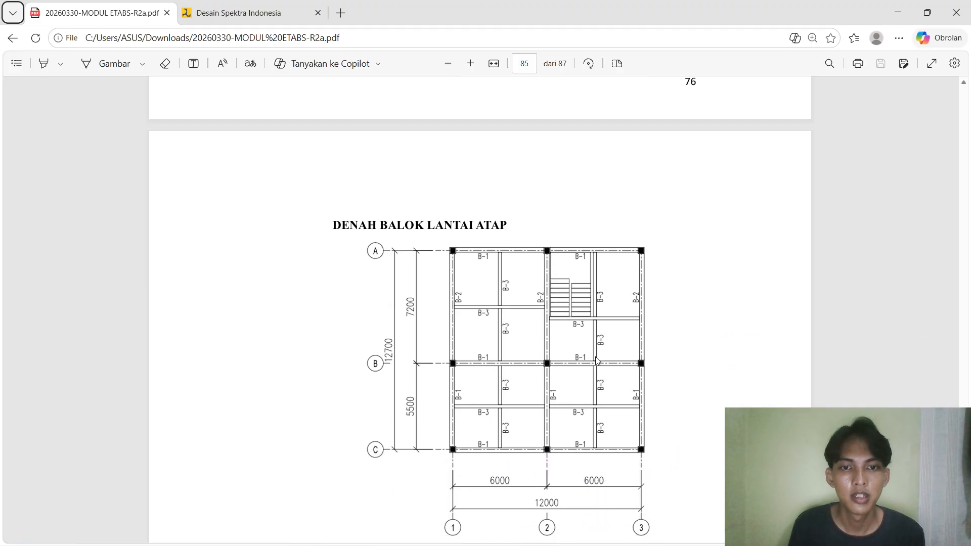
{"action": "scroll", "coordinate": [593, 369], "scroll_direction": "down", "scroll_amount": 2}
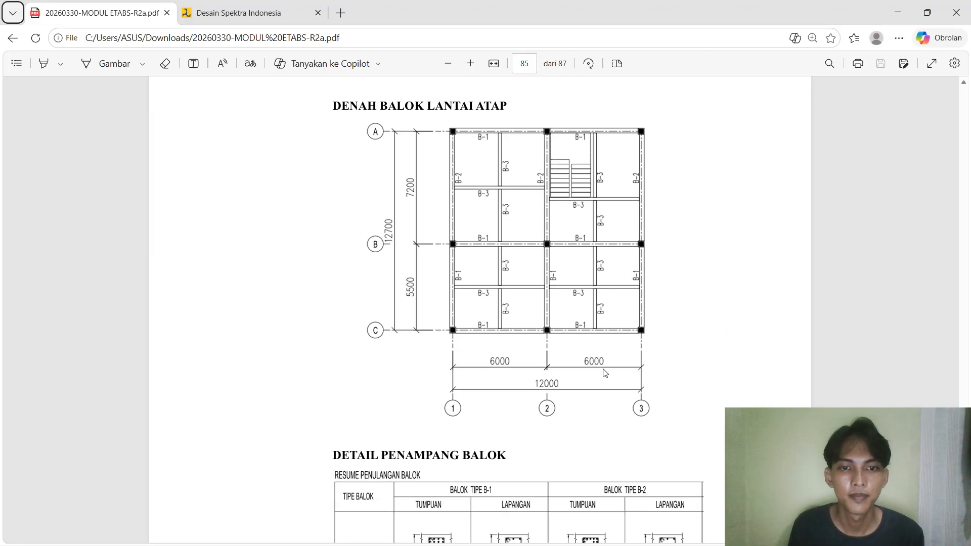
{"action": "scroll", "coordinate": [572, 344], "scroll_direction": "down", "scroll_amount": 4}
{"action": "scroll", "coordinate": [557, 343], "scroll_direction": "up", "scroll_amount": 14}
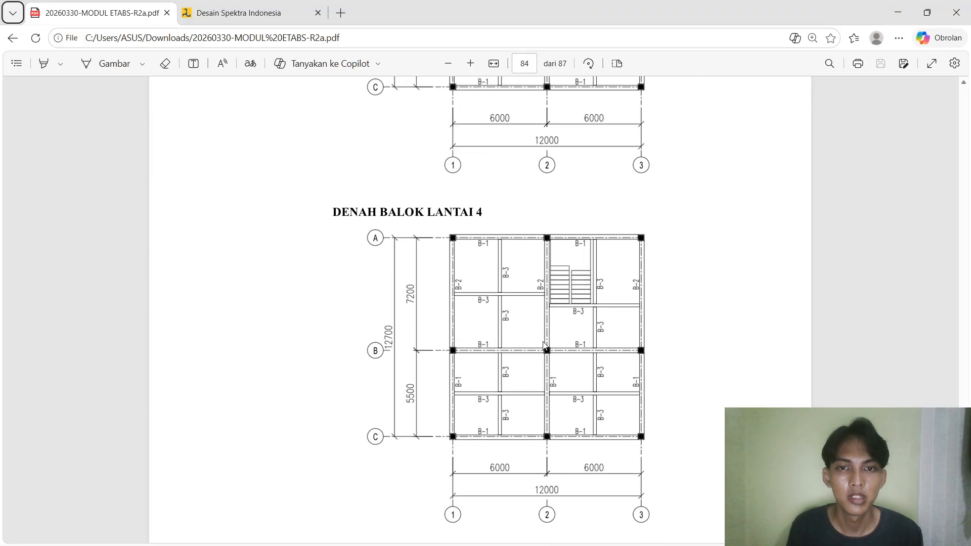
{"action": "scroll", "coordinate": [516, 329], "scroll_direction": "up", "scroll_amount": 7}
{"action": "key", "text": "alt+Tab"}
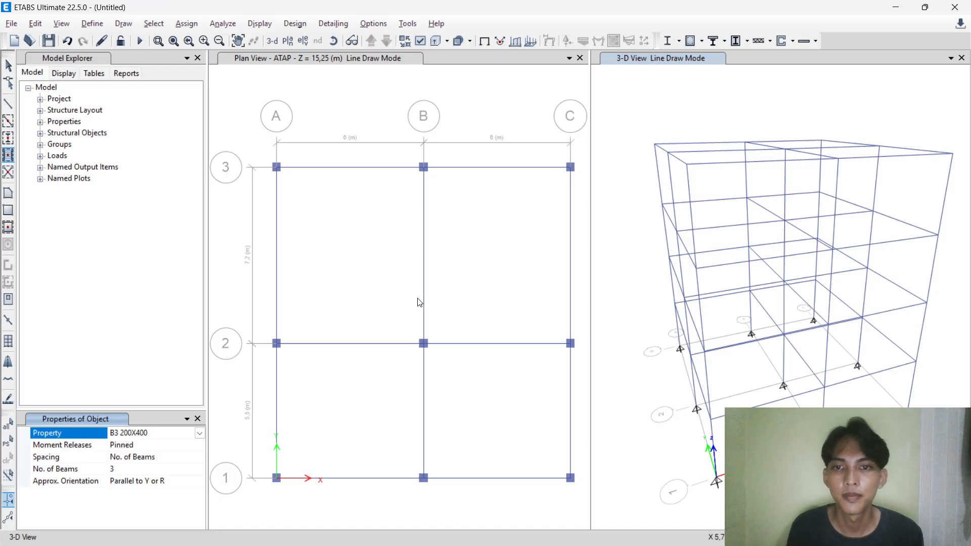
Set the secondary beams to 1 per bay with orientation Parallel to X or T, checking the LANTAI 3 plan in the module PDF.
{"action": "left_click", "coordinate": [138, 469]}
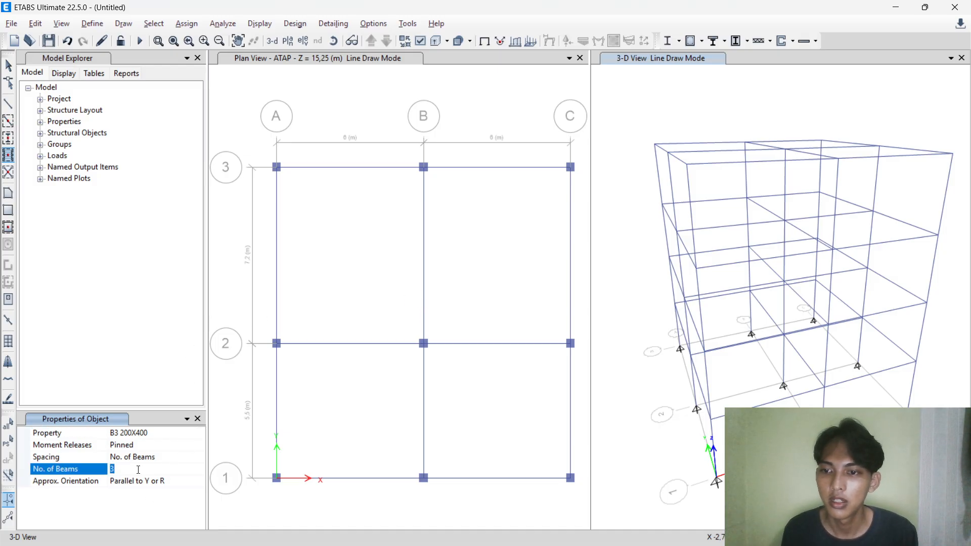
{"action": "type", "text": "1"}
{"action": "left_click", "coordinate": [148, 482]}
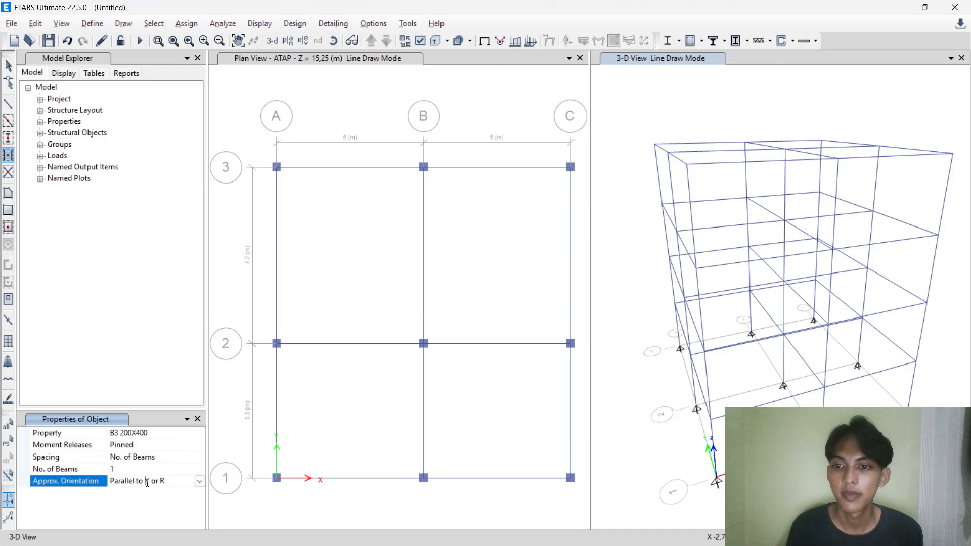
{"action": "key", "text": "alt+Tab"}
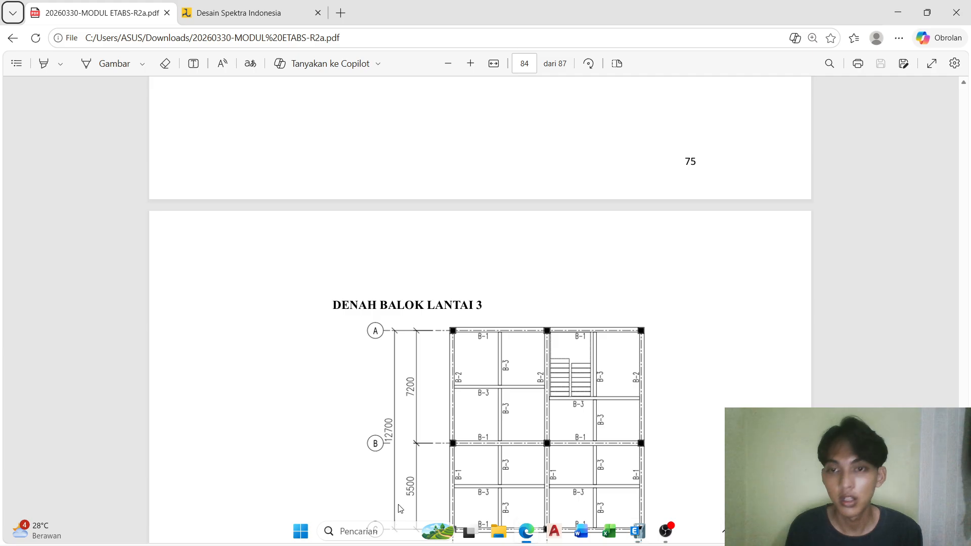
{"action": "scroll", "coordinate": [461, 305], "scroll_direction": "down", "scroll_amount": 3}
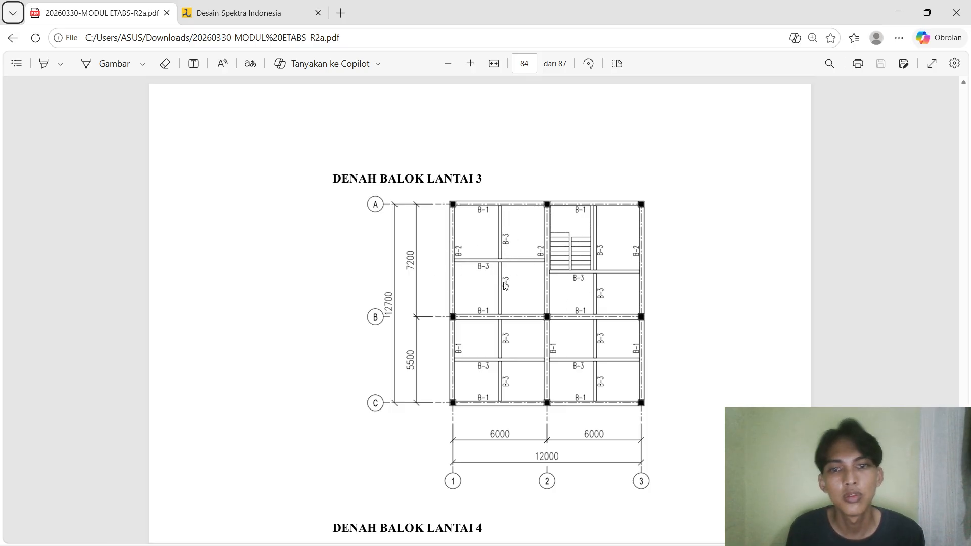
{"action": "key", "text": "alt+Tab"}
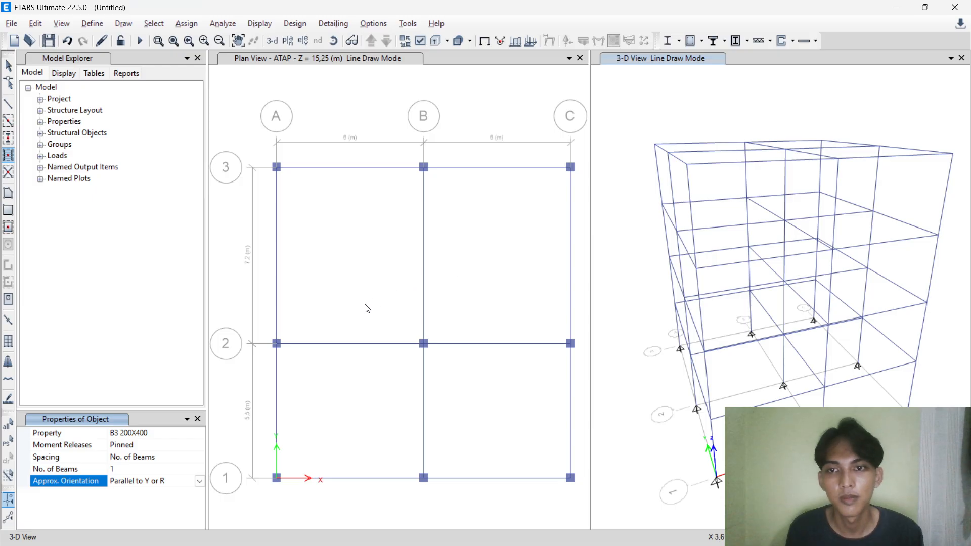
{"action": "left_click", "coordinate": [199, 482]}
{"action": "left_click", "coordinate": [156, 431]}
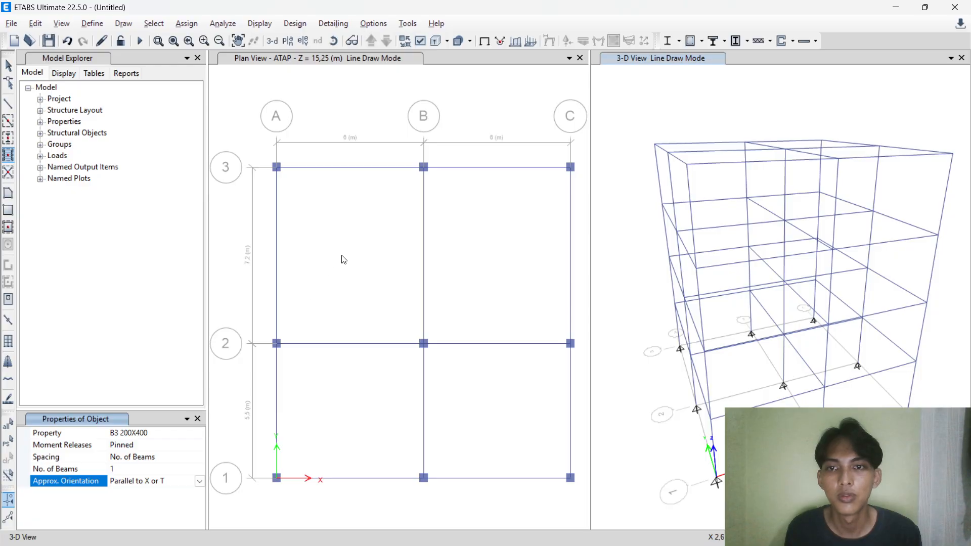
Draw one B3 200X400 beam parallel to X across the middle of each of the four grid bays on the ATAP plan.
{"action": "left_click", "coordinate": [302, 57]}
{"action": "left_click", "coordinate": [365, 265]}
{"action": "left_click", "coordinate": [350, 388]}
{"action": "left_click", "coordinate": [487, 400]}
{"action": "left_click", "coordinate": [478, 286]}
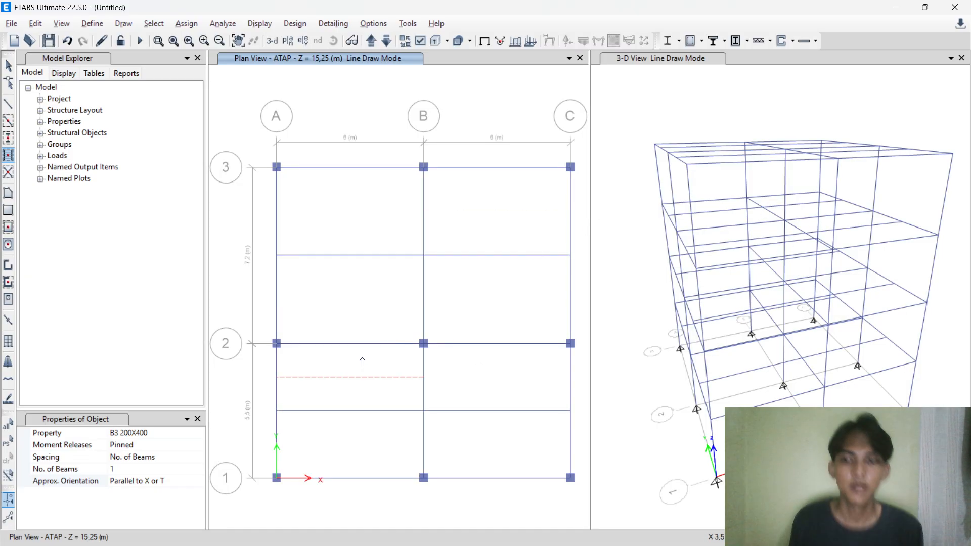
Set the orientation to Parallel to Y or R and draw one B3 200X400 beam through the middle of each of the eight half bays.
{"action": "left_click", "coordinate": [180, 482]}
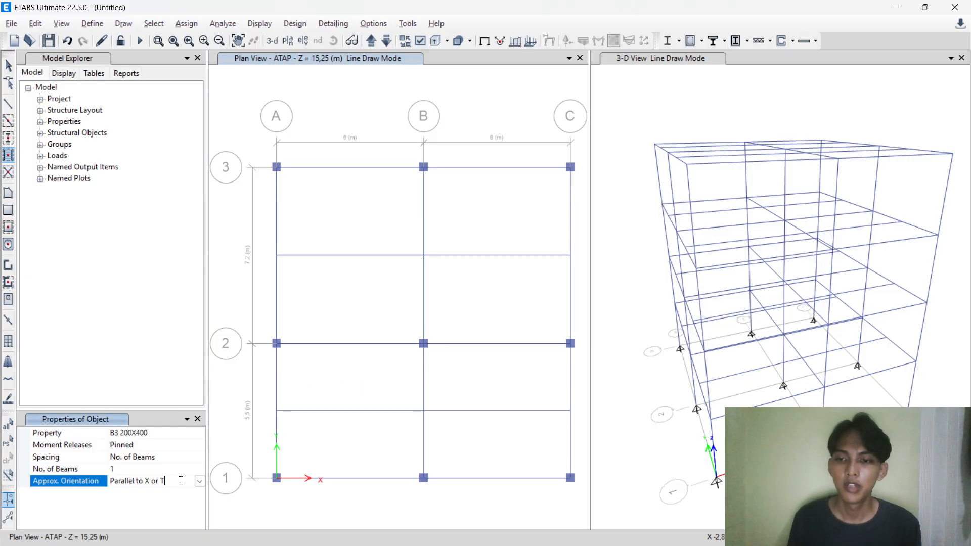
{"action": "left_click", "coordinate": [200, 482]}
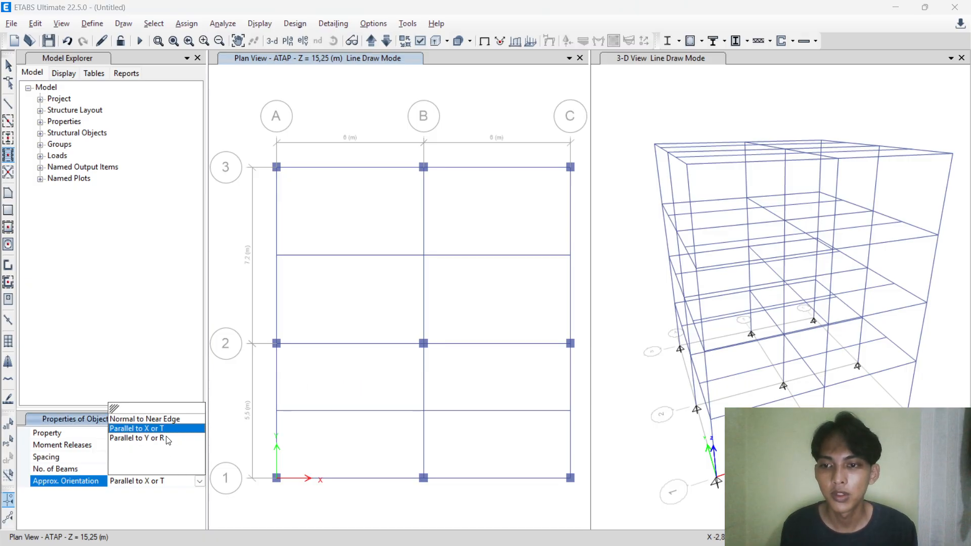
{"action": "left_click", "coordinate": [169, 438]}
{"action": "left_click", "coordinate": [351, 218]}
{"action": "left_click", "coordinate": [364, 302]}
{"action": "left_click", "coordinate": [373, 378]}
{"action": "left_click", "coordinate": [375, 442]}
{"action": "left_click", "coordinate": [496, 222]}
{"action": "left_click", "coordinate": [509, 304]}
{"action": "left_click", "coordinate": [522, 372]}
{"action": "left_click", "coordinate": [523, 435]}
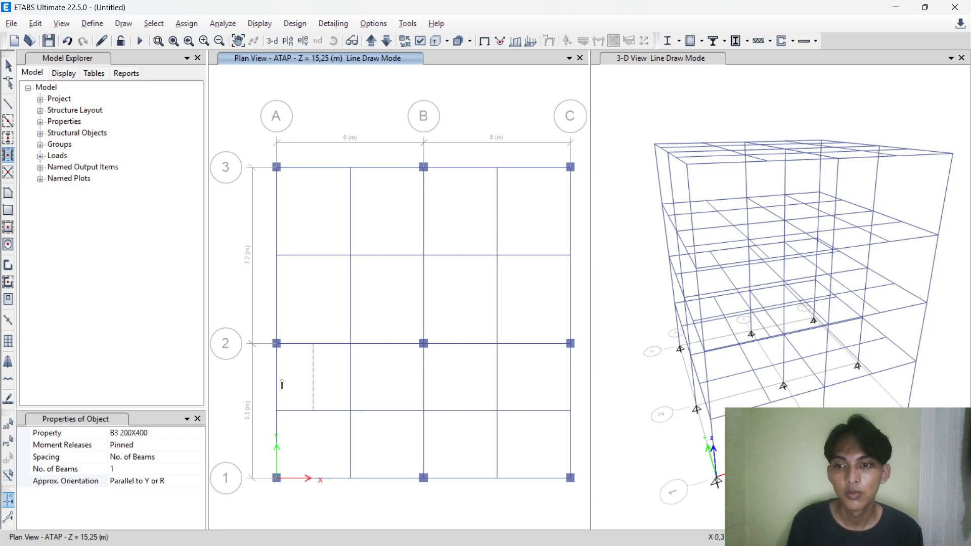
{"action": "key", "text": "Escape"}
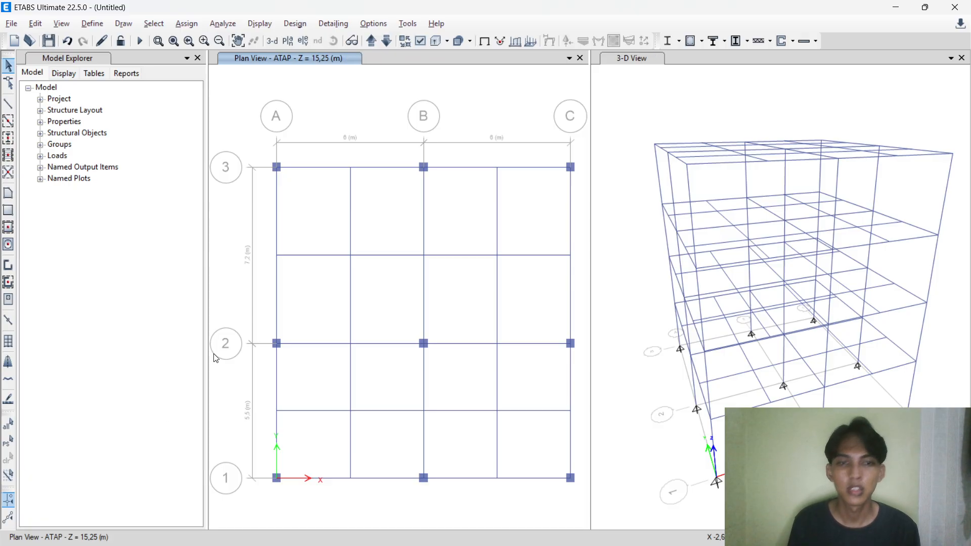
Switch to the module PDF and examine the B-3 beams around the stair on the LANTAI 3 plan, then return to ETABS.
{"action": "key", "text": "alt+Tab"}
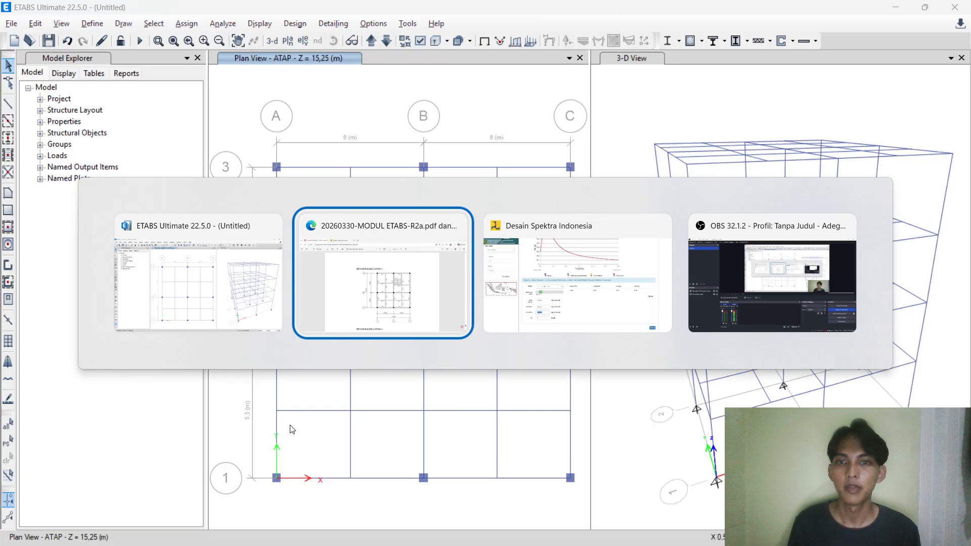
{"action": "scroll", "coordinate": [343, 373], "scroll_direction": "up", "scroll_amount": 2}
{"action": "scroll", "coordinate": [547, 321], "scroll_direction": "down", "scroll_amount": 2}
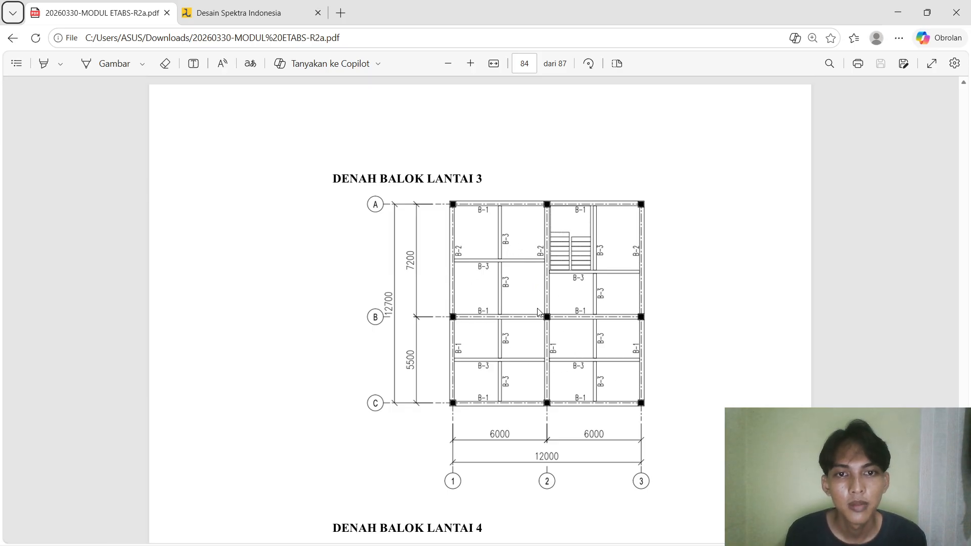
{"action": "key", "text": "alt+Tab"}
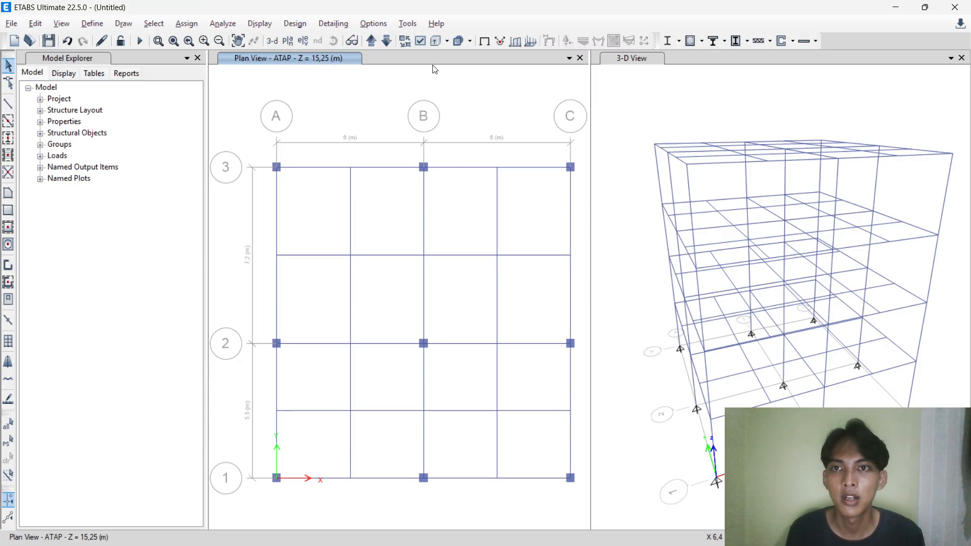
On the LANTAI 2 plan, replicate the X-direction B3 beam in bay B-C/2-3 by dy -1 m and delete the original beam.
{"action": "left_click", "coordinate": [389, 41]}
{"action": "left_click", "coordinate": [390, 42]}
{"action": "left_click", "coordinate": [388, 42]}
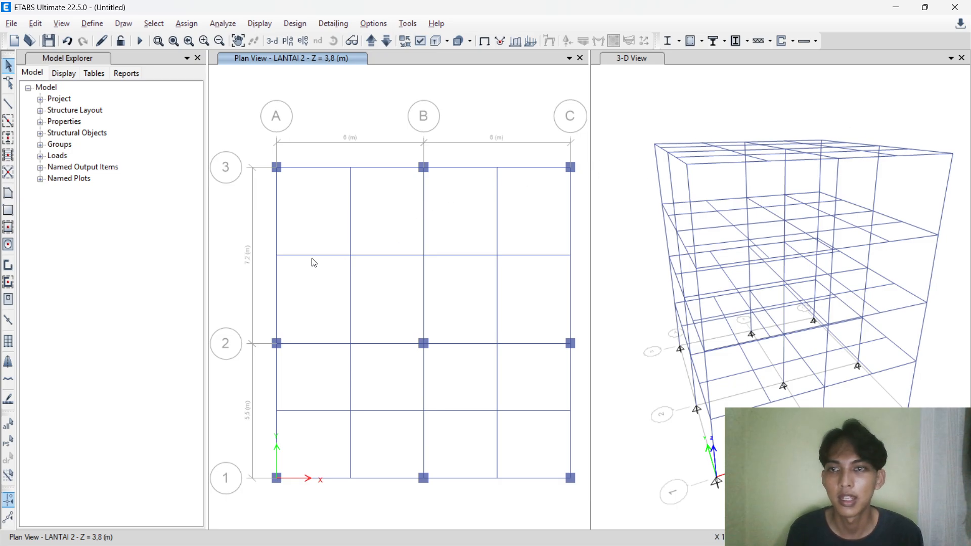
{"action": "left_click", "coordinate": [473, 256]}
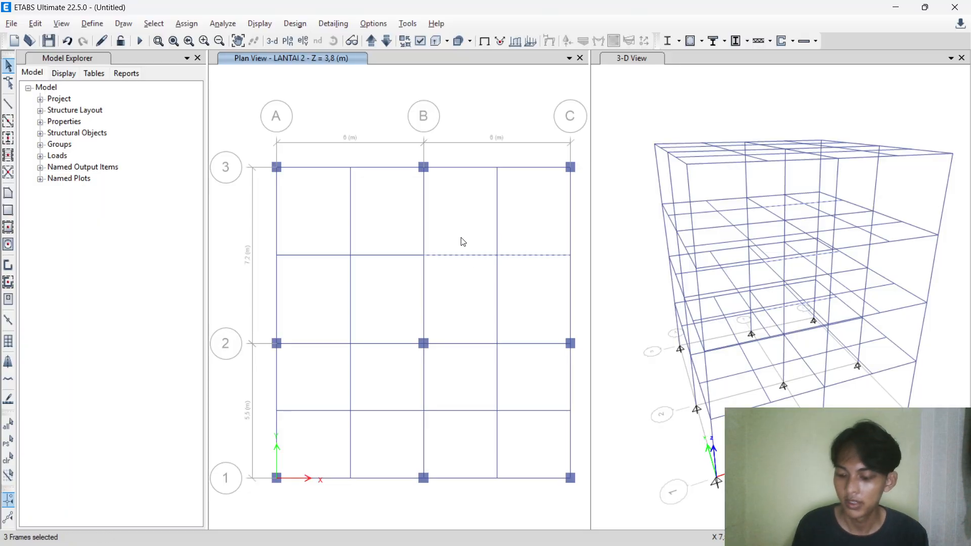
{"action": "key", "text": "ctrl+r"}
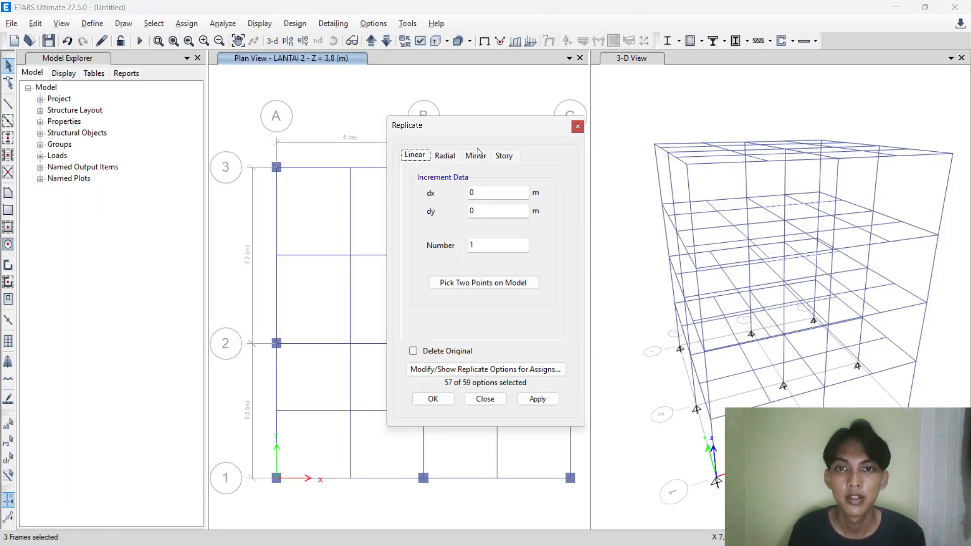
{"action": "left_click_drag", "start_coordinate": [484, 123], "coordinate": [186, 121]}
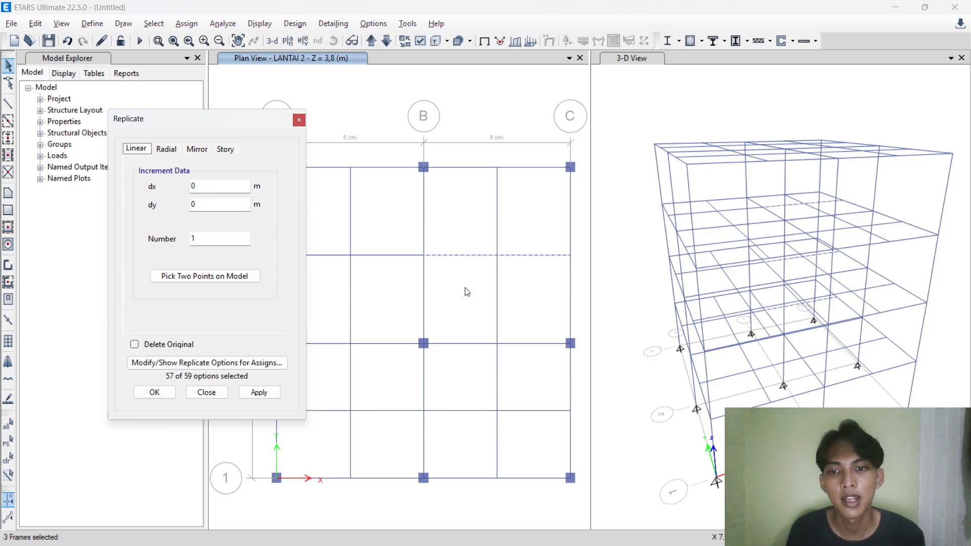
{"action": "double_click", "coordinate": [196, 206]}
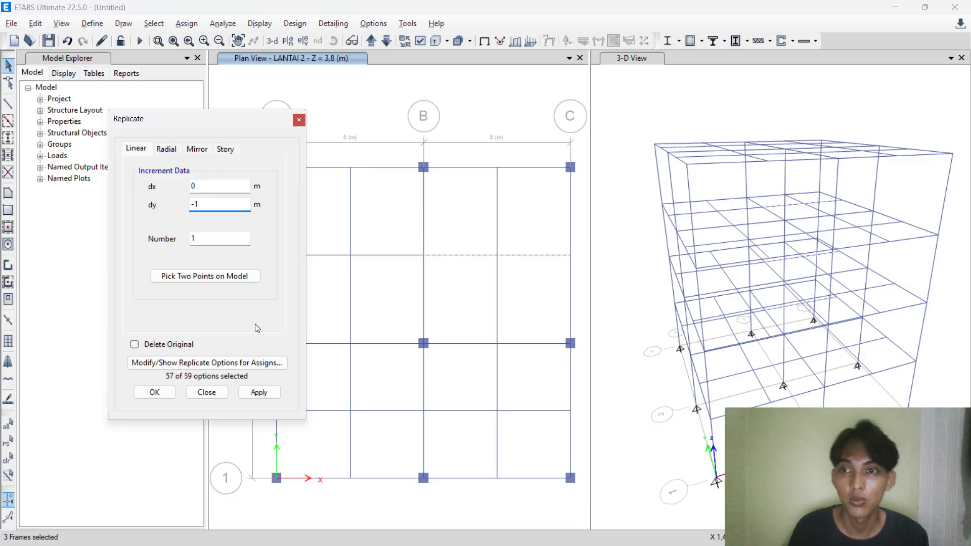
{"action": "left_click", "coordinate": [260, 393]}
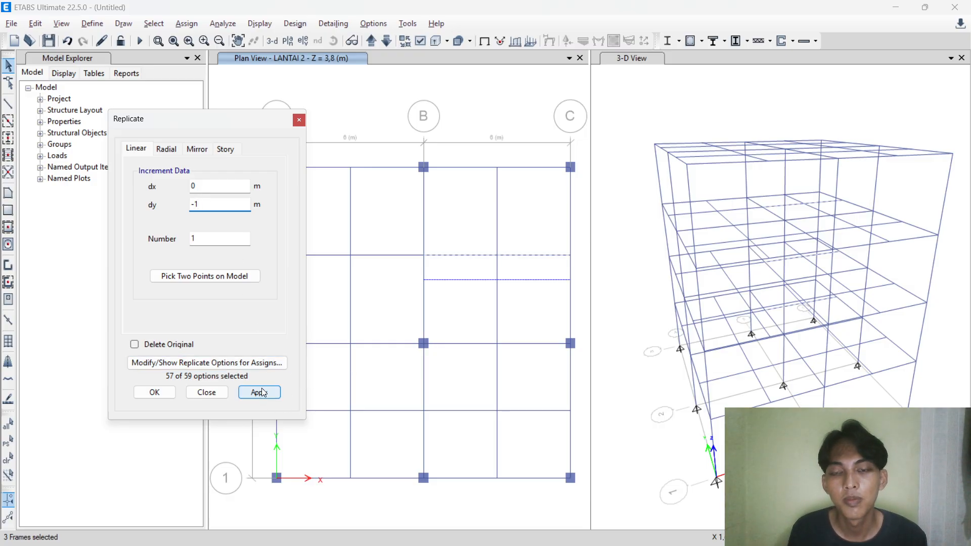
{"action": "left_click", "coordinate": [263, 393]}
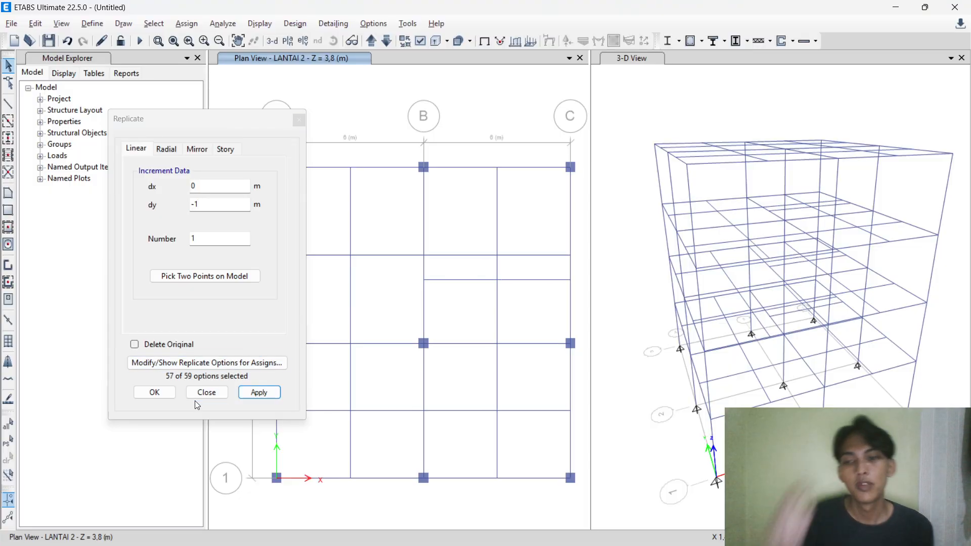
{"action": "left_click", "coordinate": [171, 394]}
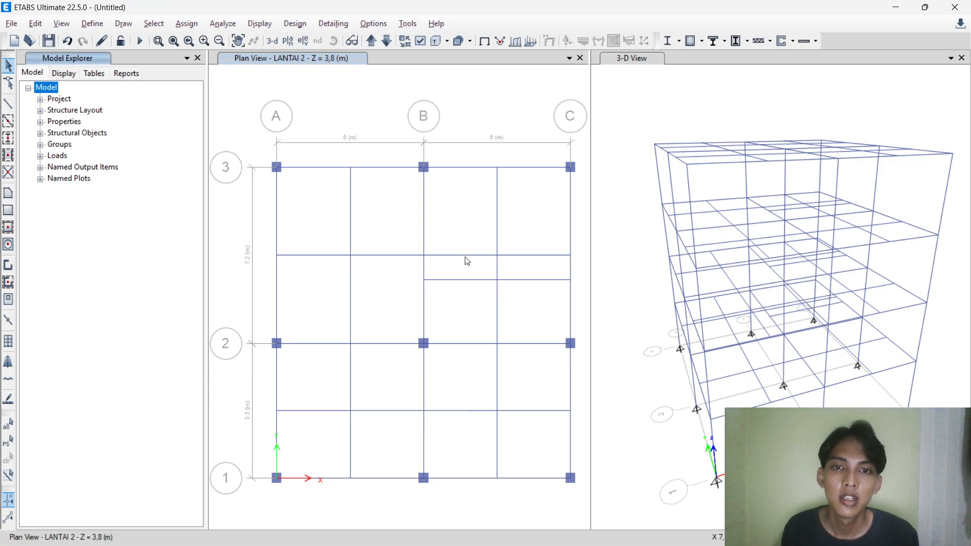
{"action": "left_click", "coordinate": [465, 256]}
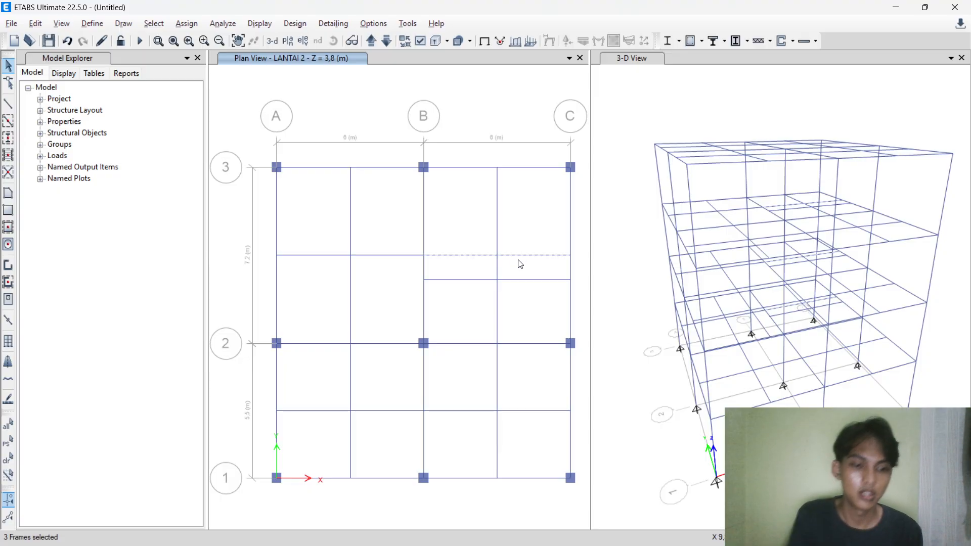
{"action": "key", "text": "Delete"}
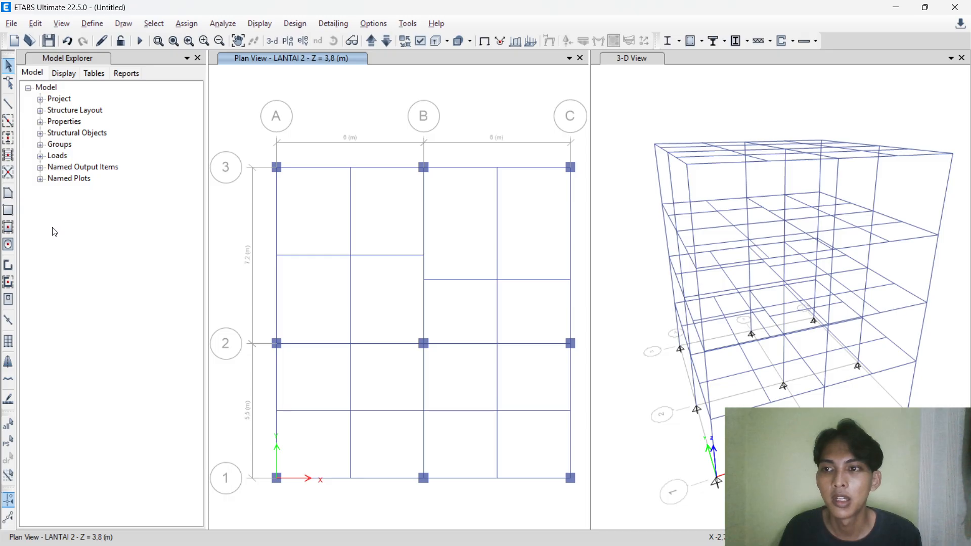
Draw a PLAT 125 floor slab in each of the four grid bays on the LANTAI 2 plan.
{"action": "left_click", "coordinate": [8, 227]}
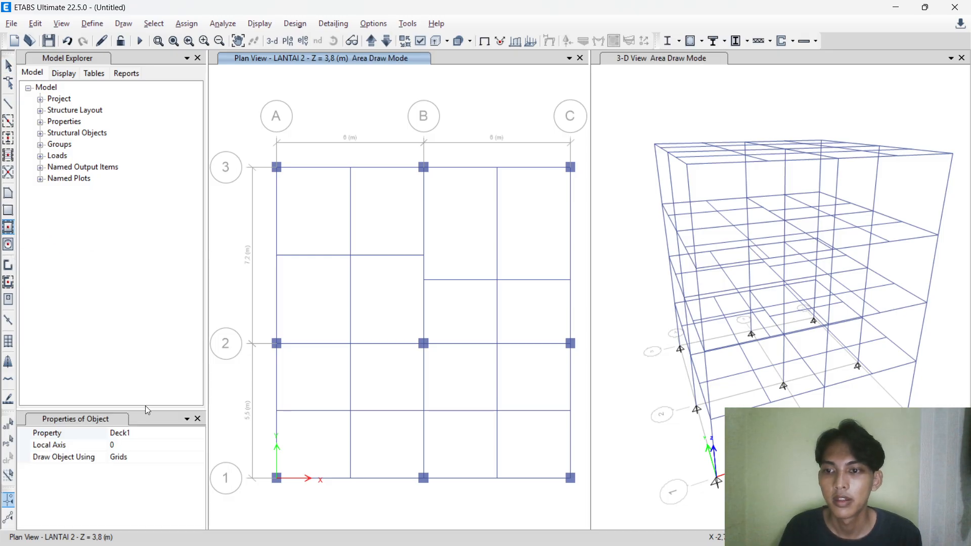
{"action": "left_click", "coordinate": [136, 432]}
{"action": "left_click", "coordinate": [200, 433]}
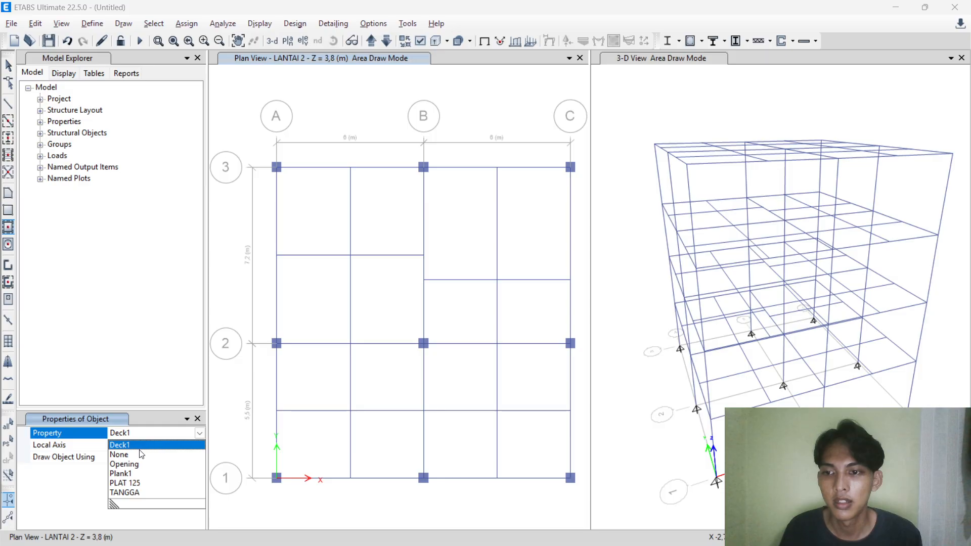
{"action": "left_click", "coordinate": [136, 482]}
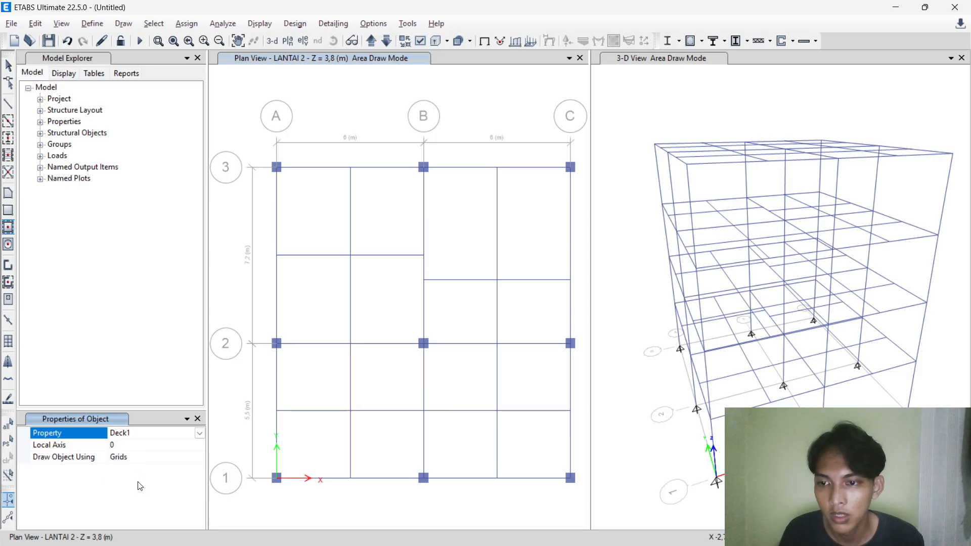
{"action": "left_click", "coordinate": [314, 211]}
{"action": "left_click", "coordinate": [466, 220]}
{"action": "left_click", "coordinate": [333, 379]}
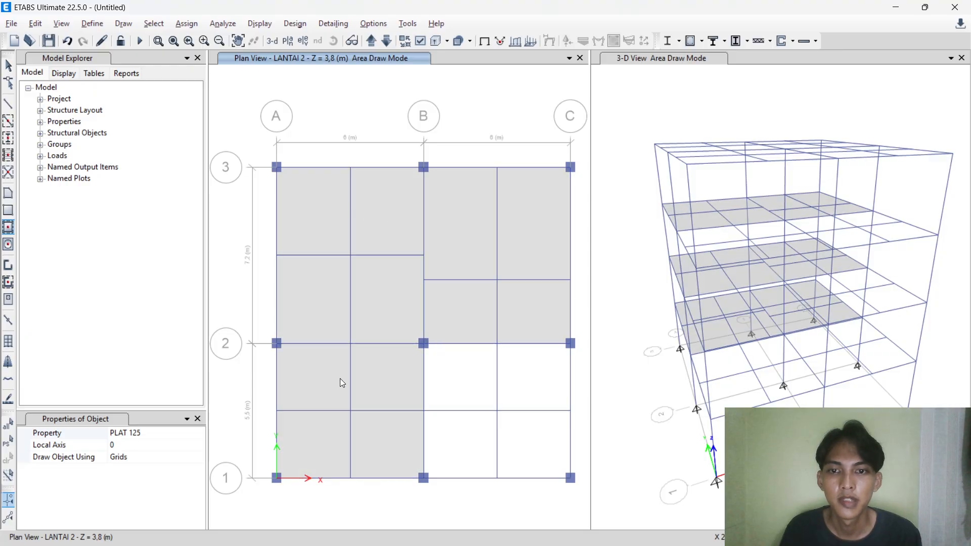
{"action": "left_click", "coordinate": [475, 369]}
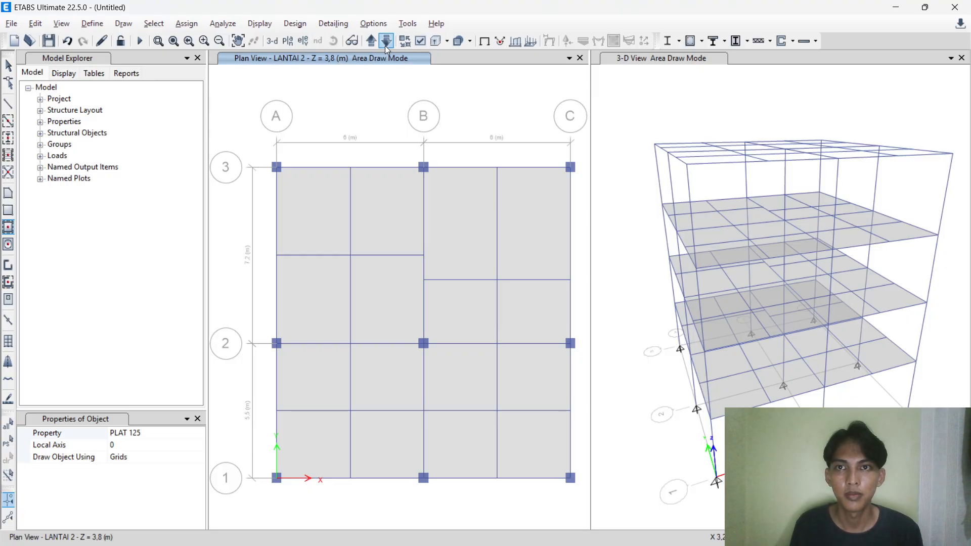
Show the ATAP plan and draw a PLAT 125 roof slab in each of its four grid bays.
{"action": "left_click", "coordinate": [372, 41]}
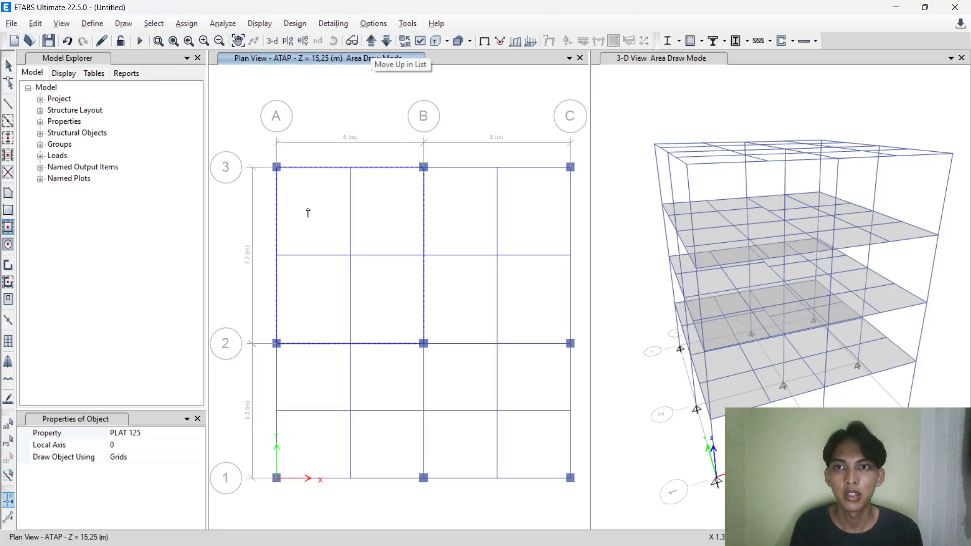
{"action": "left_click", "coordinate": [328, 215]}
{"action": "left_click", "coordinate": [477, 221]}
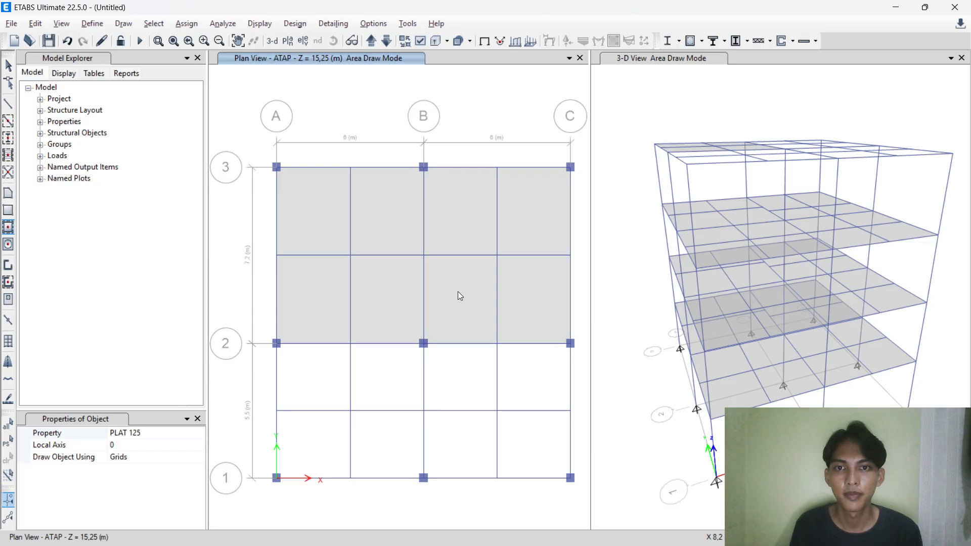
{"action": "left_click", "coordinate": [376, 391]}
{"action": "left_click", "coordinate": [469, 385]}
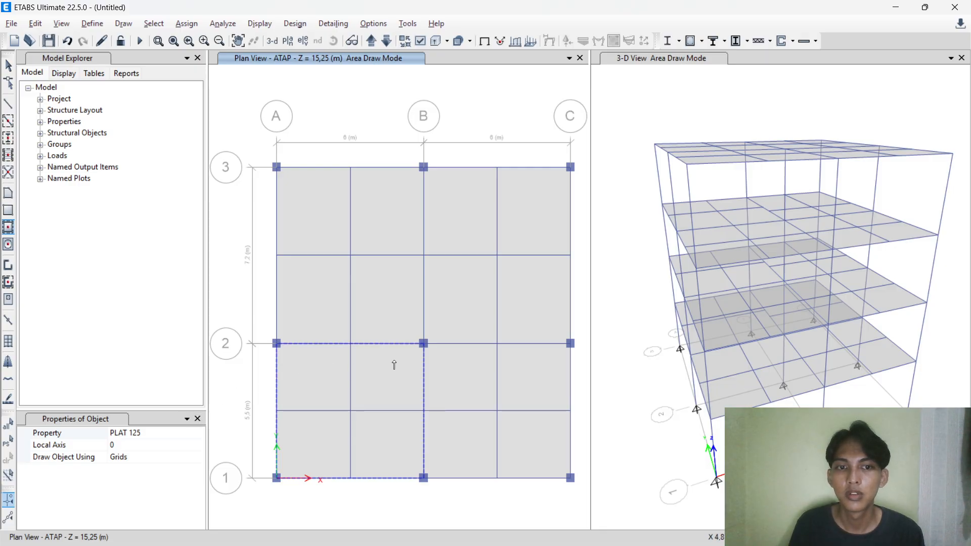
{"action": "key", "text": "Escape"}
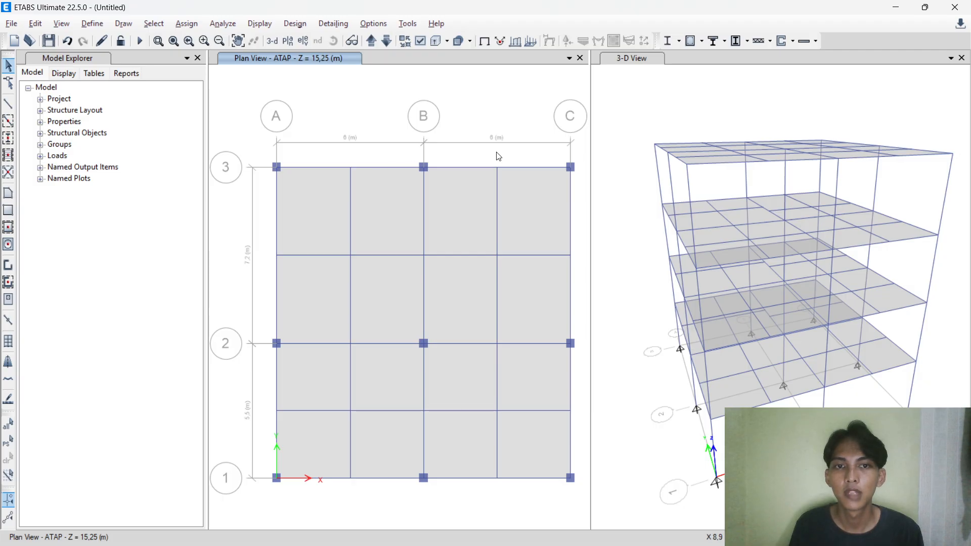
Close the plan view and examine the slabs and frames of all storeys in the 3-D view.
{"action": "left_click", "coordinate": [621, 59]}
{"action": "left_click", "coordinate": [334, 62]}
{"action": "left_click", "coordinate": [616, 66]}
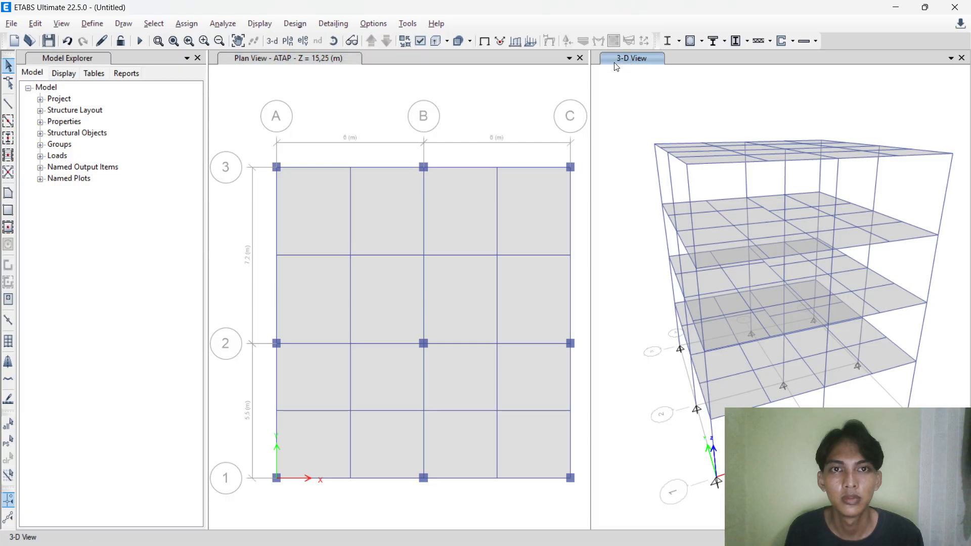
{"action": "left_click", "coordinate": [580, 58]}
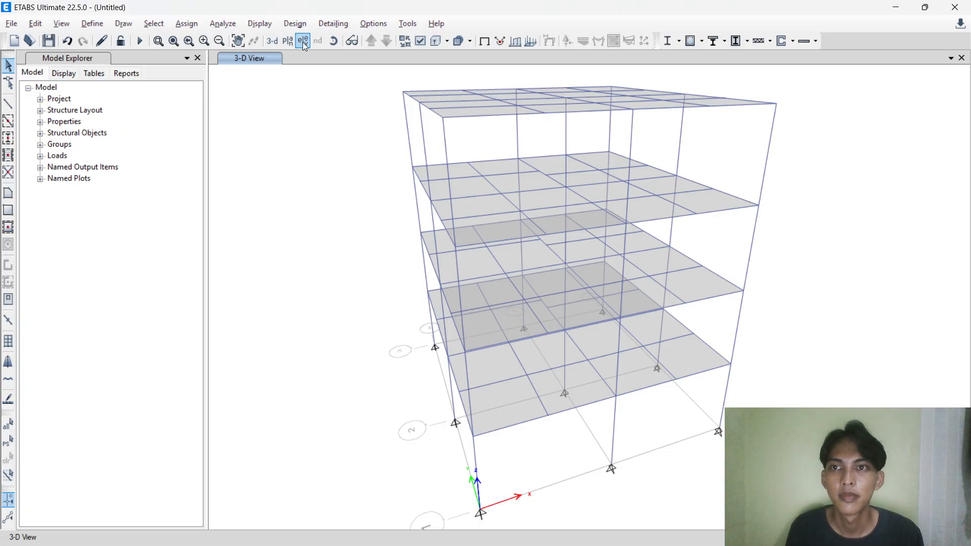
{"action": "left_click", "coordinate": [335, 44]}
{"action": "mouse_move", "coordinate": [387, 253]}
{"action": "left_mouse_down"}
{"action": "mouse_move", "coordinate": [388, 317]}
{"action": "mouse_move", "coordinate": [380, 255]}
{"action": "left_mouse_up"}
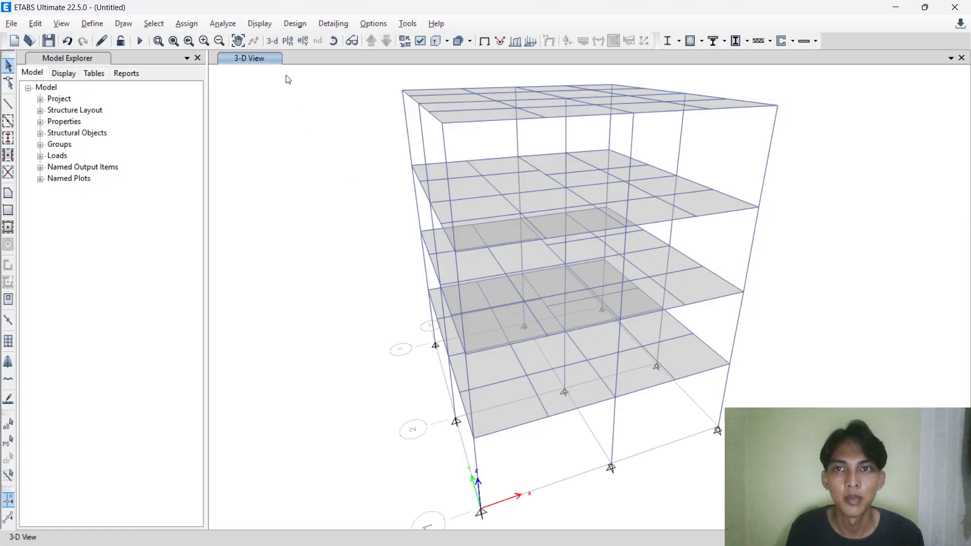
{"action": "left_click", "coordinate": [272, 41]}
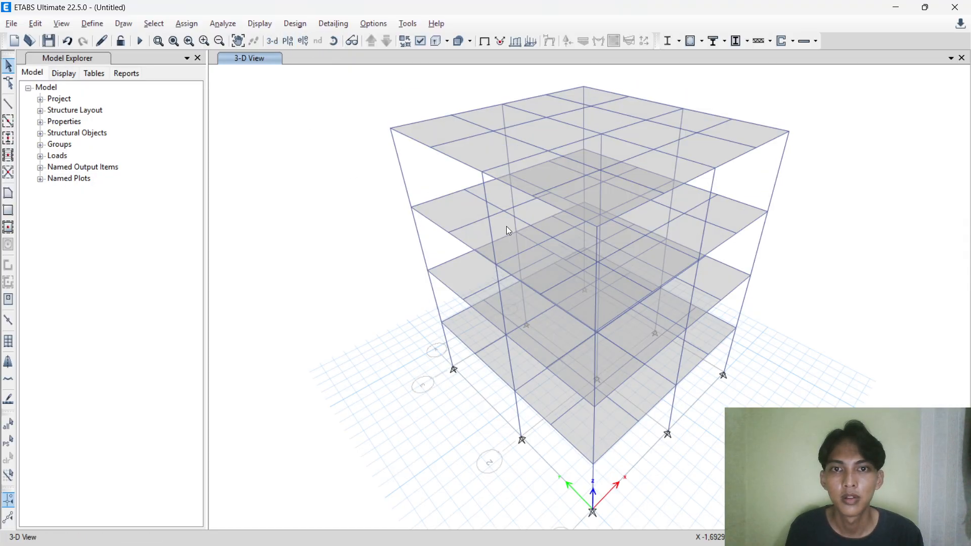
{"action": "left_click", "coordinate": [332, 41]}
{"action": "left_click_drag", "start_coordinate": [380, 256], "coordinate": [676, 348]}
{"action": "left_click_drag", "start_coordinate": [672, 319], "coordinate": [673, 319]}
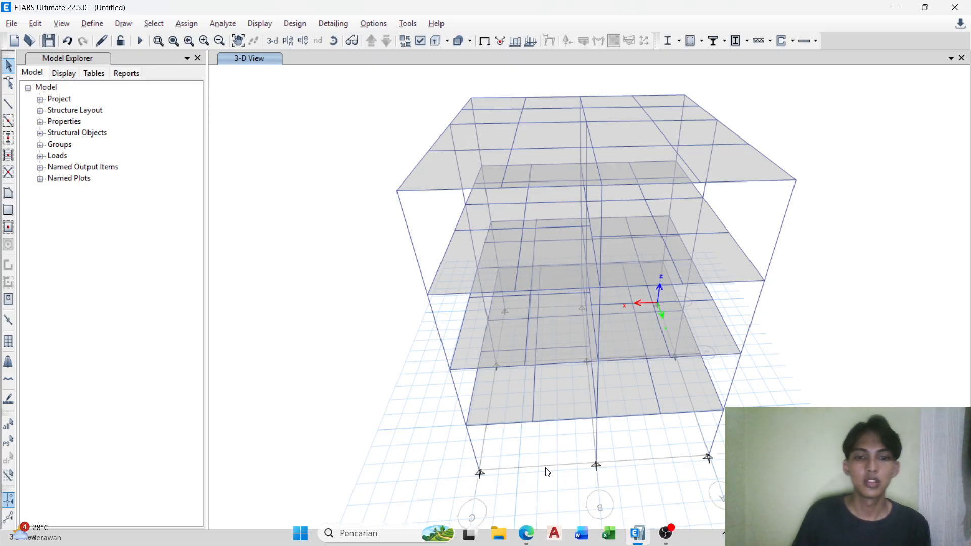
{"action": "left_click", "coordinate": [668, 532]}
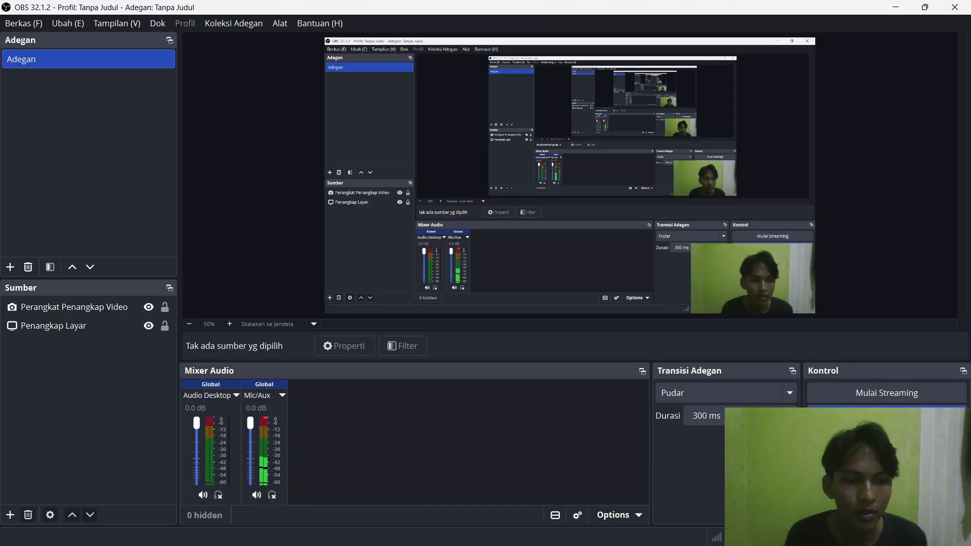
{"action": "mouse_move", "coordinate": [709, 528]}
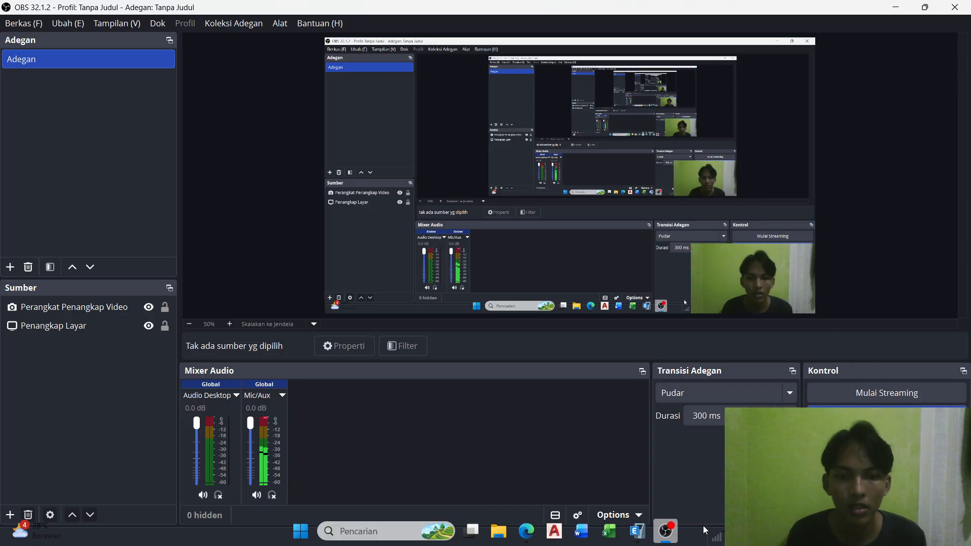
{"action": "left_click", "coordinate": [637, 531]}
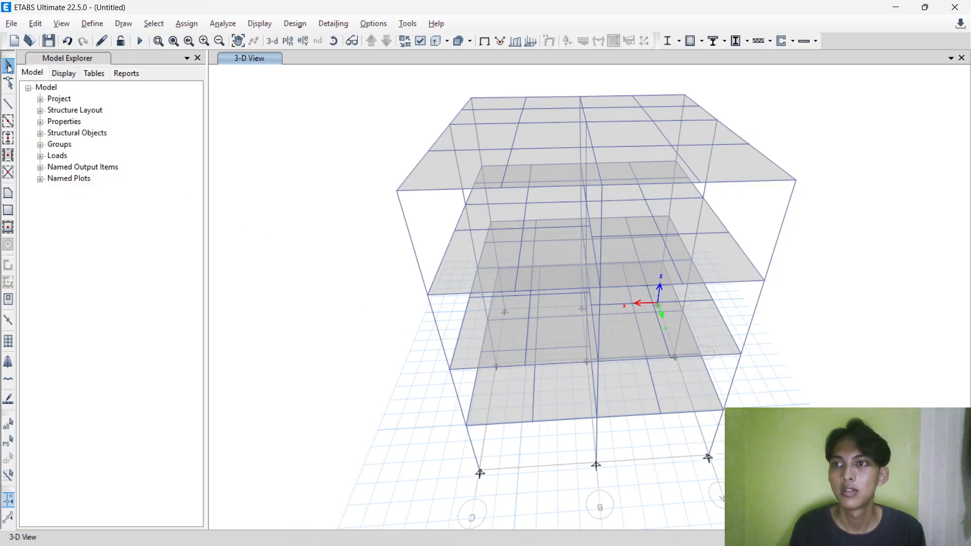
Examine the extent of the stacked floor slabs and the beams beneath them from several viewing angles.
{"action": "left_click", "coordinate": [564, 348]}
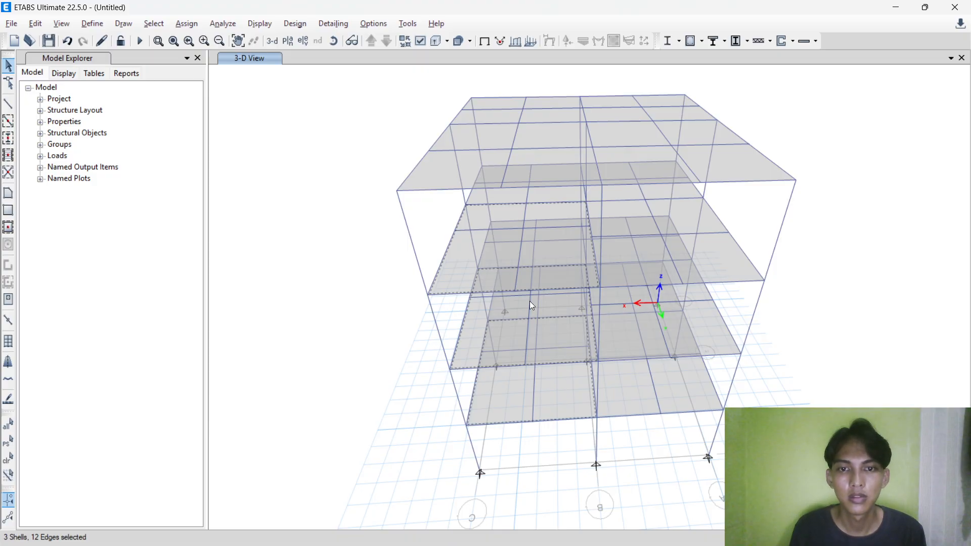
{"action": "left_click", "coordinate": [518, 278]}
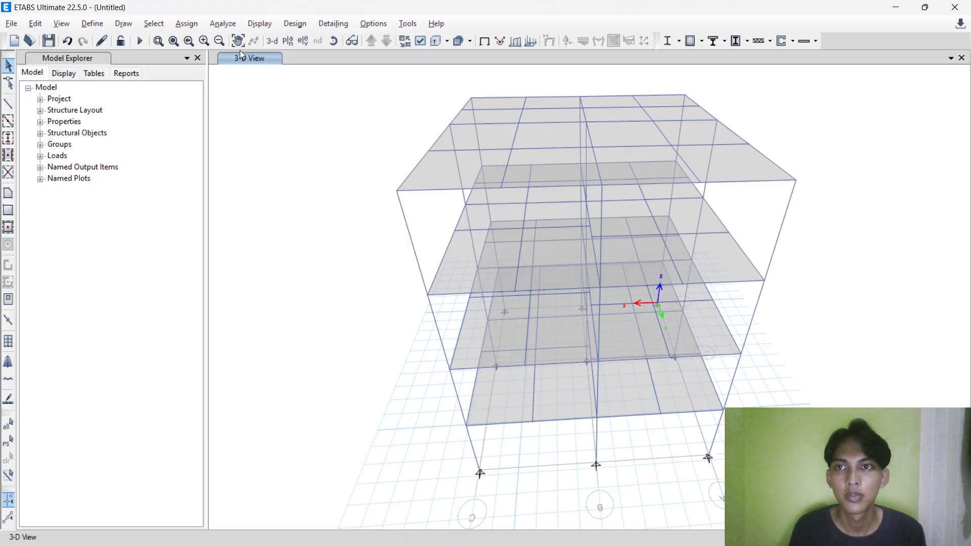
{"action": "left_click", "coordinate": [333, 44]}
{"action": "left_click_drag", "start_coordinate": [588, 390], "coordinate": [602, 462]}
{"action": "left_click", "coordinate": [550, 273]}
{"action": "key", "text": "Escape"}
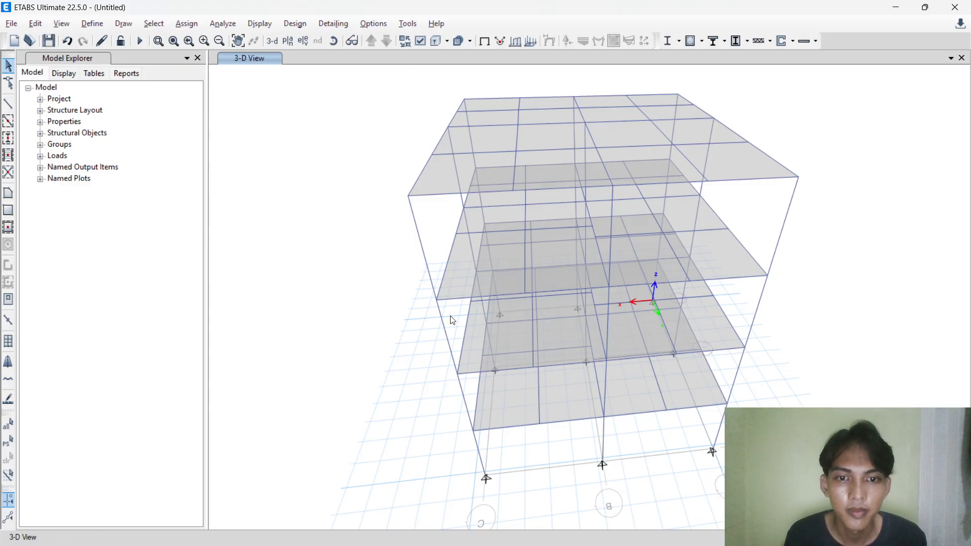
{"action": "left_click", "coordinate": [332, 41]}
{"action": "left_click_drag", "start_coordinate": [401, 374], "coordinate": [15, 436]}
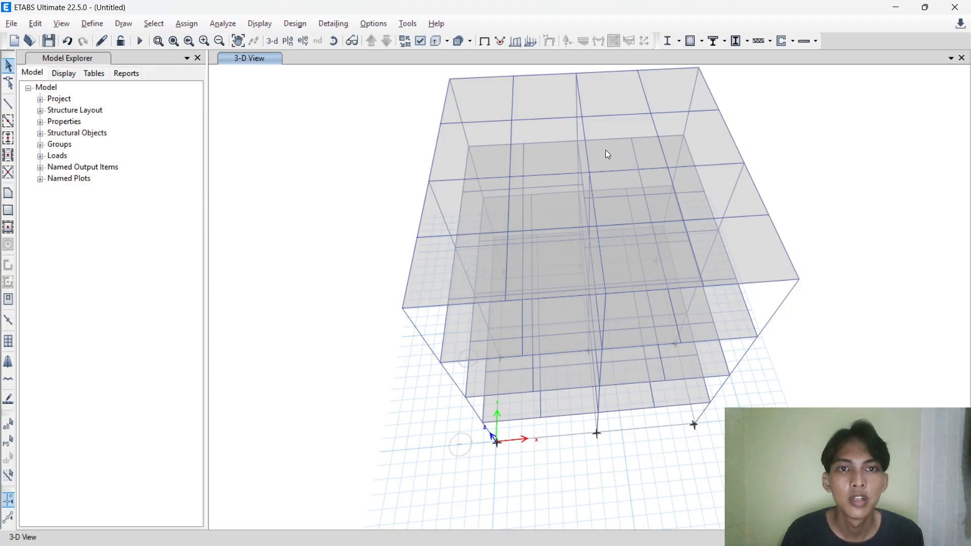
{"action": "left_click", "coordinate": [333, 42]}
{"action": "left_click_drag", "start_coordinate": [346, 288], "coordinate": [542, 260]}
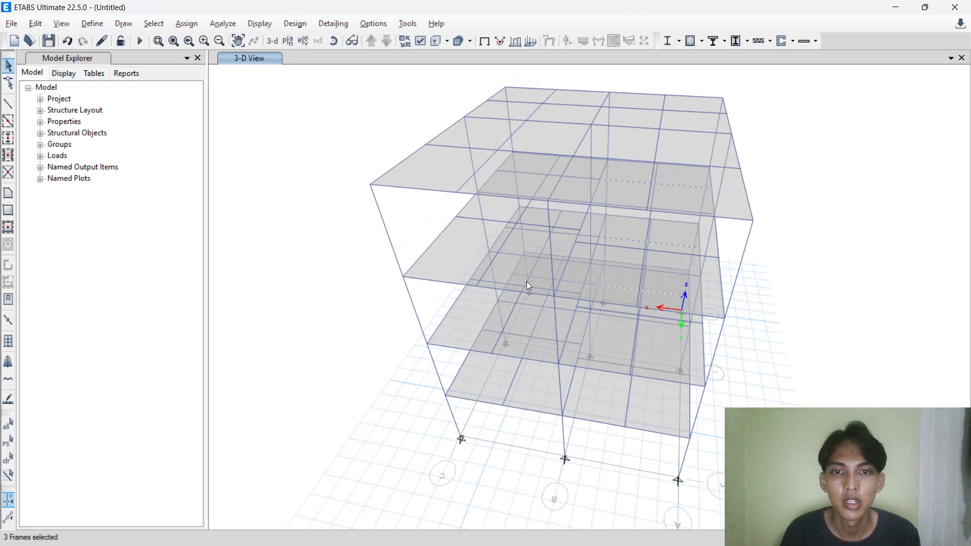
{"action": "left_click", "coordinate": [530, 260]}
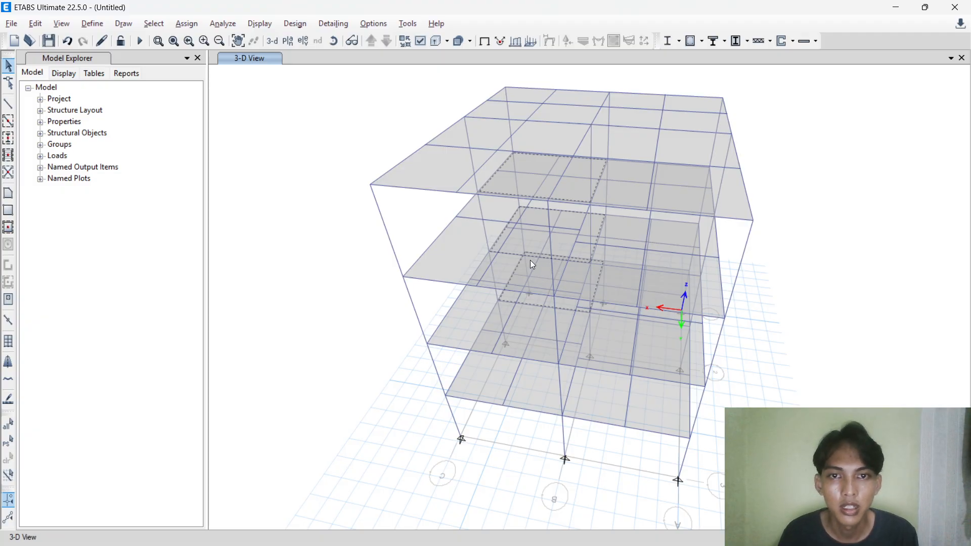
{"action": "key", "text": "Escape"}
Try to divide the three stacked floor slabs of bay B-C/2-3 into 2 by 2 areas, and undo the division.
{"action": "left_click", "coordinate": [447, 273]}
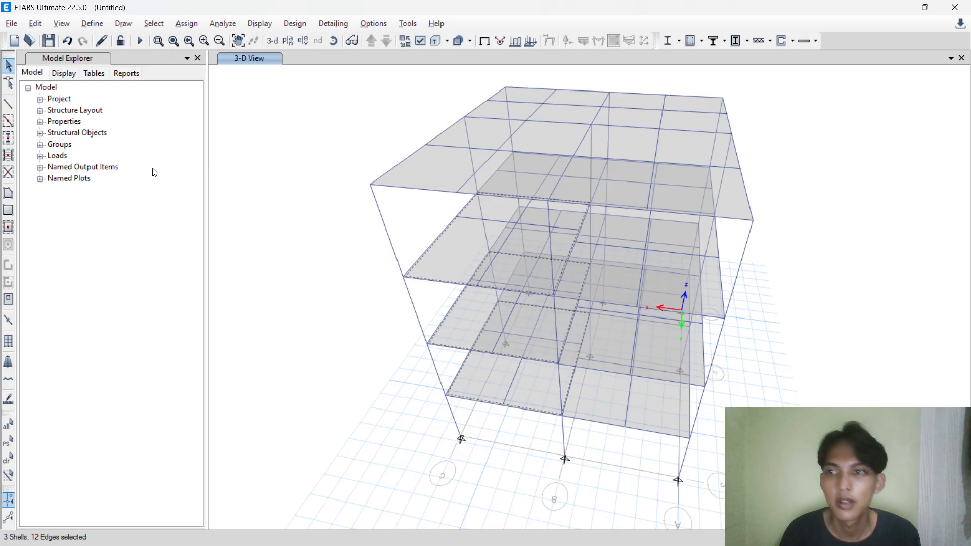
{"action": "left_click", "coordinate": [35, 25]}
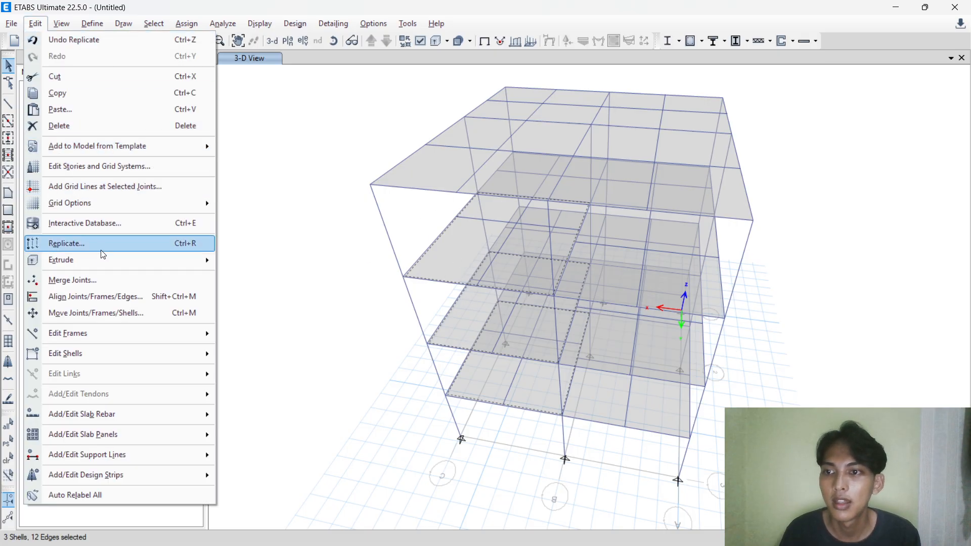
{"action": "mouse_move", "coordinate": [187, 354]}
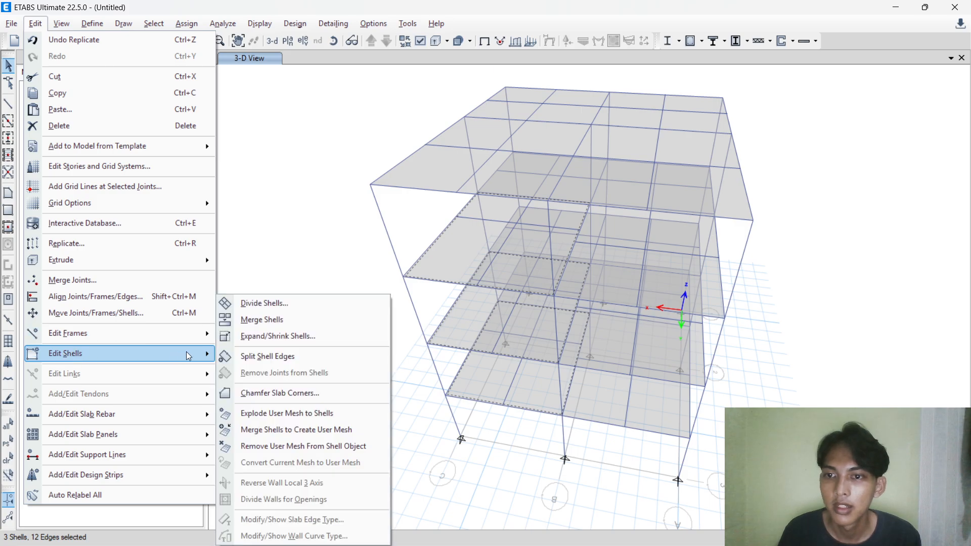
{"action": "left_click", "coordinate": [258, 304]}
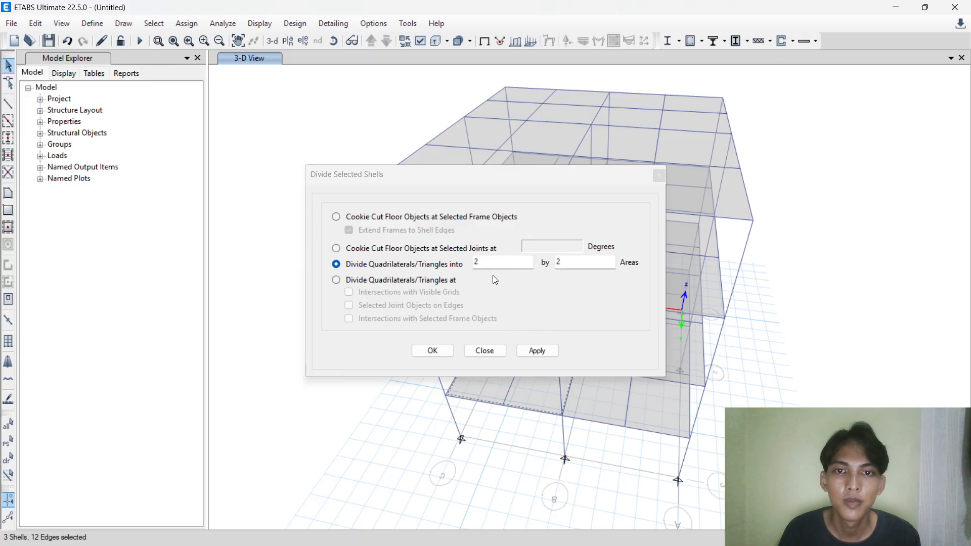
{"action": "left_click", "coordinate": [537, 350]}
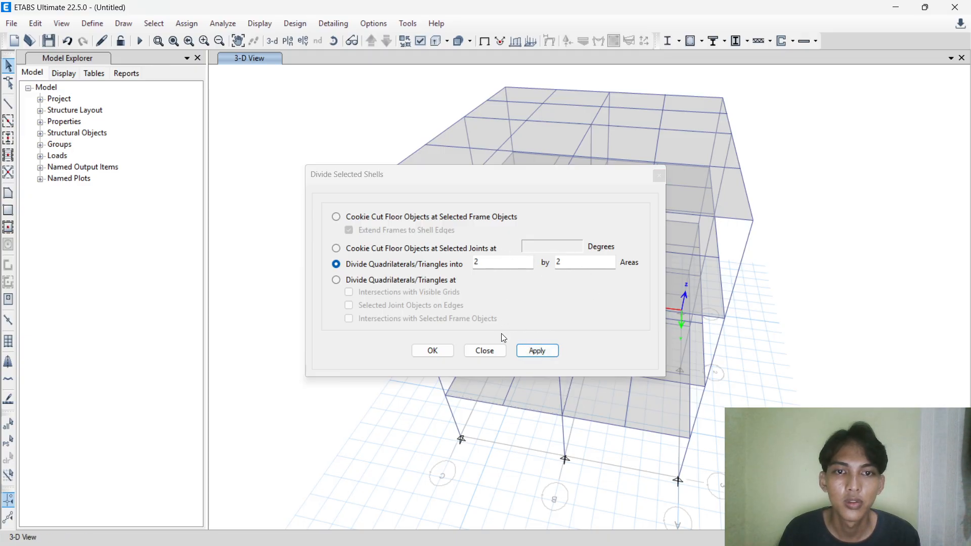
{"action": "left_click_drag", "start_coordinate": [489, 182], "coordinate": [200, 203]}
{"action": "left_click", "coordinate": [527, 268]}
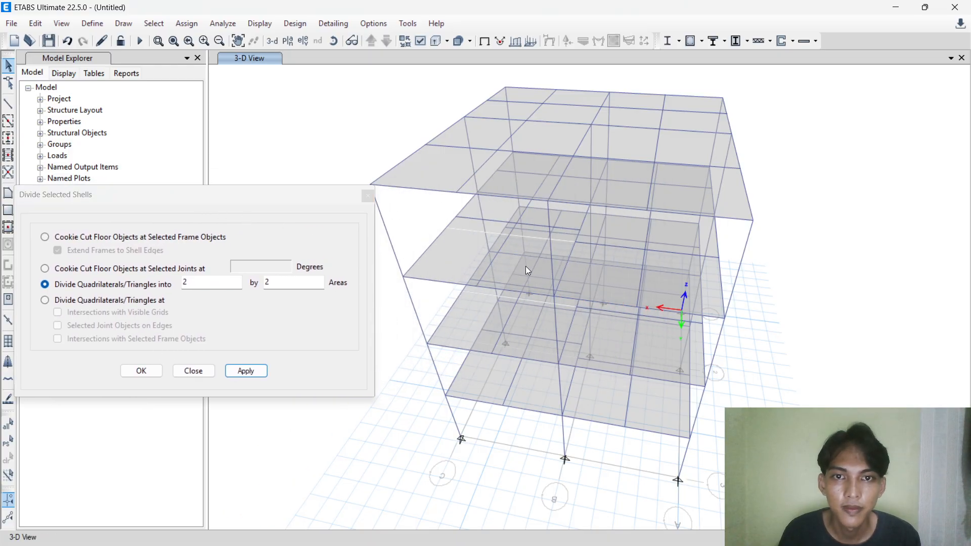
{"action": "left_click", "coordinate": [440, 255]}
{"action": "key", "text": "ctrl+q"}
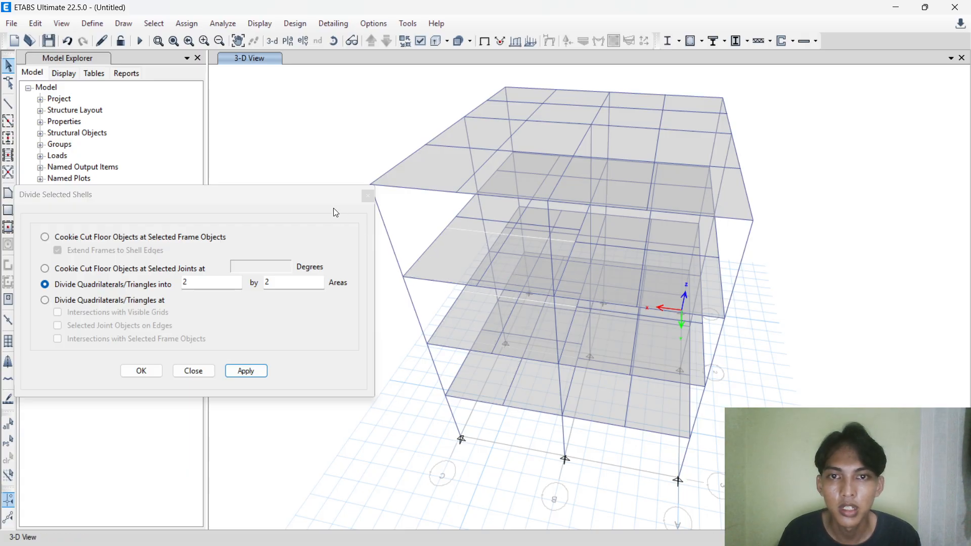
{"action": "left_click", "coordinate": [67, 40]}
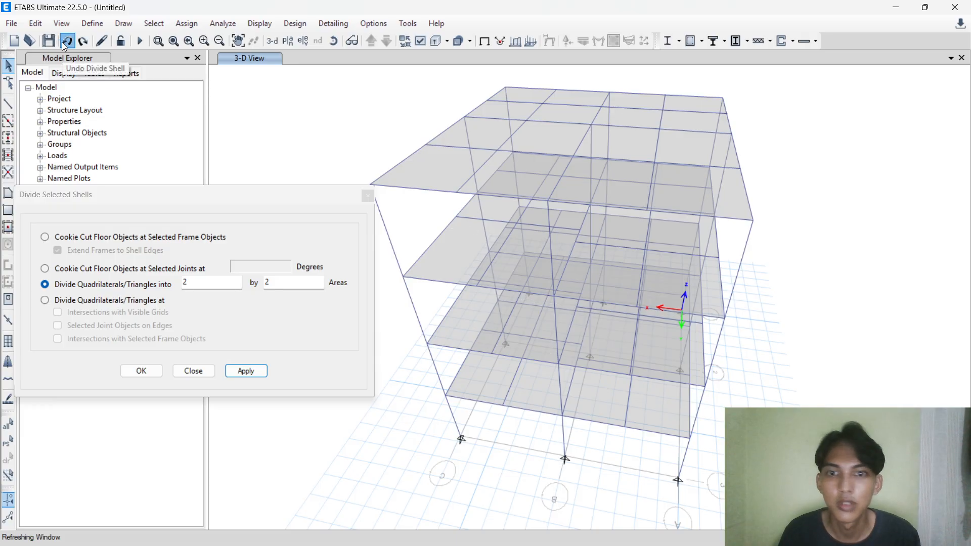
Choose Cookie Cut Floor Objects at Selected Frame Objects with frames extended to shell edges, and select the three floor slabs of bay B-C/2-3.
{"action": "left_click", "coordinate": [45, 237]}
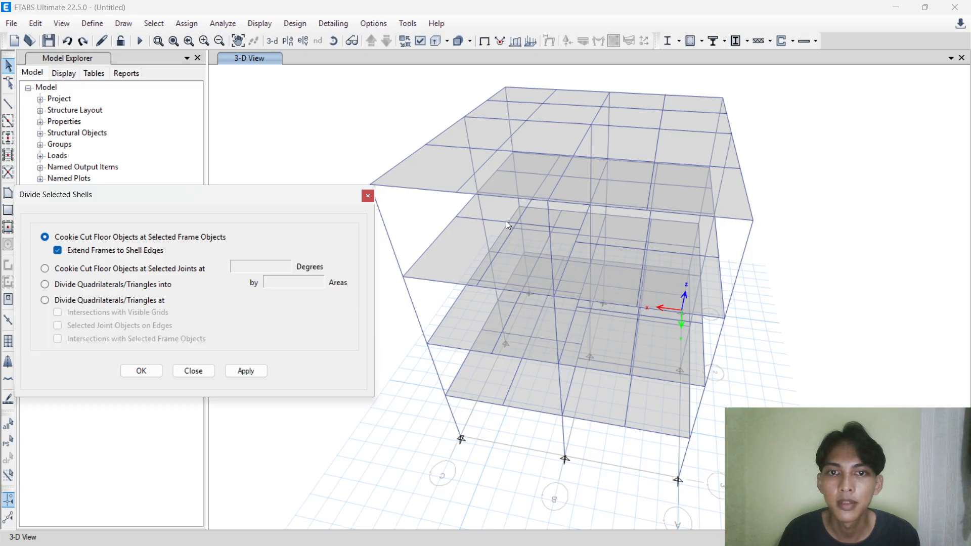
{"action": "left_click", "coordinate": [455, 250]}
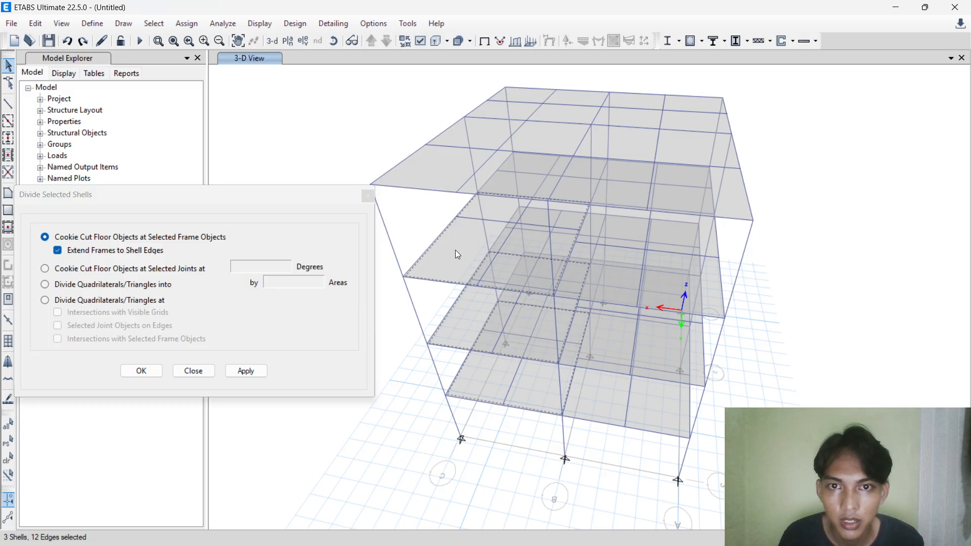
Cookie-cut the selected floor shells at the beams crossing them, with frames extended to the shell edges.
{"action": "left_click", "coordinate": [521, 218]}
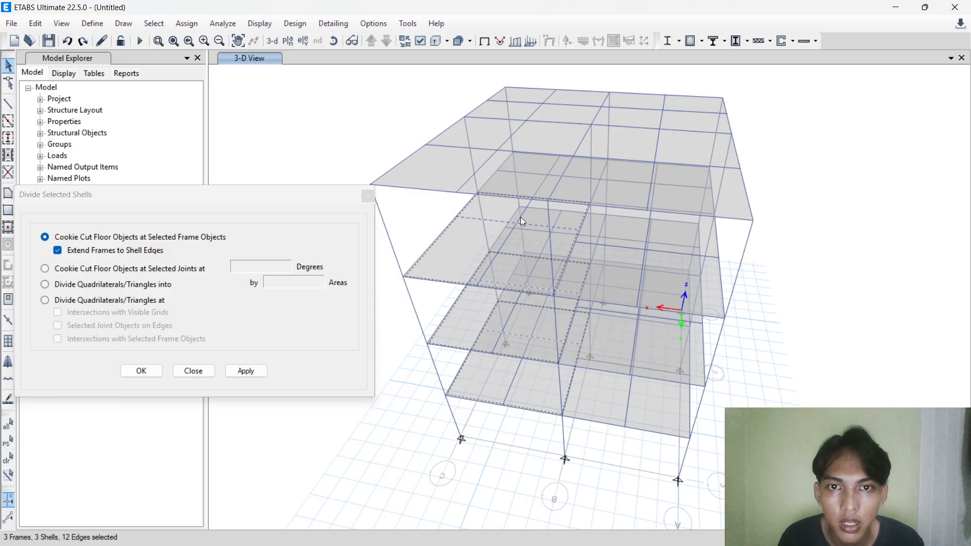
{"action": "left_click", "coordinate": [508, 239]}
{"action": "left_click", "coordinate": [247, 371]}
{"action": "left_click", "coordinate": [194, 371]}
Delete the front floor panel between the secondary beam and grid B on the three lower floors to form the stair opening.
{"action": "left_click", "coordinate": [523, 258]}
{"action": "key", "text": "Escape"}
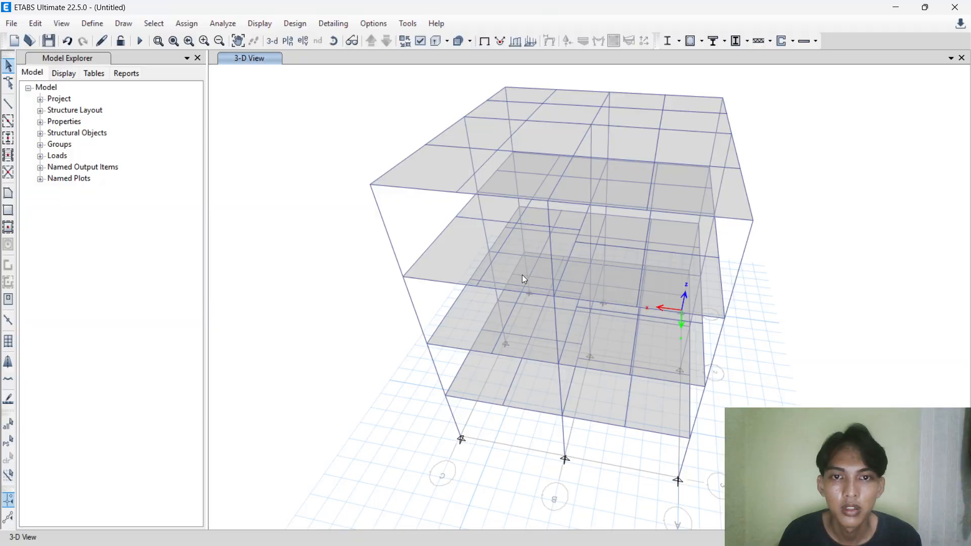
{"action": "left_click", "coordinate": [511, 280]}
{"action": "key", "text": "Escape"}
{"action": "left_click", "coordinate": [525, 353]}
{"action": "key", "text": "Escape"}
{"action": "left_click", "coordinate": [537, 396]}
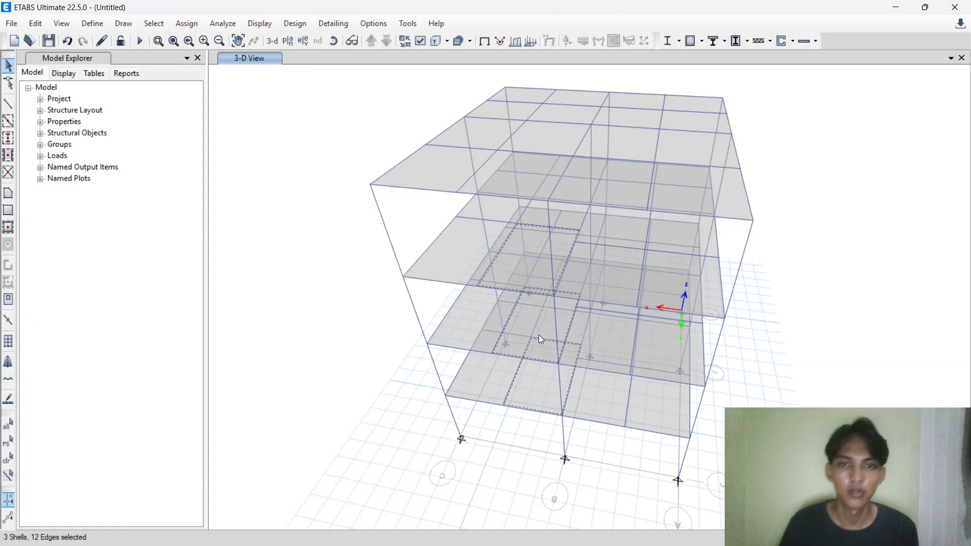
{"action": "key", "text": "Delete"}
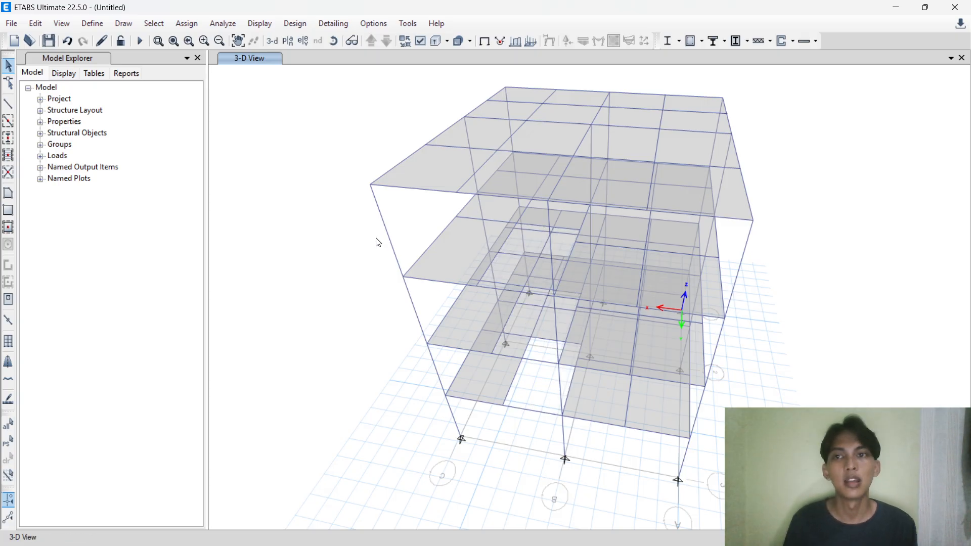
Replicate the lowest-storey front column on grid B linearly with dx 1,5 m, dy 0 m and number 2.
{"action": "left_click", "coordinate": [330, 44]}
{"action": "left_click_drag", "start_coordinate": [397, 336], "coordinate": [391, 247]}
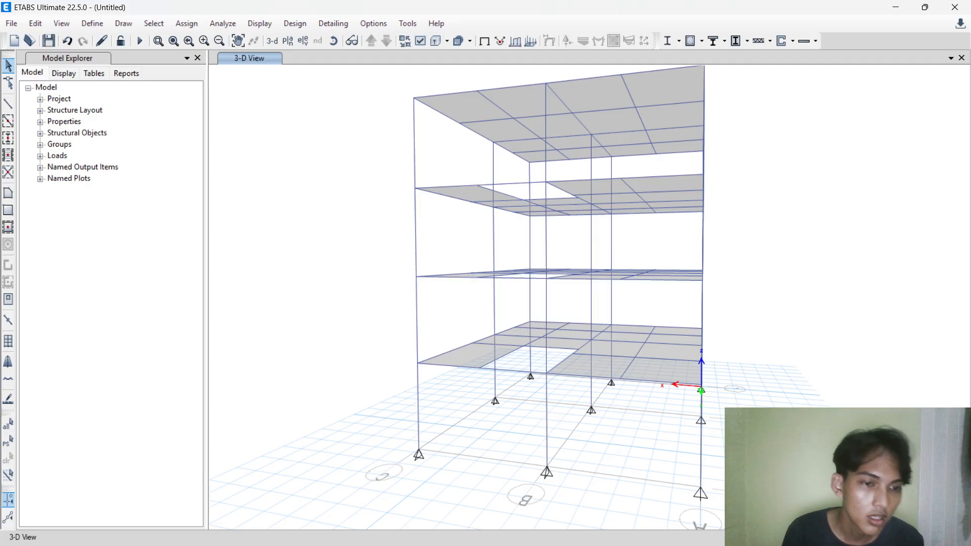
{"action": "left_click", "coordinate": [547, 411]}
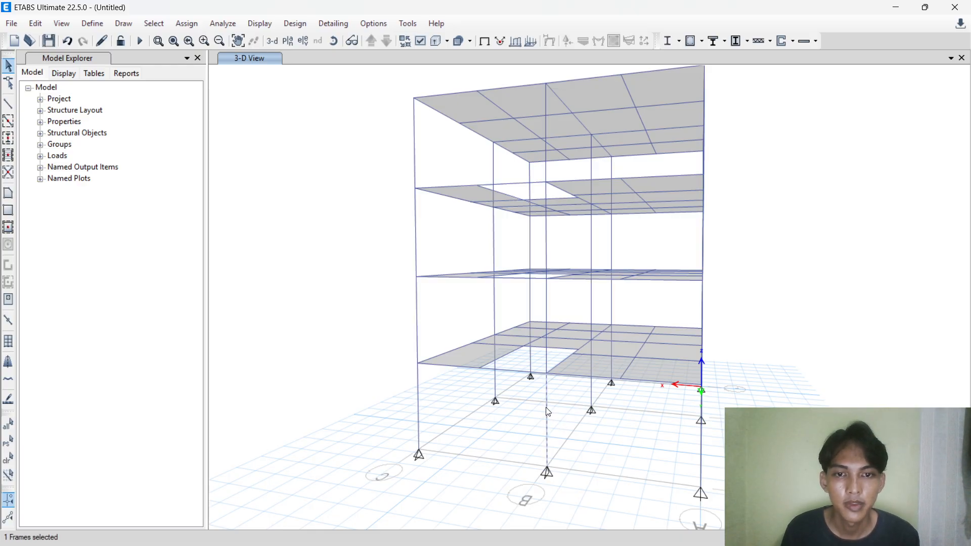
{"action": "key", "text": "ctrl+r"}
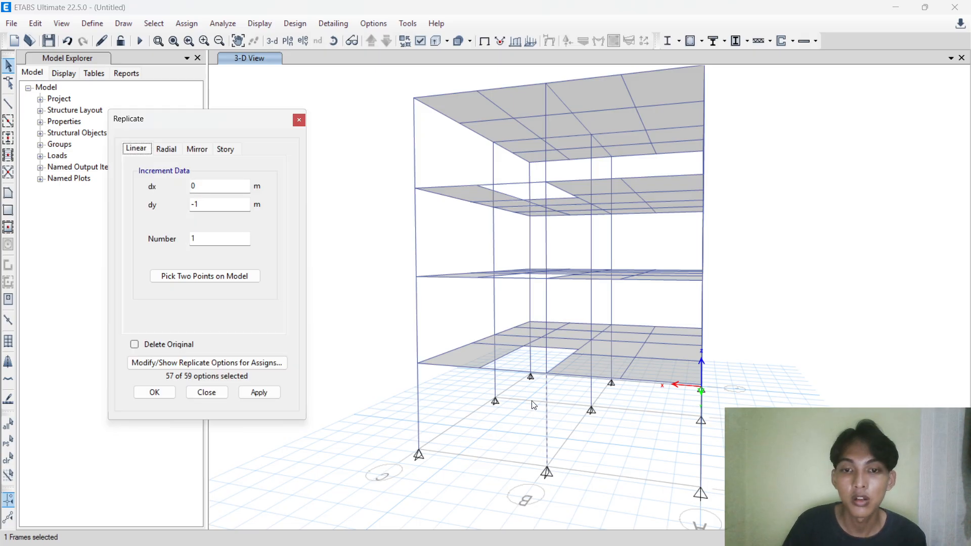
{"action": "double_click", "coordinate": [215, 203]}
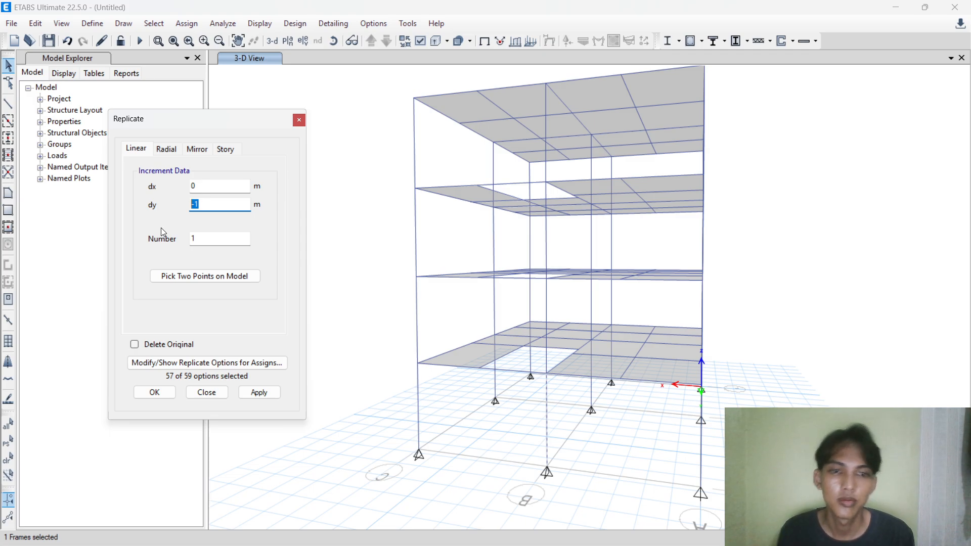
{"action": "left_click", "coordinate": [6, 158]}
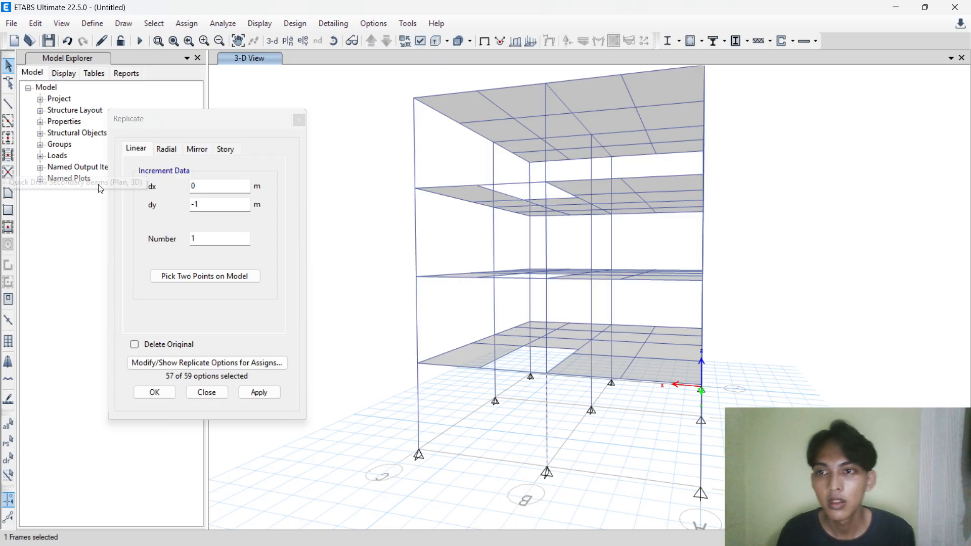
{"action": "double_click", "coordinate": [213, 204]}
{"action": "type", "text": "0"}
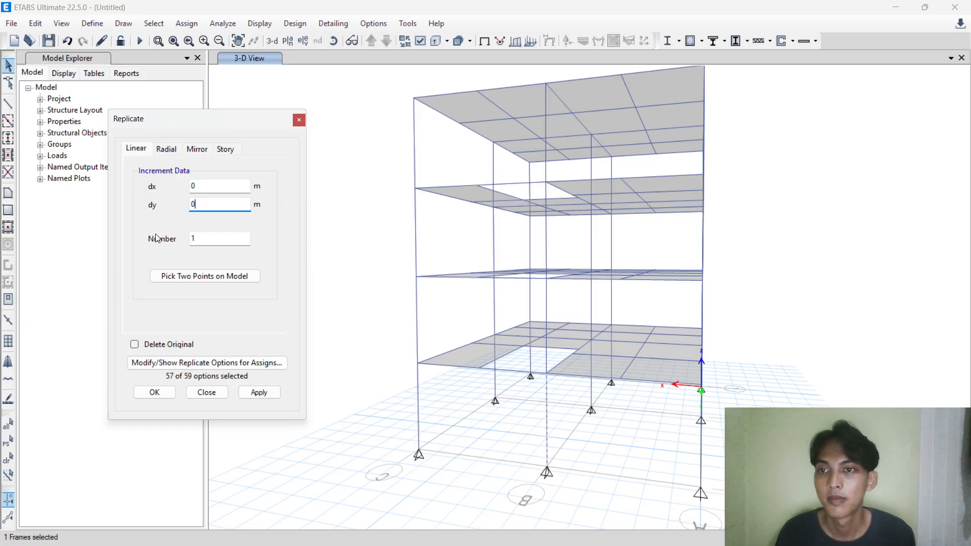
{"action": "left_click_drag", "start_coordinate": [202, 186], "coordinate": [180, 186]}
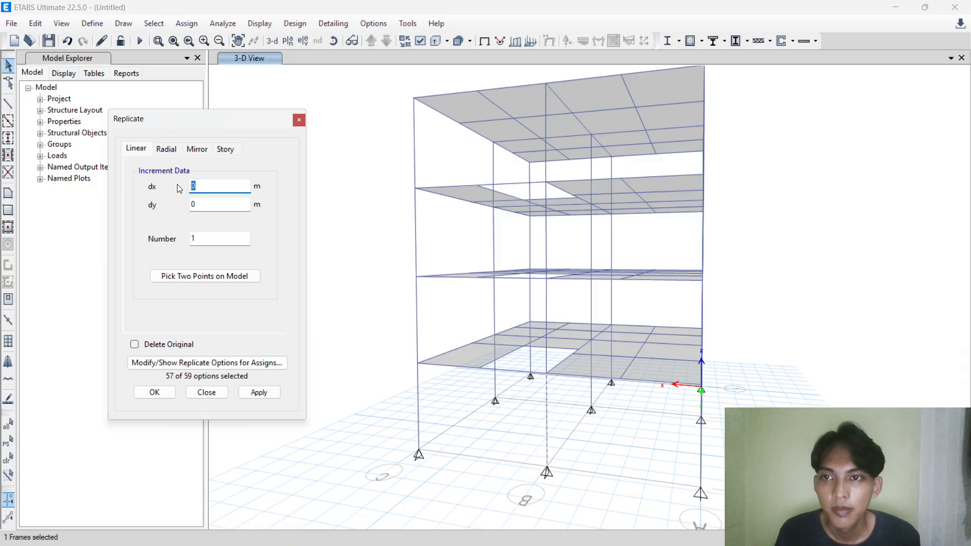
{"action": "type", "text": "1,"}
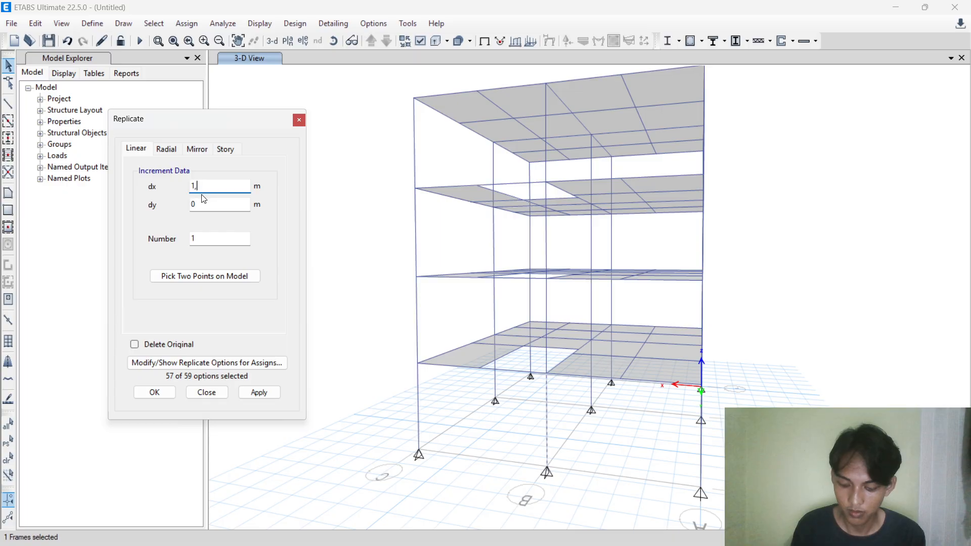
{"action": "type", "text": "5"}
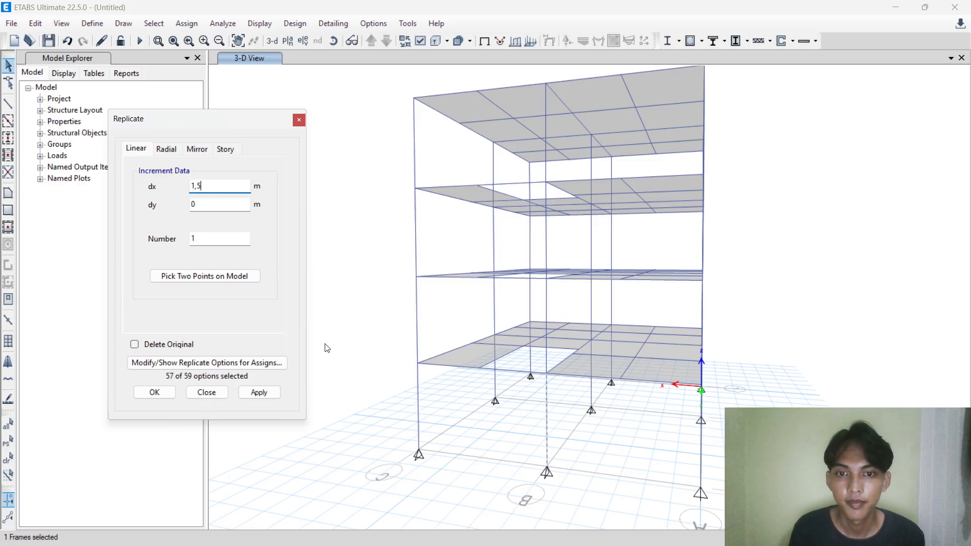
{"action": "left_click", "coordinate": [254, 393]}
{"action": "double_click", "coordinate": [203, 239]}
{"action": "type", "text": "2"}
{"action": "left_click", "coordinate": [270, 393]}
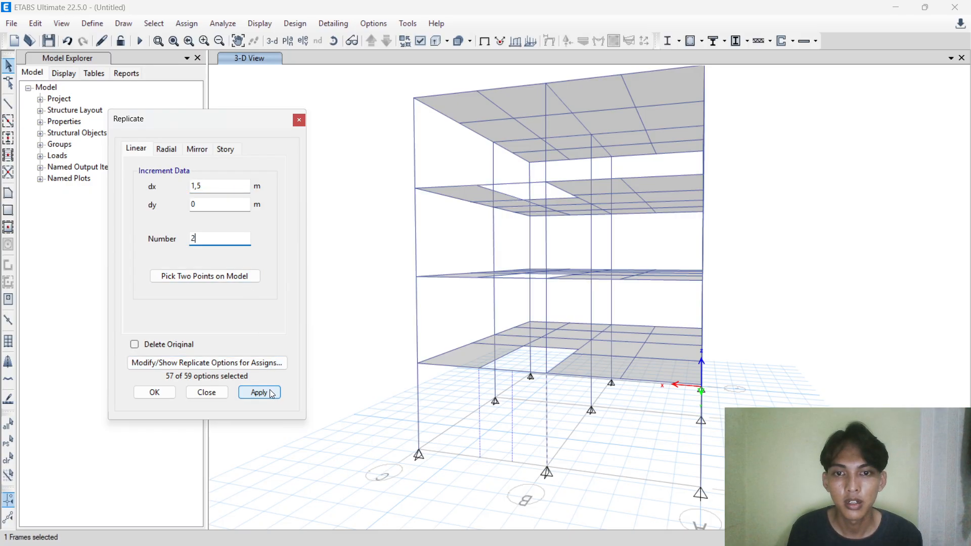
{"action": "left_click", "coordinate": [253, 394]}
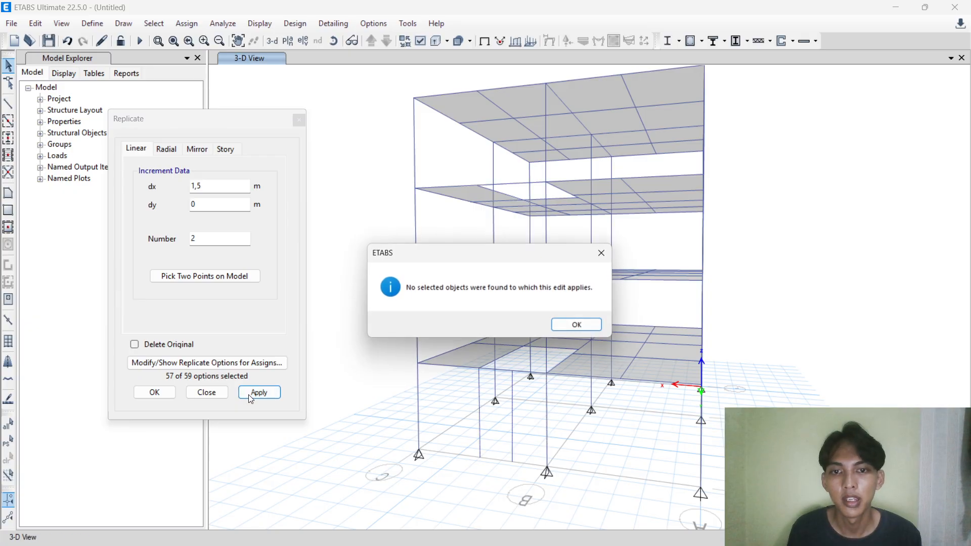
{"action": "left_click", "coordinate": [577, 326]}
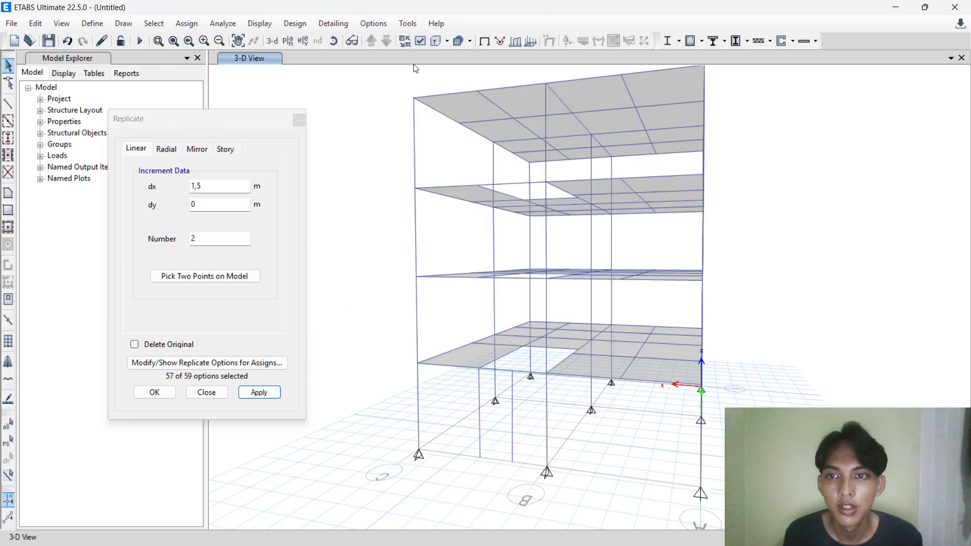
Replicate the three front columns at the stair opening linearly with dx 0 m, dy -1,5 m and number 1.
{"action": "left_click", "coordinate": [334, 41]}
{"action": "left_click_drag", "start_coordinate": [456, 421], "coordinate": [482, 447]}
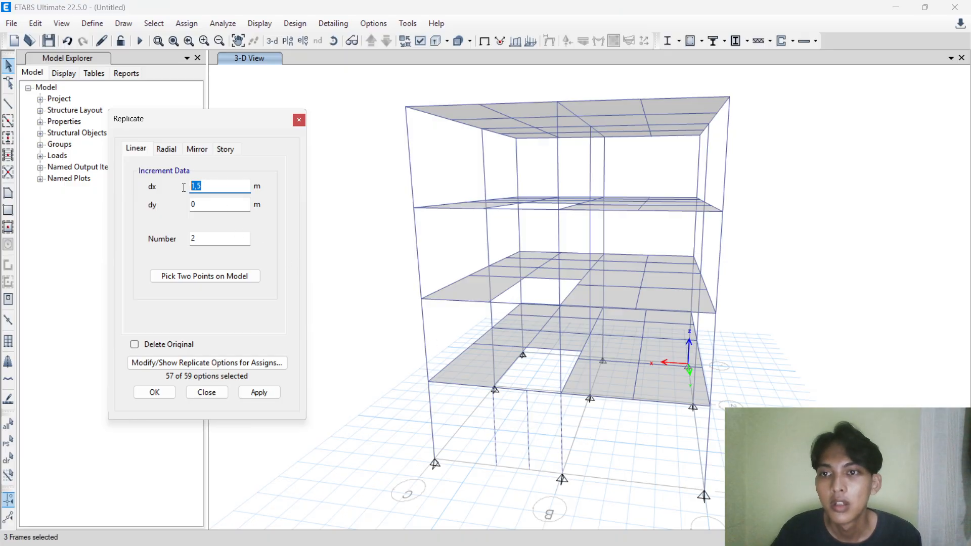
{"action": "type", "text": "0"}
{"action": "left_click", "coordinate": [203, 204]}
{"action": "type", "text": "-"}
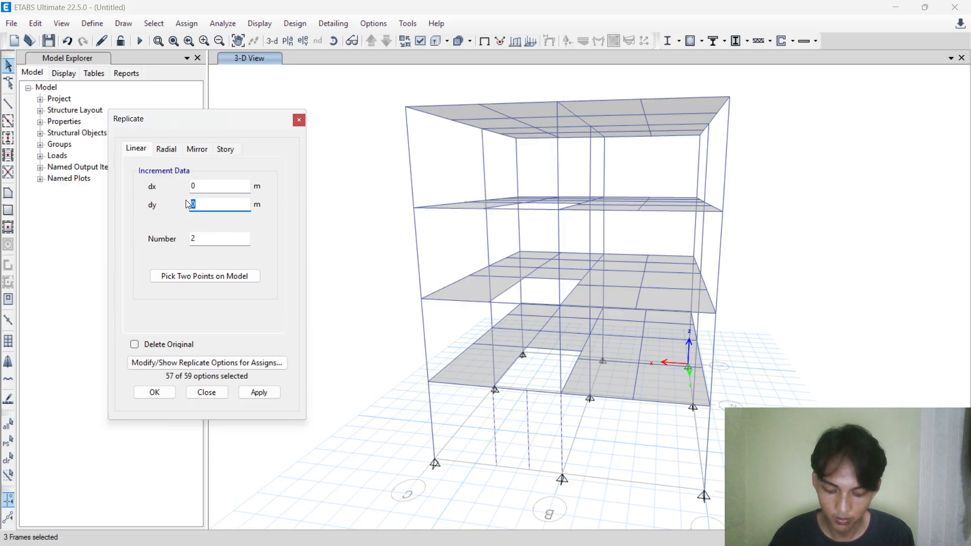
{"action": "type", "text": "3"}
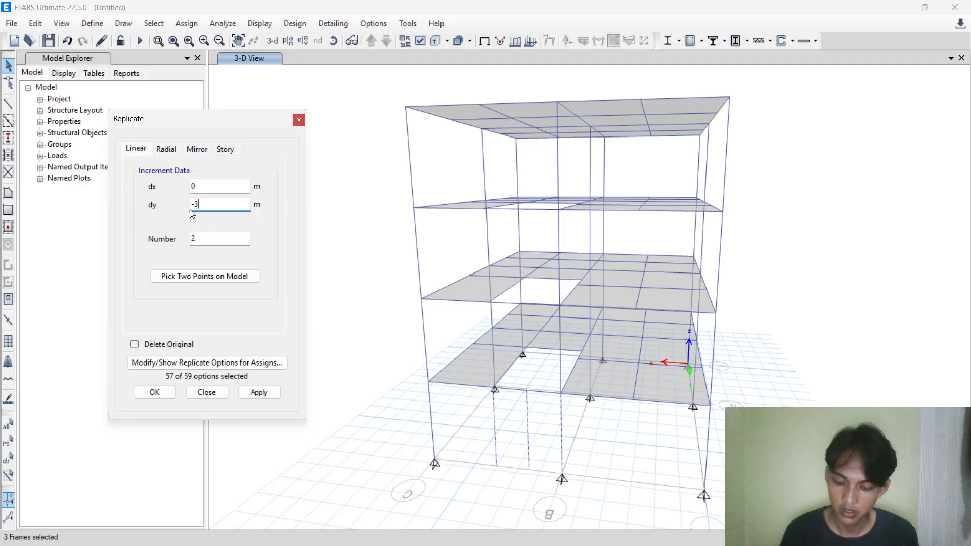
{"action": "key", "text": "BackSpace"}
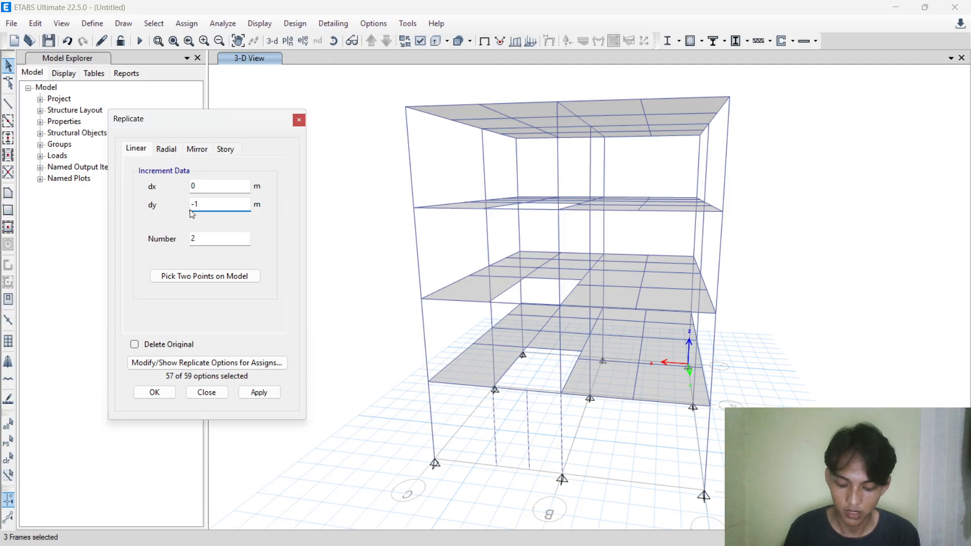
{"action": "left_click", "coordinate": [259, 393]}
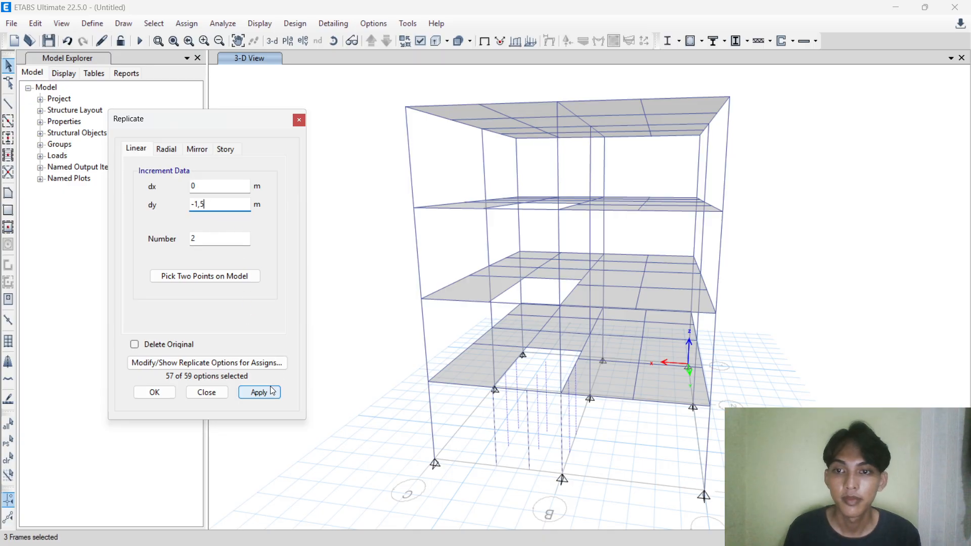
{"action": "double_click", "coordinate": [220, 239]}
{"action": "type", "text": "1"}
{"action": "left_click", "coordinate": [261, 393]}
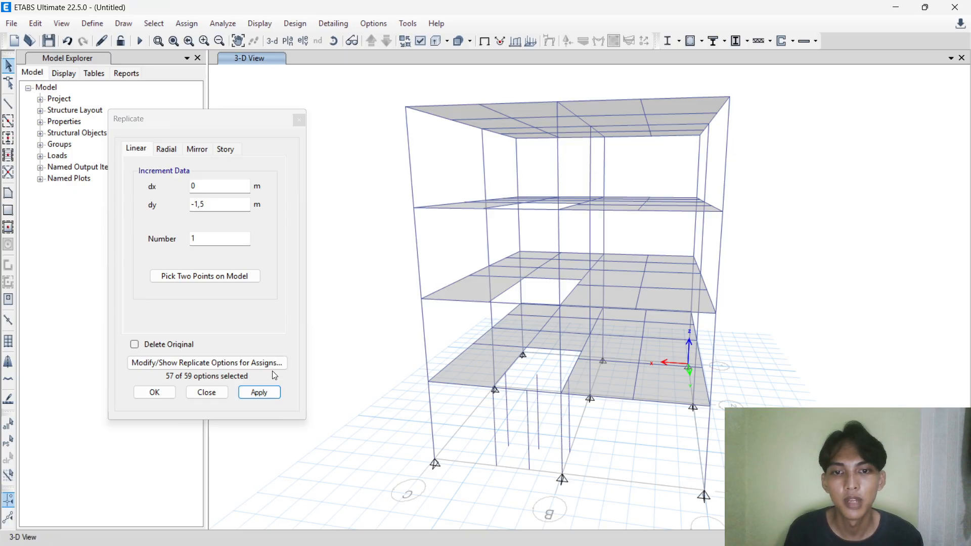
Replicate the three newly copied inner columns linearly with dy -3,1 m and number 1, closing the Replicate dialog when done.
{"action": "left_click", "coordinate": [334, 41]}
{"action": "left_click_drag", "start_coordinate": [414, 370], "coordinate": [575, 401]}
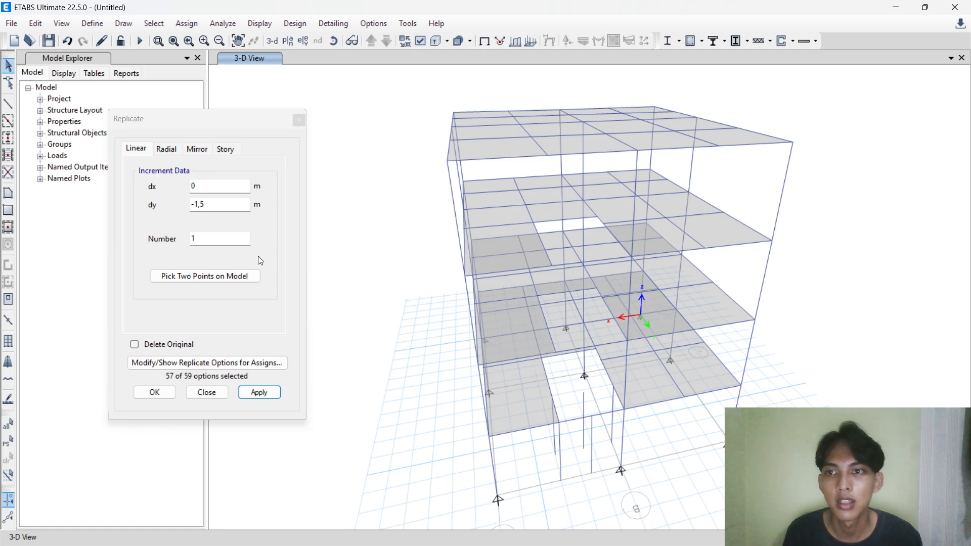
{"action": "left_click", "coordinate": [220, 205]}
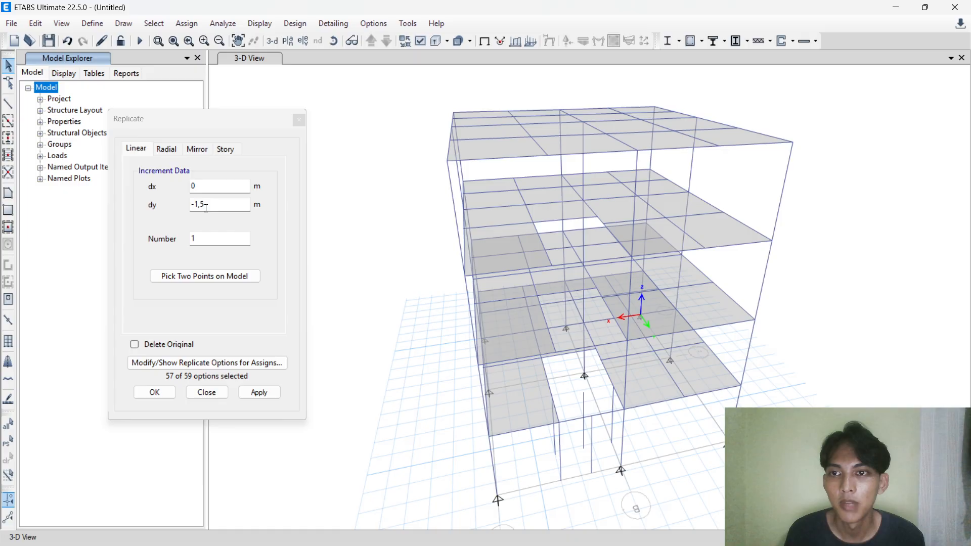
{"action": "left_click", "coordinate": [196, 203]}
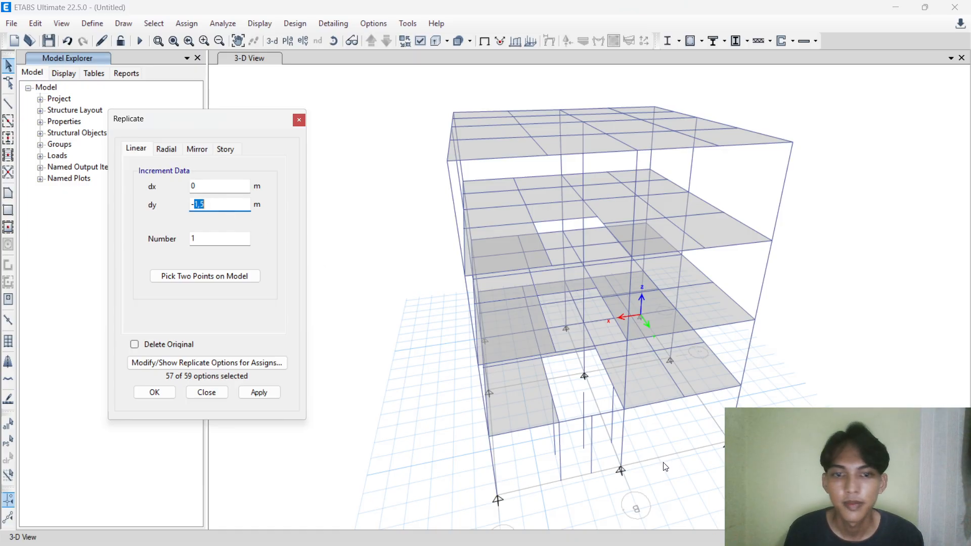
{"action": "left_click", "coordinate": [333, 41]}
{"action": "left_click_drag", "start_coordinate": [393, 261], "coordinate": [489, 312]}
{"action": "left_click", "coordinate": [603, 395]}
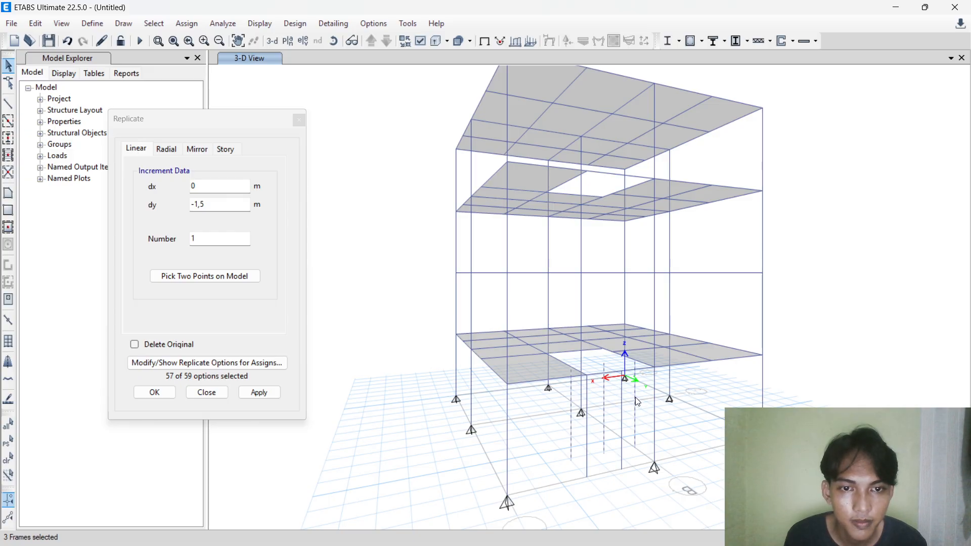
{"action": "double_click", "coordinate": [197, 201]}
{"action": "type", "text": "3,1"}
{"action": "left_click", "coordinate": [259, 393]}
{"action": "left_click", "coordinate": [265, 394]}
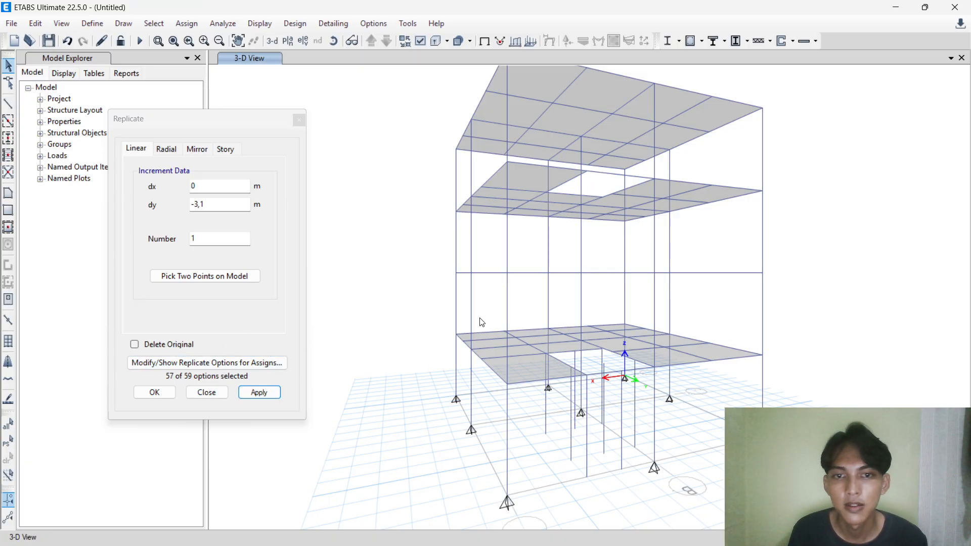
{"action": "left_click", "coordinate": [333, 41]}
{"action": "left_click_drag", "start_coordinate": [418, 273], "coordinate": [425, 403]}
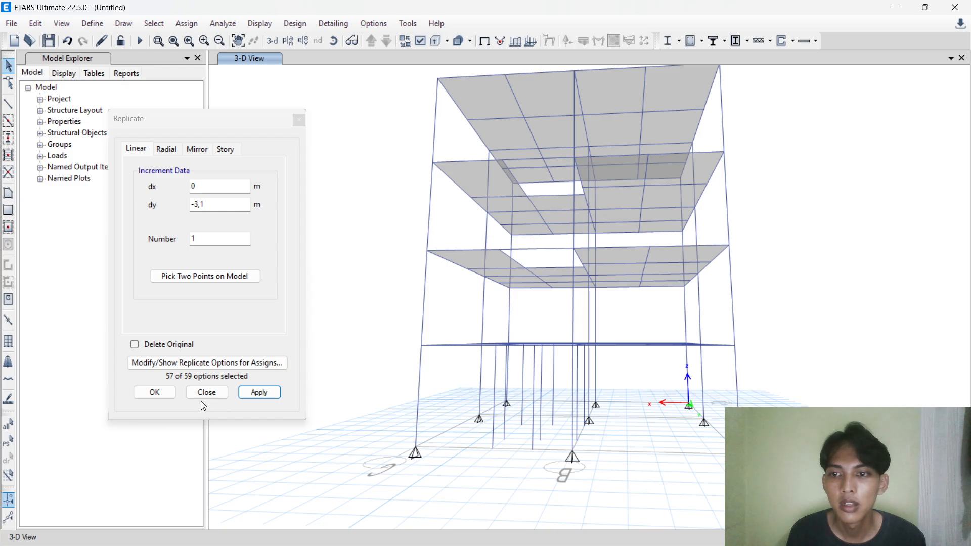
{"action": "left_click", "coordinate": [172, 393]}
Select the nine lowest-storey columns around the stair opening and show only these objects.
{"action": "left_click", "coordinate": [334, 40]}
{"action": "left_click_drag", "start_coordinate": [329, 93], "coordinate": [355, 258]}
{"action": "left_click_drag", "start_coordinate": [583, 399], "coordinate": [493, 410]}
{"action": "left_click", "coordinate": [333, 43]}
{"action": "left_click_drag", "start_coordinate": [351, 273], "coordinate": [353, 261]}
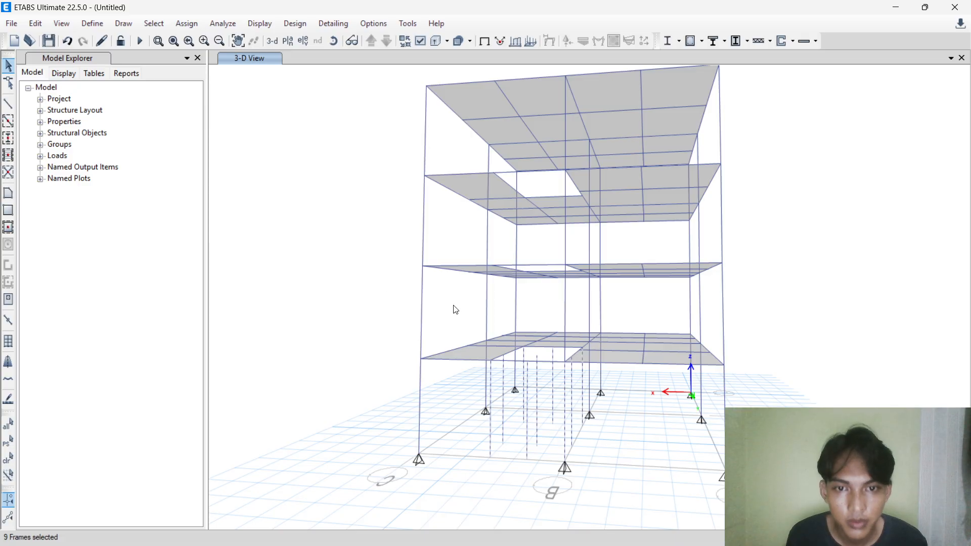
{"action": "right_click", "coordinate": [289, 231]}
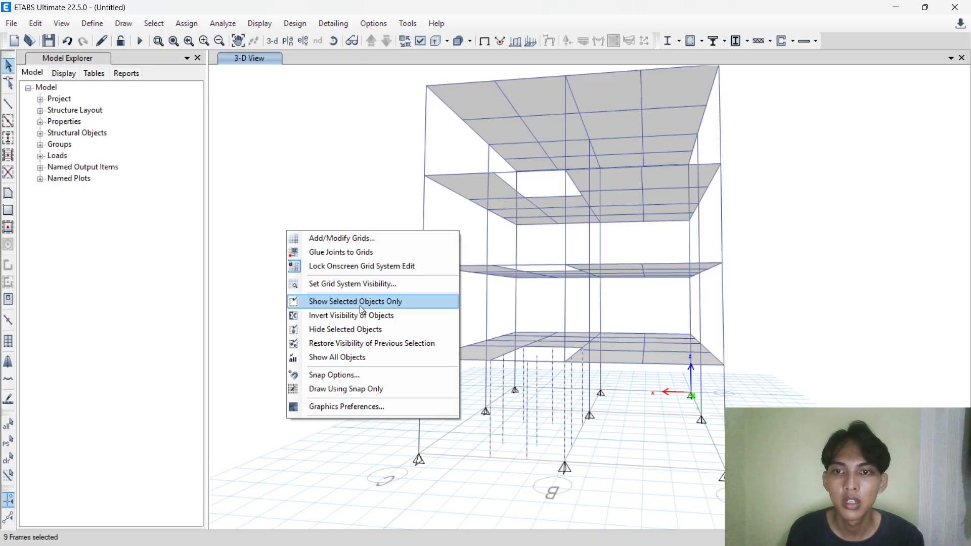
{"action": "left_click", "coordinate": [311, 302]}
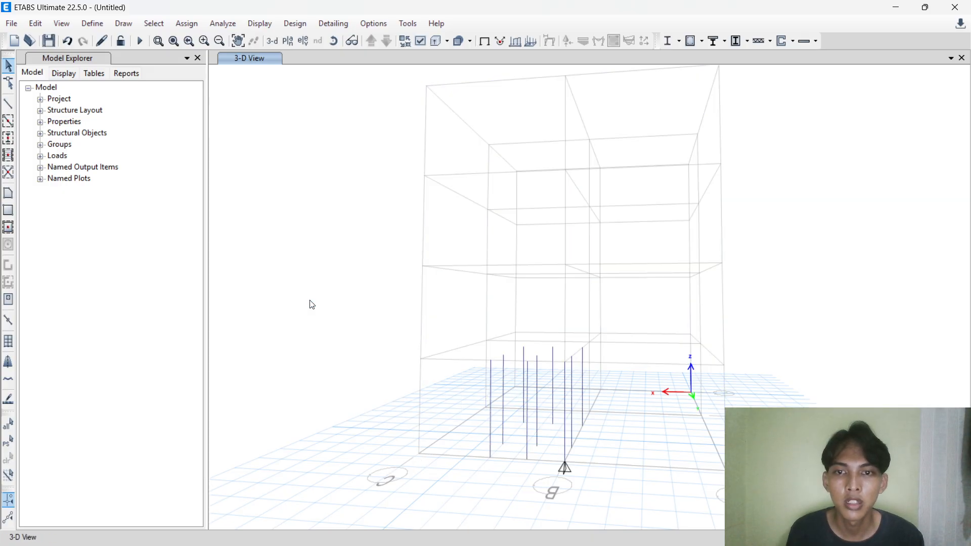
Start drawing a floor/wall area in the 3-D view with the property set to TANGGA.
{"action": "left_click", "coordinate": [334, 40]}
{"action": "left_click_drag", "start_coordinate": [390, 423], "coordinate": [310, 442]}
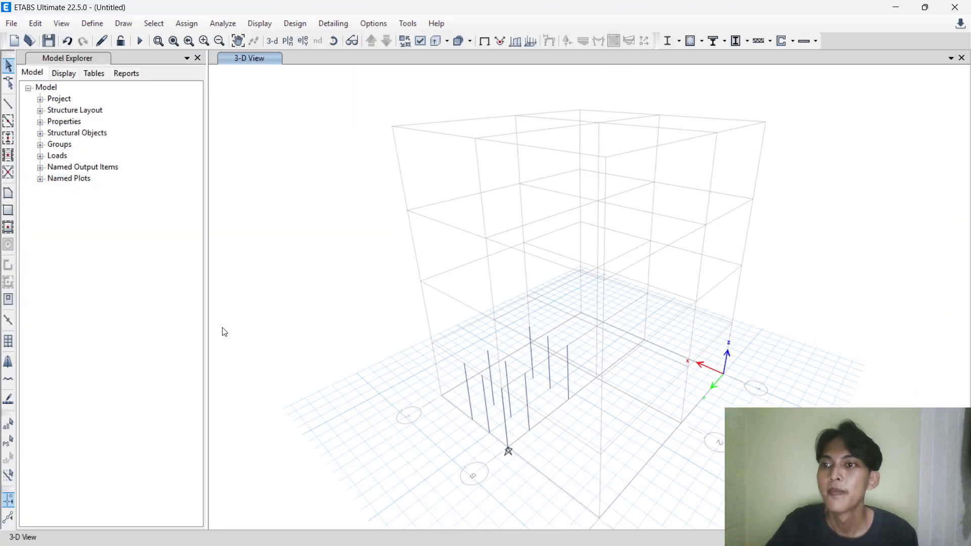
{"action": "left_click", "coordinate": [8, 193]}
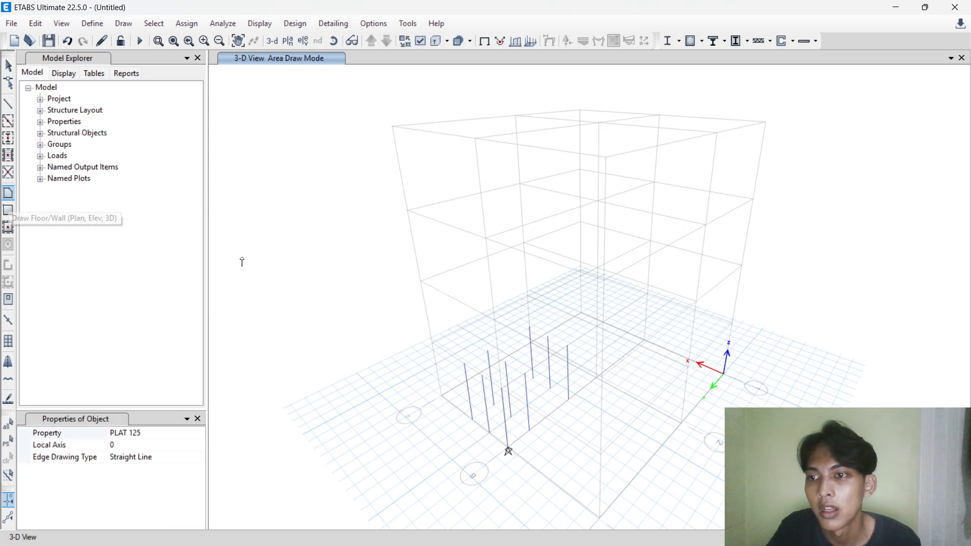
{"action": "left_click", "coordinate": [158, 434]}
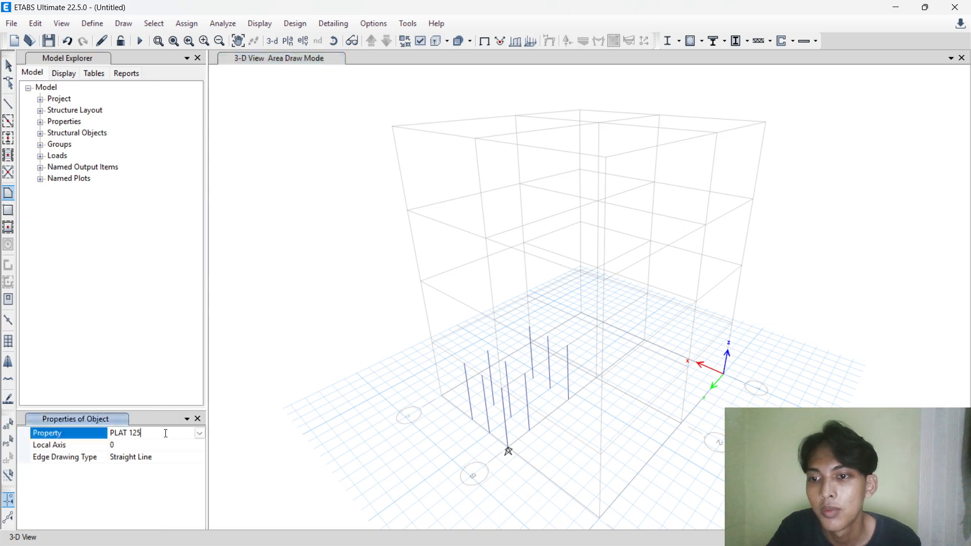
{"action": "left_click", "coordinate": [200, 434]}
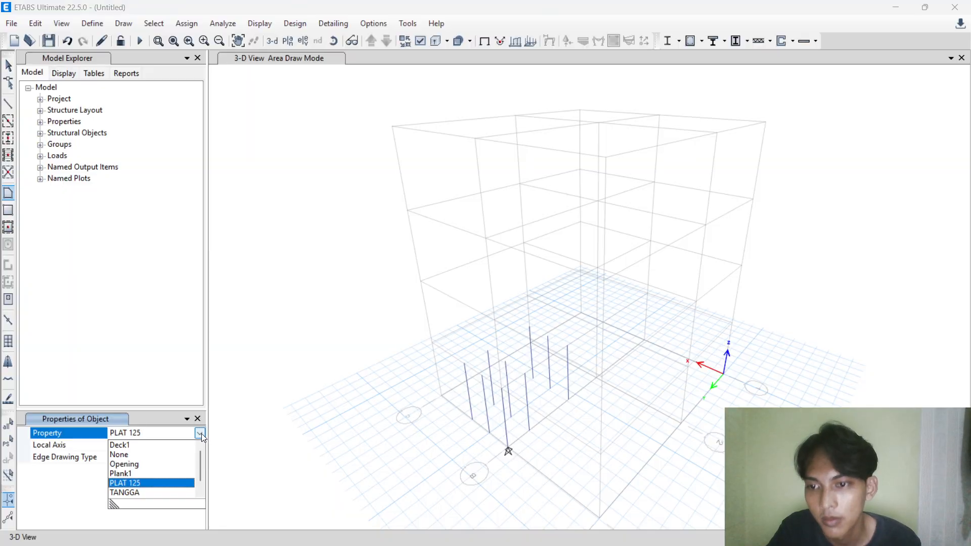
{"action": "left_click", "coordinate": [131, 492]}
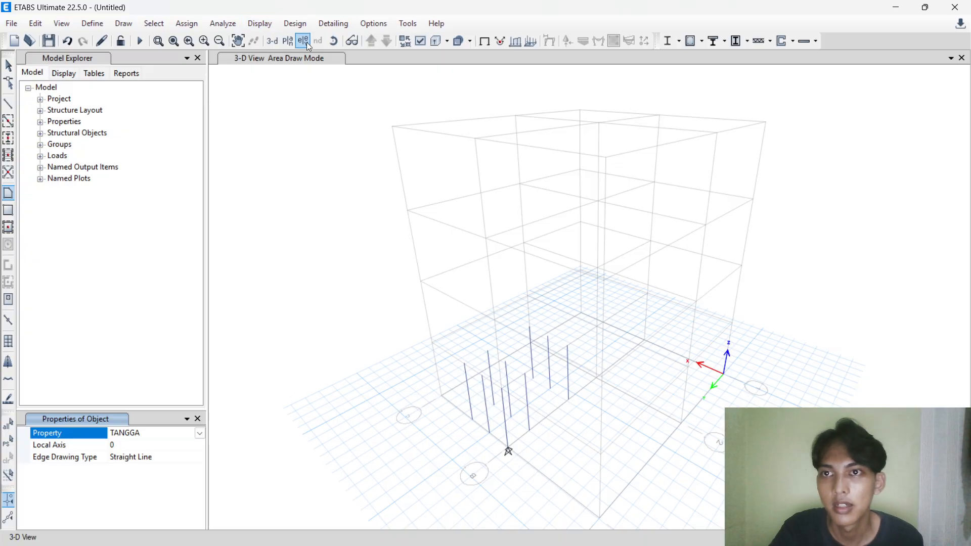
{"action": "left_click", "coordinate": [334, 41]}
{"action": "left_click_drag", "start_coordinate": [334, 385], "coordinate": [395, 403]}
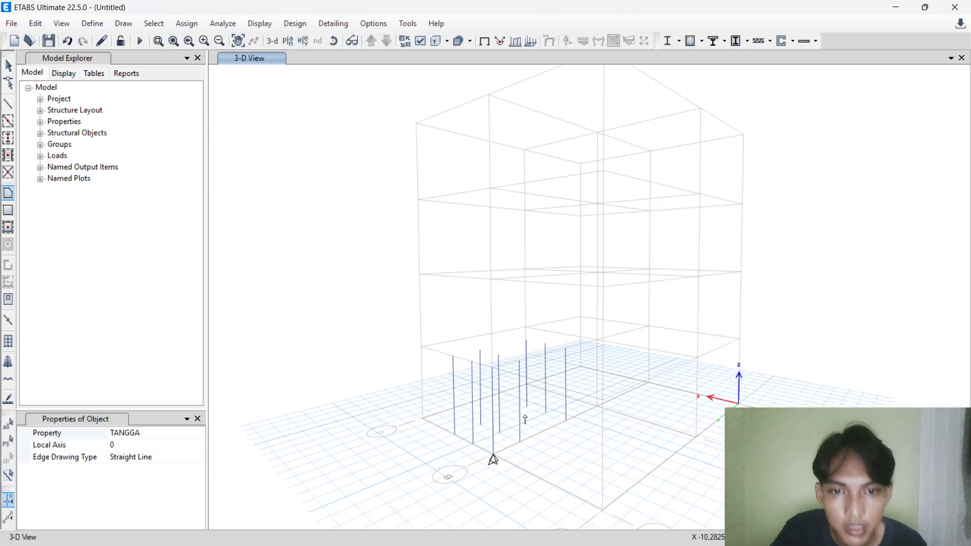
{"action": "left_click", "coordinate": [566, 421]}
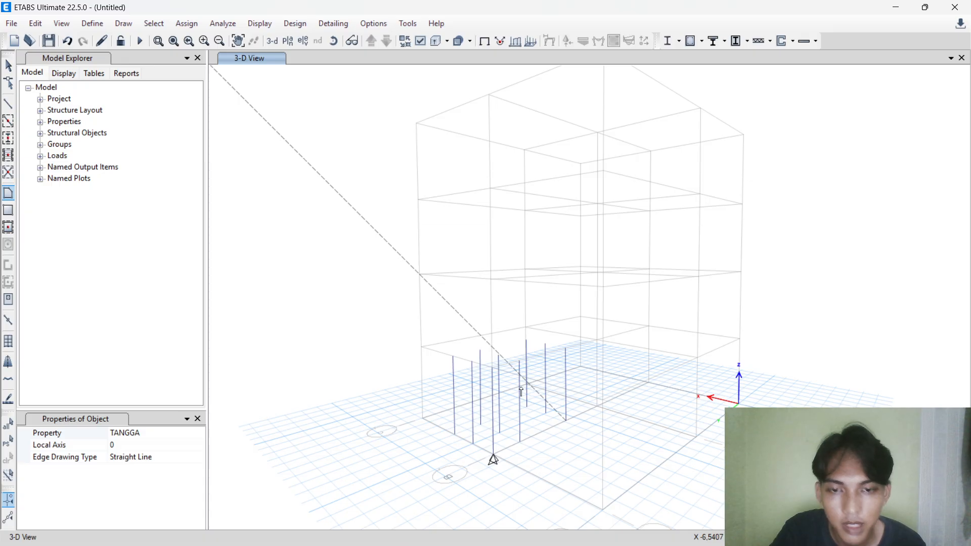
{"action": "key", "text": "Escape"}
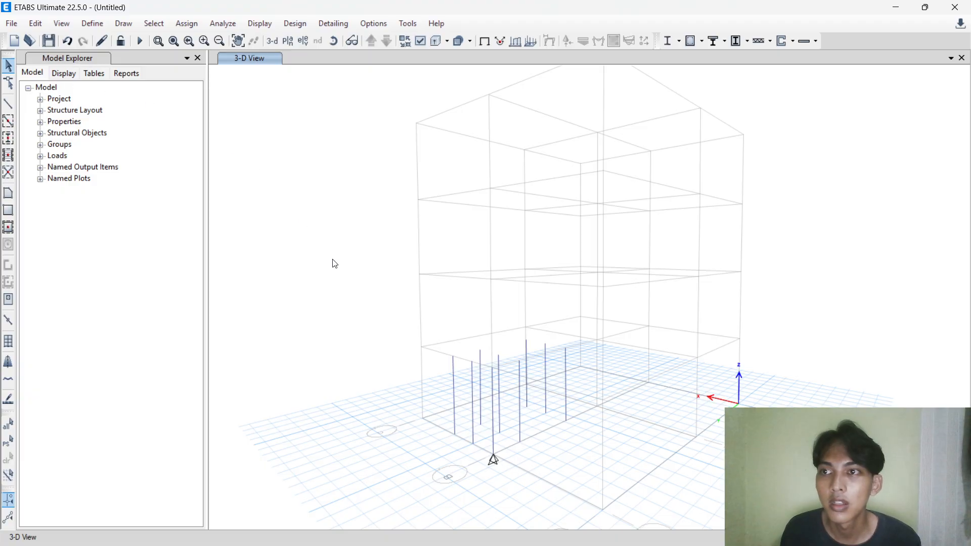
{"action": "left_click_drag", "start_coordinate": [575, 377], "coordinate": [423, 426]}
{"action": "key", "text": "Escape"}
{"action": "left_click_drag", "start_coordinate": [578, 360], "coordinate": [426, 425]}
{"action": "key", "text": "Escape"}
{"action": "left_click_drag", "start_coordinate": [574, 380], "coordinate": [443, 423]}
{"action": "key", "text": "Escape"}
Select the nine columns around the stair opening and divide each into 2 frame objects.
{"action": "left_click_drag", "start_coordinate": [578, 385], "coordinate": [434, 412]}
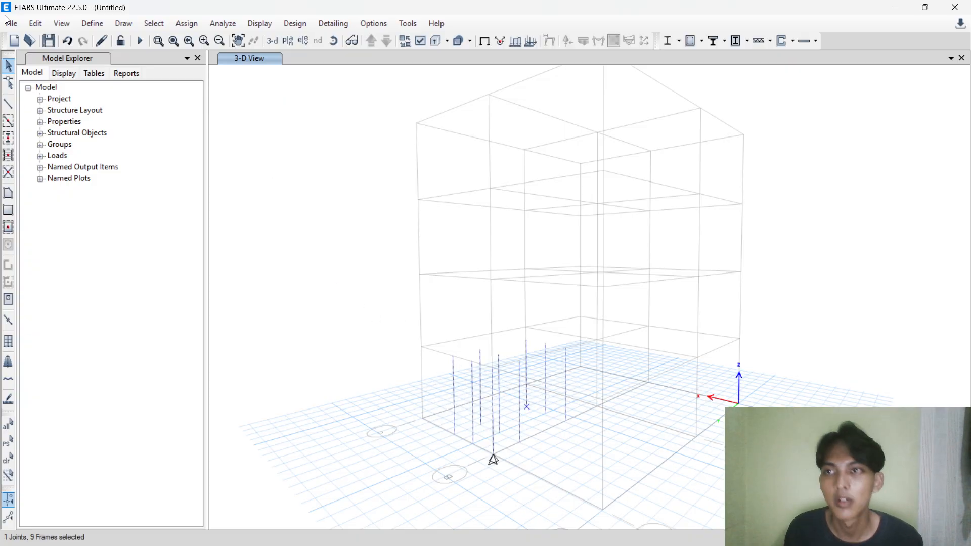
{"action": "left_click", "coordinate": [35, 23]}
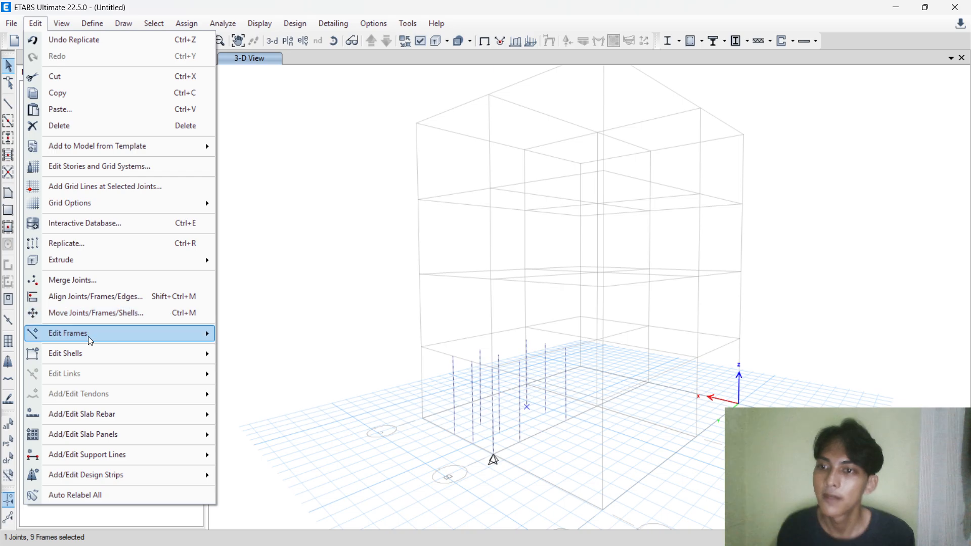
{"action": "mouse_move", "coordinate": [129, 331]}
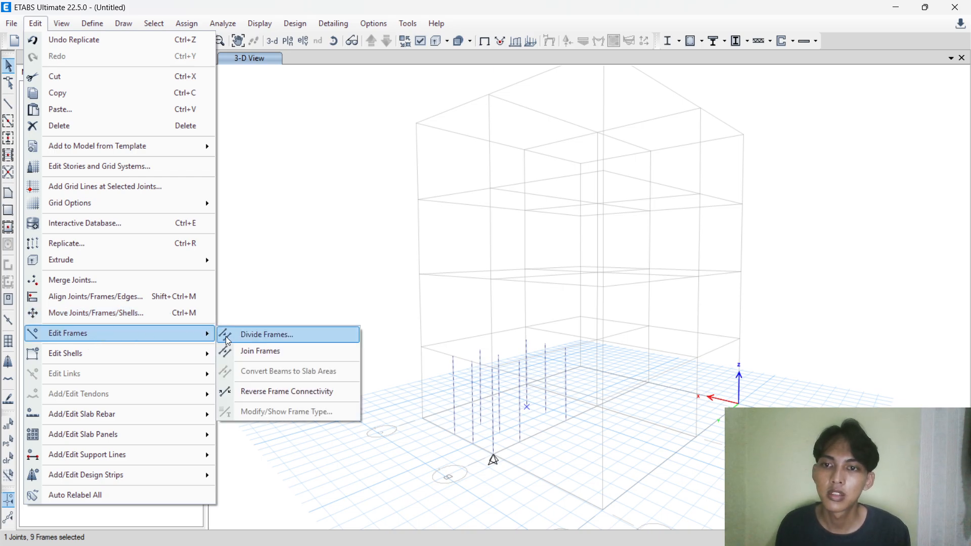
{"action": "left_click", "coordinate": [245, 336]}
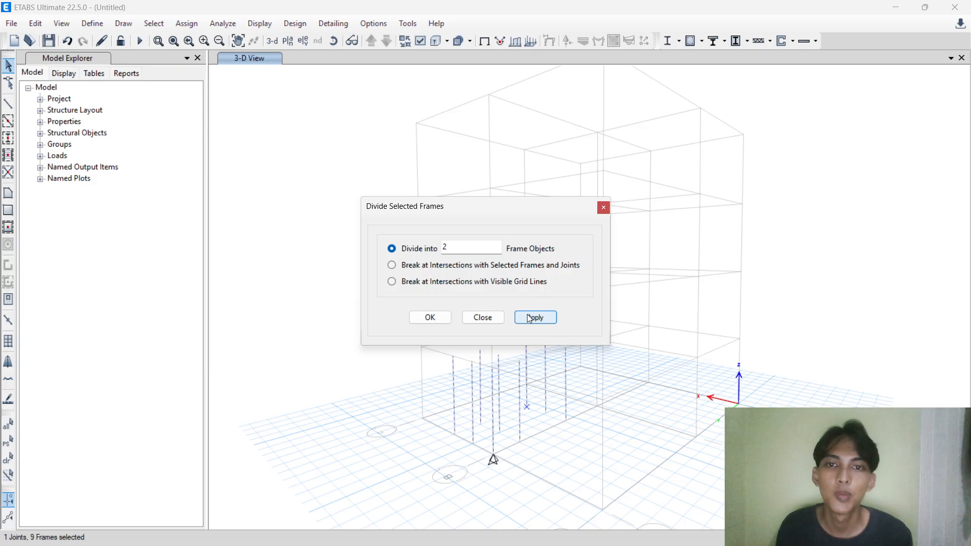
{"action": "left_click", "coordinate": [532, 317]}
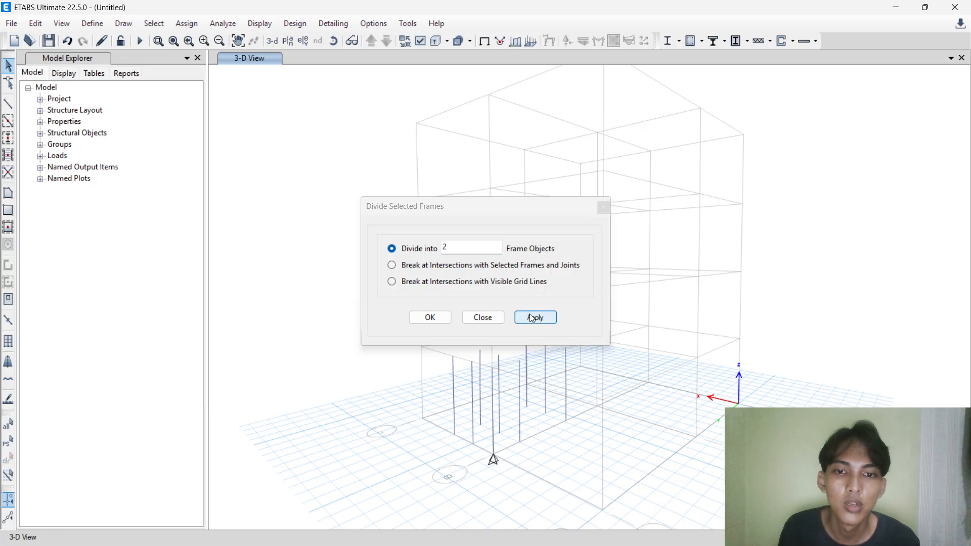
{"action": "left_click", "coordinate": [498, 318]}
Turn off the Invisible option for joint objects in the view, and clear the selection of the divided columns.
{"action": "left_click_drag", "start_coordinate": [604, 354], "coordinate": [428, 420]}
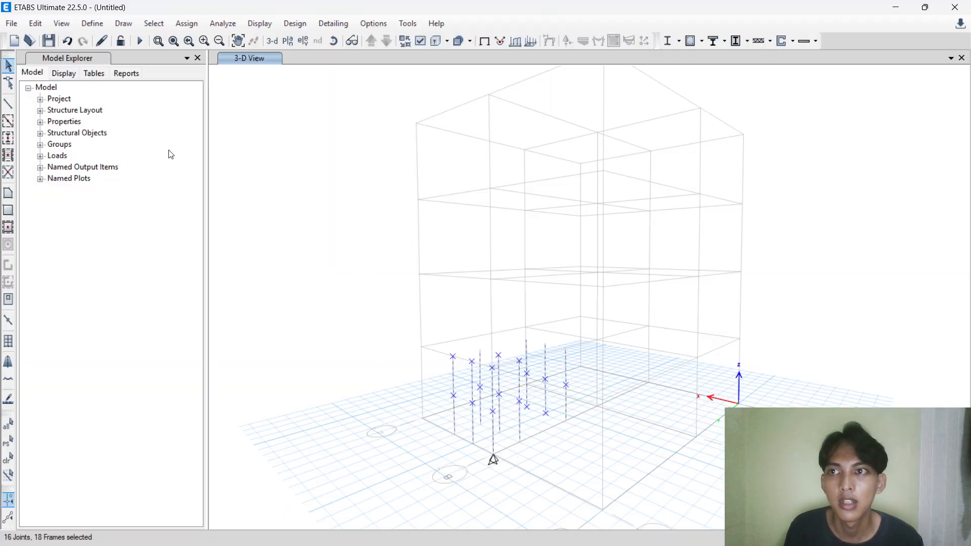
{"action": "left_click", "coordinate": [424, 41]}
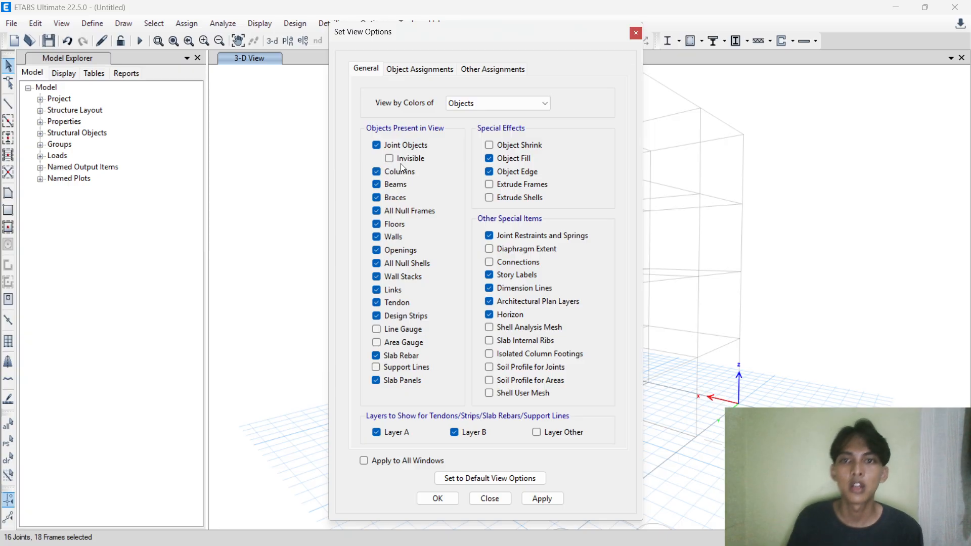
{"action": "left_click", "coordinate": [539, 495]}
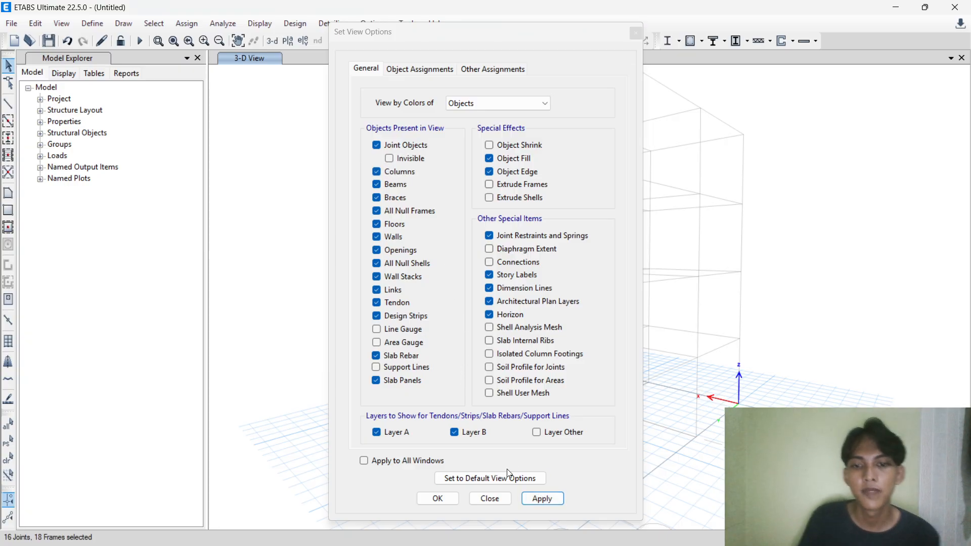
{"action": "left_click", "coordinate": [490, 499]}
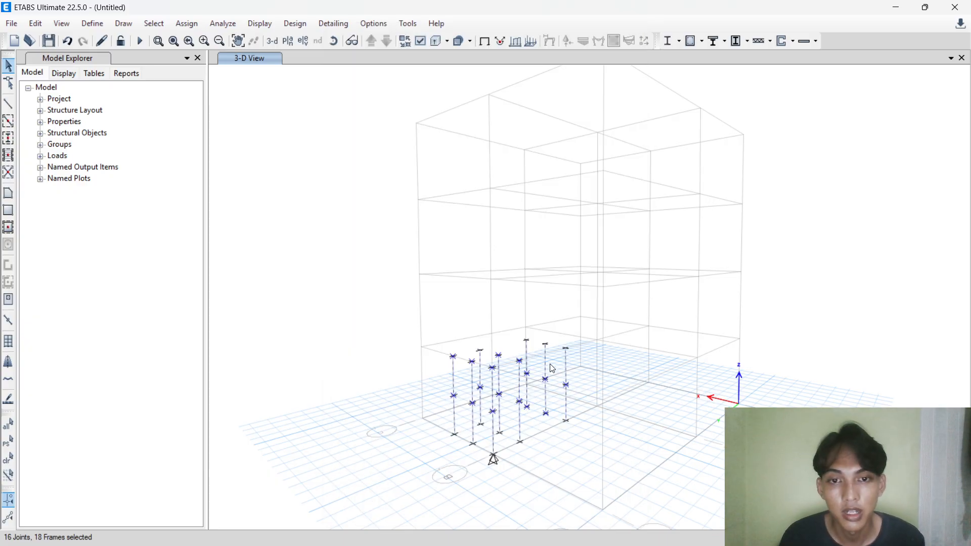
{"action": "key", "text": "ctrl+q"}
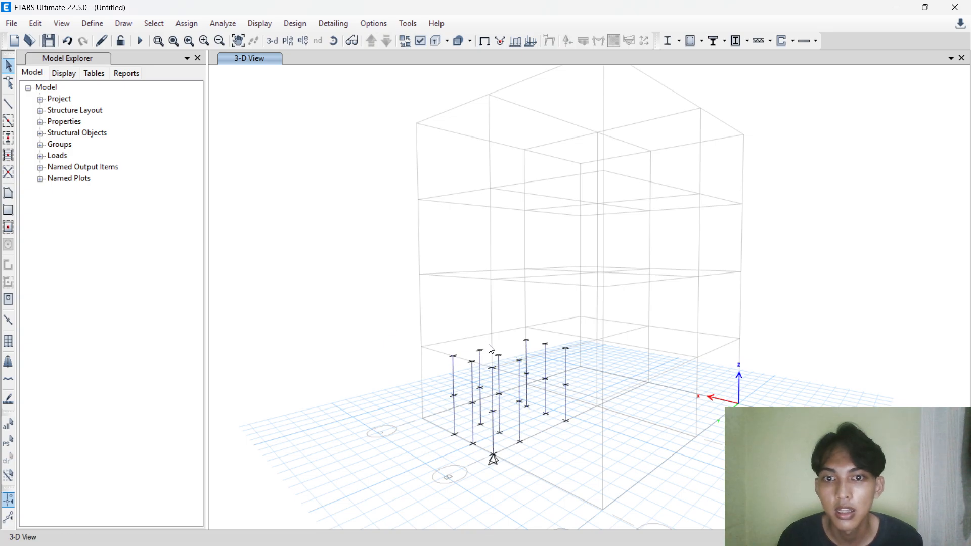
Try to draw a sloping TANGGA slab from the inner columns' base joints to the middle columns' mid-height joints, and delete the resulting shell.
{"action": "left_click", "coordinate": [335, 42]}
{"action": "mouse_move", "coordinate": [377, 301]}
{"action": "left_mouse_down"}
{"action": "mouse_move", "coordinate": [423, 267]}
{"action": "mouse_move", "coordinate": [373, 298]}
{"action": "left_mouse_up"}
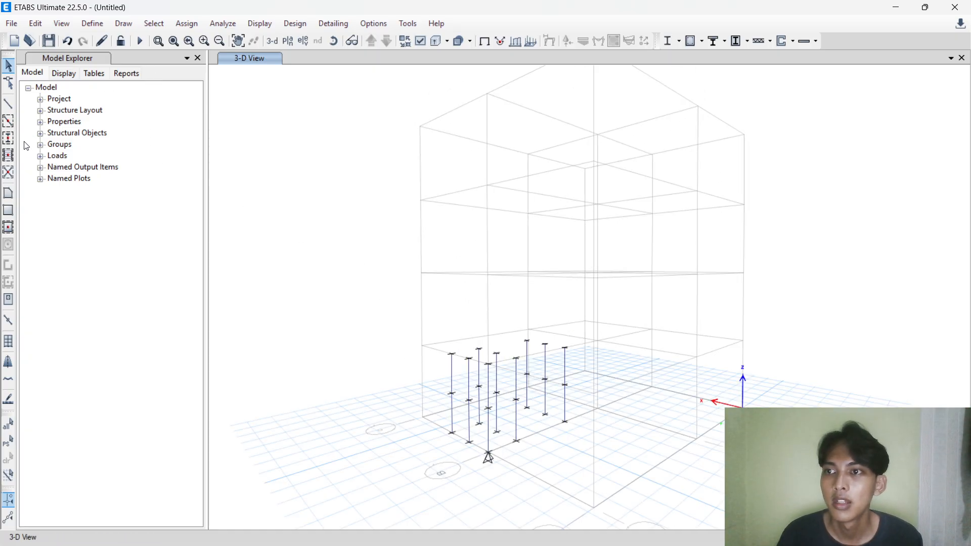
{"action": "left_click", "coordinate": [8, 195]}
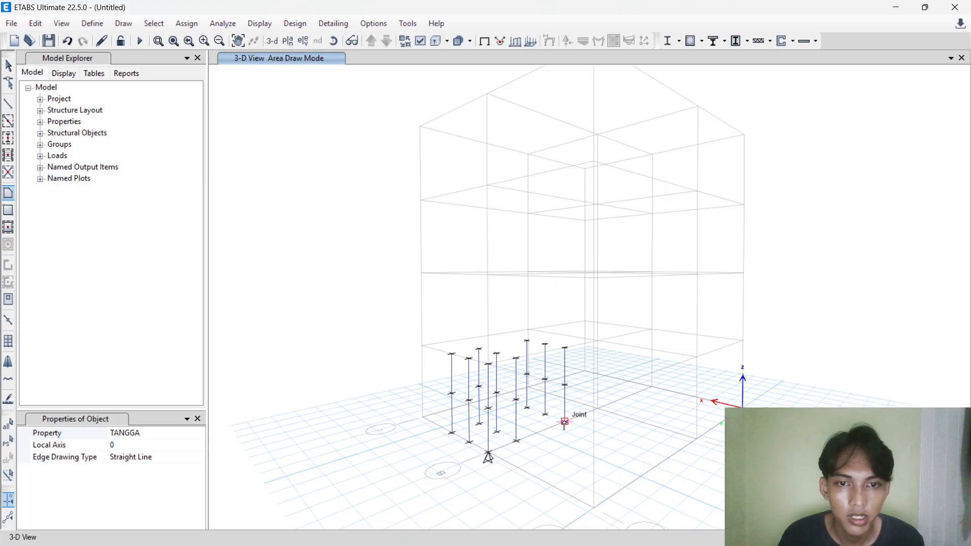
{"action": "left_click", "coordinate": [516, 400]}
{"action": "left_click", "coordinate": [497, 393]}
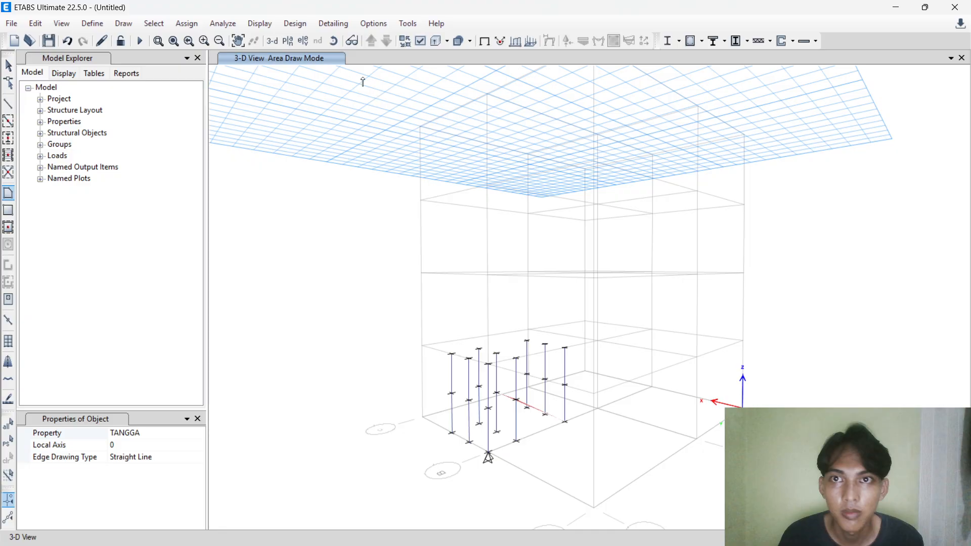
{"action": "left_click", "coordinate": [334, 47]}
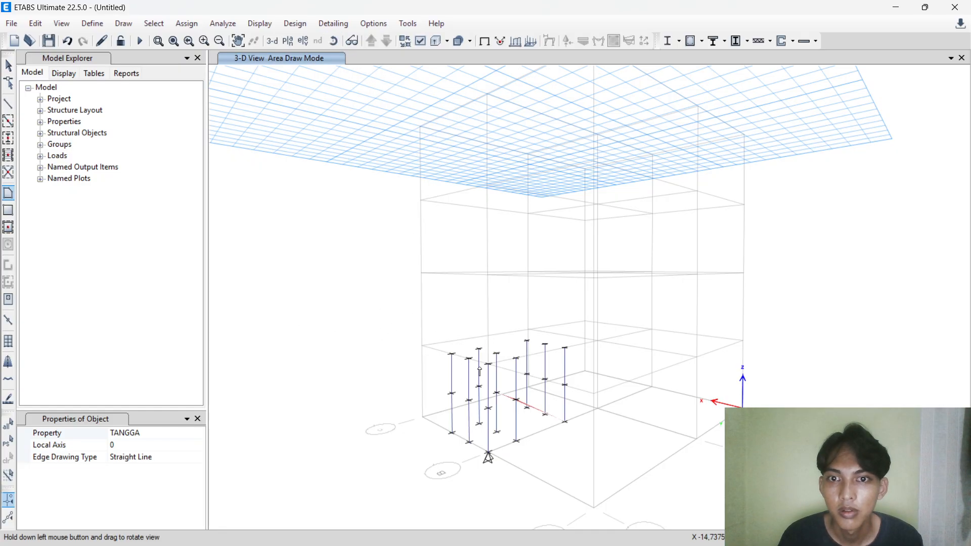
{"action": "left_click_drag", "start_coordinate": [503, 373], "coordinate": [502, 445]}
{"action": "key", "text": "Escape"}
{"action": "left_click", "coordinate": [538, 392]}
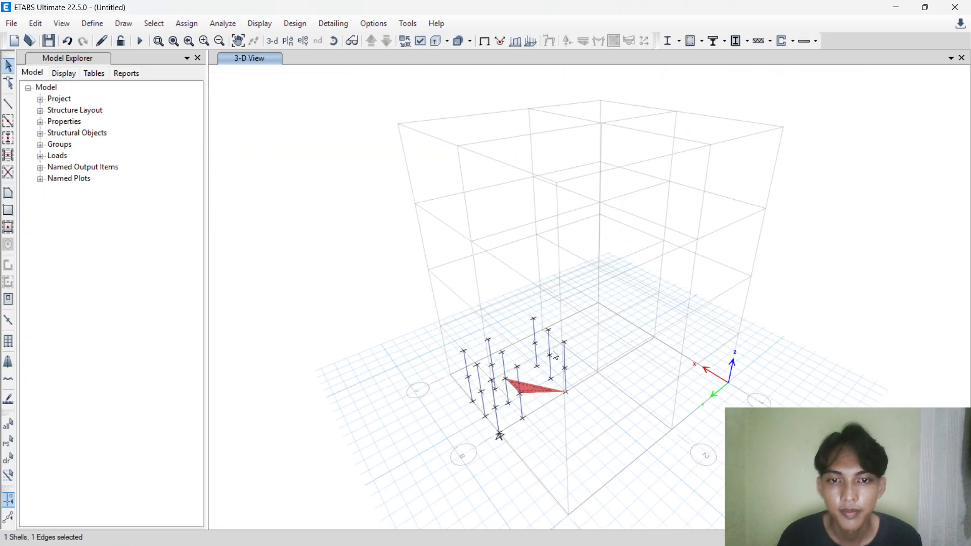
{"action": "key", "text": "Delete"}
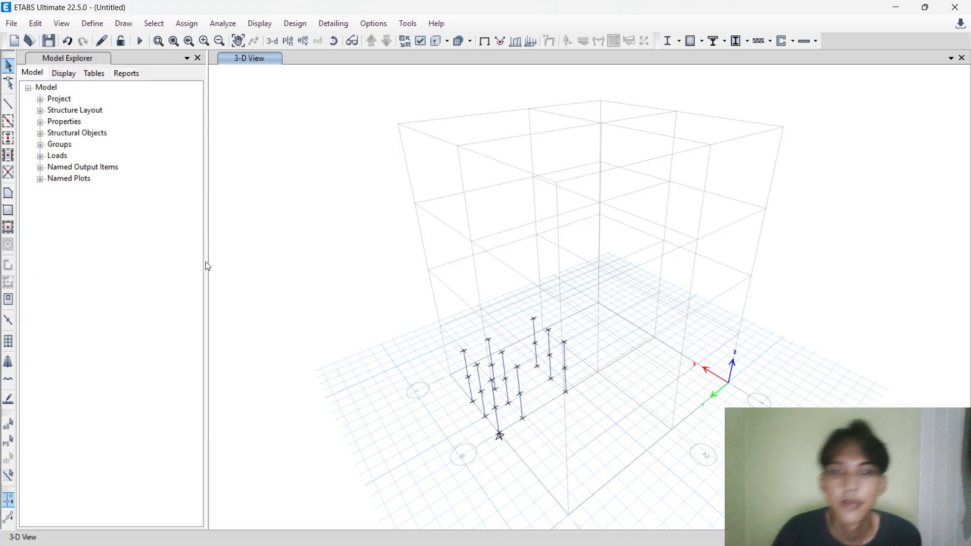
Try to redraw the lower TANGGA flight between the base joints and the mid-height joints, and delete the misplaced shell.
{"action": "left_click", "coordinate": [8, 193]}
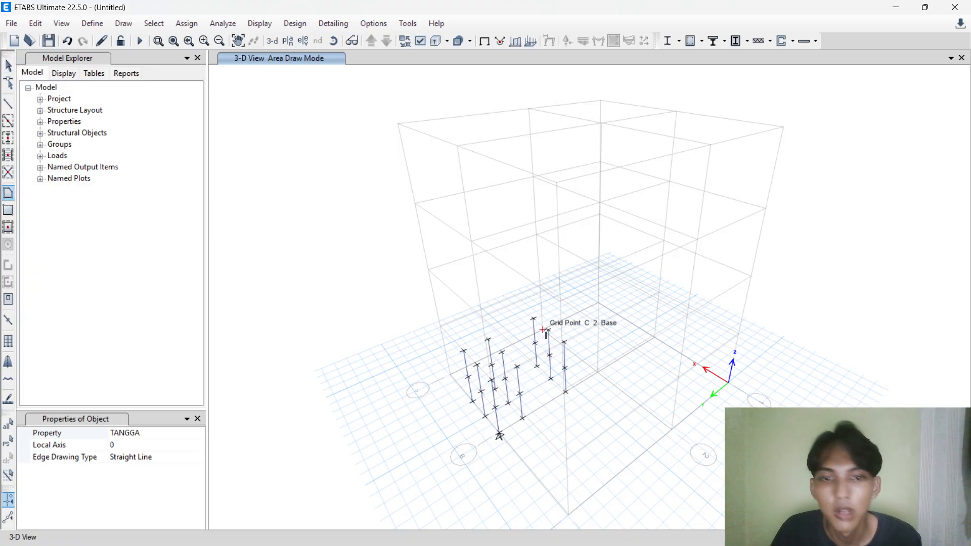
{"action": "left_click", "coordinate": [566, 392]}
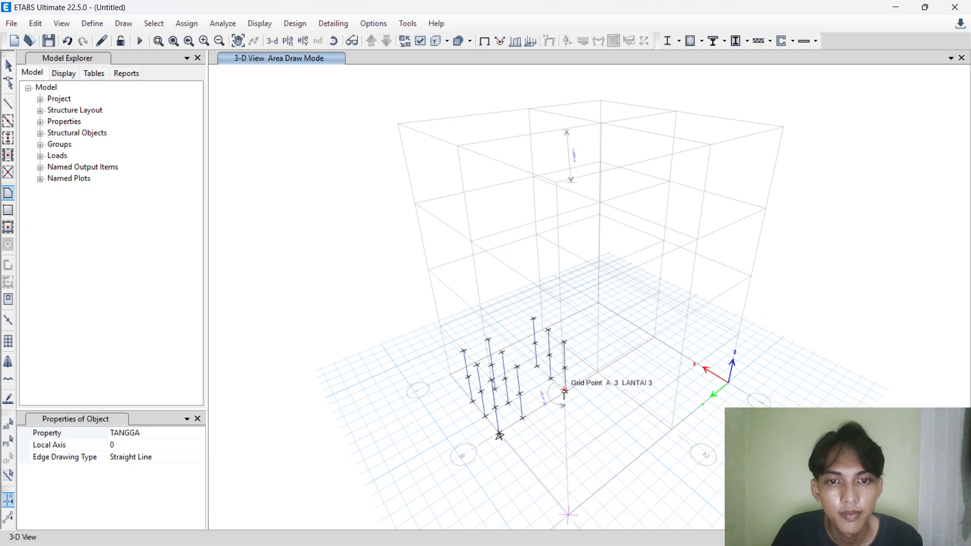
{"action": "left_click", "coordinate": [520, 394]}
{"action": "left_click", "coordinate": [506, 379]}
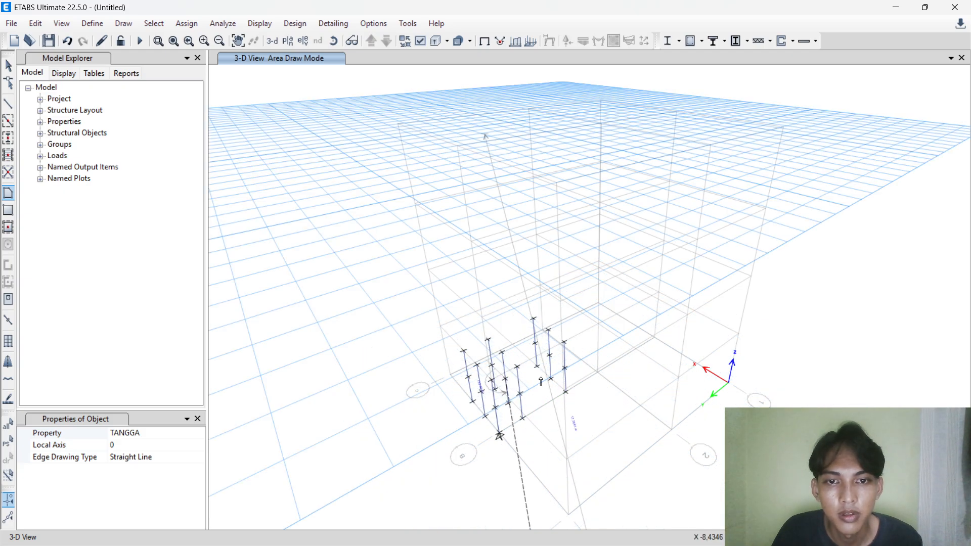
{"action": "left_click", "coordinate": [551, 379]}
{"action": "left_click", "coordinate": [566, 392]}
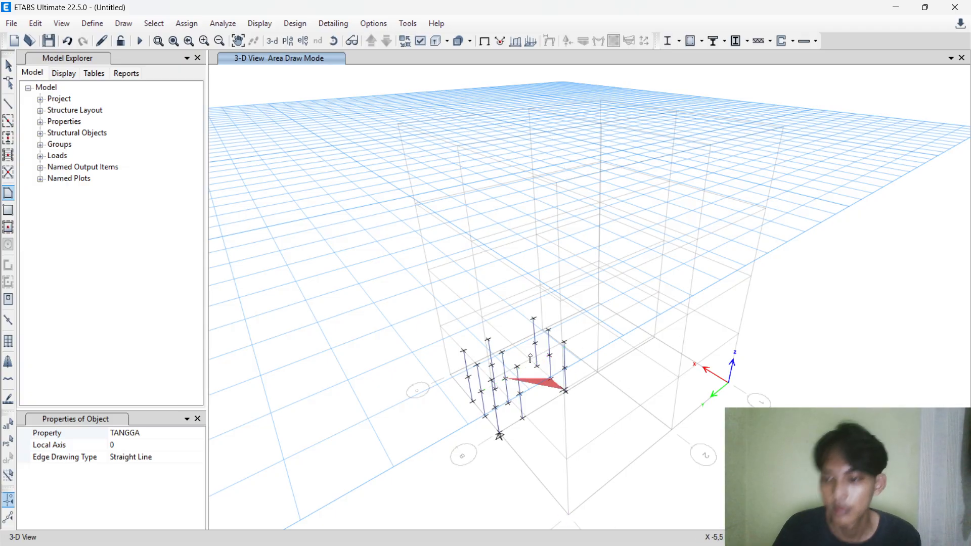
{"action": "key", "text": "Escape"}
{"action": "left_click", "coordinate": [549, 387]}
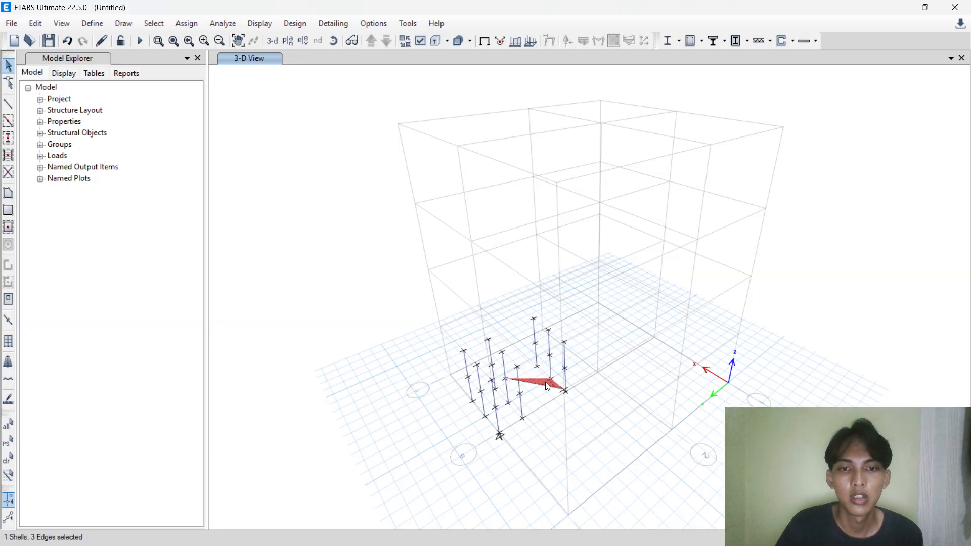
{"action": "key", "text": "Delete"}
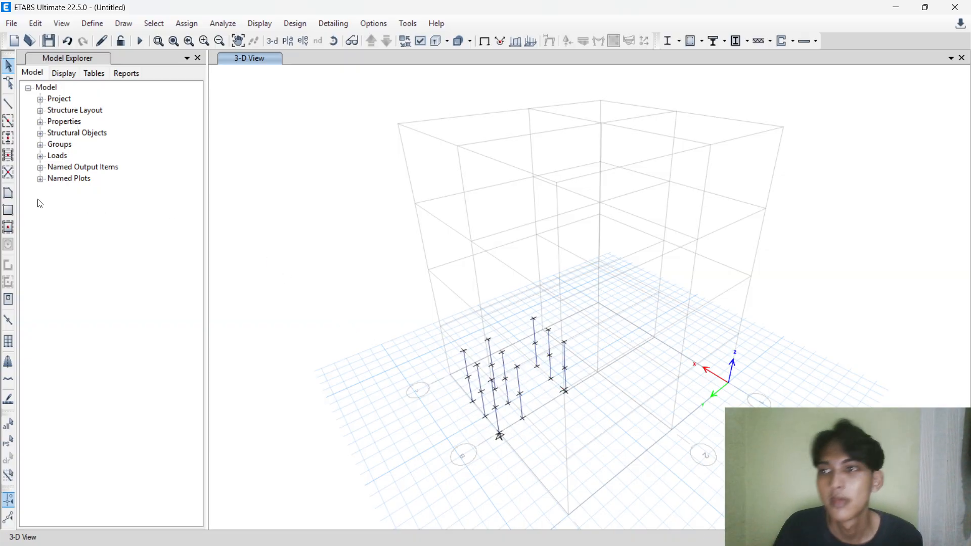
Draw the lower stair flight as a TANGGA area from the innermost columns' base joints to the adjacent row's mid-height joints.
{"action": "left_click", "coordinate": [8, 194]}
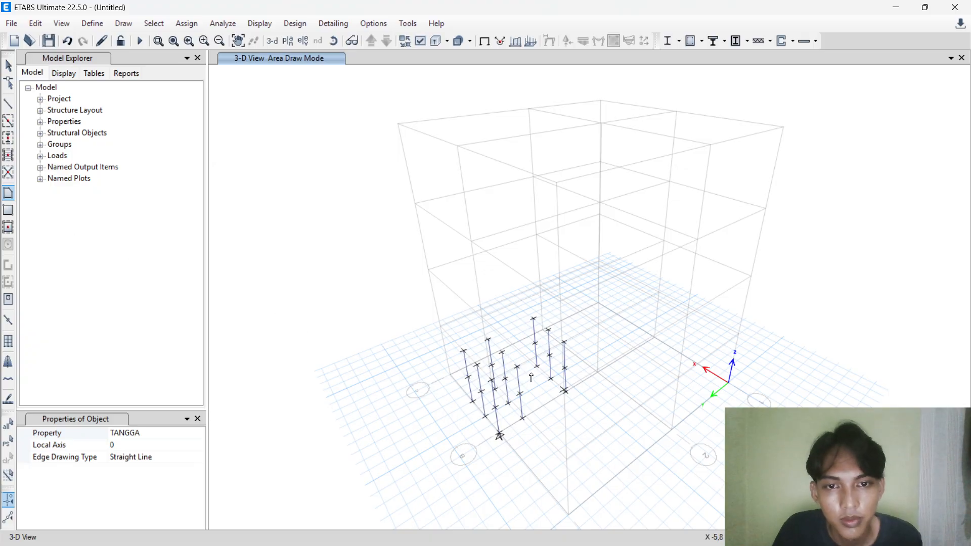
{"action": "left_click", "coordinate": [334, 40]}
{"action": "left_click_drag", "start_coordinate": [466, 306], "coordinate": [498, 313]}
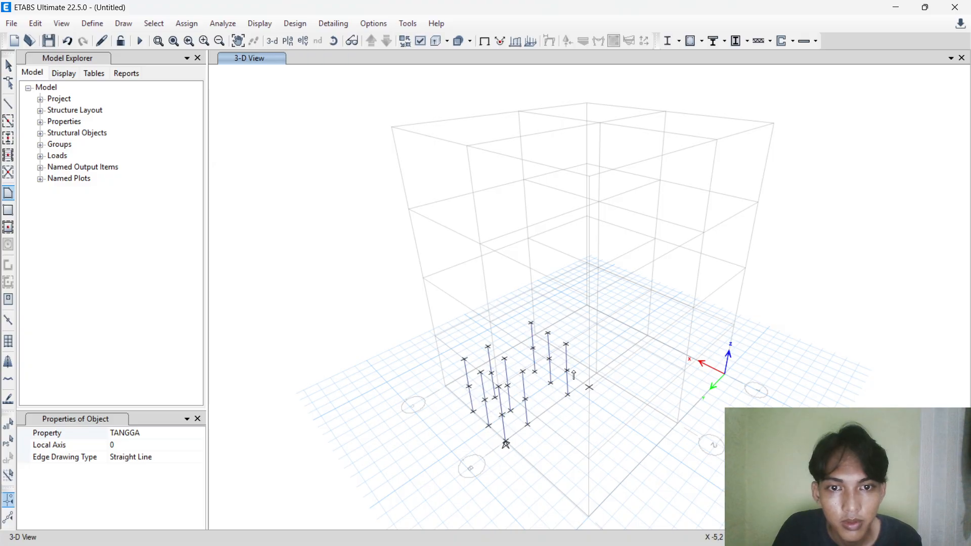
{"action": "left_click", "coordinate": [567, 395]}
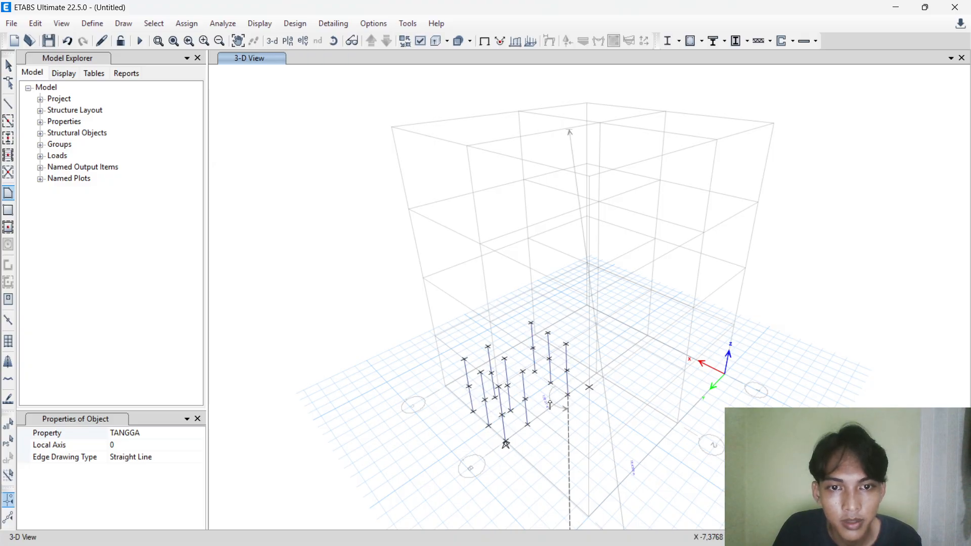
{"action": "left_click", "coordinate": [524, 399]}
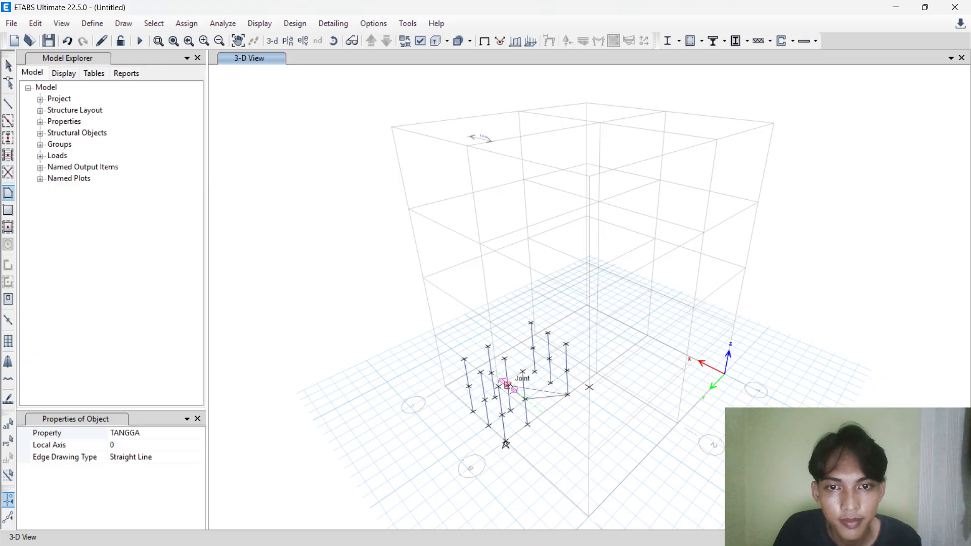
{"action": "left_click", "coordinate": [508, 386]}
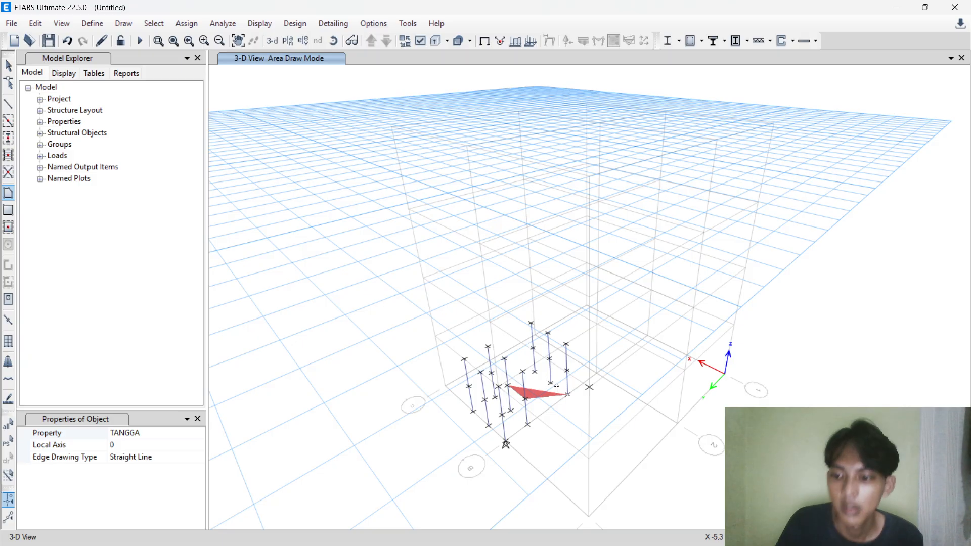
Exit area drawing and delete the triangular TANGGA shell of the lower flight.
{"action": "key", "text": "Escape"}
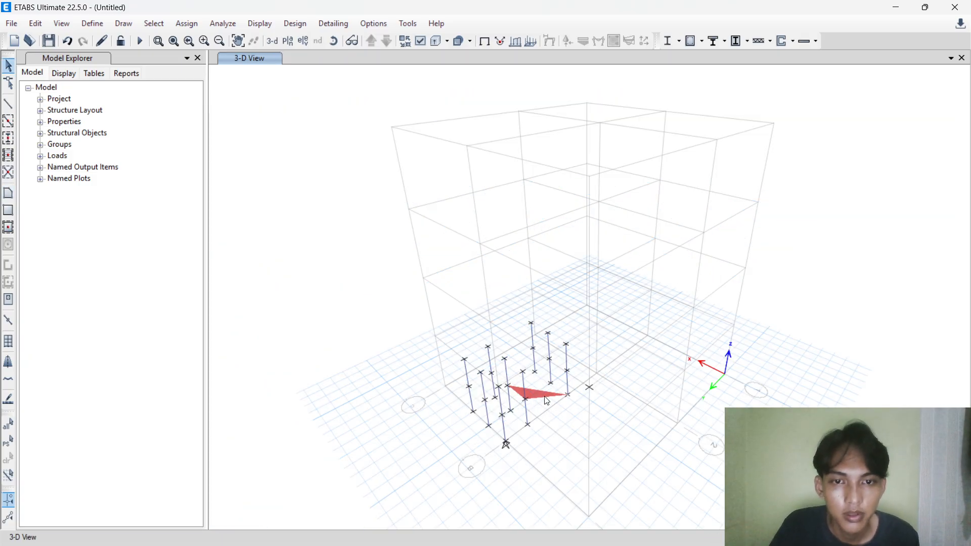
{"action": "left_click", "coordinate": [534, 398]}
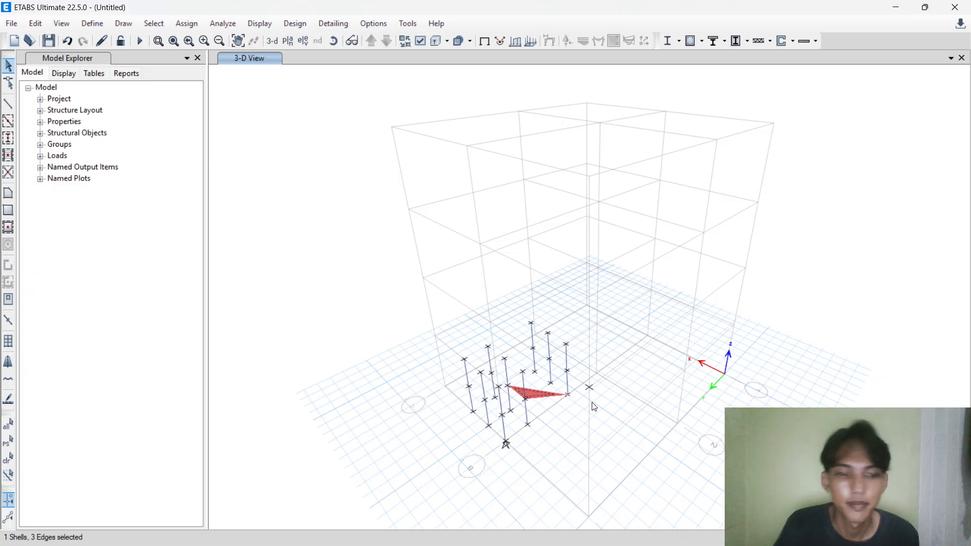
{"action": "key", "text": "Delete"}
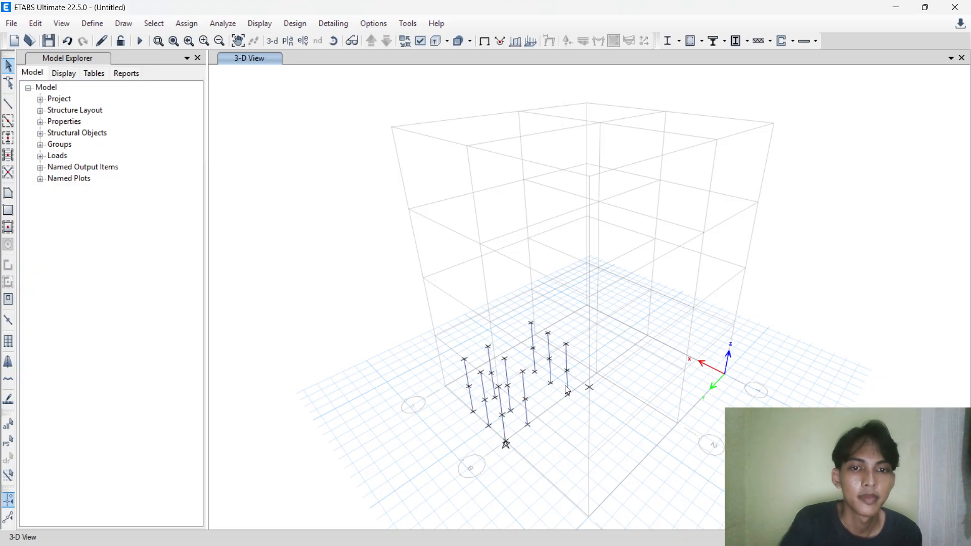
Redraw the lower flight as a four-sided TANGGA area between two innermost columns' base joints and the adjacent middle columns' mid-height joints.
{"action": "left_click", "coordinate": [9, 192]}
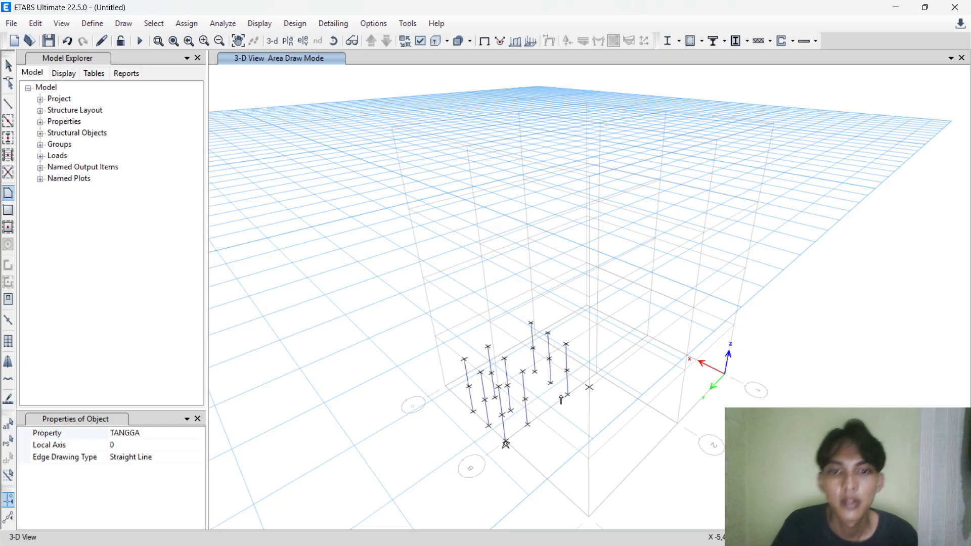
{"action": "left_click", "coordinate": [527, 399]}
{"action": "left_click", "coordinate": [508, 387]}
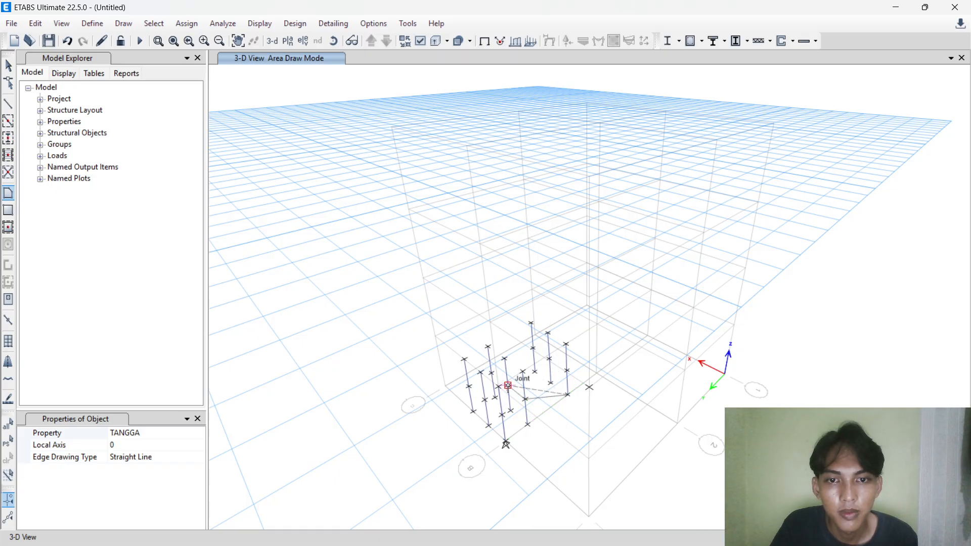
{"action": "left_click", "coordinate": [551, 383]}
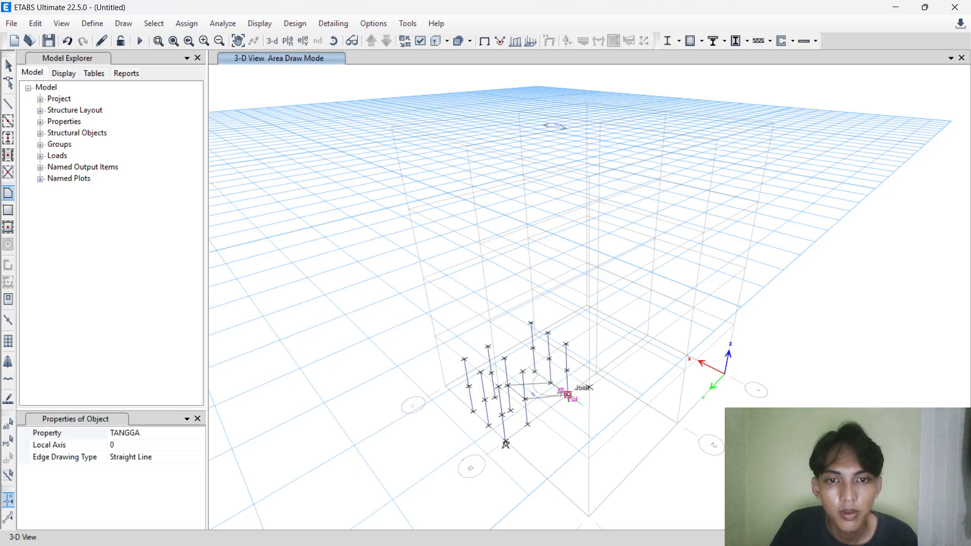
{"action": "double_click", "coordinate": [568, 395]}
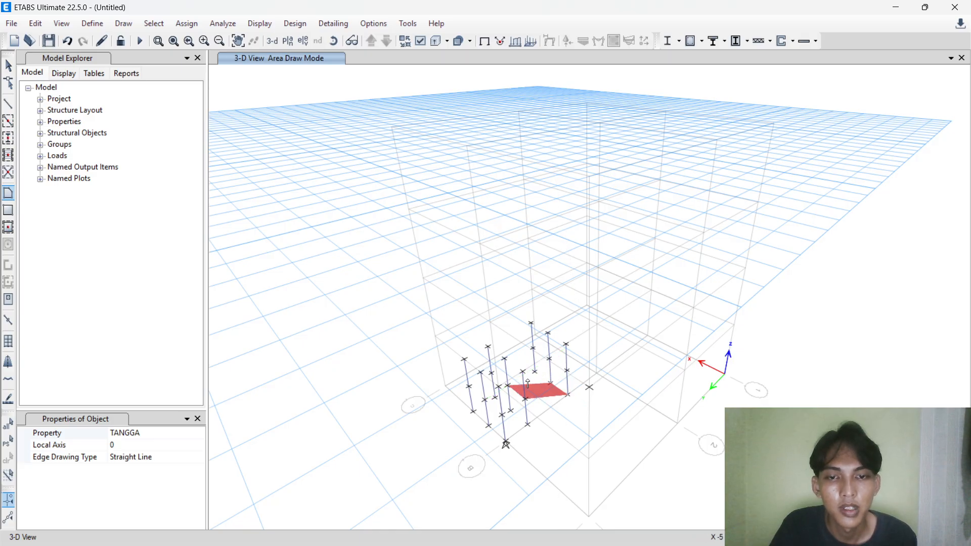
Try to draw the landing slab between the middle and outermost columns' mid-height joints, and delete the triangular shell.
{"action": "left_click", "coordinate": [334, 41]}
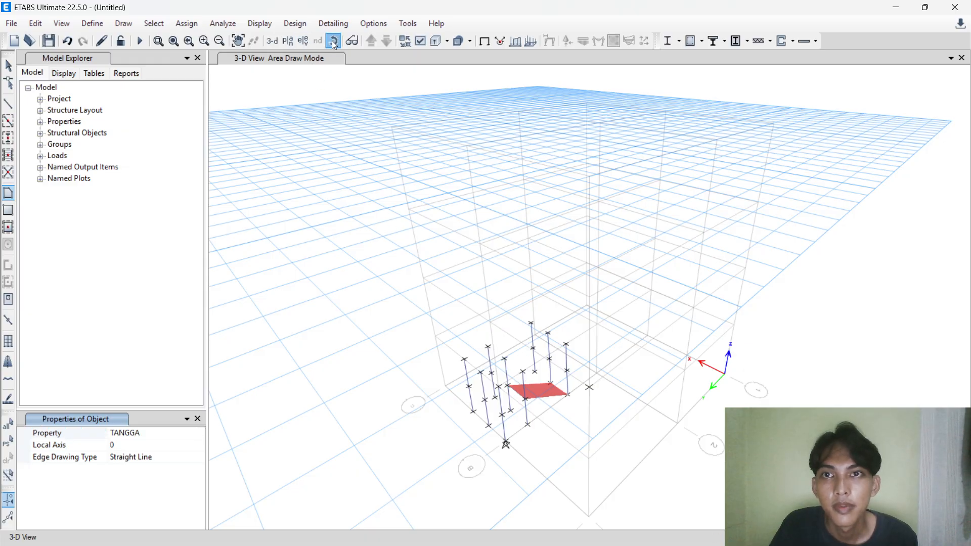
{"action": "left_click", "coordinate": [274, 290]}
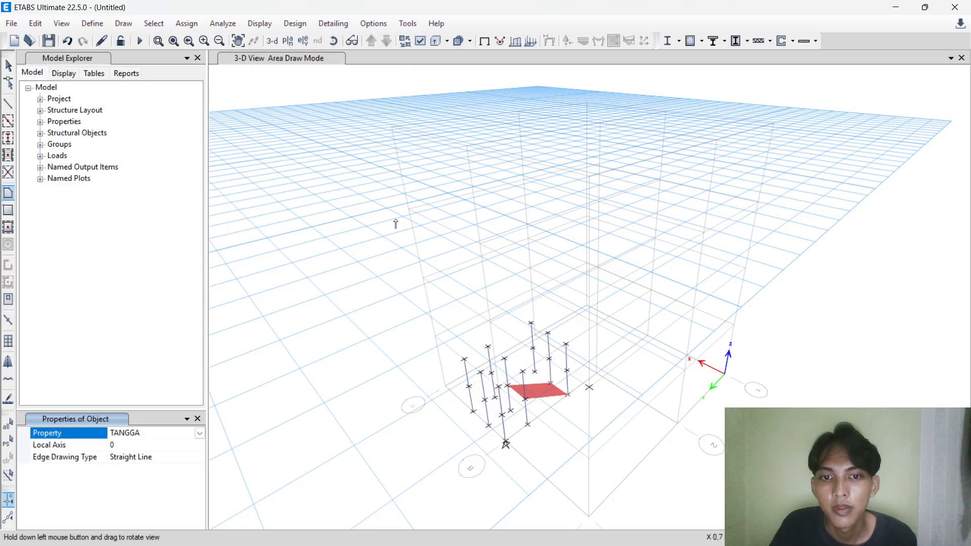
{"action": "key", "text": "Escape"}
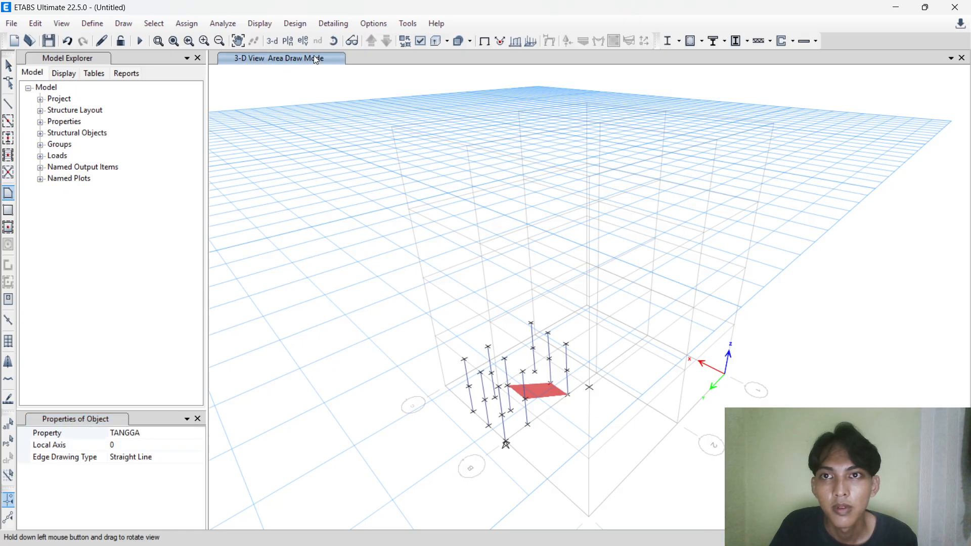
{"action": "left_click", "coordinate": [332, 41]}
{"action": "left_click_drag", "start_coordinate": [408, 223], "coordinate": [440, 268]}
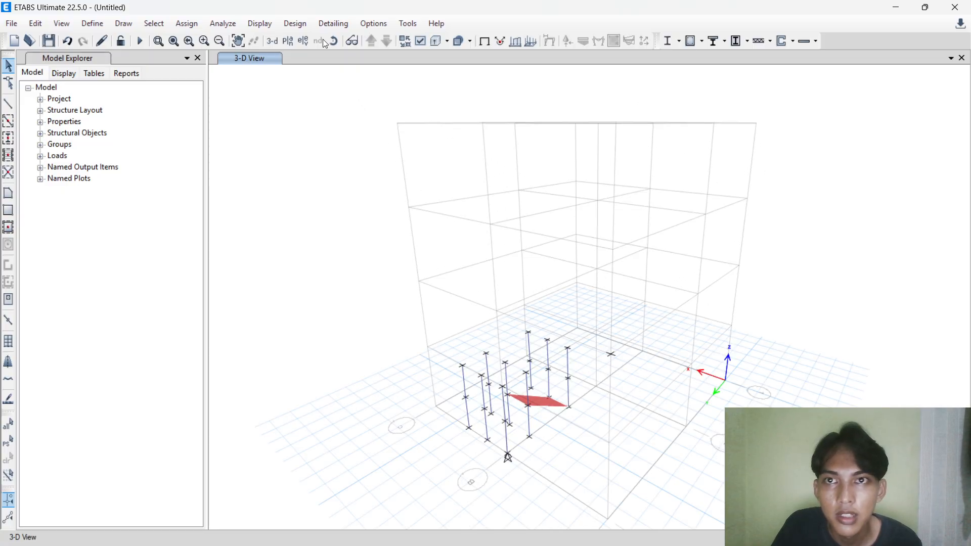
{"action": "left_click", "coordinate": [8, 193]}
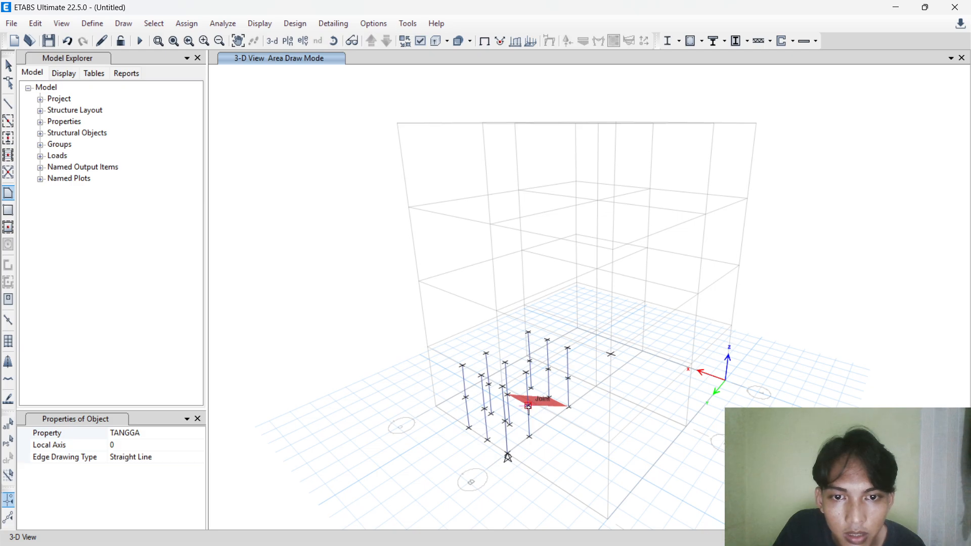
{"action": "left_click", "coordinate": [467, 400]}
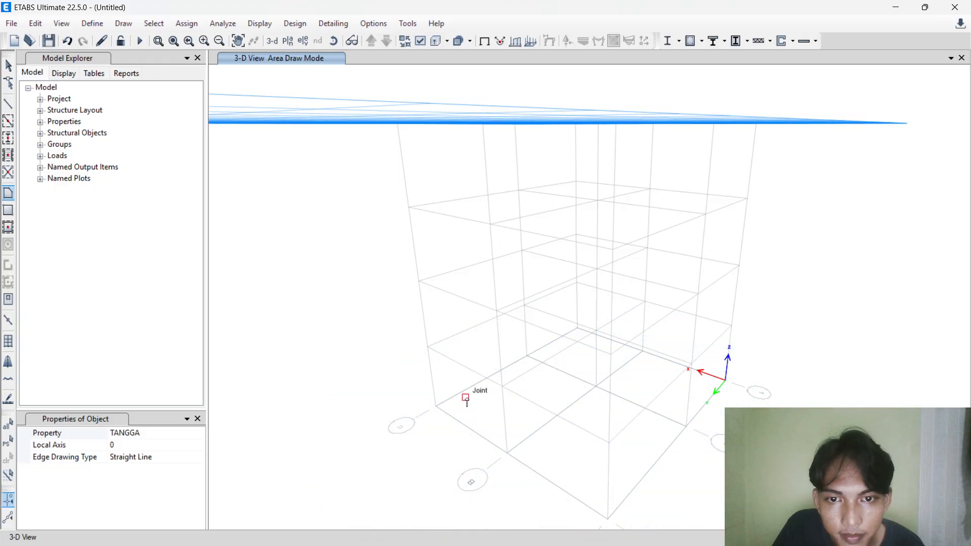
{"action": "key", "text": "Escape"}
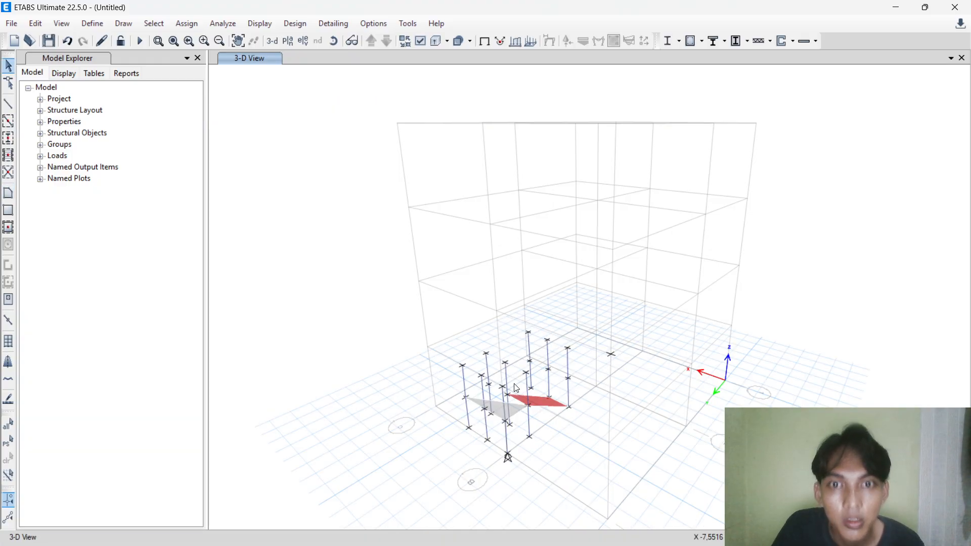
{"action": "scroll", "coordinate": [537, 391], "scroll_direction": "up", "scroll_amount": 4}
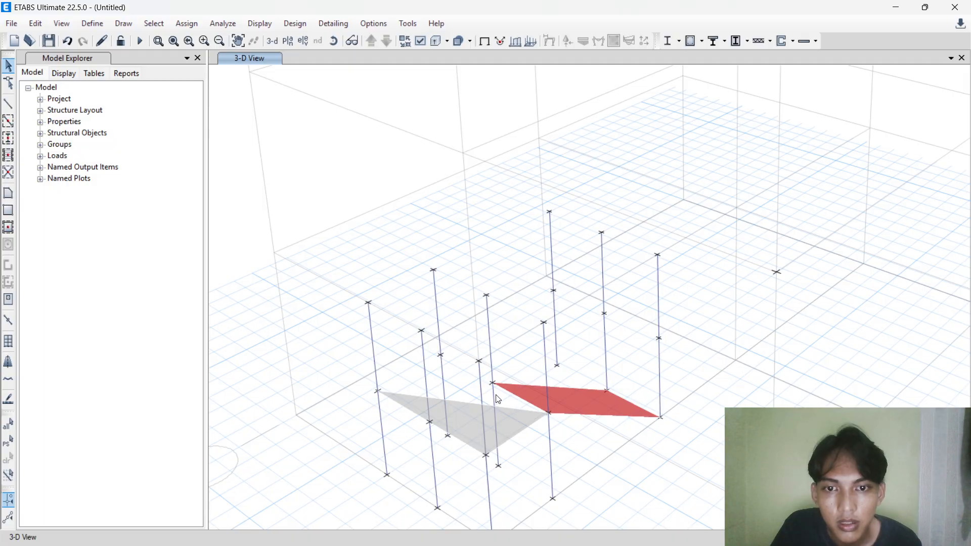
{"action": "left_click", "coordinate": [467, 420]}
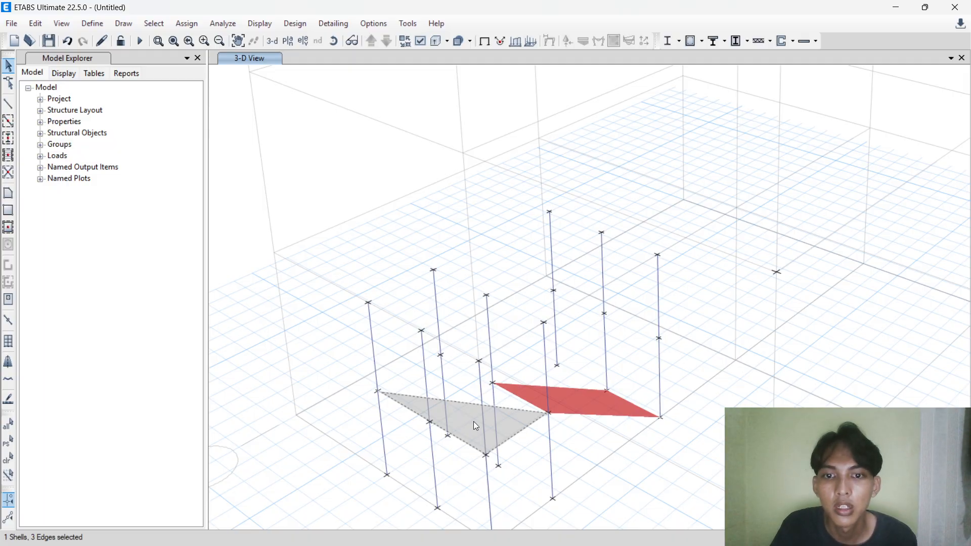
{"action": "key", "text": "Delete"}
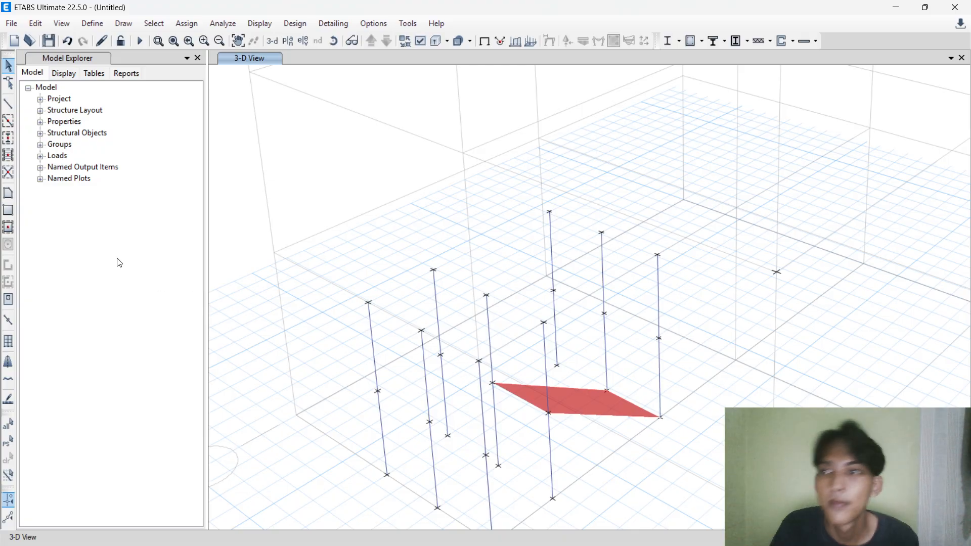
{"action": "left_click", "coordinate": [8, 193]}
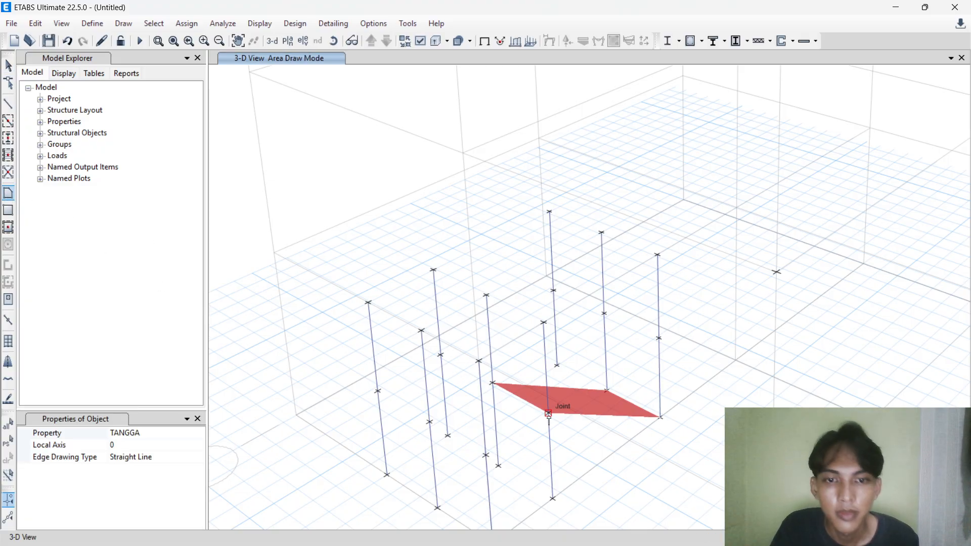
{"action": "left_click", "coordinate": [486, 456]}
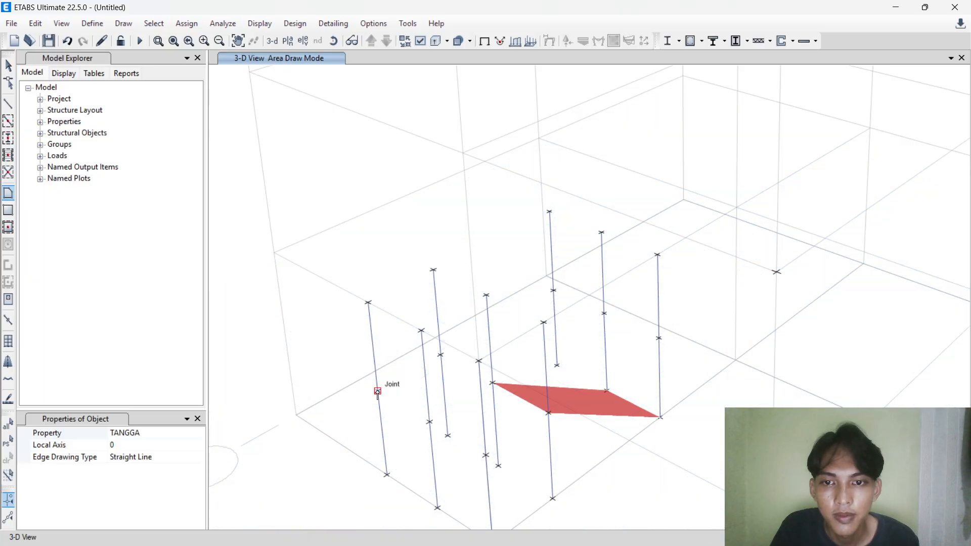
{"action": "key", "text": "Escape"}
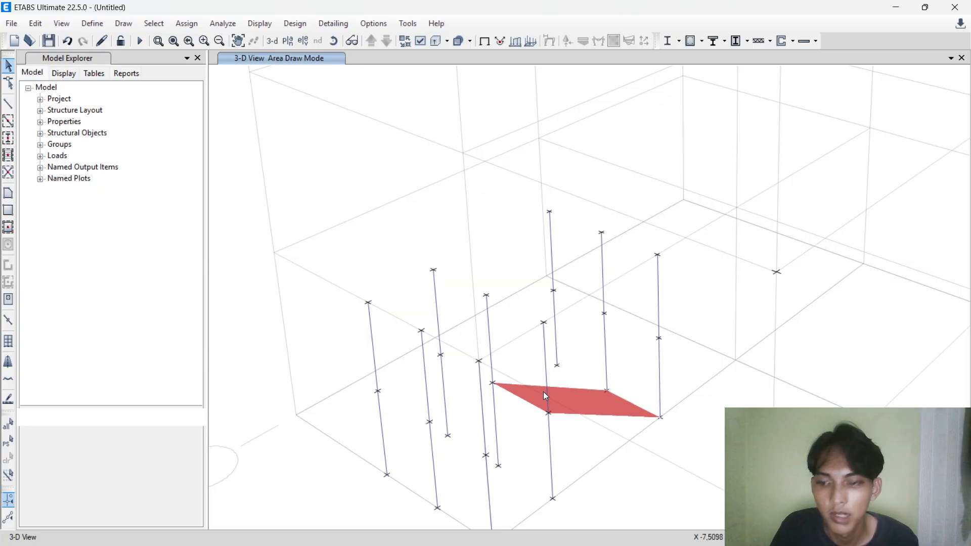
{"action": "left_click", "coordinate": [8, 193]}
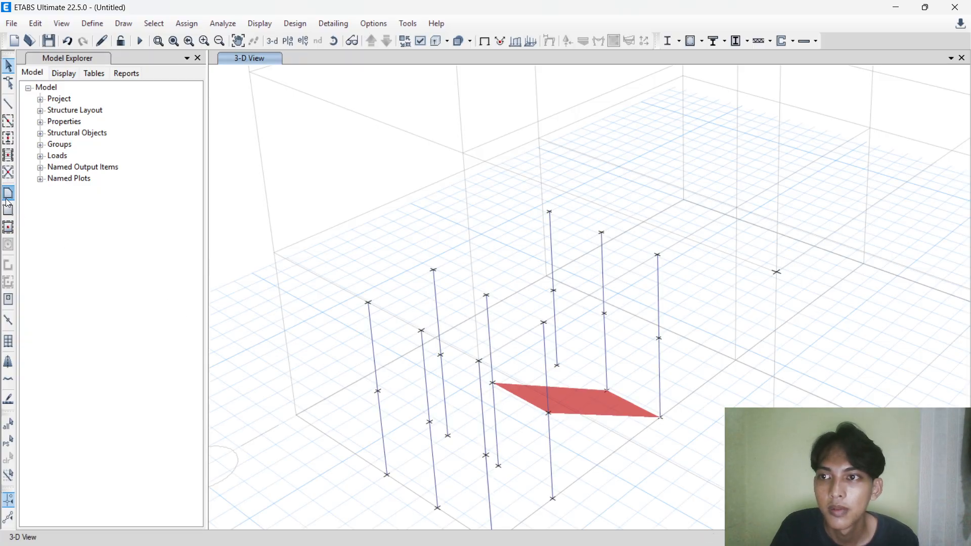
{"action": "left_click", "coordinate": [549, 414]}
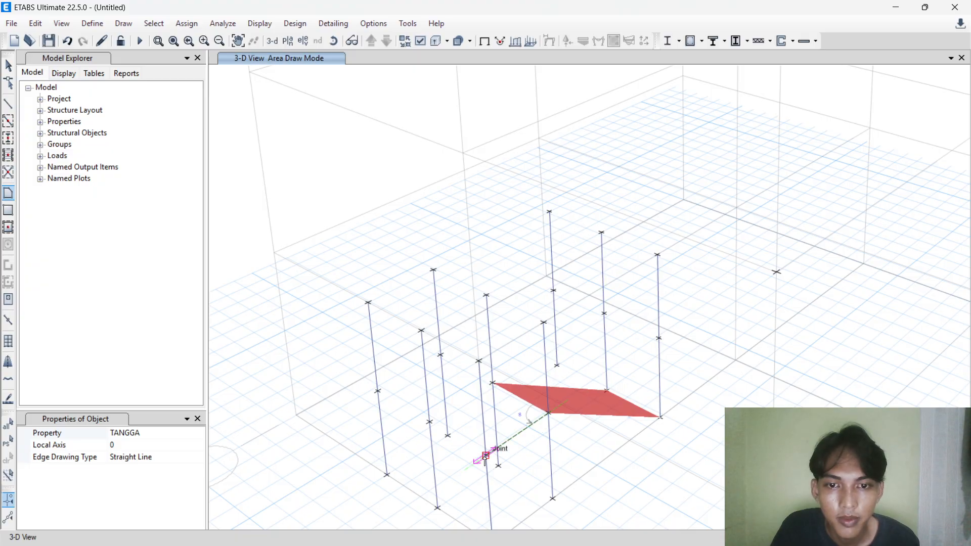
{"action": "key", "text": "Escape"}
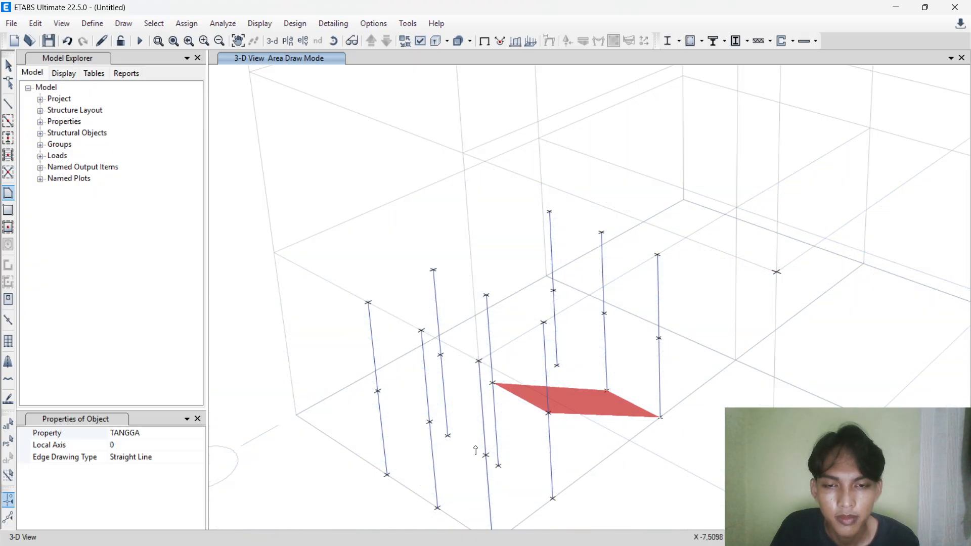
{"action": "key", "text": "Escape"}
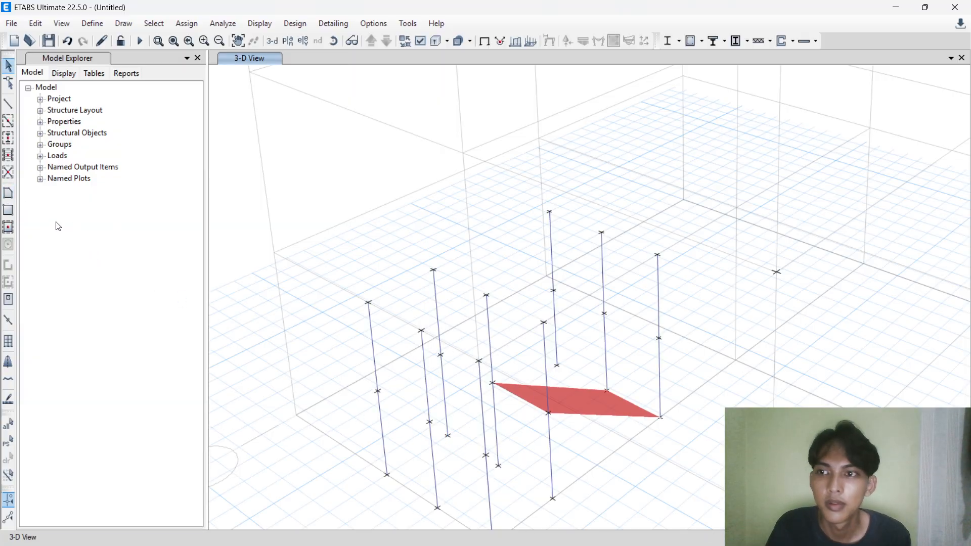
Draw the landing as a four-sided TANGGA area joining the end columns' mid-height joints in the middle and outermost rows.
{"action": "left_click", "coordinate": [8, 193]}
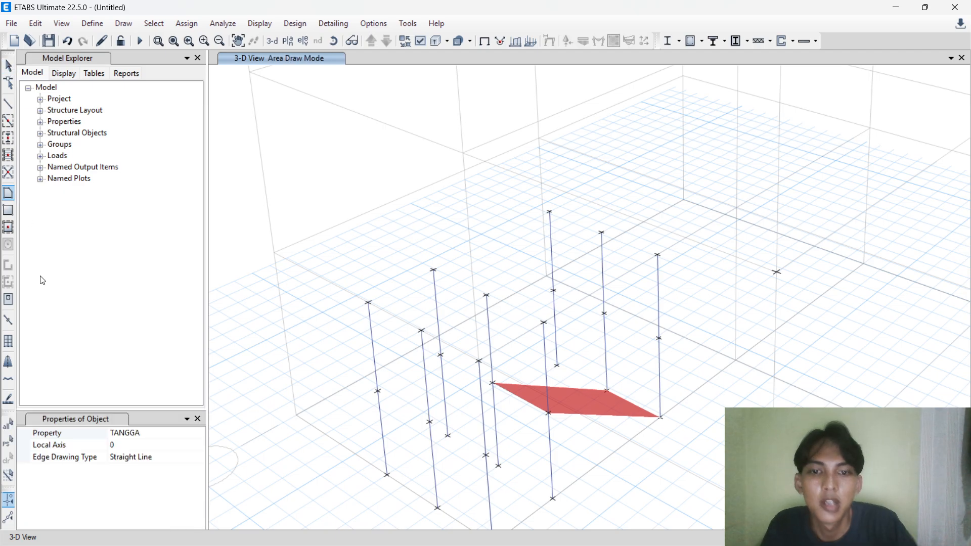
{"action": "left_click", "coordinate": [550, 415]}
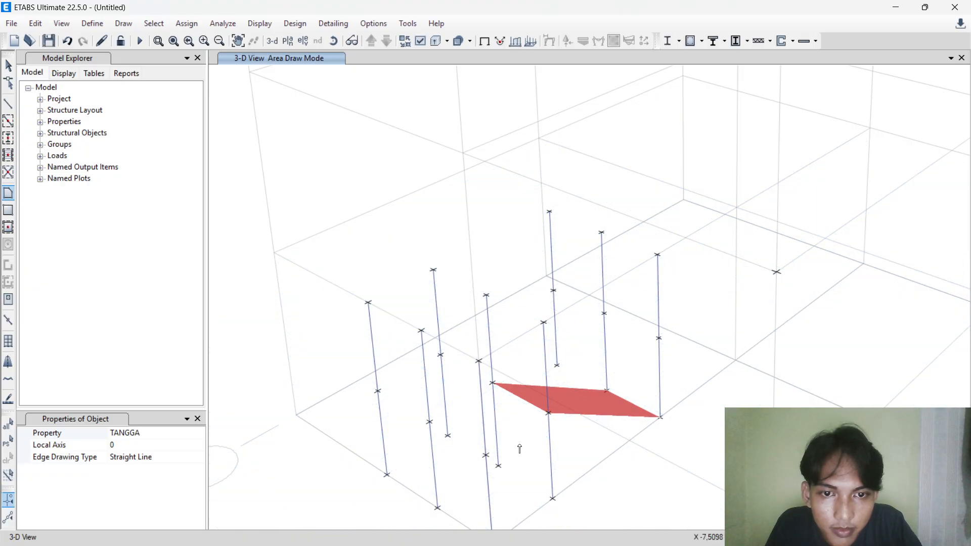
{"action": "left_click", "coordinate": [549, 414]}
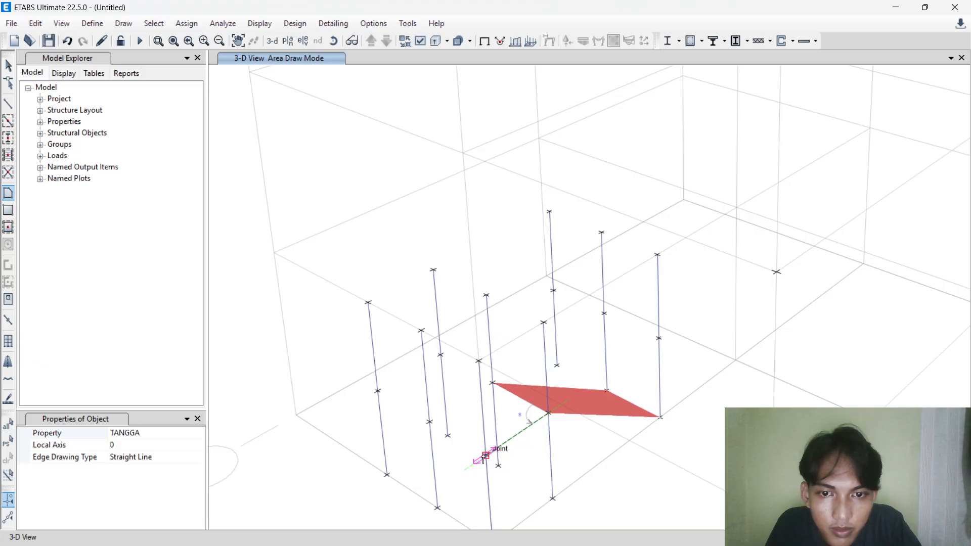
{"action": "left_click", "coordinate": [485, 457]}
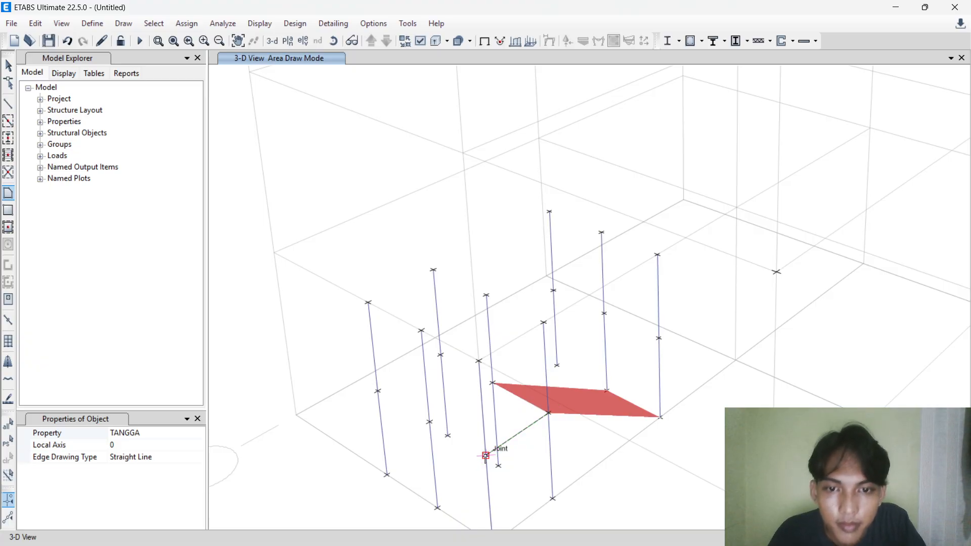
{"action": "left_click", "coordinate": [378, 391]}
{"action": "left_click", "coordinate": [442, 356]}
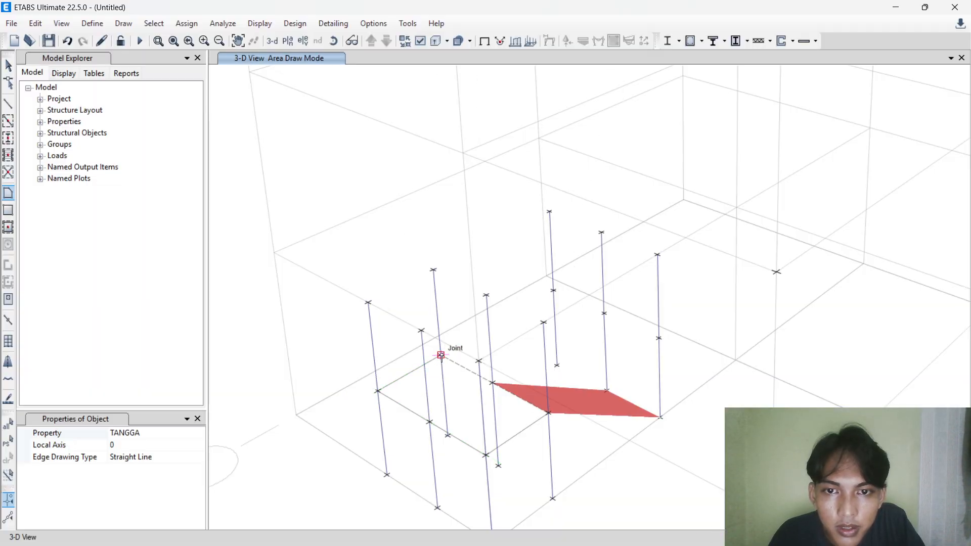
{"action": "double_click", "coordinate": [547, 414]}
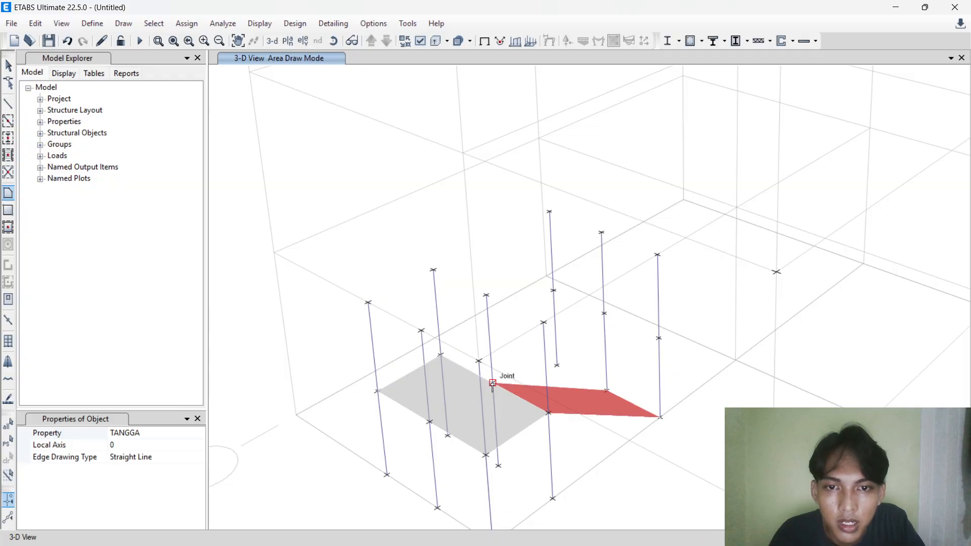
Draw the upper flight as a TANGGA area from the landing's free inner edge half to the top joints of the matching innermost columns.
{"action": "left_click", "coordinate": [493, 383]}
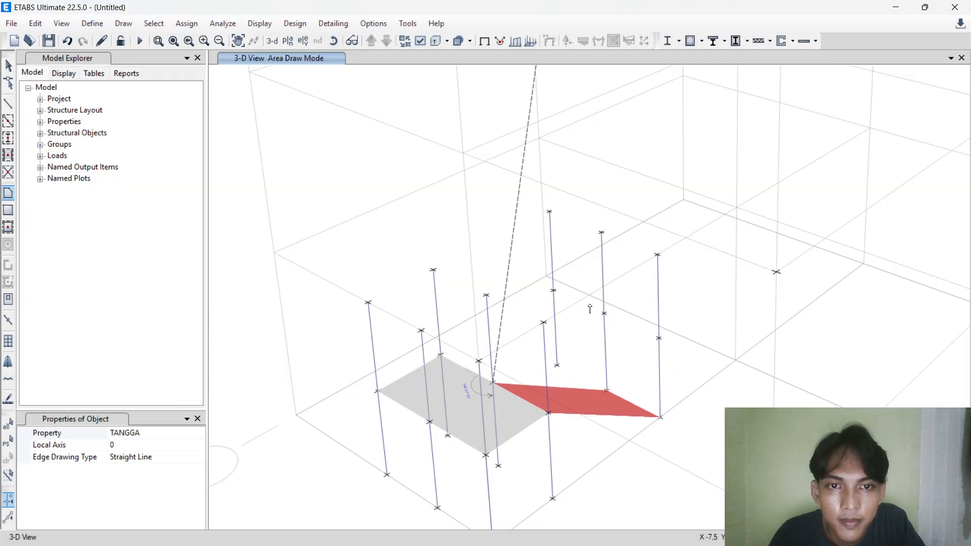
{"action": "left_click", "coordinate": [601, 233]}
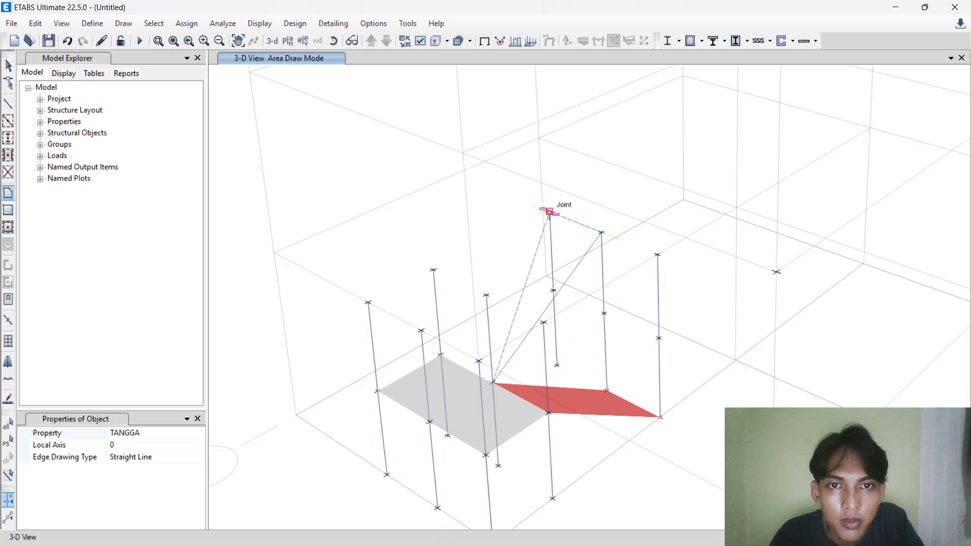
{"action": "left_click", "coordinate": [549, 212]}
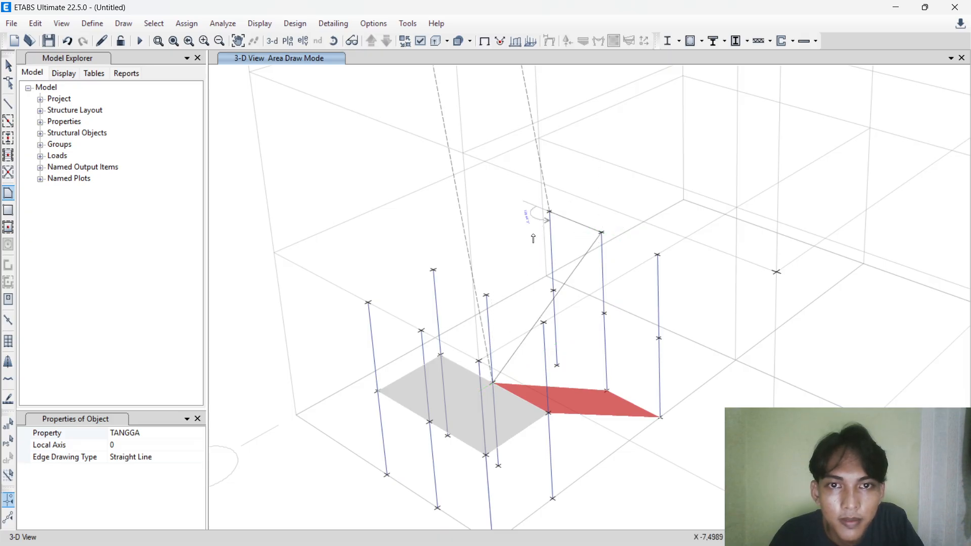
{"action": "left_click", "coordinate": [441, 356]}
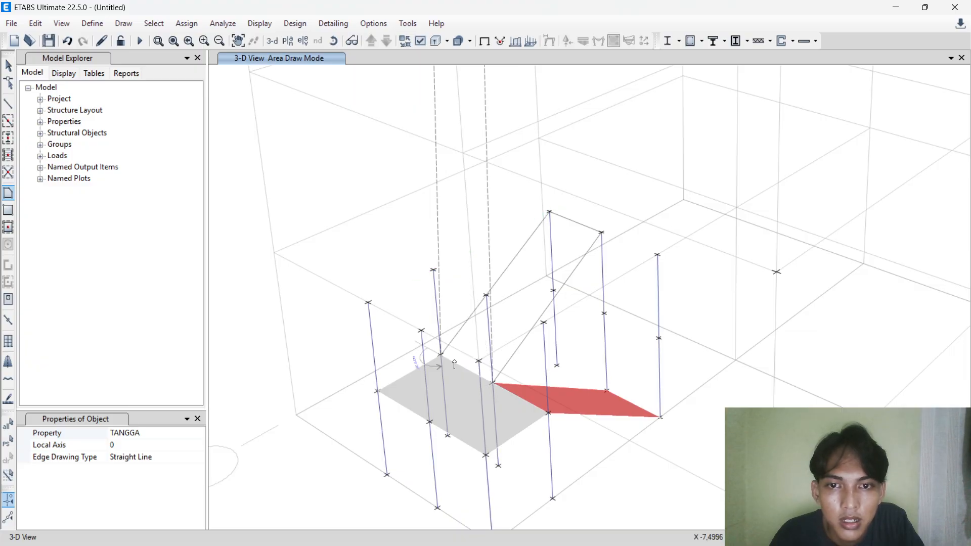
{"action": "left_click", "coordinate": [493, 384]}
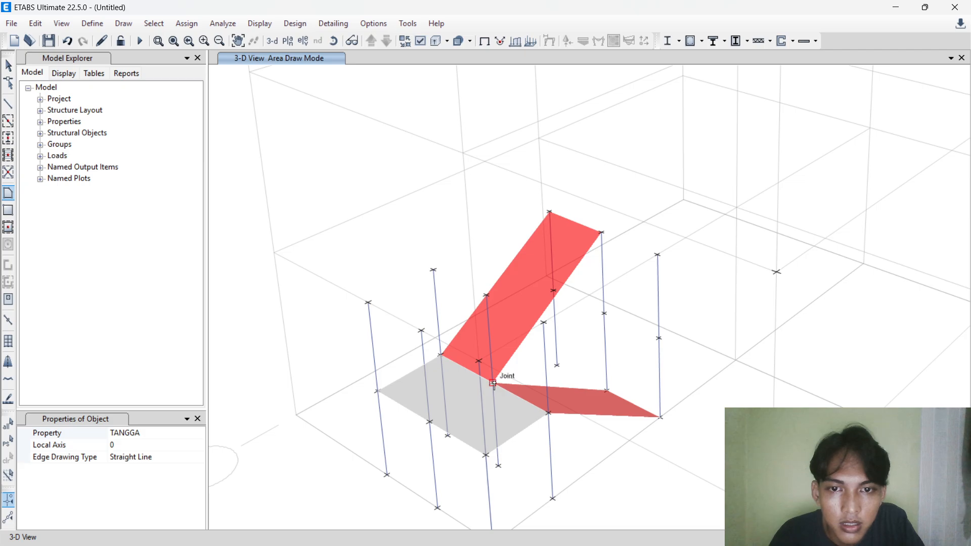
Leave area drawing and examine the stair flights and landing in the 3D view from several angles.
{"action": "right_click", "coordinate": [493, 385]}
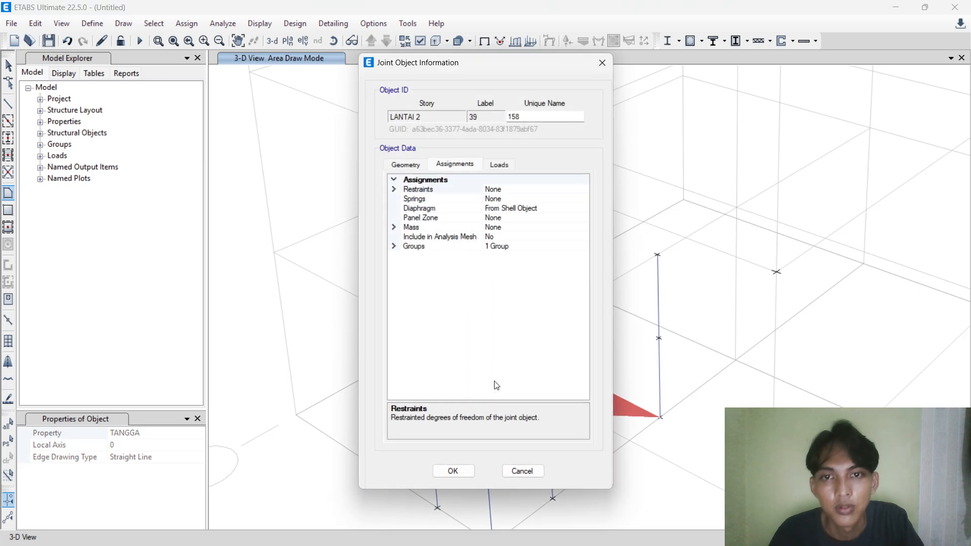
{"action": "left_click", "coordinate": [521, 470]}
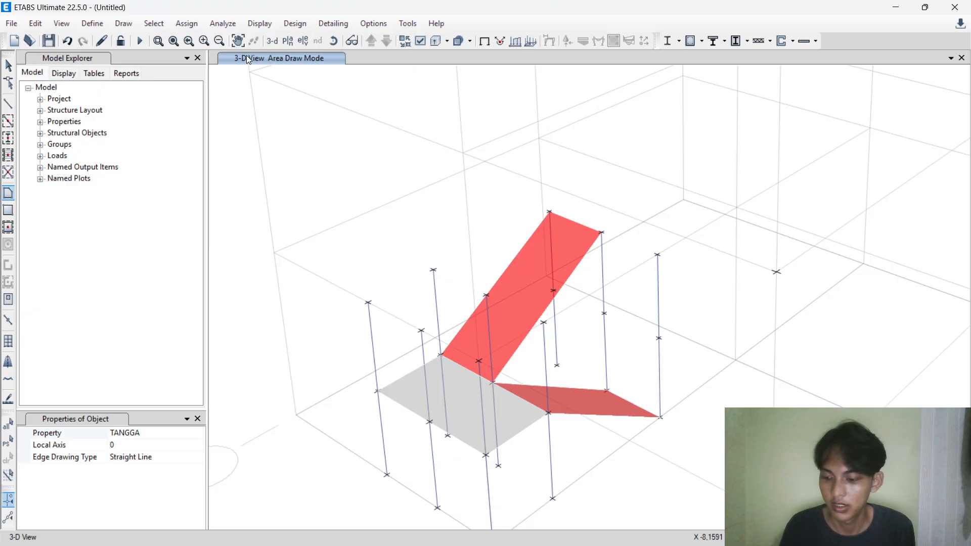
{"action": "key", "text": "Escape"}
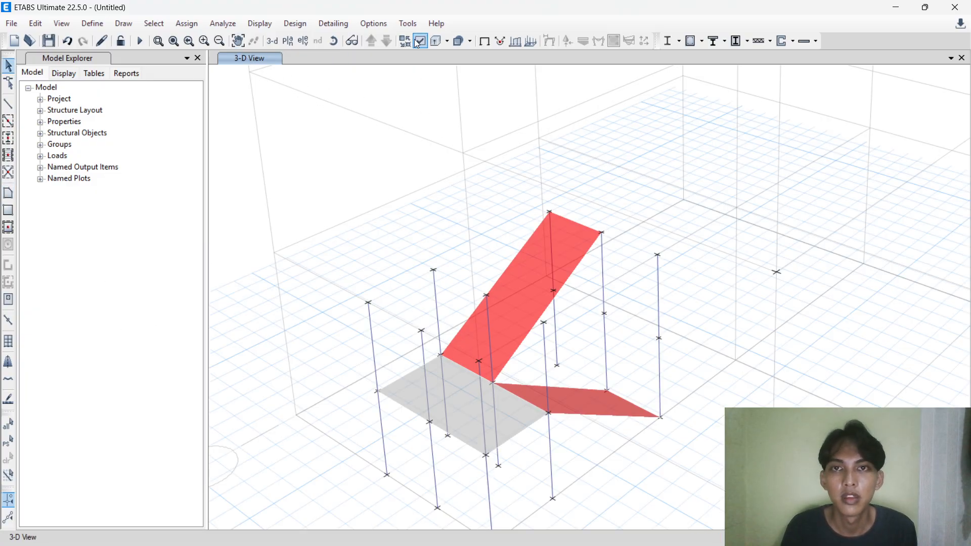
{"action": "left_click", "coordinate": [333, 41]}
{"action": "left_click_drag", "start_coordinate": [415, 192], "coordinate": [549, 168]}
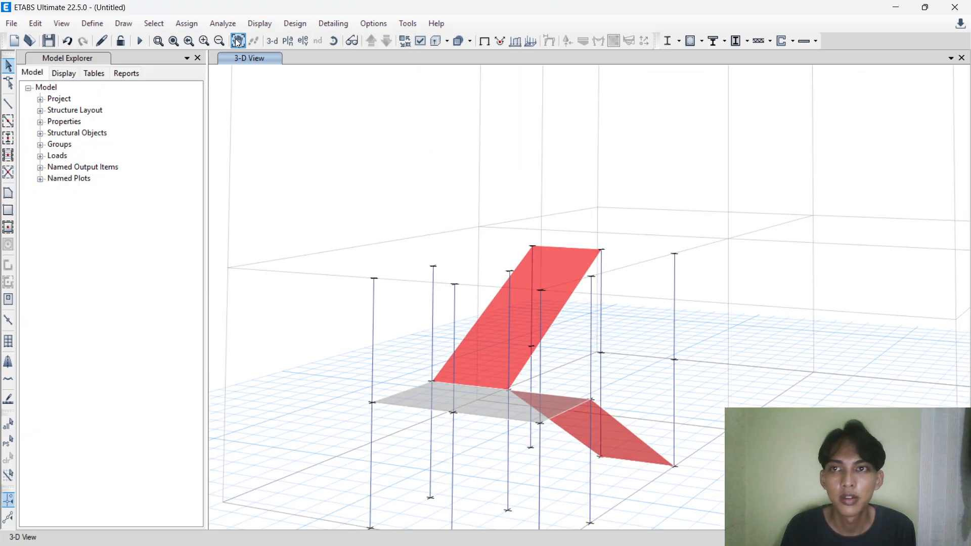
{"action": "scroll", "coordinate": [388, 174], "scroll_direction": "down", "scroll_amount": 3}
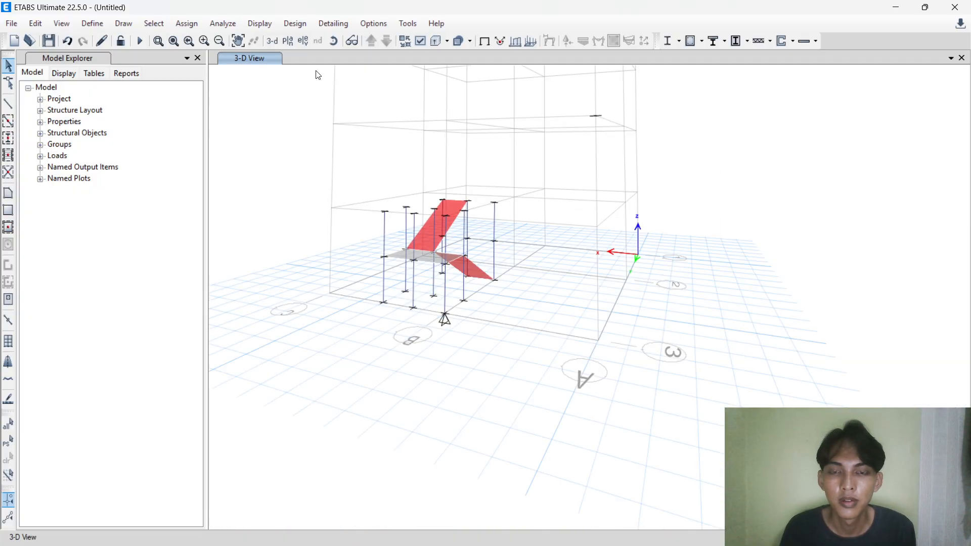
{"action": "left_click", "coordinate": [335, 42]}
{"action": "left_click_drag", "start_coordinate": [378, 302], "coordinate": [428, 320]}
{"action": "scroll", "coordinate": [500, 254], "scroll_direction": "up", "scroll_amount": 3}
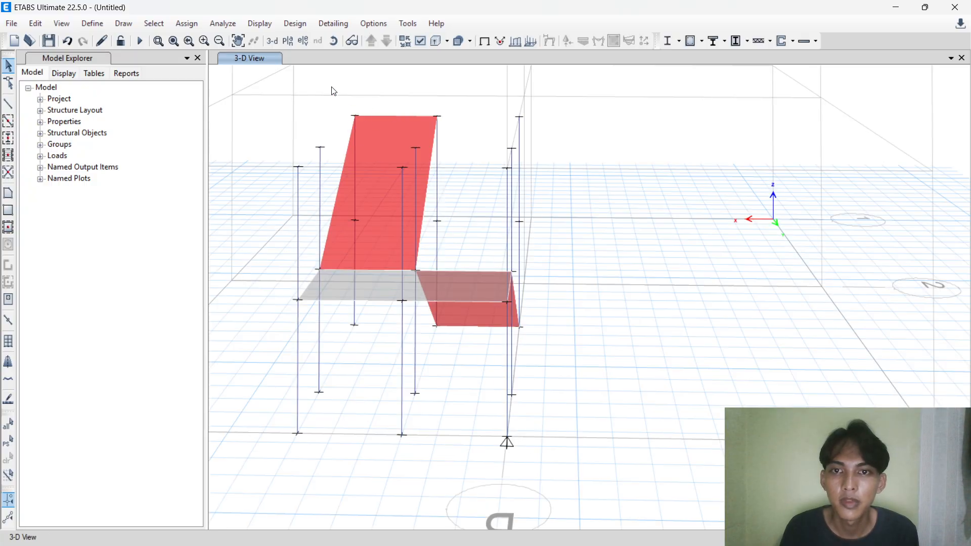
{"action": "left_click", "coordinate": [276, 40]}
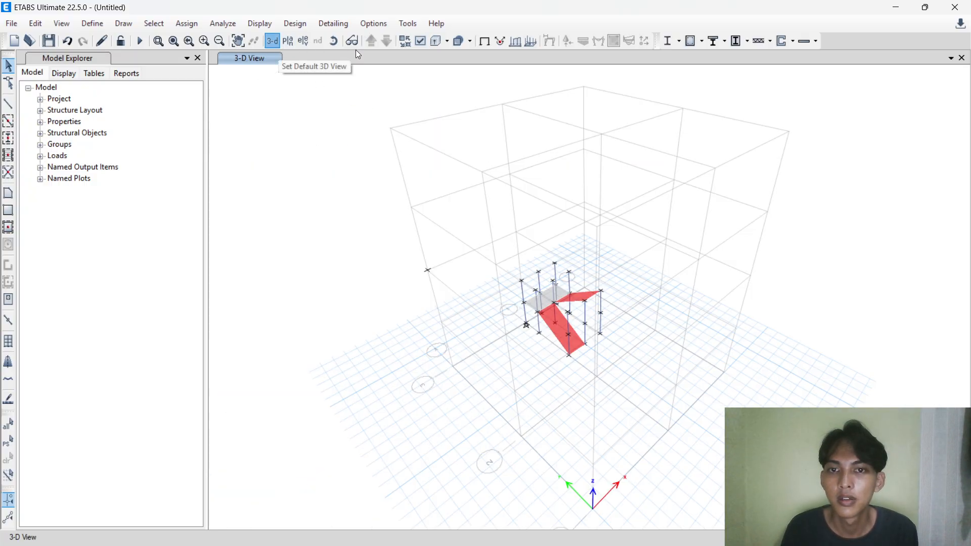
{"action": "left_click", "coordinate": [334, 40]}
{"action": "left_click_drag", "start_coordinate": [415, 323], "coordinate": [625, 317]}
{"action": "scroll", "coordinate": [625, 317], "scroll_direction": "up", "scroll_amount": 3}
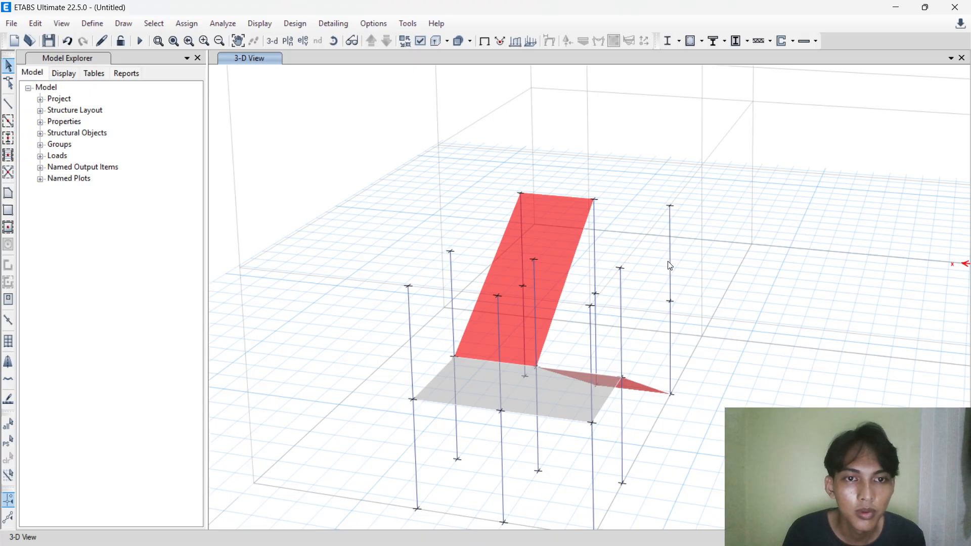
Select and delete the guide column segments around the landing and lower flight, keeping the supported column on grid B.
{"action": "left_click_drag", "start_coordinate": [649, 259], "coordinate": [688, 347]}
{"action": "left_click_drag", "start_coordinate": [577, 332], "coordinate": [657, 350]}
{"action": "left_click_drag", "start_coordinate": [693, 264], "coordinate": [627, 338]}
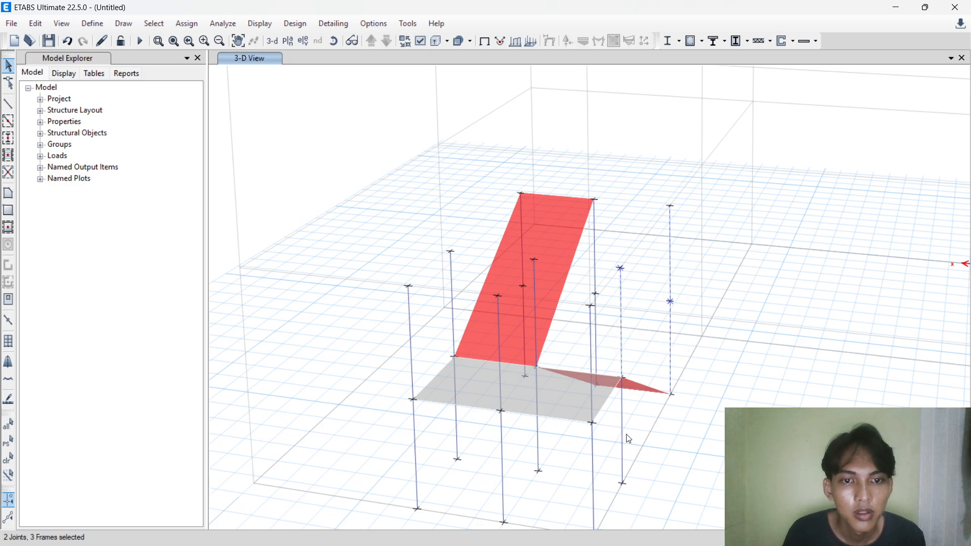
{"action": "left_click_drag", "start_coordinate": [631, 423], "coordinate": [603, 448]}
{"action": "left_click", "coordinate": [596, 334]}
{"action": "left_click", "coordinate": [538, 439]}
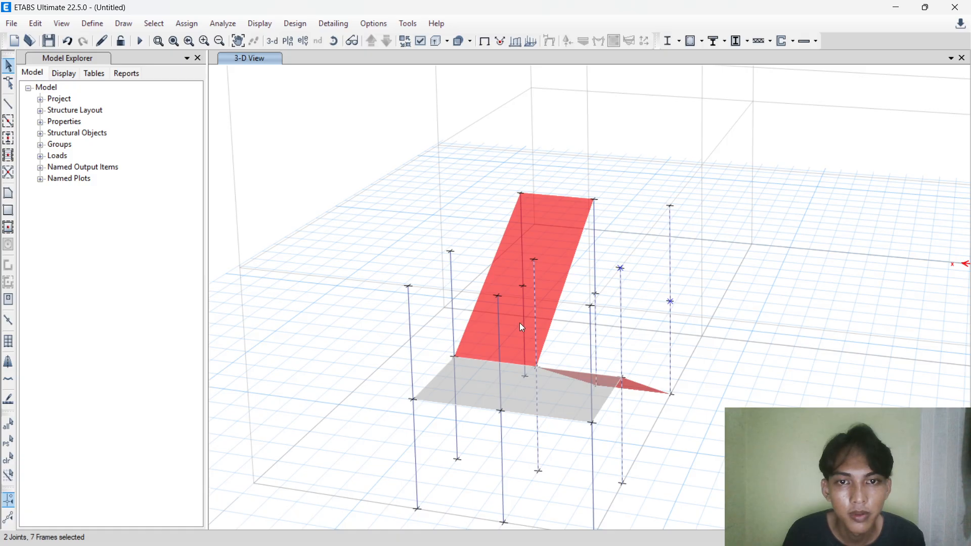
{"action": "left_click", "coordinate": [499, 341]}
{"action": "left_click", "coordinate": [454, 317]}
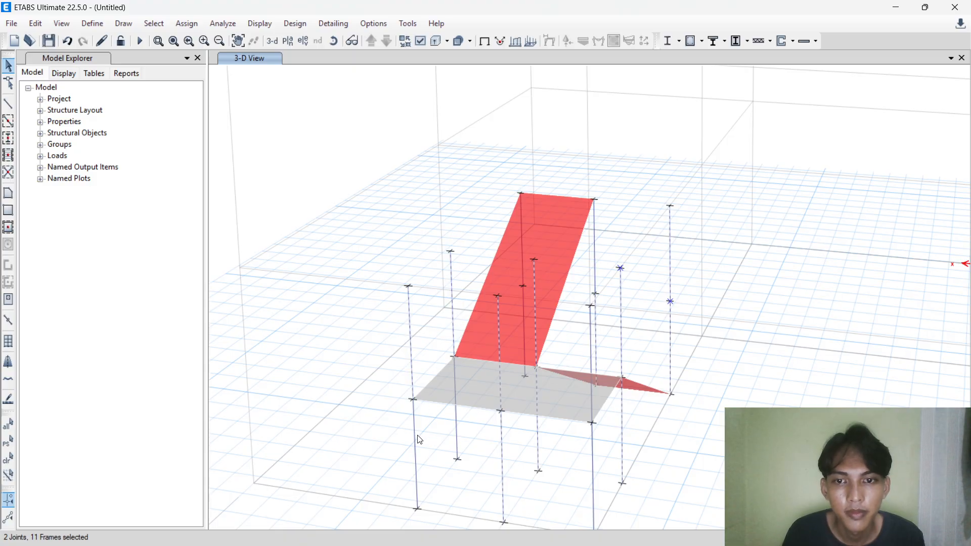
{"action": "left_click", "coordinate": [459, 428]}
{"action": "key", "text": "Delete"}
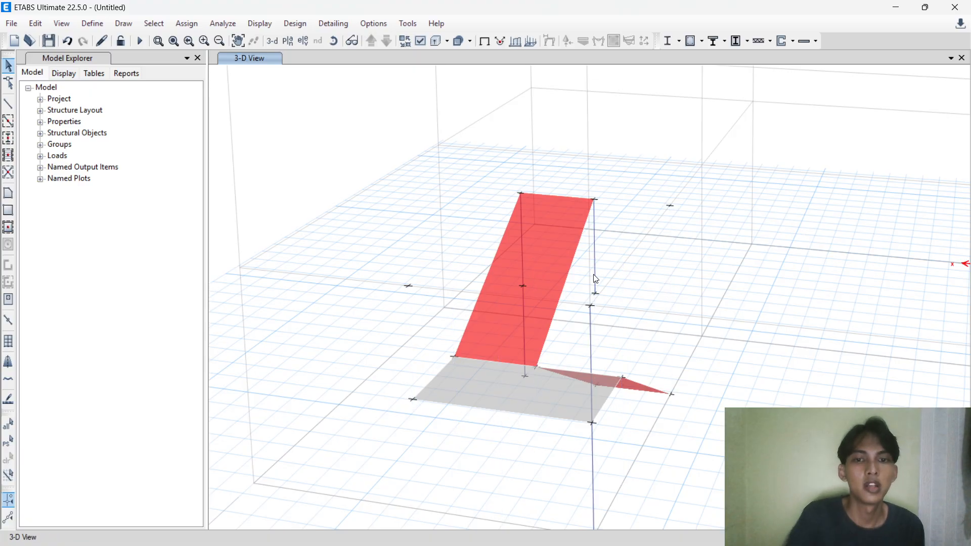
Delete the remaining guide column segments beneath the top end of the upper flight.
{"action": "left_click", "coordinate": [333, 40]}
{"action": "left_click_drag", "start_coordinate": [561, 518], "coordinate": [630, 459]}
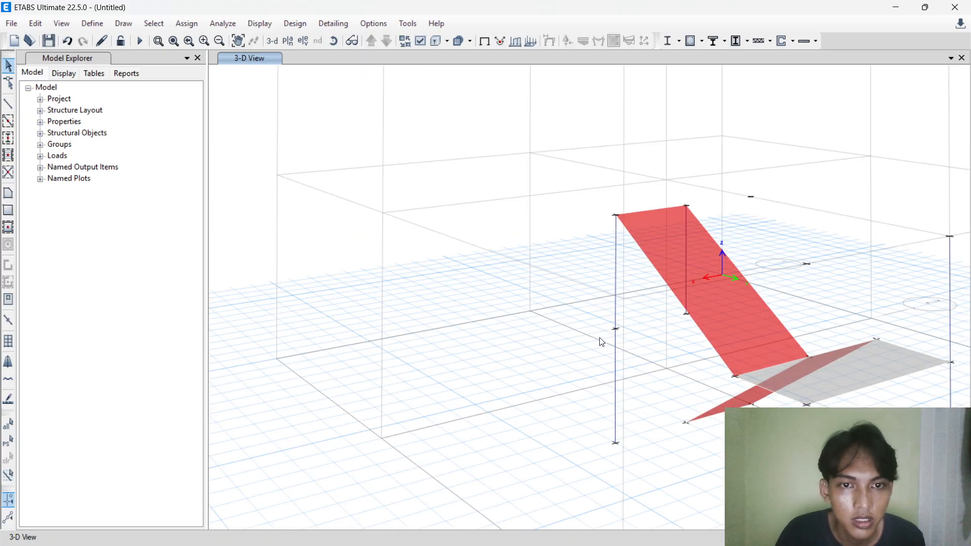
{"action": "left_click_drag", "start_coordinate": [632, 305], "coordinate": [575, 406]}
{"action": "key", "text": "Delete"}
{"action": "left_click", "coordinate": [334, 41]}
{"action": "left_click_drag", "start_coordinate": [412, 182], "coordinate": [386, 341]}
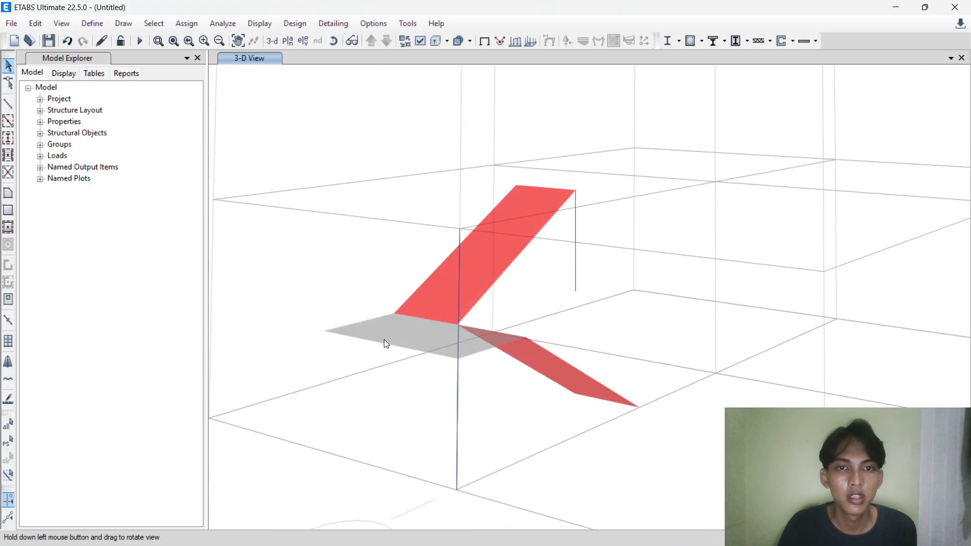
{"action": "left_click", "coordinate": [575, 272]}
{"action": "key", "text": "Delete"}
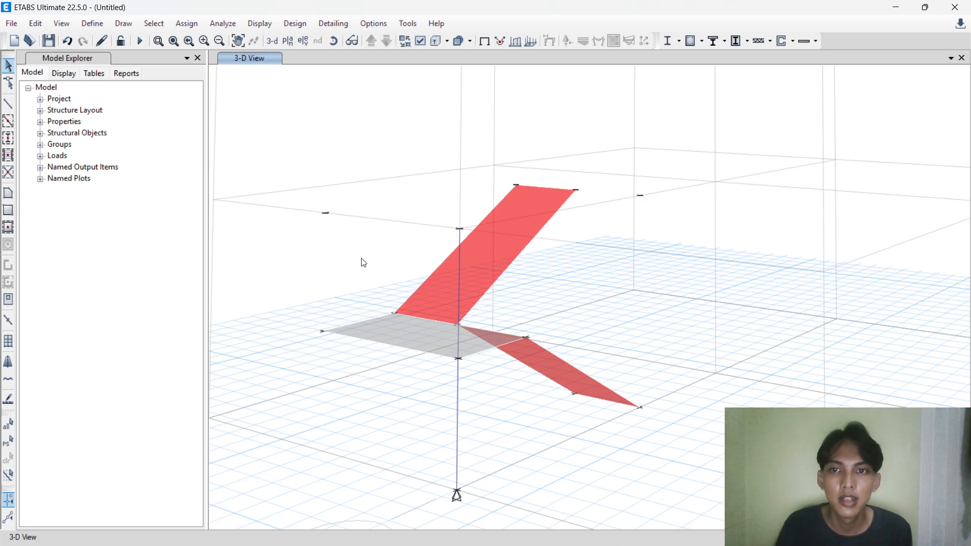
Join the two halves of the supported grid B column beside the landing into a single frame.
{"action": "left_click_drag", "start_coordinate": [475, 346], "coordinate": [452, 411]}
{"action": "key", "text": "Escape"}
{"action": "left_click", "coordinate": [459, 381]}
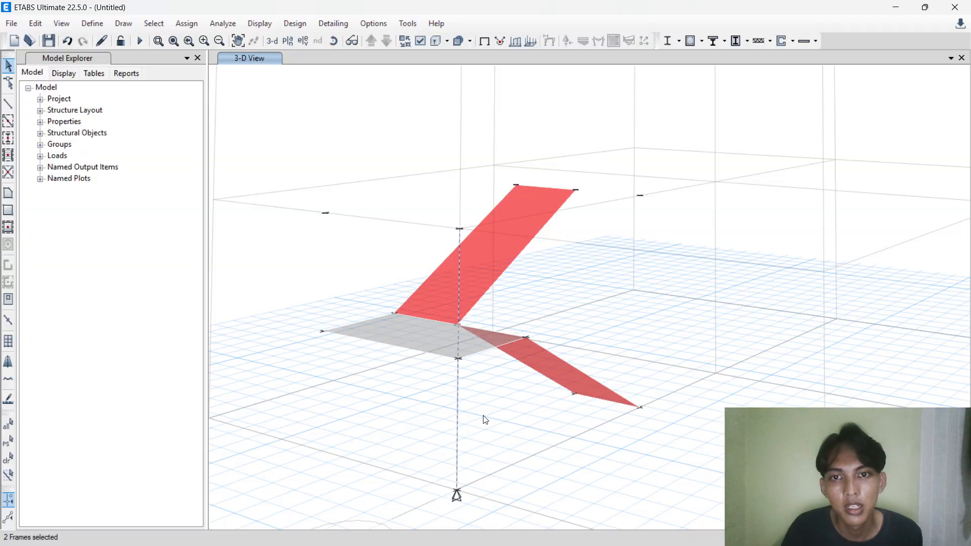
{"action": "left_click", "coordinate": [31, 30]}
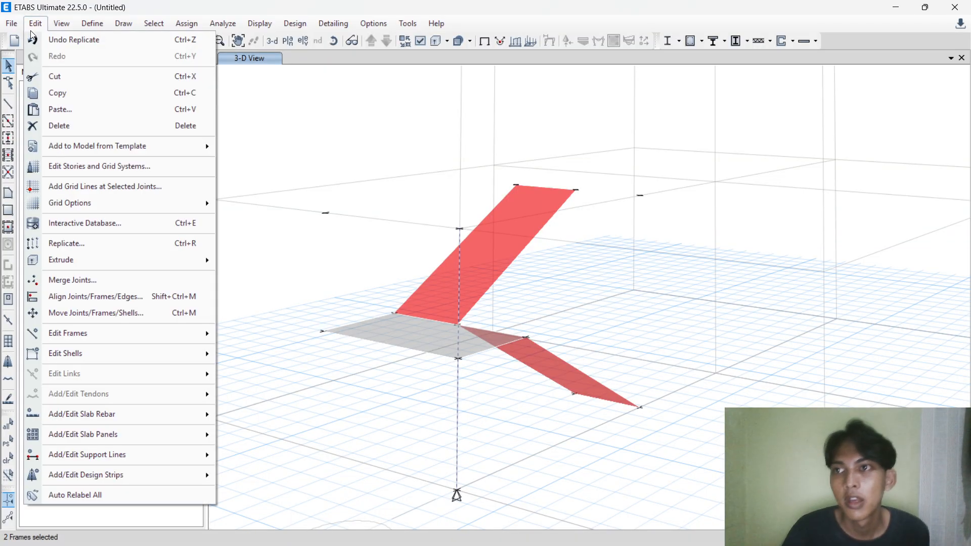
{"action": "mouse_move", "coordinate": [92, 332]}
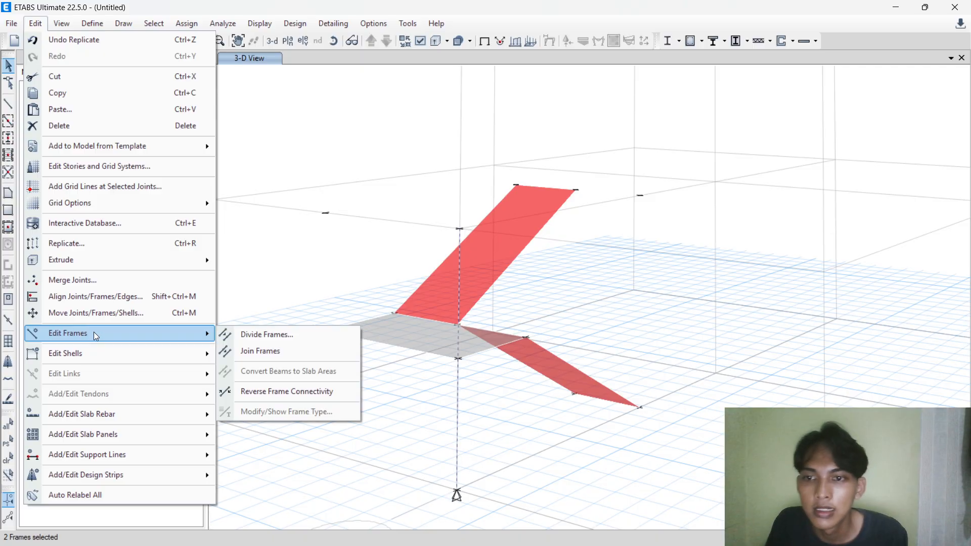
{"action": "left_click", "coordinate": [260, 351]}
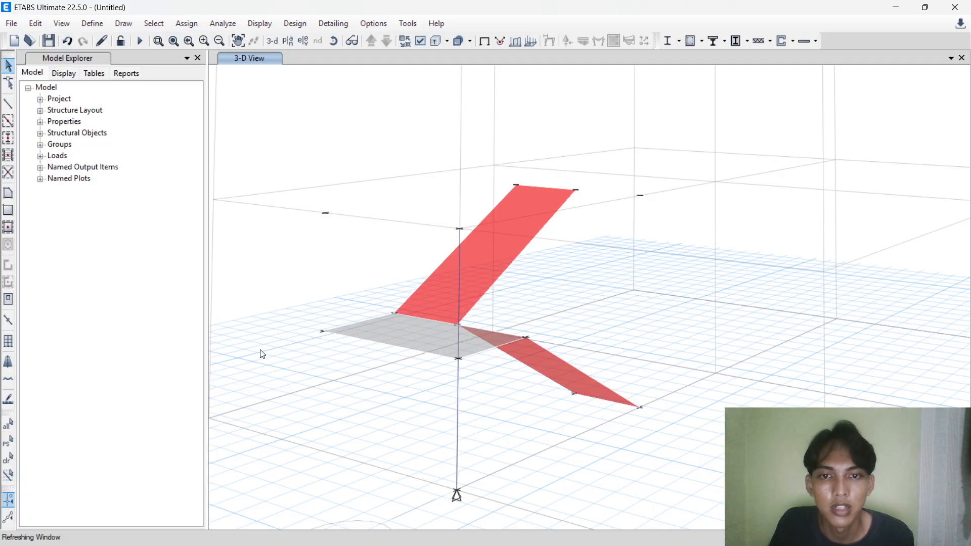
{"action": "left_click", "coordinate": [459, 305]}
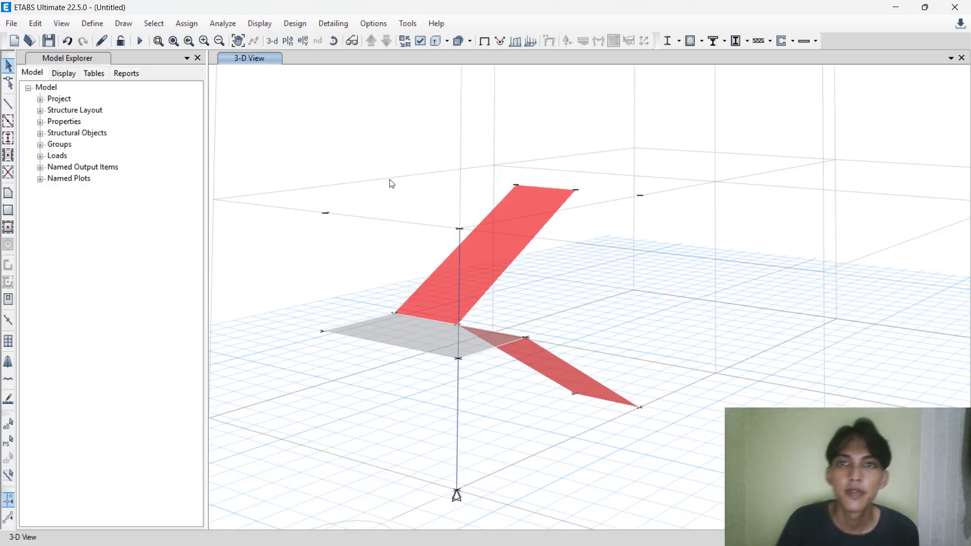
Set joint objects to invisible in the 3D view options.
{"action": "left_click", "coordinate": [425, 42]}
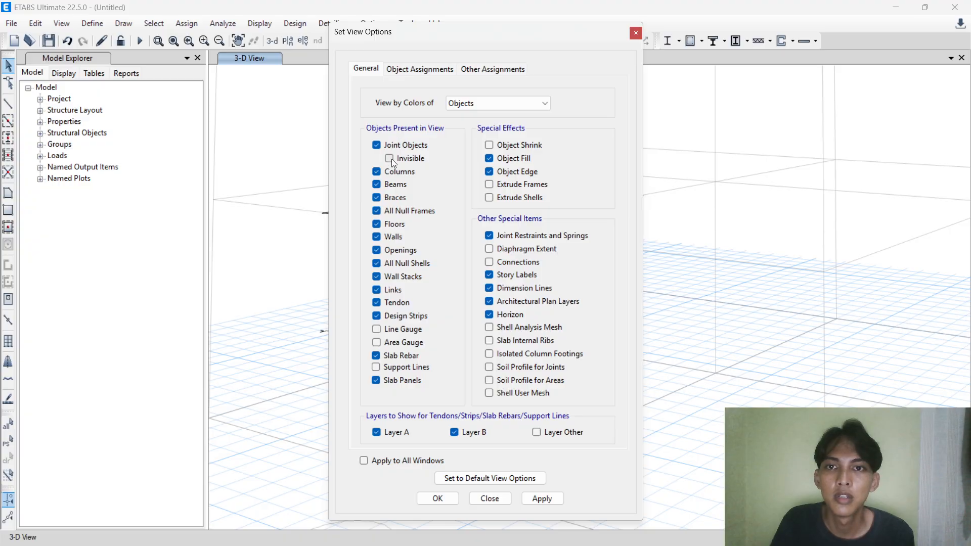
{"action": "left_click", "coordinate": [542, 498]}
{"action": "left_click", "coordinate": [490, 499]}
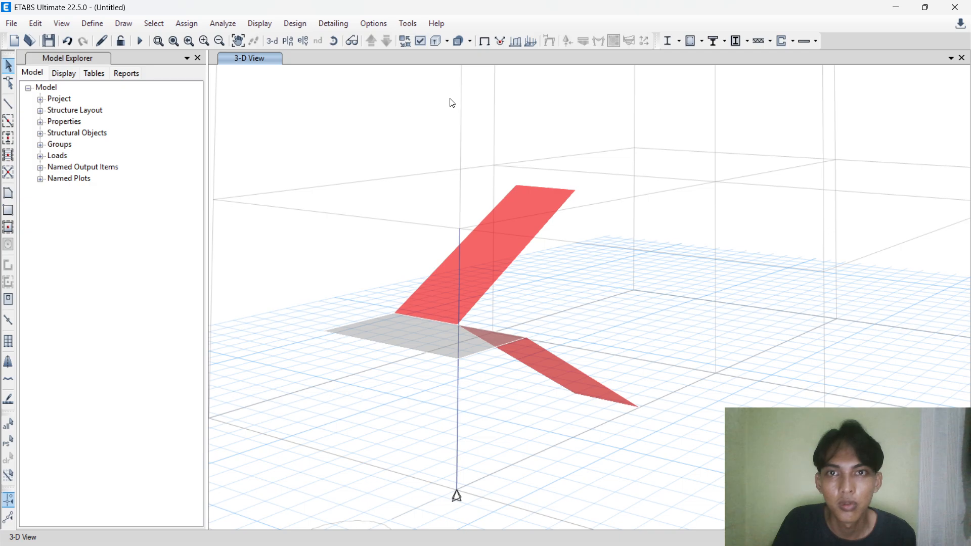
Select both stair flights and the landing and replicate them to stories LANTAI 3 and LANTAI 4.
{"action": "left_click", "coordinate": [334, 41]}
{"action": "left_click_drag", "start_coordinate": [381, 232], "coordinate": [440, 287]}
{"action": "left_click", "coordinate": [503, 248]}
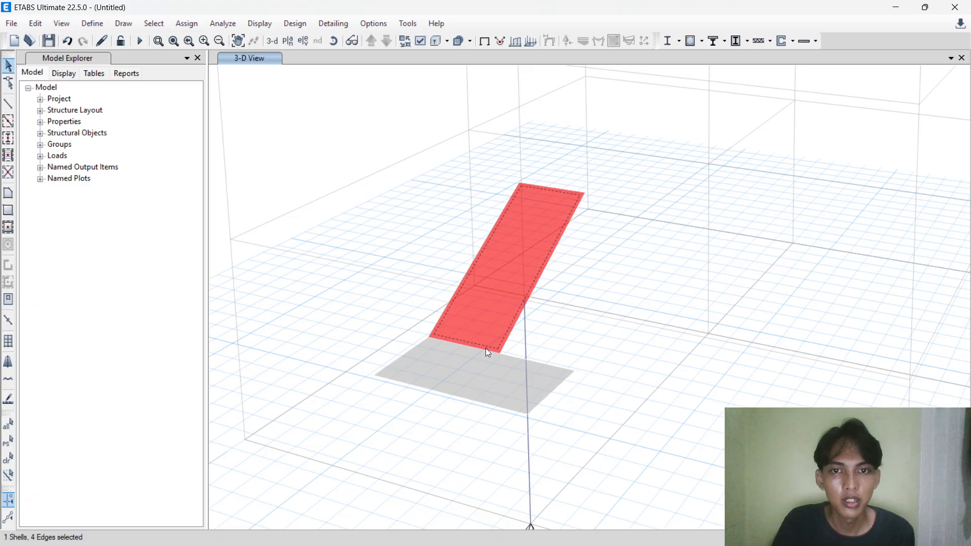
{"action": "left_click", "coordinate": [334, 40]}
{"action": "left_click_drag", "start_coordinate": [385, 132], "coordinate": [544, 322]}
{"action": "left_click", "coordinate": [540, 347]}
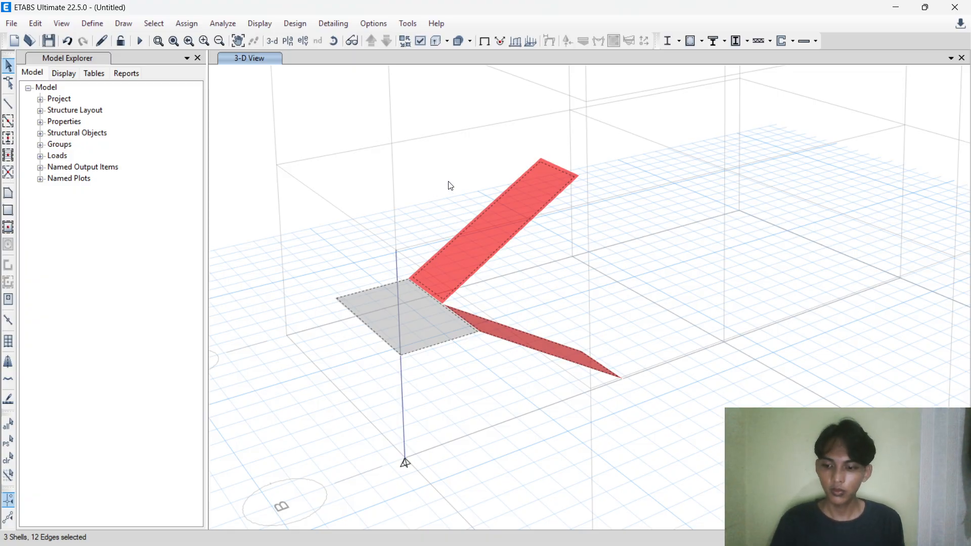
{"action": "key", "text": "ctrl+r"}
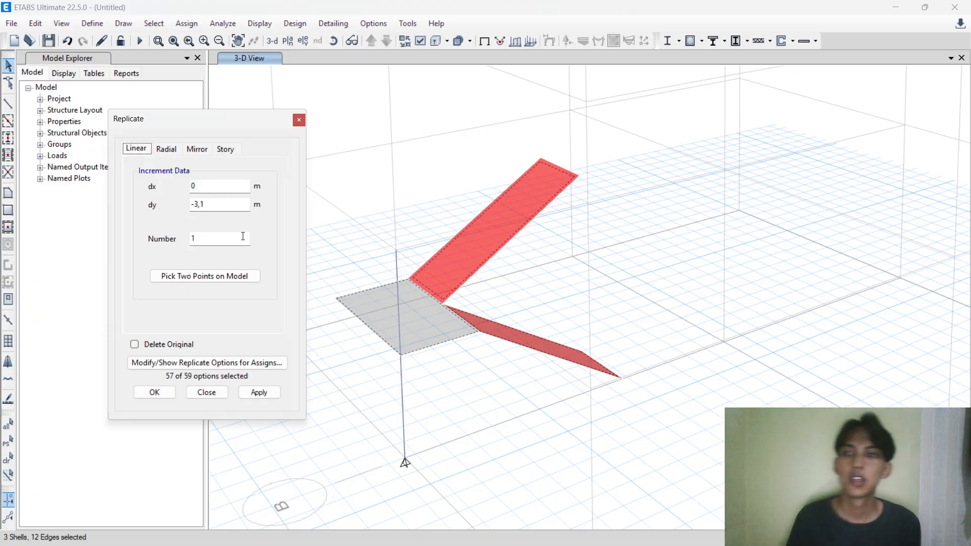
{"action": "left_click", "coordinate": [226, 149]}
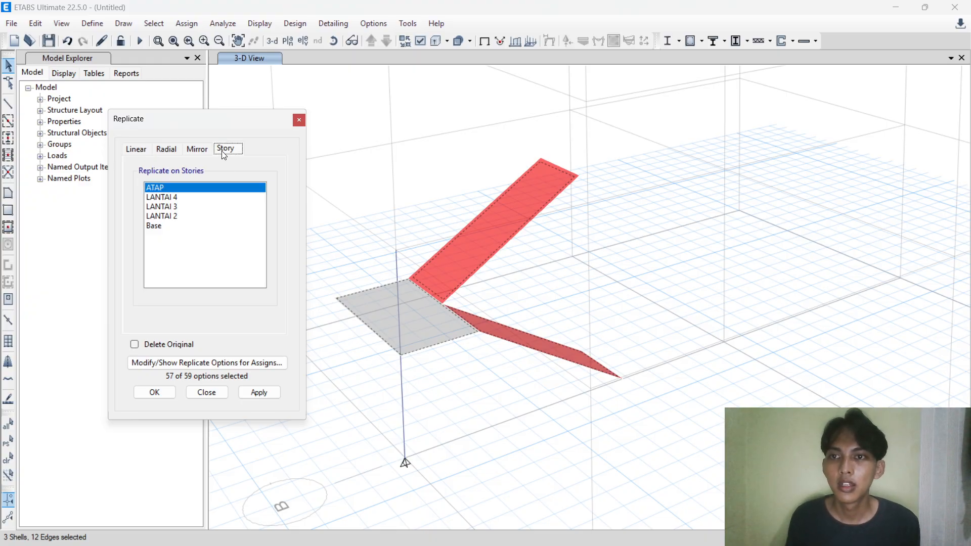
{"action": "left_click_drag", "start_coordinate": [171, 207], "coordinate": [173, 197]}
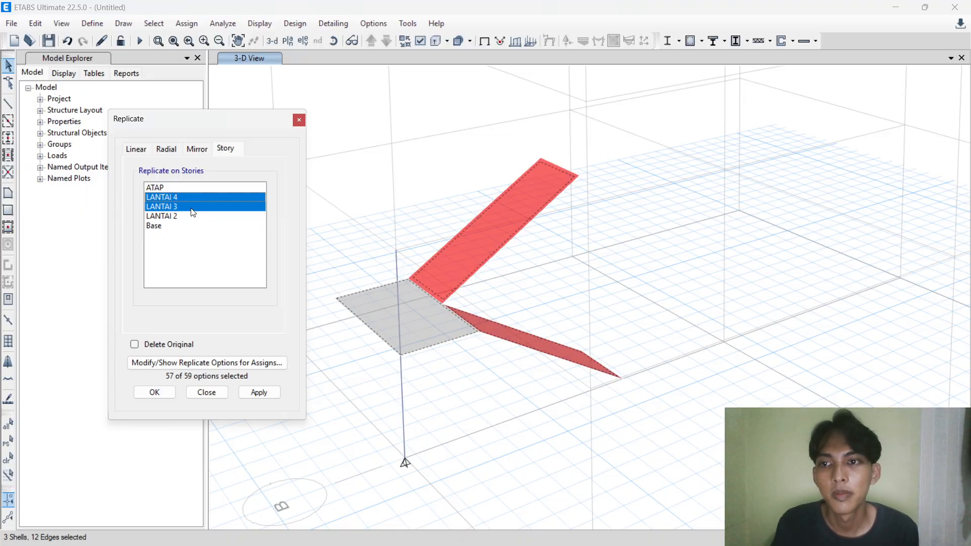
{"action": "left_click", "coordinate": [259, 393]}
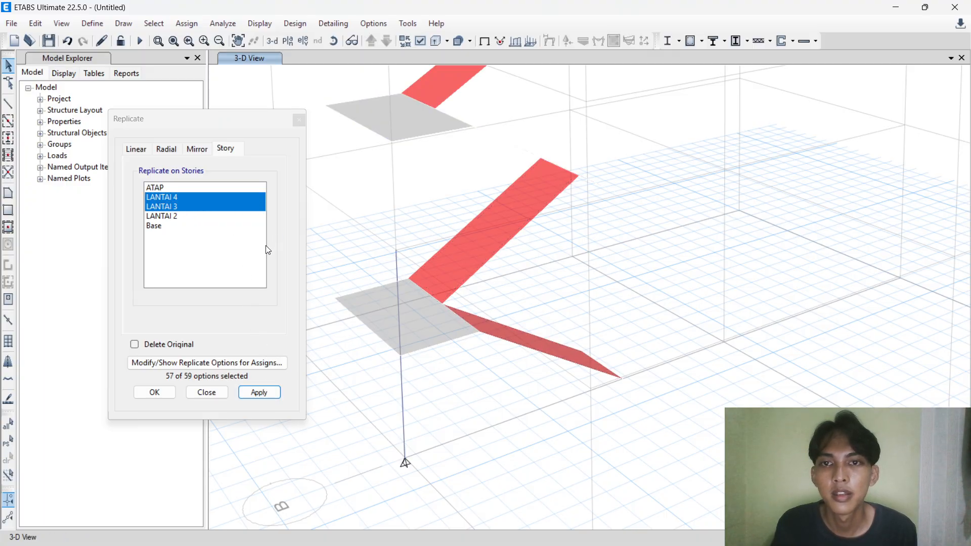
{"action": "left_click", "coordinate": [163, 392]}
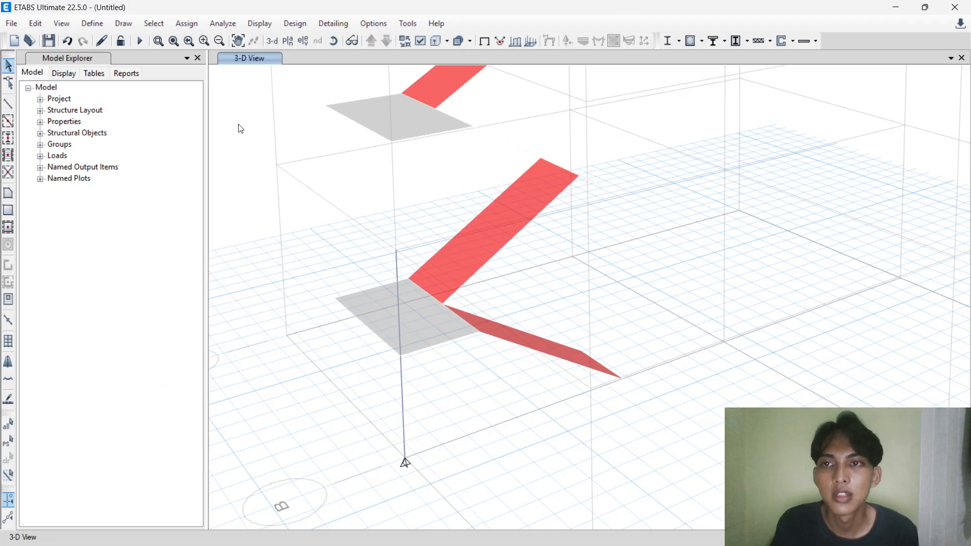
Restore the visibility of all building objects in the 3D view.
{"action": "left_click", "coordinate": [270, 44]}
{"action": "left_click", "coordinate": [332, 45]}
{"action": "left_click_drag", "start_coordinate": [385, 291], "coordinate": [492, 245]}
{"action": "right_click", "coordinate": [355, 191]}
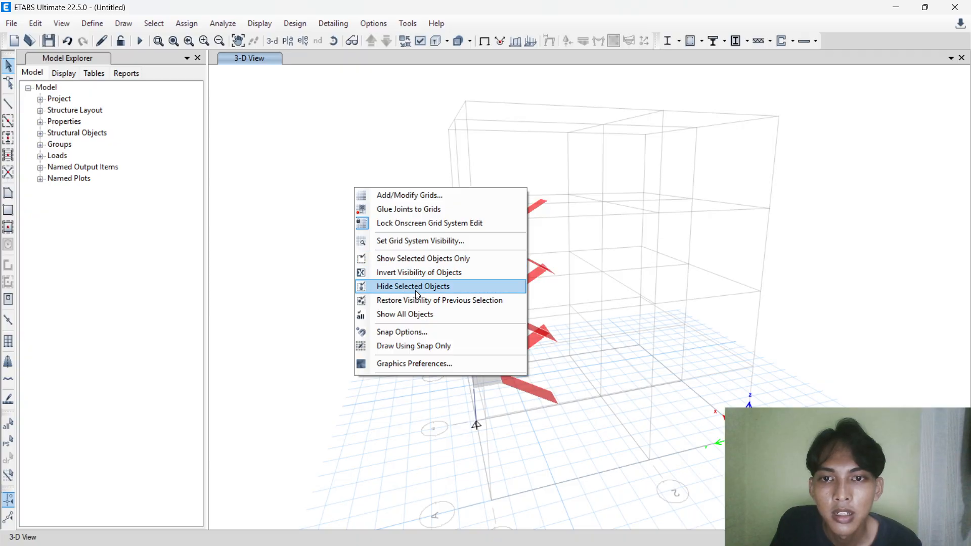
{"action": "left_click", "coordinate": [402, 314]}
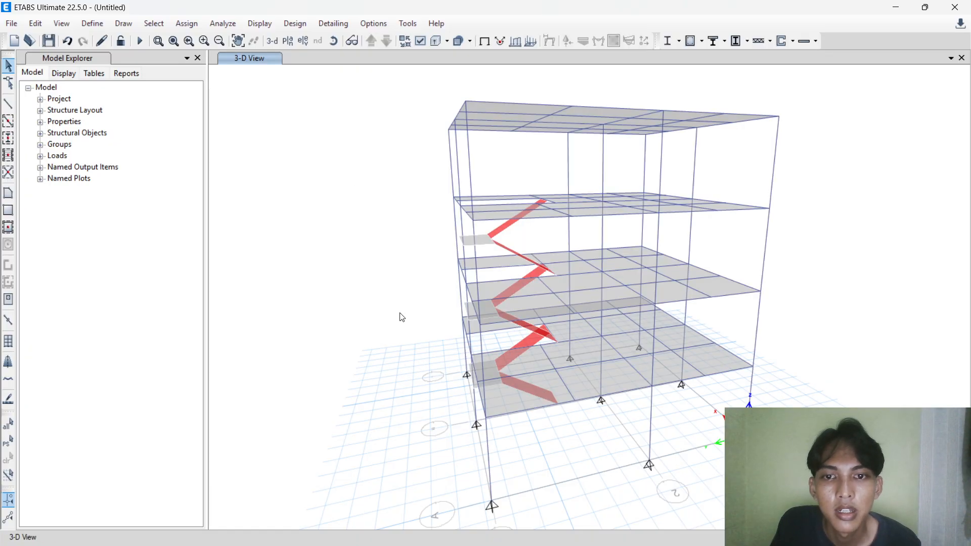
Examine how the replicated stair flights and landings fit the floor openings on each story.
{"action": "left_click", "coordinate": [332, 40]}
{"action": "left_click_drag", "start_coordinate": [393, 303], "coordinate": [494, 314]}
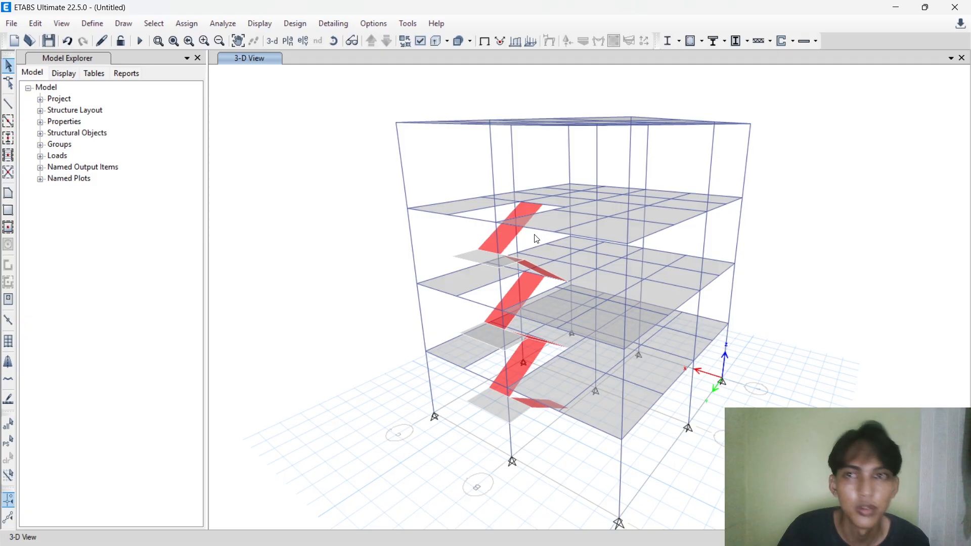
{"action": "left_click", "coordinate": [334, 42]}
{"action": "left_click_drag", "start_coordinate": [343, 191], "coordinate": [430, 315]}
{"action": "scroll", "coordinate": [581, 336], "scroll_direction": "up", "scroll_amount": 4}
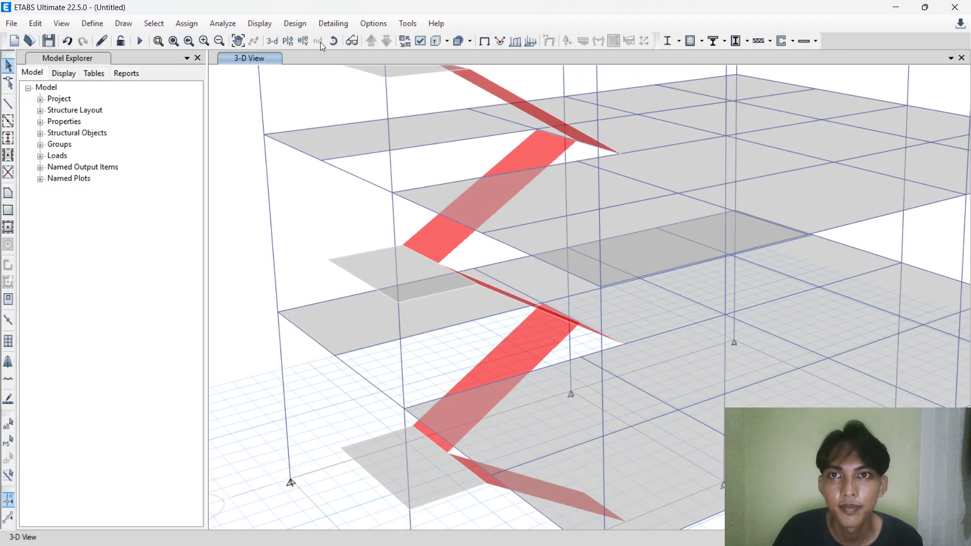
{"action": "left_click_drag", "start_coordinate": [366, 227], "coordinate": [468, 250]}
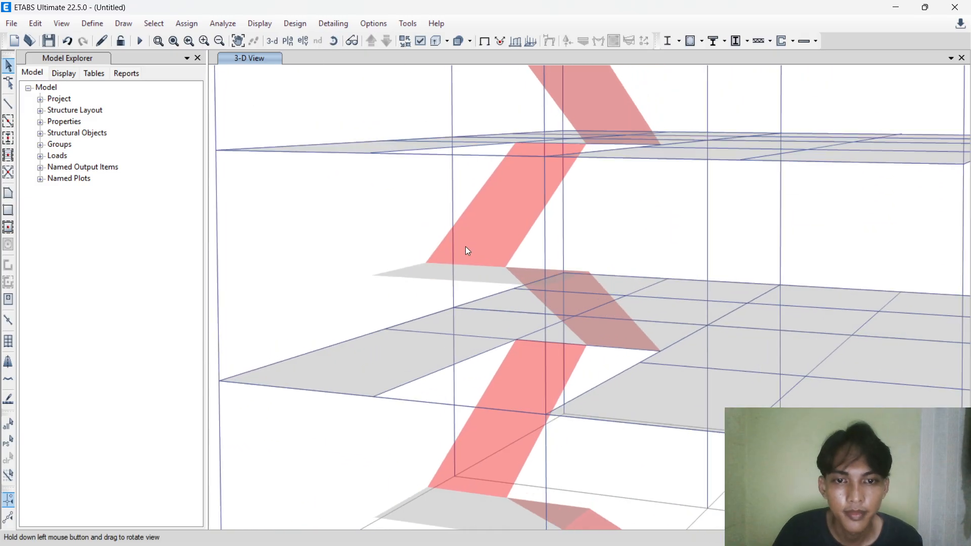
{"action": "scroll", "coordinate": [468, 250], "scroll_direction": "down", "scroll_amount": 4}
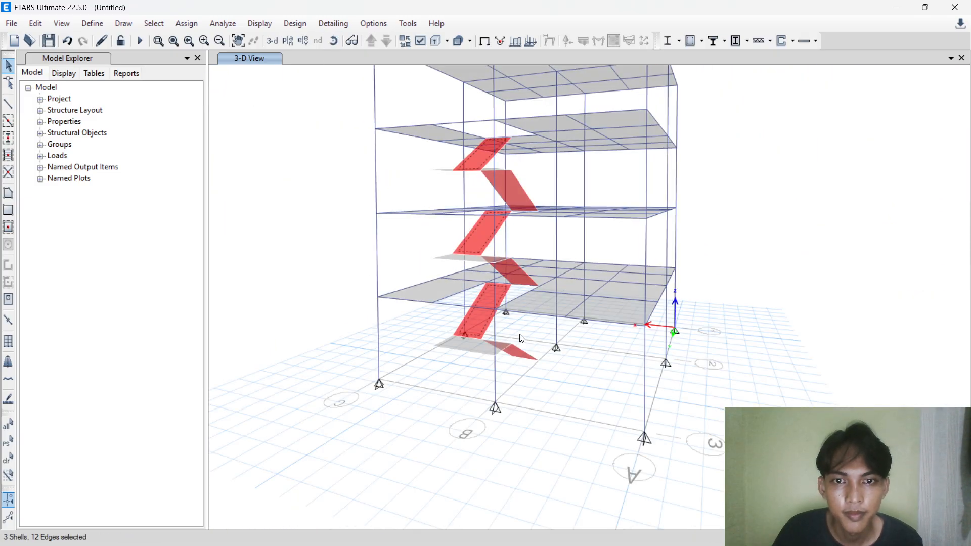
Assign the TANGGA uniform load set to the selected stair flights on all stories.
{"action": "scroll", "coordinate": [522, 338], "scroll_direction": "up", "scroll_amount": 5}
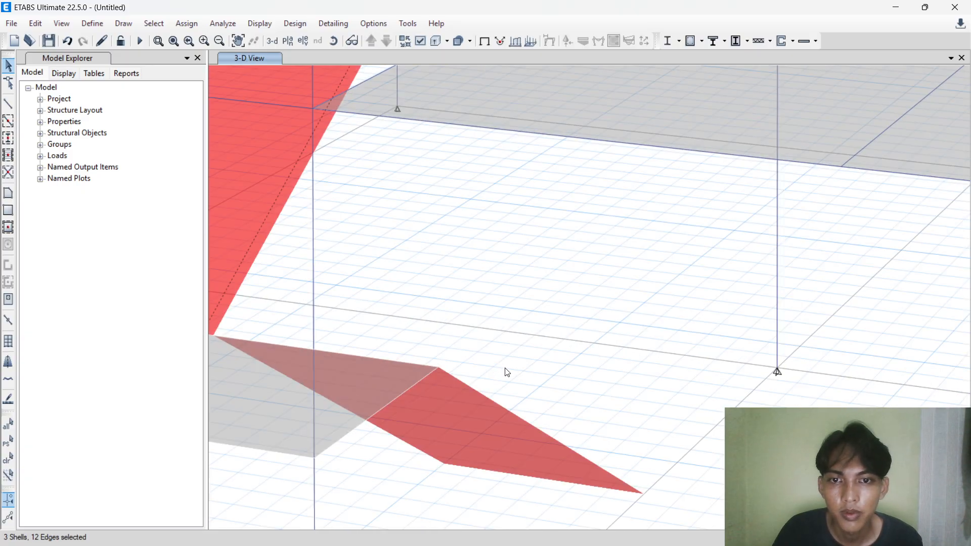
{"action": "scroll", "coordinate": [506, 374], "scroll_direction": "down", "scroll_amount": 4}
{"action": "scroll", "coordinate": [498, 385], "scroll_direction": "up", "scroll_amount": 2}
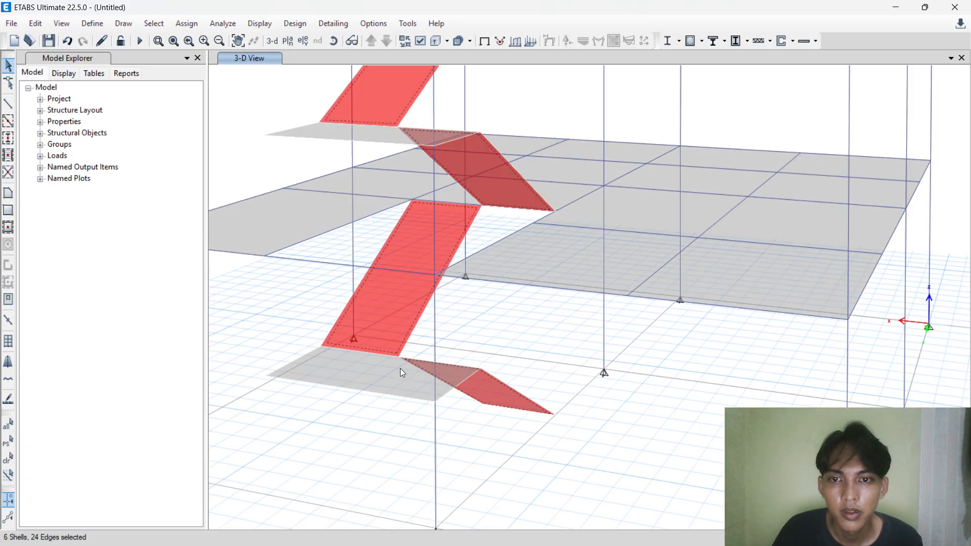
{"action": "left_click", "coordinate": [187, 23]}
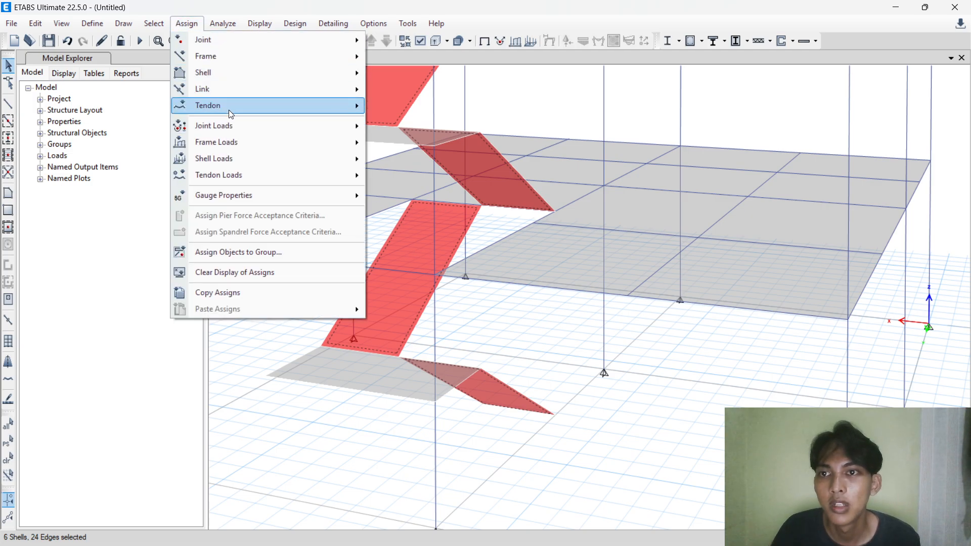
{"action": "mouse_move", "coordinate": [212, 141]}
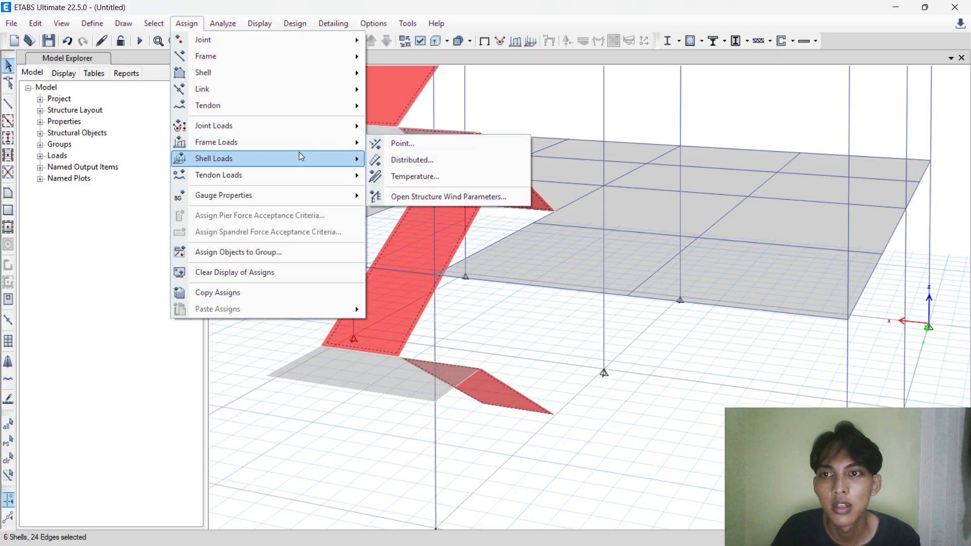
{"action": "mouse_move", "coordinate": [325, 157]}
{"action": "left_click", "coordinate": [392, 161]}
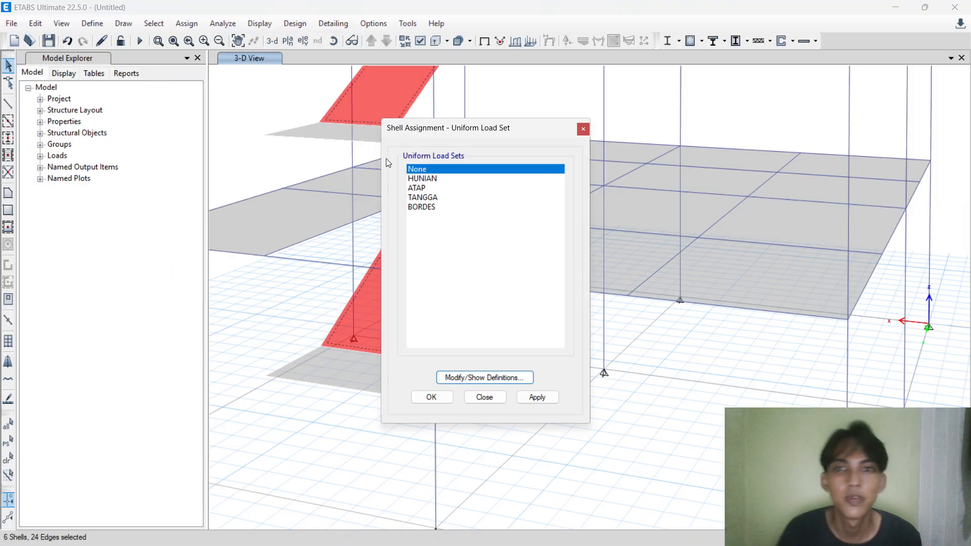
{"action": "double_click", "coordinate": [425, 196]}
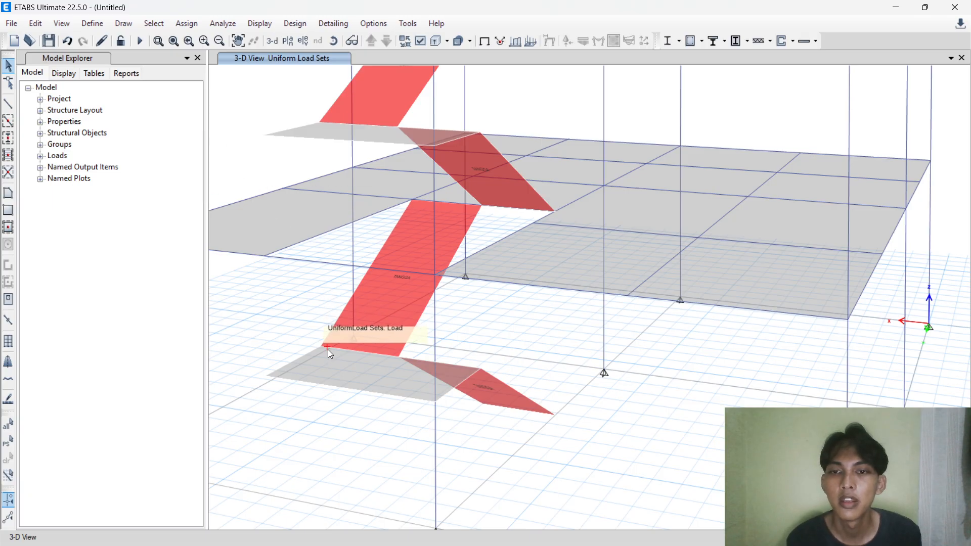
Select the lowest stair landing and assign it the BORDES uniform load set.
{"action": "left_click", "coordinate": [346, 365]}
{"action": "left_click", "coordinate": [187, 23]}
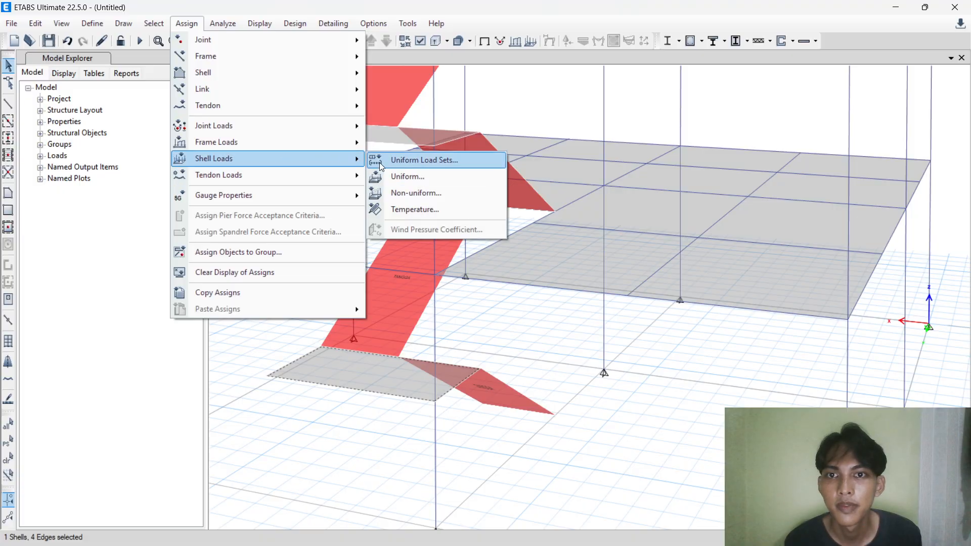
{"action": "left_click", "coordinate": [425, 160]}
{"action": "left_click", "coordinate": [425, 208]}
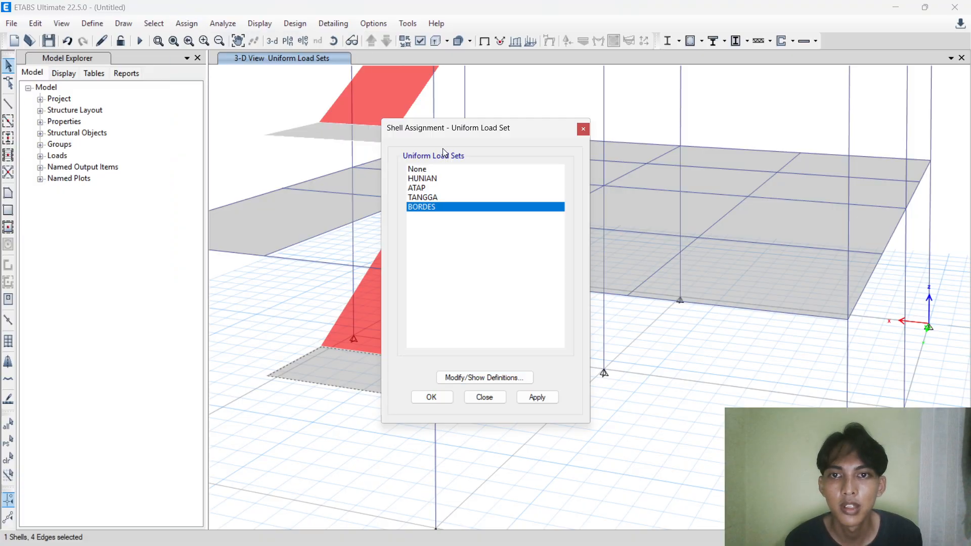
{"action": "left_click_drag", "start_coordinate": [521, 130], "coordinate": [145, 151]}
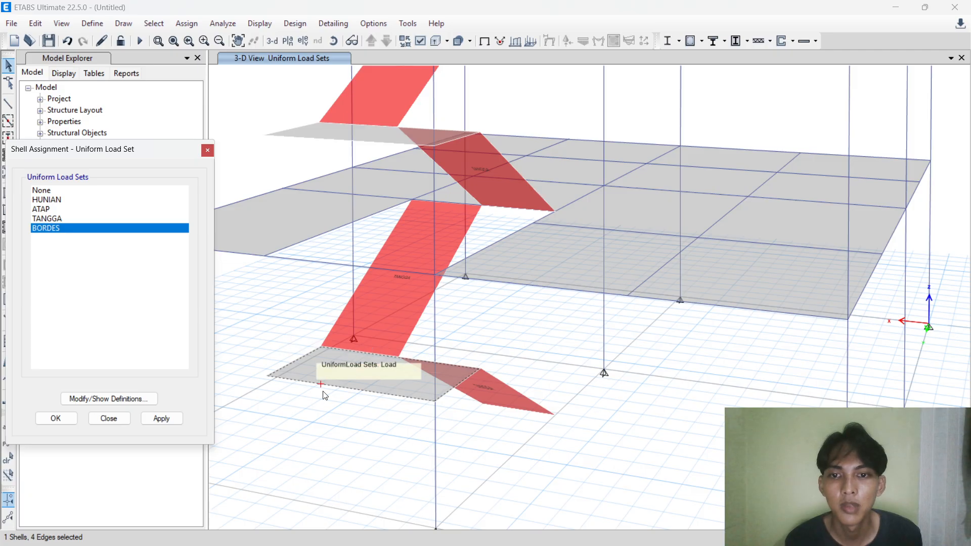
{"action": "left_click", "coordinate": [173, 421]}
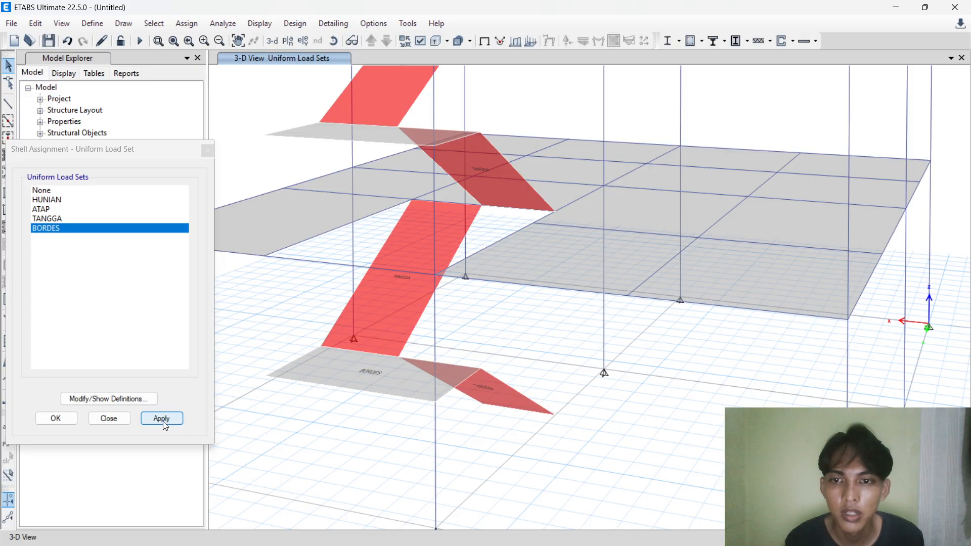
{"action": "left_click", "coordinate": [109, 419]}
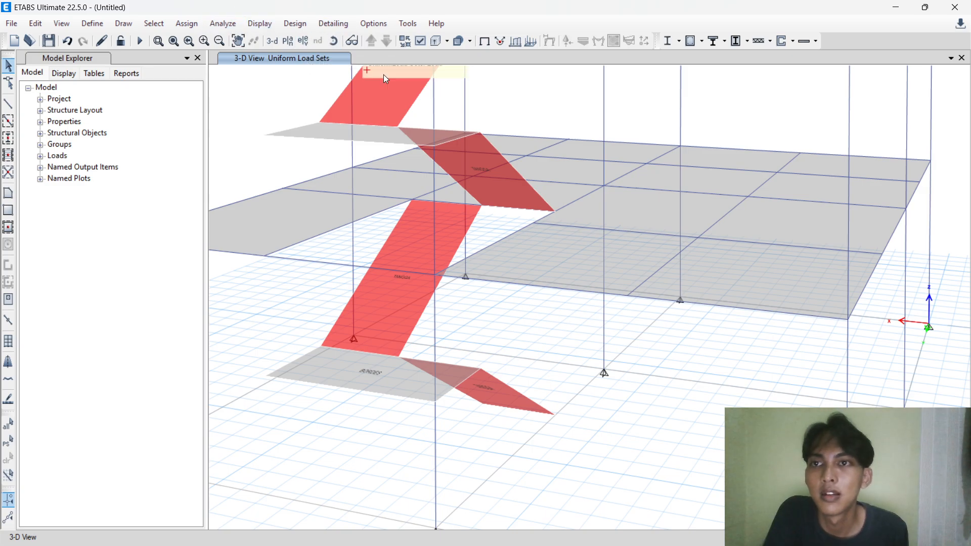
Display the plan view of story LANTAI 2.
{"action": "left_click", "coordinate": [296, 44]}
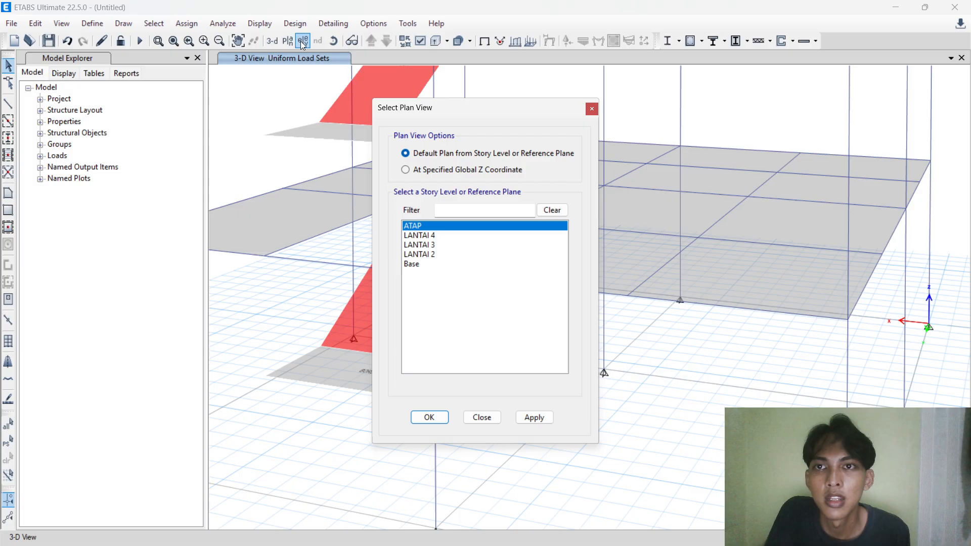
{"action": "left_click", "coordinate": [442, 264]}
{"action": "left_click", "coordinate": [442, 255]}
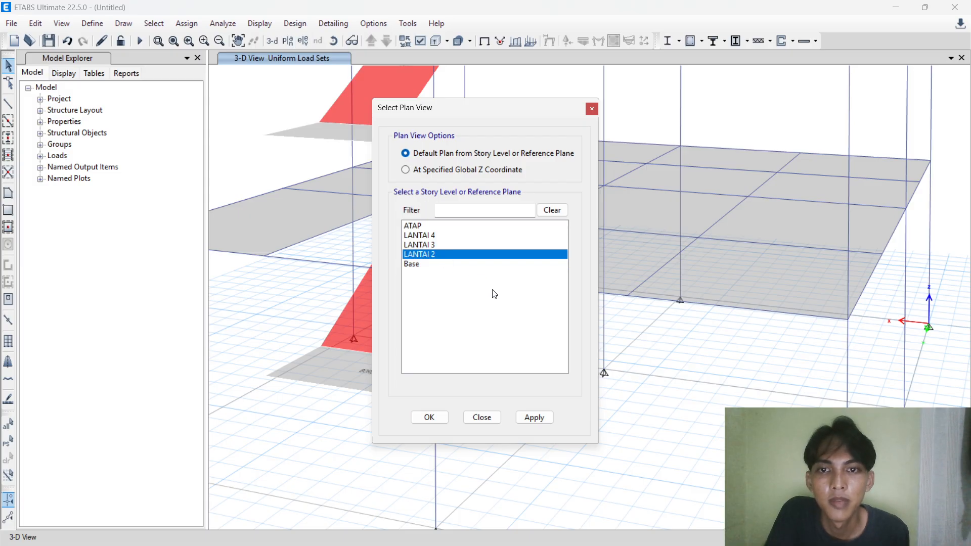
{"action": "left_click", "coordinate": [535, 417]}
{"action": "left_click", "coordinate": [497, 417]}
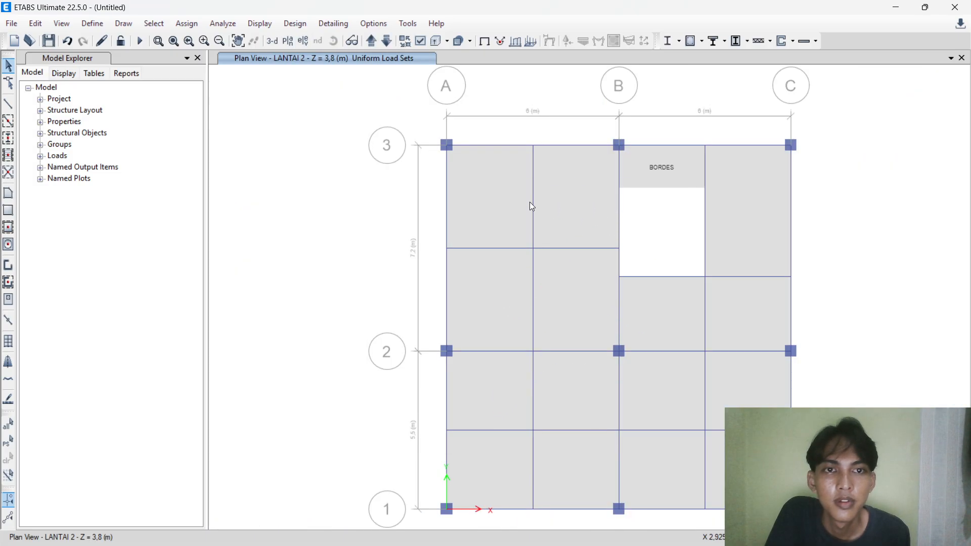
Select all floor slabs around the stair opening, except the landing, and assign them the HUNIAN uniform load set.
{"action": "left_click", "coordinate": [501, 194]}
{"action": "left_click", "coordinate": [757, 246]}
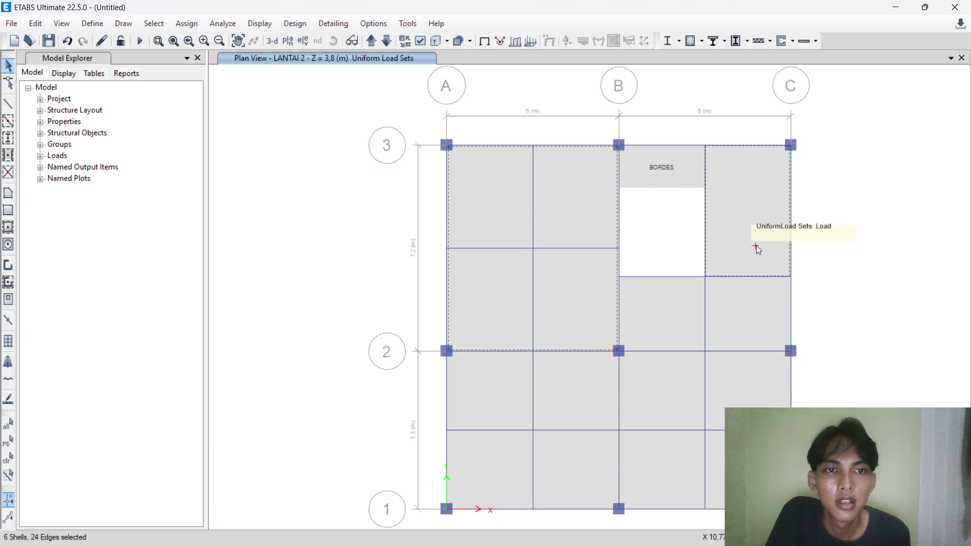
{"action": "left_click", "coordinate": [736, 323]}
{"action": "left_click", "coordinate": [668, 332]}
{"action": "left_click", "coordinate": [751, 411]}
{"action": "left_click", "coordinate": [581, 408]}
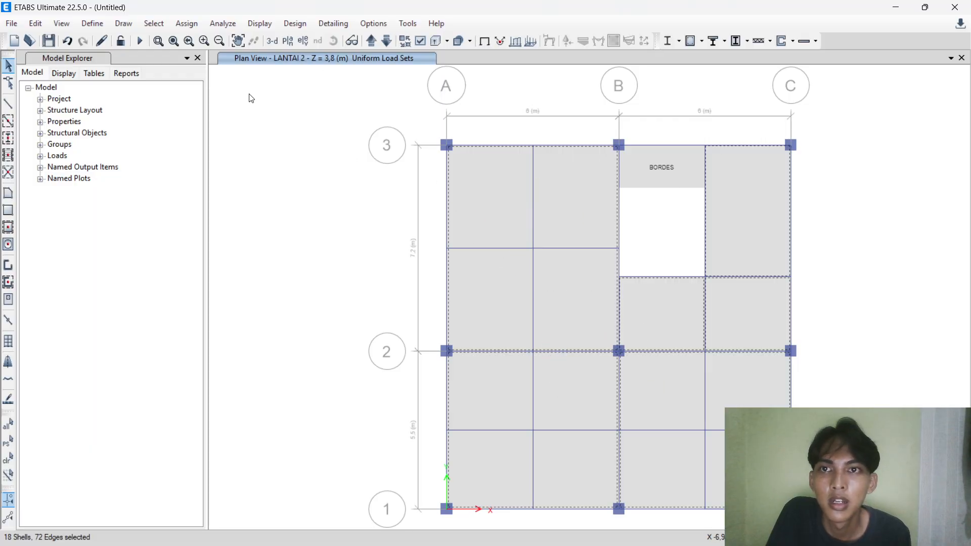
{"action": "left_click", "coordinate": [177, 24]}
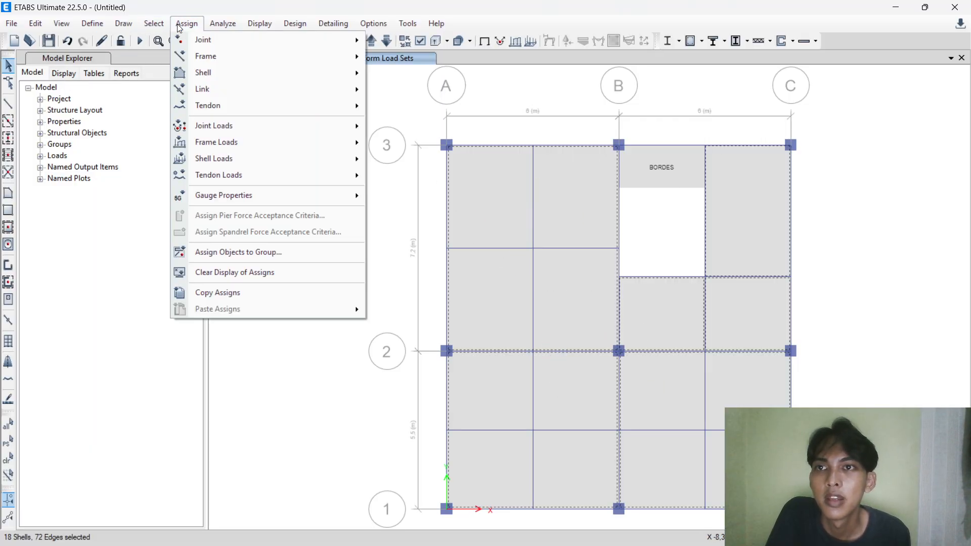
{"action": "mouse_move", "coordinate": [225, 156]}
{"action": "left_click", "coordinate": [414, 160]}
{"action": "left_click", "coordinate": [60, 200]}
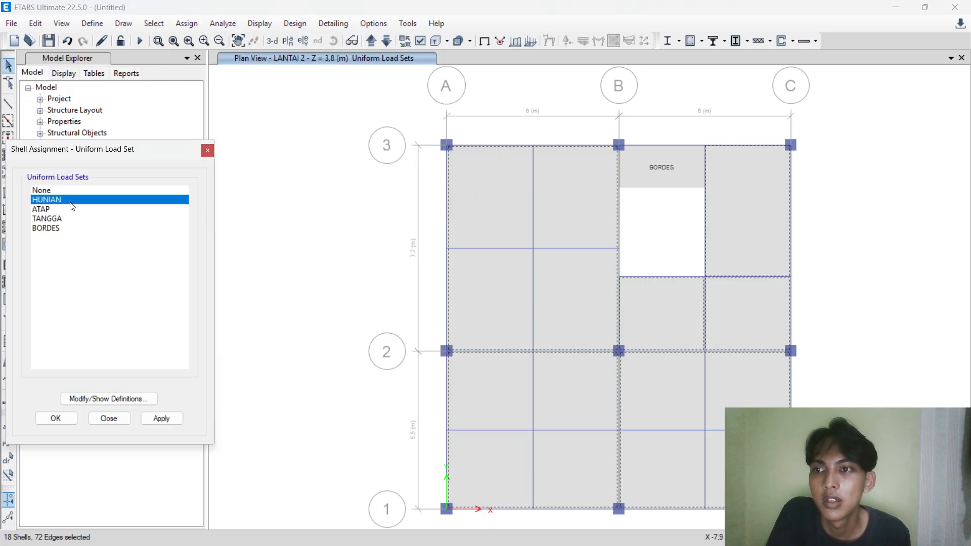
{"action": "left_click", "coordinate": [162, 418]}
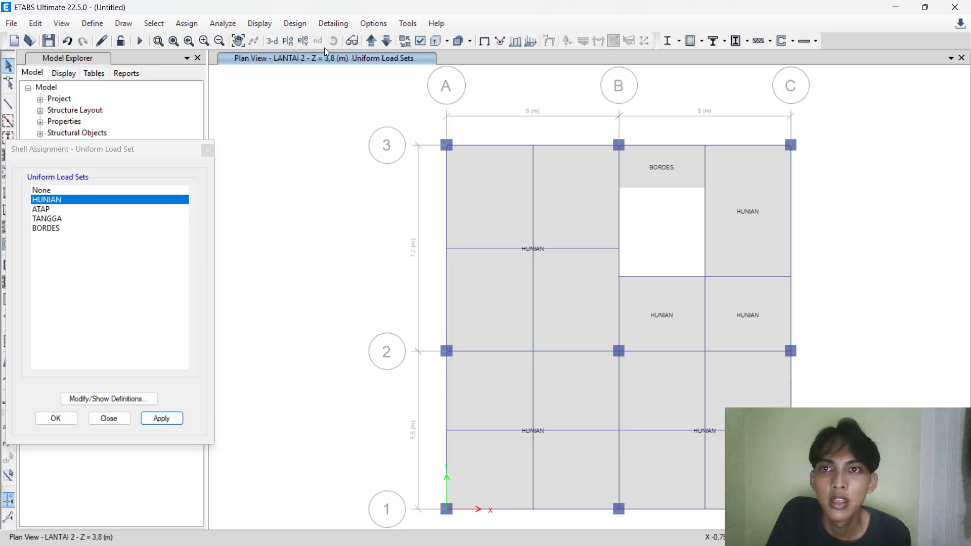
Bring up the ATAP story plan and assign the ATAP uniform load set to its four roof slabs.
{"action": "left_click", "coordinate": [372, 40]}
{"action": "left_click", "coordinate": [372, 40]}
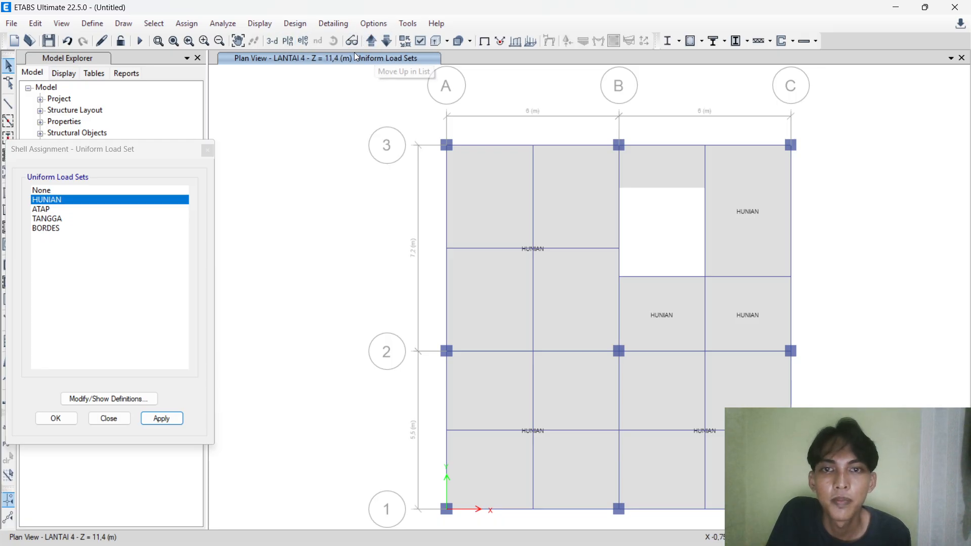
{"action": "left_click", "coordinate": [371, 39]}
{"action": "left_click", "coordinate": [534, 196]}
{"action": "left_click", "coordinate": [368, 116]}
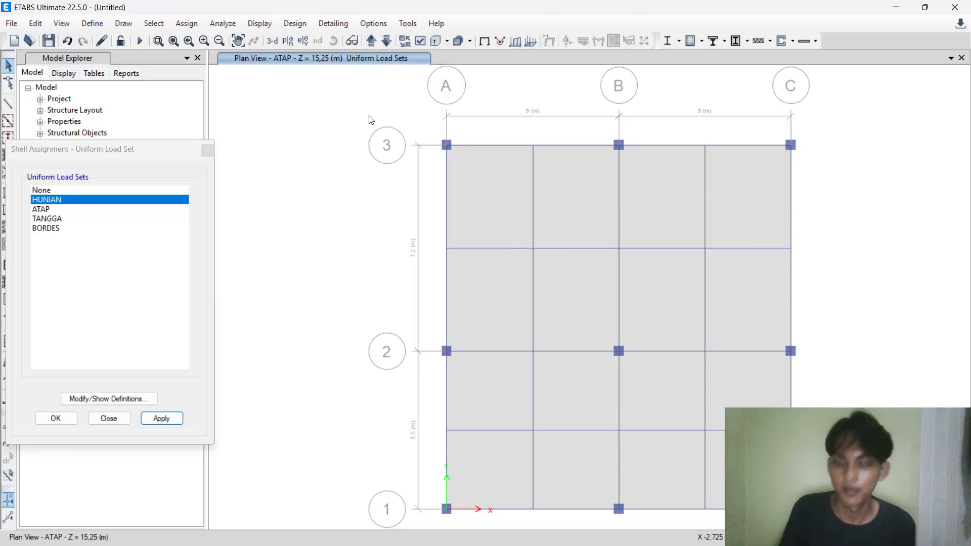
{"action": "left_click", "coordinate": [582, 179]}
{"action": "left_click", "coordinate": [675, 193]}
{"action": "left_click", "coordinate": [654, 374]}
{"action": "left_click", "coordinate": [591, 387]}
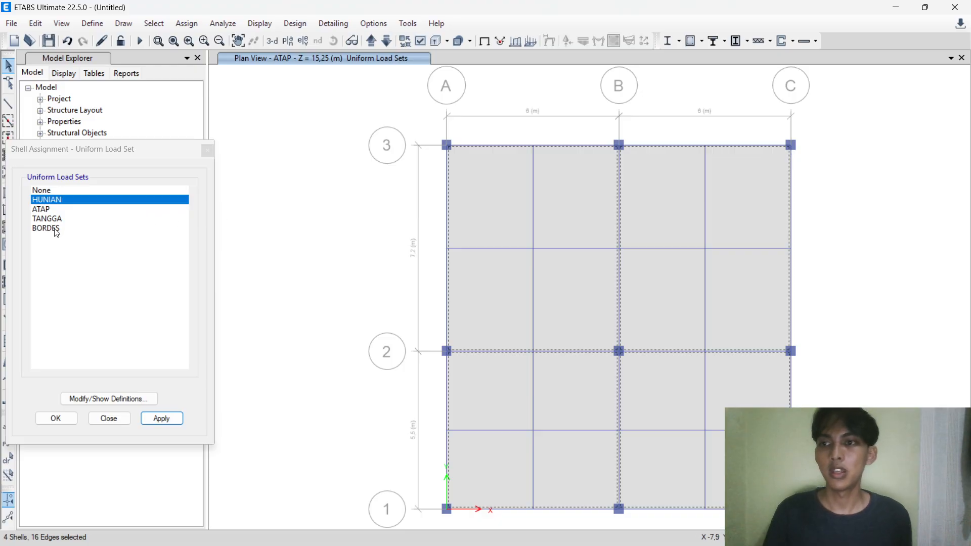
{"action": "left_click", "coordinate": [52, 210]}
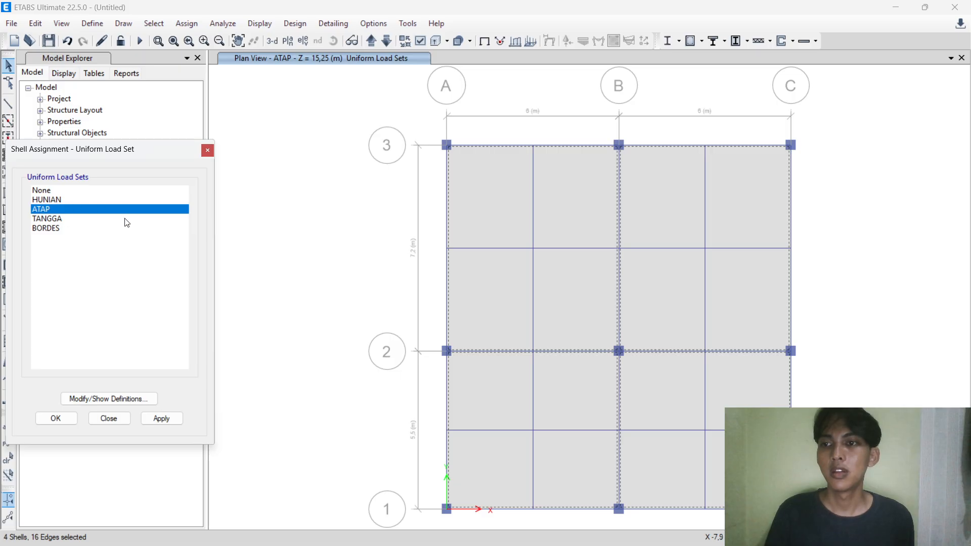
{"action": "left_click", "coordinate": [172, 420]}
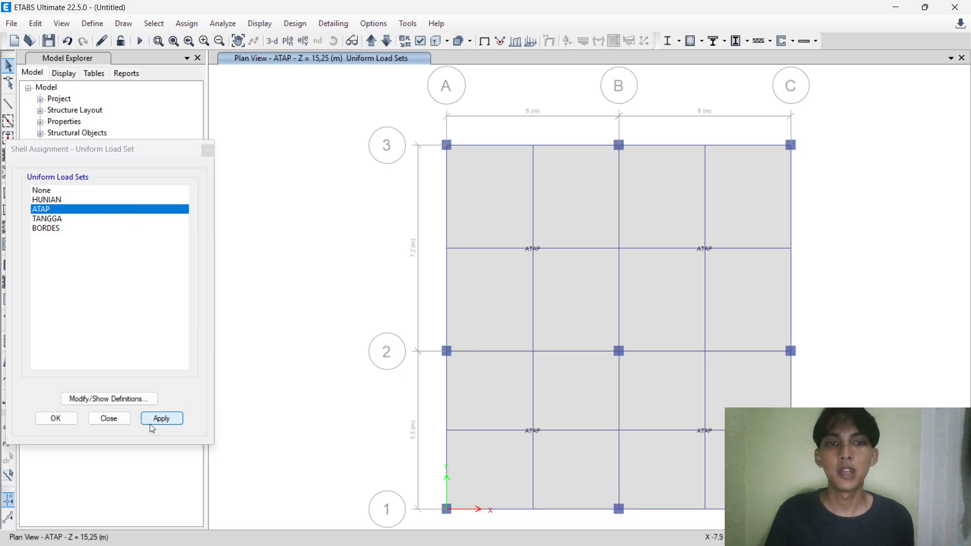
{"action": "left_click", "coordinate": [111, 420]}
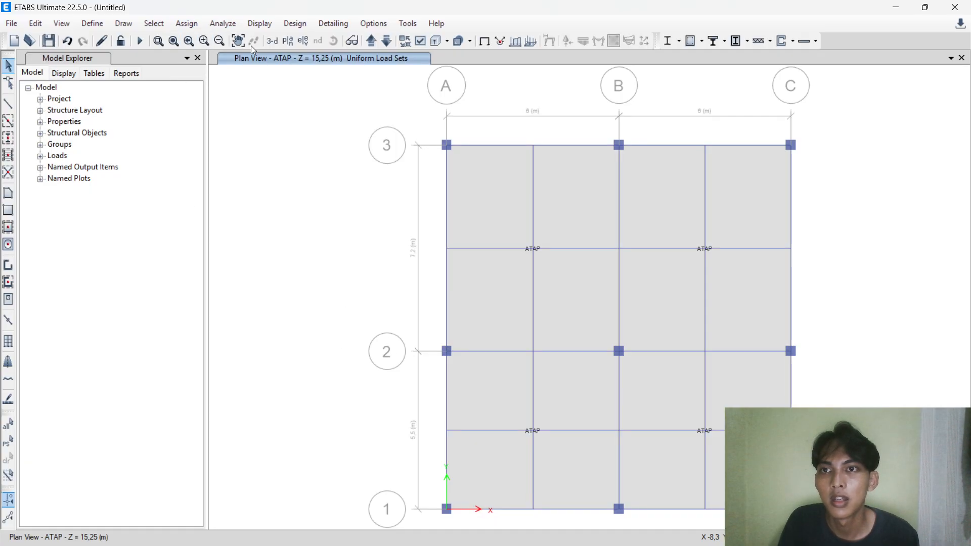
Review the definition of mass source MsSrc1 without changing it.
{"action": "left_click", "coordinate": [92, 23]}
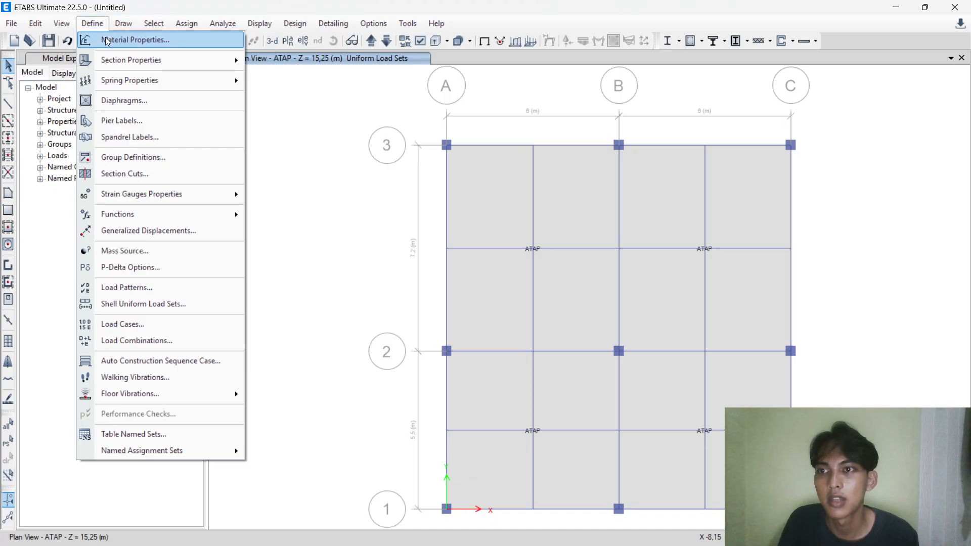
{"action": "left_click", "coordinate": [141, 251]}
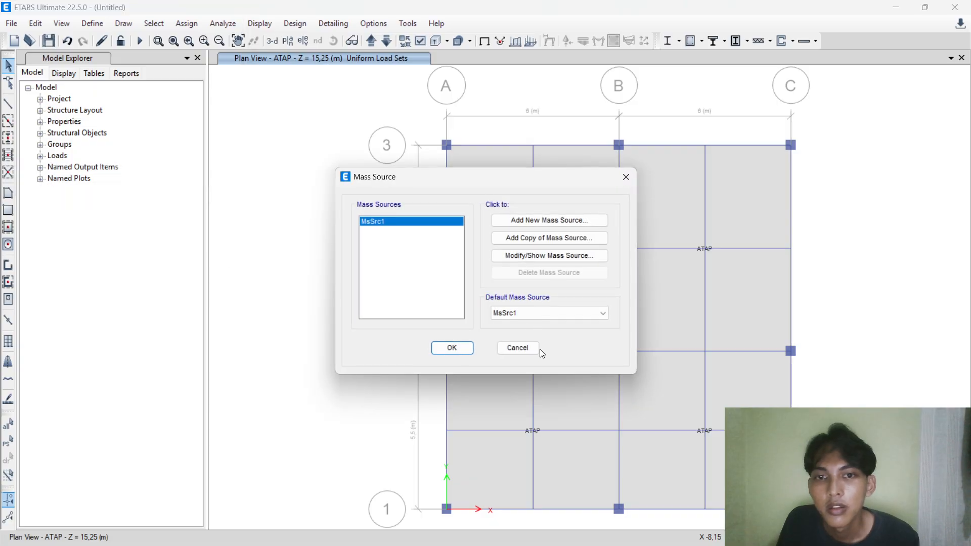
{"action": "left_click", "coordinate": [539, 257]}
{"action": "left_click", "coordinate": [512, 369]}
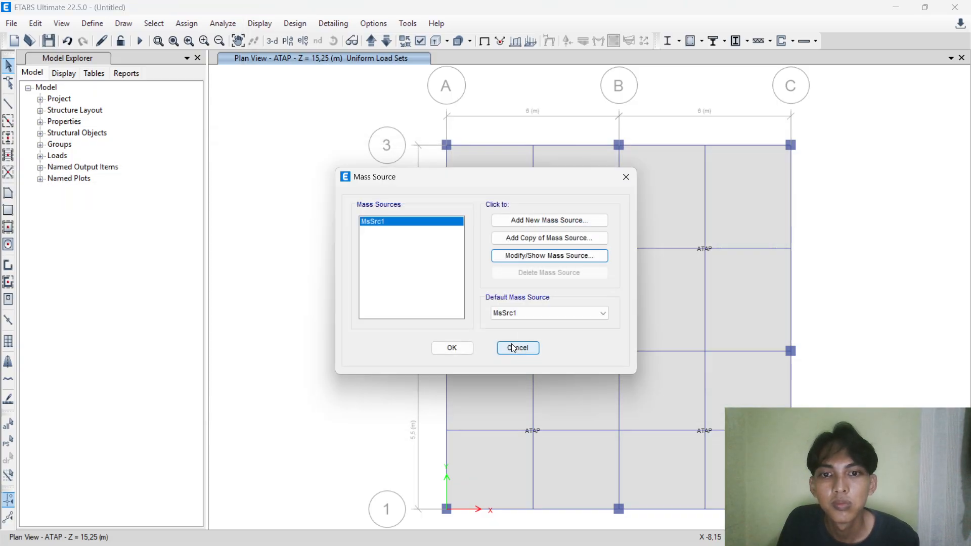
{"action": "left_click", "coordinate": [516, 347]}
{"action": "left_click", "coordinate": [92, 24]}
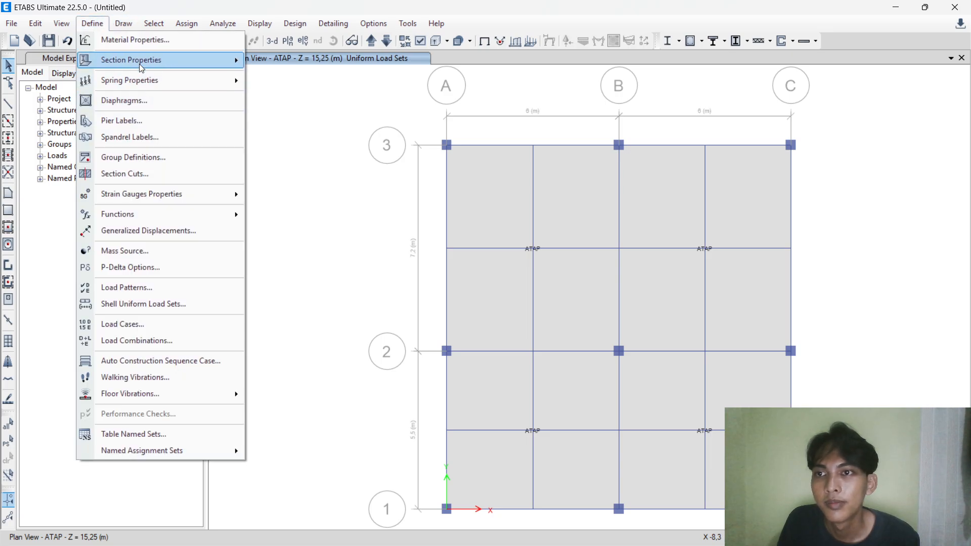
Step the plan view through the stories to the Base level.
{"action": "left_click", "coordinate": [390, 44]}
{"action": "left_click", "coordinate": [390, 43]}
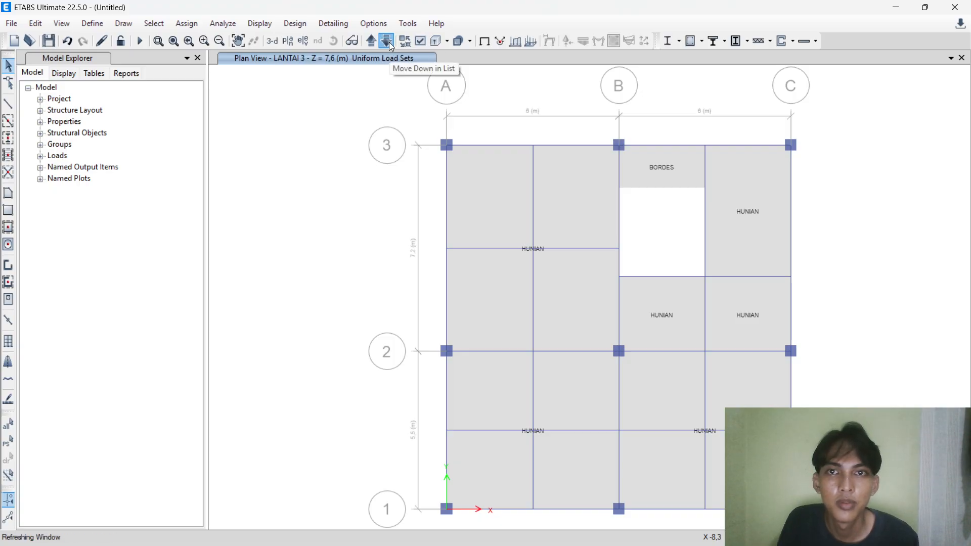
{"action": "left_click", "coordinate": [390, 44]}
{"action": "left_click", "coordinate": [390, 44]}
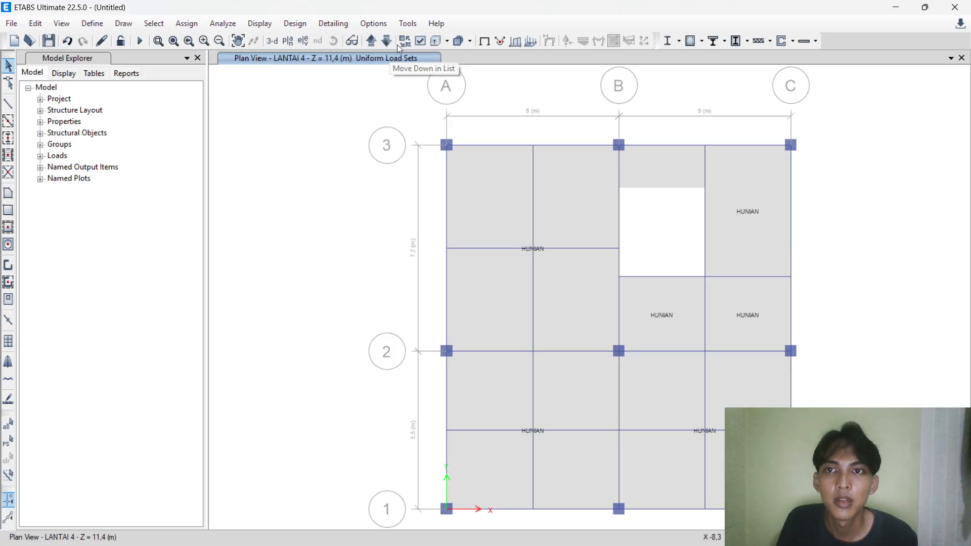
{"action": "left_click", "coordinate": [372, 41]}
{"action": "left_click", "coordinate": [374, 42]}
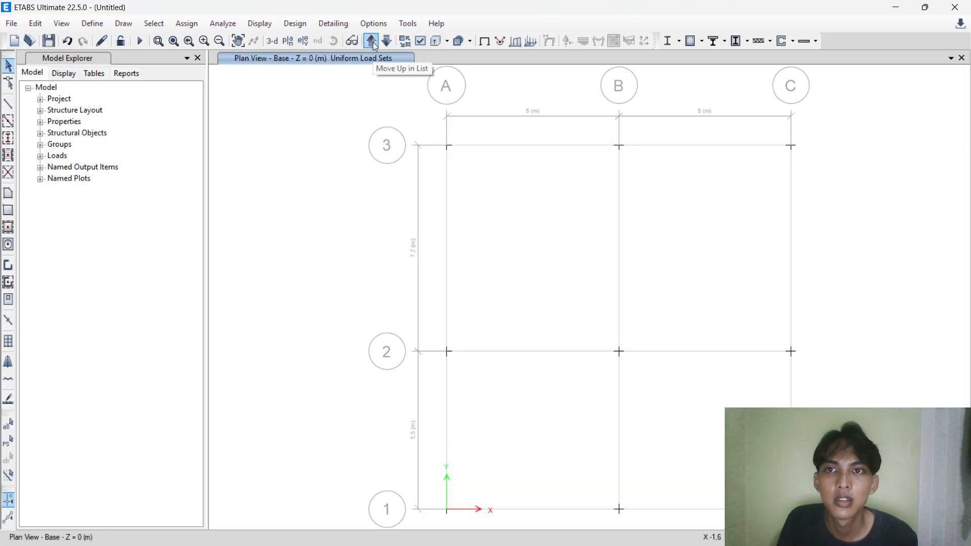
Select all the Base joints and assign them fixed restraints in all translations and rotations.
{"action": "left_click_drag", "start_coordinate": [412, 118], "coordinate": [860, 527]}
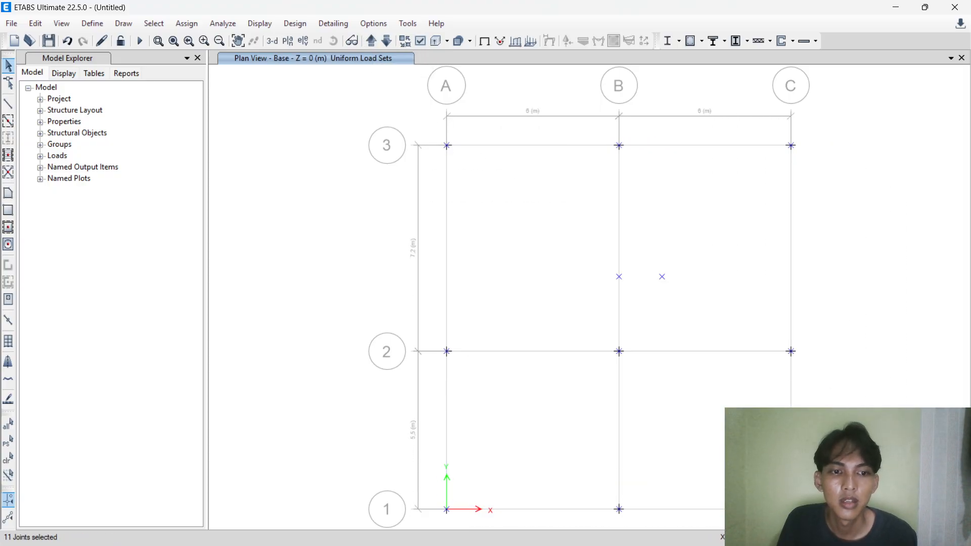
{"action": "left_click", "coordinate": [222, 23]}
{"action": "mouse_move", "coordinate": [194, 24]}
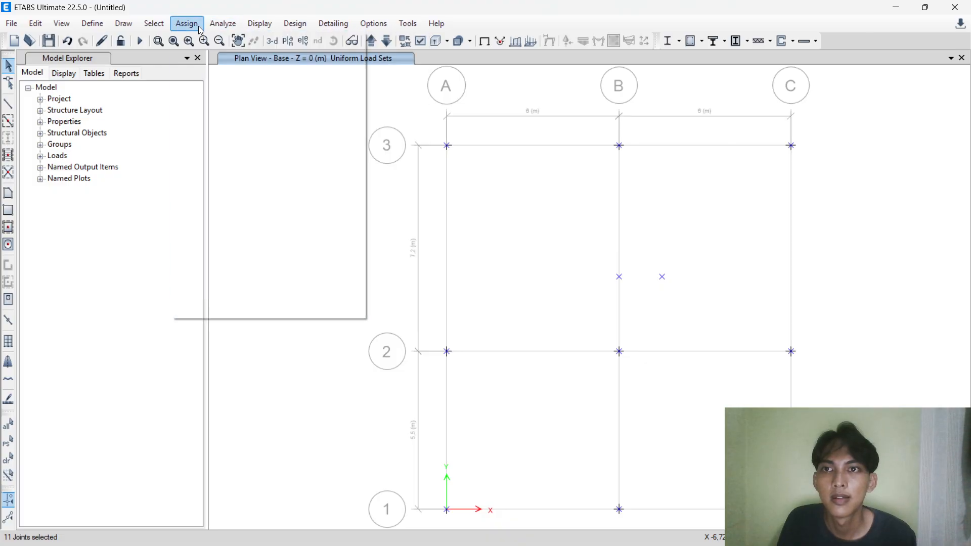
{"action": "left_click", "coordinate": [405, 40]}
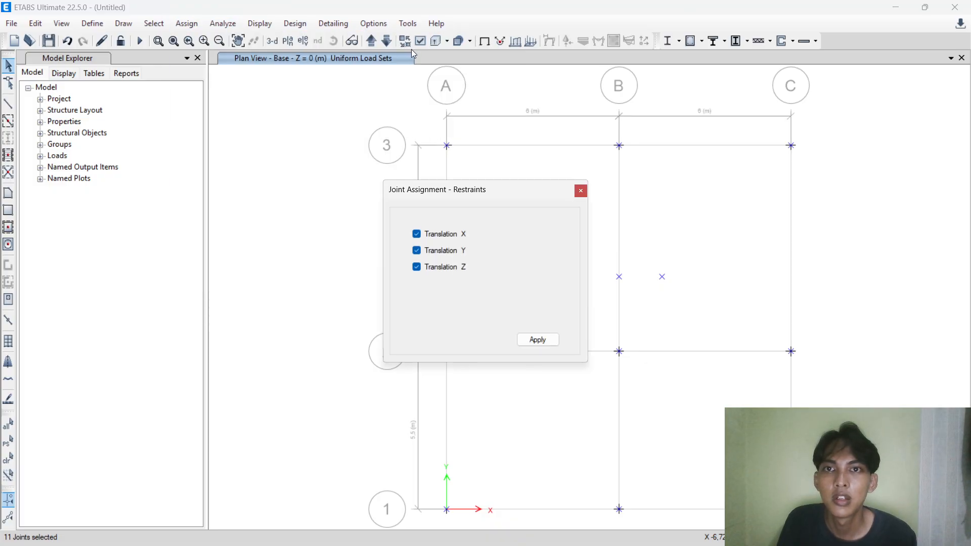
{"action": "left_click", "coordinate": [440, 314]}
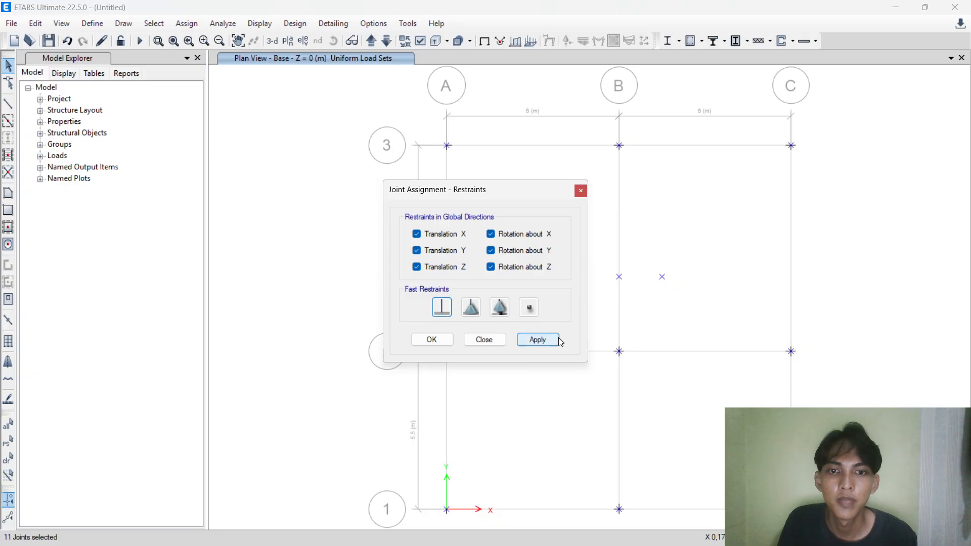
{"action": "left_click", "coordinate": [539, 340]}
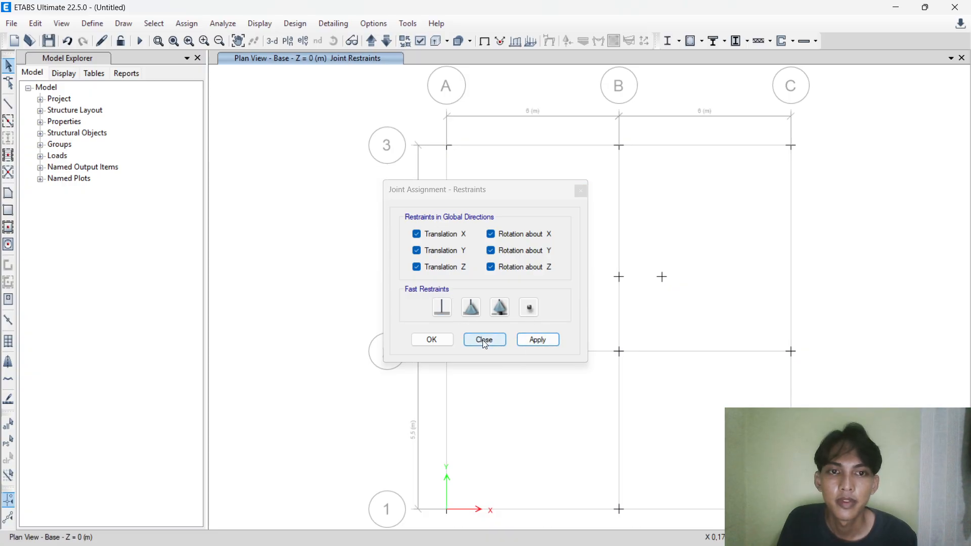
{"action": "left_click", "coordinate": [484, 340]}
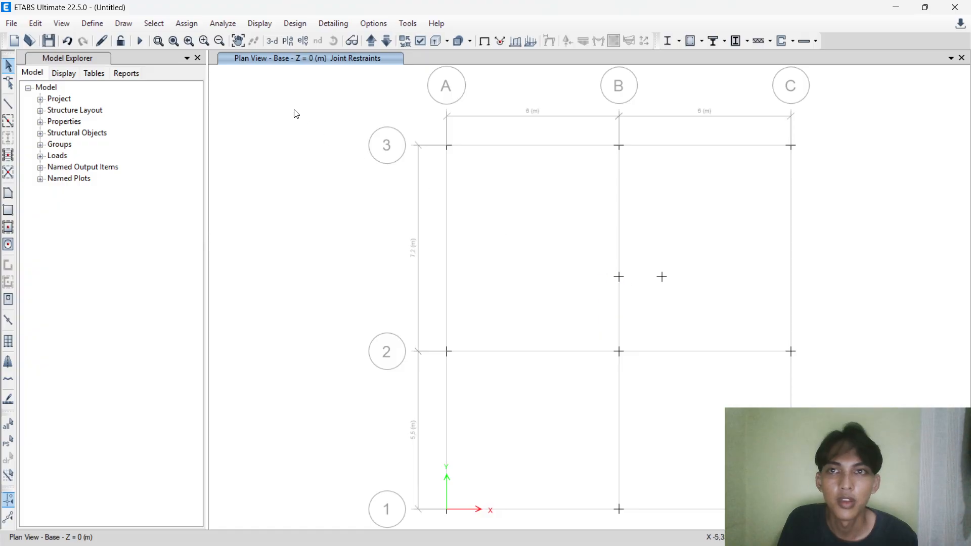
Examine the base supports in the 3-D view, including those at the foot of the stair.
{"action": "left_click", "coordinate": [273, 41]}
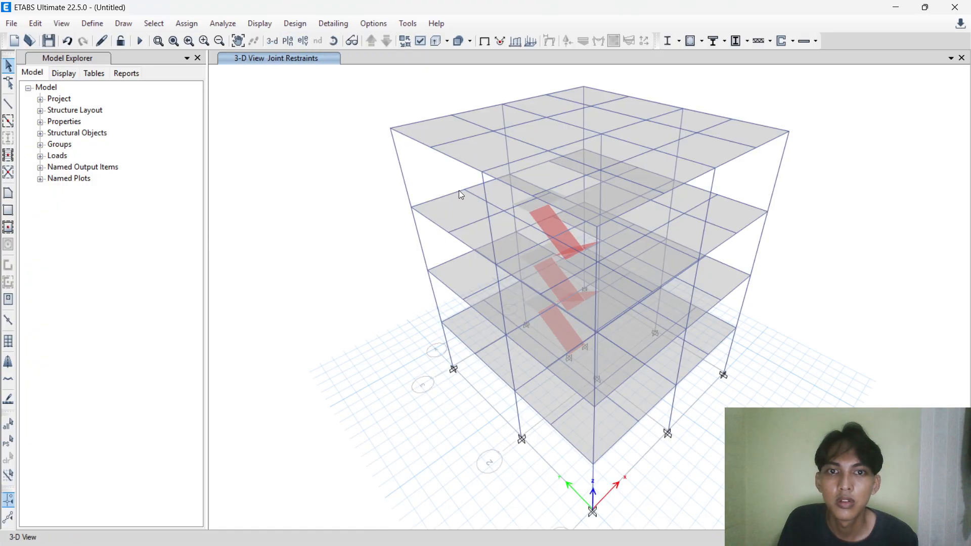
{"action": "left_click", "coordinate": [334, 41]}
{"action": "left_click_drag", "start_coordinate": [444, 324], "coordinate": [575, 449]}
{"action": "scroll", "coordinate": [575, 448], "scroll_direction": "up", "scroll_amount": 5}
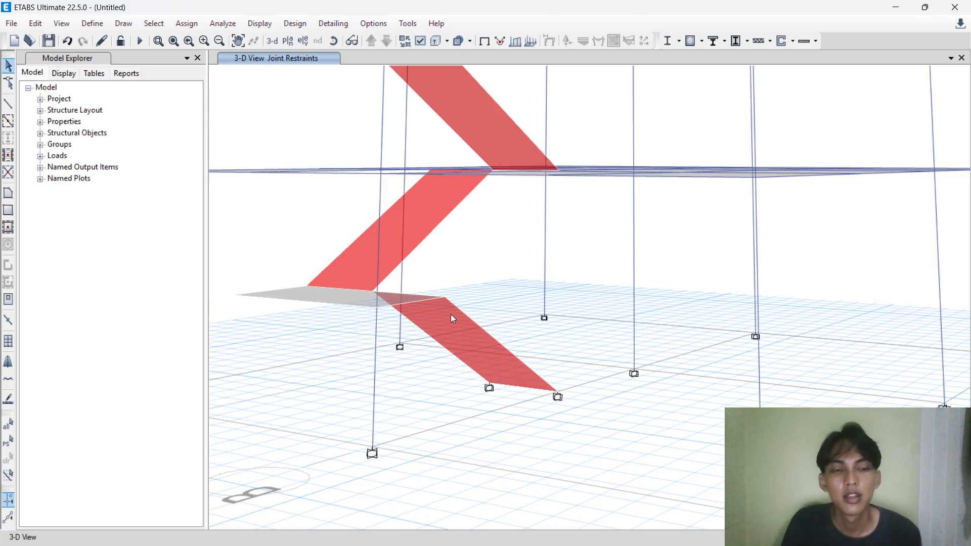
{"action": "scroll", "coordinate": [327, 71], "scroll_direction": "down", "scroll_amount": 5}
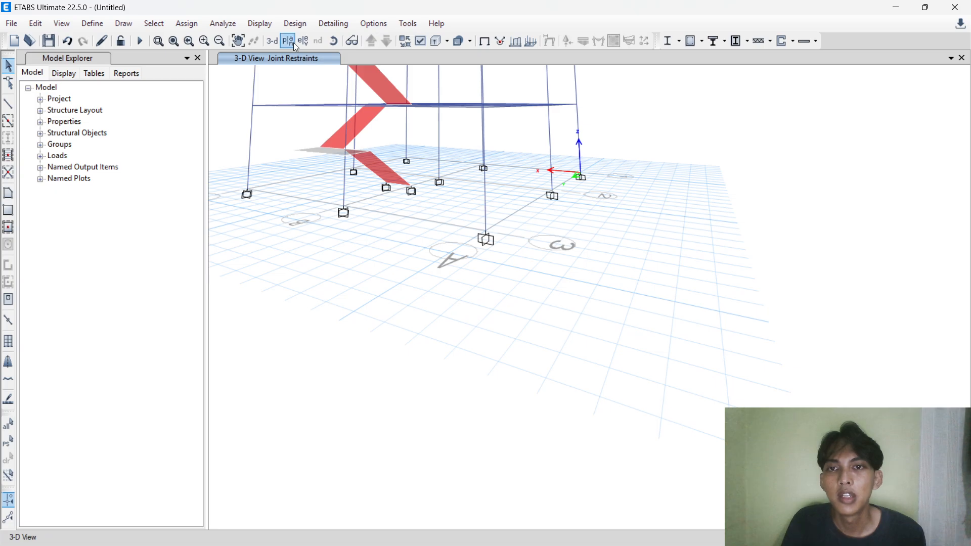
{"action": "left_click", "coordinate": [272, 41]}
{"action": "left_click", "coordinate": [335, 45]}
{"action": "left_click_drag", "start_coordinate": [385, 126], "coordinate": [422, 287]}
{"action": "left_click_drag", "start_coordinate": [352, 303], "coordinate": [435, 304]}
Display the uniform gravity shell loads of the Dead pattern on the 3-D model.
{"action": "left_click", "coordinate": [260, 24]}
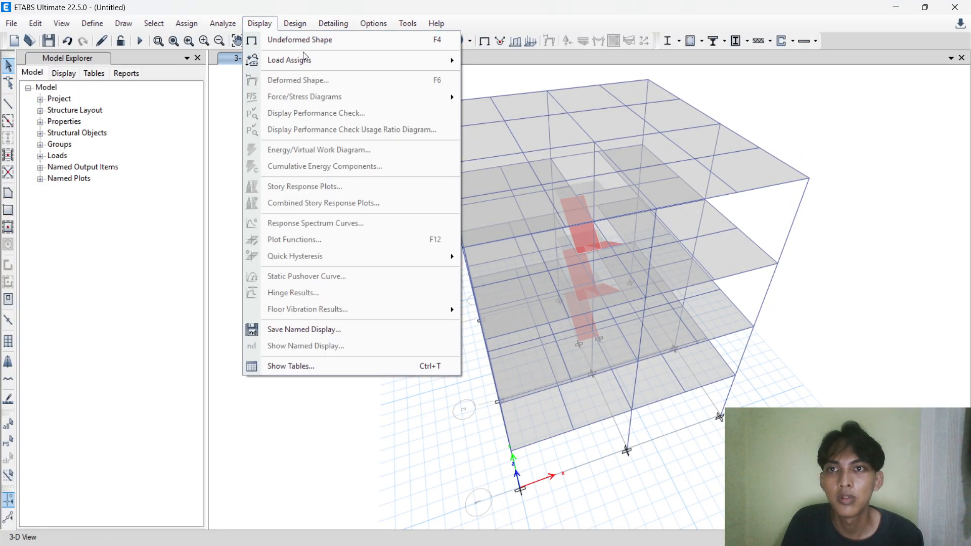
{"action": "mouse_move", "coordinate": [301, 57]}
{"action": "left_click", "coordinate": [489, 90]}
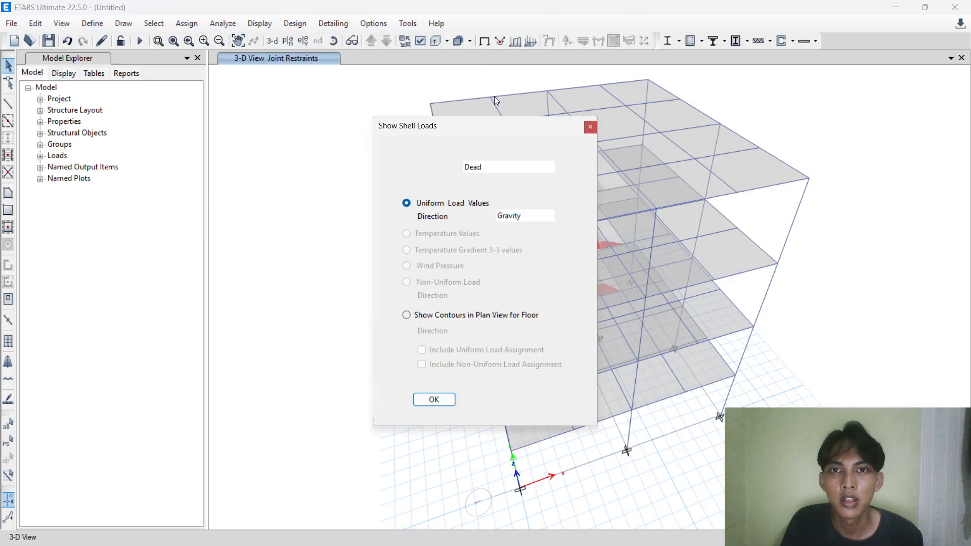
{"action": "left_click", "coordinate": [498, 166]}
{"action": "left_click", "coordinate": [498, 167]}
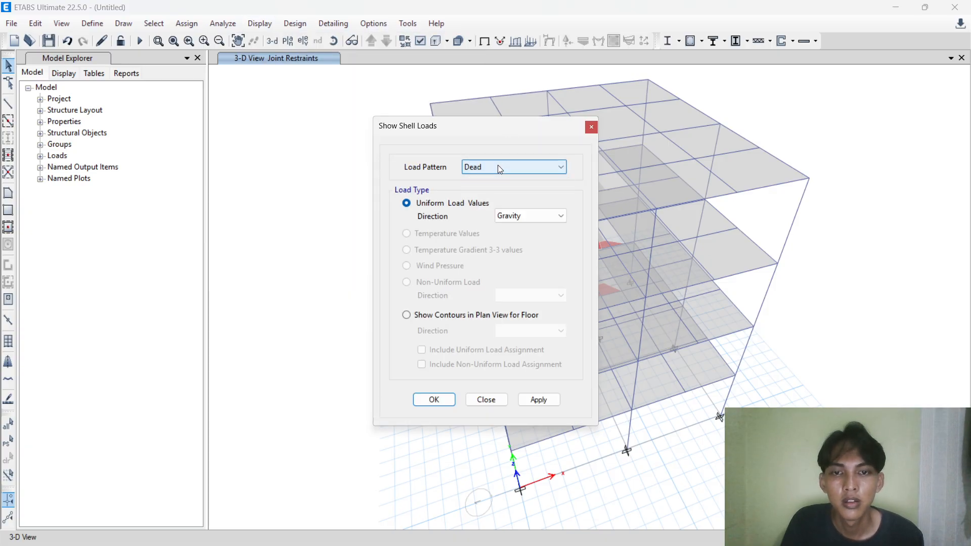
{"action": "left_click", "coordinate": [546, 399]}
{"action": "left_click_drag", "start_coordinate": [508, 128], "coordinate": [313, 150]}
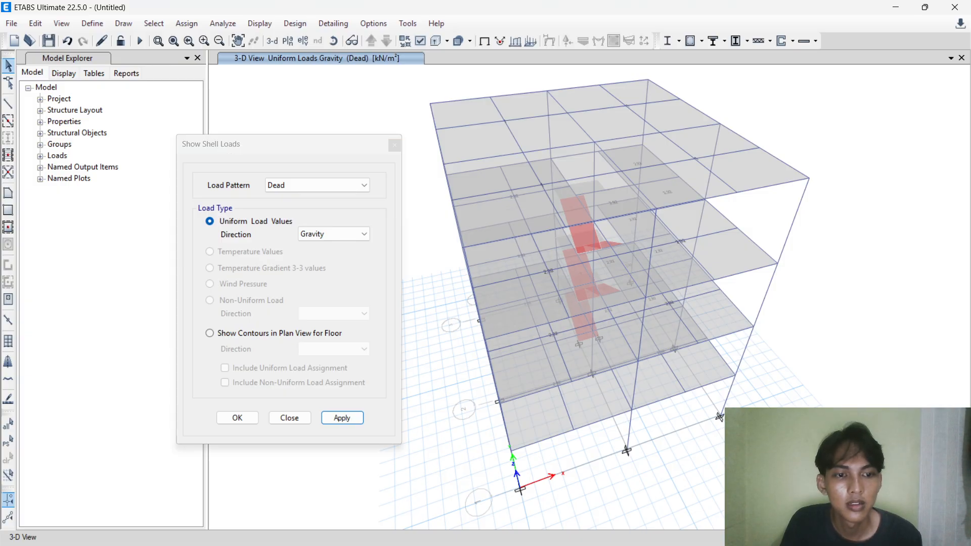
{"action": "left_click", "coordinate": [345, 419]}
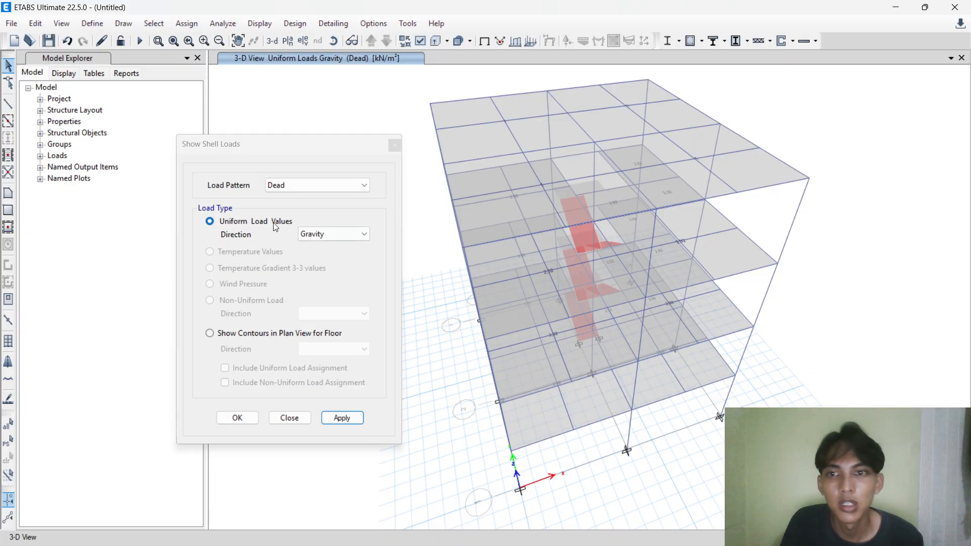
Display the uniform gravity shell loads of the Live pattern and examine their values on the floors.
{"action": "left_click", "coordinate": [319, 185]}
{"action": "left_click", "coordinate": [275, 202]}
{"action": "left_click", "coordinate": [342, 418]}
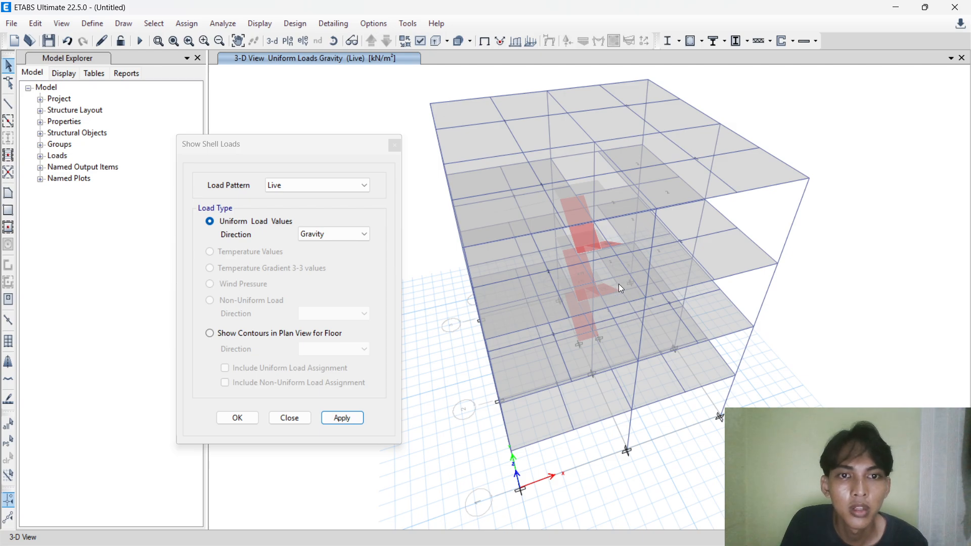
{"action": "scroll", "coordinate": [692, 369], "scroll_direction": "up", "scroll_amount": 5}
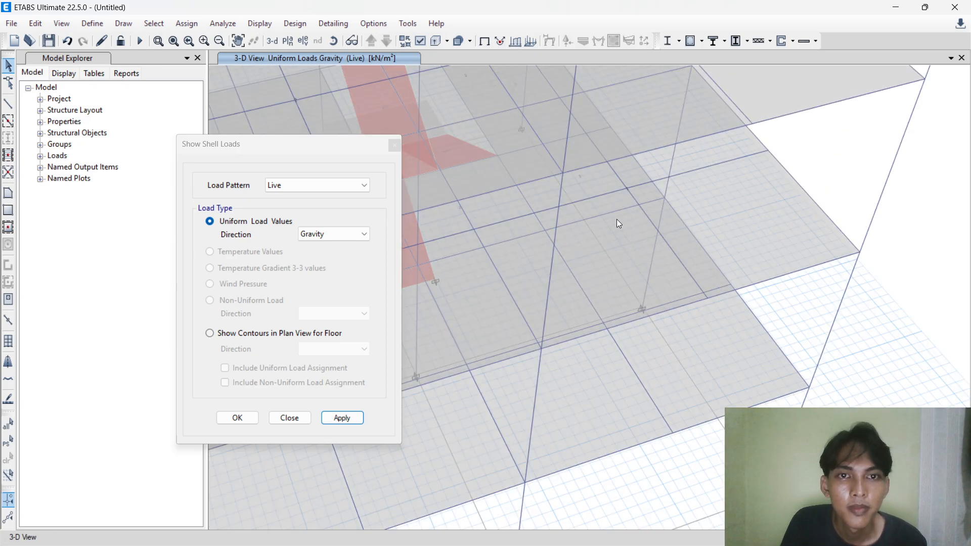
{"action": "scroll", "coordinate": [626, 217], "scroll_direction": "down", "scroll_amount": 5}
{"action": "scroll", "coordinate": [624, 122], "scroll_direction": "up", "scroll_amount": 4}
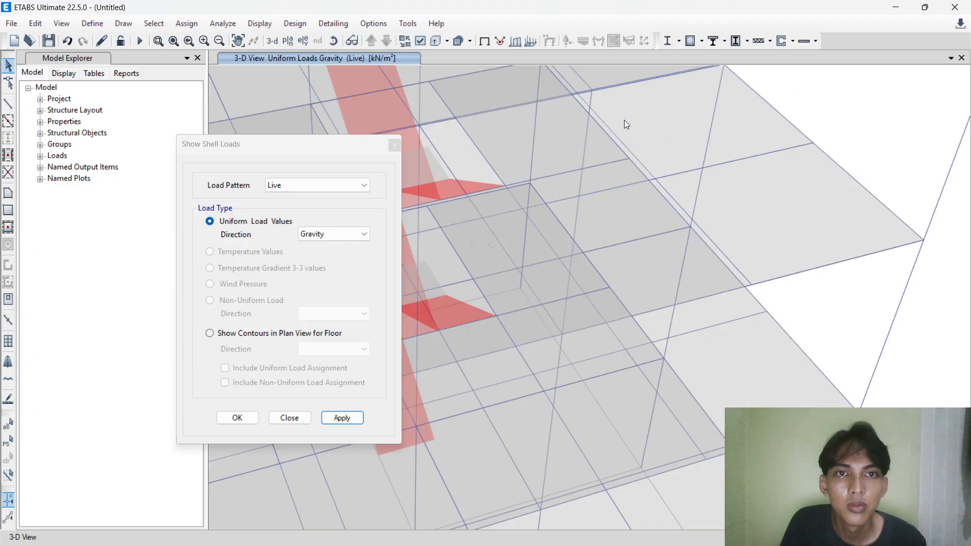
{"action": "scroll", "coordinate": [625, 123], "scroll_direction": "down", "scroll_amount": 8}
{"action": "scroll", "coordinate": [554, 159], "scroll_direction": "up", "scroll_amount": 5}
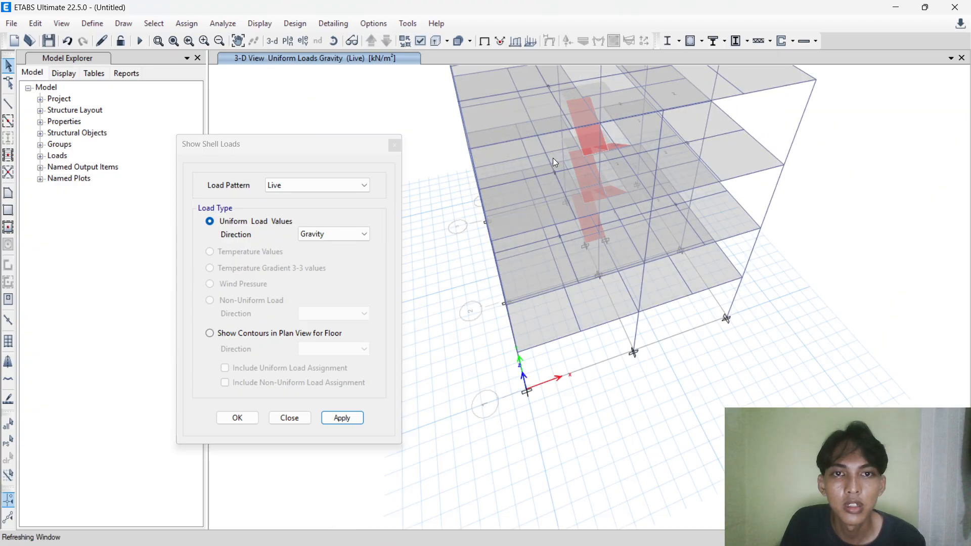
Check the shell load display options for the EX and SDL load patterns, then close them without applying.
{"action": "left_click", "coordinate": [321, 184]}
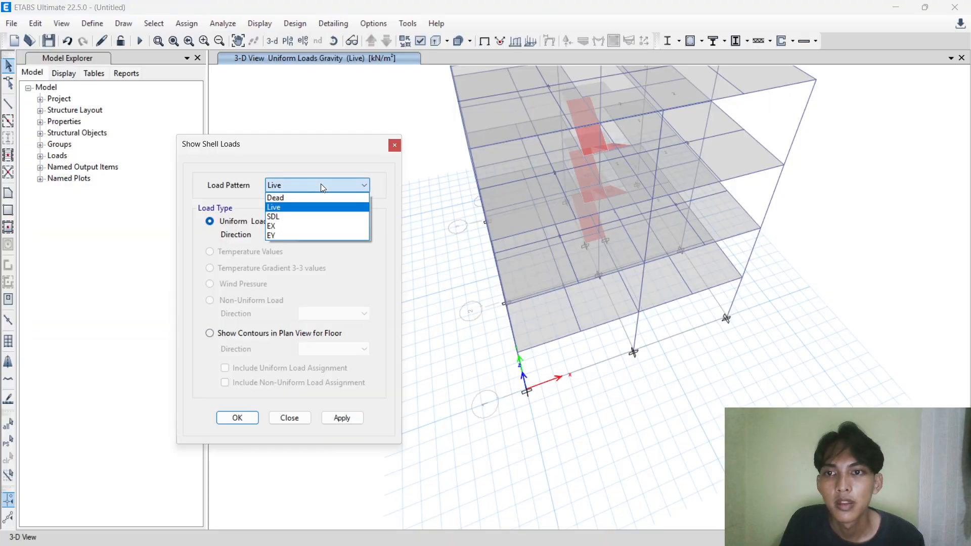
{"action": "left_click", "coordinate": [291, 224]}
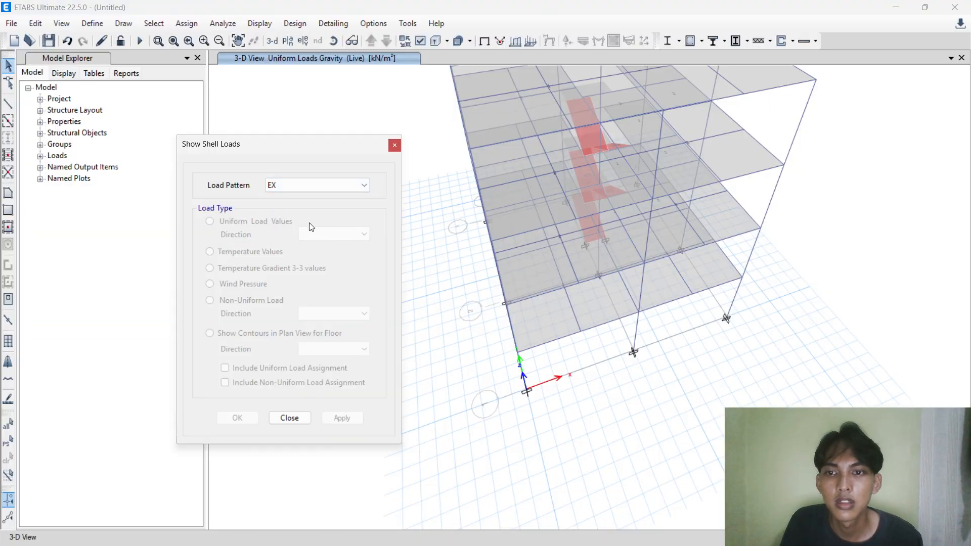
{"action": "left_click", "coordinate": [306, 186]}
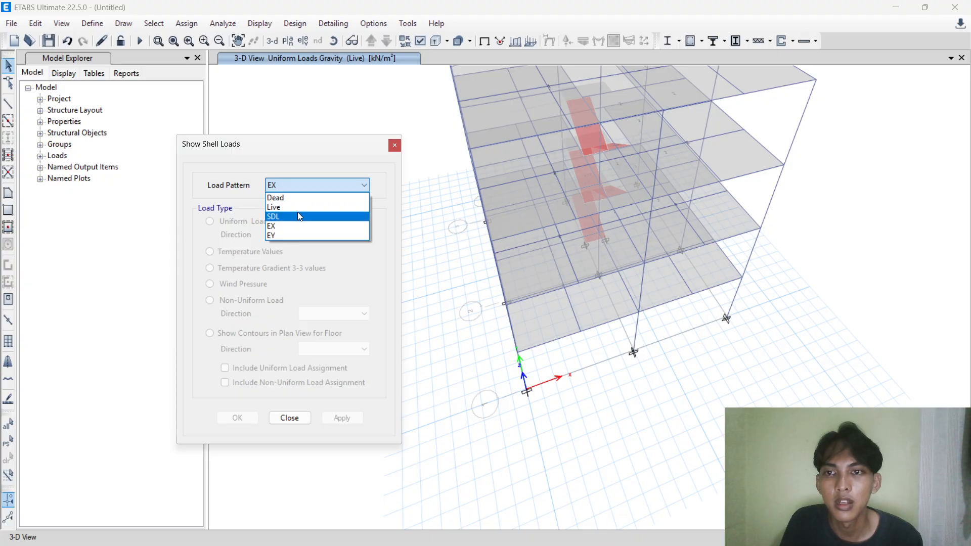
{"action": "left_click", "coordinate": [300, 217]}
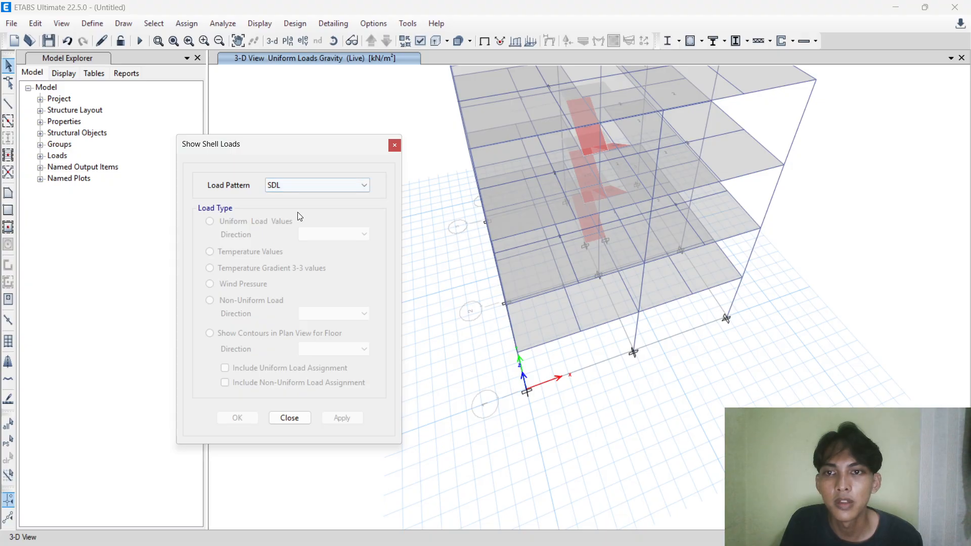
{"action": "left_click", "coordinate": [290, 418]}
Look at the frame load display options for the Dead pattern and close them without applying.
{"action": "left_click", "coordinate": [268, 25]}
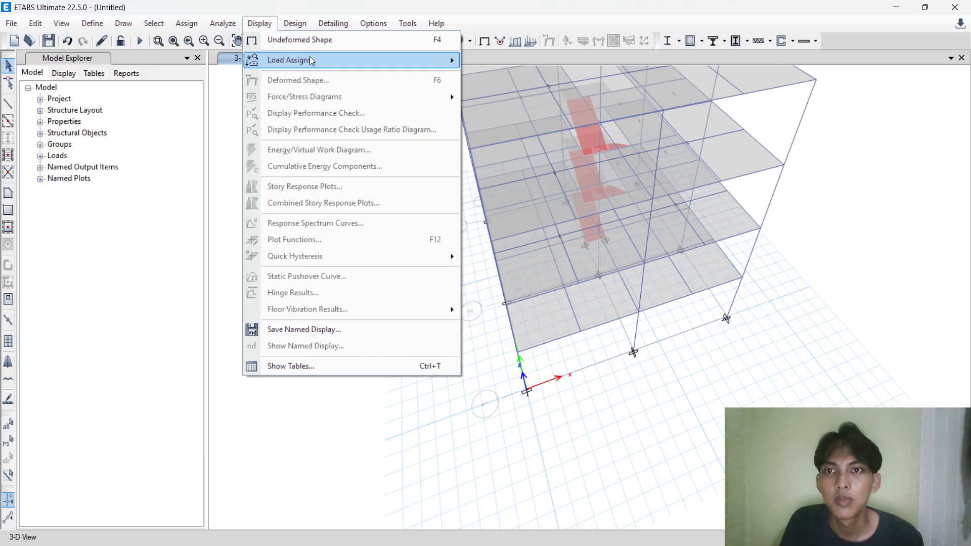
{"action": "mouse_move", "coordinate": [310, 58]}
{"action": "left_click", "coordinate": [480, 80]}
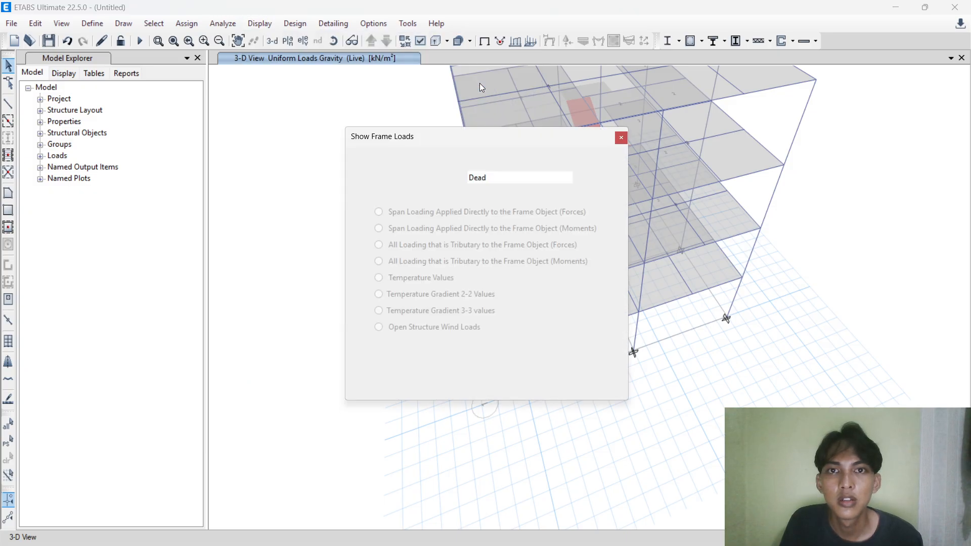
{"action": "left_click", "coordinate": [621, 138]}
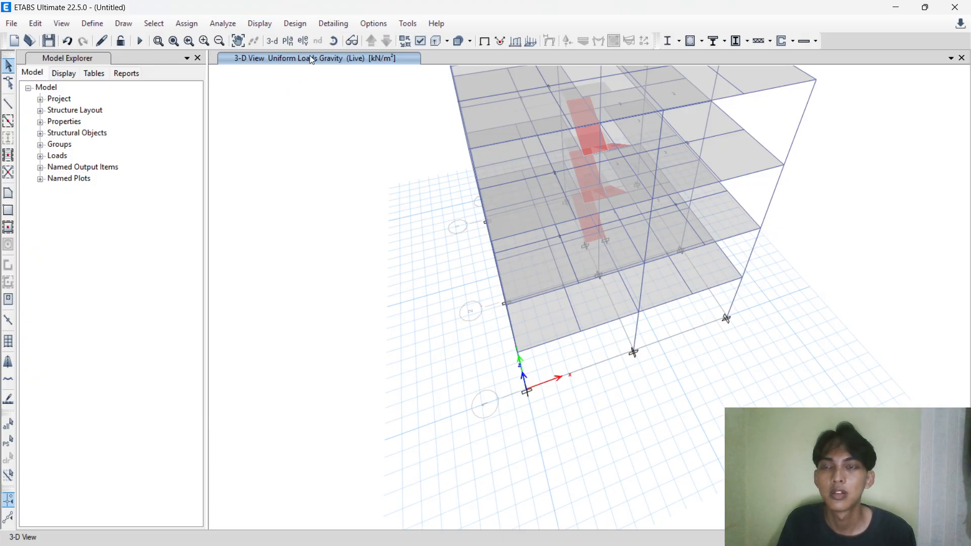
Bring up the LANTAI 2 plan, select everything across it, and assign diaphragm D1 to the selected shells.
{"action": "left_click", "coordinate": [271, 42]}
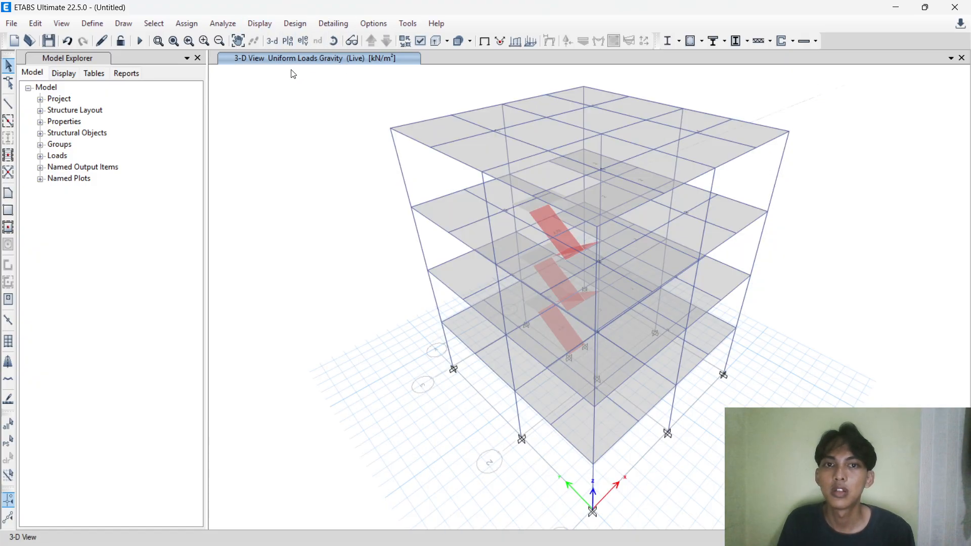
{"action": "left_click", "coordinate": [287, 42]}
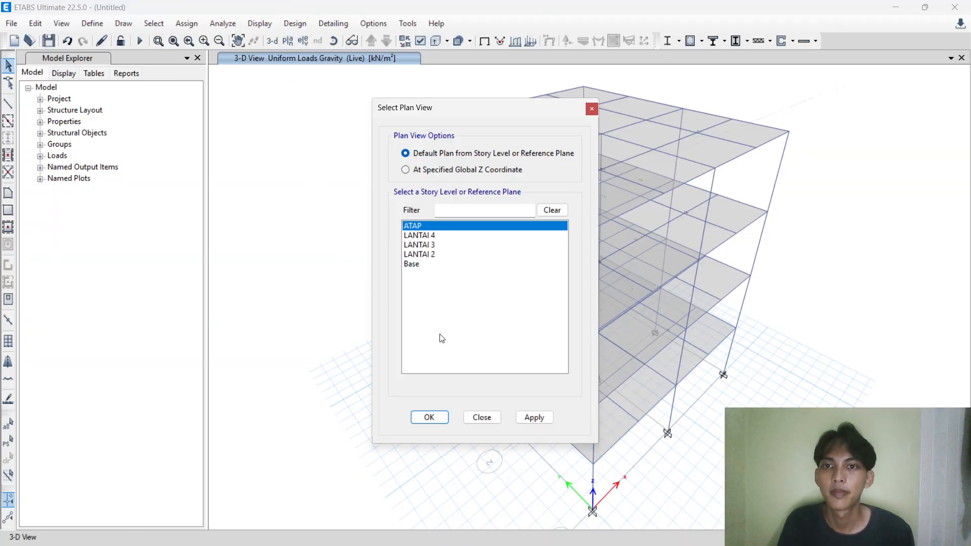
{"action": "left_click", "coordinate": [416, 254]}
{"action": "left_click", "coordinate": [526, 421]}
{"action": "left_click", "coordinate": [481, 418]}
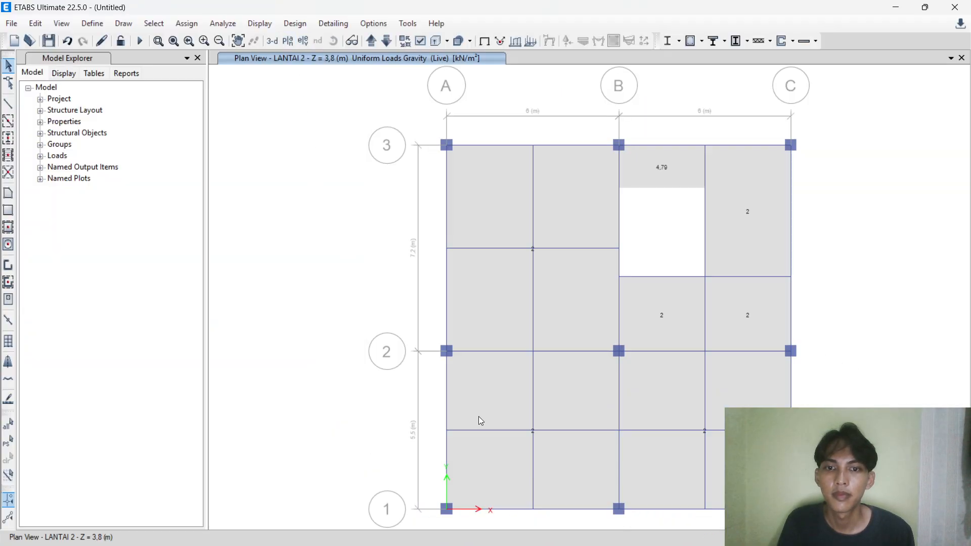
{"action": "left_click_drag", "start_coordinate": [393, 109], "coordinate": [825, 522]}
{"action": "left_click", "coordinate": [191, 24]}
{"action": "left_click", "coordinate": [193, 25]}
{"action": "left_click", "coordinate": [194, 28]}
{"action": "mouse_move", "coordinate": [248, 72]}
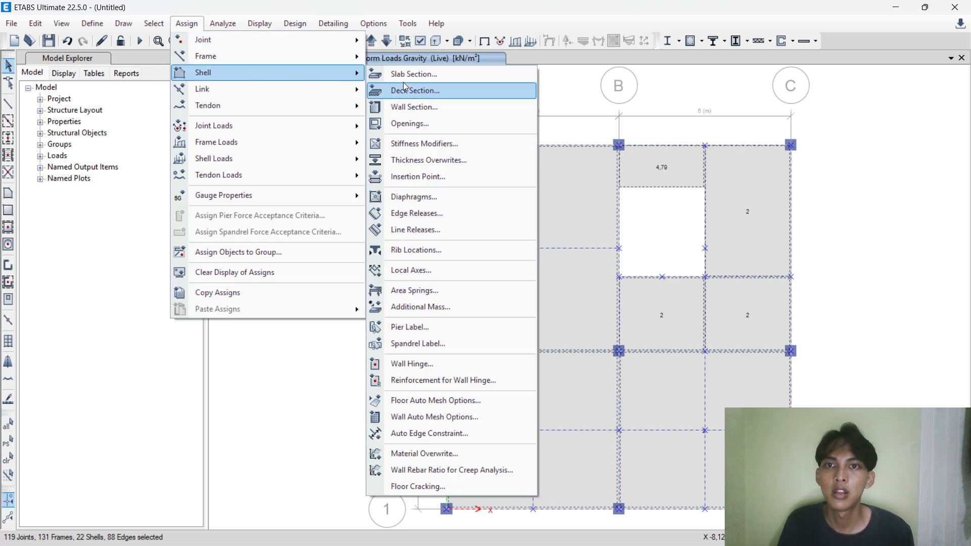
{"action": "left_click", "coordinate": [429, 201]}
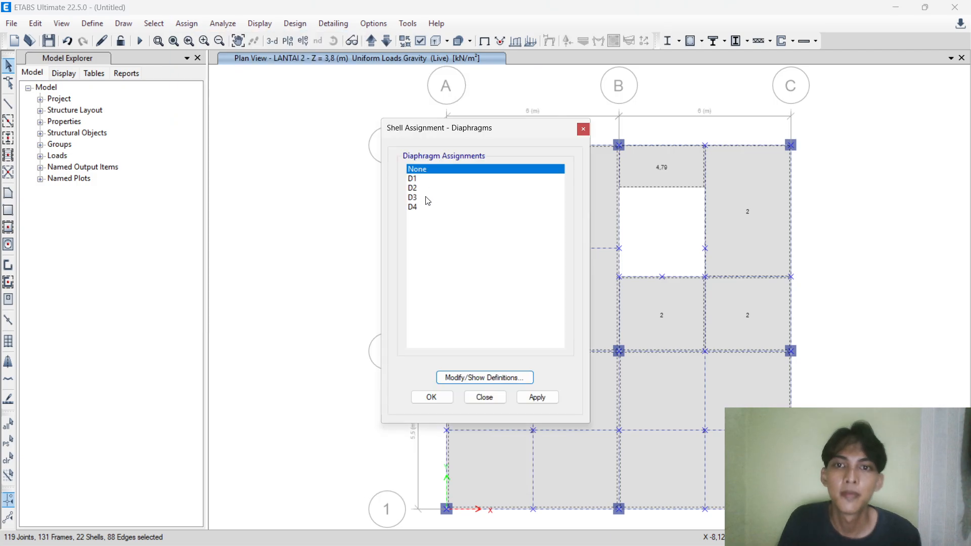
{"action": "left_click", "coordinate": [420, 179]}
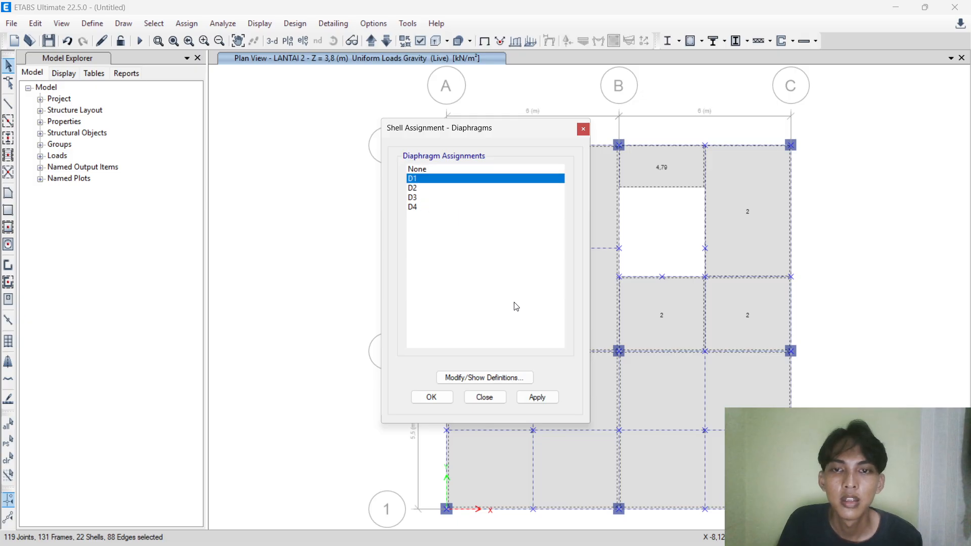
{"action": "left_click", "coordinate": [536, 398]}
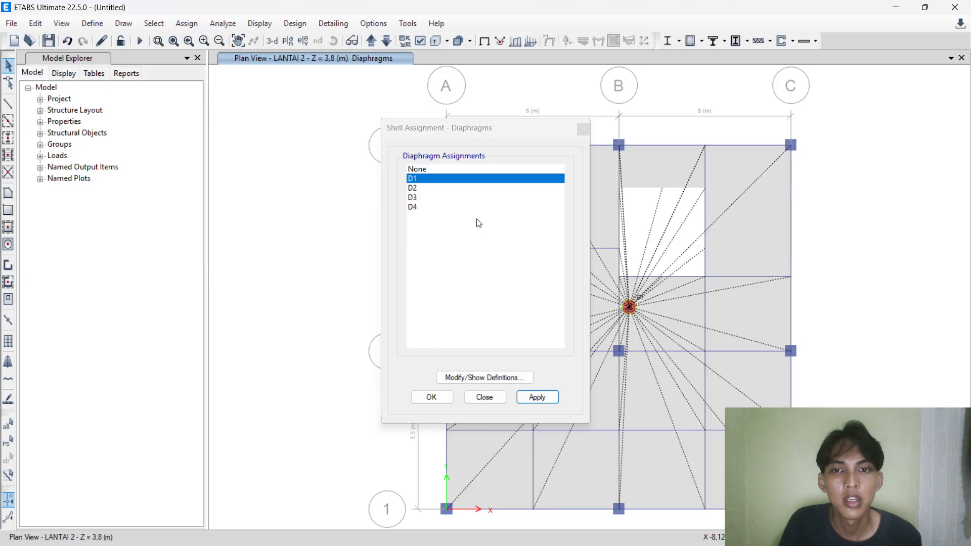
Try to assign diaphragm D2 to the shells on the LANTAI 3 plan.
{"action": "left_click", "coordinate": [371, 40]}
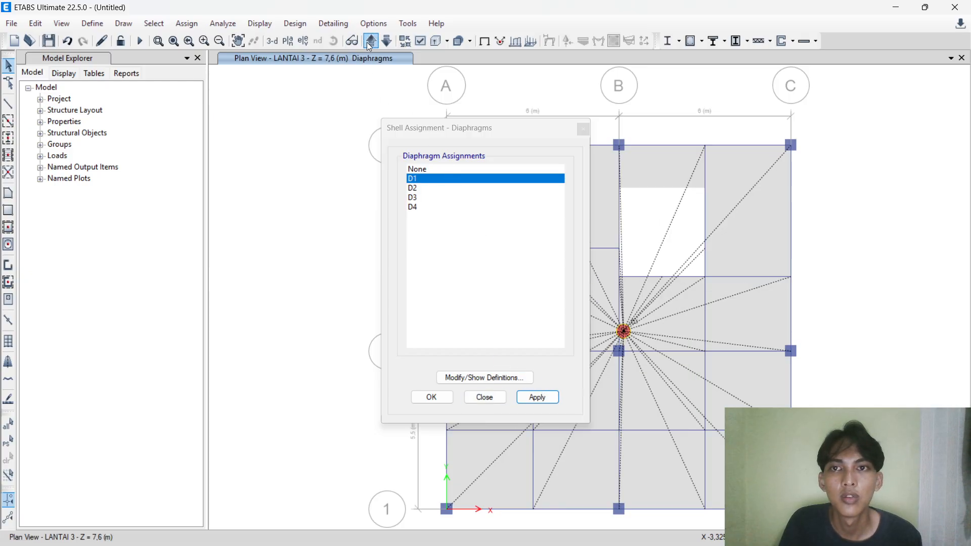
{"action": "left_click", "coordinate": [415, 188]}
{"action": "left_click", "coordinate": [541, 397]}
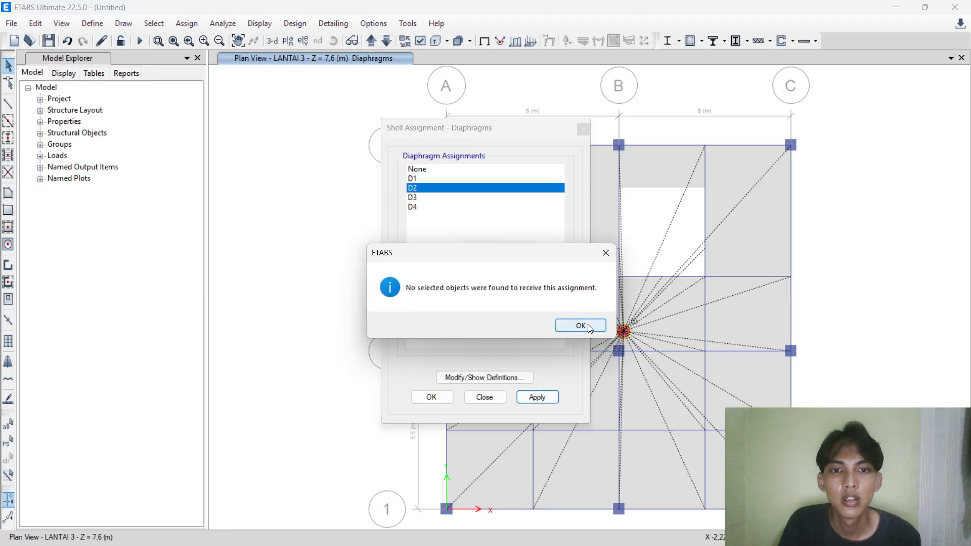
{"action": "left_click", "coordinate": [579, 320]}
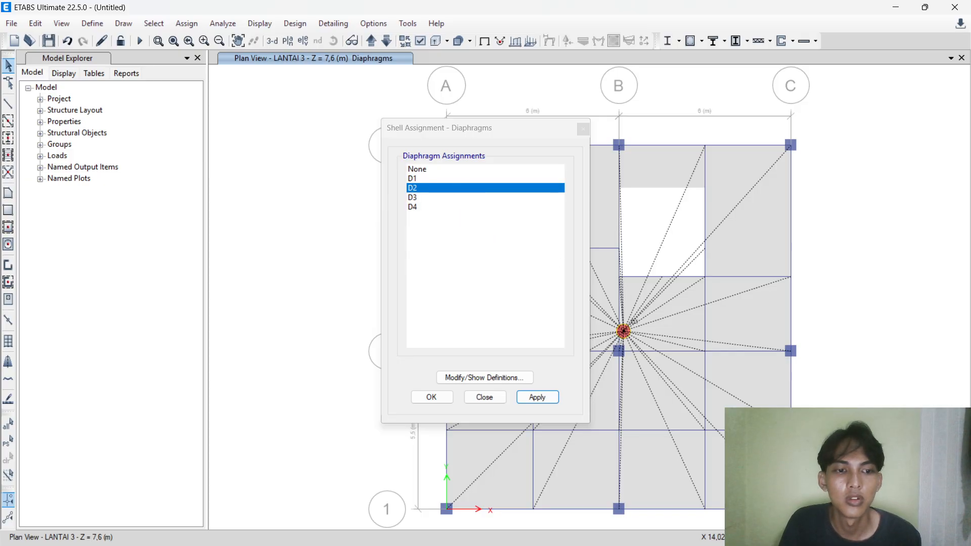
Undo the last diaphragm assignment, then select the whole LANTAI 2 plan and assign diaphragm D1 to its shells.
{"action": "left_click", "coordinate": [69, 41]}
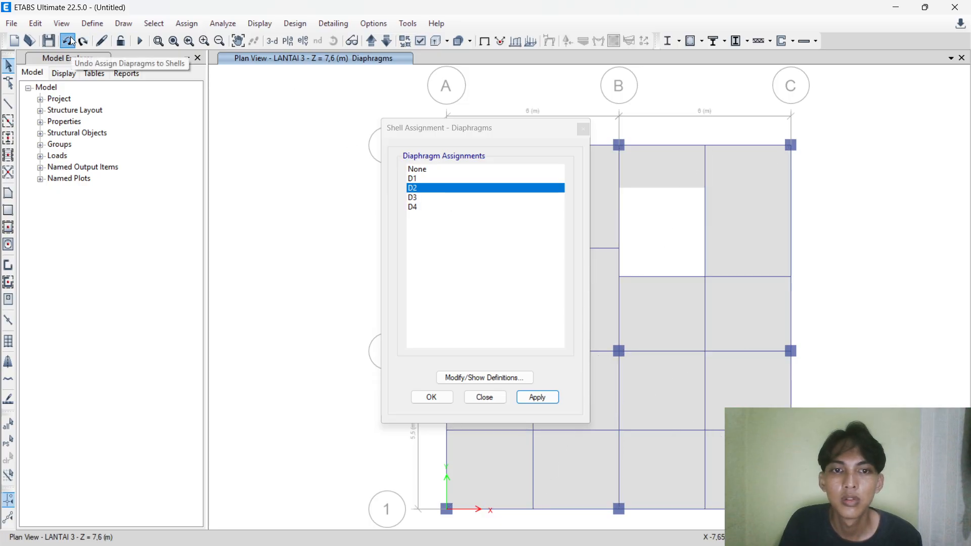
{"action": "left_click", "coordinate": [426, 179]}
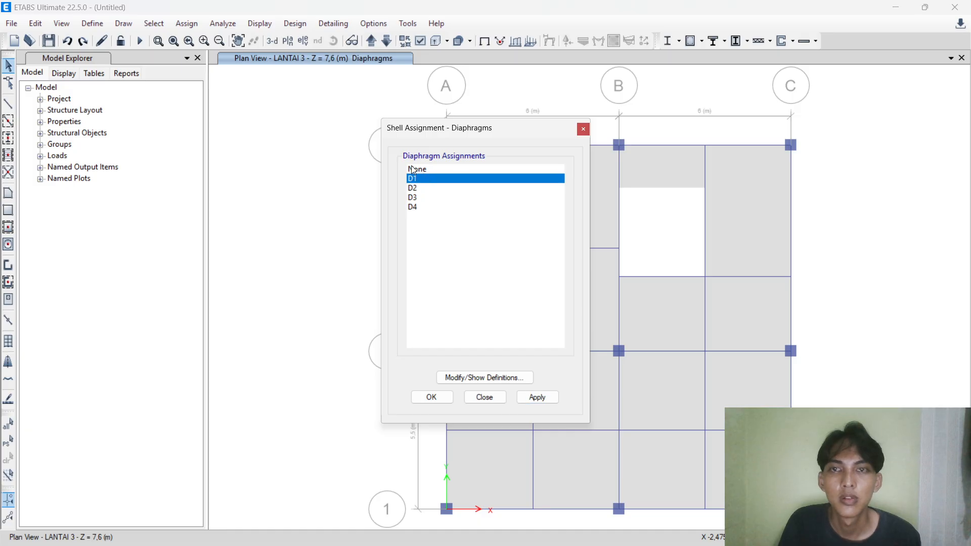
{"action": "left_click", "coordinate": [383, 41]}
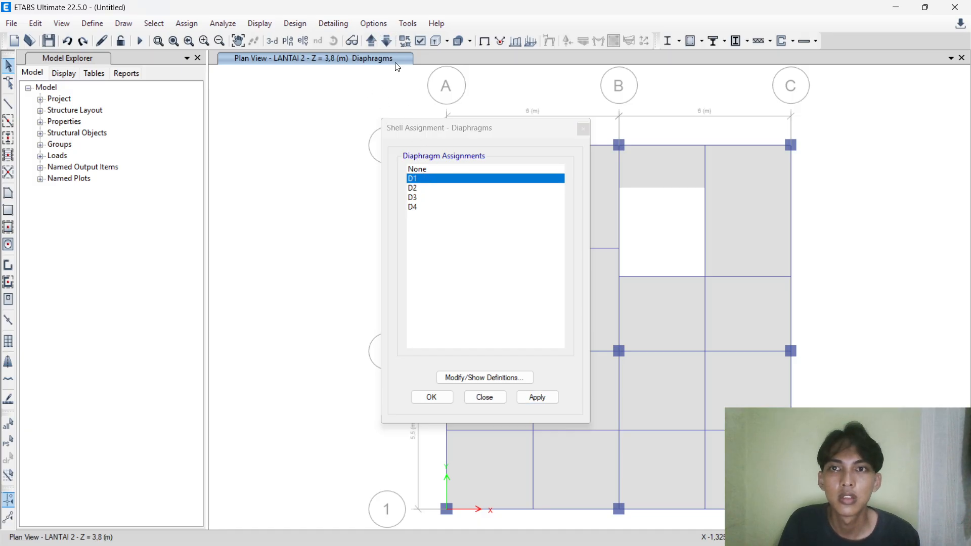
{"action": "left_click_drag", "start_coordinate": [483, 133], "coordinate": [249, 110]}
{"action": "left_click_drag", "start_coordinate": [404, 119], "coordinate": [811, 524]}
{"action": "left_click_drag", "start_coordinate": [206, 104], "coordinate": [318, 106]}
{"action": "left_click", "coordinate": [416, 376]}
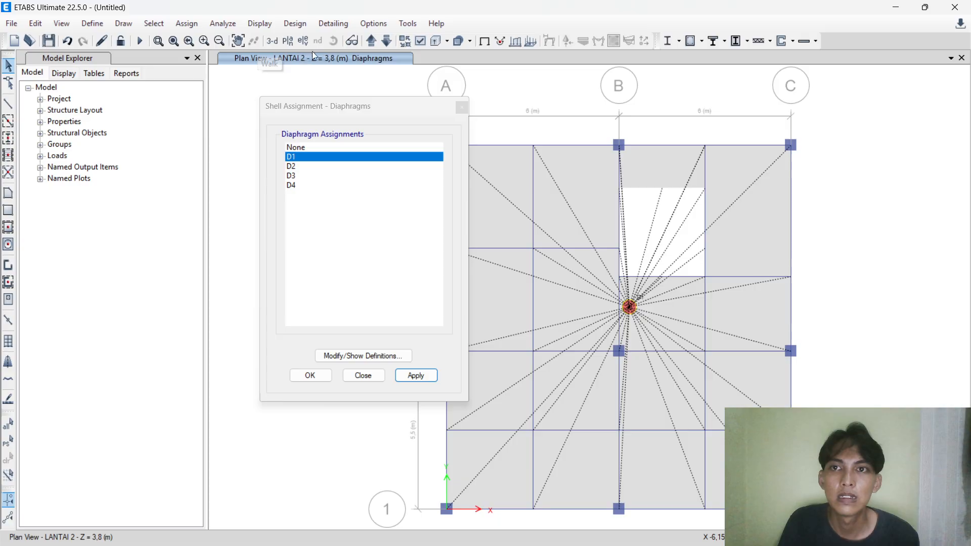
Bring up the LANTAI 3 plan, select everything across it, and assign diaphragm D2 to the selected shells.
{"action": "left_click", "coordinate": [371, 40]}
{"action": "left_click_drag", "start_coordinate": [333, 109], "coordinate": [367, 116]}
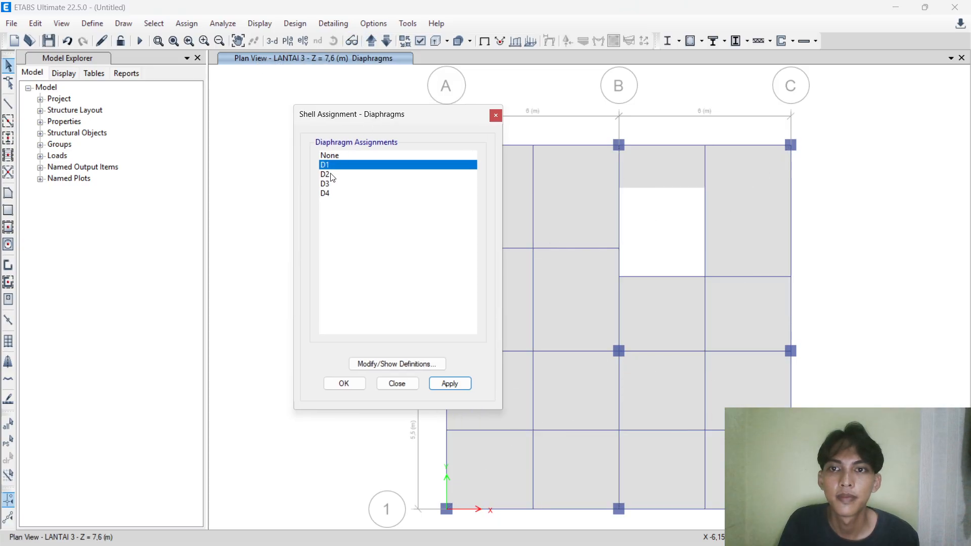
{"action": "left_click", "coordinate": [332, 175]}
{"action": "left_click", "coordinate": [447, 381]}
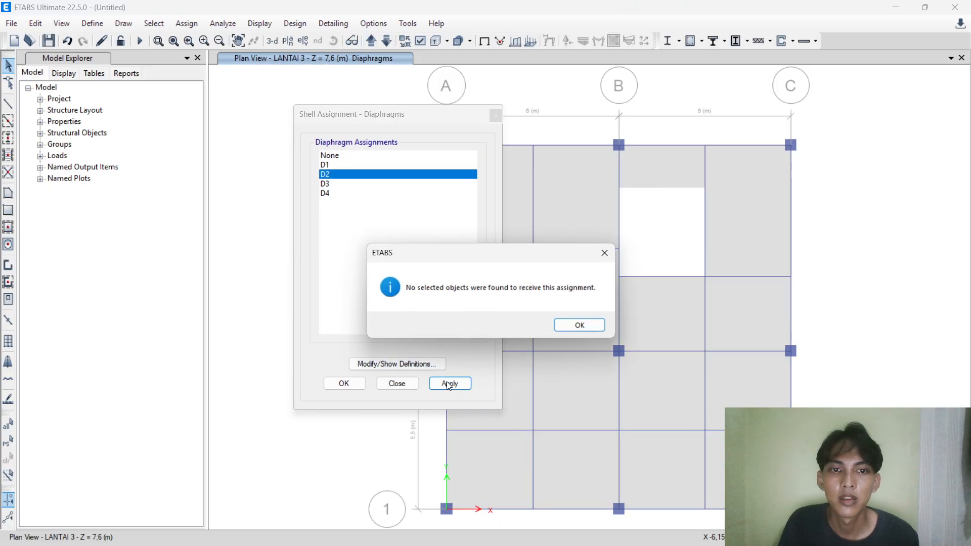
{"action": "left_click", "coordinate": [581, 325]}
{"action": "left_click_drag", "start_coordinate": [354, 115], "coordinate": [235, 77]}
{"action": "left_click_drag", "start_coordinate": [396, 112], "coordinate": [821, 526]}
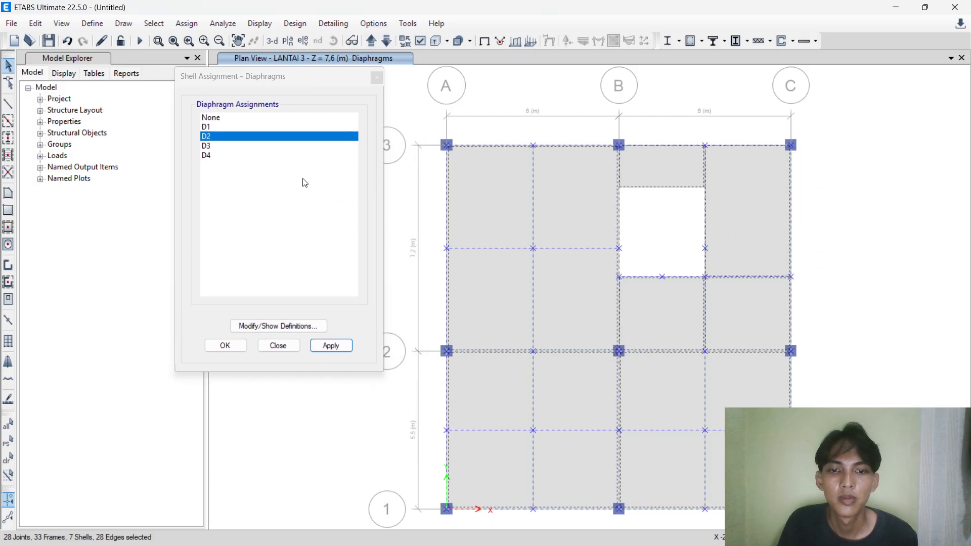
{"action": "left_click", "coordinate": [330, 346]}
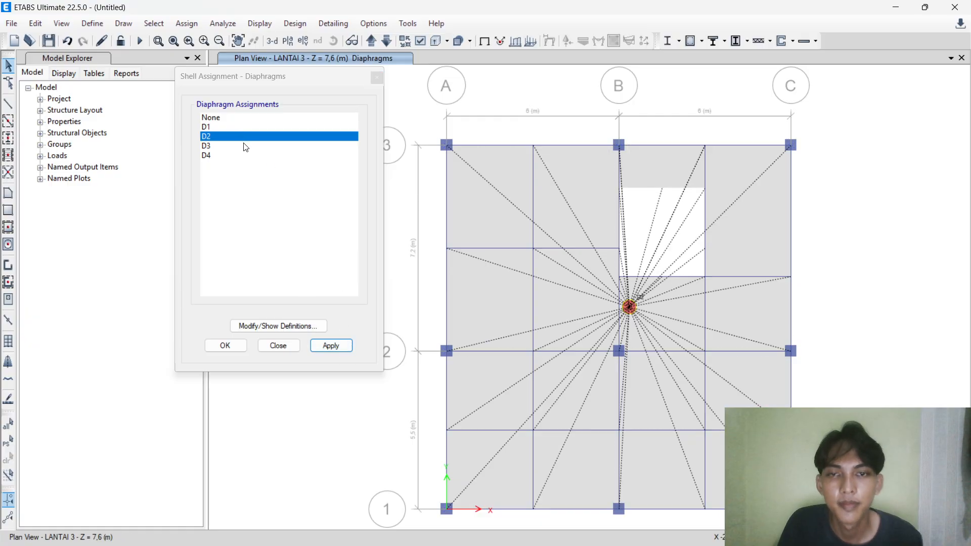
Select everything on the LANTAI 4 plan and assign diaphragm D3 to the selected shells.
{"action": "left_click", "coordinate": [222, 147]}
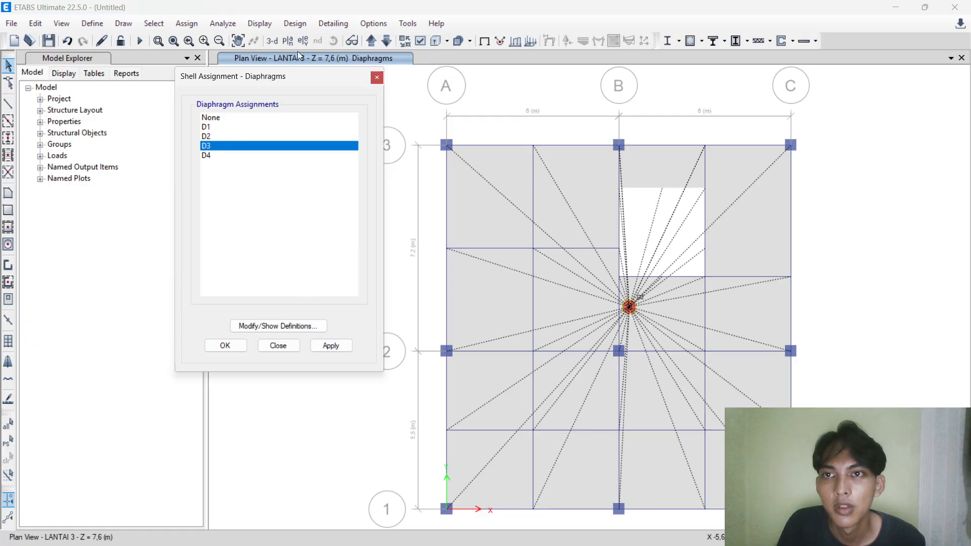
{"action": "left_click", "coordinate": [371, 42]}
{"action": "left_click_drag", "start_coordinate": [406, 116], "coordinate": [851, 521]}
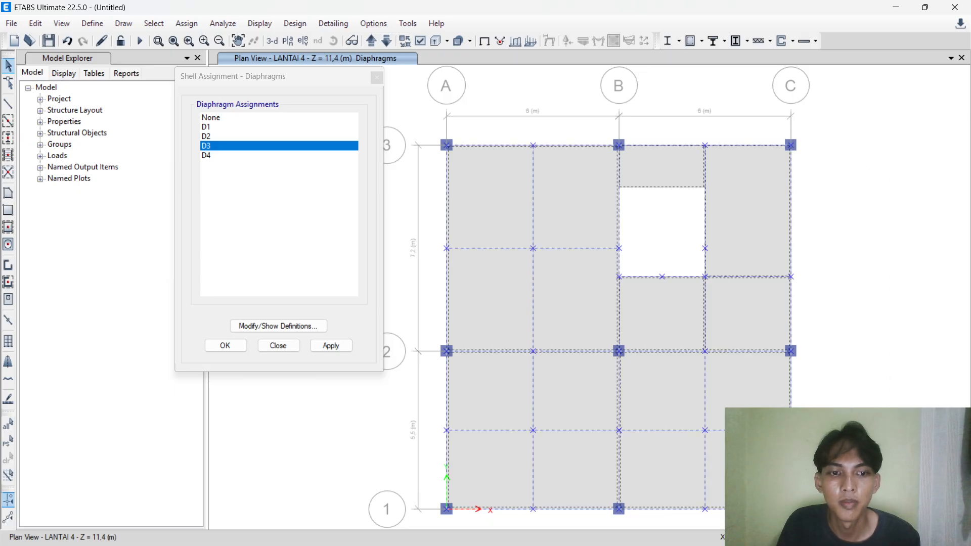
{"action": "left_click", "coordinate": [332, 345]}
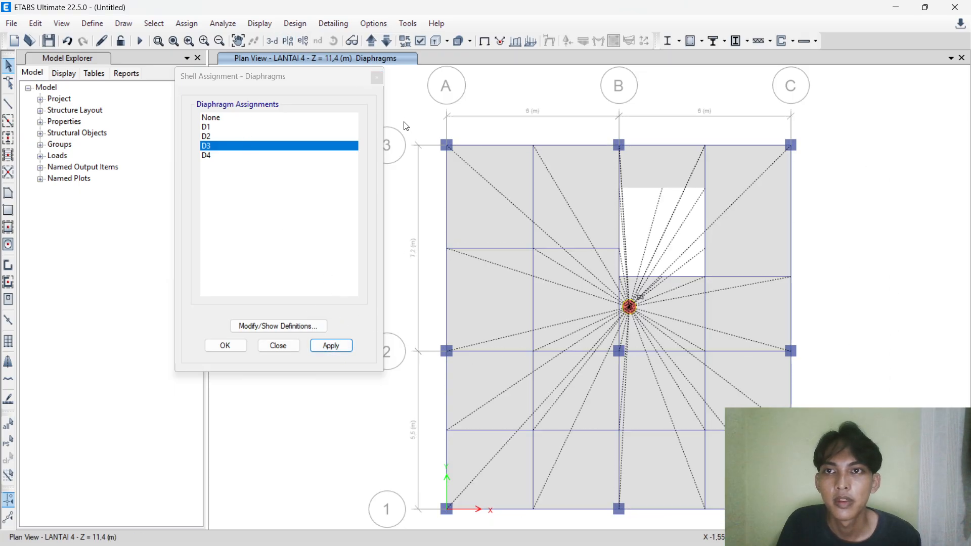
Select everything on the ATAP plan, assign diaphragm D4 to the selected shells, and close the assignment dialog.
{"action": "left_click", "coordinate": [372, 41]}
{"action": "left_click_drag", "start_coordinate": [430, 113], "coordinate": [808, 529]}
{"action": "left_click", "coordinate": [226, 155]}
{"action": "left_click", "coordinate": [331, 345]}
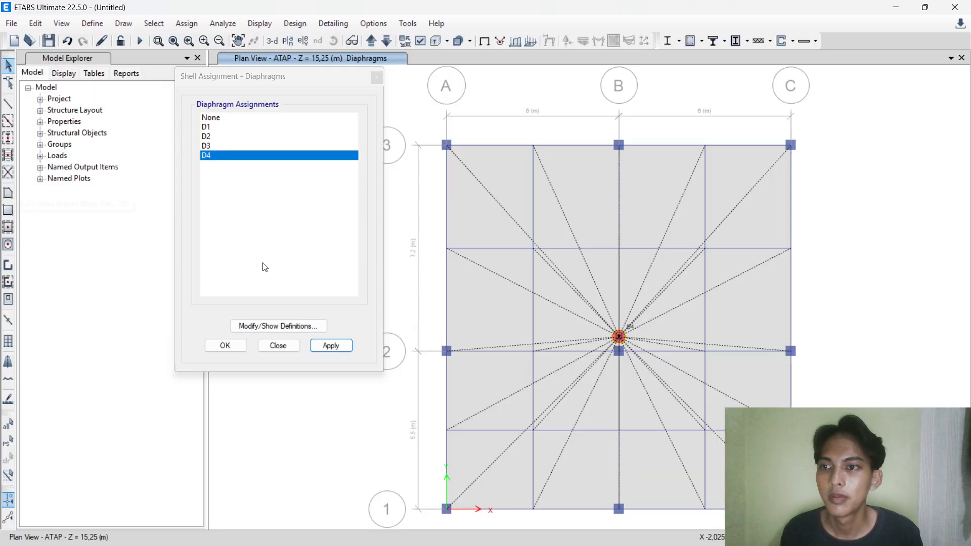
{"action": "left_click", "coordinate": [277, 345]}
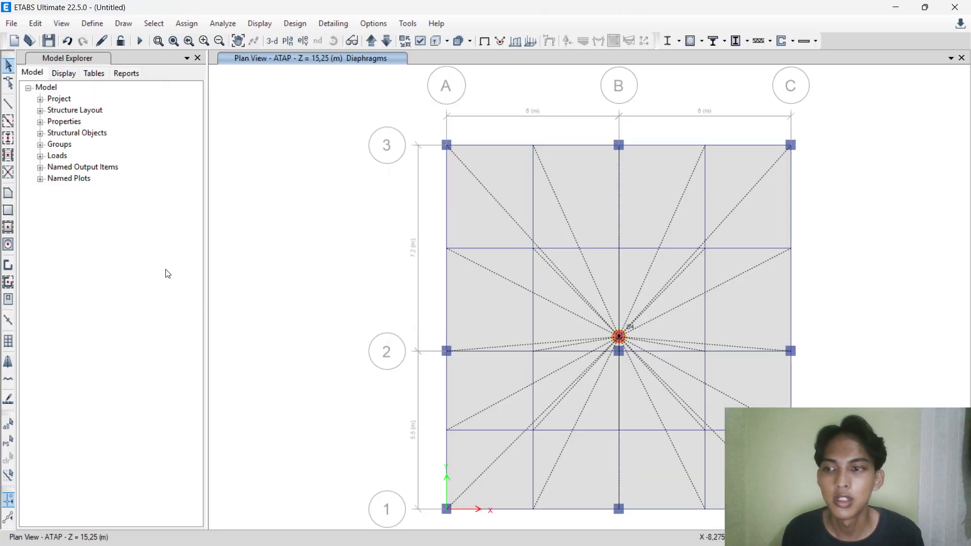
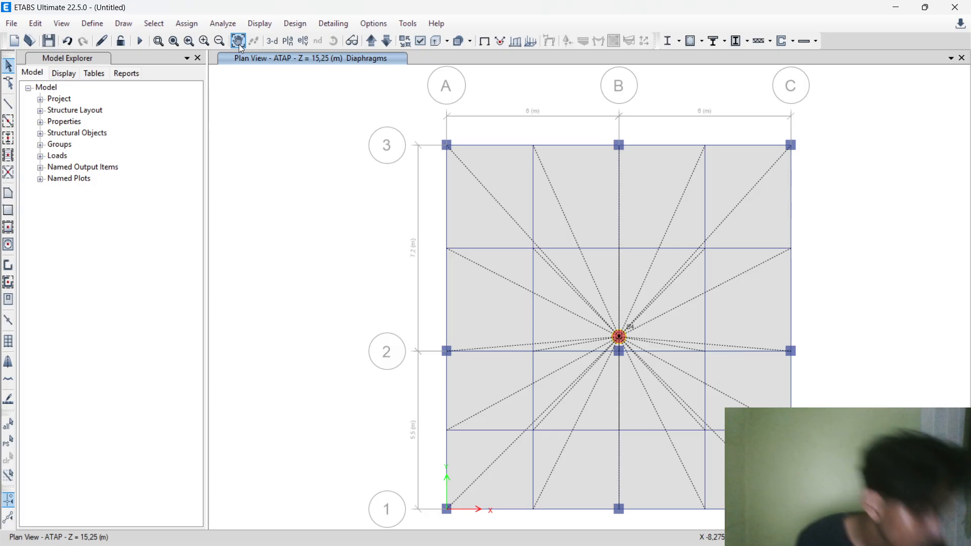
Set the property for drawing floor areas to Opening, then leave the area drawing mode.
{"action": "left_click", "coordinate": [8, 193]}
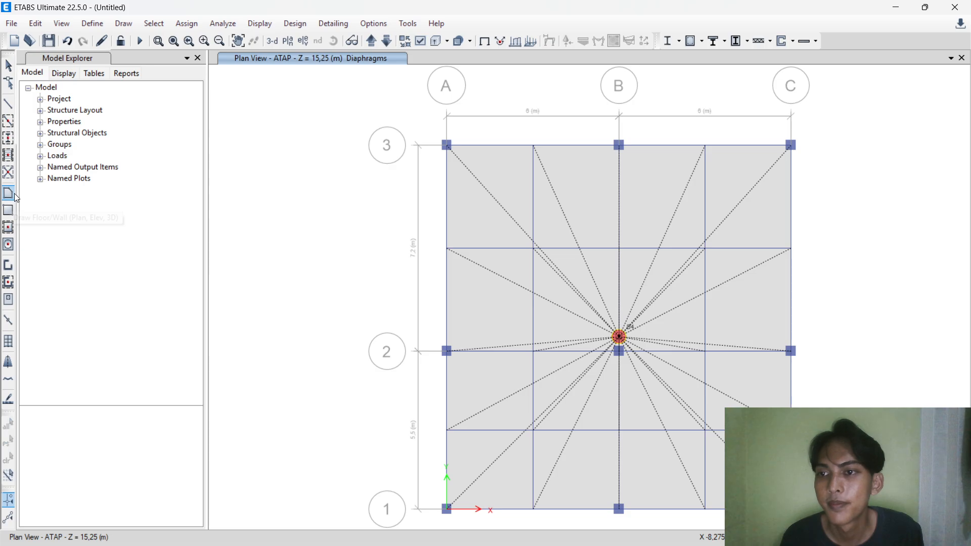
{"action": "left_click", "coordinate": [198, 439]}
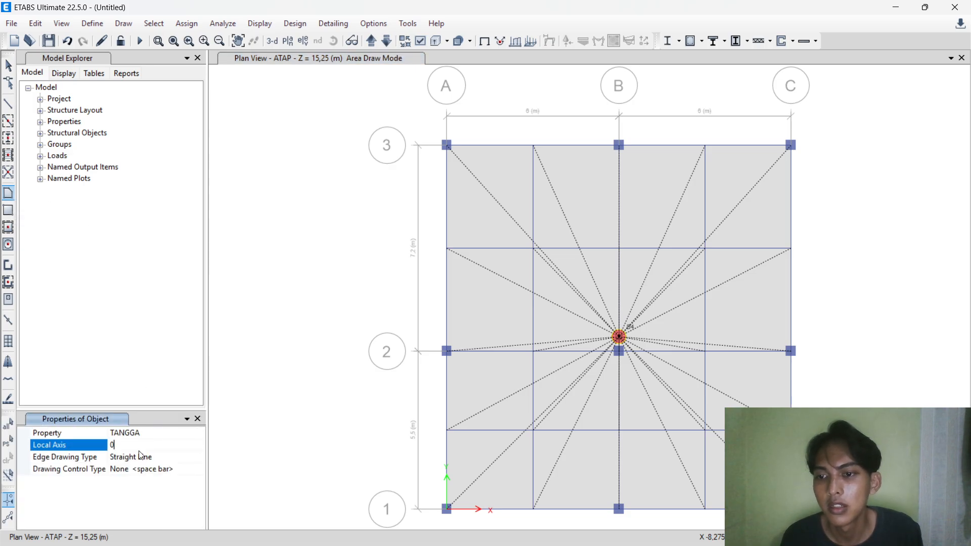
{"action": "left_click", "coordinate": [199, 438]}
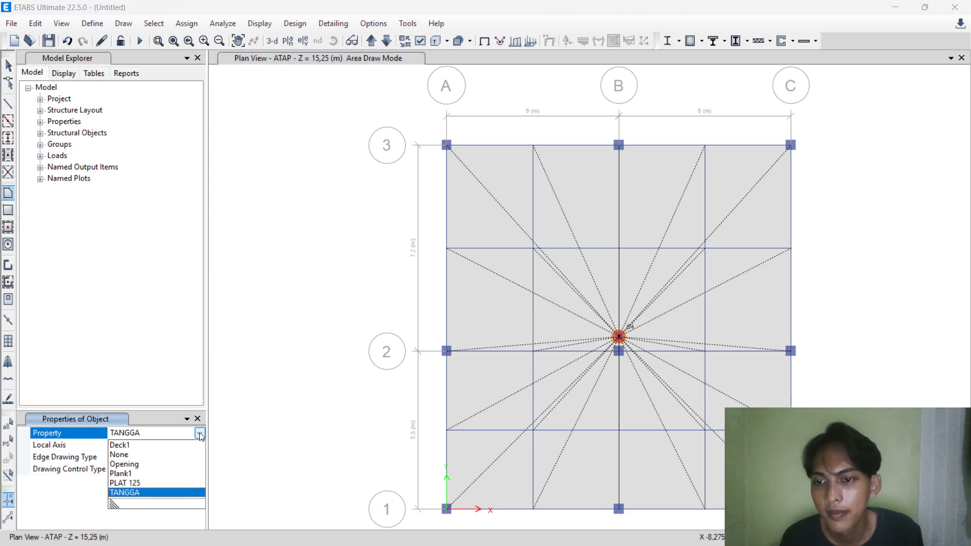
{"action": "left_click", "coordinate": [156, 464]}
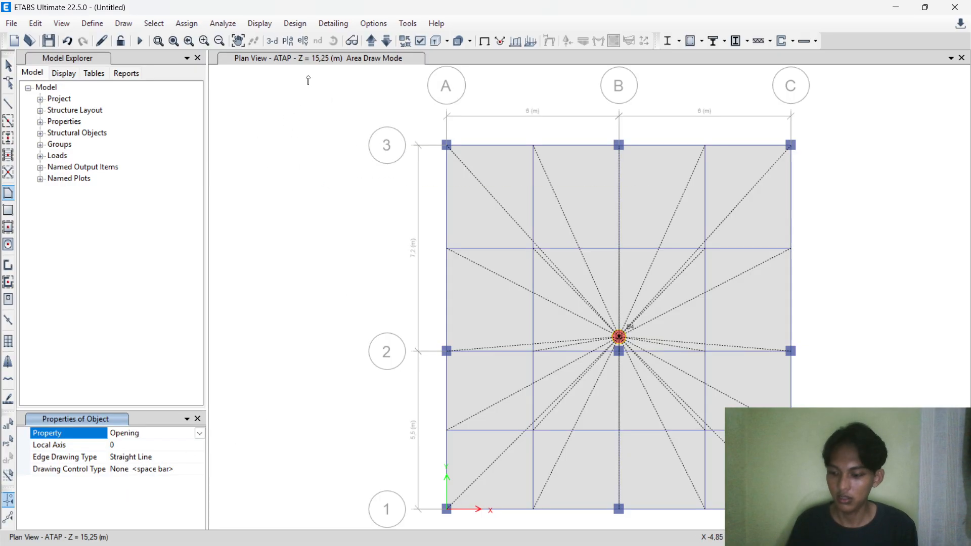
{"action": "left_click", "coordinate": [323, 58]}
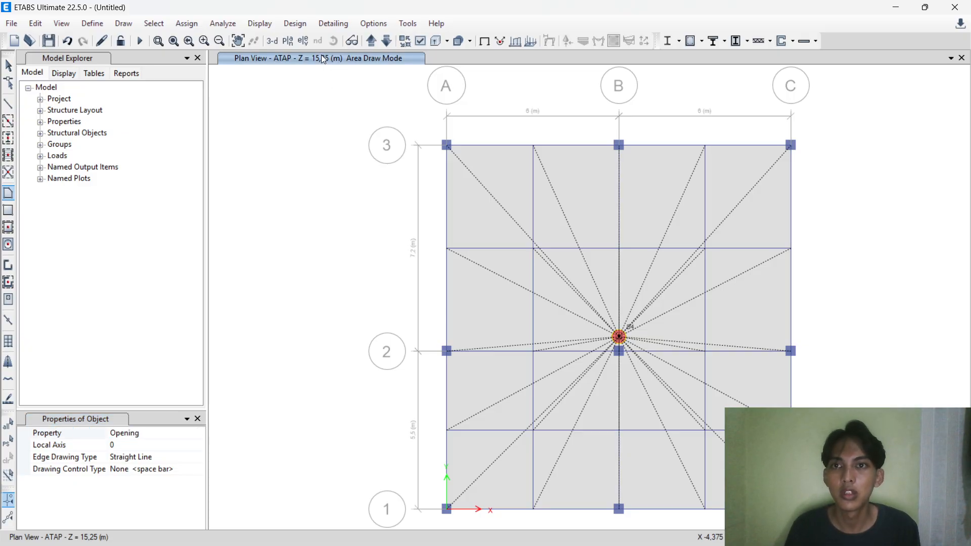
{"action": "key", "text": "Escape"}
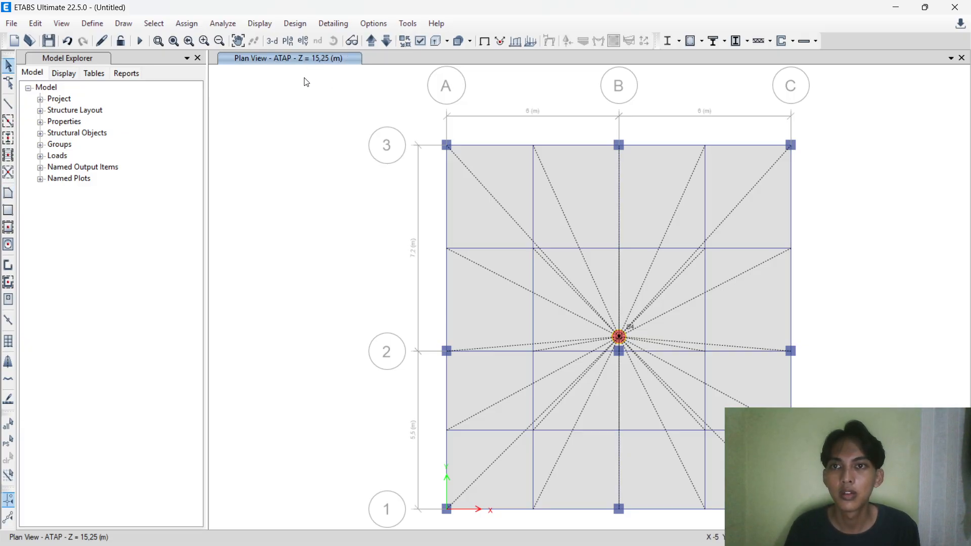
Undo the ATAP diaphragm assignment, then undo and redo the diaphragm assignments while viewing the LANTAI 2 plan.
{"action": "left_click", "coordinate": [71, 39]}
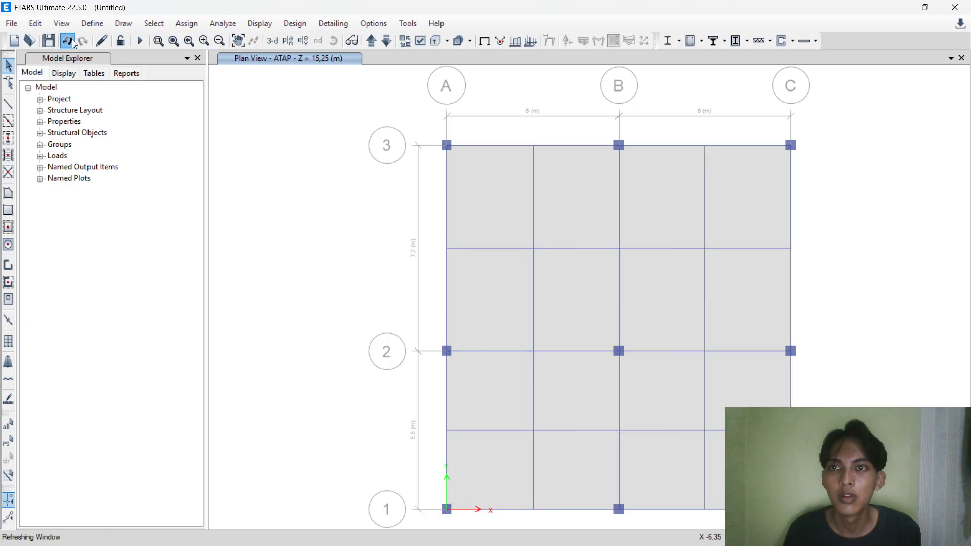
{"action": "left_click", "coordinate": [386, 41]}
{"action": "left_click", "coordinate": [387, 41]}
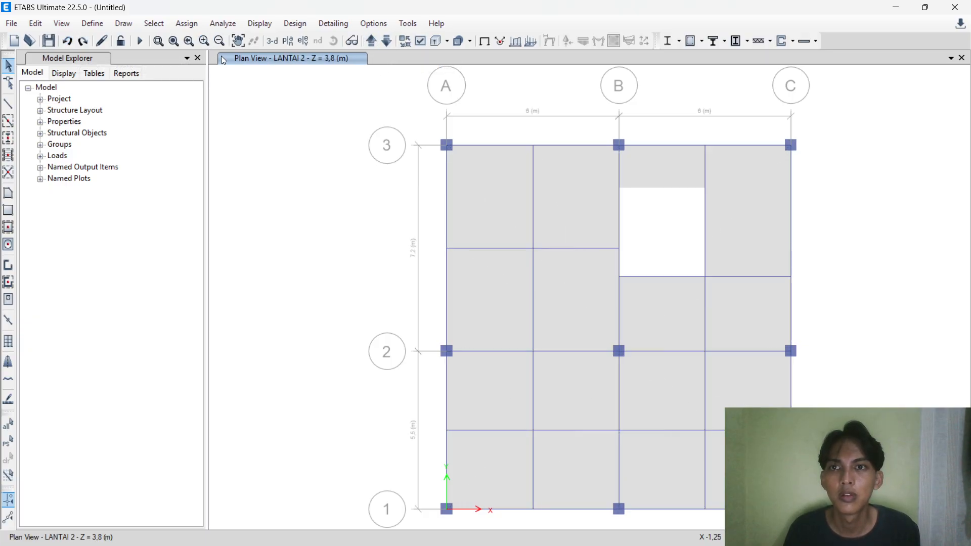
{"action": "left_click", "coordinate": [70, 41]}
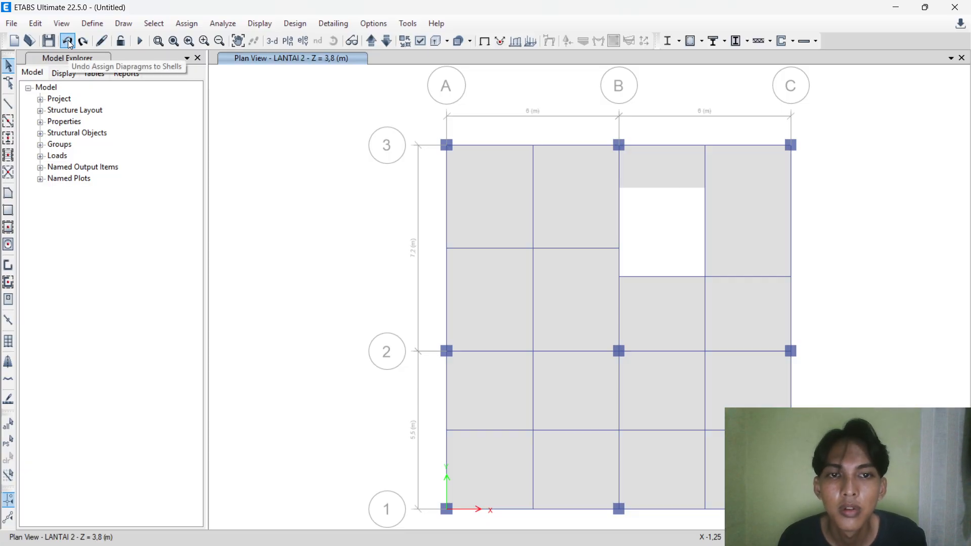
{"action": "left_click", "coordinate": [83, 43]}
{"action": "left_click", "coordinate": [83, 42]}
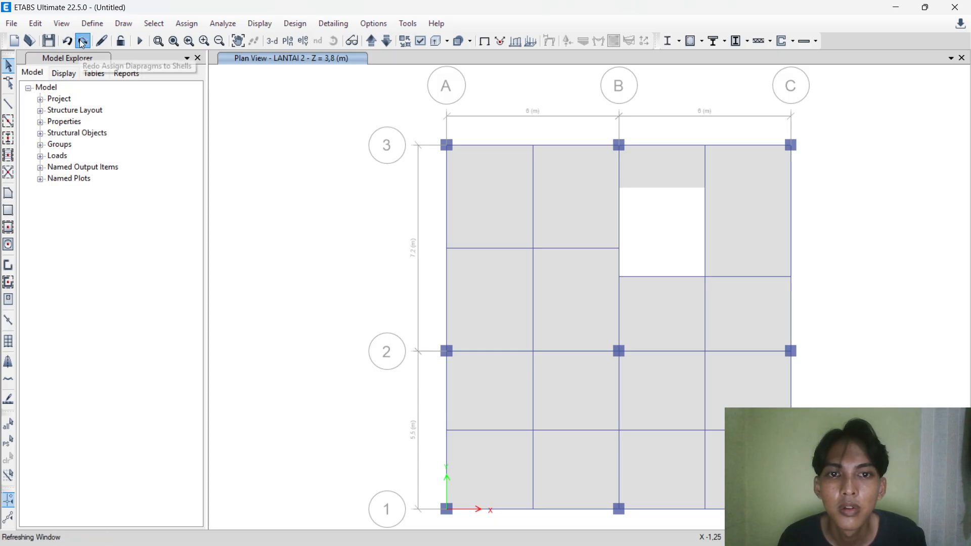
{"action": "left_click", "coordinate": [70, 42]}
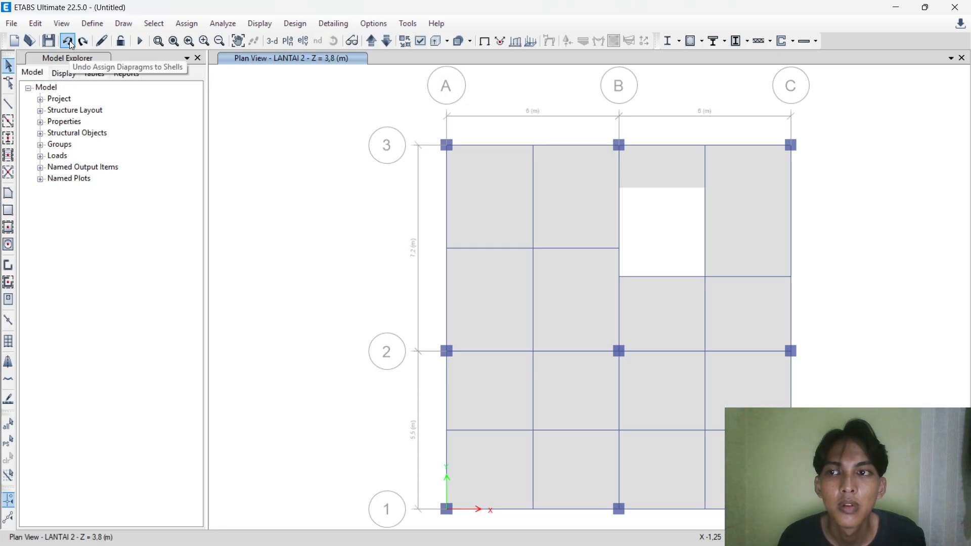
Undo a diaphragm assignment with the shell diaphragm dialog open, then show the 3-D view and close the dialog.
{"action": "left_click", "coordinate": [186, 24]}
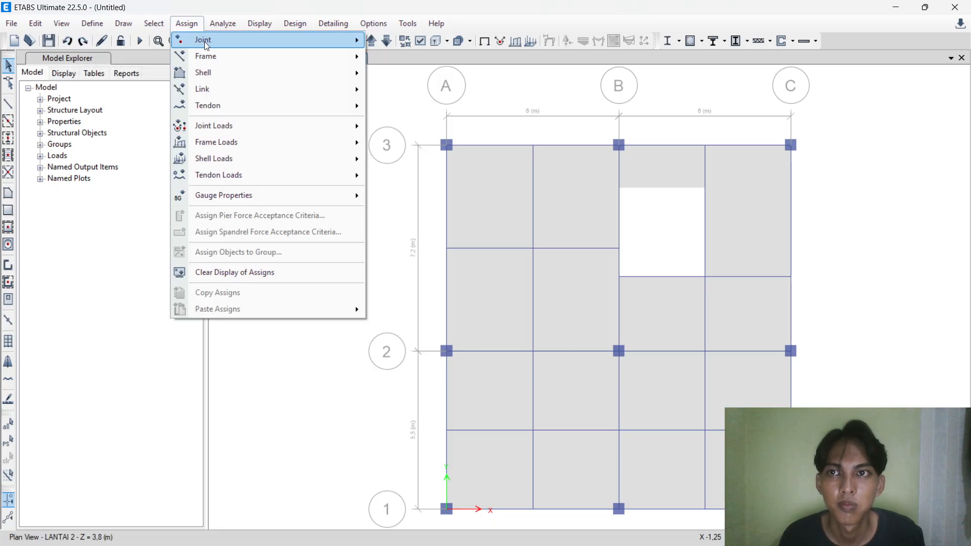
{"action": "mouse_move", "coordinate": [336, 71]}
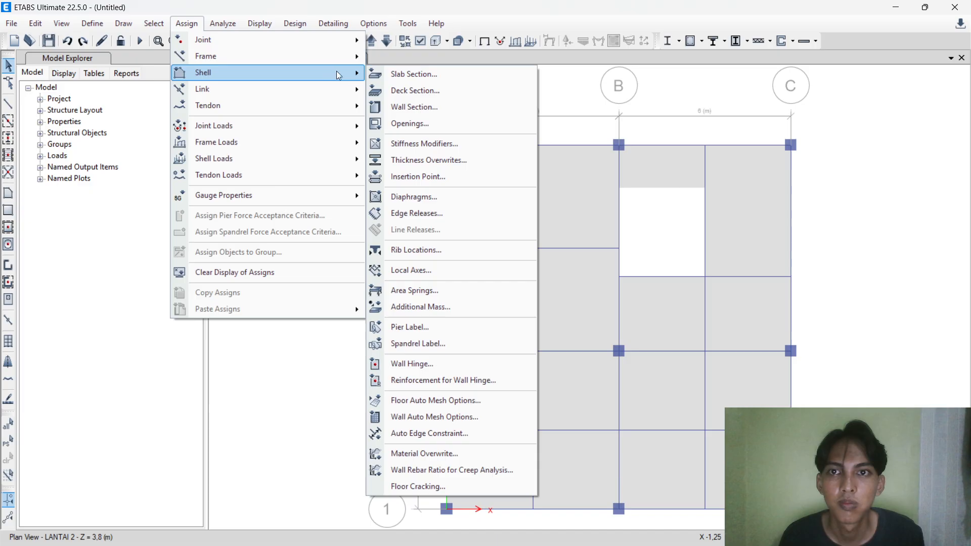
{"action": "left_click", "coordinate": [417, 201]}
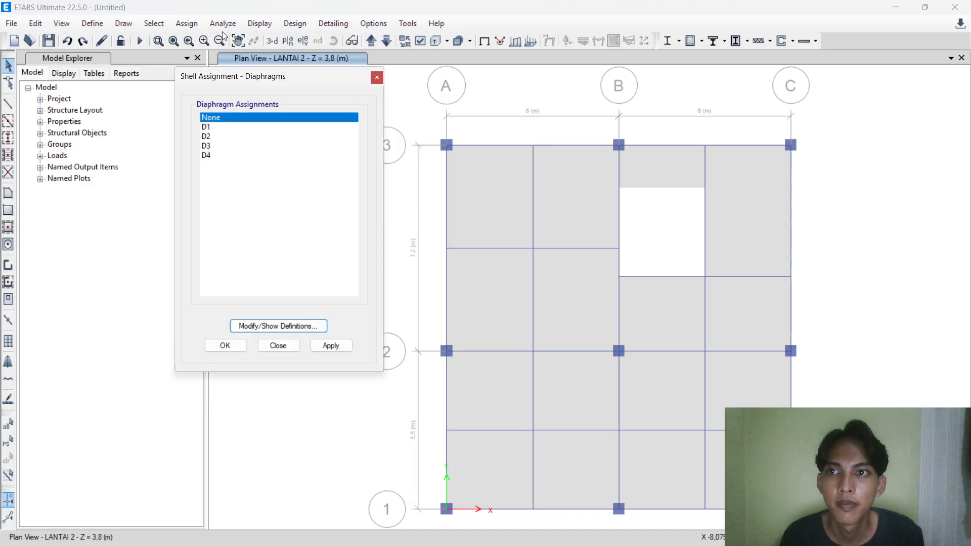
{"action": "left_click", "coordinate": [69, 42]}
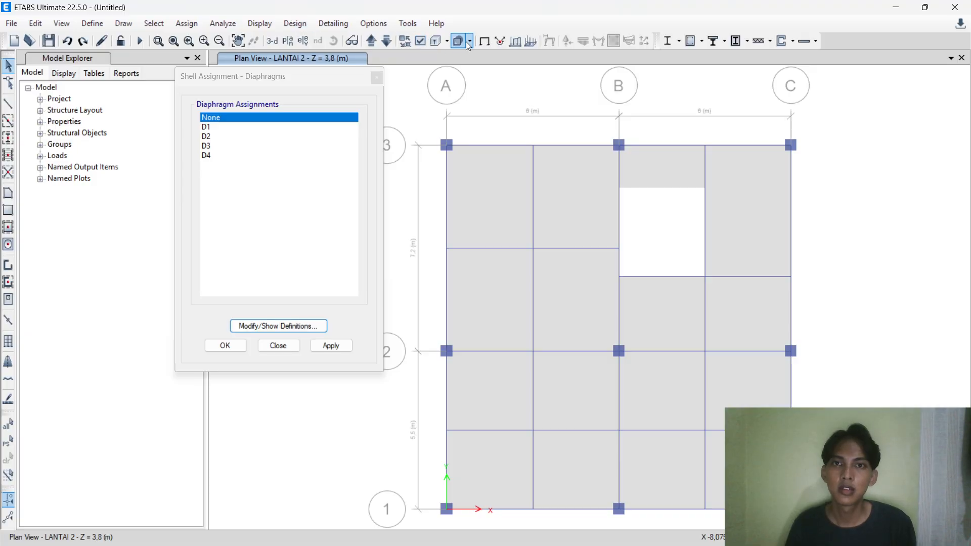
{"action": "left_click", "coordinate": [272, 40]}
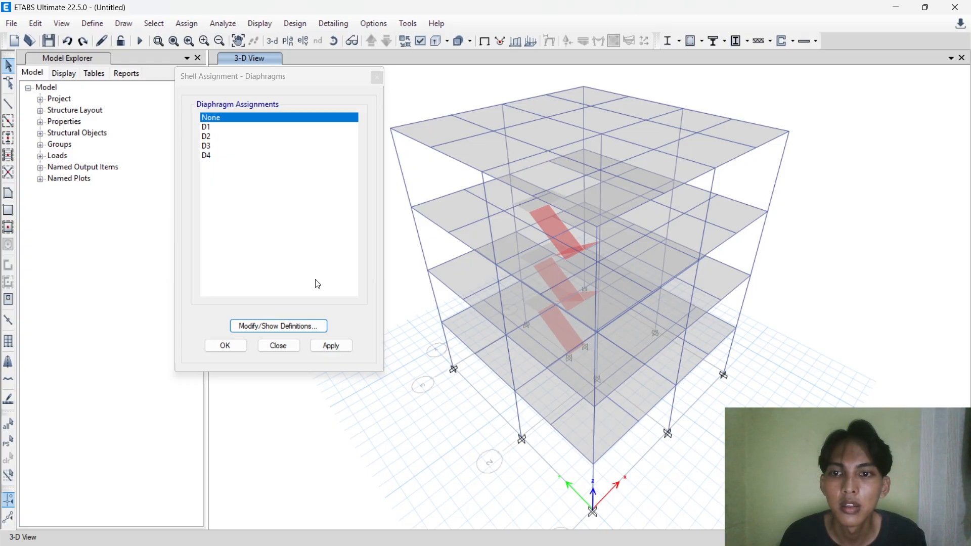
{"action": "left_click", "coordinate": [278, 346]}
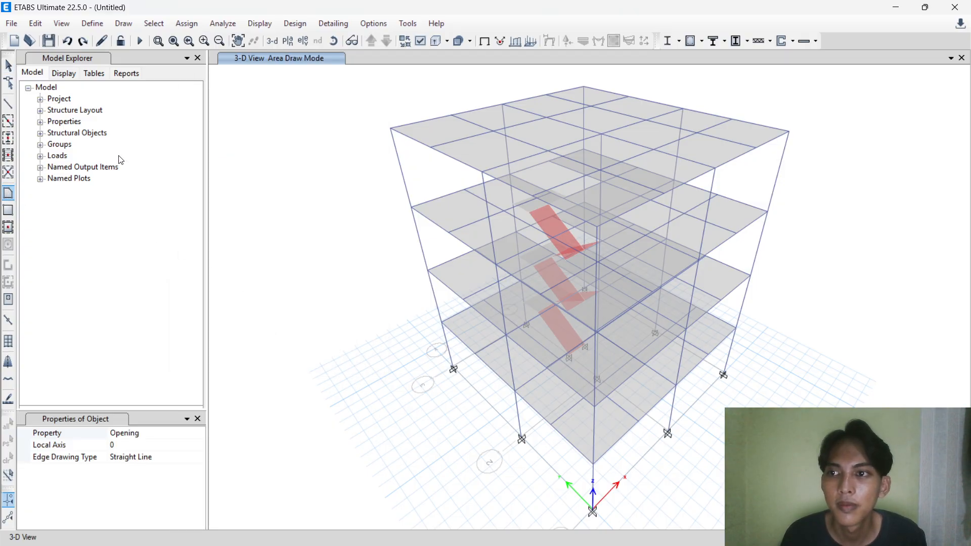
Show the LANTAI 2 story in plan view, keeping the area drawing mode active.
{"action": "left_click", "coordinate": [288, 40]}
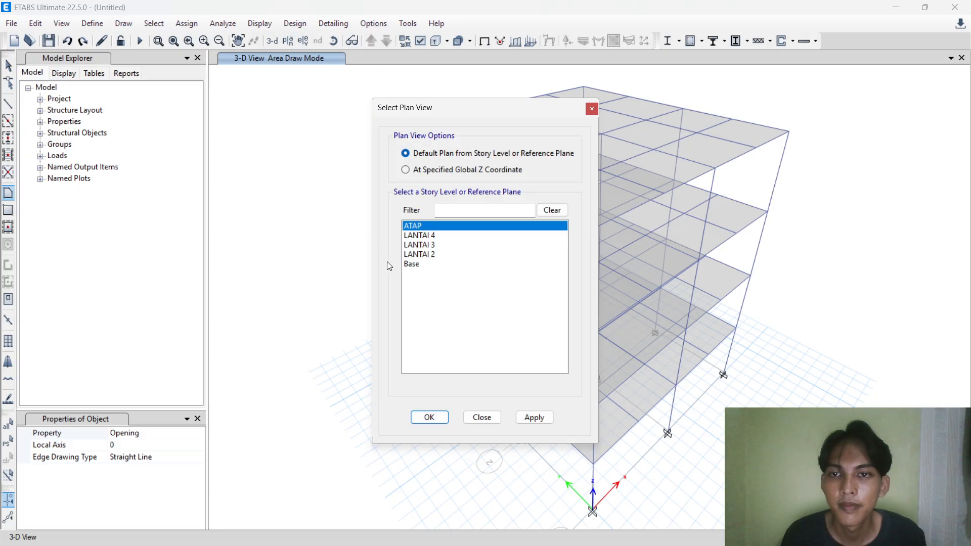
{"action": "left_click", "coordinate": [435, 258]}
{"action": "left_click", "coordinate": [536, 416]}
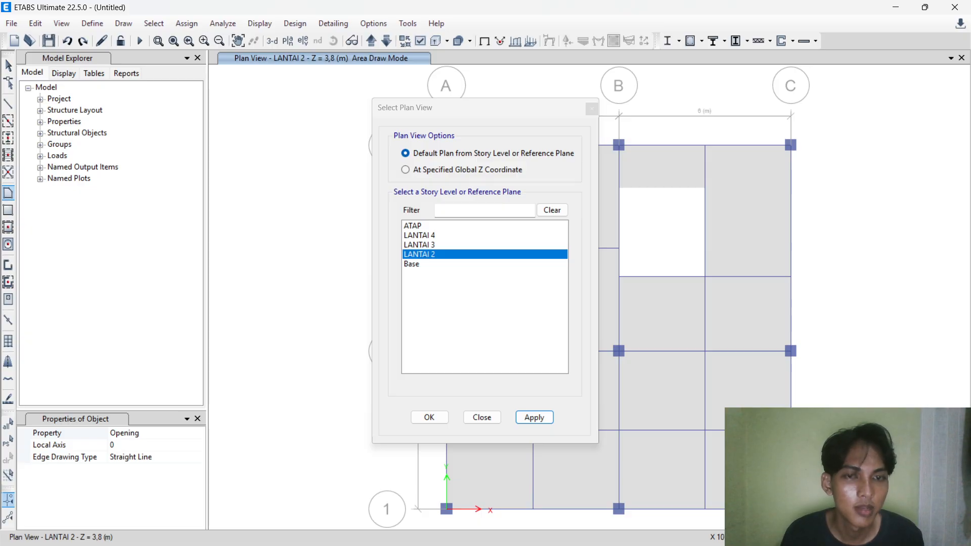
{"action": "left_click_drag", "start_coordinate": [501, 108], "coordinate": [342, 87]}
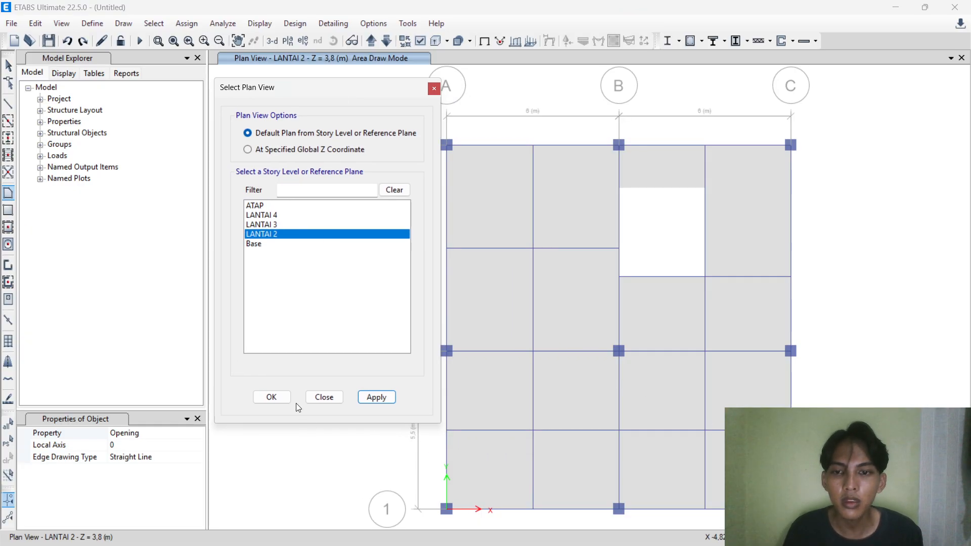
{"action": "left_click", "coordinate": [271, 397]}
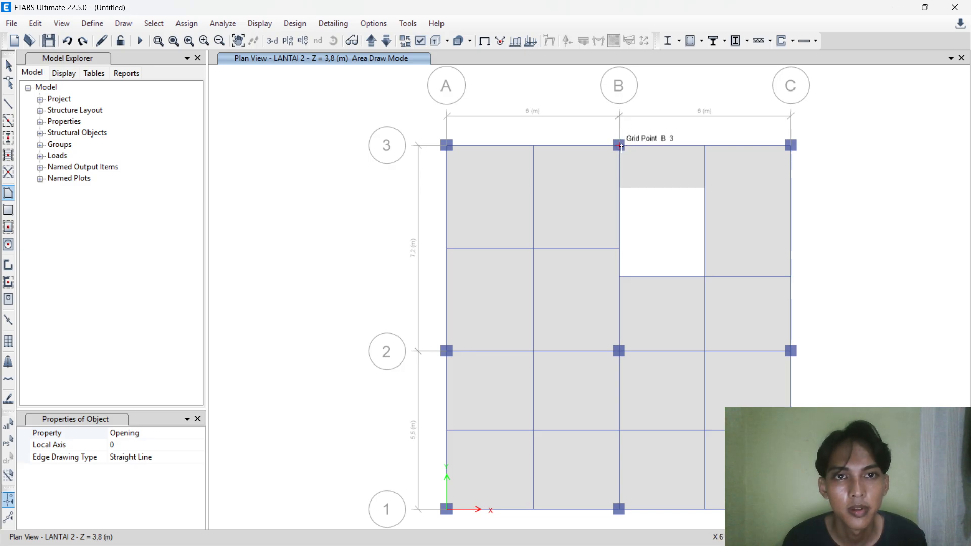
{"action": "left_click", "coordinate": [621, 146]}
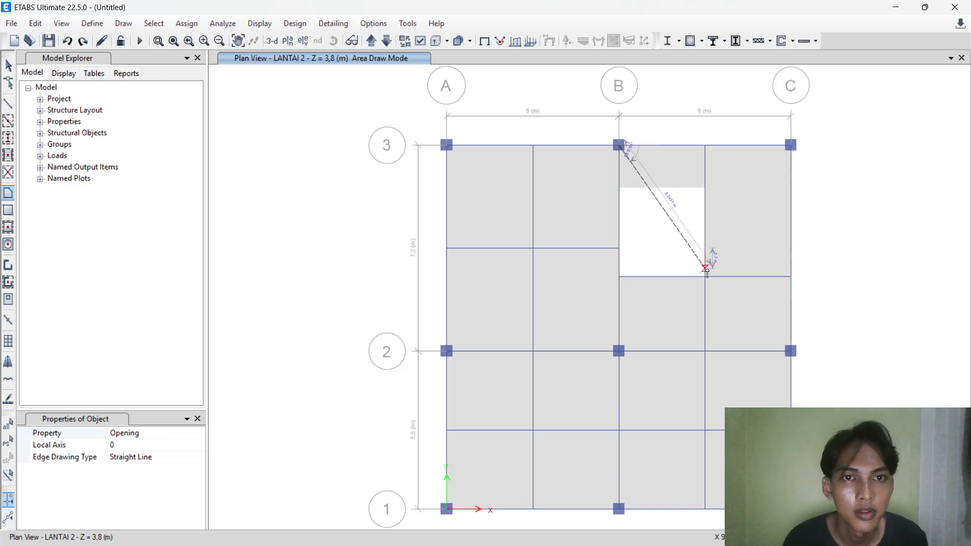
{"action": "left_click", "coordinate": [705, 277]}
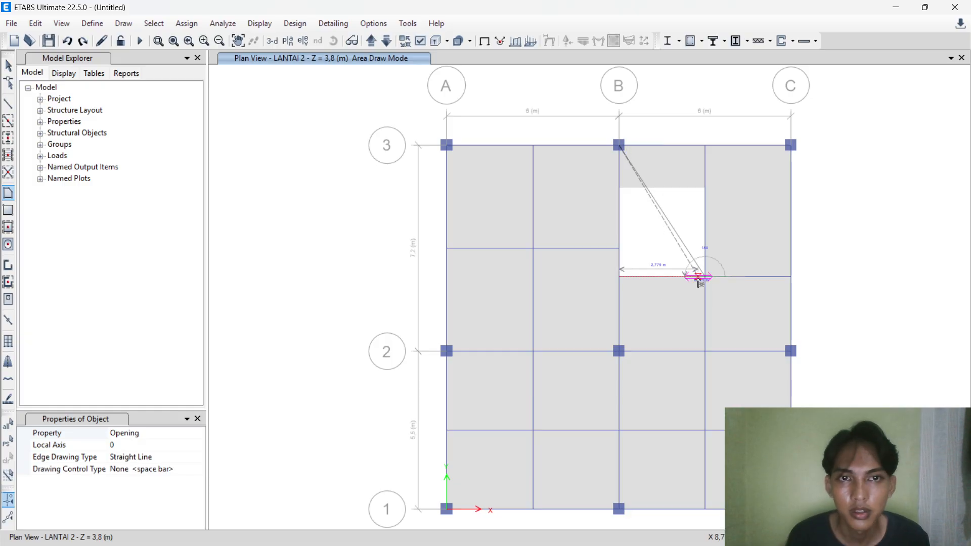
{"action": "key", "text": "Escape"}
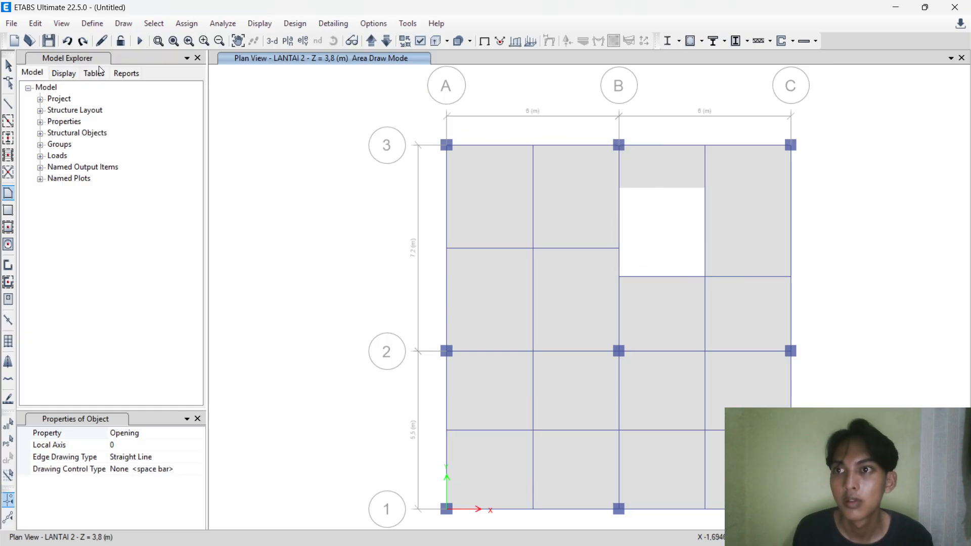
Draw a rectangular opening over the LANTAI 2 stairwell from grid point B-3, then show the 3-D view and leave drawing mode.
{"action": "left_click", "coordinate": [8, 210]}
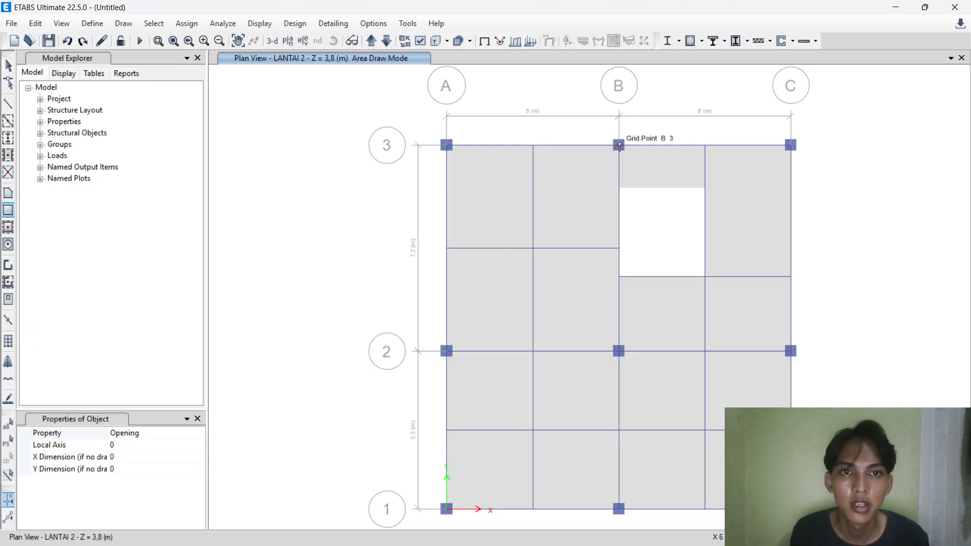
{"action": "left_click_drag", "start_coordinate": [619, 147], "coordinate": [704, 278]}
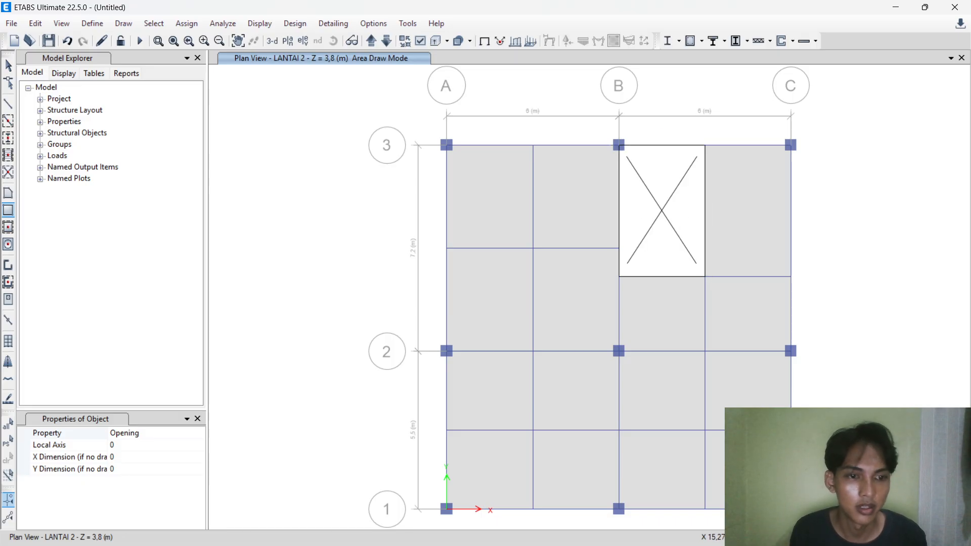
{"action": "left_click", "coordinate": [276, 39]}
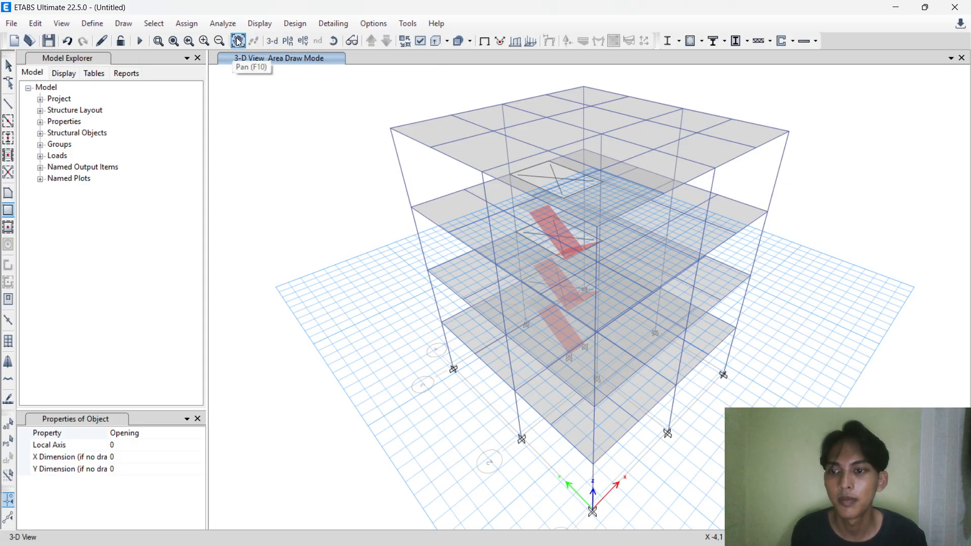
{"action": "left_click", "coordinate": [8, 66]}
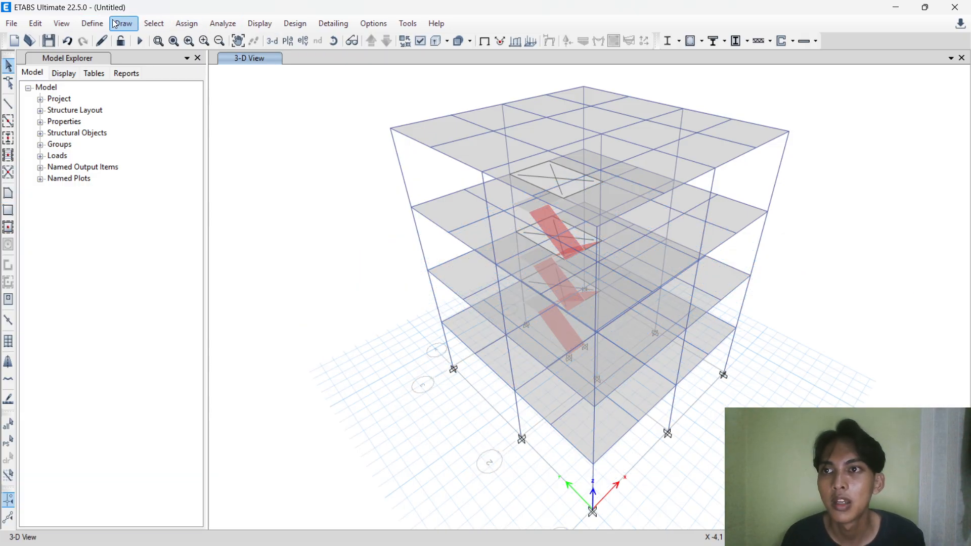
Show the LANTAI 2 plan view and open the diaphragm assignment for shells.
{"action": "left_click", "coordinate": [288, 41]}
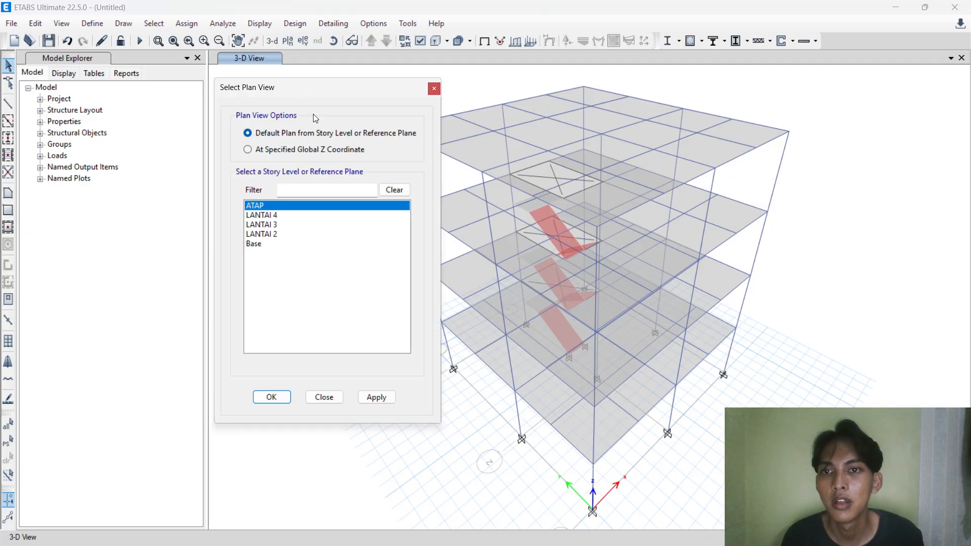
{"action": "left_click", "coordinate": [296, 233]}
{"action": "left_click", "coordinate": [378, 397]}
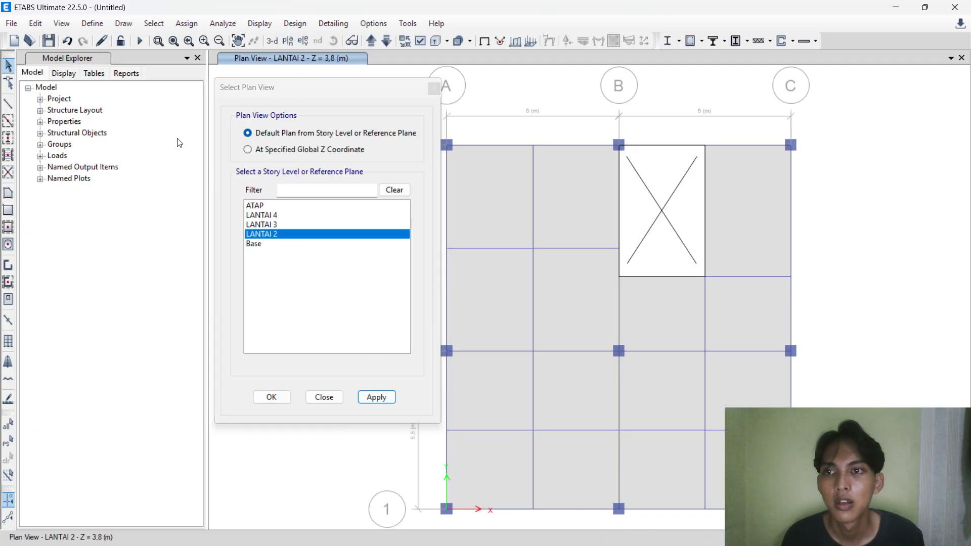
{"action": "left_click", "coordinate": [324, 397]}
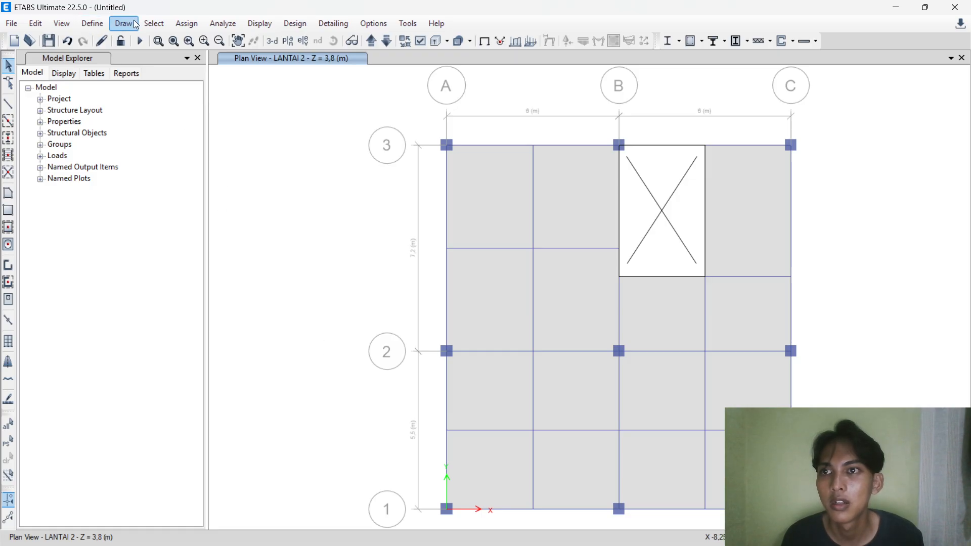
{"action": "left_click", "coordinate": [187, 23]}
{"action": "mouse_move", "coordinate": [237, 86]}
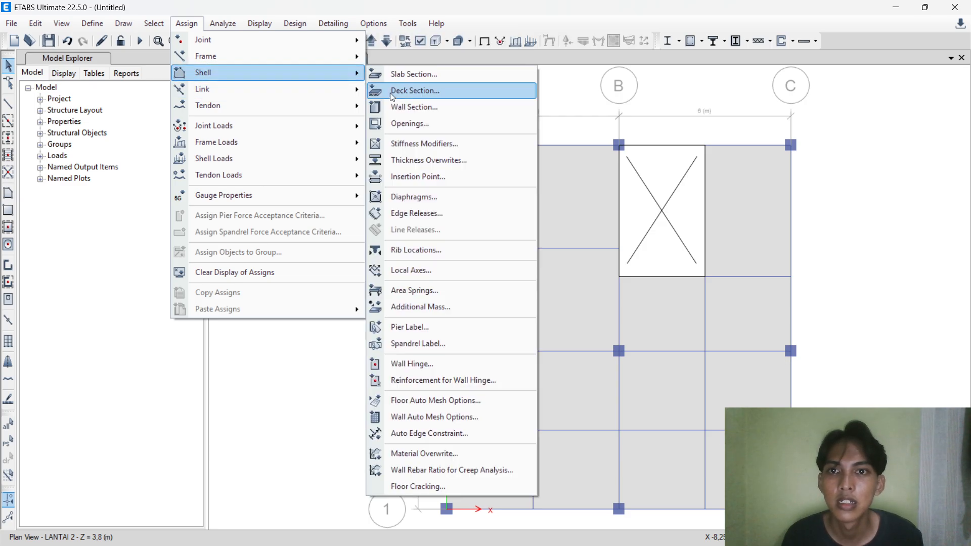
{"action": "left_click", "coordinate": [413, 197]}
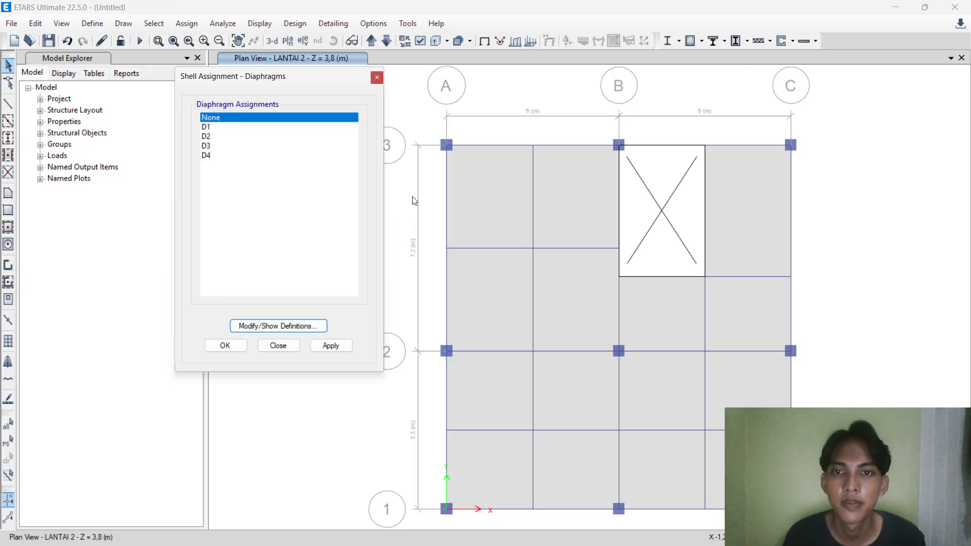
Assign diaphragm D1 to all the shells on the LANTAI 2 plan.
{"action": "left_click", "coordinate": [240, 136]}
{"action": "left_click", "coordinate": [238, 127]}
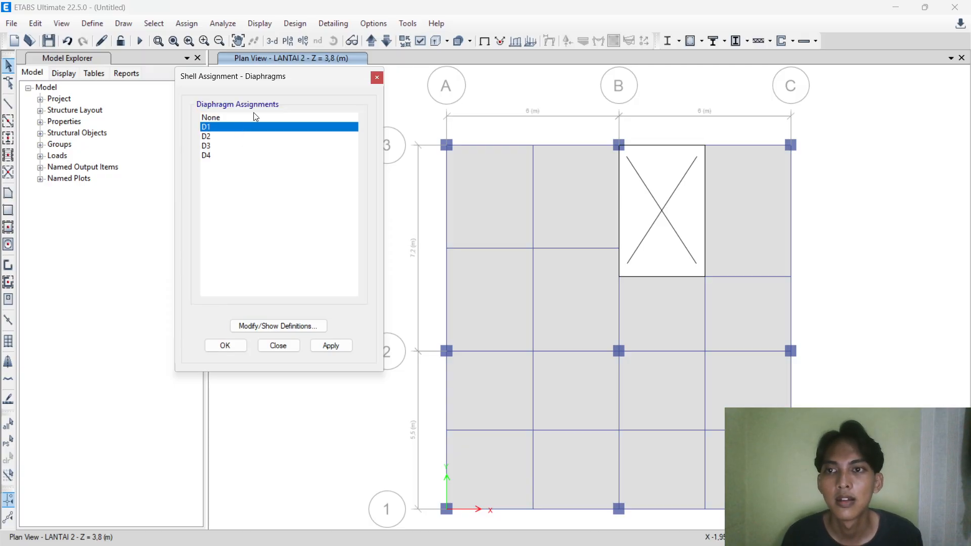
{"action": "left_click_drag", "start_coordinate": [286, 77], "coordinate": [272, 77]}
{"action": "left_click_drag", "start_coordinate": [419, 111], "coordinate": [810, 519]}
{"action": "left_click", "coordinate": [318, 344]}
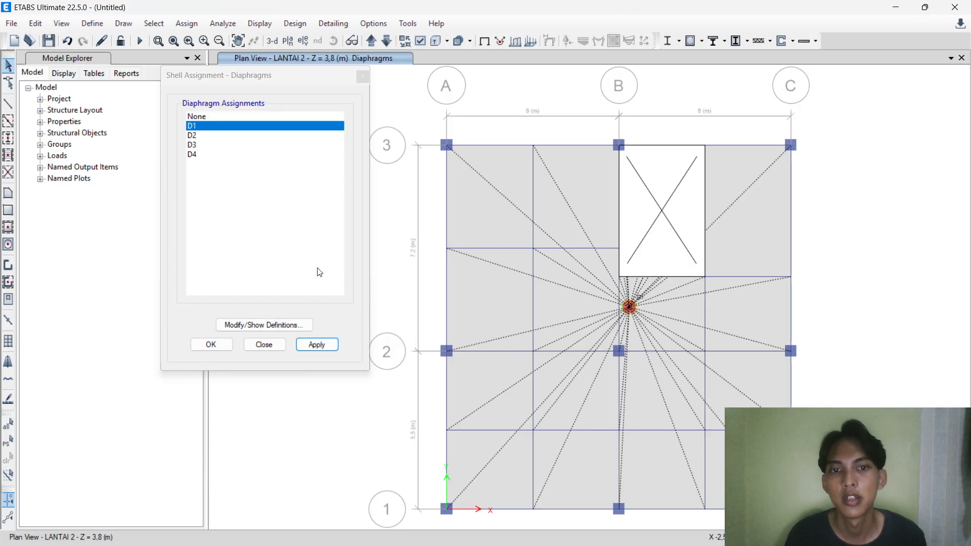
Choose diaphragm D2, move up to the LANTAI 3 plan, and undo the last diaphragm assignment.
{"action": "left_click", "coordinate": [202, 135]}
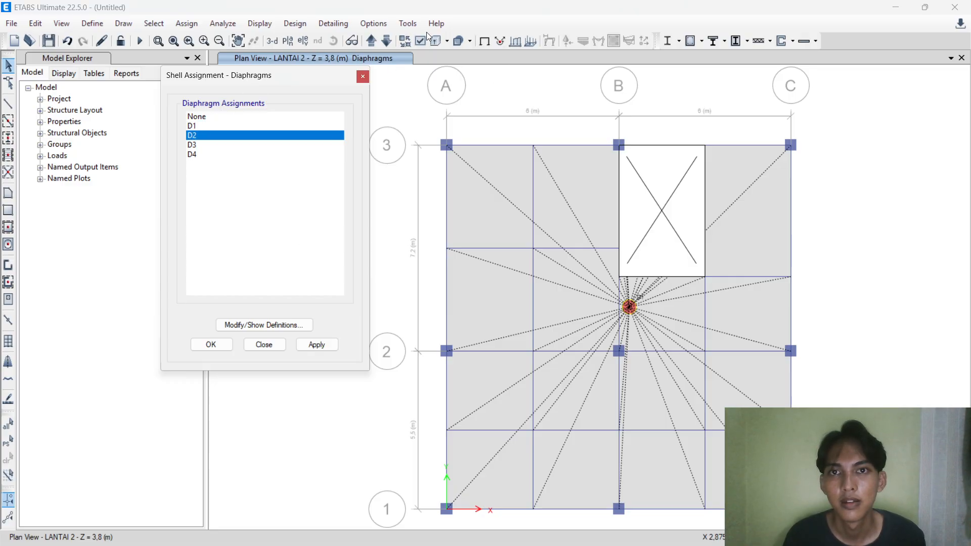
{"action": "left_click", "coordinate": [370, 42]}
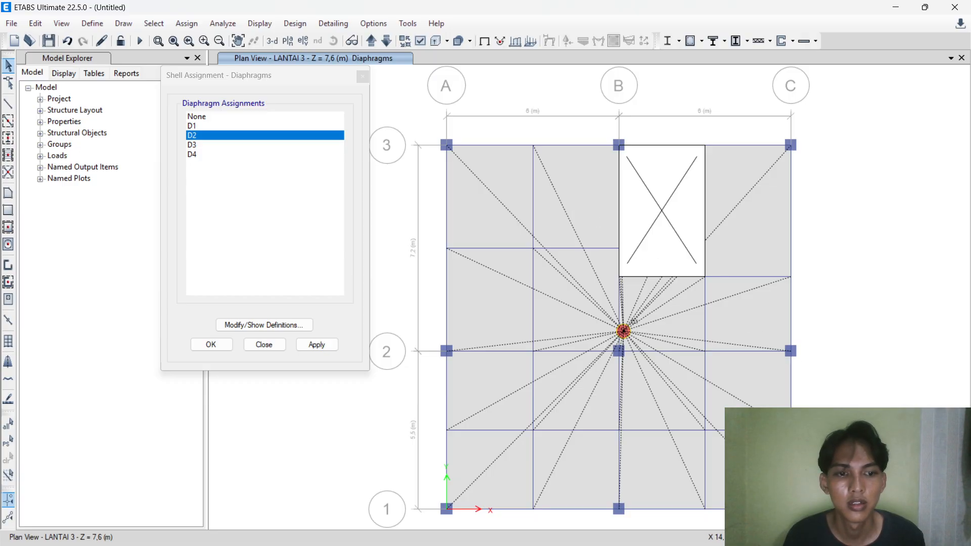
{"action": "left_click", "coordinate": [67, 41]}
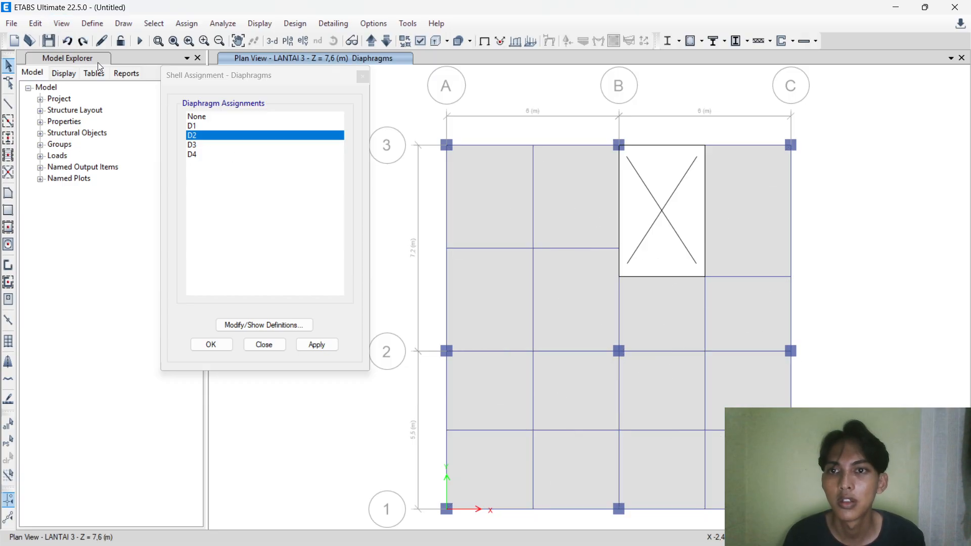
Return to the LANTAI 2 plan, select everything on it, and assign diaphragm D1 to the selected shells.
{"action": "left_click", "coordinate": [387, 40]}
{"action": "left_click", "coordinate": [289, 126]}
{"action": "left_click_drag", "start_coordinate": [406, 108], "coordinate": [812, 519]}
{"action": "left_click", "coordinate": [317, 344]}
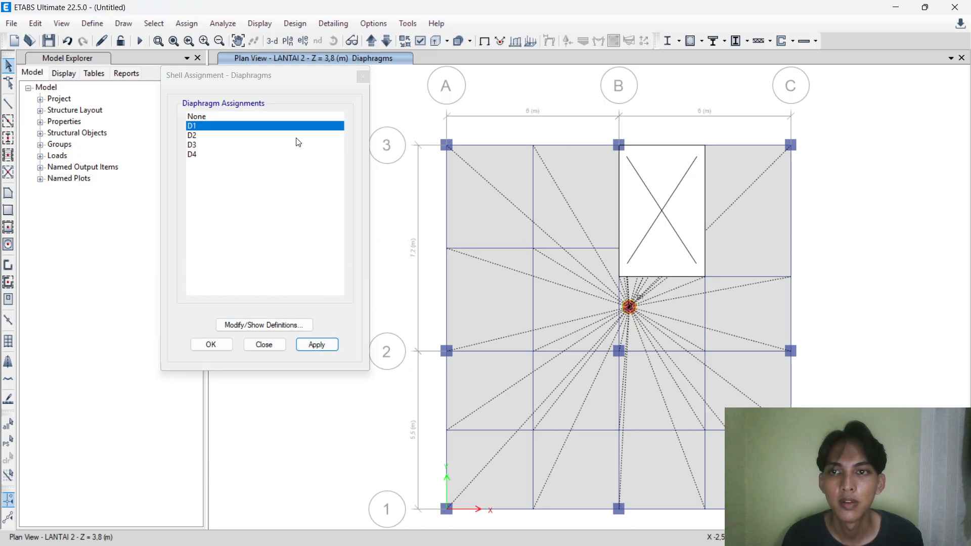
Move up to the LANTAI 3 plan, select everything on it, and assign diaphragm D2 to the selected shells.
{"action": "left_click", "coordinate": [372, 40]}
{"action": "left_click", "coordinate": [262, 135]}
{"action": "left_click_drag", "start_coordinate": [408, 123], "coordinate": [815, 519]}
{"action": "left_click", "coordinate": [317, 345]}
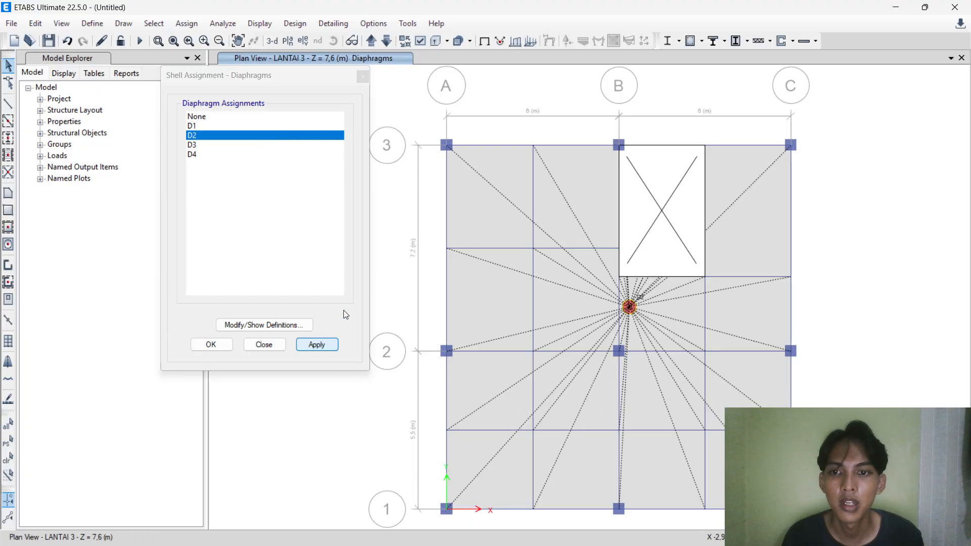
Move up to the LANTAI 4 plan, select everything on it, and assign diaphragm D3 to the selected shells.
{"action": "left_click", "coordinate": [365, 43]}
{"action": "left_click", "coordinate": [238, 145]}
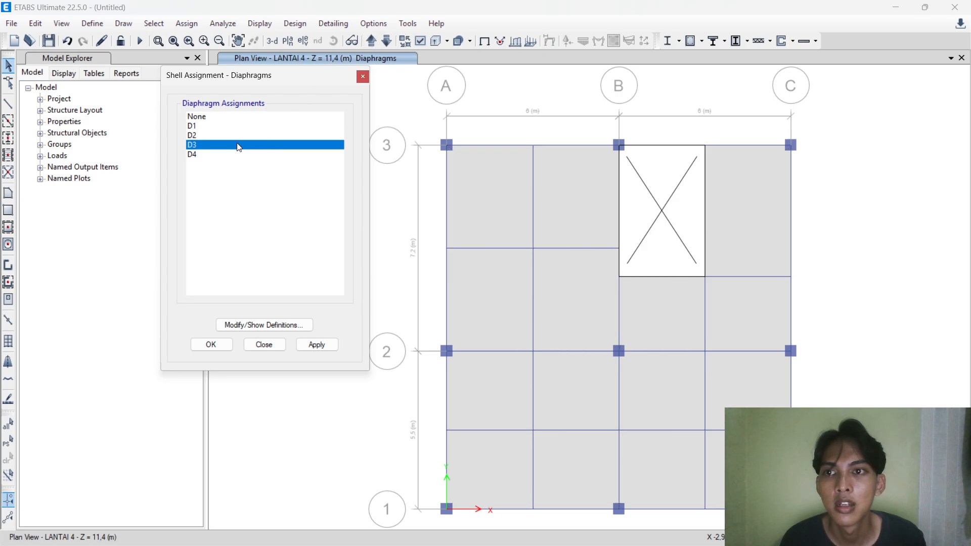
{"action": "left_click_drag", "start_coordinate": [406, 112], "coordinate": [822, 526]}
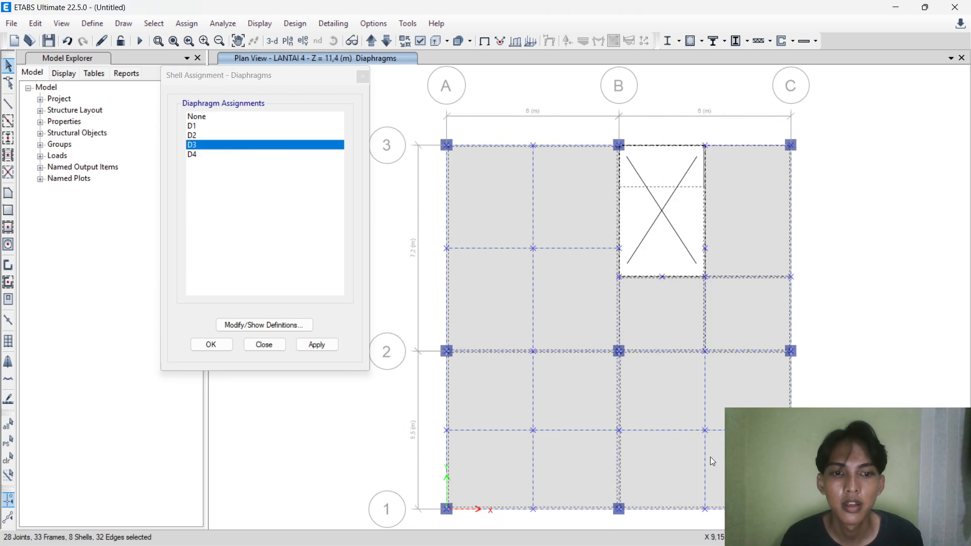
{"action": "left_click", "coordinate": [306, 346]}
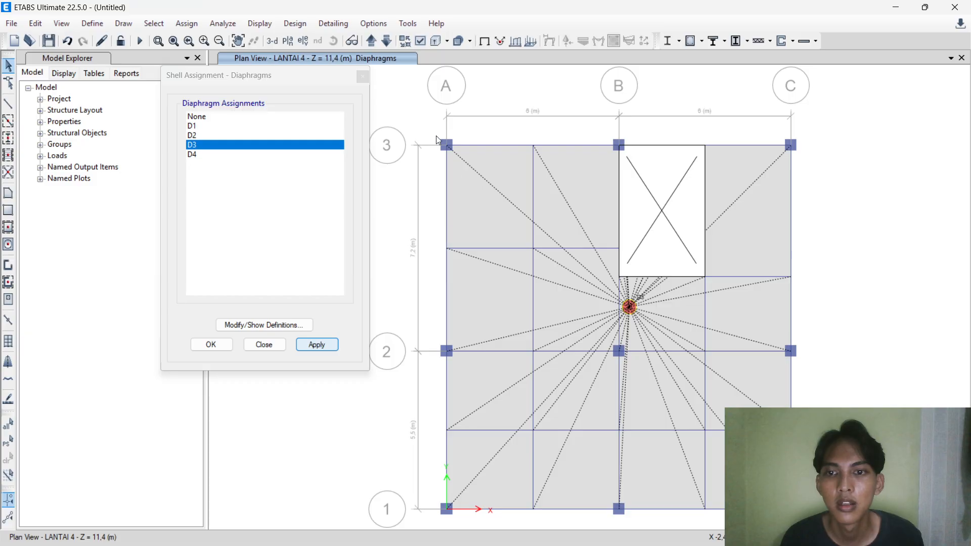
Assign diaphragm D4 to all the shells on the ATAP plan and close the assignment dialog.
{"action": "left_click", "coordinate": [370, 43]}
{"action": "left_click", "coordinate": [299, 154]}
{"action": "left_click_drag", "start_coordinate": [415, 108], "coordinate": [815, 511]}
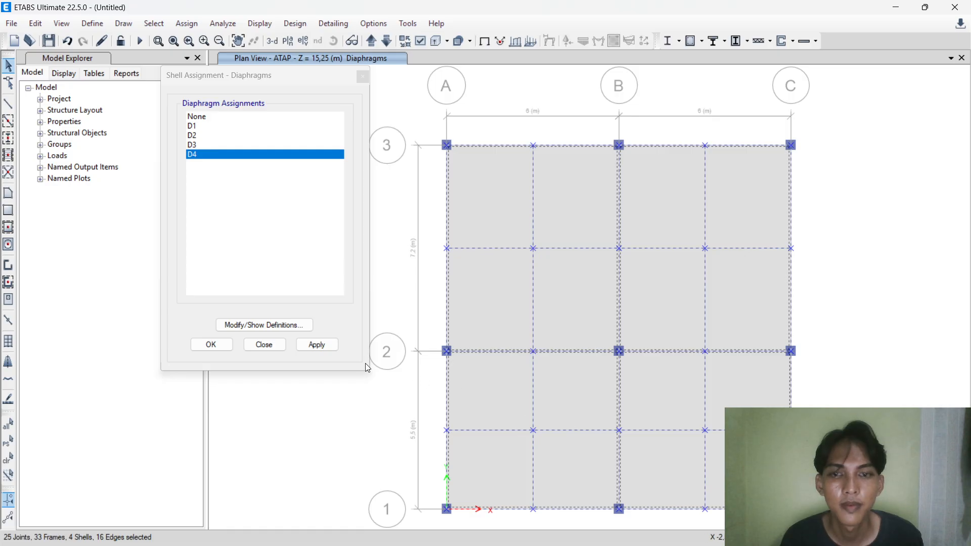
{"action": "left_click", "coordinate": [334, 345]}
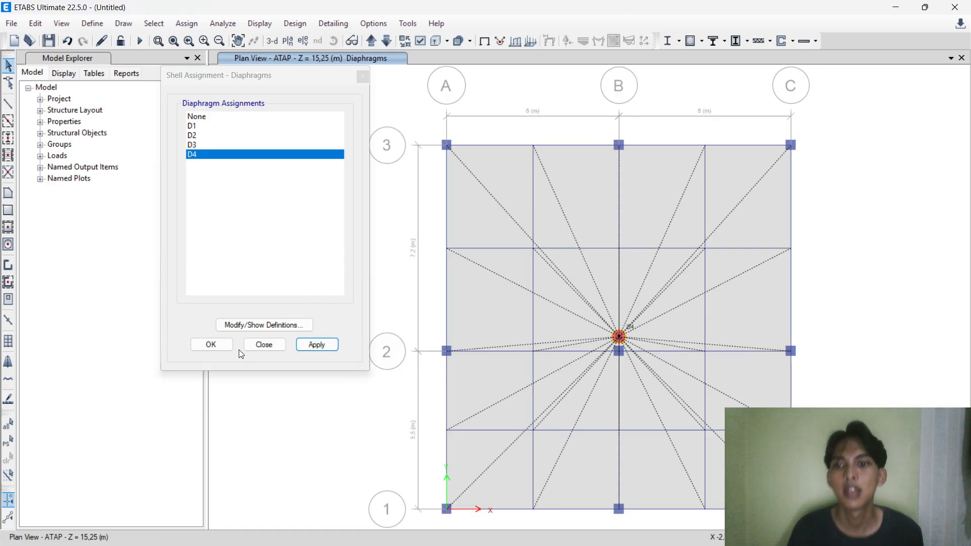
{"action": "left_click", "coordinate": [225, 347]}
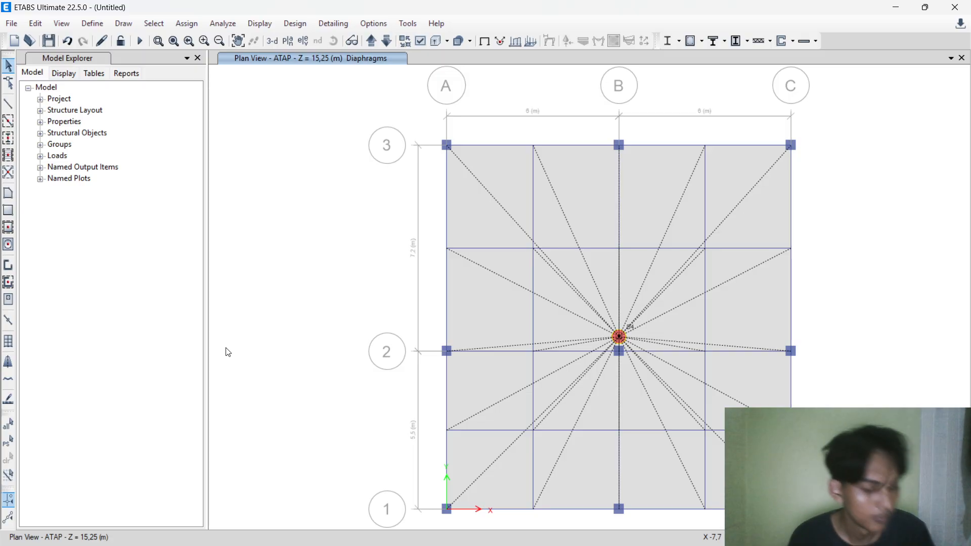
Show the 3-D view and turn on the display of frame section names in the view options.
{"action": "left_click", "coordinate": [276, 40]}
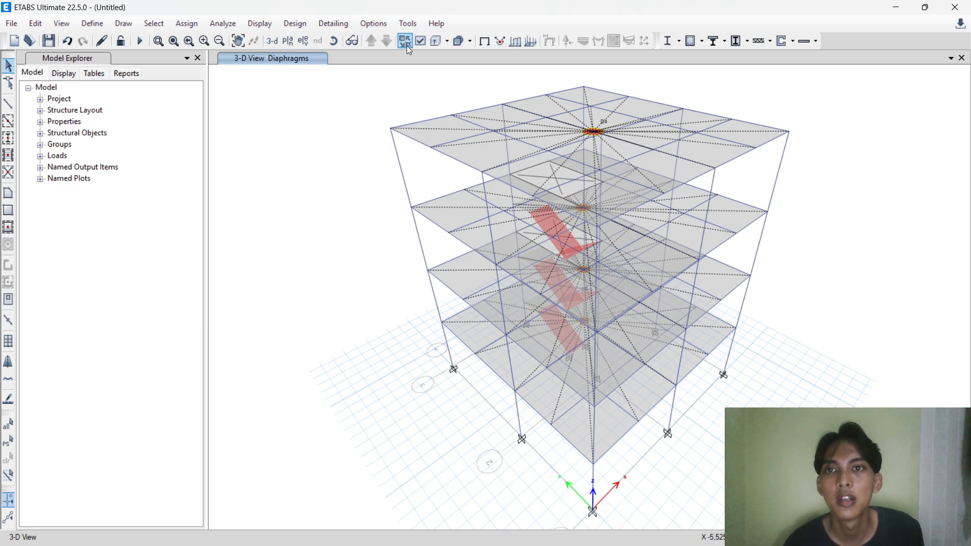
{"action": "left_click", "coordinate": [422, 41]}
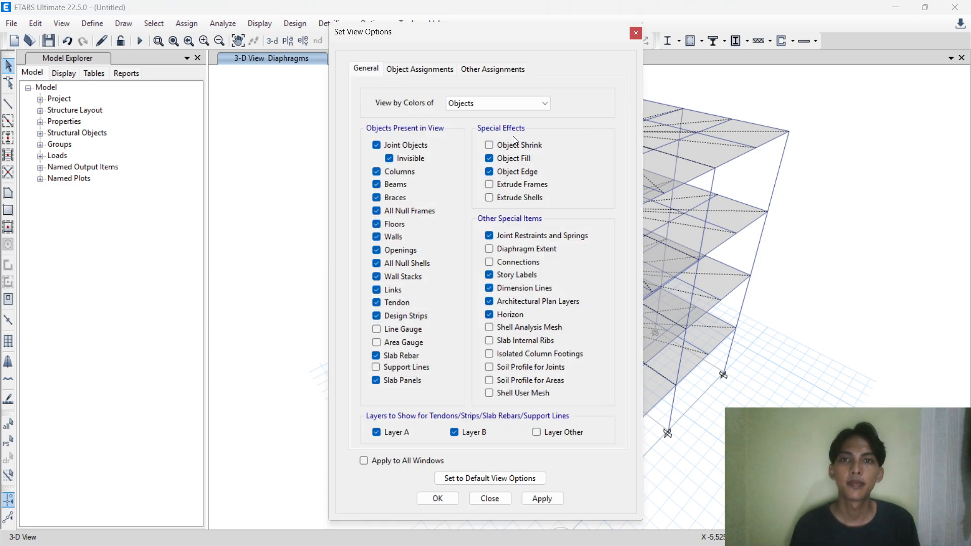
{"action": "left_click", "coordinate": [495, 186]}
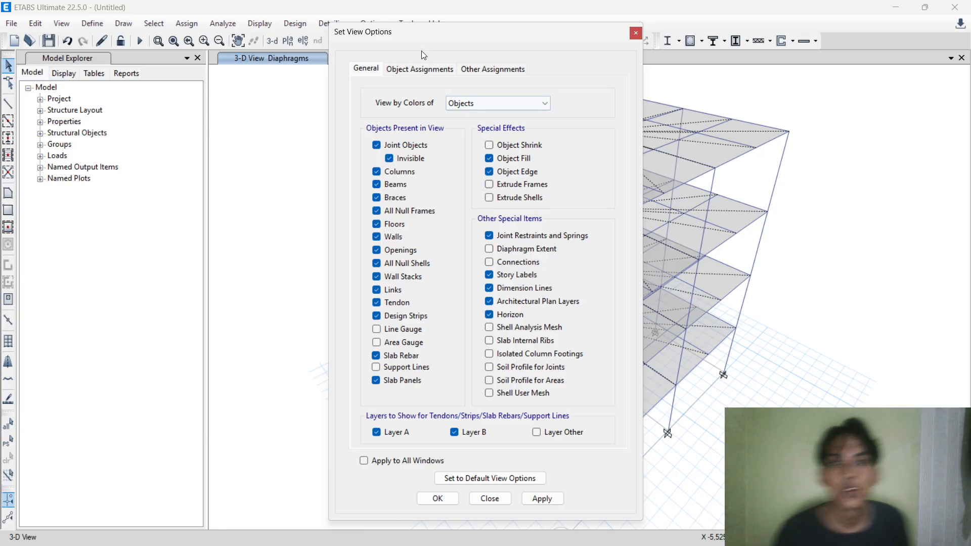
{"action": "left_click", "coordinate": [422, 68]}
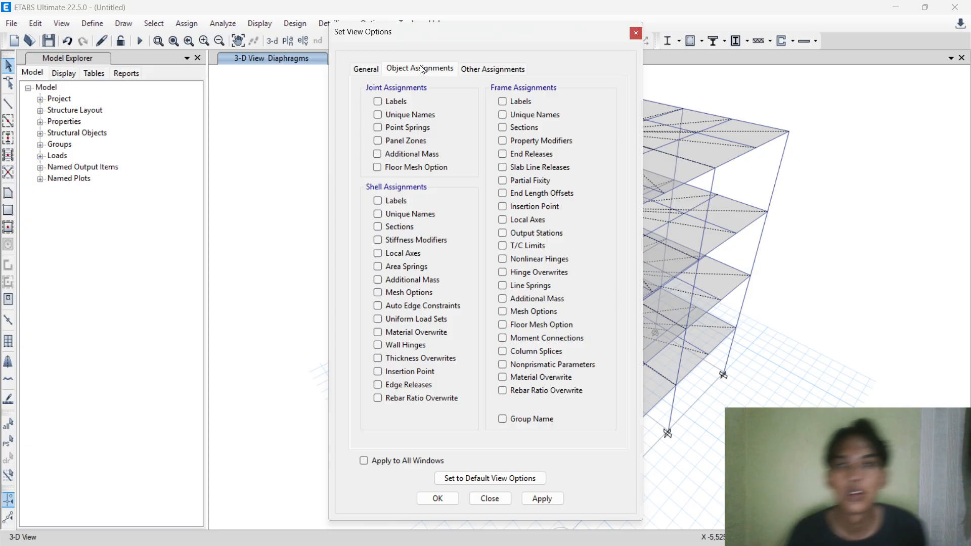
{"action": "left_click", "coordinate": [509, 133]}
{"action": "left_click", "coordinate": [540, 500]}
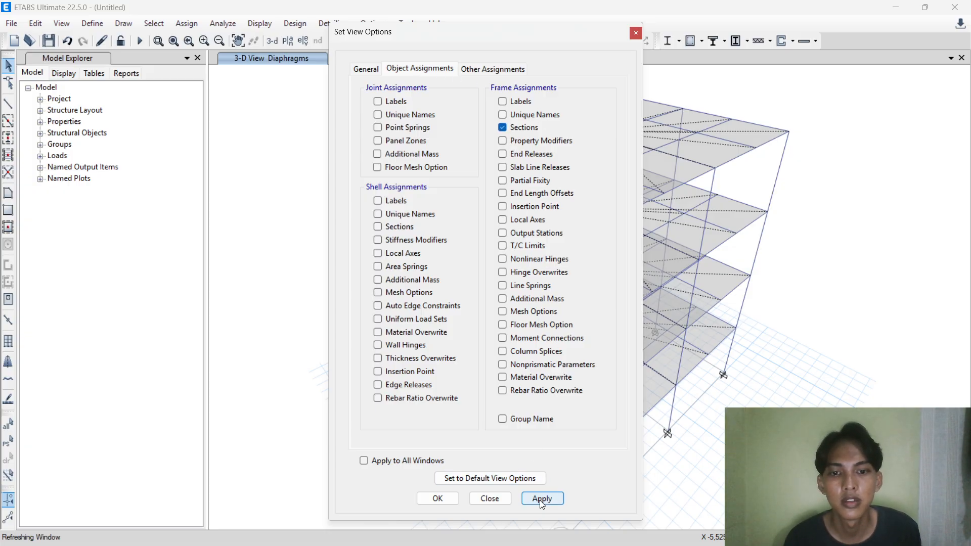
{"action": "left_click_drag", "start_coordinate": [524, 40], "coordinate": [325, 19]}
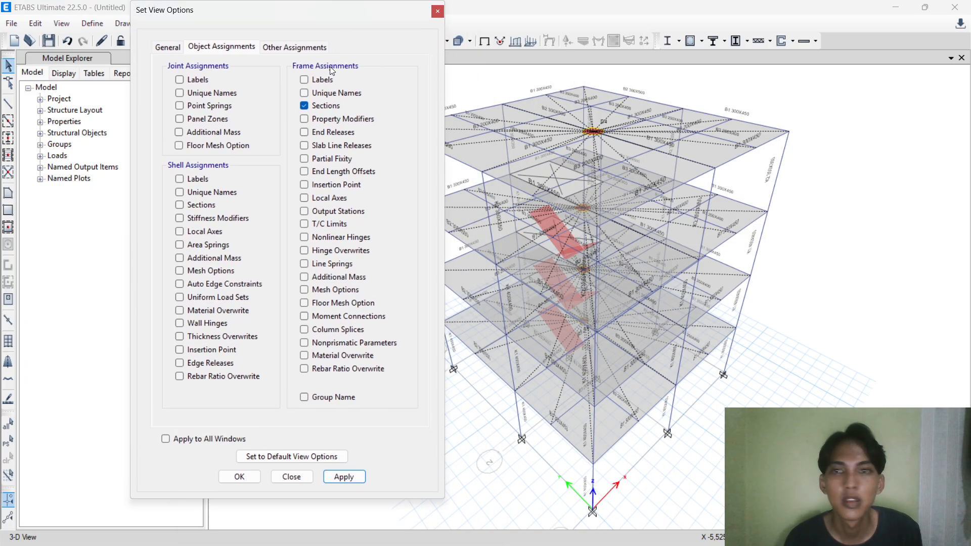
Turn off the frame section names in the view options, checking the frame property modifiers display before turning it off as well.
{"action": "left_click", "coordinate": [321, 105]}
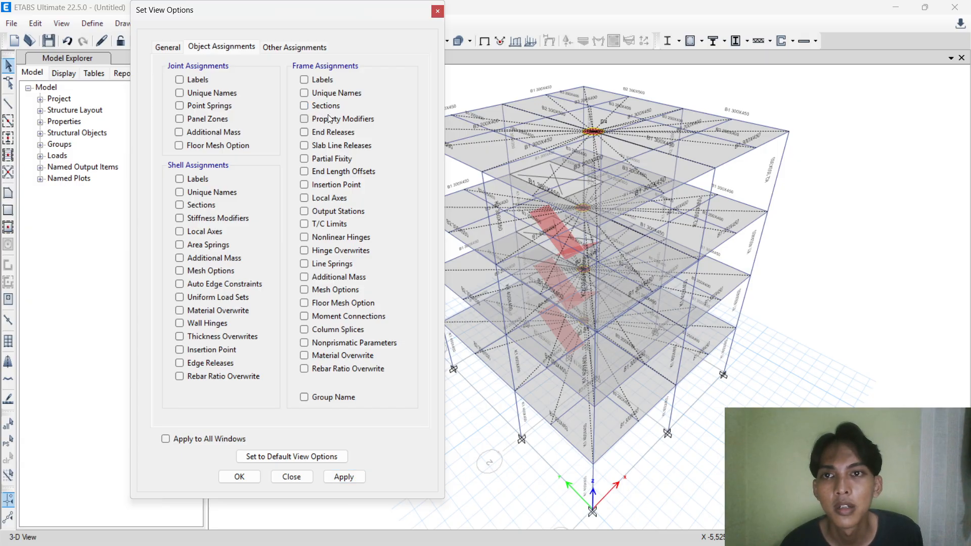
{"action": "left_click", "coordinate": [344, 477]}
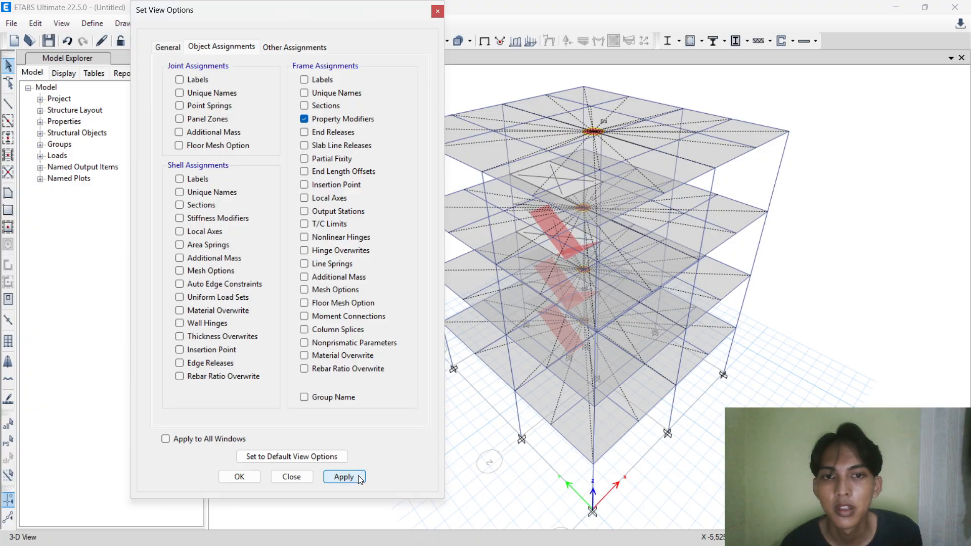
{"action": "left_click", "coordinate": [311, 122]}
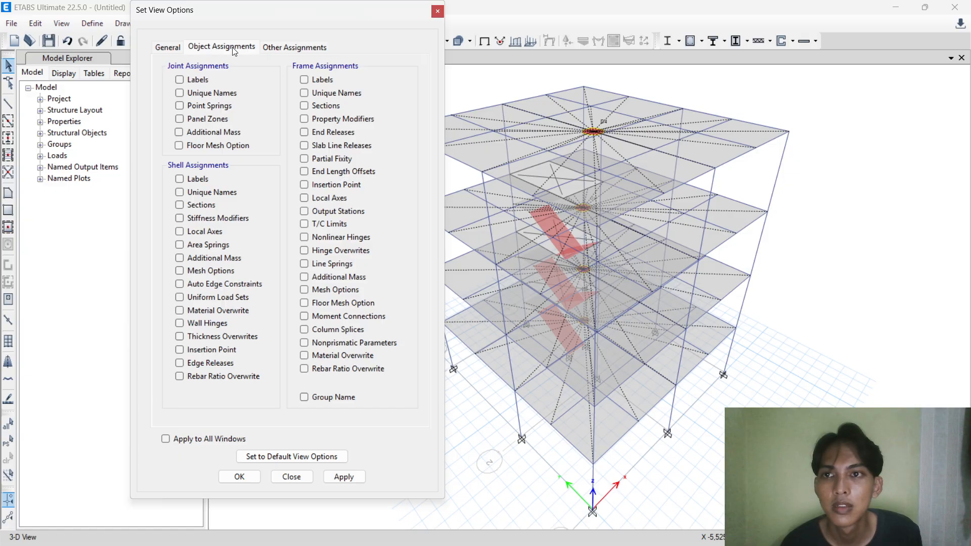
View the model colored by section properties, restore the coloring by objects, and close the view options.
{"action": "left_click", "coordinate": [170, 47]}
{"action": "left_click", "coordinate": [298, 82]}
{"action": "left_click", "coordinate": [306, 107]}
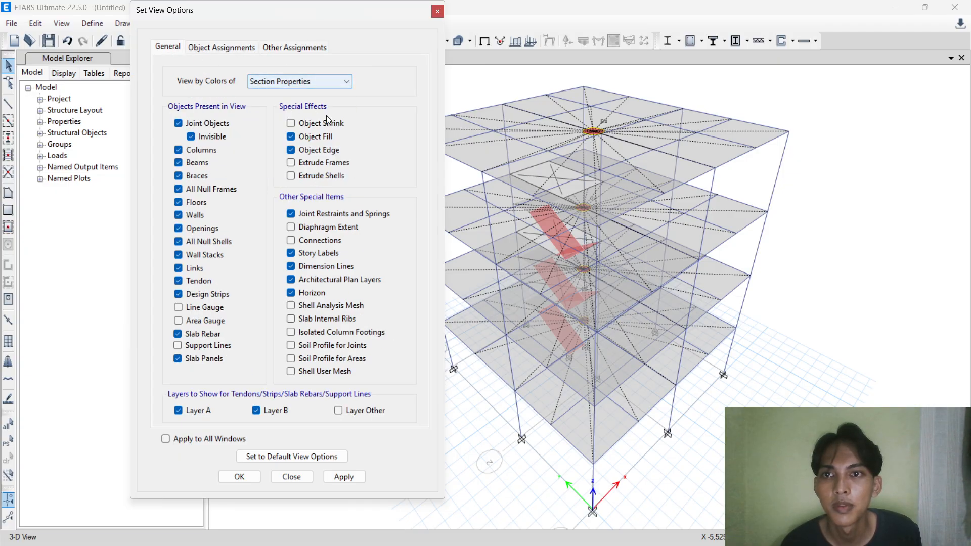
{"action": "left_click", "coordinate": [307, 169]}
{"action": "left_click", "coordinate": [344, 477]}
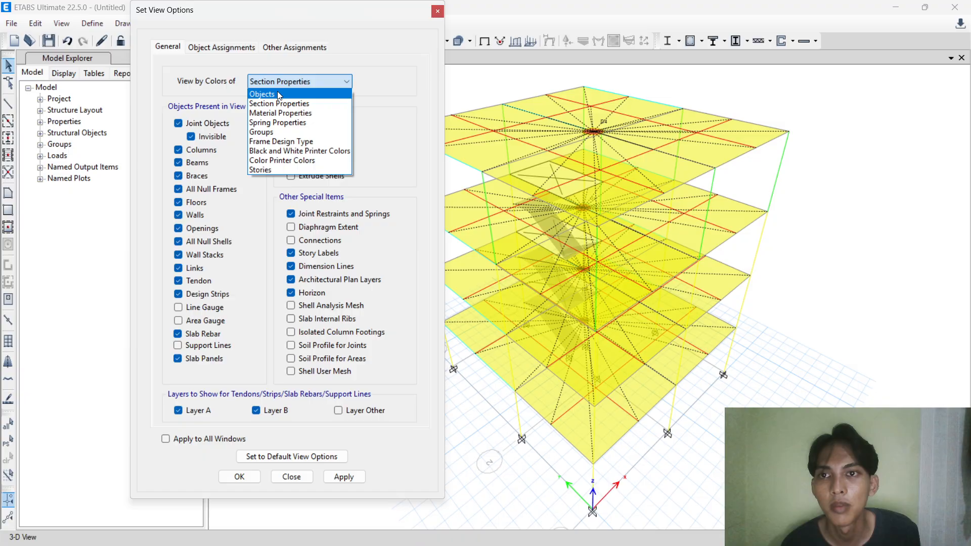
{"action": "left_click", "coordinate": [270, 95]}
{"action": "left_click", "coordinate": [353, 477]}
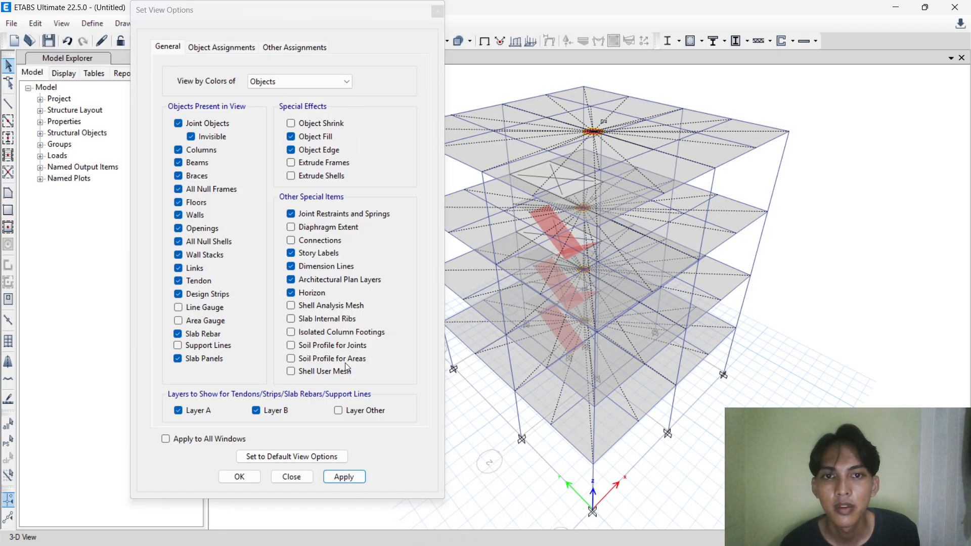
{"action": "key", "text": "Return"}
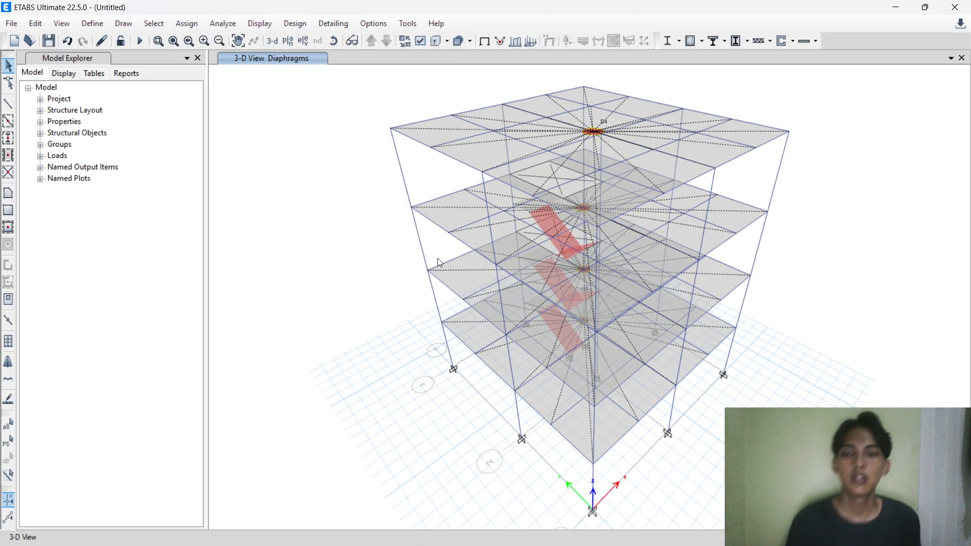
Open the design load combinations selection for concrete frame design.
{"action": "left_click", "coordinate": [705, 42]}
{"action": "left_click", "coordinate": [704, 41]}
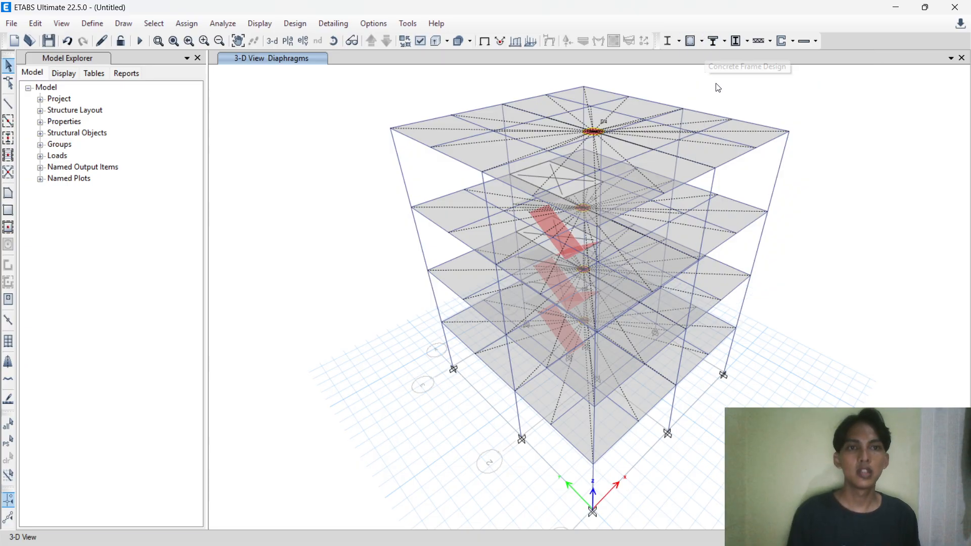
{"action": "left_click", "coordinate": [703, 36]}
{"action": "left_click", "coordinate": [703, 37]}
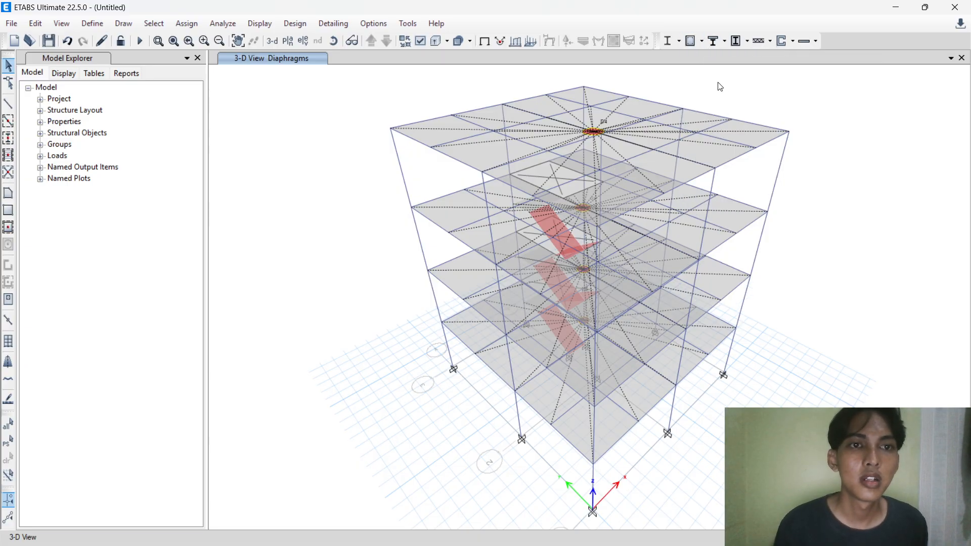
{"action": "left_click", "coordinate": [701, 42]}
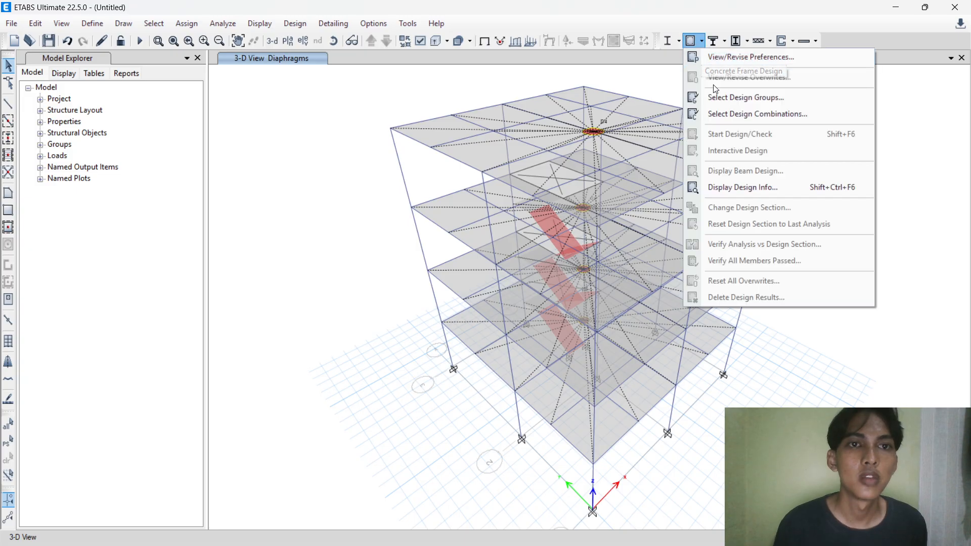
{"action": "left_click", "coordinate": [721, 114]}
{"action": "left_click", "coordinate": [344, 229]}
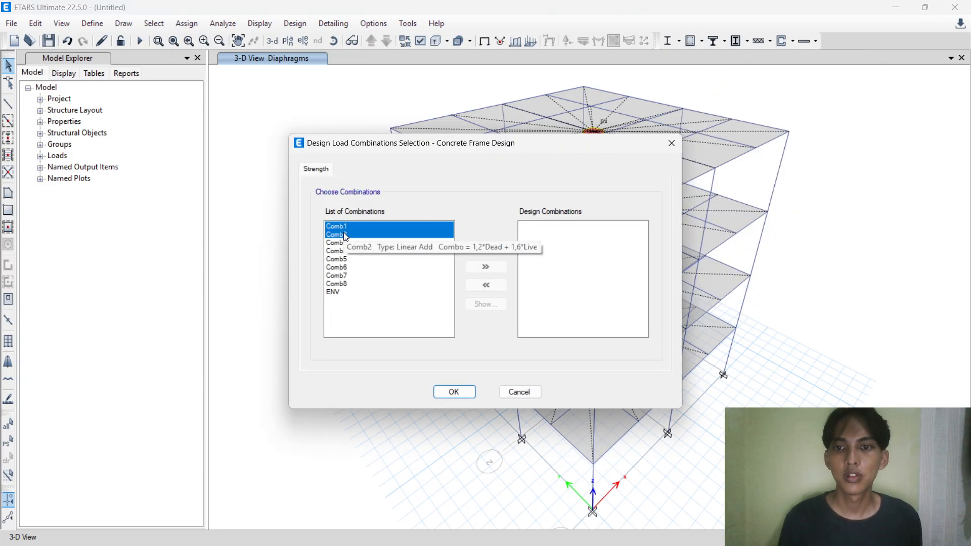
{"action": "left_click", "coordinate": [334, 291], "text": "shift"}
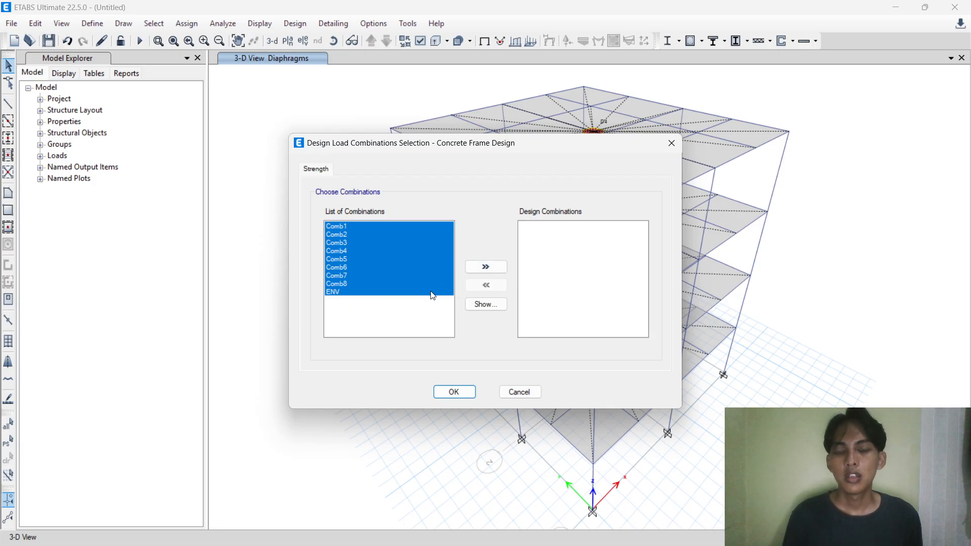
{"action": "left_click", "coordinate": [377, 328]}
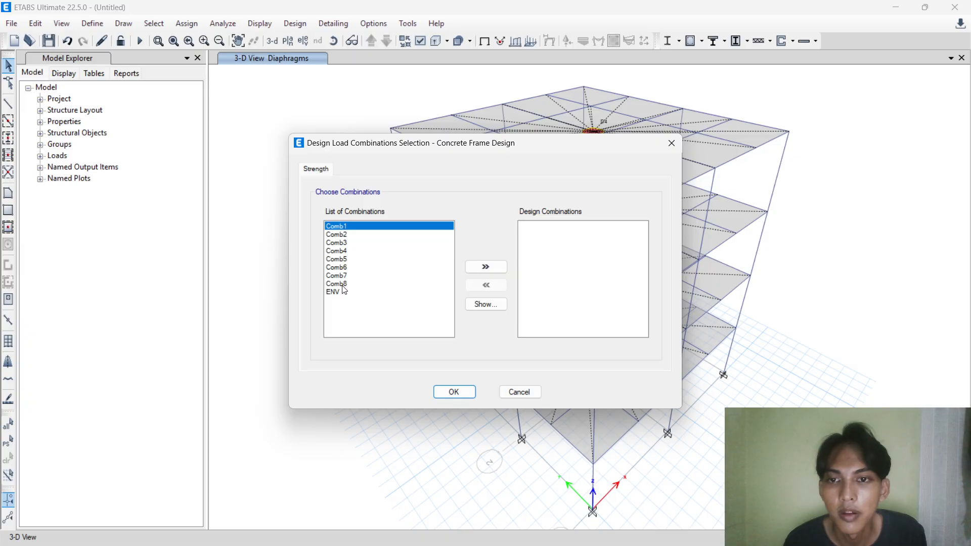
Add Comb1, Comb2 and Comb4 through Comb8 as the concrete frame design combinations and confirm the selection.
{"action": "mouse_move", "coordinate": [343, 287]}
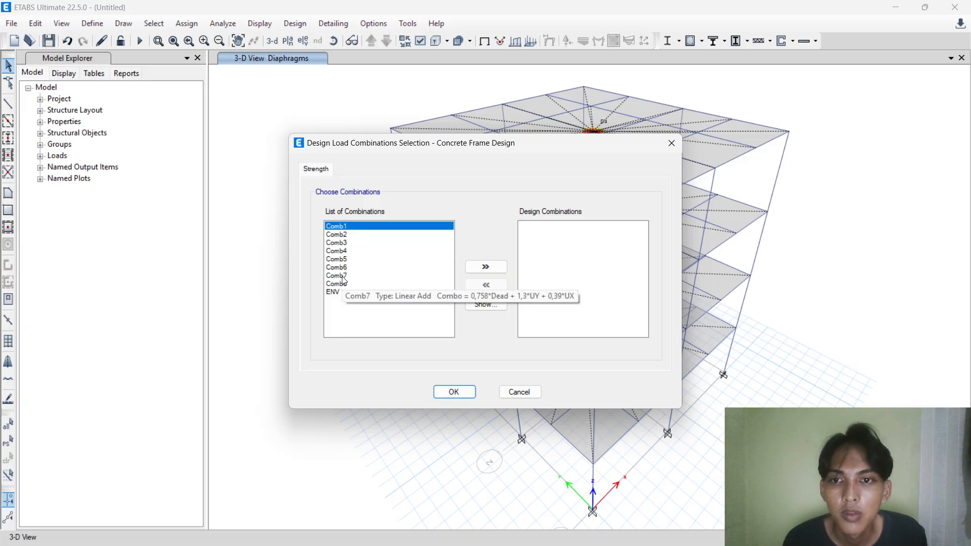
{"action": "mouse_move", "coordinate": [347, 245]}
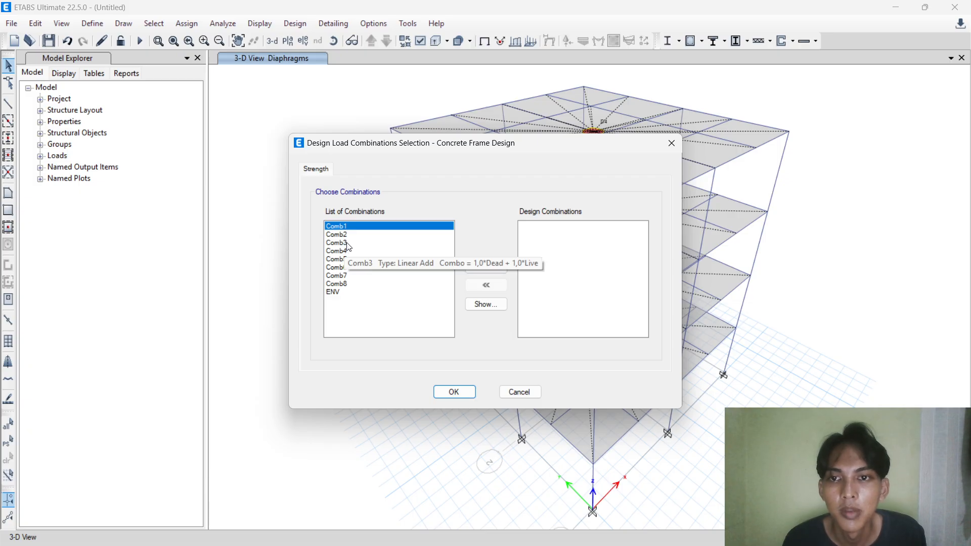
{"action": "left_click", "coordinate": [344, 234], "text": "shift"}
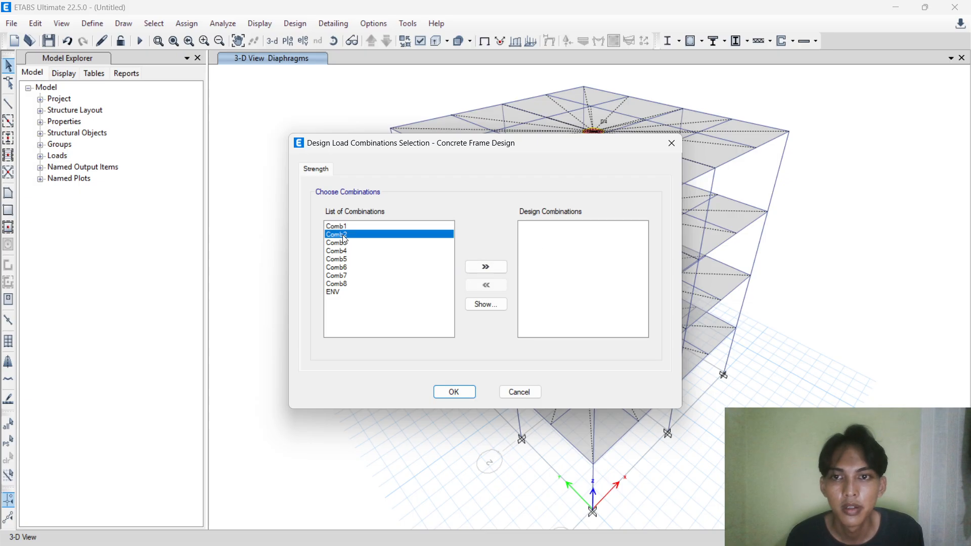
{"action": "left_click", "coordinate": [485, 266]}
{"action": "left_click_drag", "start_coordinate": [336, 234], "coordinate": [353, 268]}
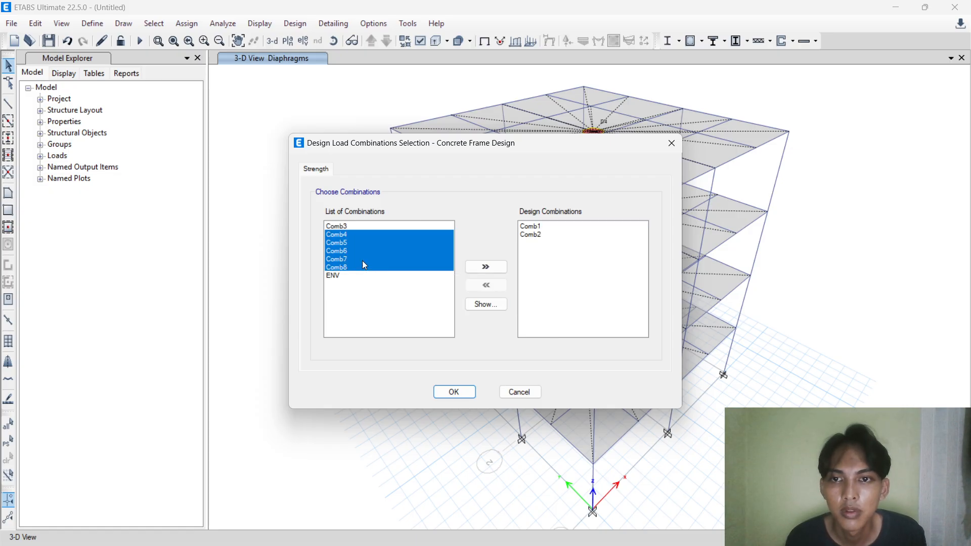
{"action": "left_click", "coordinate": [501, 267]}
{"action": "left_click", "coordinate": [465, 393]}
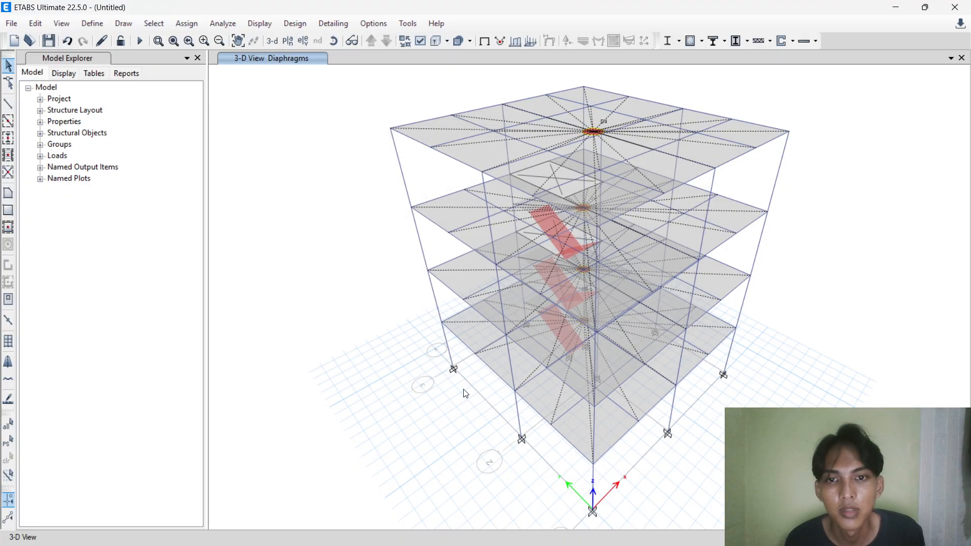
Run the analysis, saving the model as TUGAS PDK UTS in the PDK folder and acknowledging the diaphragm warning.
{"action": "left_click", "coordinate": [703, 38]}
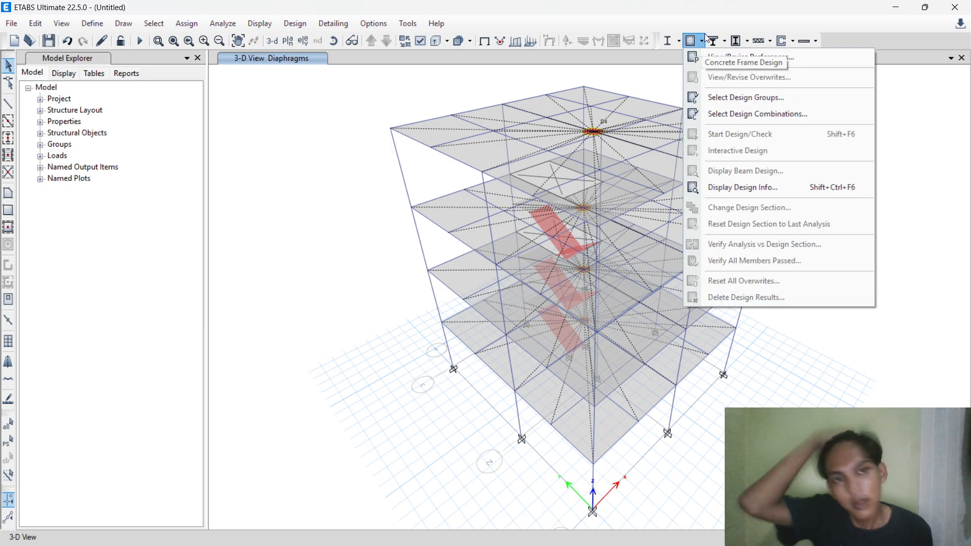
{"action": "left_click", "coordinate": [704, 40]}
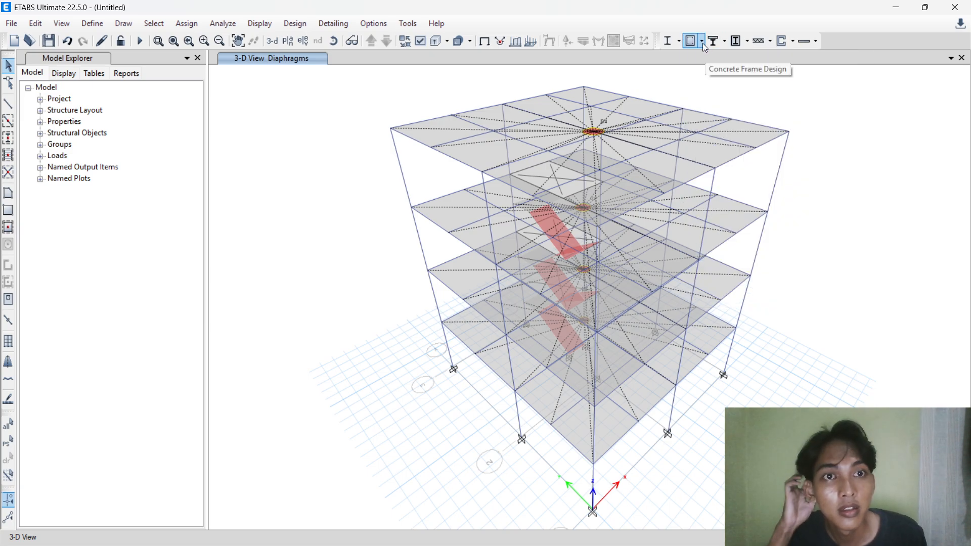
{"action": "left_click", "coordinate": [145, 46]}
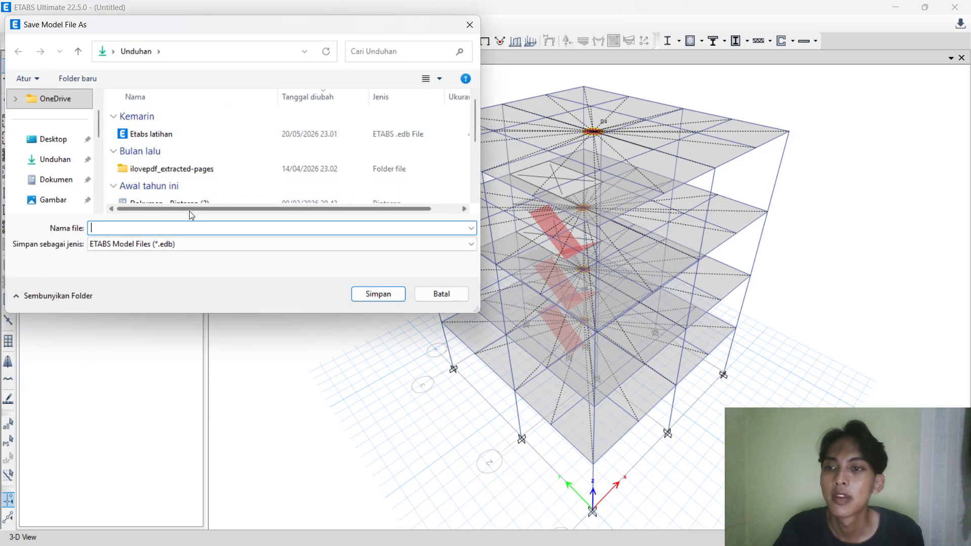
{"action": "scroll", "coordinate": [55, 173], "scroll_direction": "down", "scroll_amount": 5}
{"action": "scroll", "coordinate": [55, 173], "scroll_direction": "up", "scroll_amount": 1}
{"action": "left_click", "coordinate": [62, 133]}
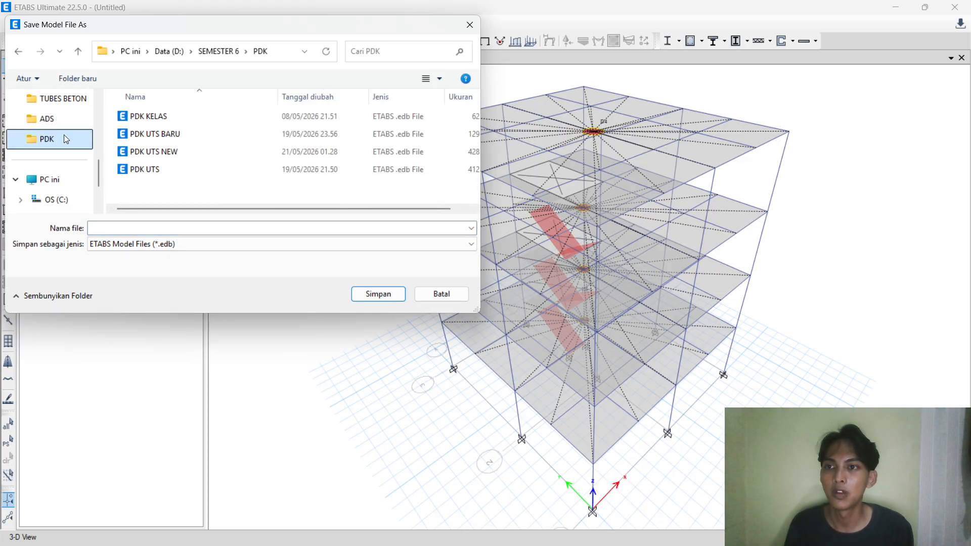
{"action": "left_click", "coordinate": [150, 229]}
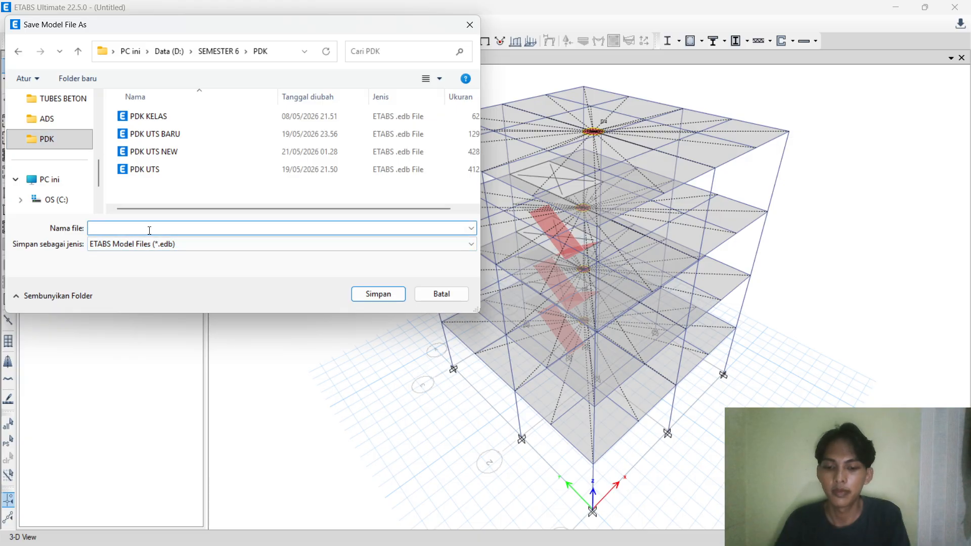
{"action": "type", "text": "TUGAS PDK"}
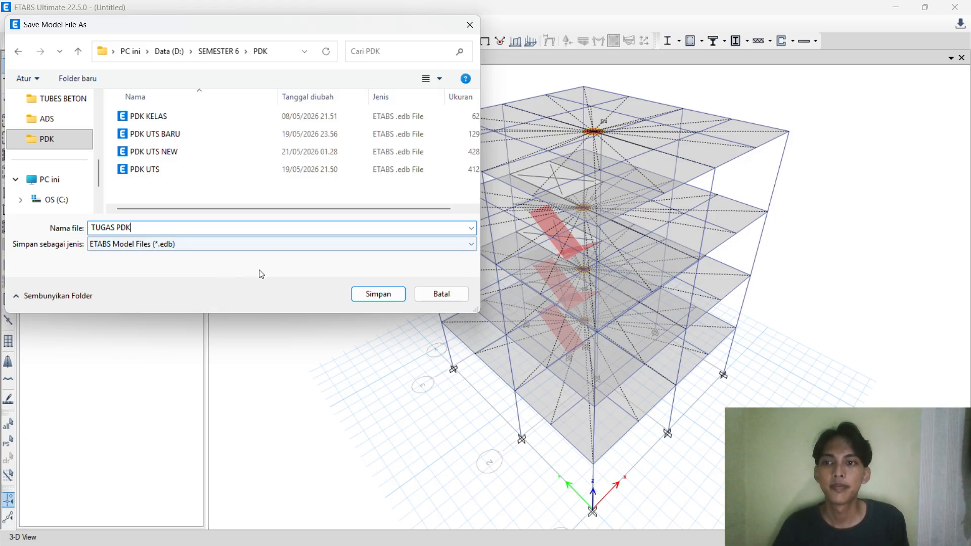
{"action": "type", "text": "UTS"}
{"action": "left_click", "coordinate": [366, 298]}
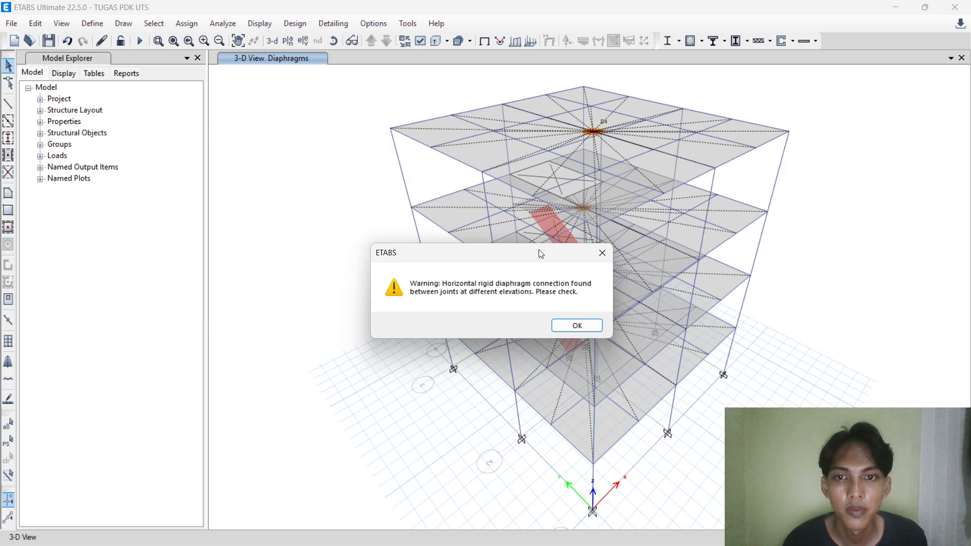
{"action": "left_click", "coordinate": [572, 328]}
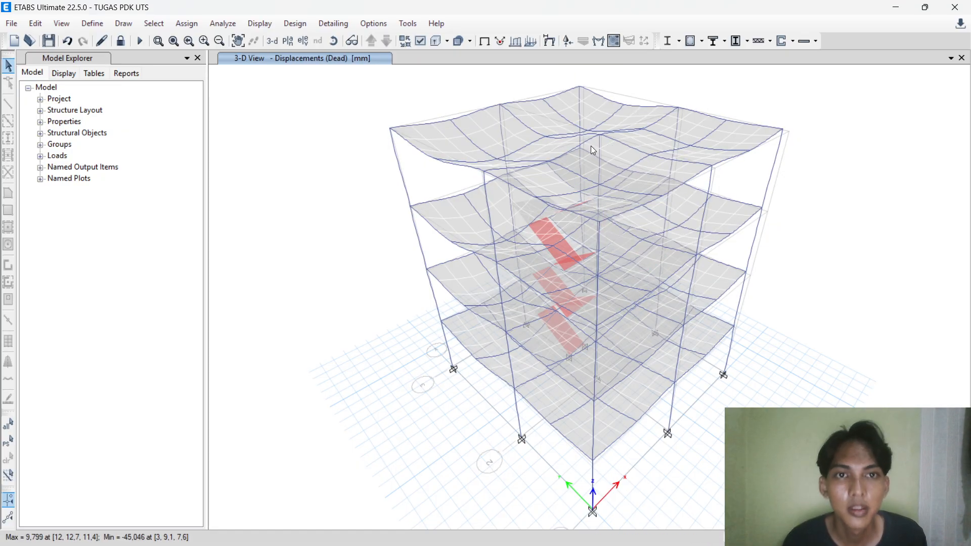
Display the filled Moment 3-3 frame diagram for the ENV combination, Max and Min, with values at the controlling stations.
{"action": "mouse_move", "coordinate": [595, 156]}
{"action": "mouse_move", "coordinate": [598, 186]}
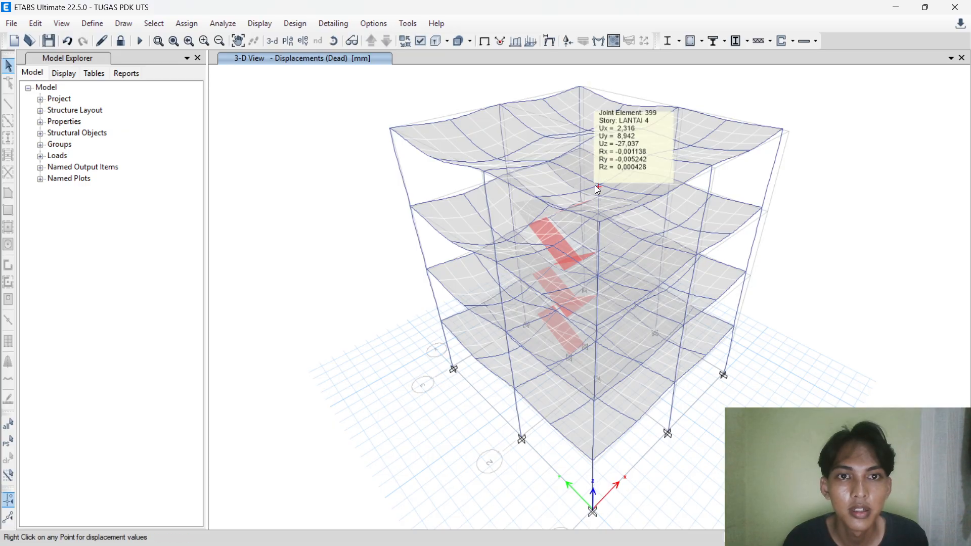
{"action": "left_click", "coordinate": [701, 41]}
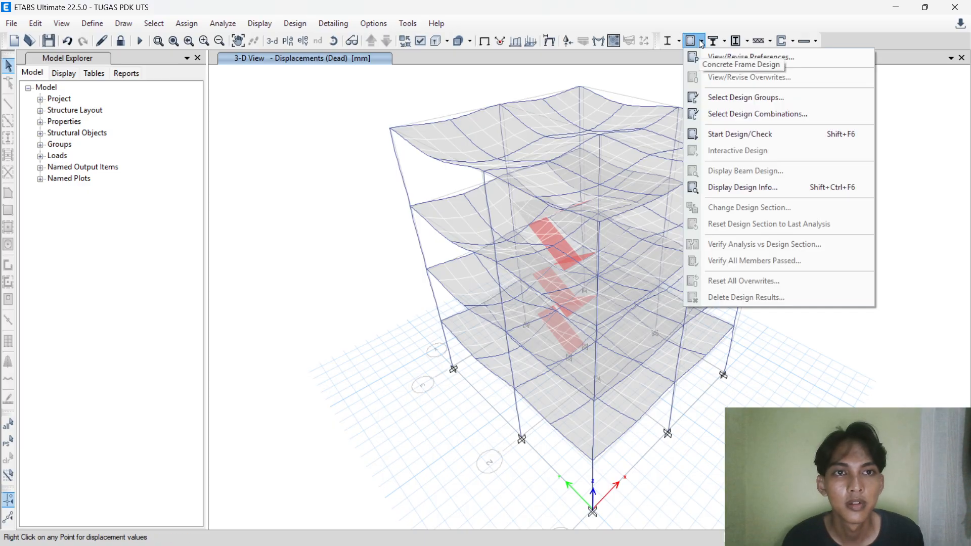
{"action": "left_click", "coordinate": [701, 41]}
{"action": "left_click", "coordinate": [598, 41]}
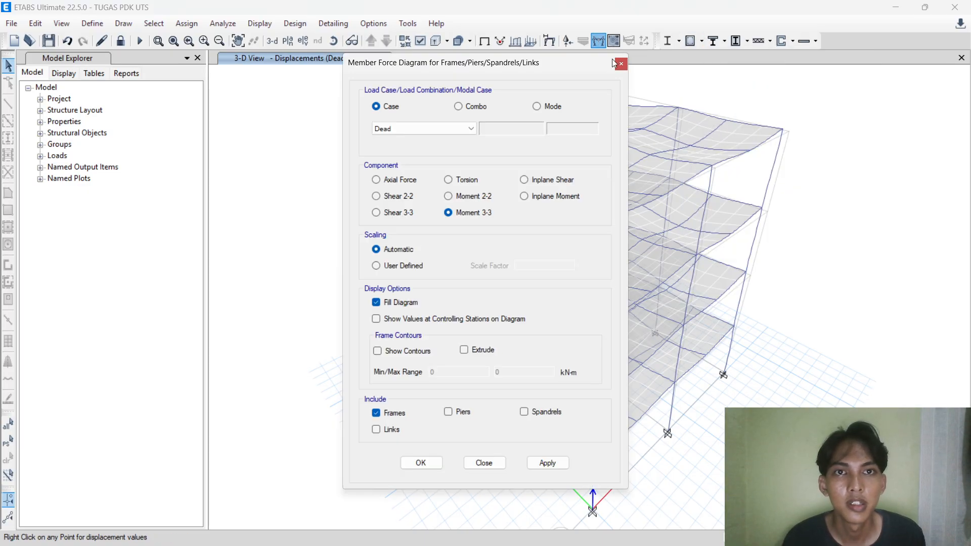
{"action": "left_click", "coordinate": [435, 129]}
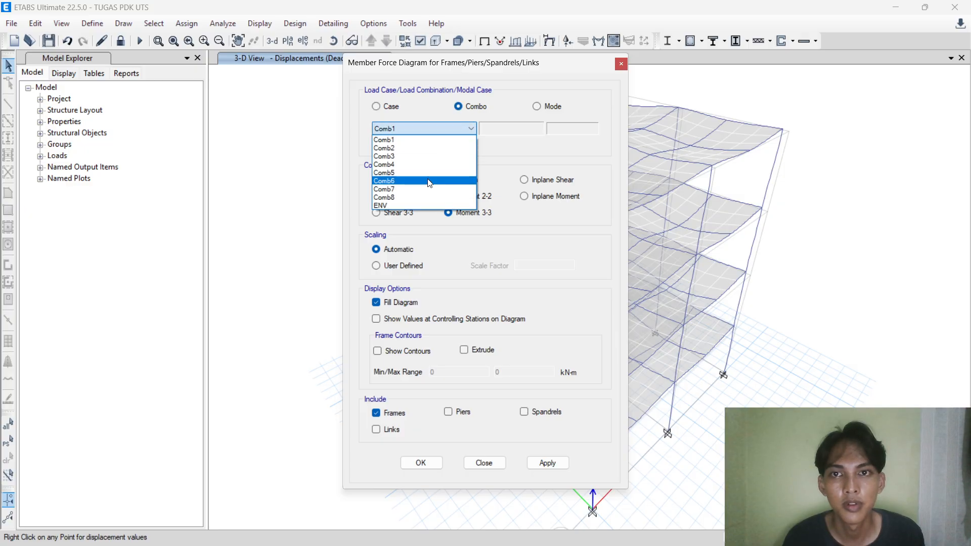
{"action": "left_click", "coordinate": [405, 208]}
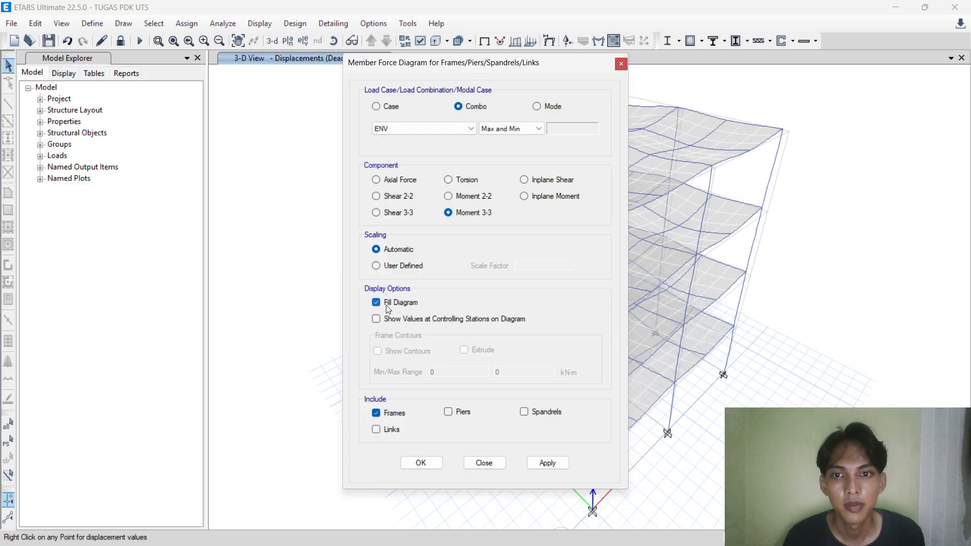
{"action": "left_click", "coordinate": [377, 318]}
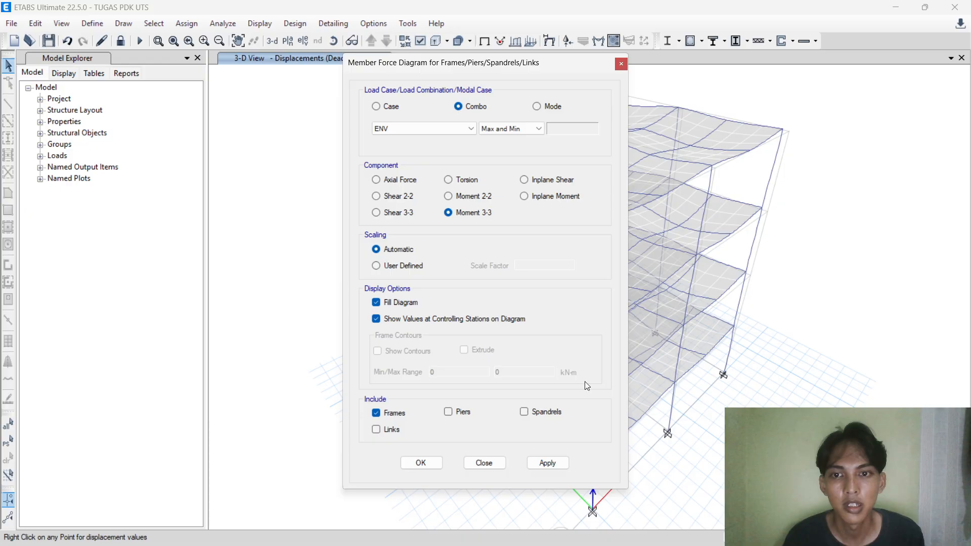
{"action": "left_click", "coordinate": [549, 464]}
{"action": "left_click", "coordinate": [484, 464]}
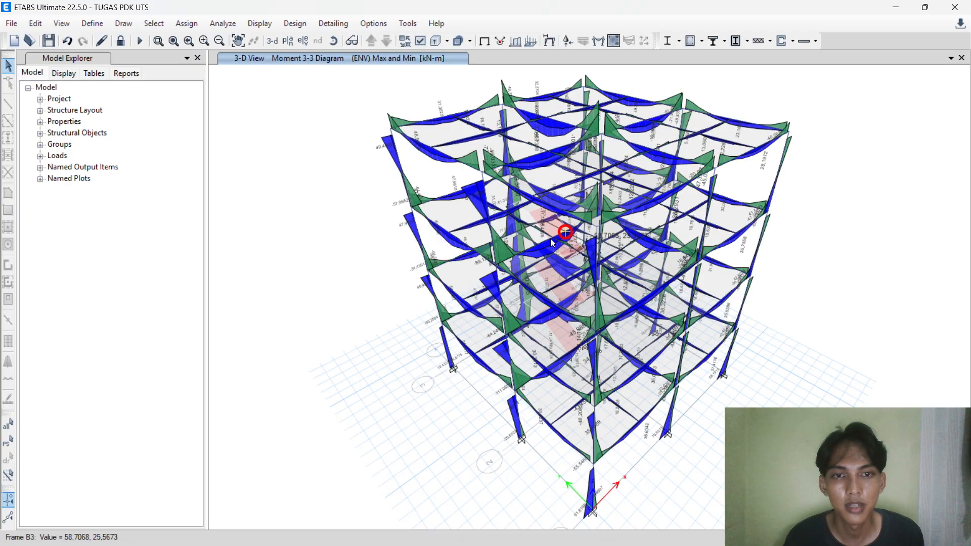
Examine the Moment 3-3 diagram from several sides of the building in 3-D.
{"action": "left_click", "coordinate": [333, 43]}
{"action": "left_click_drag", "start_coordinate": [572, 357], "coordinate": [629, 352]}
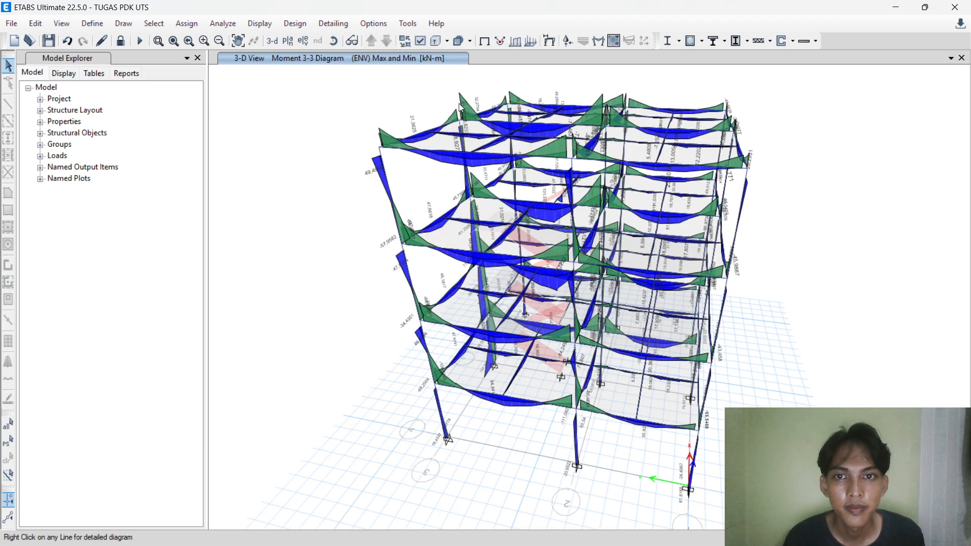
{"action": "left_click_drag", "start_coordinate": [411, 264], "coordinate": [554, 168]}
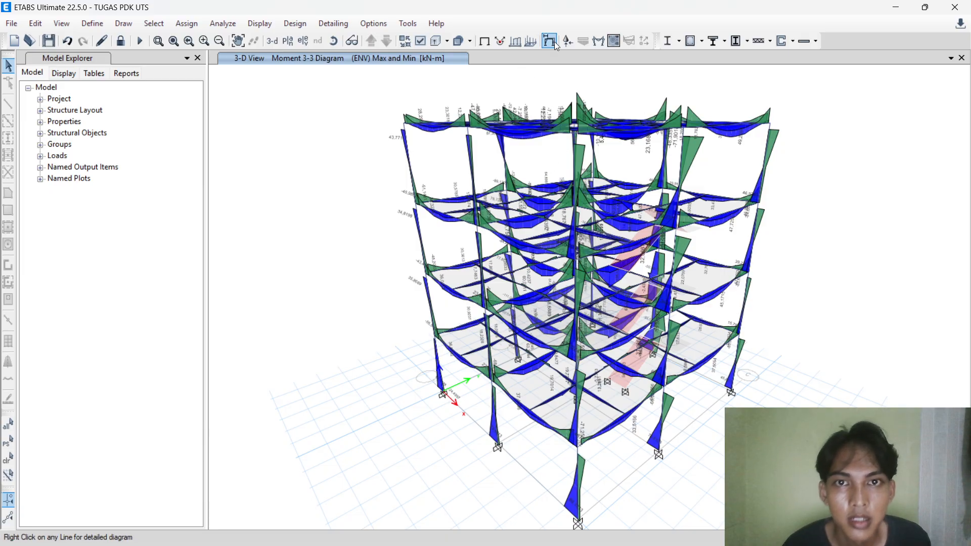
Display the filled Shear 2-2 frame diagram for the ENV combination, Max and Min, with values at the controlling stations.
{"action": "left_click", "coordinate": [612, 41]}
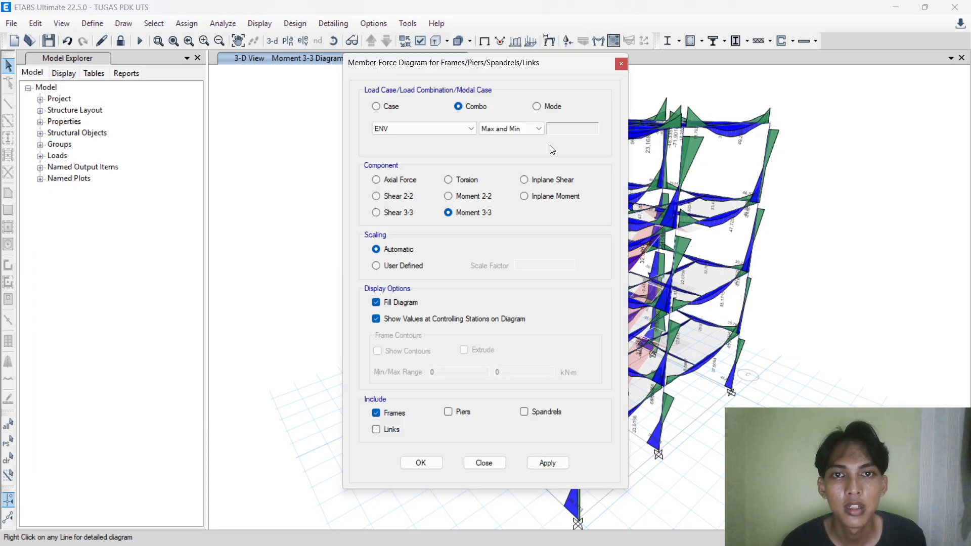
{"action": "left_click", "coordinate": [545, 463]}
{"action": "left_click", "coordinate": [484, 463]}
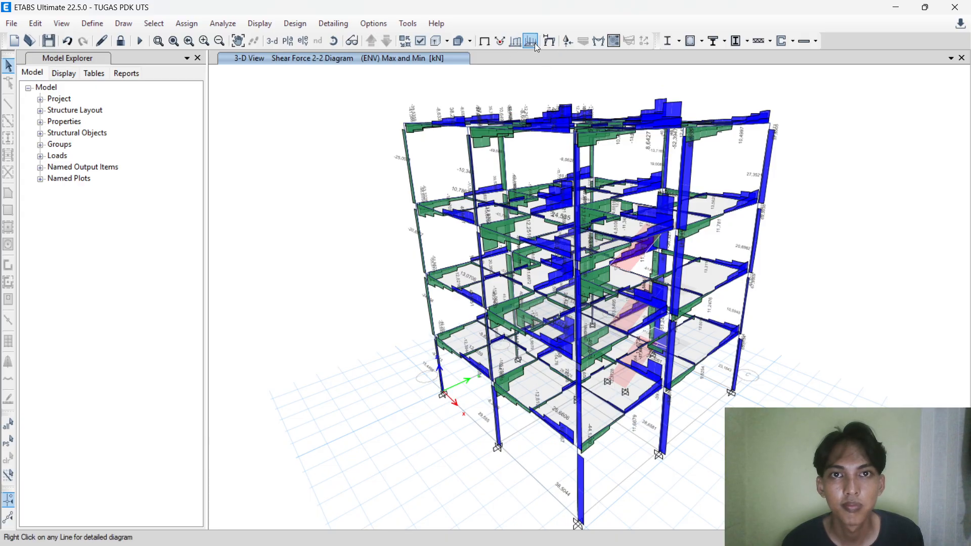
Display the filled Shear 3-3 frame diagram for the ENV combination, Max and Min, with controlling station values.
{"action": "left_click", "coordinate": [568, 41]}
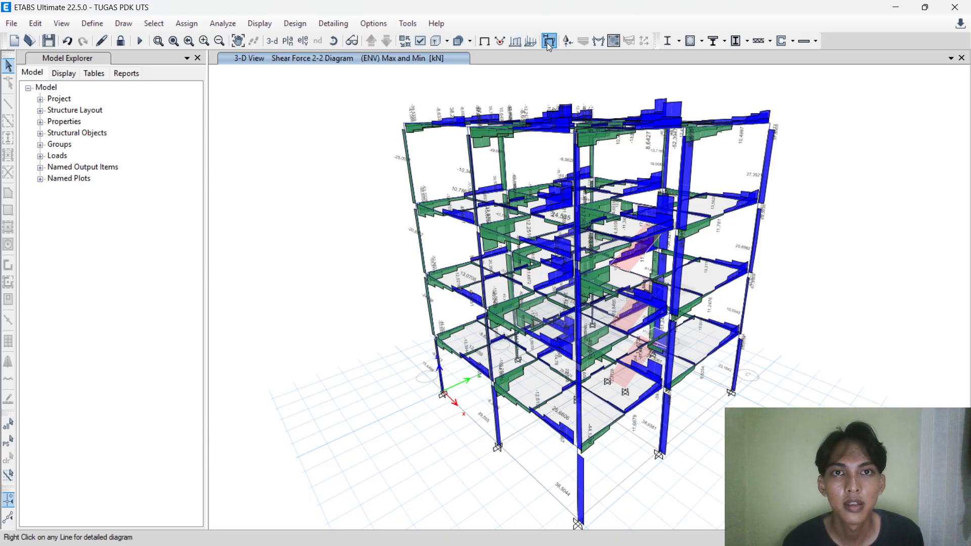
{"action": "left_click", "coordinate": [617, 40]}
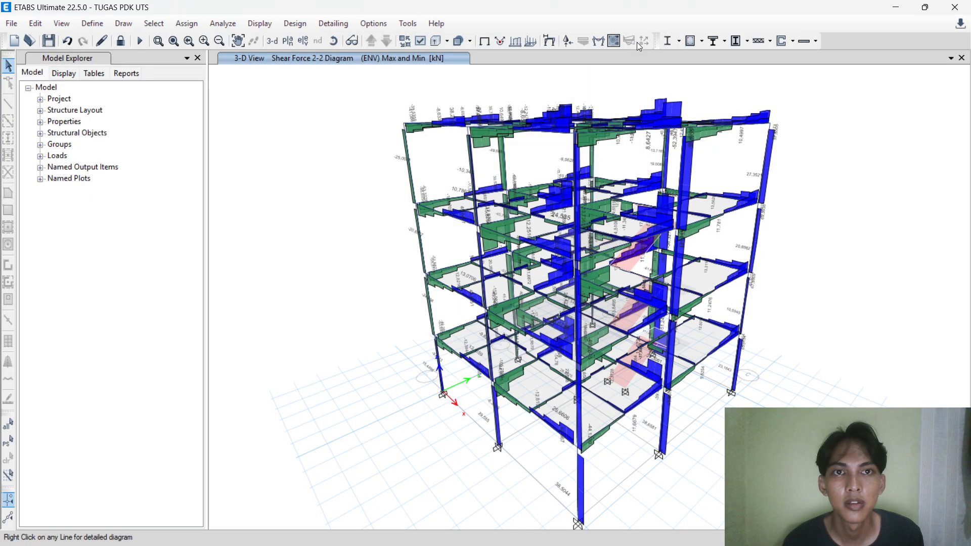
{"action": "left_click", "coordinate": [599, 41]}
{"action": "left_click", "coordinate": [547, 463]}
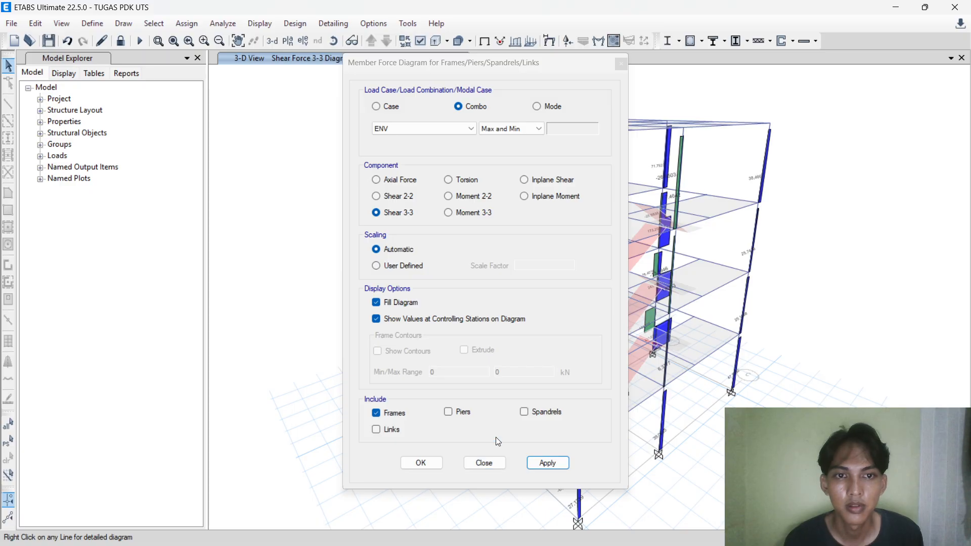
Switch the frame force diagram back to Shear 2-2 for the ENV combination and close the diagram settings.
{"action": "left_click", "coordinate": [399, 197]}
{"action": "left_click", "coordinate": [548, 462]}
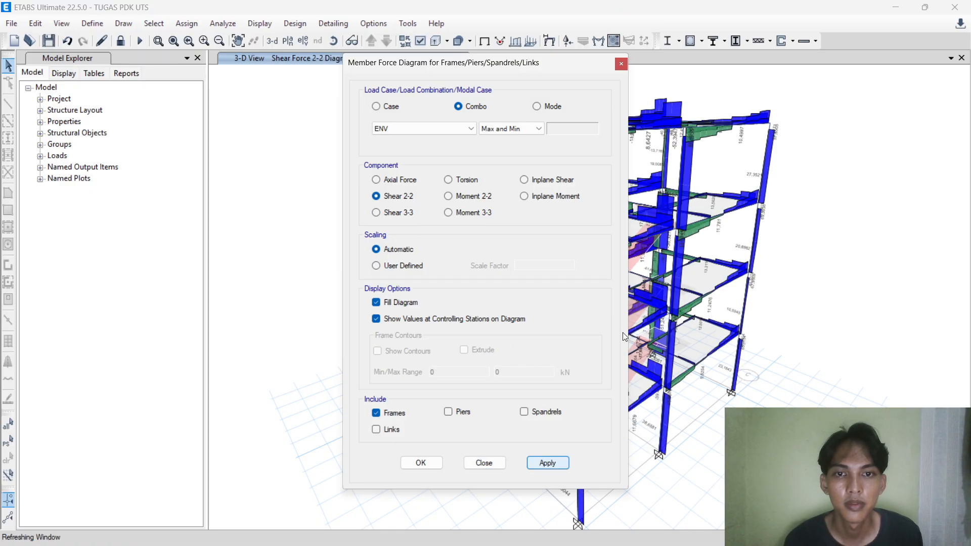
{"action": "left_click", "coordinate": [619, 63]}
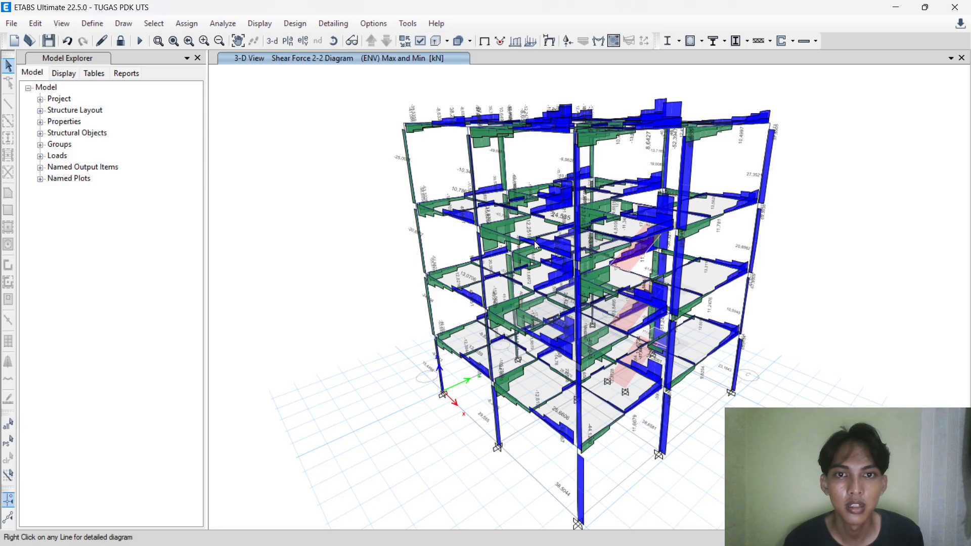
Examine the detailed shear V2 and moment M3 diagrams of beam B7 at story LANTAI 4, then close them.
{"action": "right_click", "coordinate": [521, 243]}
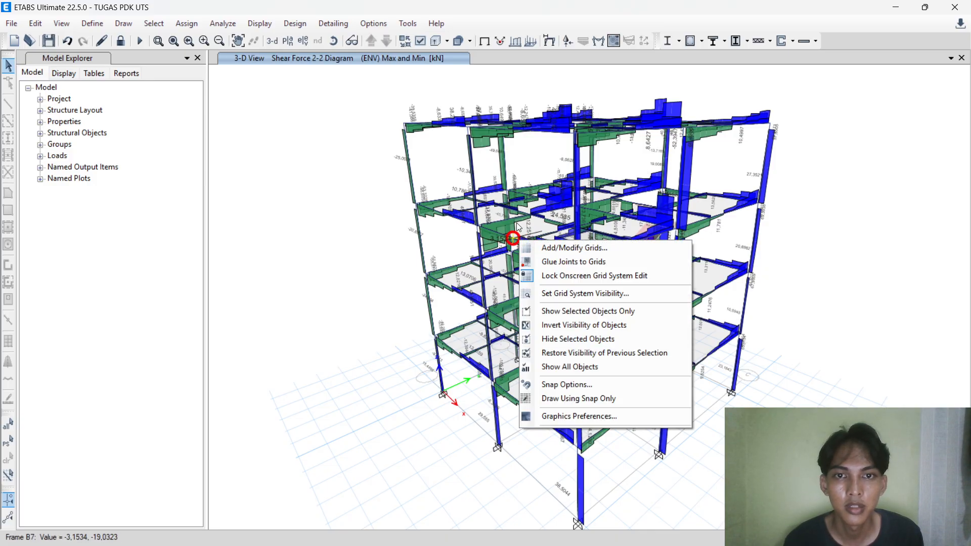
{"action": "left_click", "coordinate": [519, 233]}
{"action": "left_click", "coordinate": [517, 240]}
{"action": "left_click", "coordinate": [516, 243]}
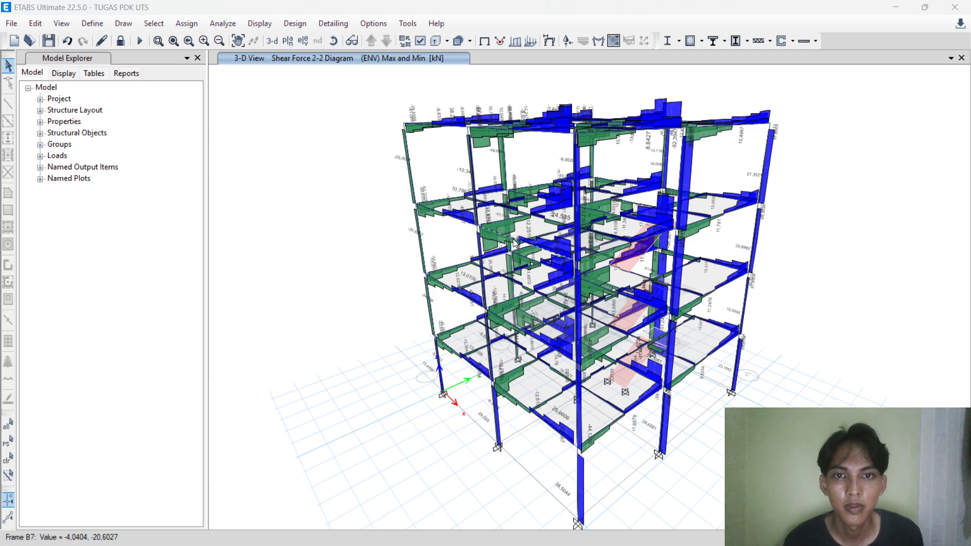
{"action": "right_click", "coordinate": [515, 244]}
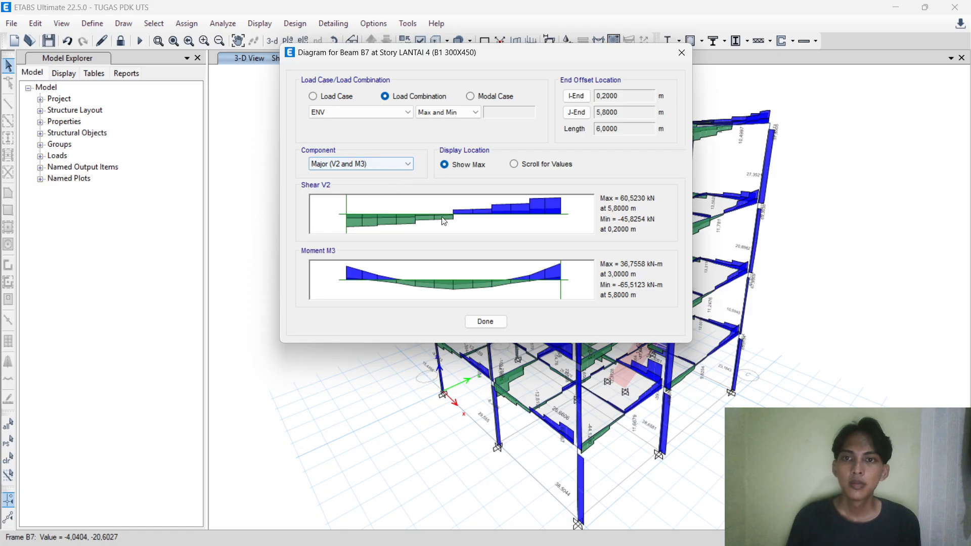
{"action": "mouse_move", "coordinate": [457, 216]}
{"action": "left_mouse_down"}
{"action": "mouse_move", "coordinate": [550, 219]}
{"action": "mouse_move", "coordinate": [553, 231]}
{"action": "mouse_move", "coordinate": [430, 248]}
{"action": "mouse_move", "coordinate": [335, 244]}
{"action": "mouse_move", "coordinate": [444, 276]}
{"action": "mouse_move", "coordinate": [456, 310]}
{"action": "left_mouse_up"}
{"action": "left_click", "coordinate": [482, 323]}
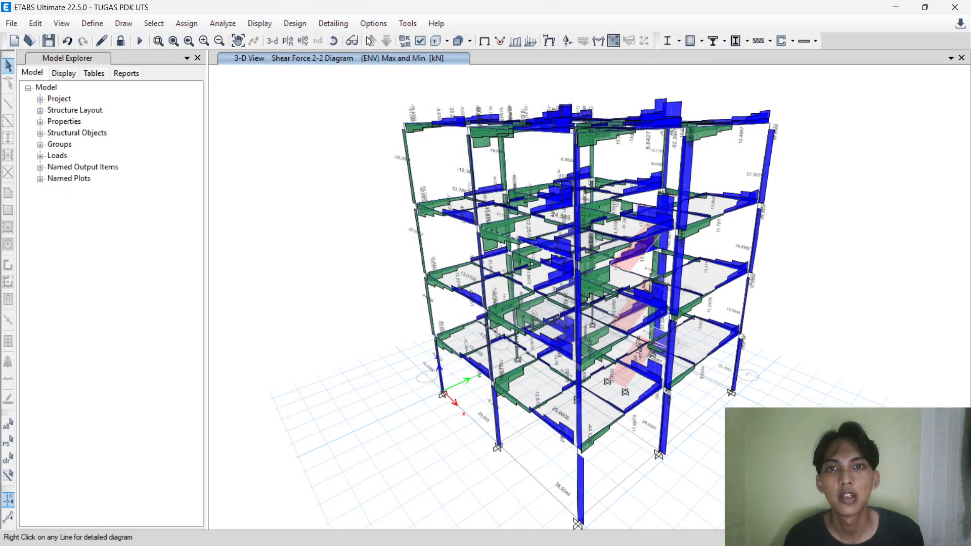
Return to the default 3-D view and display the Shear 2-2 frame diagram for the Dead load case without fill or station values.
{"action": "left_click", "coordinate": [274, 46]}
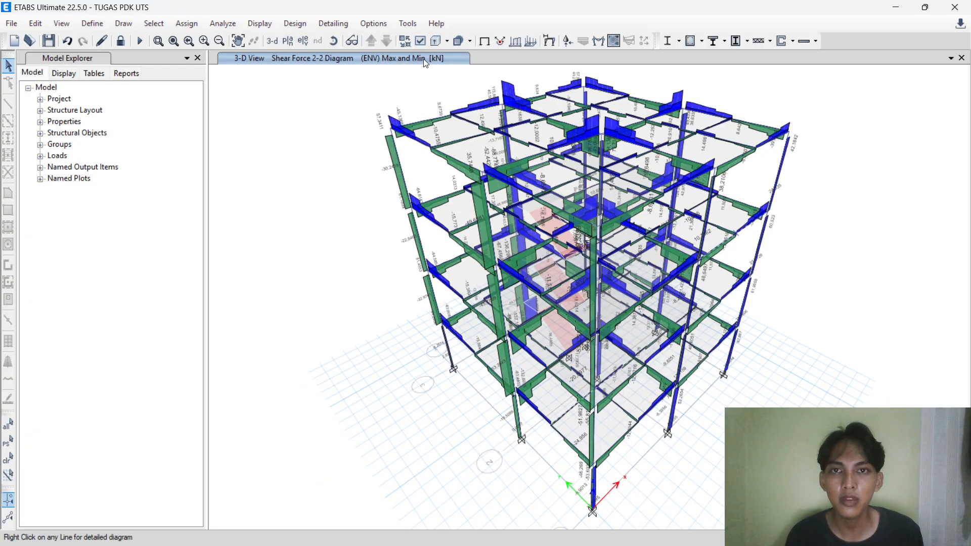
{"action": "left_click", "coordinate": [550, 41]}
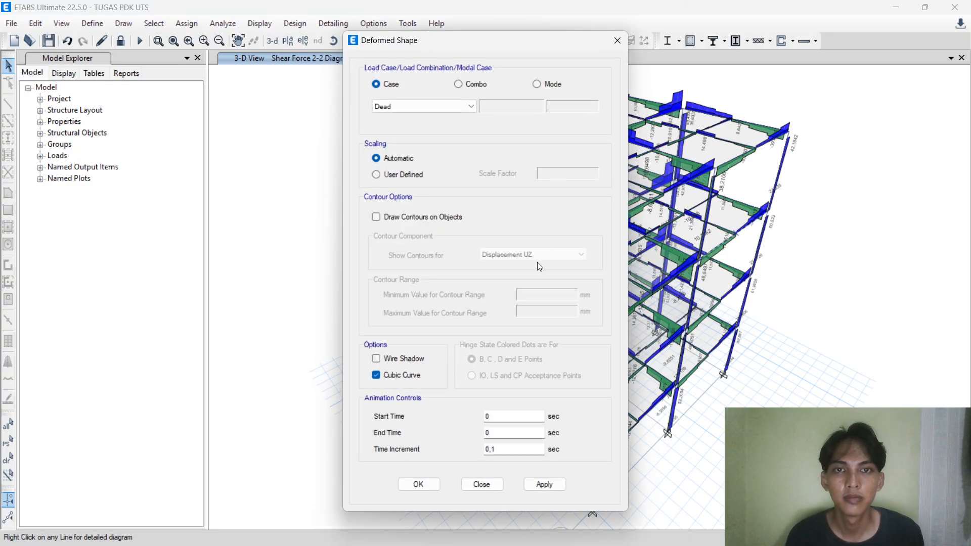
{"action": "left_click", "coordinate": [620, 40]}
{"action": "left_click", "coordinate": [599, 41]}
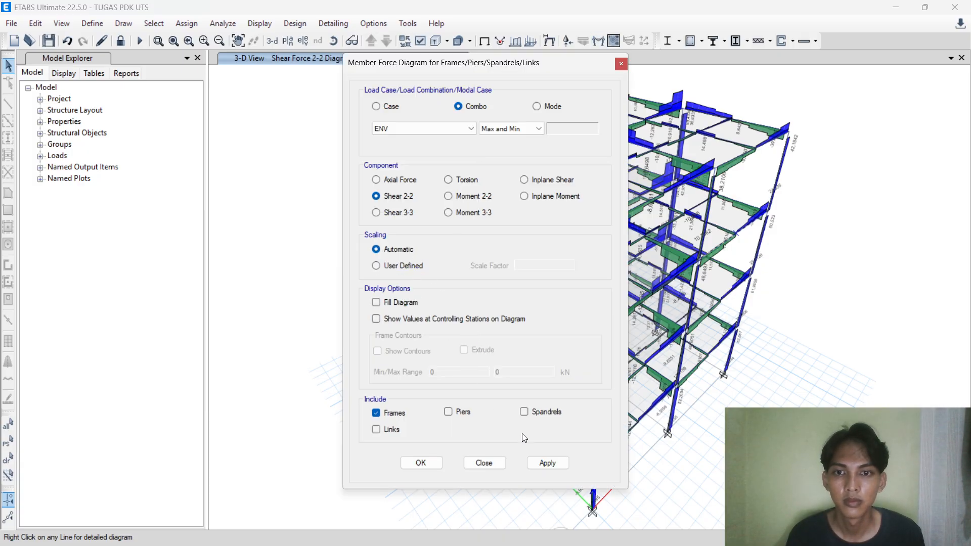
{"action": "left_click", "coordinate": [540, 464]}
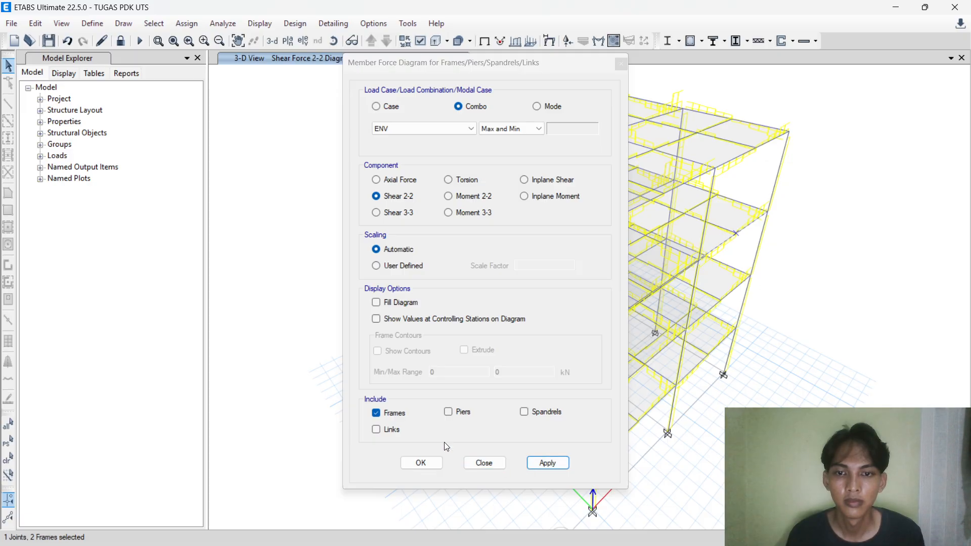
{"action": "left_click", "coordinate": [399, 106]}
{"action": "left_click", "coordinate": [547, 462]}
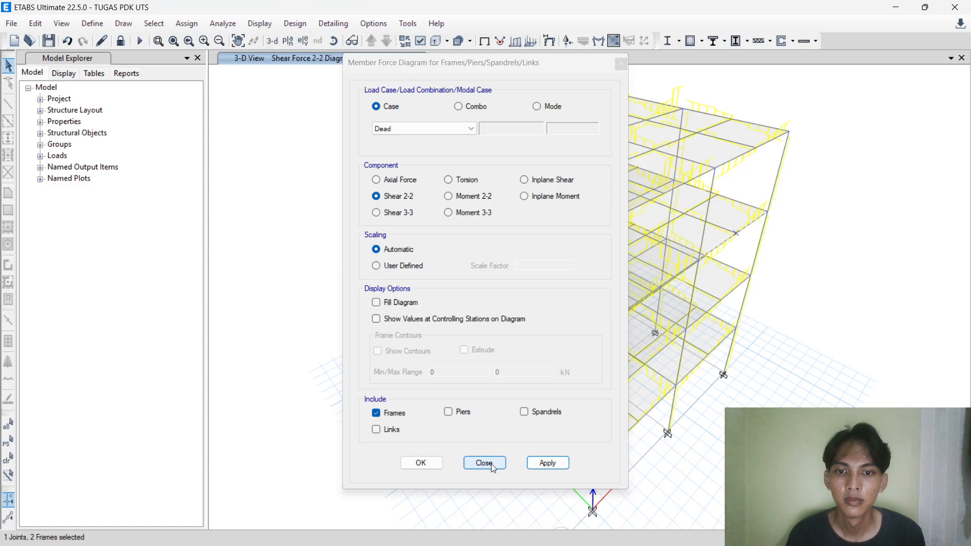
{"action": "left_click", "coordinate": [485, 462]}
{"action": "mouse_move", "coordinate": [565, 295]}
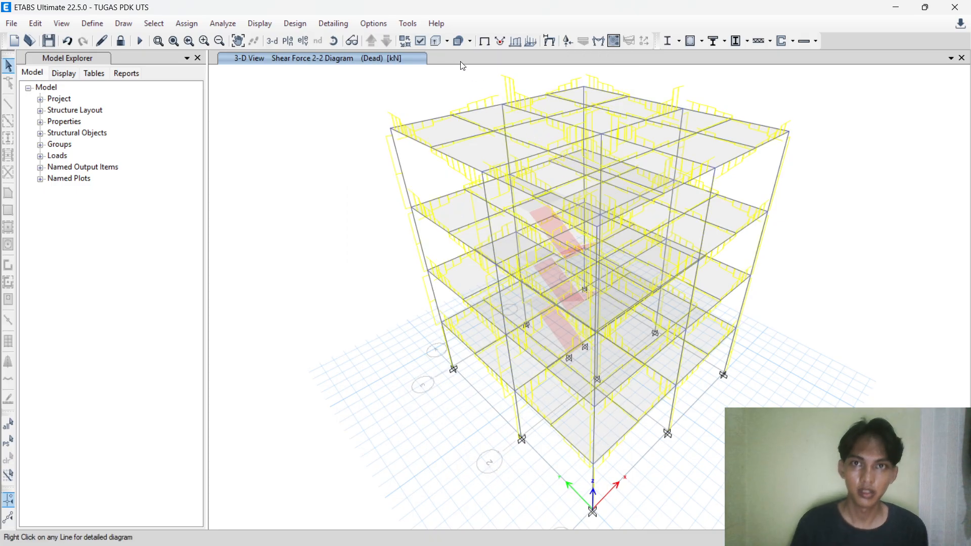
Show the frame members as extruded sections in the 3-D view and inspect the building from another side.
{"action": "left_click", "coordinate": [420, 41]}
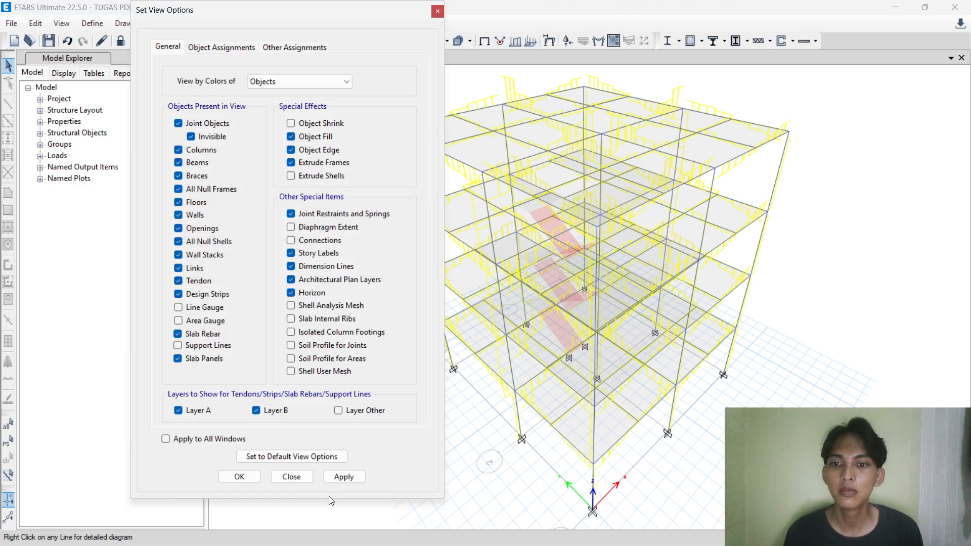
{"action": "left_click", "coordinate": [335, 480]}
{"action": "left_click", "coordinate": [301, 476]}
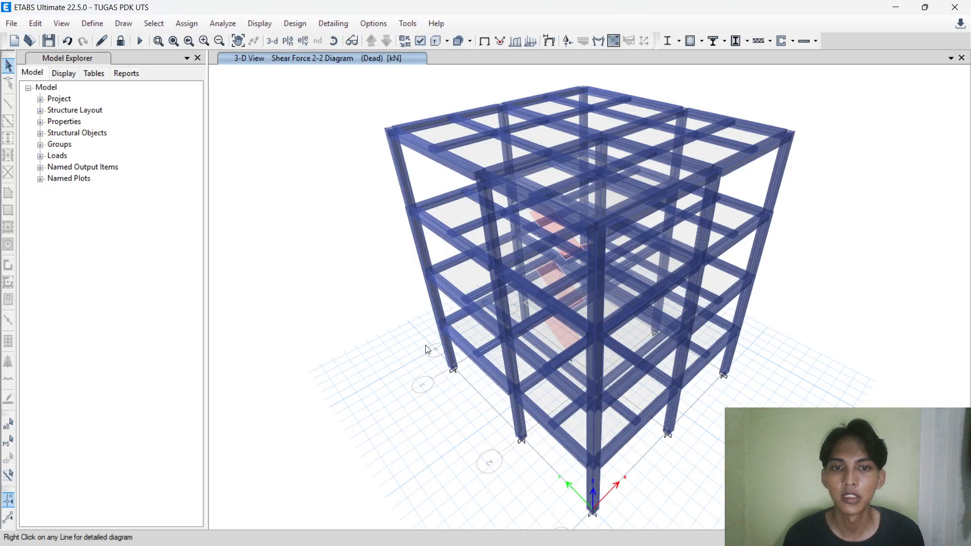
{"action": "left_click", "coordinate": [333, 41]}
{"action": "left_click_drag", "start_coordinate": [382, 260], "coordinate": [801, 251]}
{"action": "left_click", "coordinate": [331, 38]}
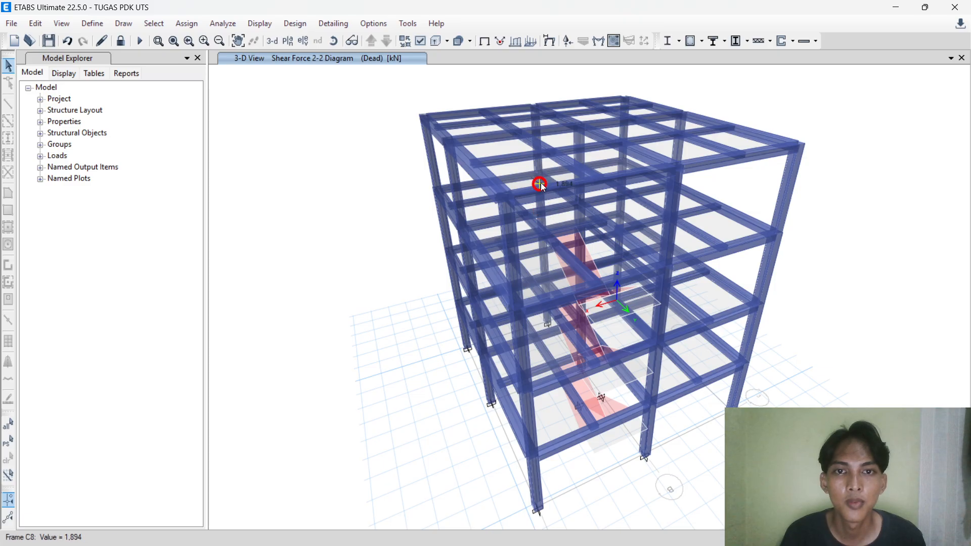
{"action": "left_click", "coordinate": [333, 41]}
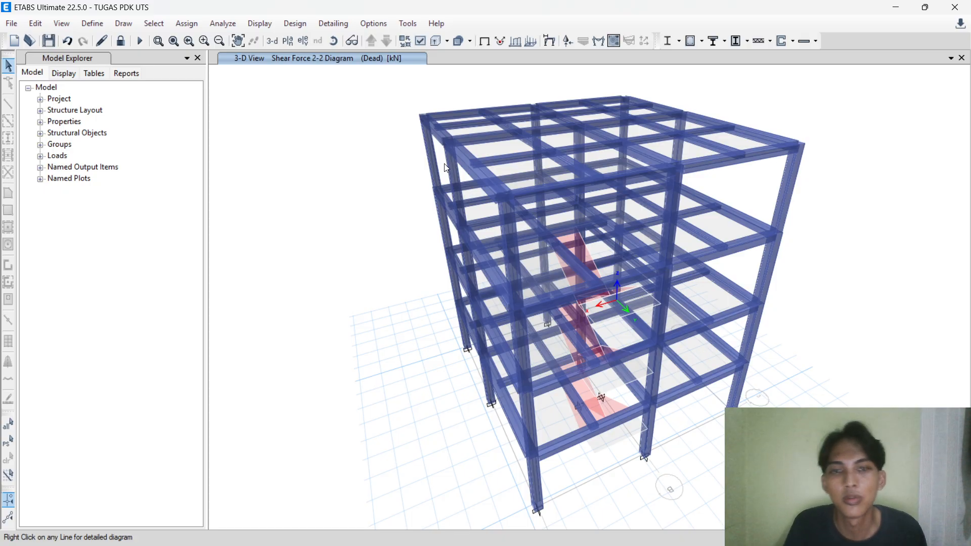
{"action": "left_click", "coordinate": [666, 539]}
{"action": "left_click", "coordinate": [666, 540]}
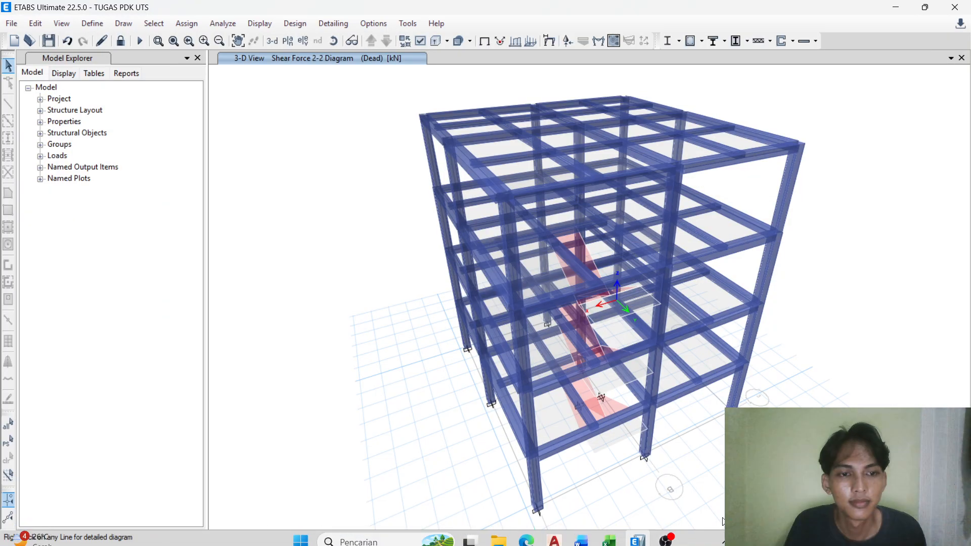
{"action": "left_click", "coordinate": [667, 539]}
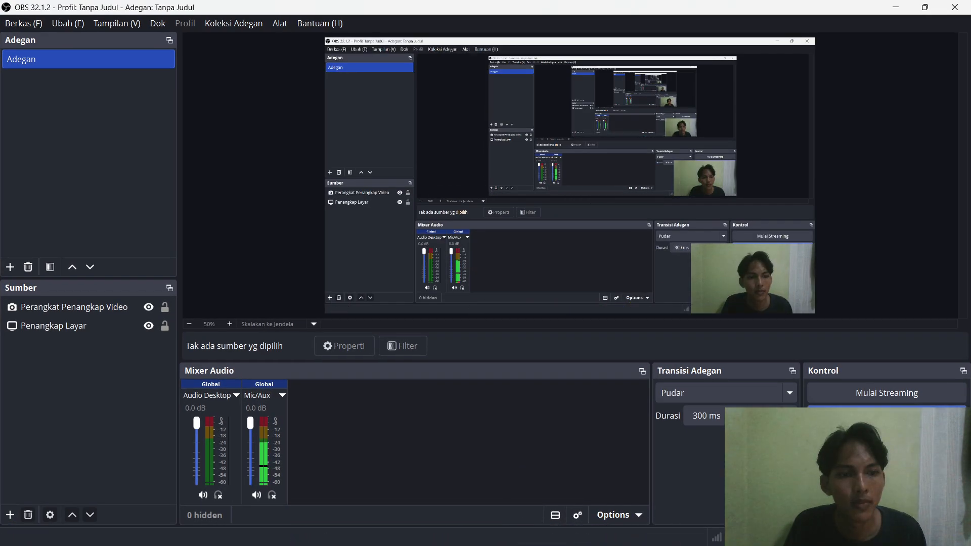